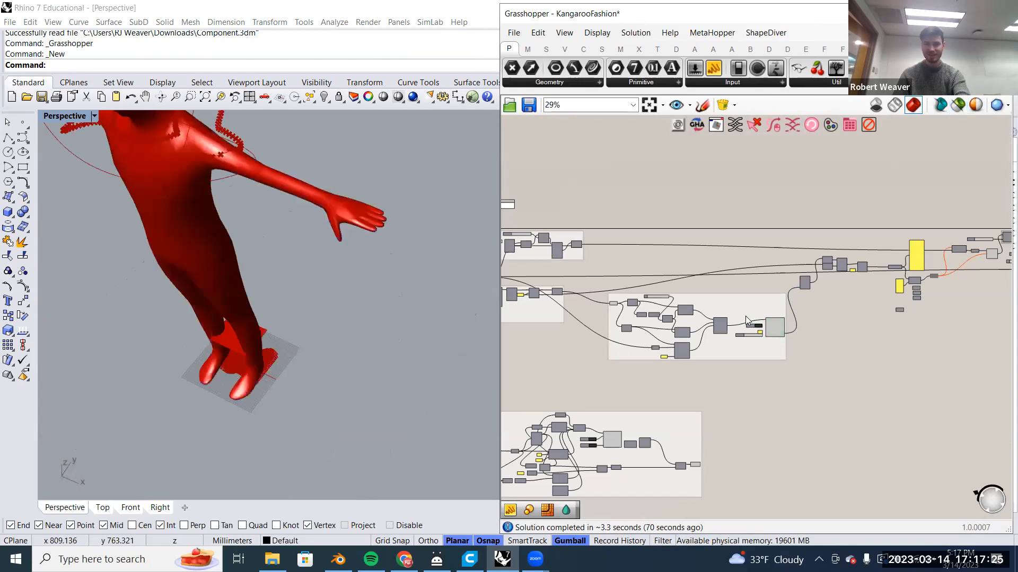
Scrub the StepSolver's Animate slider in the KangarooFashion definition to play the simulation of the curves around the body mesh.
right_drag(308, 331, 371, 278)
scroll(774, 377, up, 6)
scroll(772, 373, up, 3)
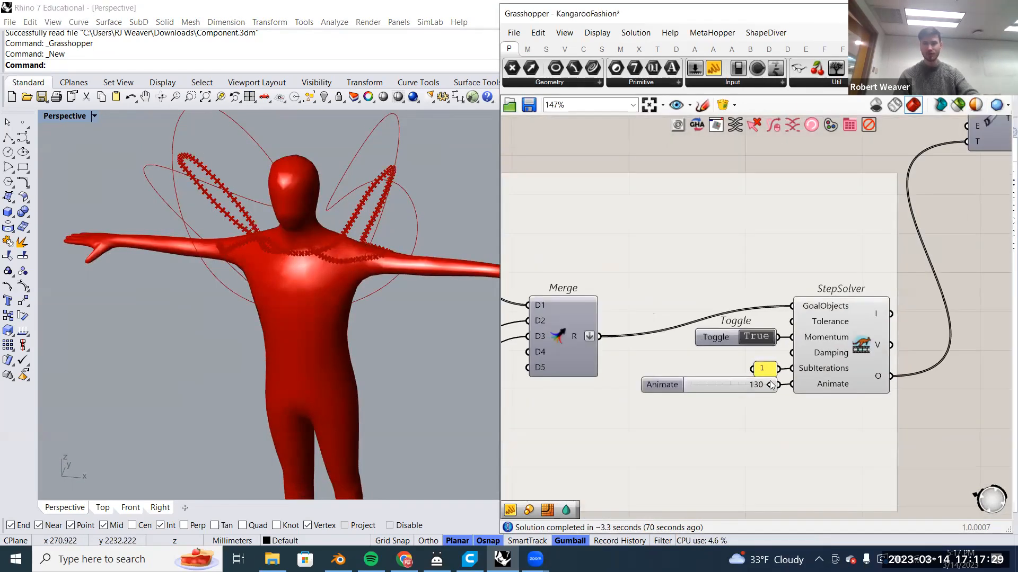
drag(766, 386, 813, 384)
scroll(816, 323, down, 5)
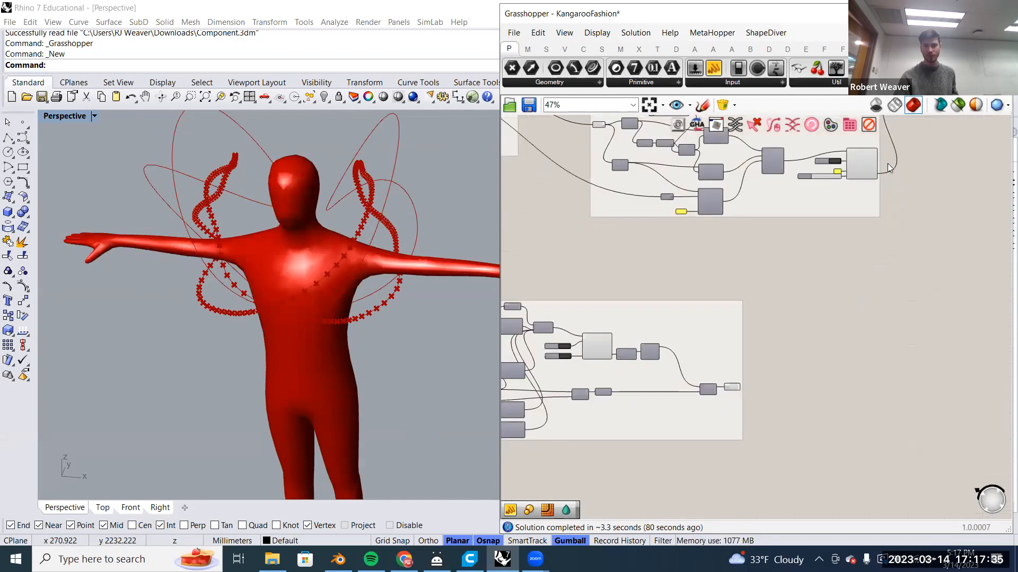
Limit the preview to selected components and examine the network surface produced by the NetSurf component.
click(958, 104)
scroll(797, 301, up, 4)
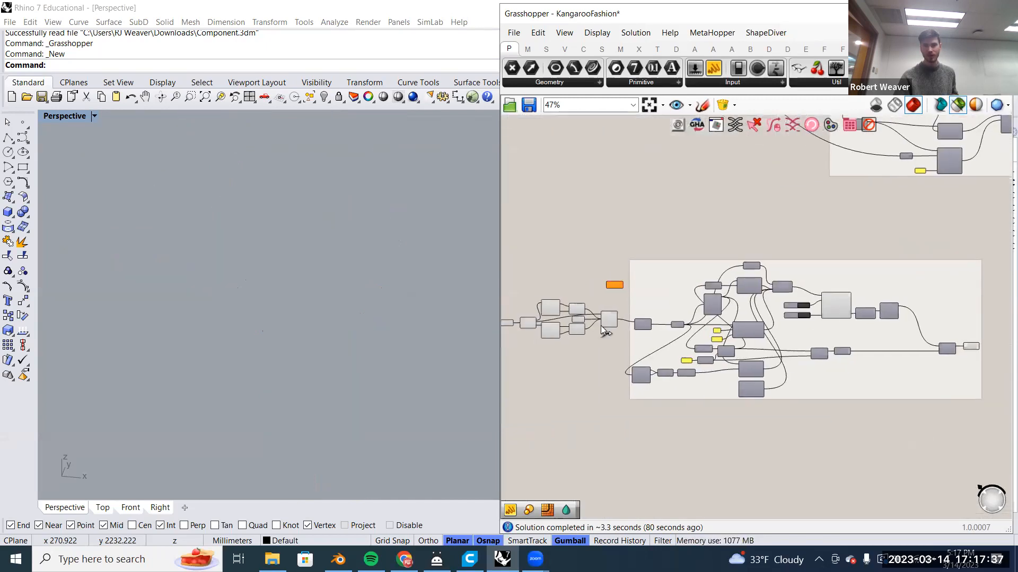
click(622, 316)
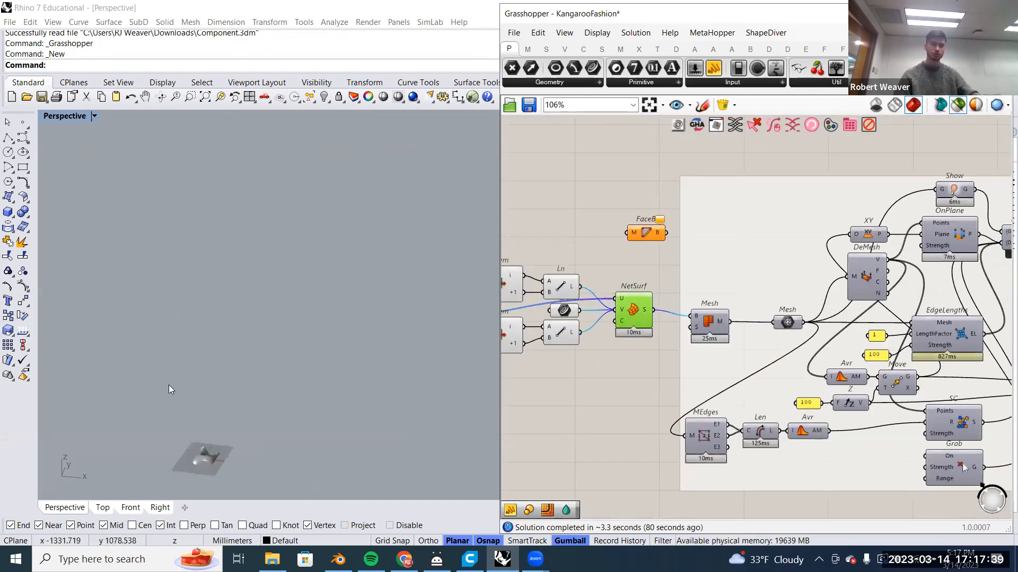
scroll(275, 339, up, 6)
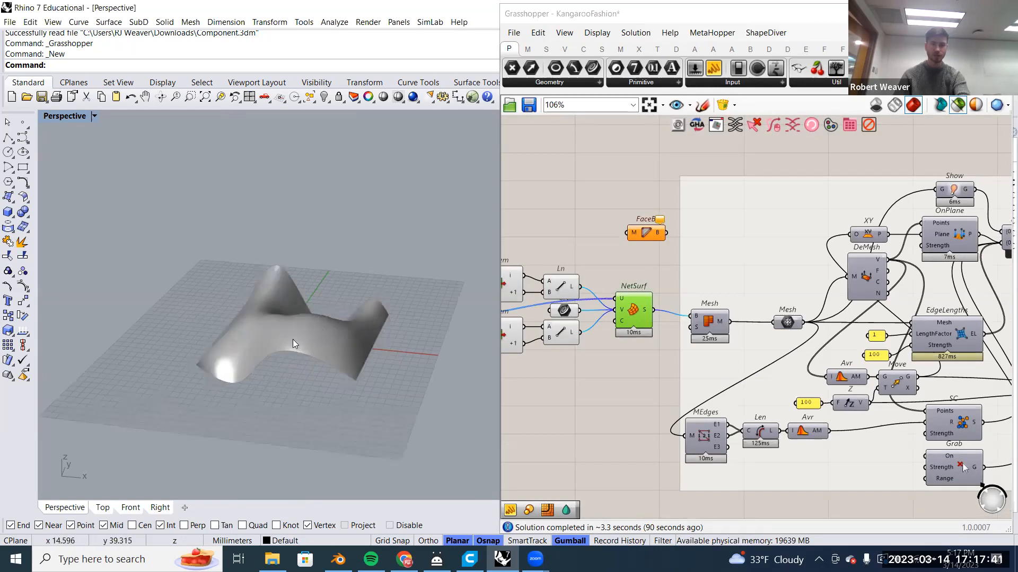
mouse_move(292, 367)
right_down()
mouse_move(308, 304)
mouse_move(307, 356)
right_up()
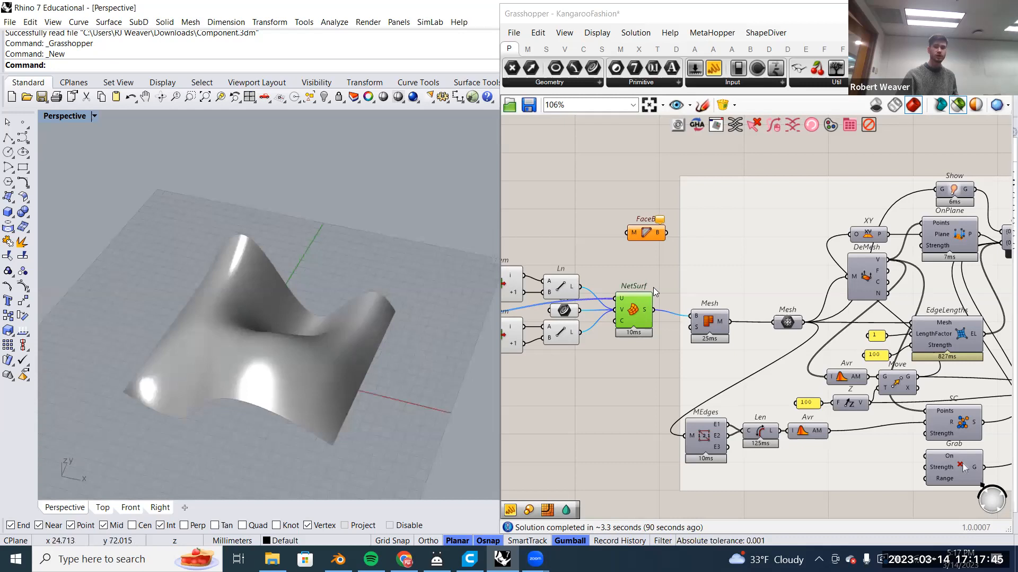
Connect the NetSurf output to the mesh input of the FaceB component above it.
scroll(614, 331, down, 4)
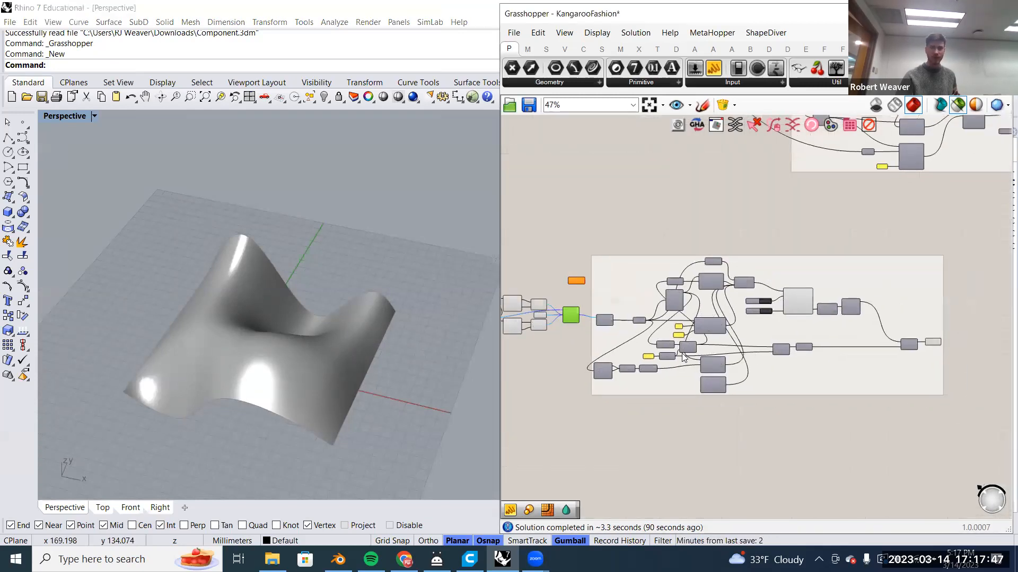
scroll(794, 350, up, 2)
right_drag(699, 325, 789, 328)
drag(609, 298, 603, 242)
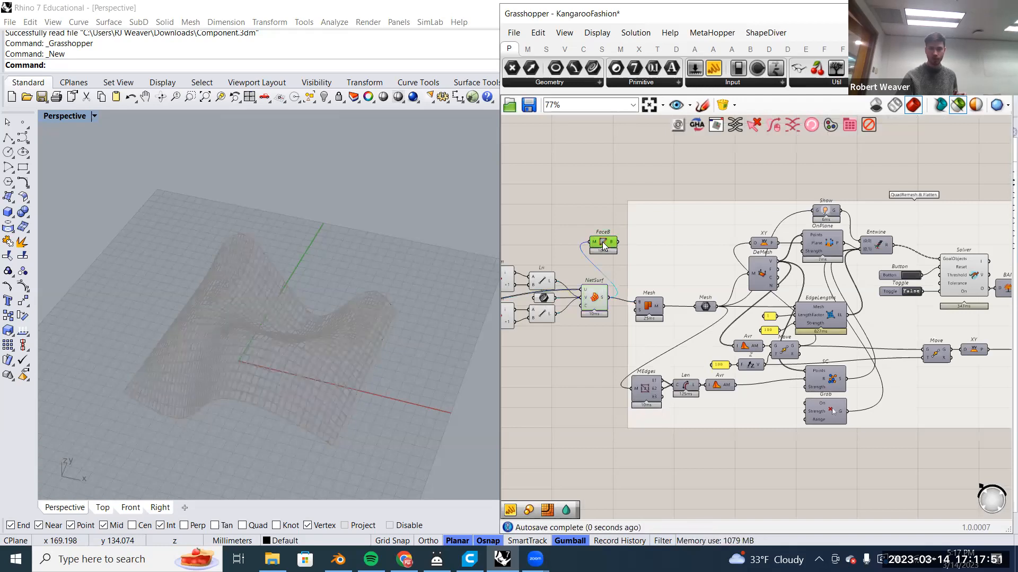
Preview the QuadRemesh & Flatten boundary, reset its solver, run it with the toggle set to True, preview the solver's mesh and stop it.
right_drag(788, 307, 424, 297)
scroll(347, 343, down, 2)
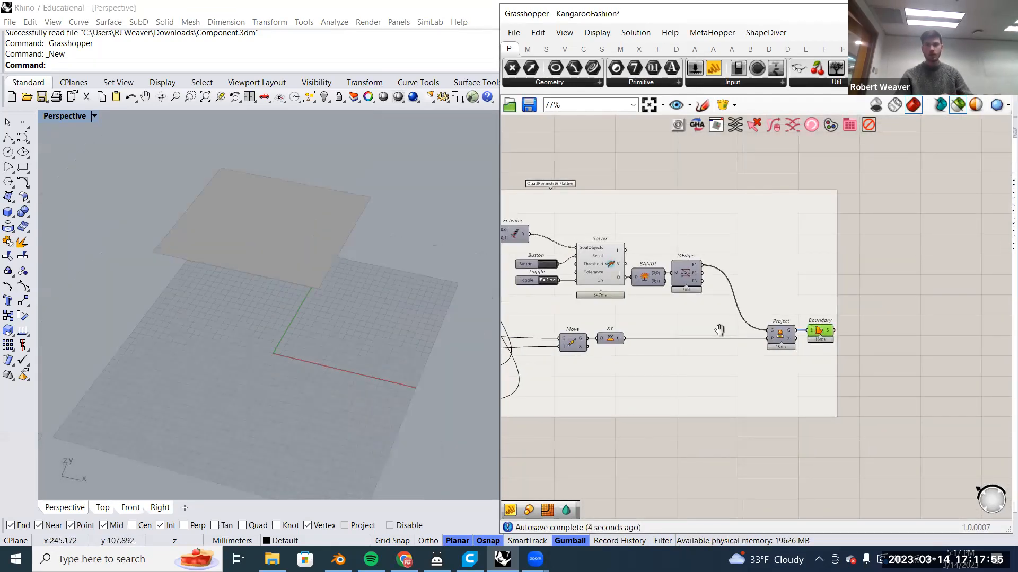
scroll(627, 271, up, 3)
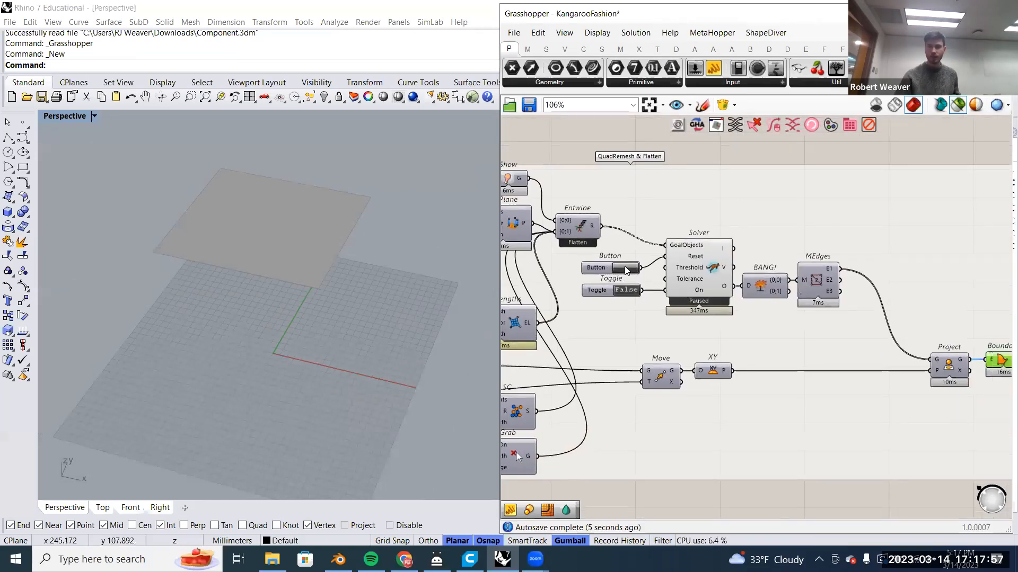
click(626, 270)
double_click(627, 292)
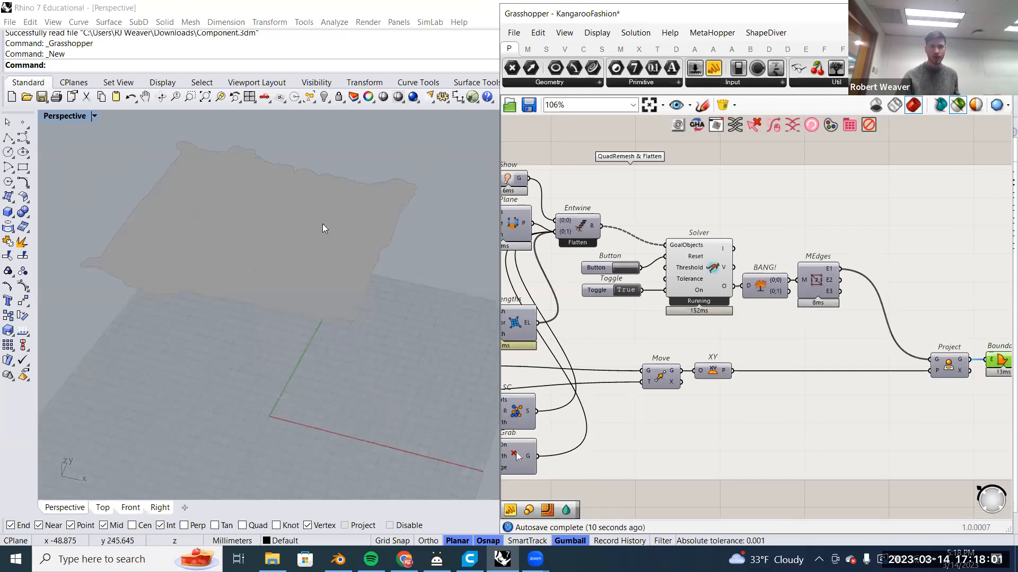
click(703, 260)
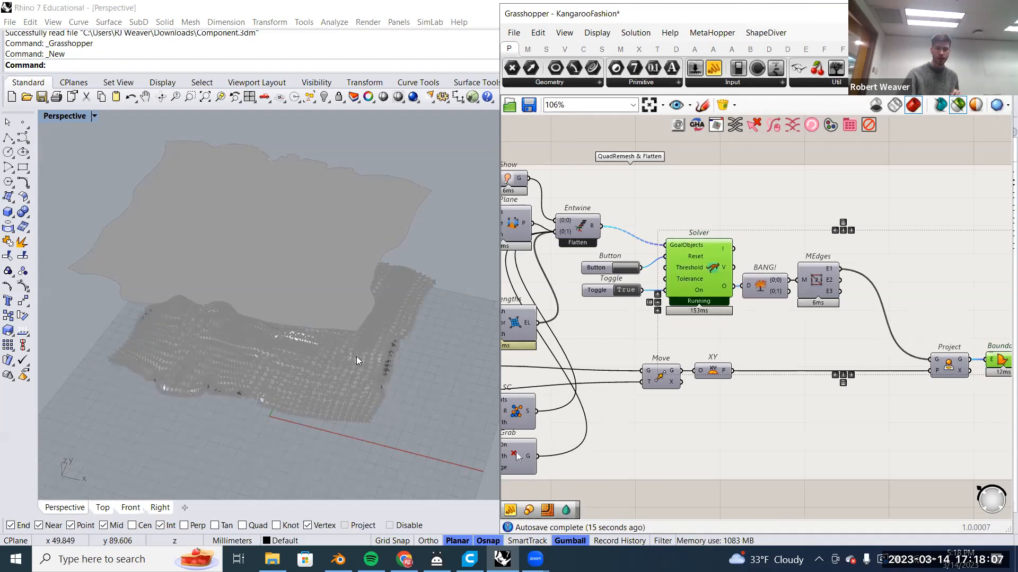
click(625, 291)
Switch to the KangarooWorkflow_INCLASS definition and frame its Workflow 1 group.
scroll(636, 266, down, 5)
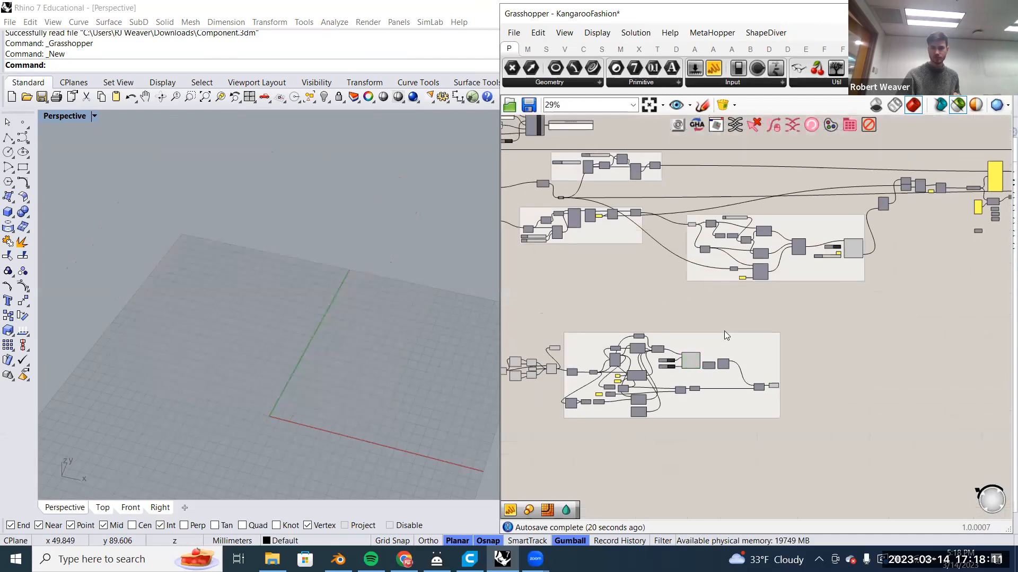
scroll(724, 331, down, 3)
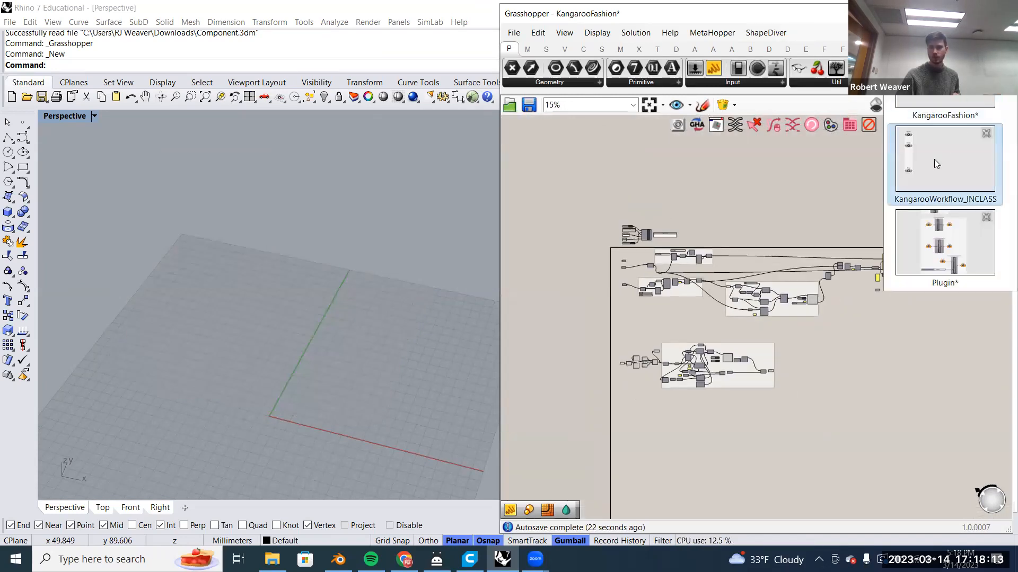
click(933, 159)
scroll(643, 271, down, 3)
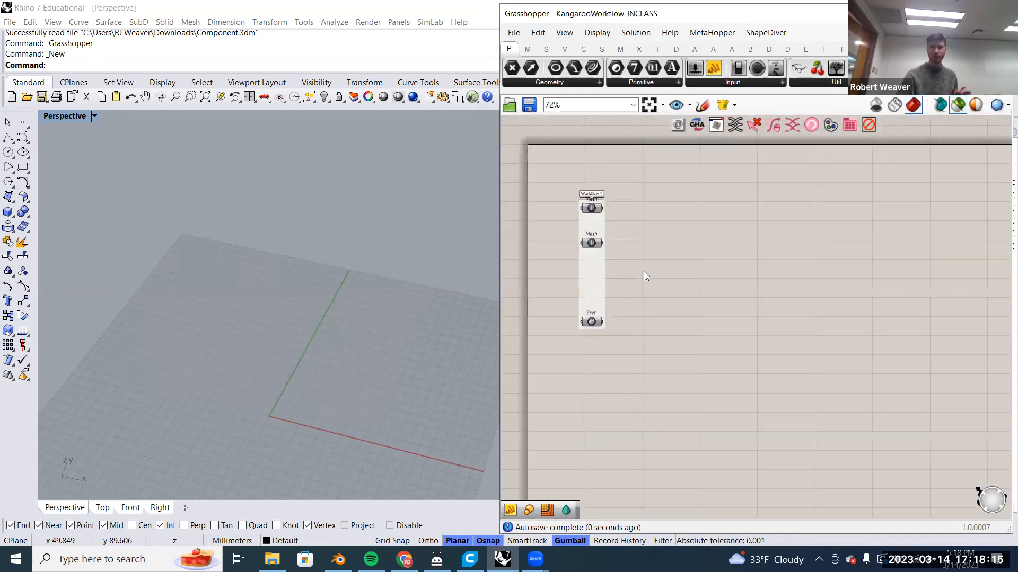
scroll(645, 256, up, 1)
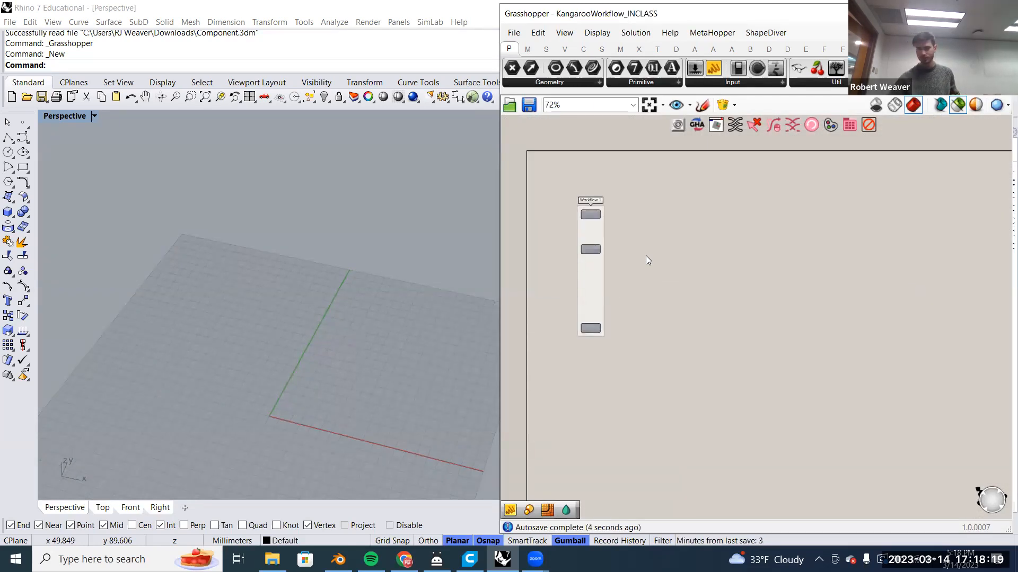
scroll(590, 236, up, 2)
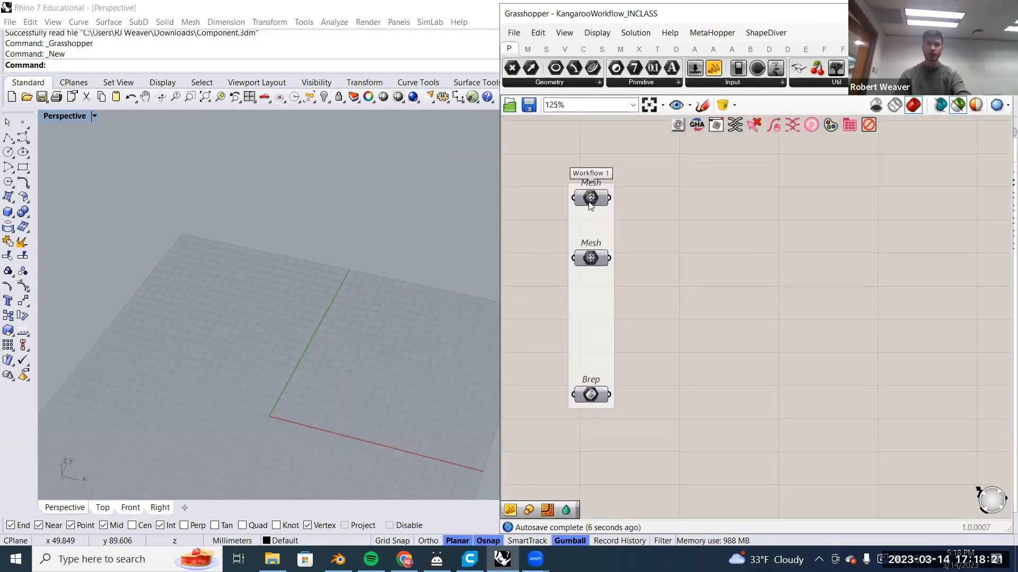
Examine the geometry held by the second Mesh parameter and the Brep parameter of the Workflow 1 group in the viewport.
click(590, 258)
scroll(328, 366, down, 5)
right_drag(335, 358, 332, 300)
scroll(334, 289, up, 3)
scroll(334, 289, down, 2)
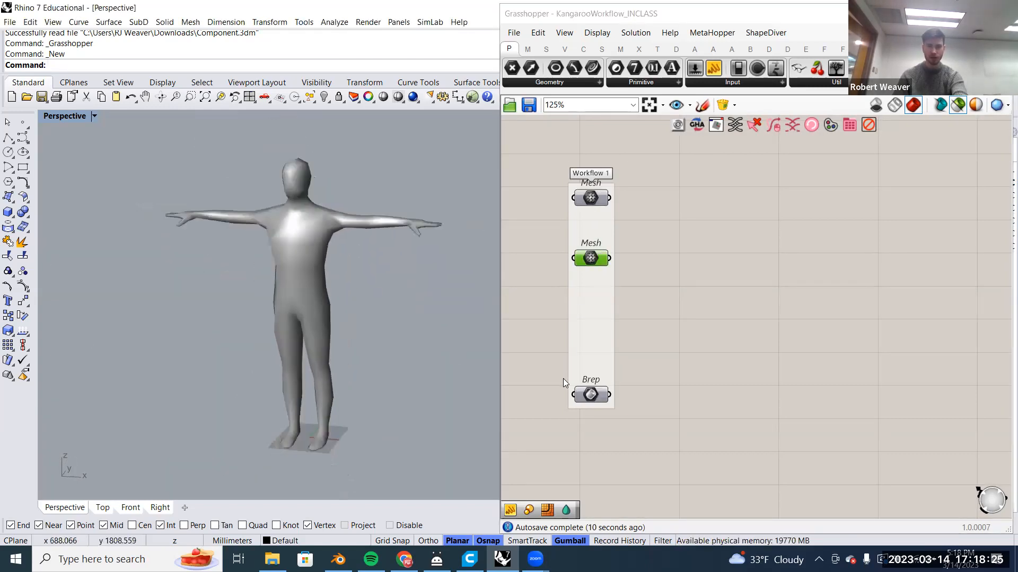
click(590, 395)
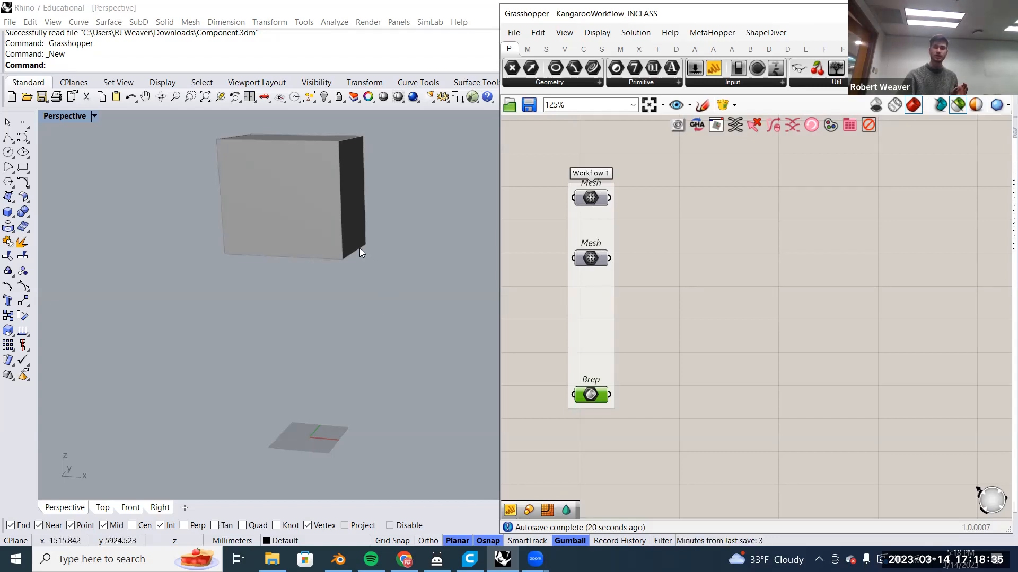
click(587, 257)
click(590, 393)
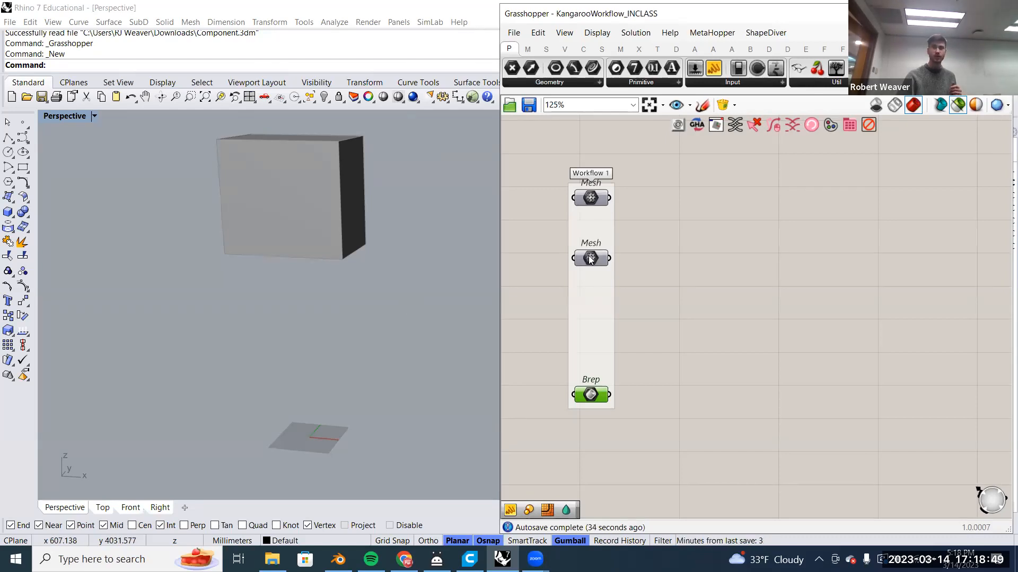
mouse_move(590, 259)
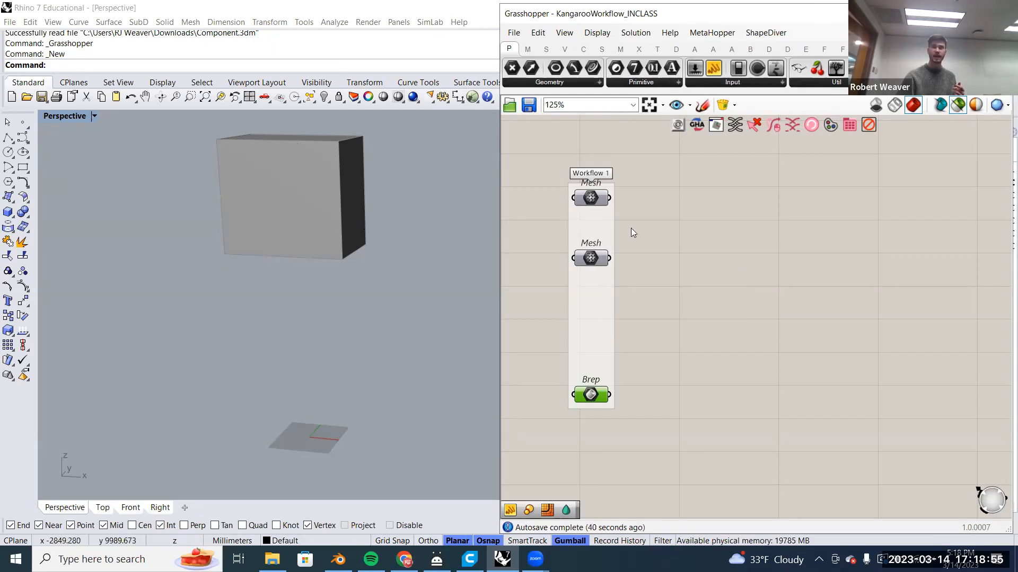
click(585, 261)
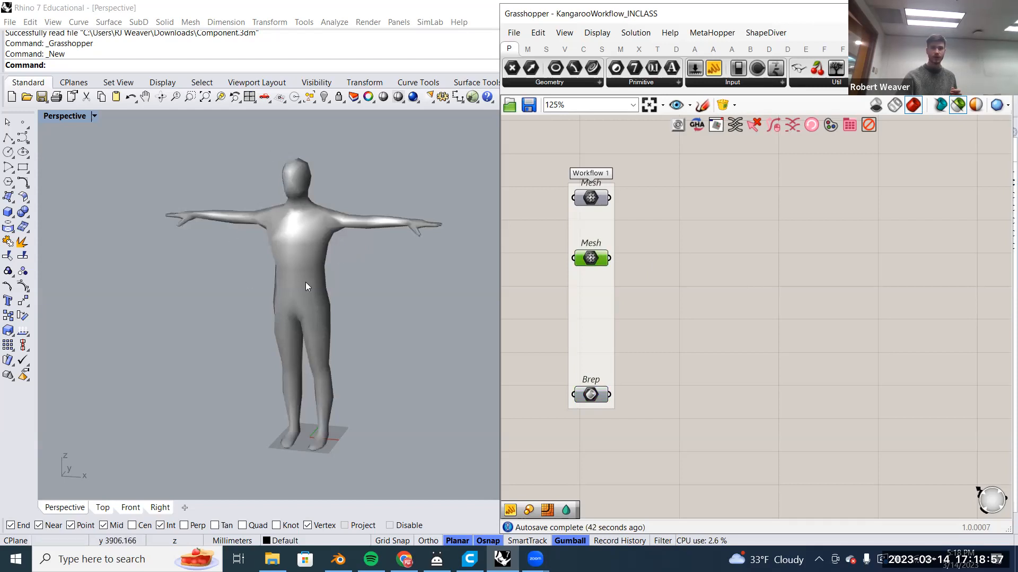
Preview the Brep parameter alone and inspect its box up close in the viewport.
right_drag(658, 315, 659, 344)
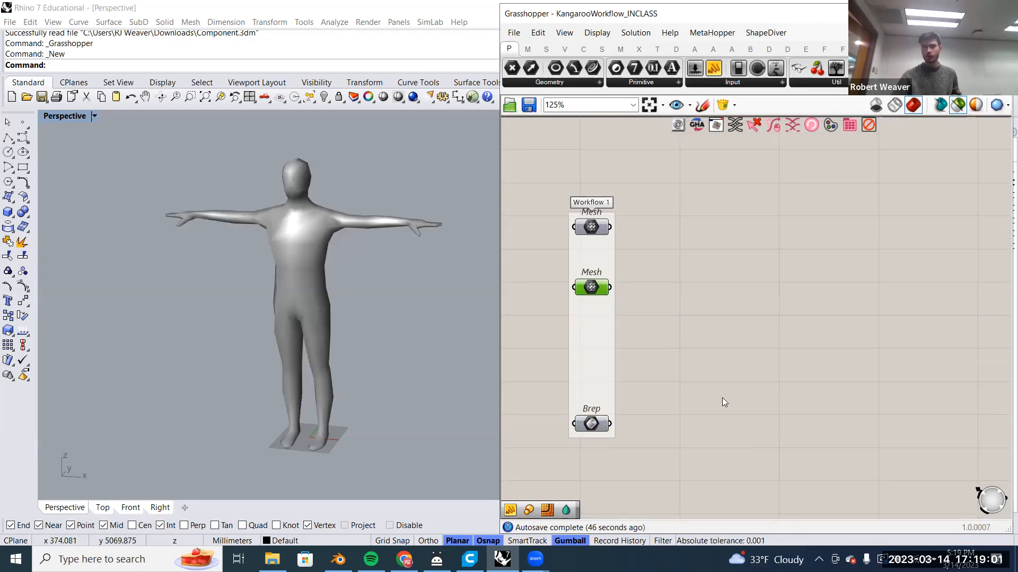
scroll(583, 424, up, 2)
click(575, 418)
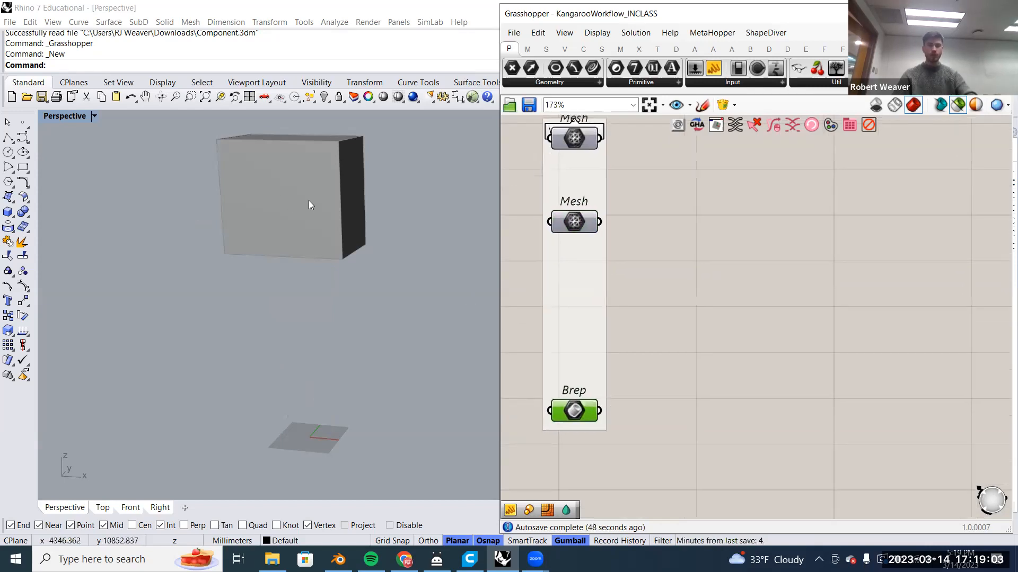
scroll(309, 203, up, 3)
scroll(340, 212, down, 2)
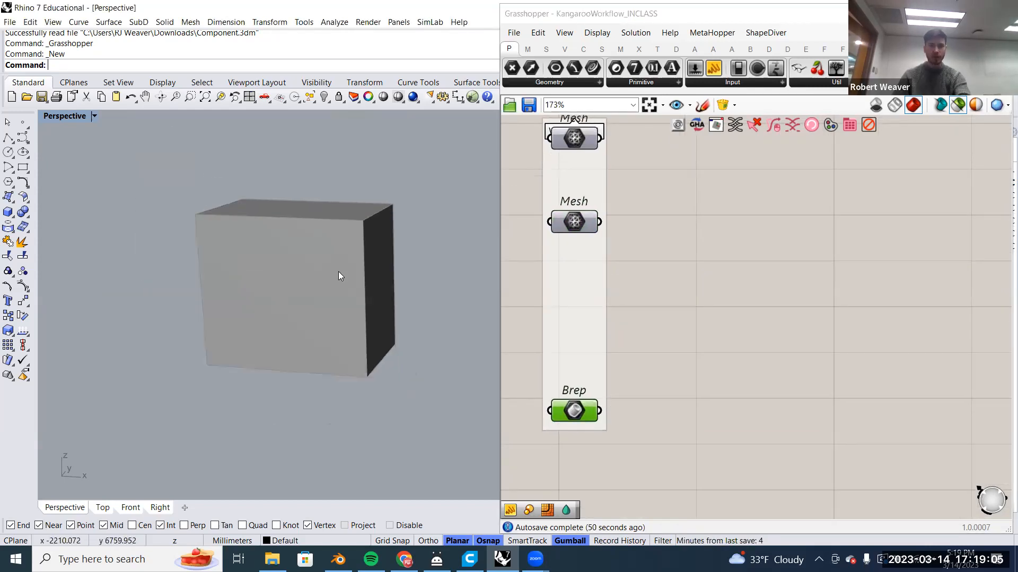
scroll(338, 271, up, 2)
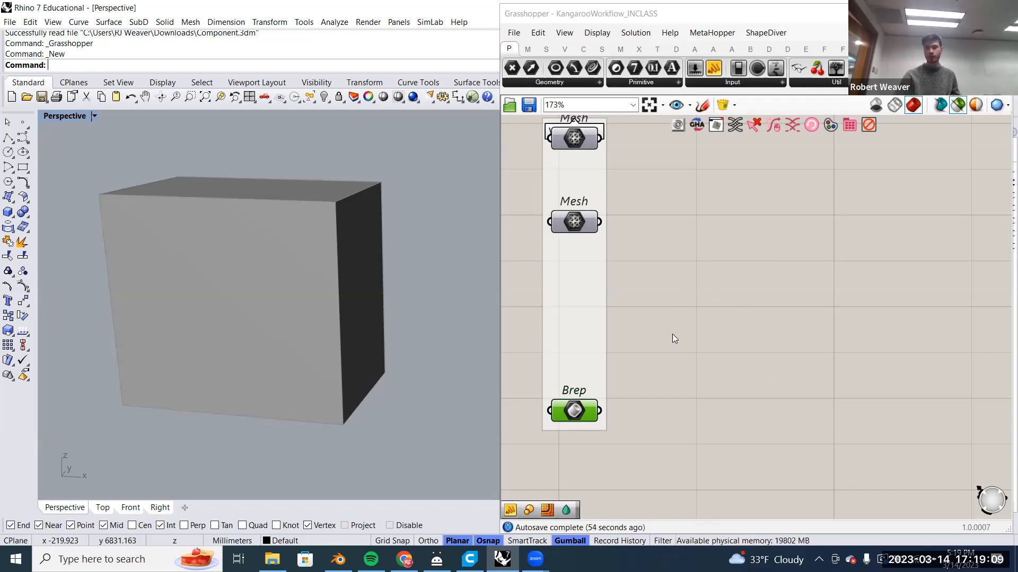
Add a Bounding Box component beside the Brep parameter and connect the Brep output to its C input.
right_drag(674, 339, 691, 312)
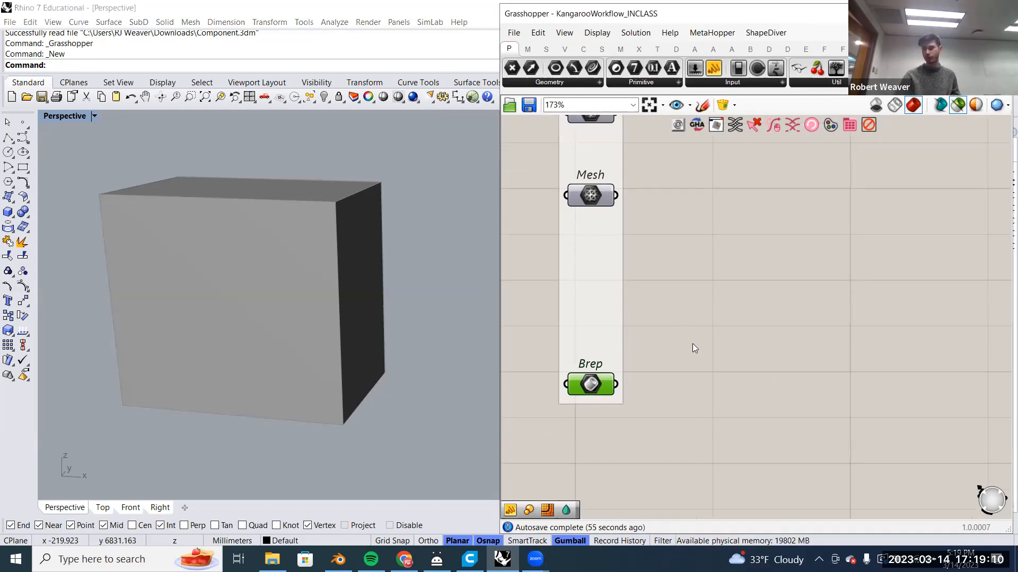
double_click(751, 338)
text(bound)
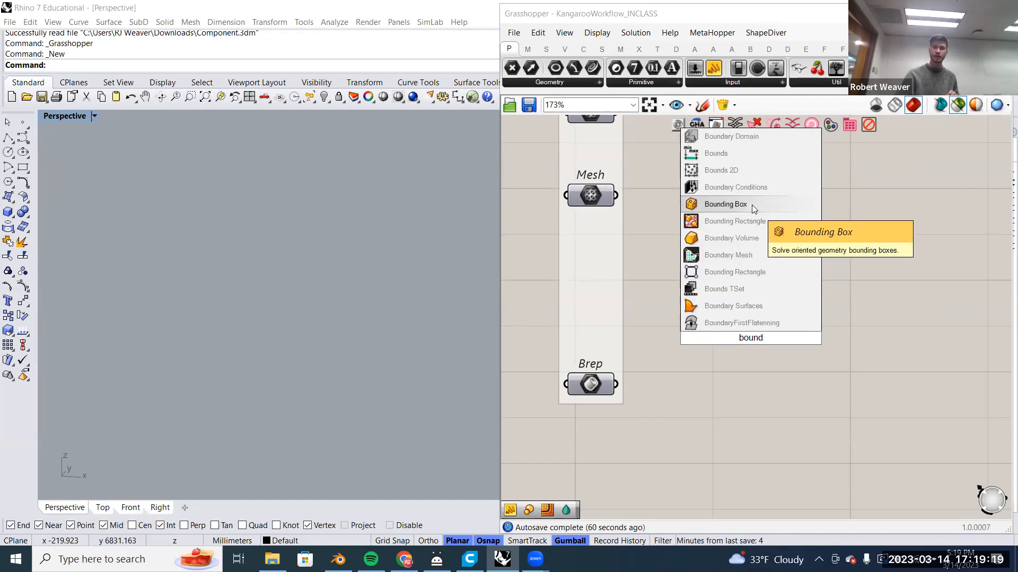
click(751, 204)
drag(745, 323, 703, 379)
click(600, 383)
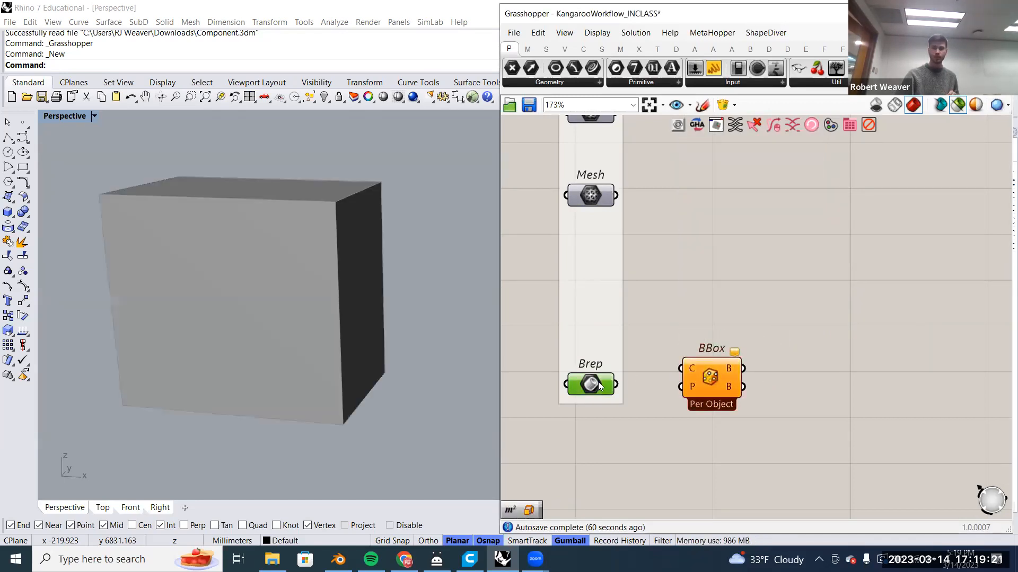
drag(679, 370, 705, 394)
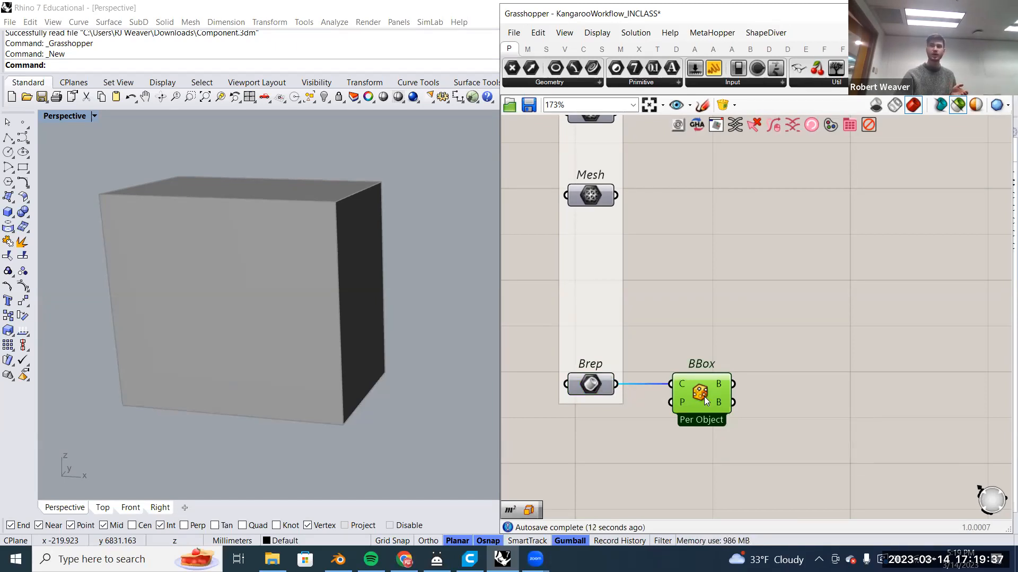
Compare the Brep and Bounding Box previews, and move the Bounding Box component closer to the Brep parameter.
click(585, 385)
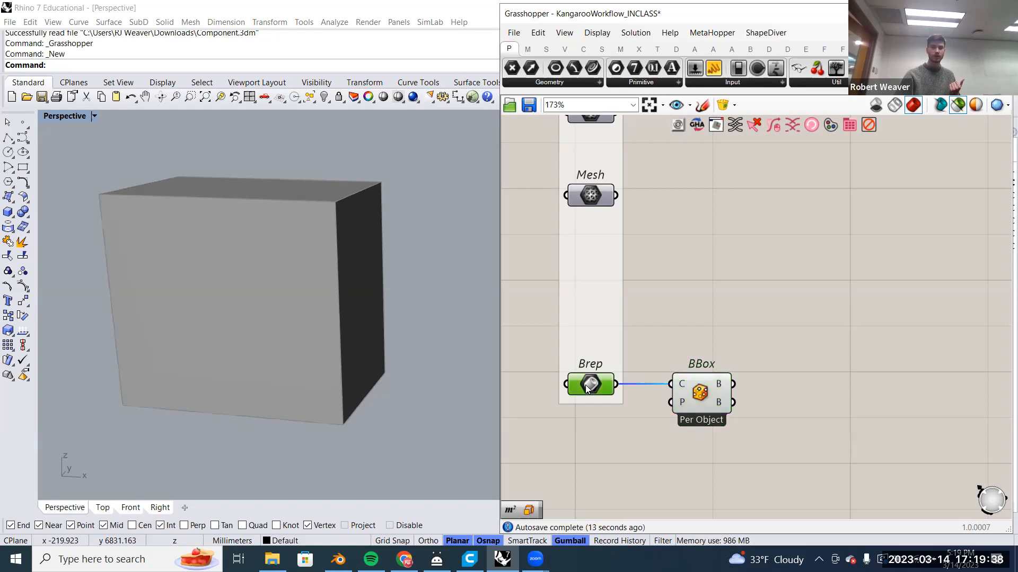
click(703, 399)
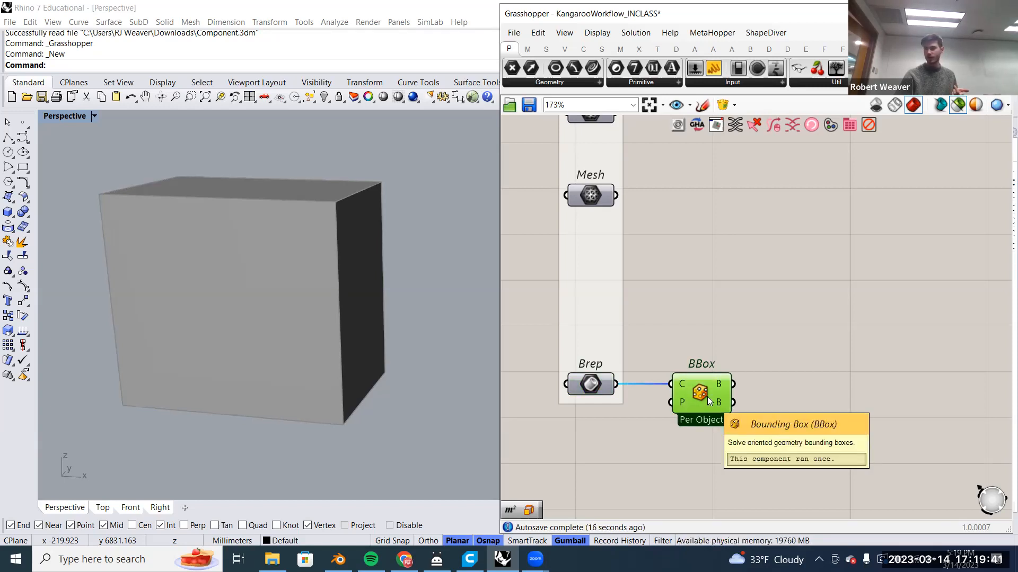
drag(708, 397, 689, 396)
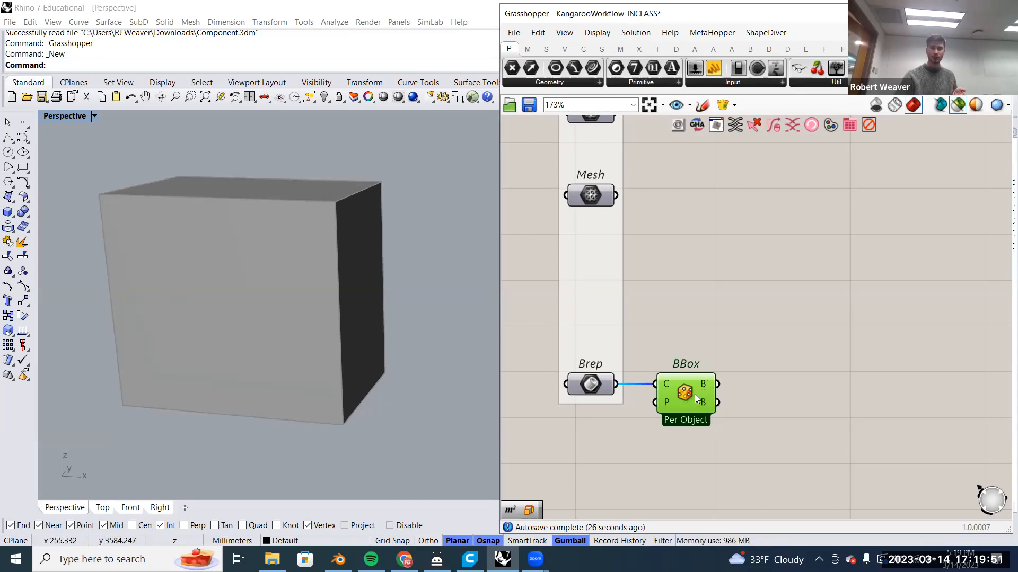
Look at the Union Box option of the Bounding Box component without changing its Per Object setting.
drag(637, 339, 736, 431)
scroll(722, 392, up, 2)
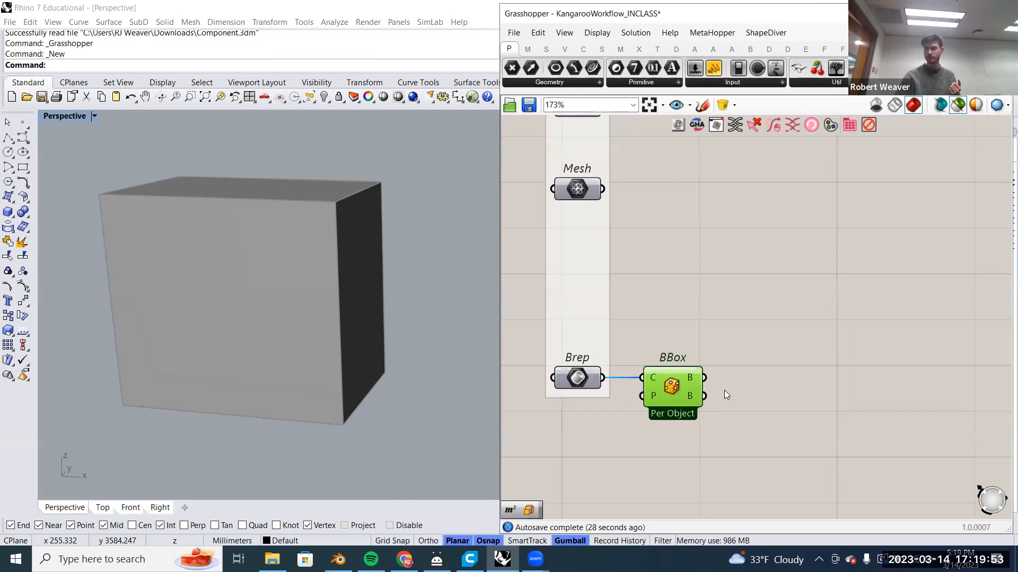
right_click(668, 379)
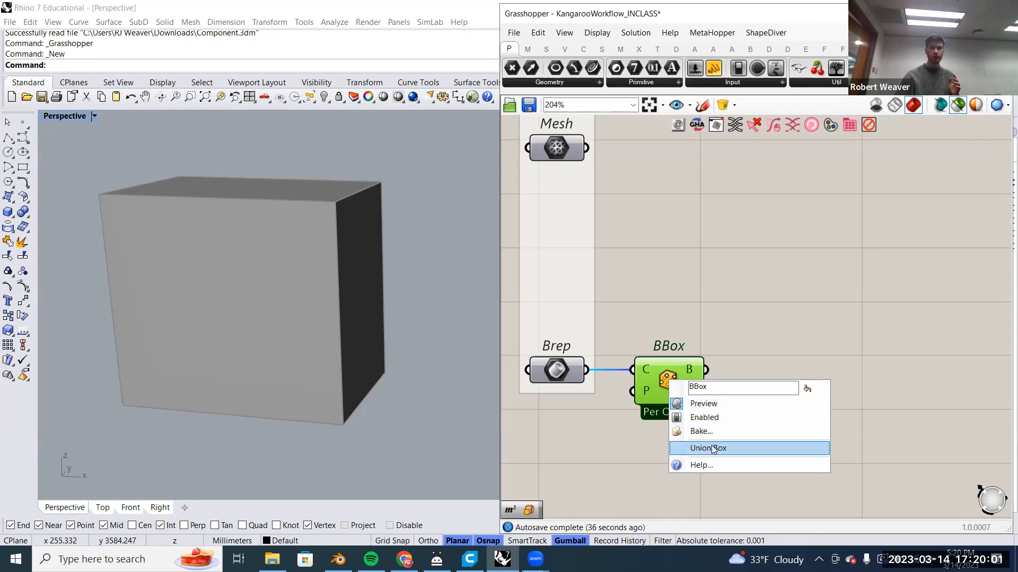
right_drag(698, 331, 705, 309)
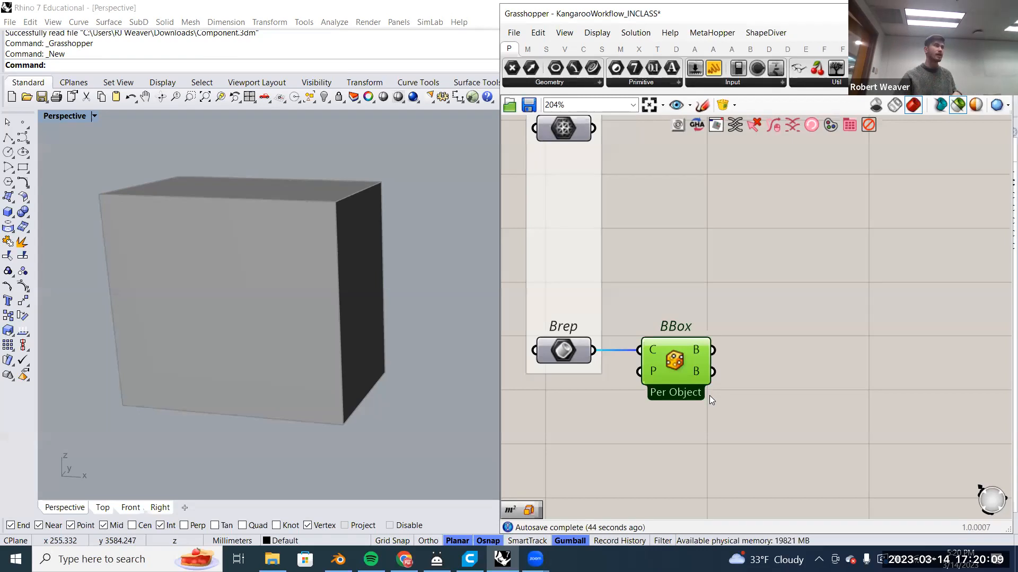
right_click(670, 366)
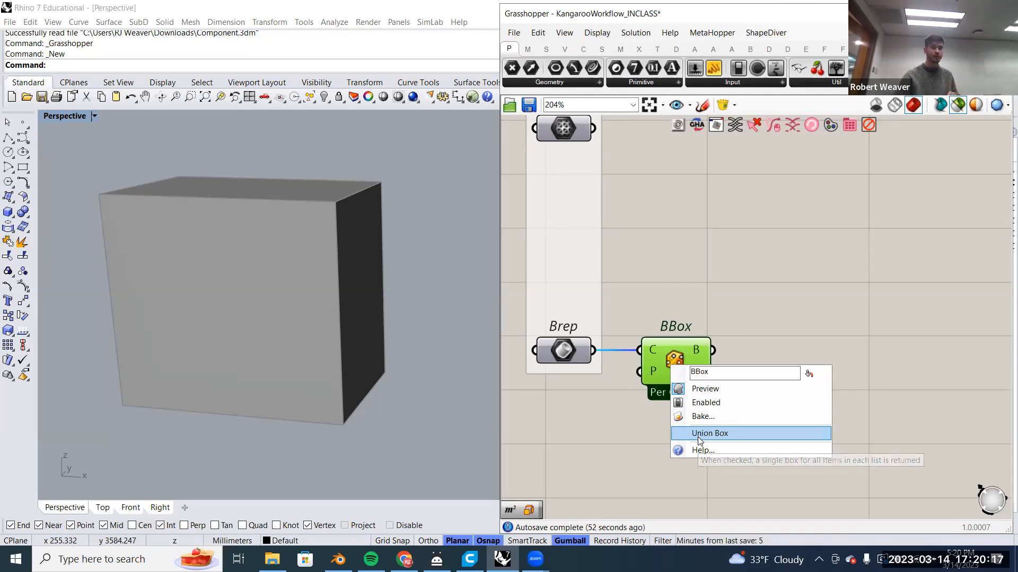
right_drag(734, 304, 737, 294)
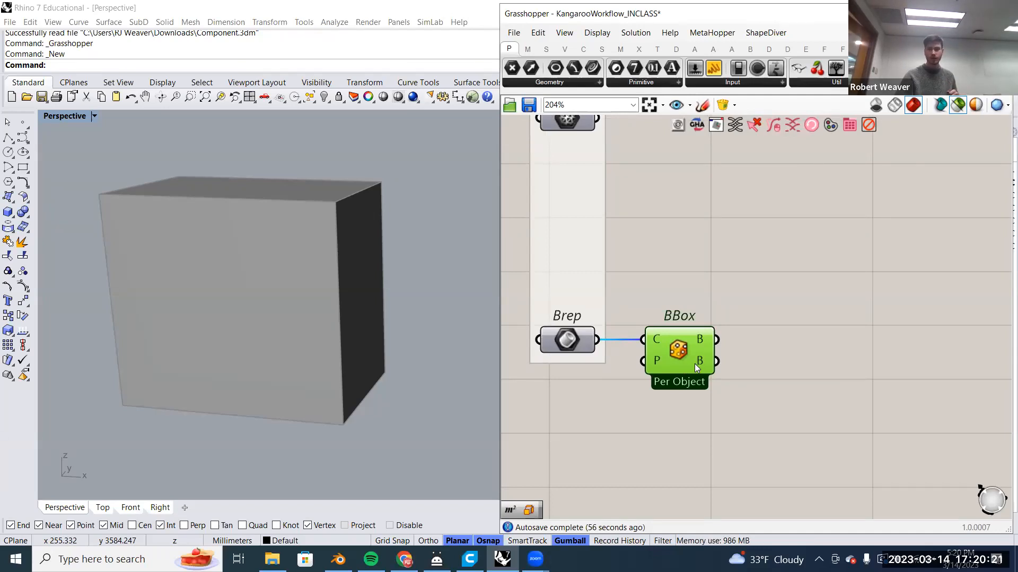
scroll(694, 364, down, 4)
scroll(685, 371, up, 4)
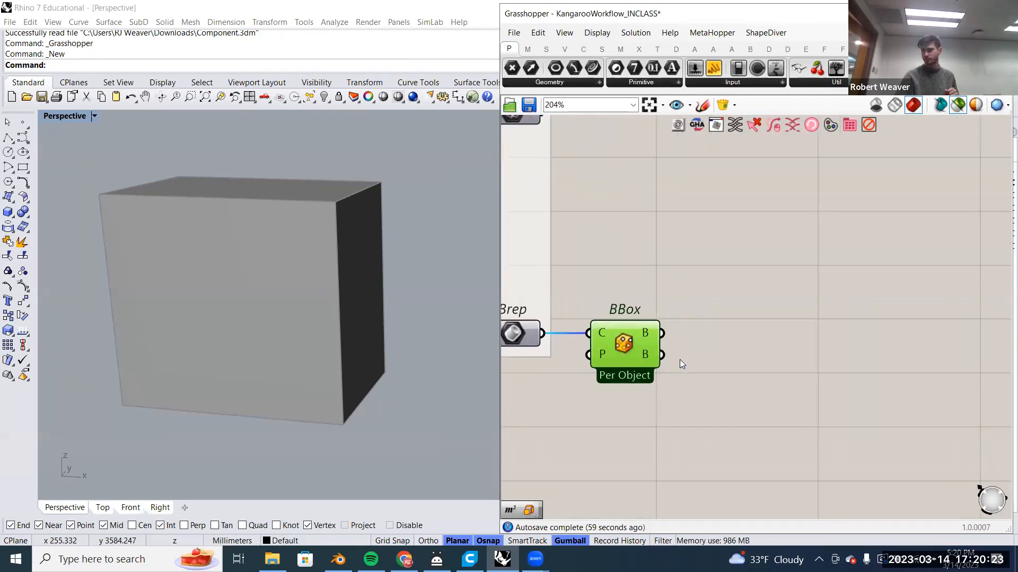
Turn off the selected-only preview so the geometry of all unselected components is drawn in the viewport too.
double_click(712, 334)
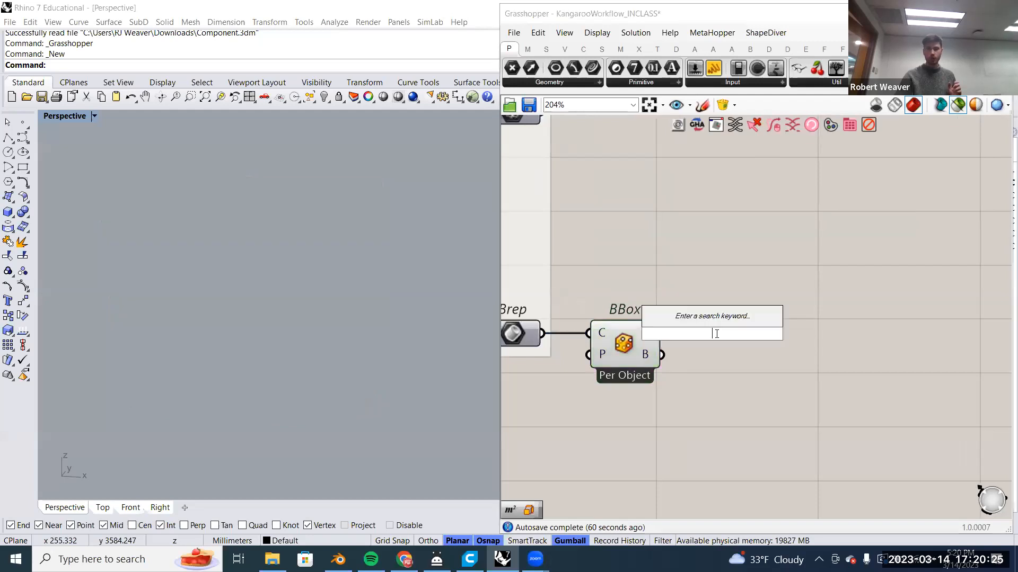
click(615, 347)
click(959, 105)
click(710, 319)
scroll(713, 324, down, 4)
scroll(738, 344, up, 3)
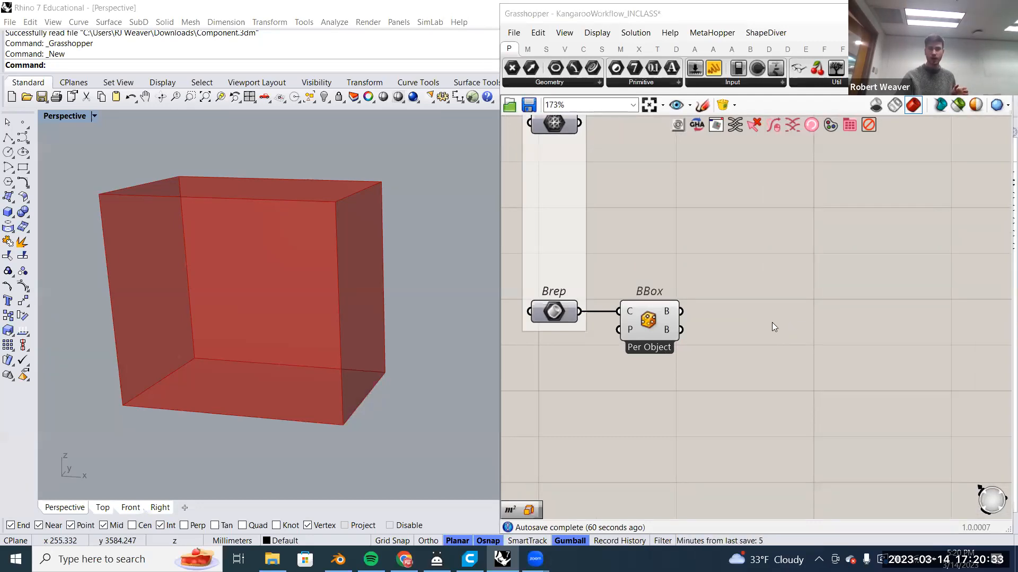
Add a Populate 3D component beside the Bounding Box component.
double_click(791, 311)
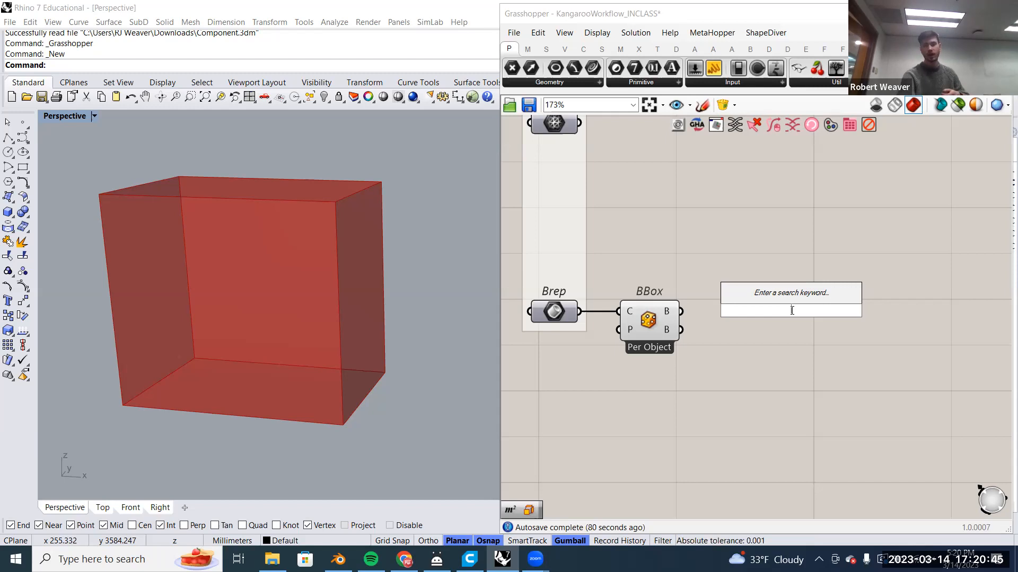
text(pop)
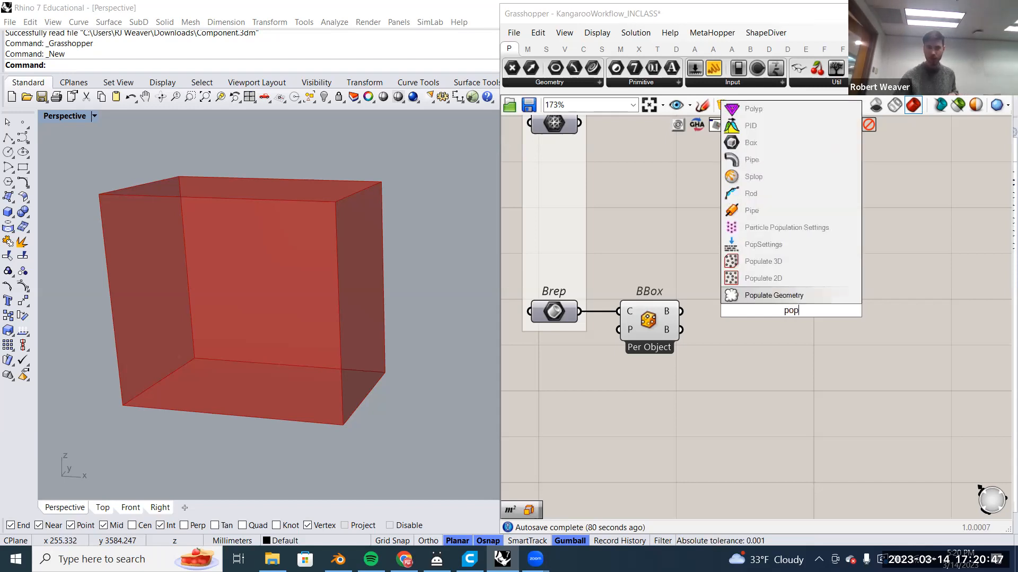
click(781, 262)
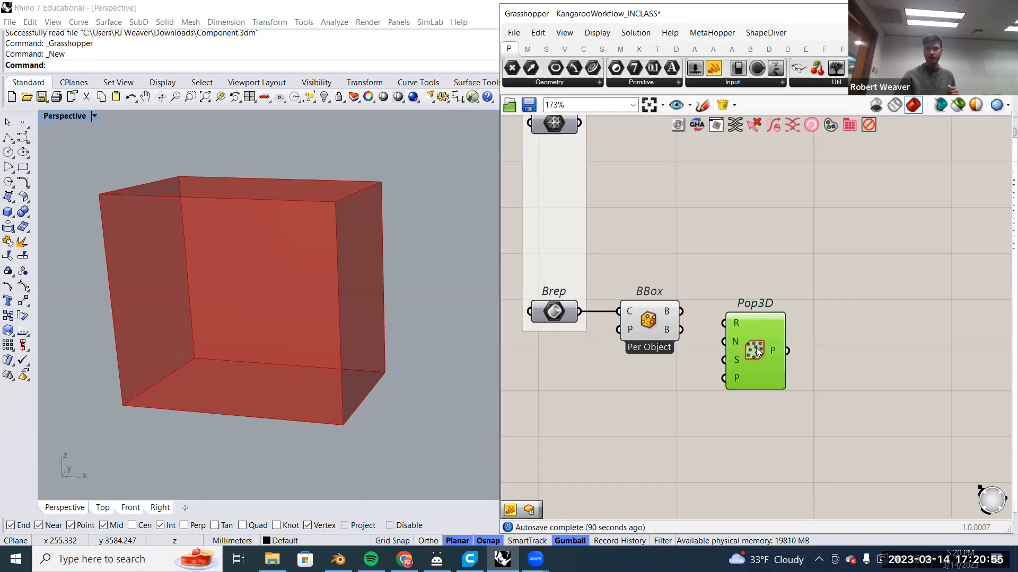
scroll(758, 351, up, 2)
scroll(733, 348, up, 1)
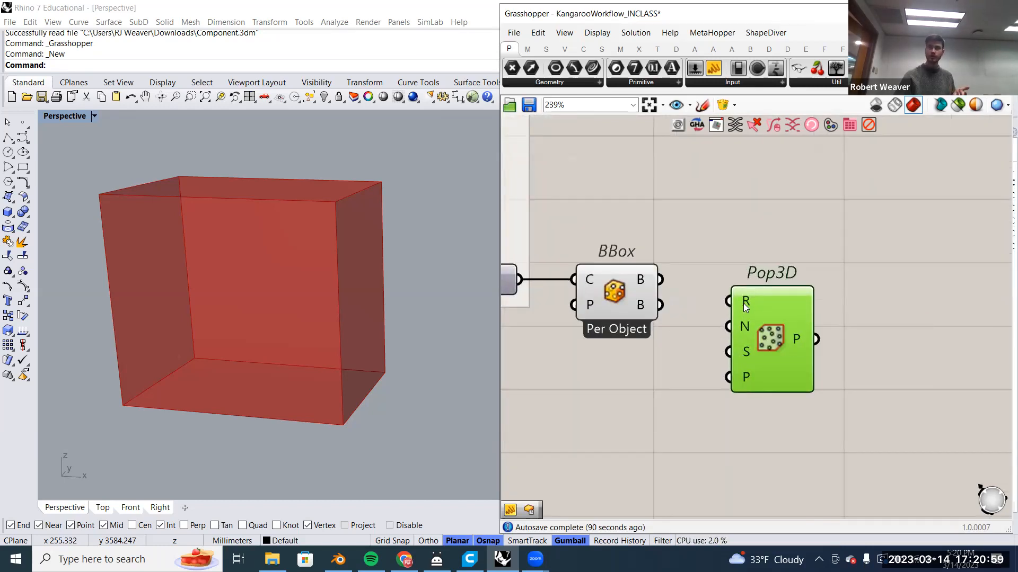
Connect the Bounding Box's upper B output to Populate 3D's R input and inspect the generated points in the box up close.
scroll(303, 298, down, 5)
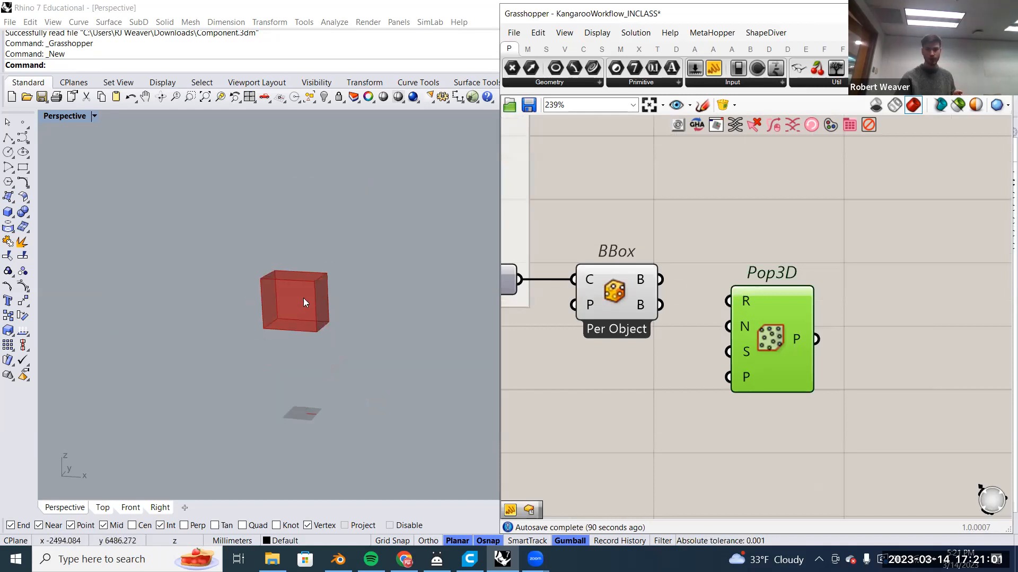
scroll(218, 418, up, 6)
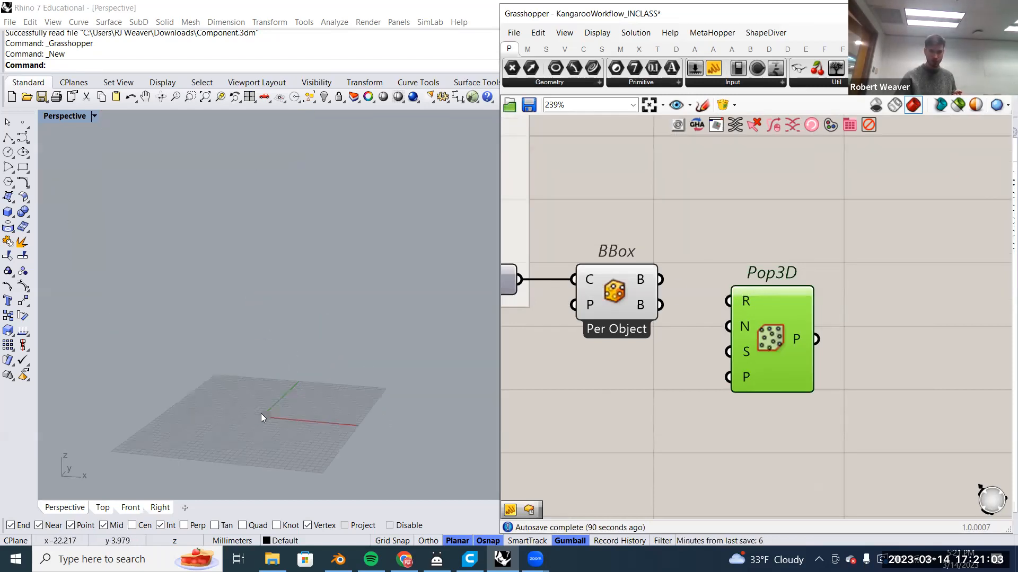
scroll(261, 418, up, 4)
scroll(307, 444, down, 8)
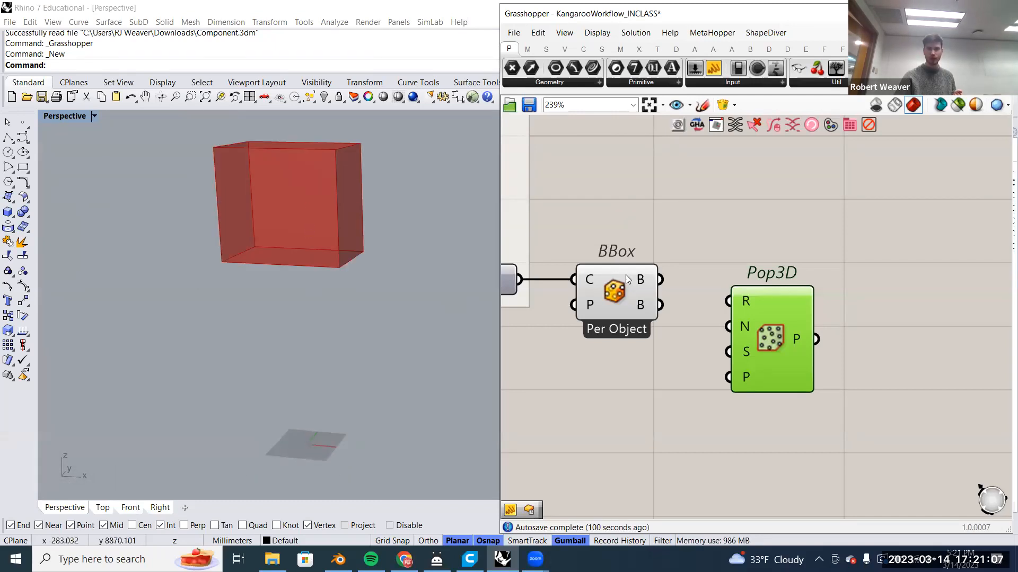
click(624, 295)
drag(660, 279, 729, 301)
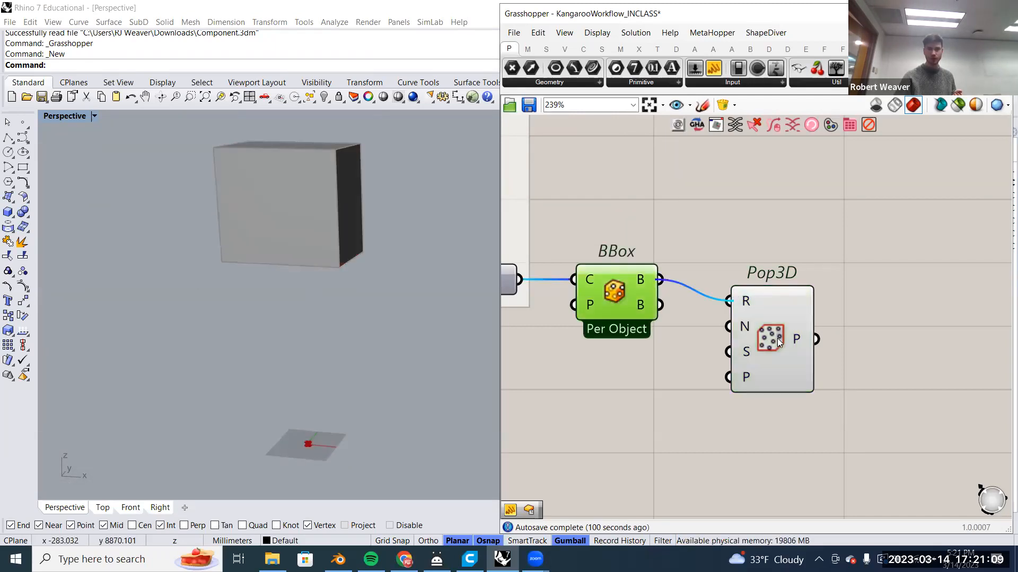
click(777, 338)
click(694, 230)
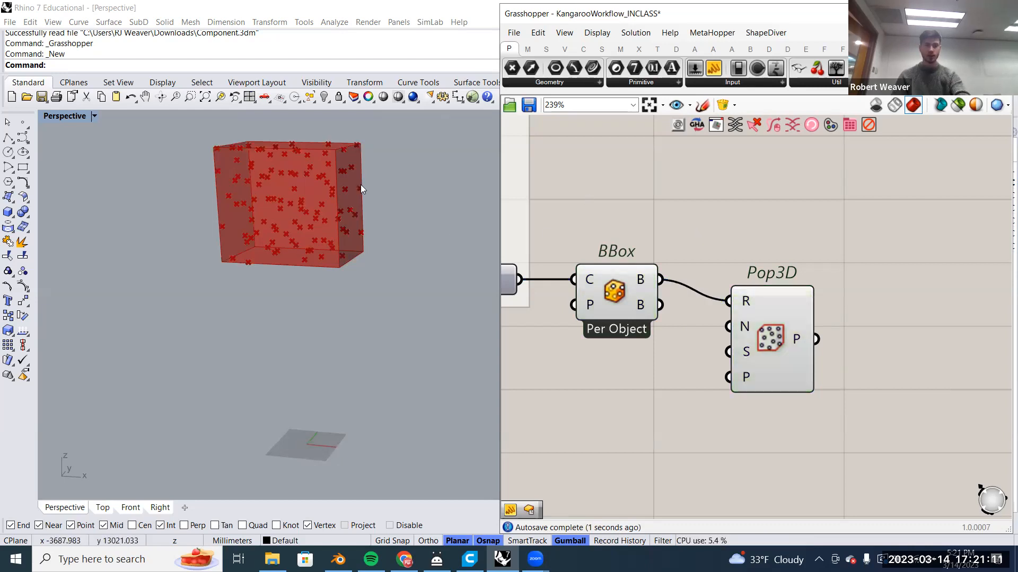
scroll(311, 237, up, 4)
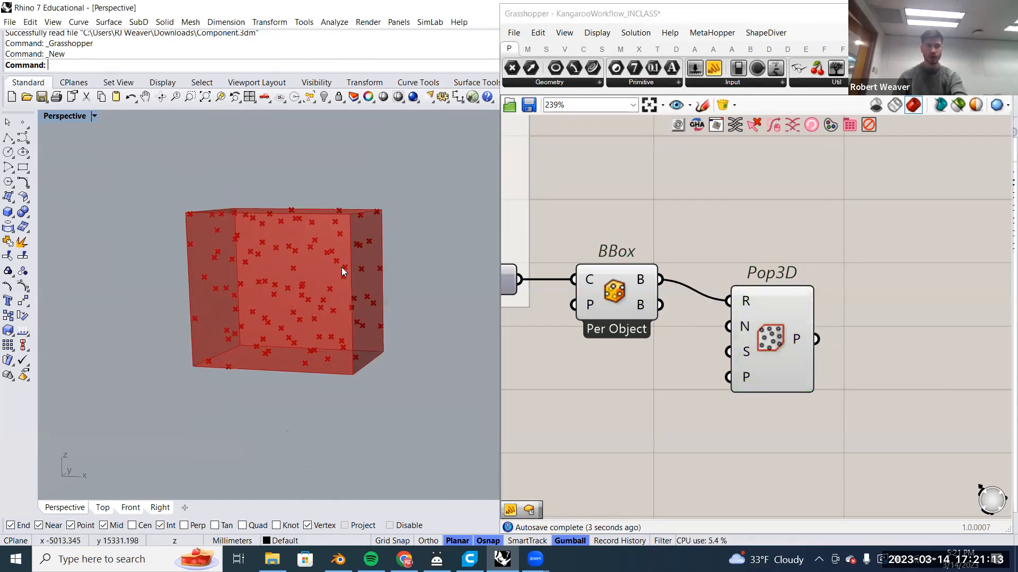
scroll(342, 272, up, 2)
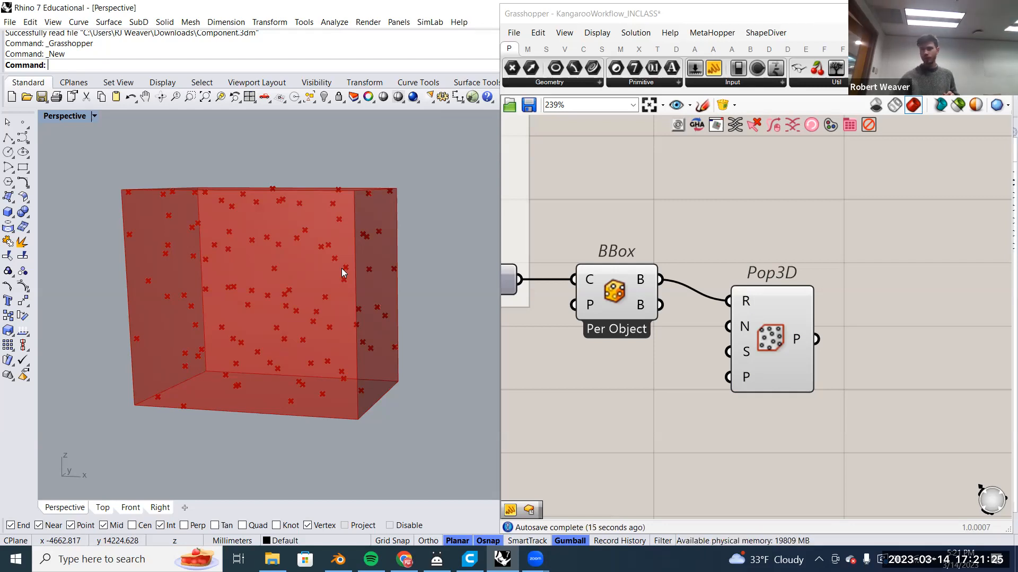
Move the Populate 3D component closer to the Bounding Box so their wire runs straight, and review its inputs.
drag(749, 331, 731, 310)
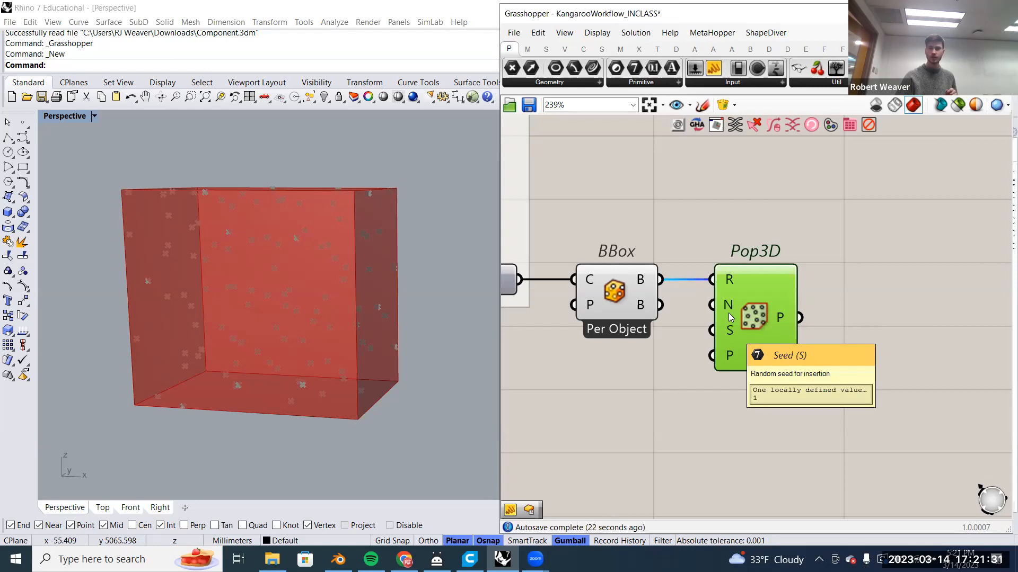
right_drag(727, 310, 845, 297)
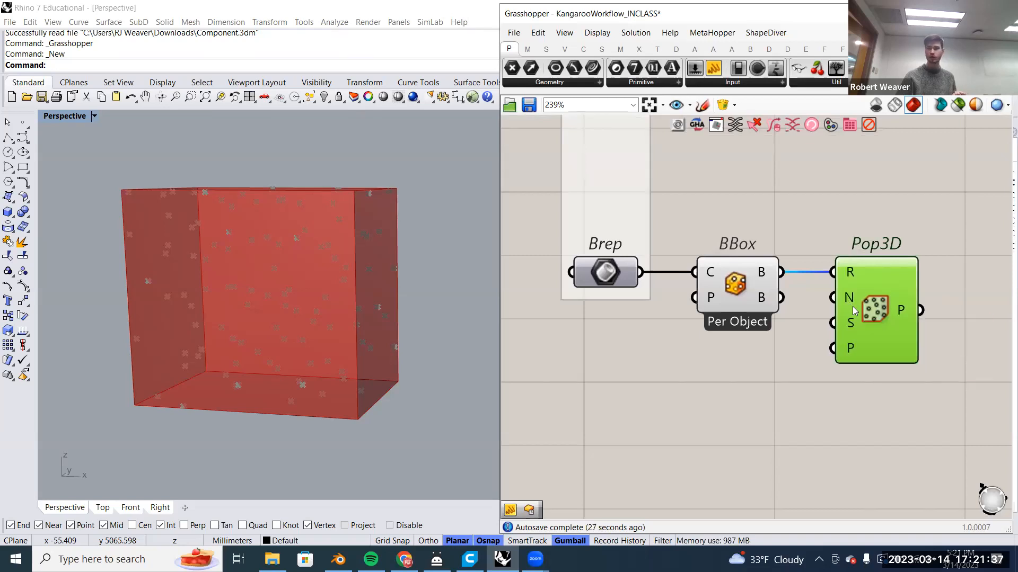
right_drag(846, 326, 742, 353)
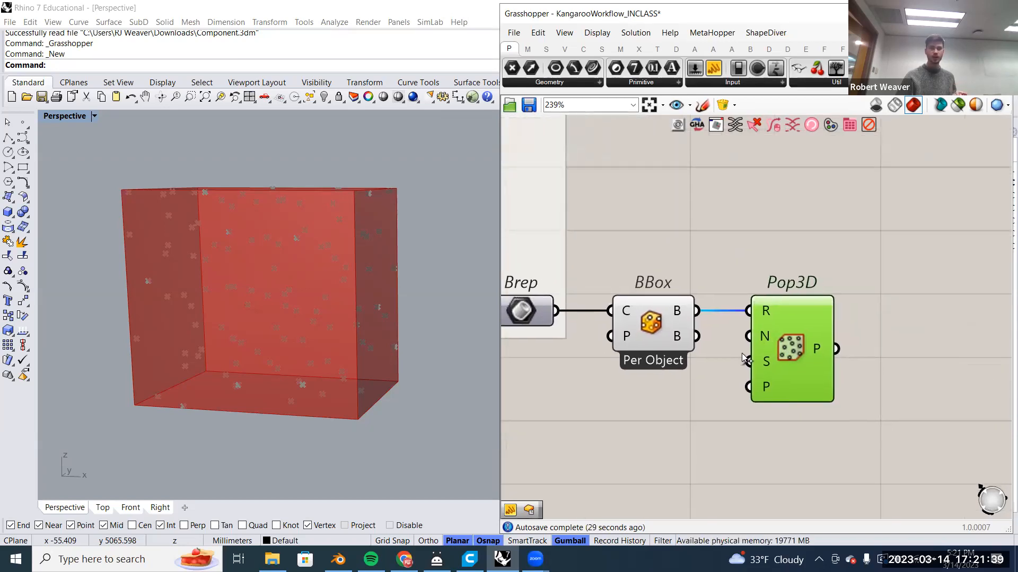
right_drag(312, 328, 325, 331)
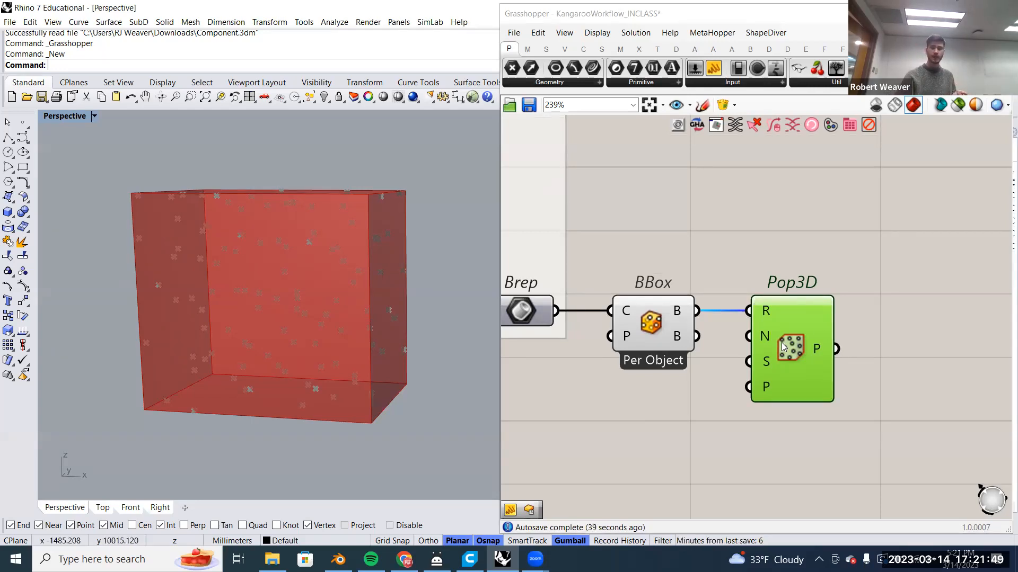
Add an Interpolate curve component and place it well clear of Populate 3D on its output side.
right_drag(898, 305, 845, 308)
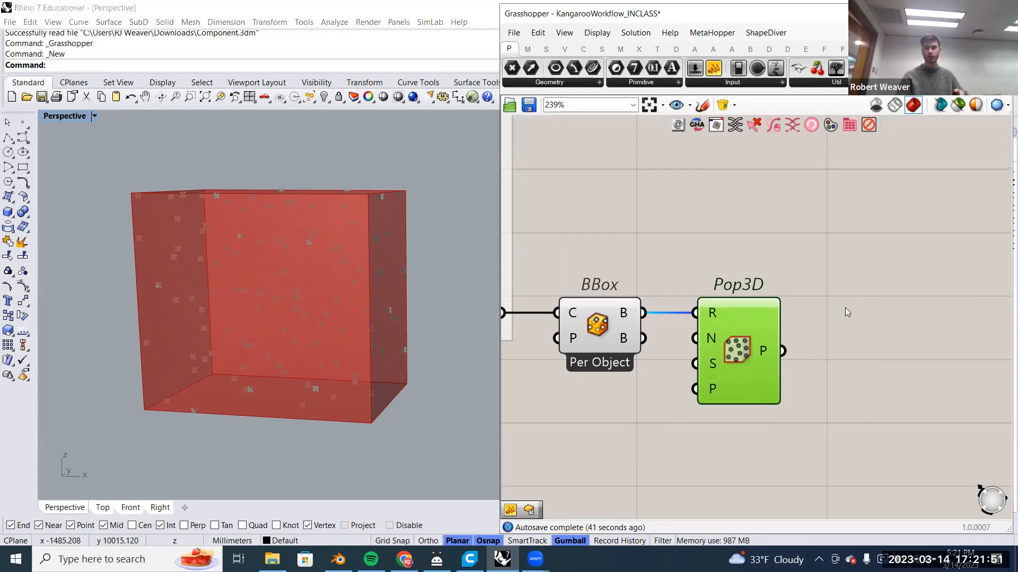
double_click(845, 307)
text(int)
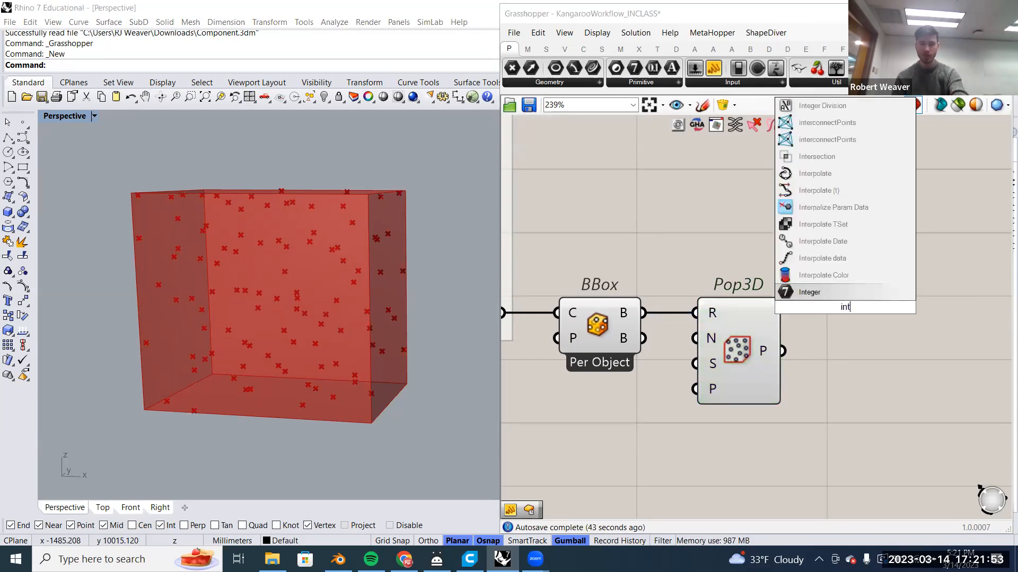
text(er)
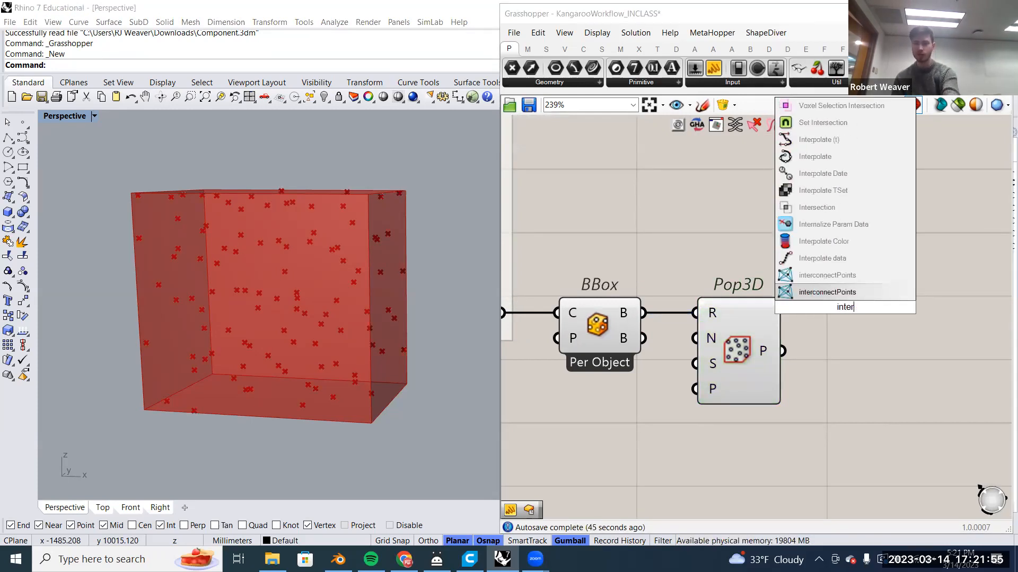
text(pol)
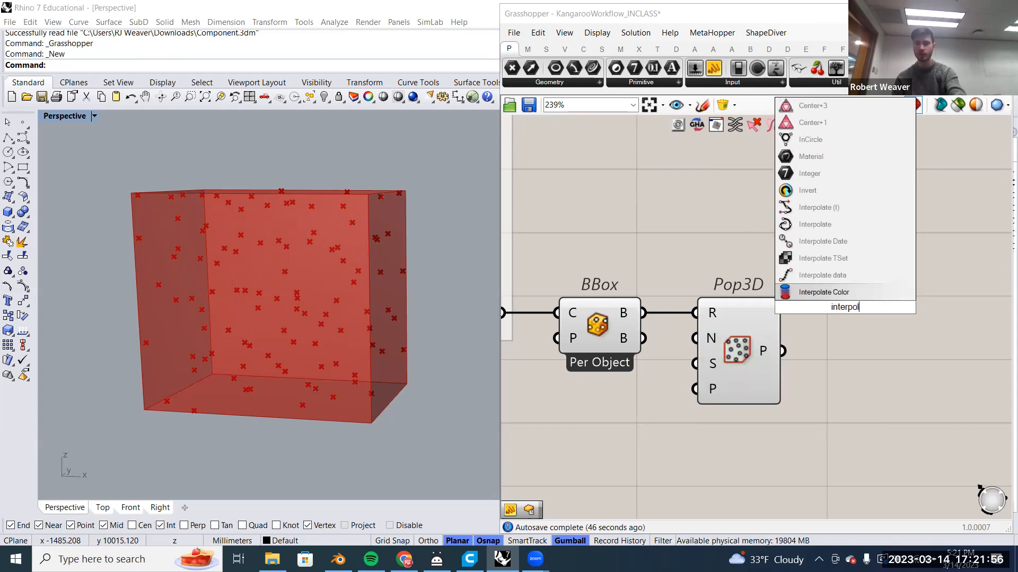
click(852, 226)
drag(842, 286, 940, 294)
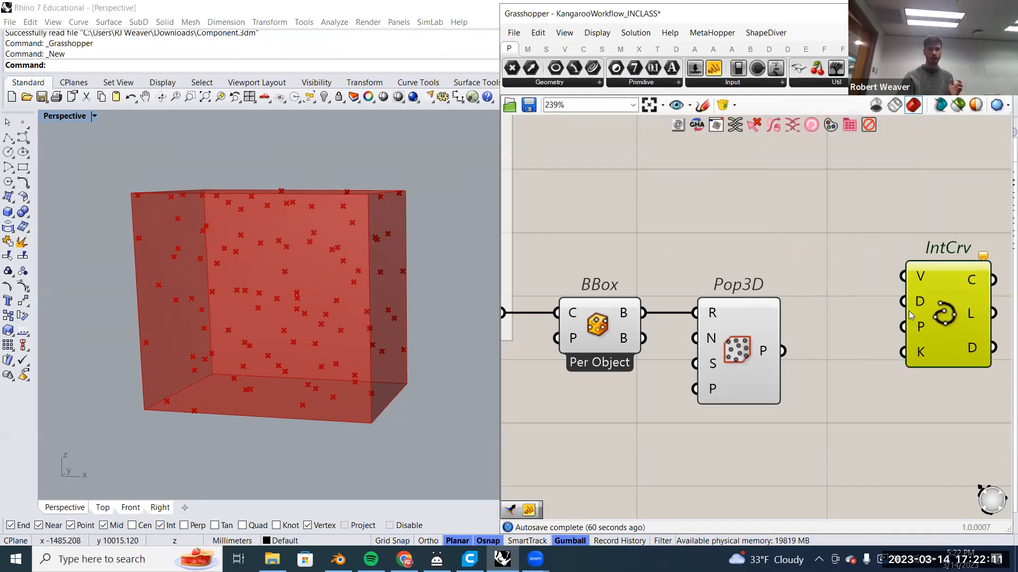
Connect Populate 3D's P output to the Interpolate component's V input, and check the incoming vertices and the curve.
scroll(910, 315, down, 2)
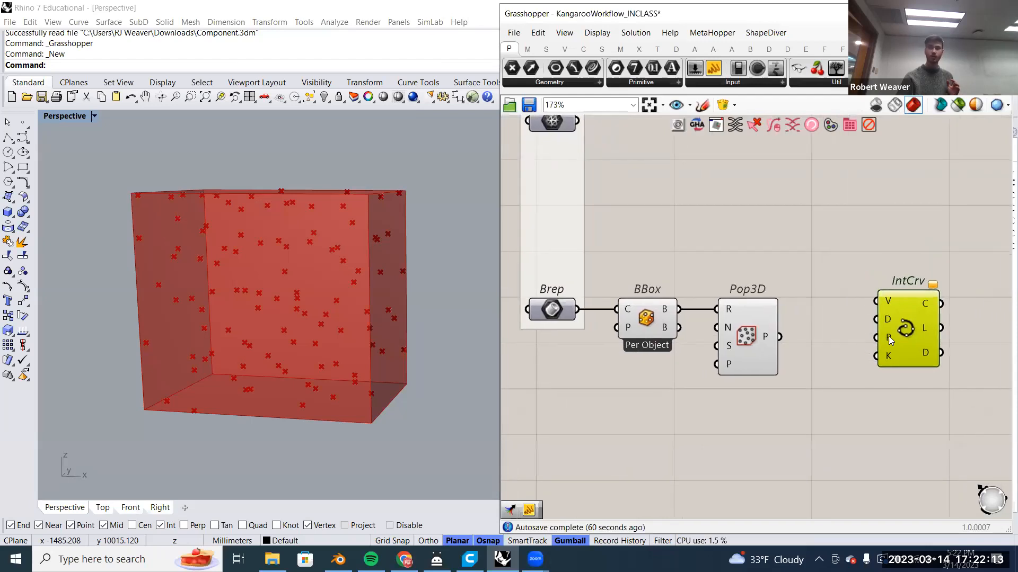
drag(780, 337, 880, 302)
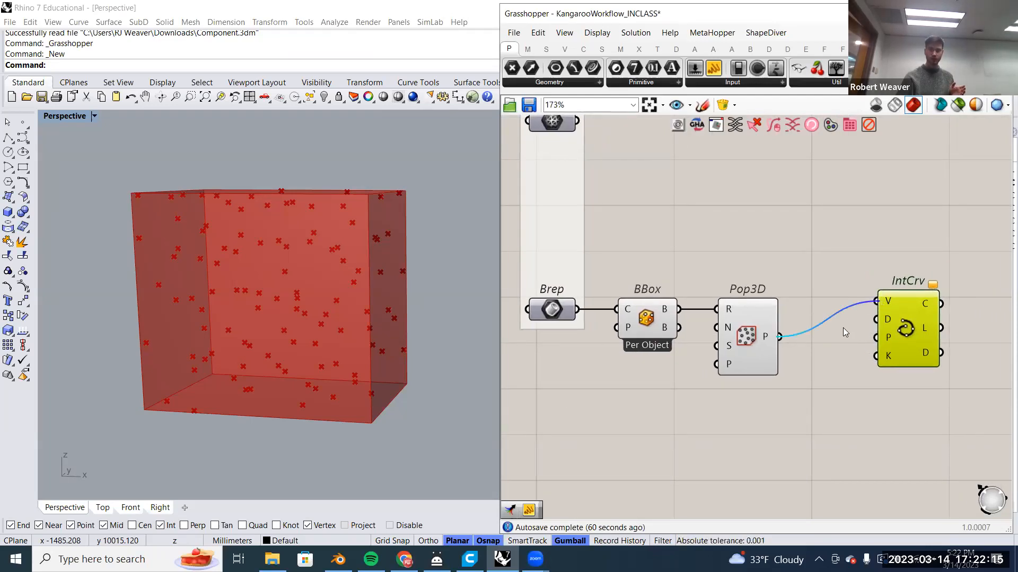
click(757, 342)
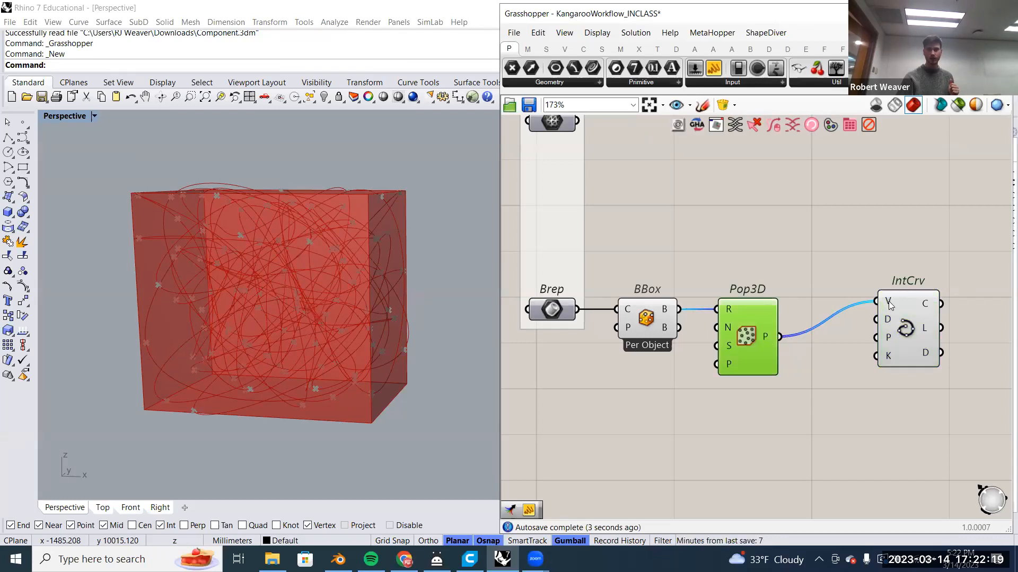
mouse_move(890, 305)
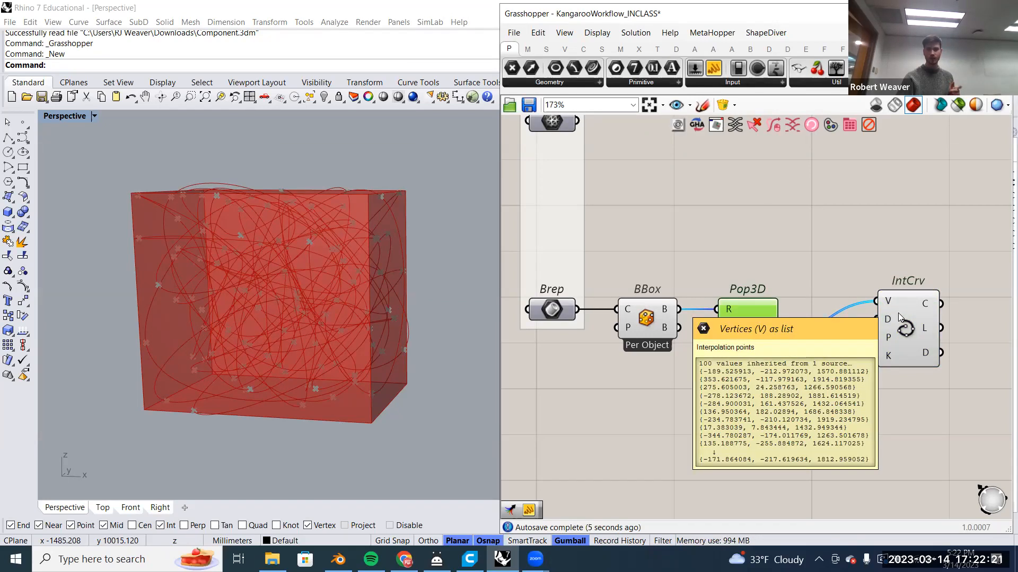
click(898, 313)
Hide the Bounding Box component's preview so only the points and the interpolated curve are drawn.
right_click(645, 316)
click(684, 343)
mouse_move(371, 306)
right_down()
mouse_move(339, 302)
mouse_move(361, 309)
right_up()
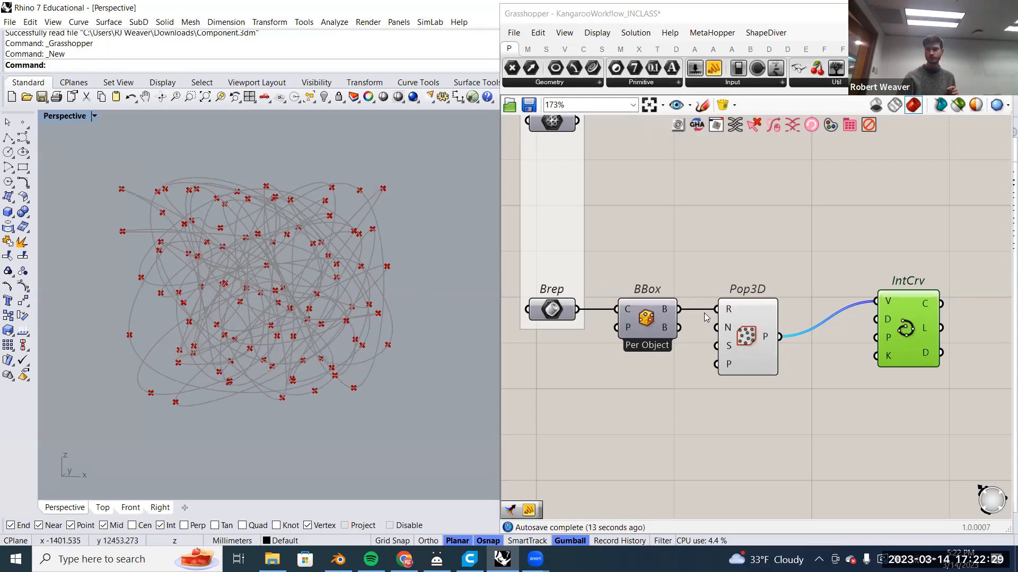
Add a number slider initialised with 1.100 in the free space below the Bounding Box component.
right_drag(719, 286, 749, 261)
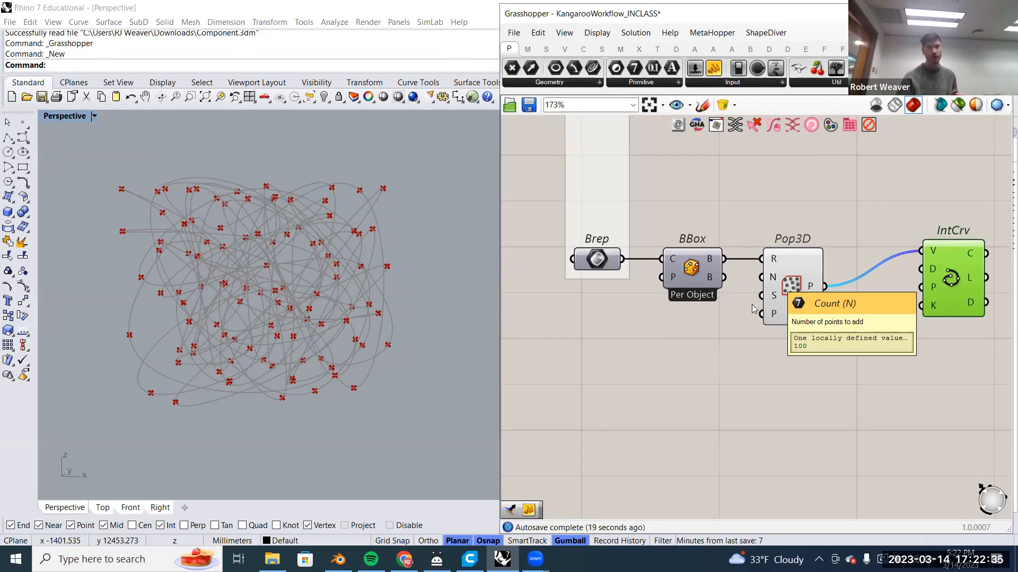
double_click(692, 352)
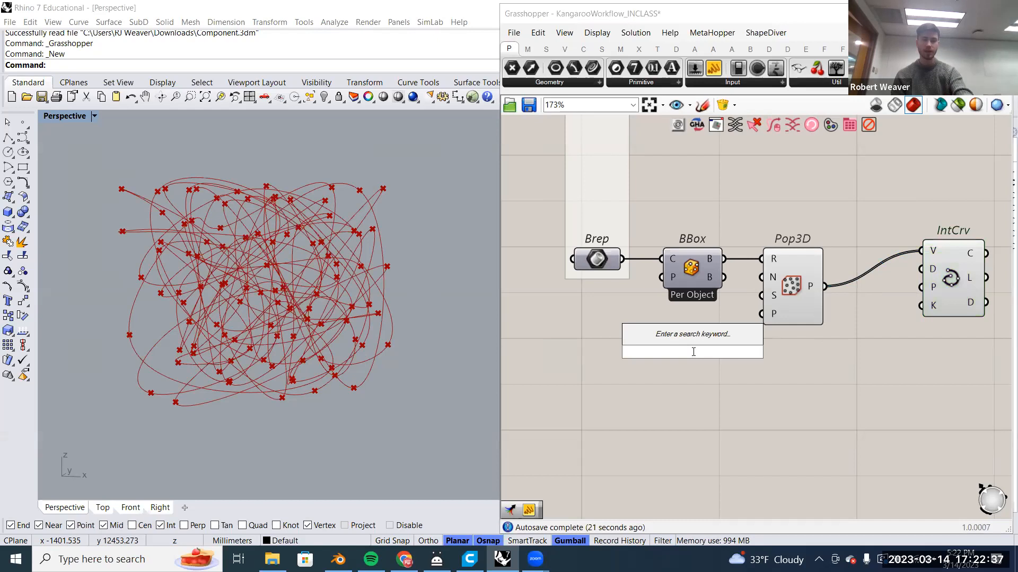
text(slider)
text(100)
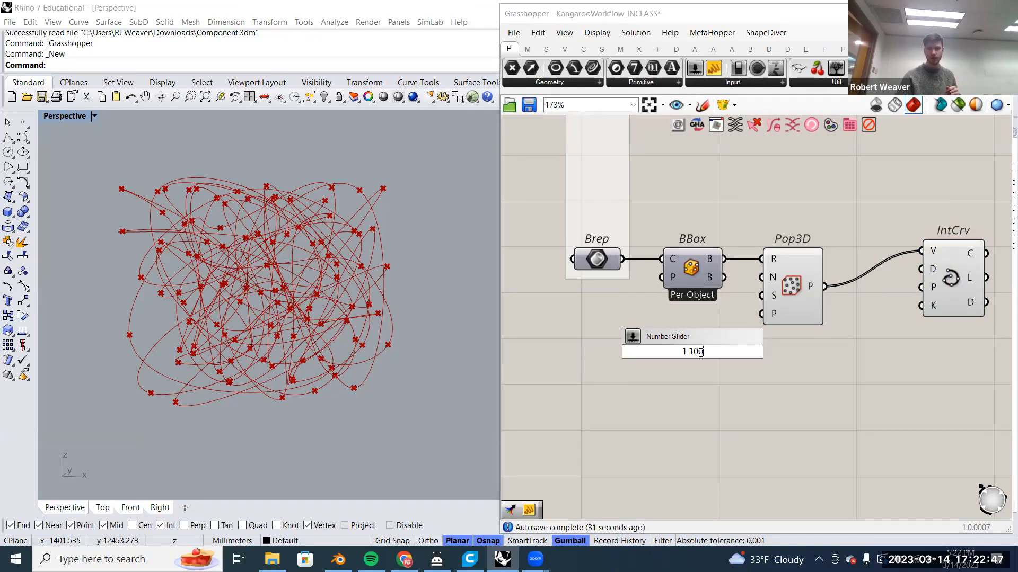
key(Return)
mouse_move(688, 353)
mouse_down()
mouse_move(654, 348)
mouse_move(730, 348)
mouse_move(689, 348)
mouse_up()
Add an integer slider ranging from 1 to 100, delete the decimal slider, and connect the new one to Populate 3D's N input.
double_click(688, 397)
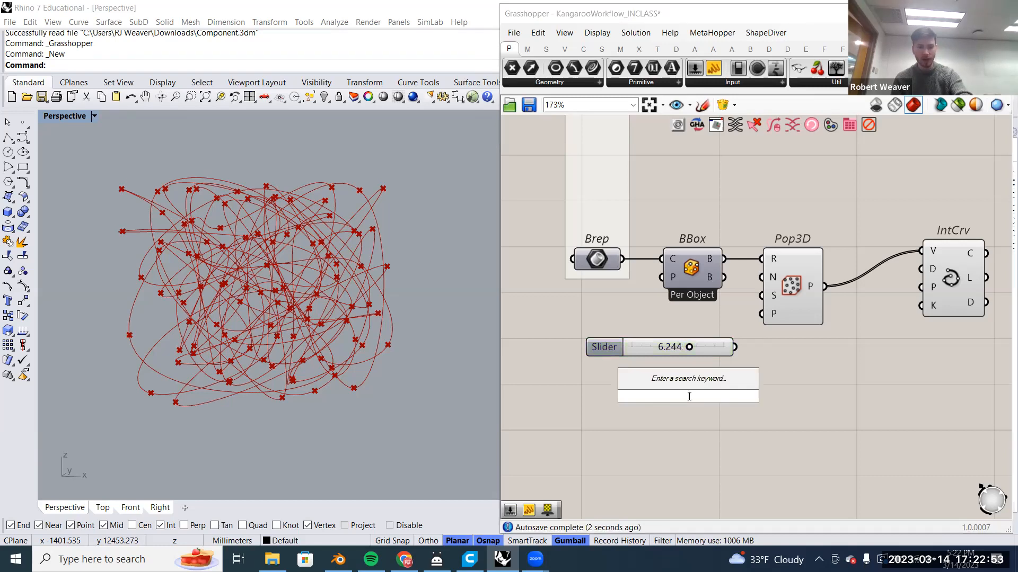
text(1..100)
key(Return)
click(705, 342)
key(Delete)
drag(716, 392, 761, 277)
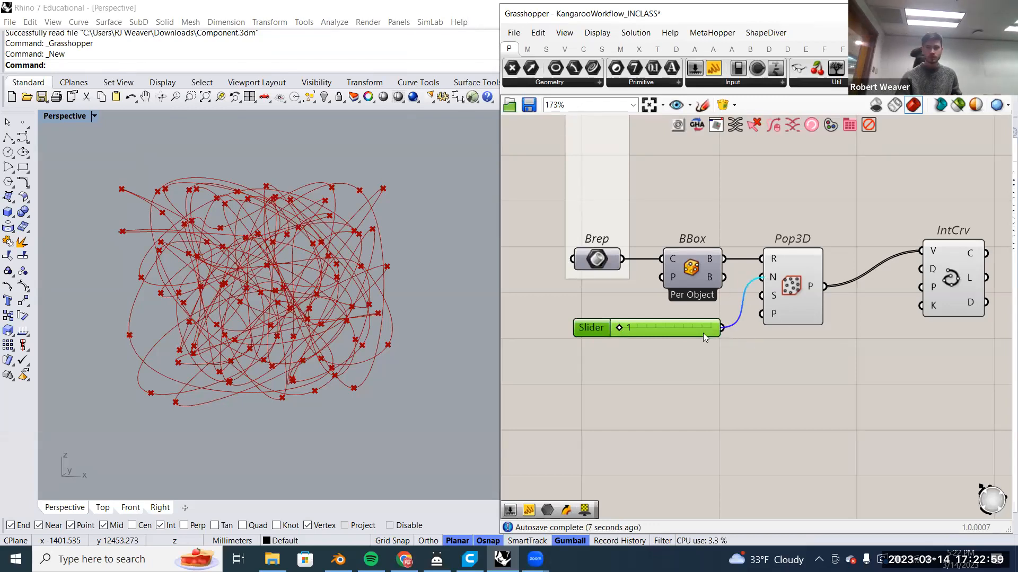
Set the Count slider to 12, move it closer under the Bounding Box, and select the Interpolate component to examine its curve.
right_drag(741, 321, 745, 337)
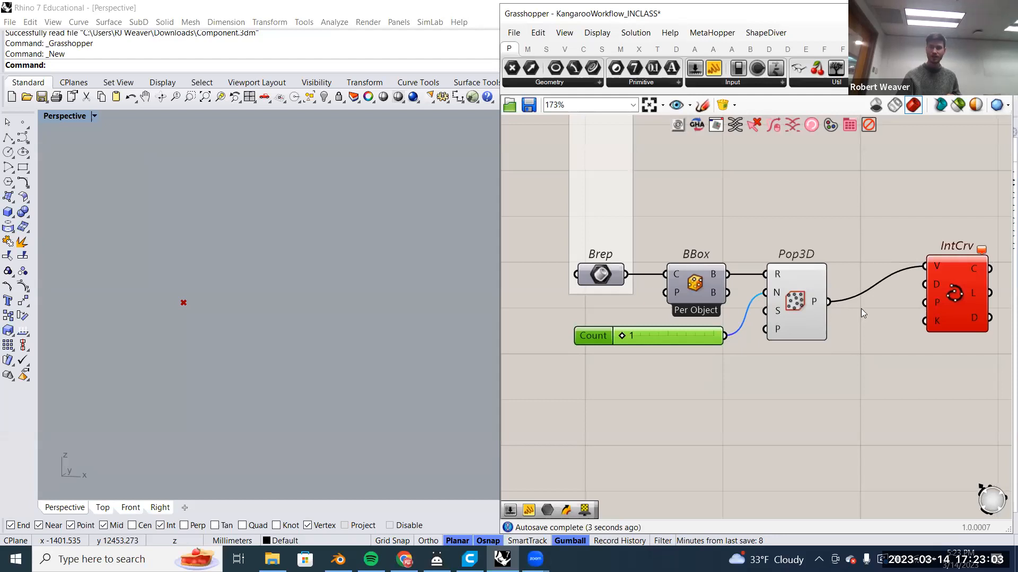
right_drag(795, 299, 769, 295)
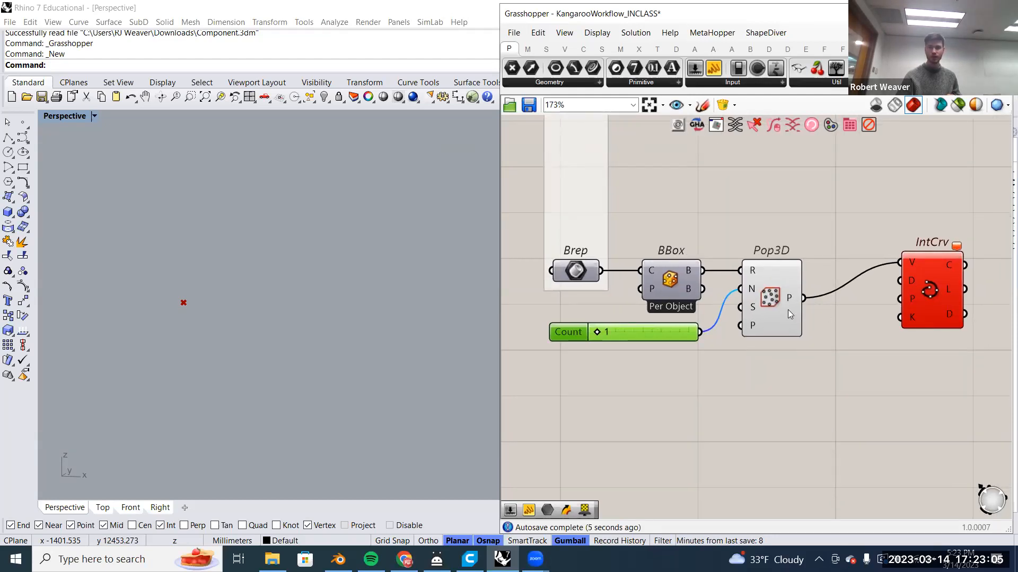
click(782, 307)
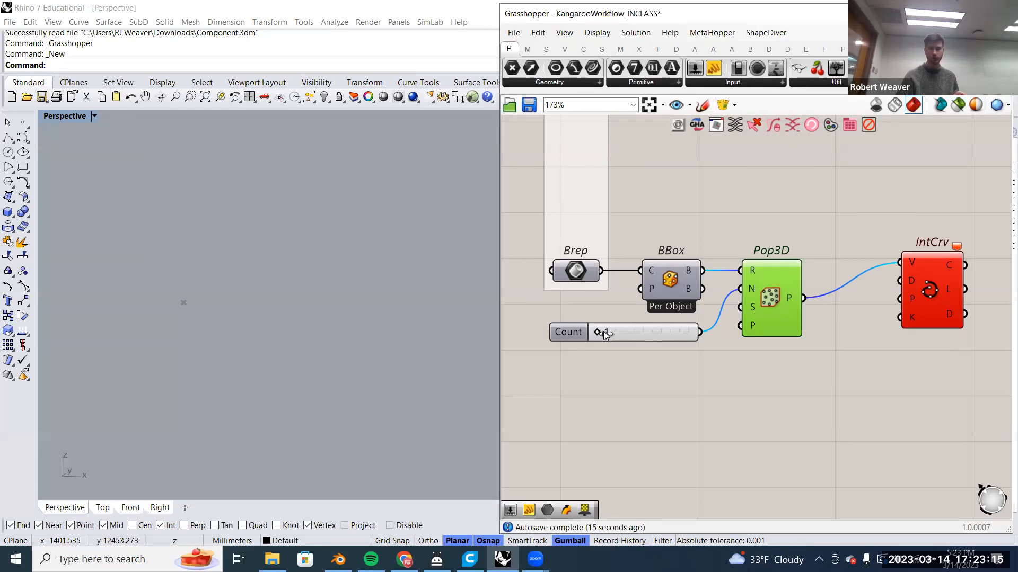
drag(615, 332, 605, 335)
right_drag(415, 335, 318, 307)
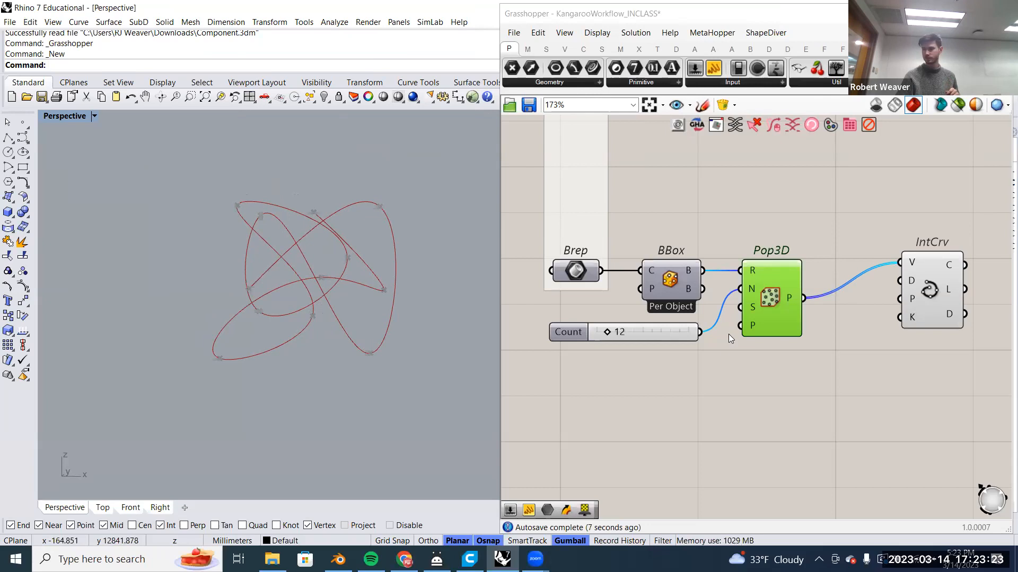
drag(681, 332, 683, 323)
click(896, 342)
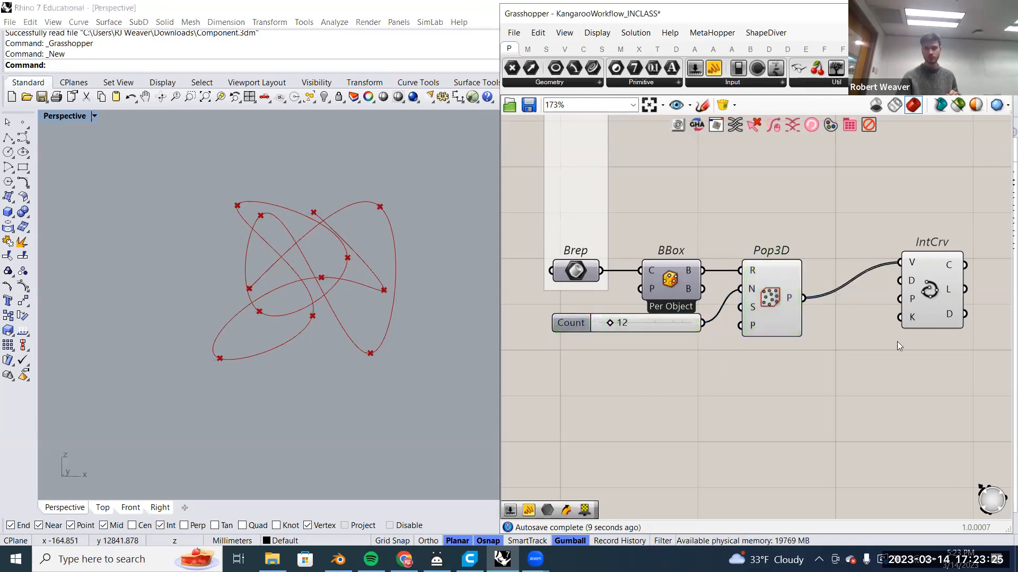
click(909, 321)
scroll(778, 365, down, 1)
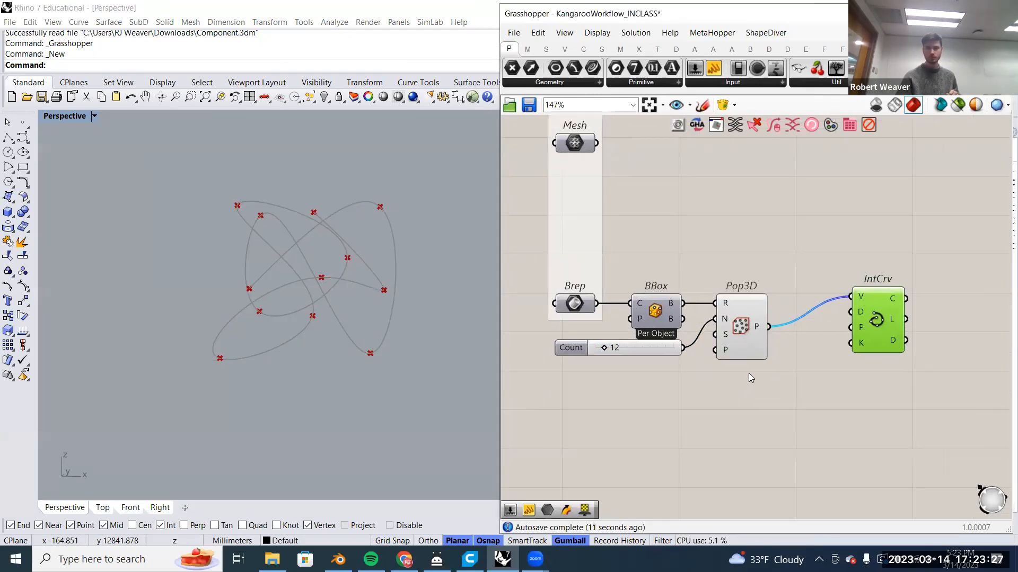
scroll(749, 373, up, 1)
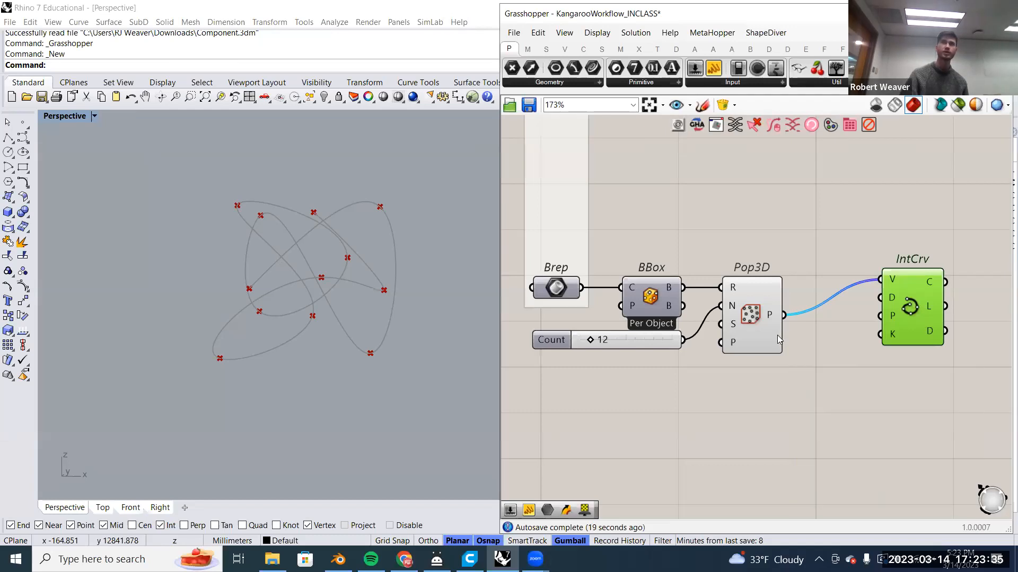
mouse_move(777, 335)
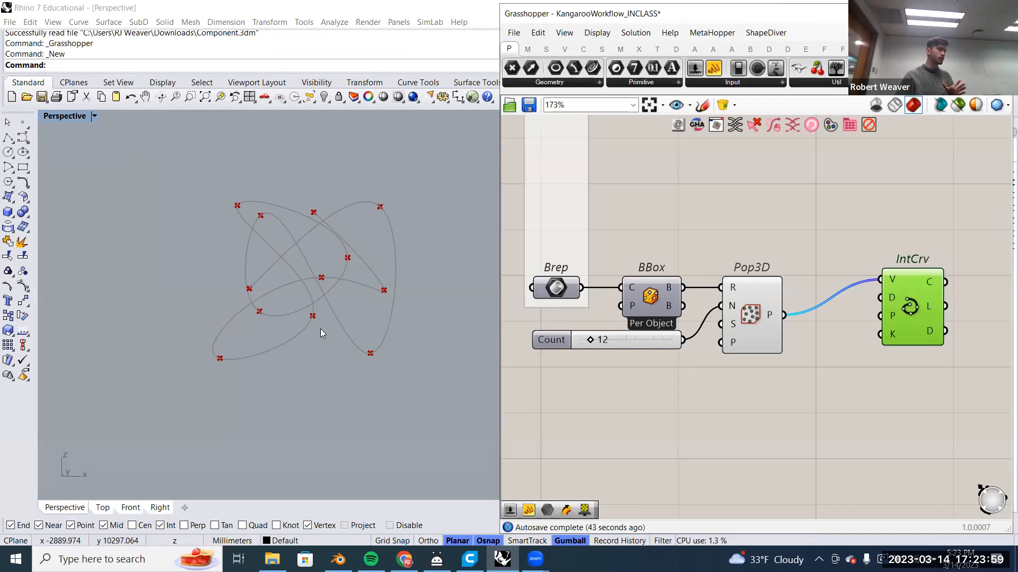
Add the Vector category's Sort Points component and place it above and between Populate 3D and the Interpolate component.
scroll(712, 383, down, 1)
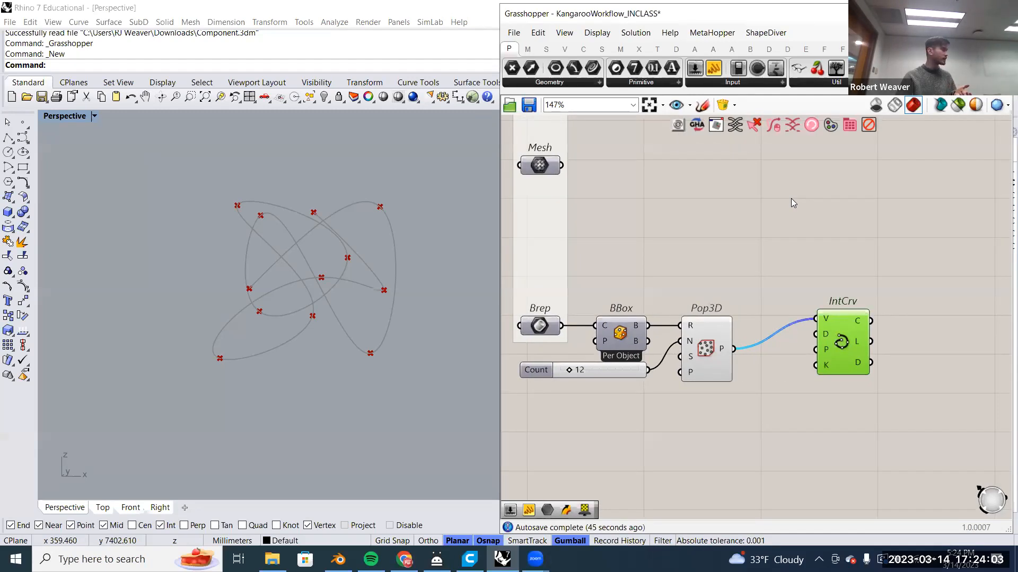
double_click(735, 256)
text(sort)
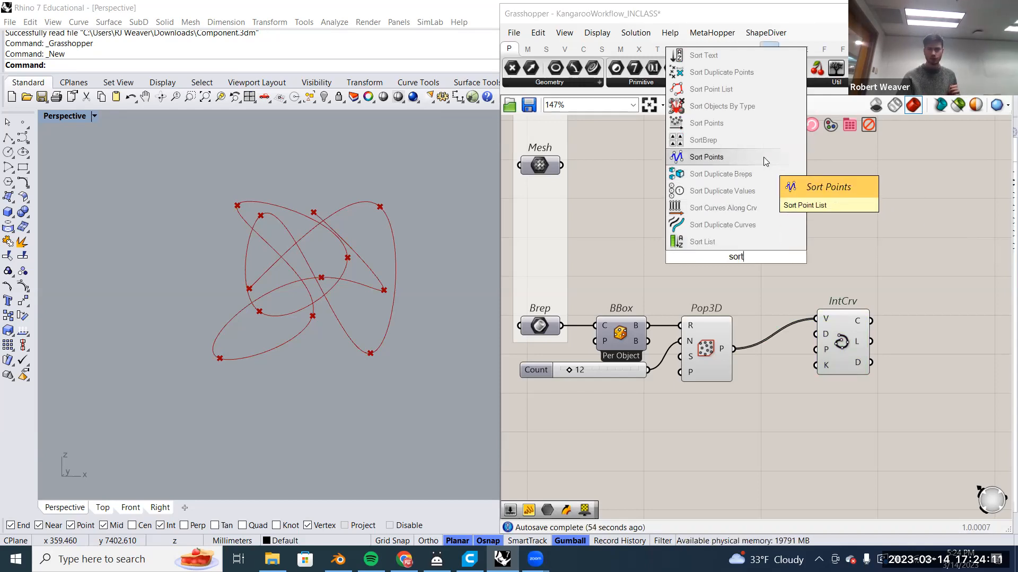
click(754, 125)
scroll(670, 67, up, 4)
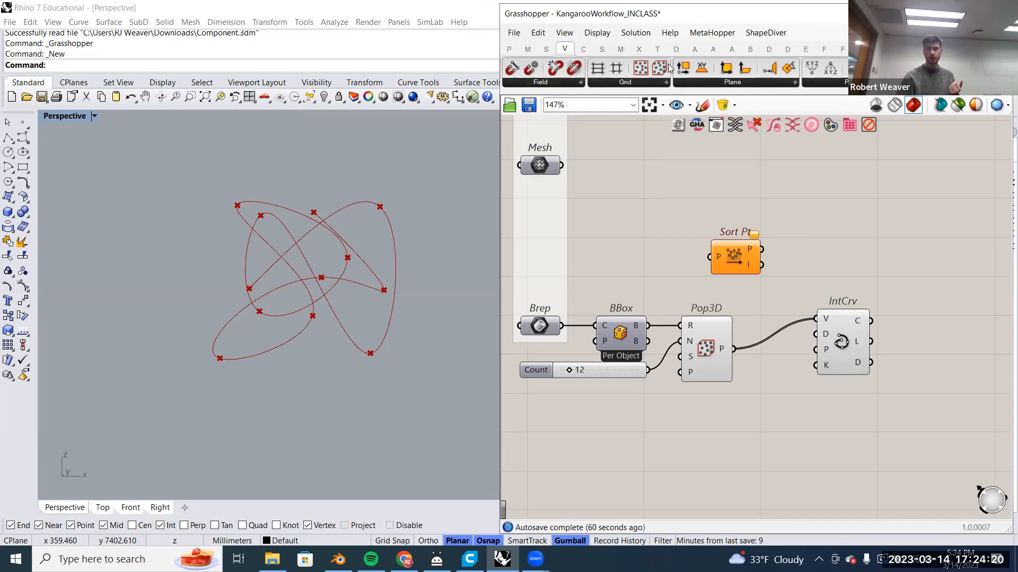
click(813, 84)
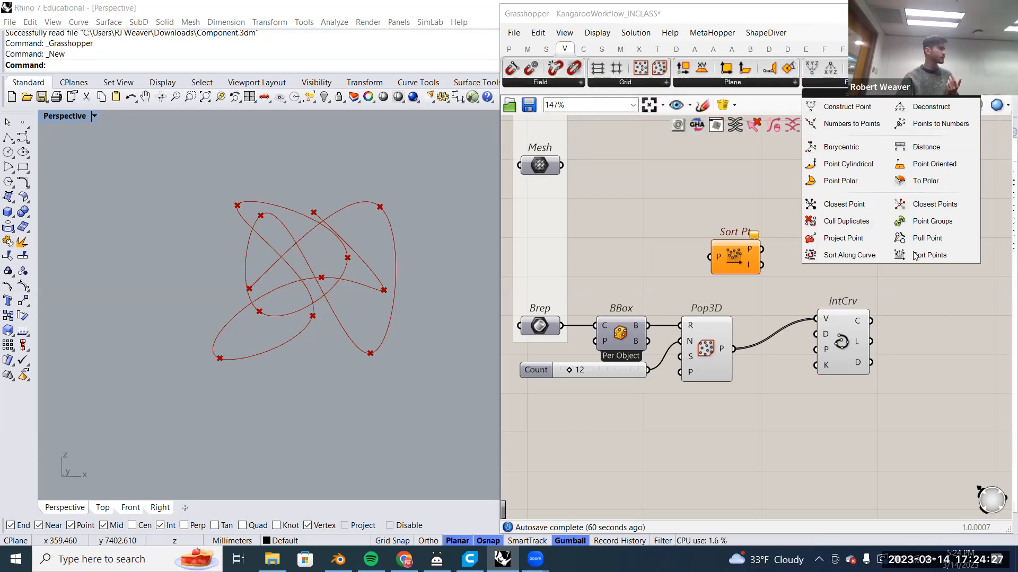
drag(731, 242, 739, 228)
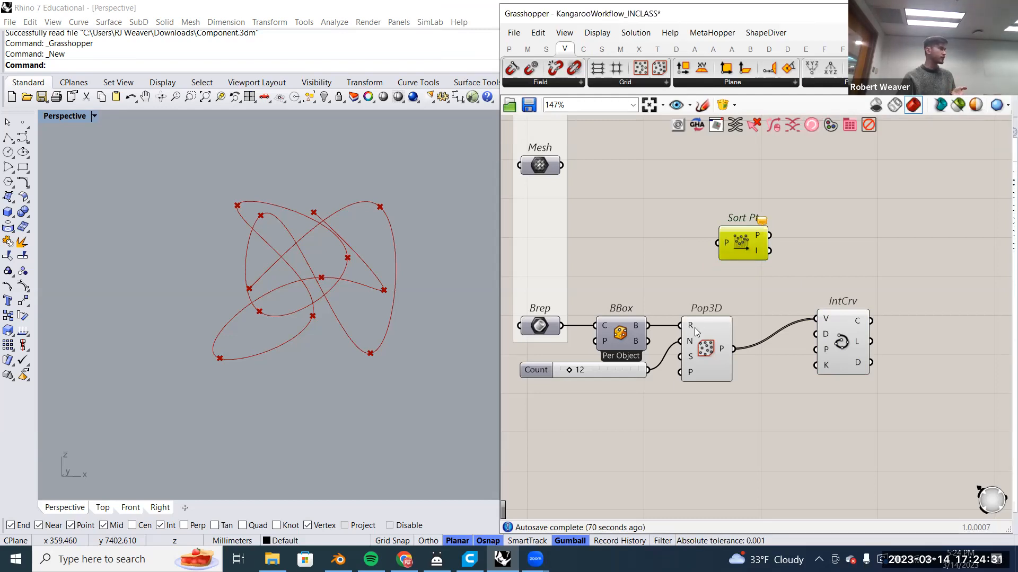
Route Populate 3D's P output through Sort Points into the Interpolate component's V input, and inspect the resulting curve.
drag(733, 348, 816, 317)
click(838, 343)
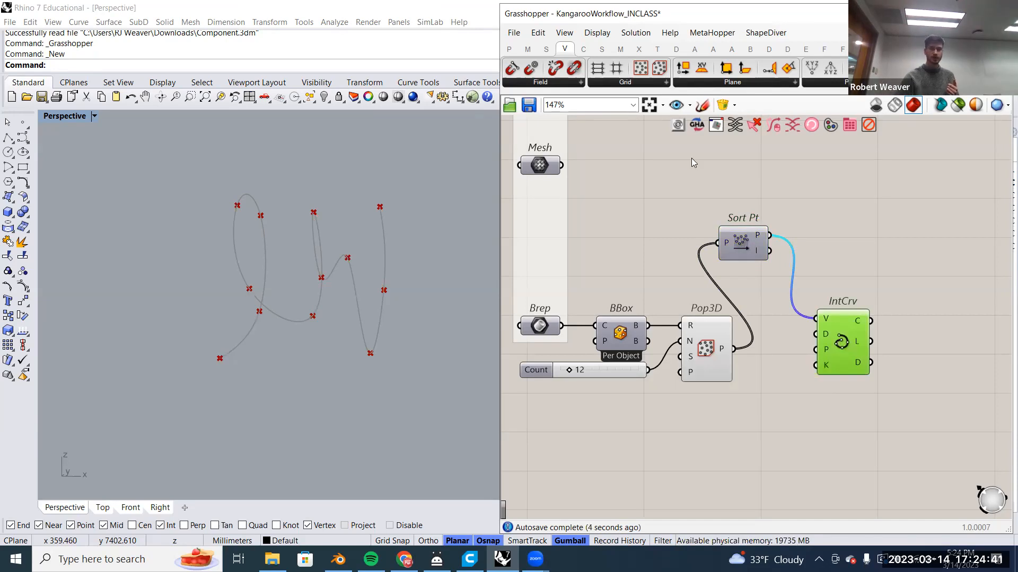
drag(743, 245, 755, 248)
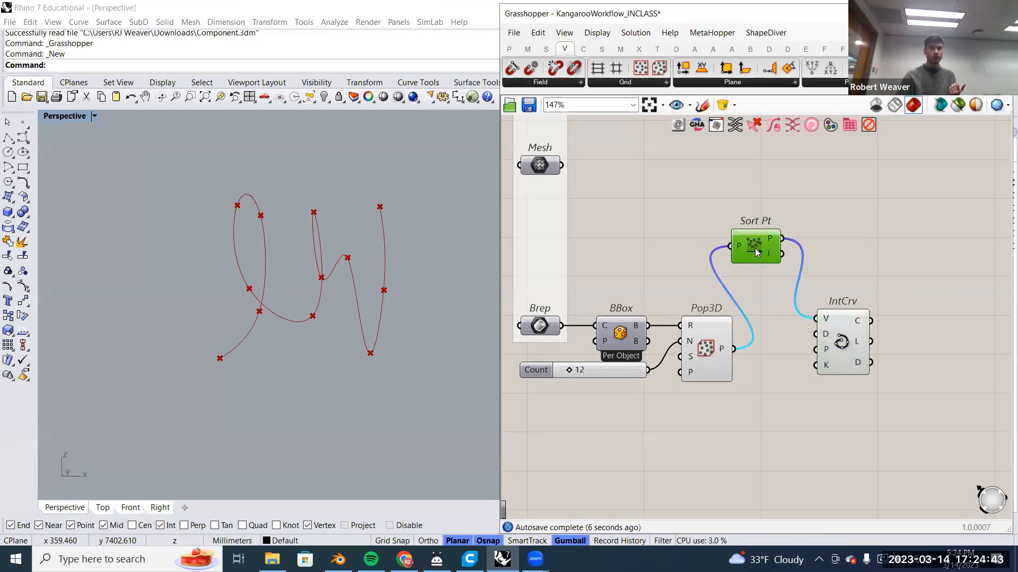
mouse_move(306, 270)
right_down()
mouse_move(288, 271)
mouse_move(310, 281)
mouse_move(318, 268)
right_up()
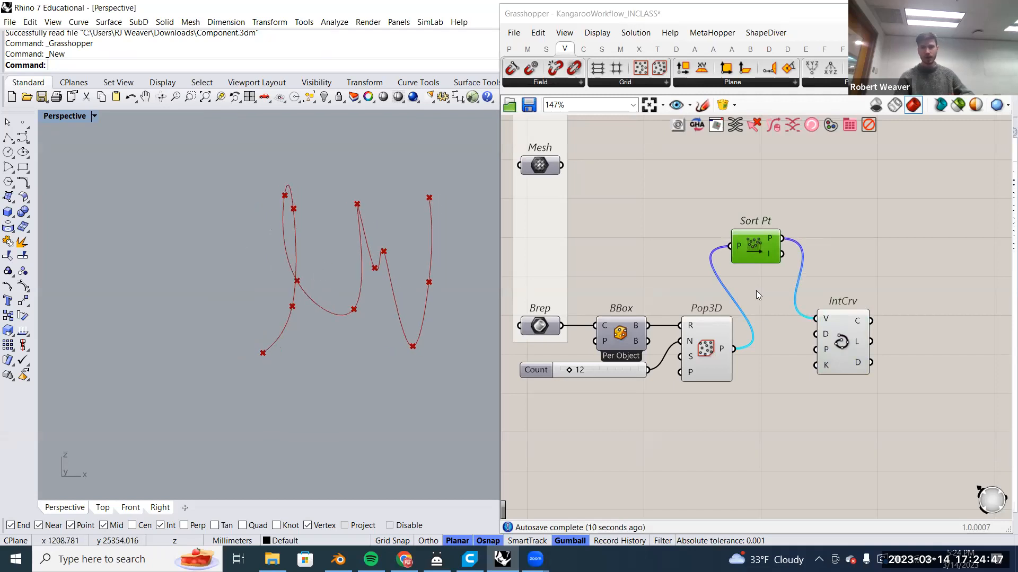
Reconnect Populate 3D's P output directly to the Interpolate component's V input and delete the Sort Points component.
drag(734, 348, 815, 318)
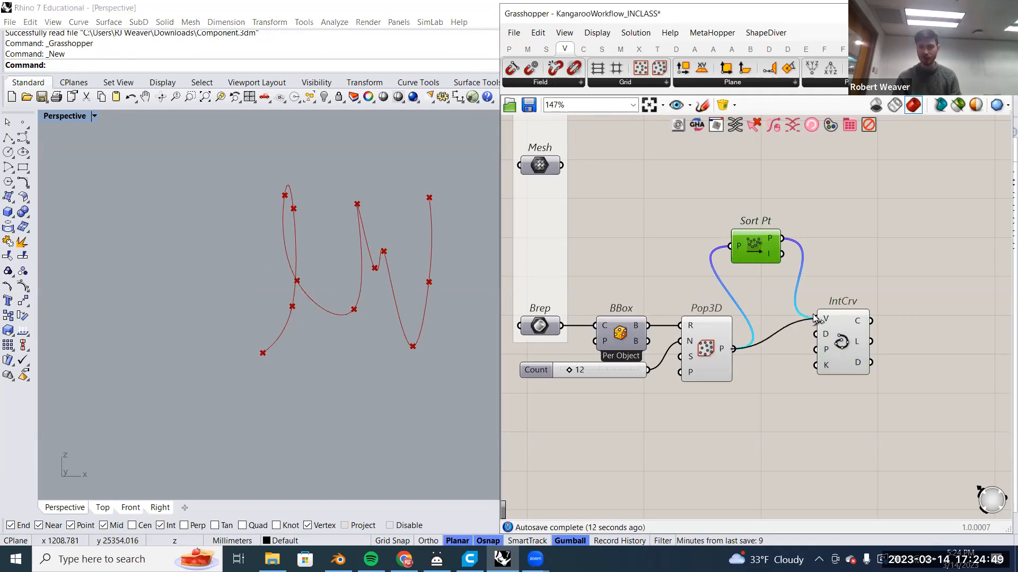
key(Delete)
Add the plug-in components SortPoints and SortPointList side by side above Populate 3D.
double_click(759, 251)
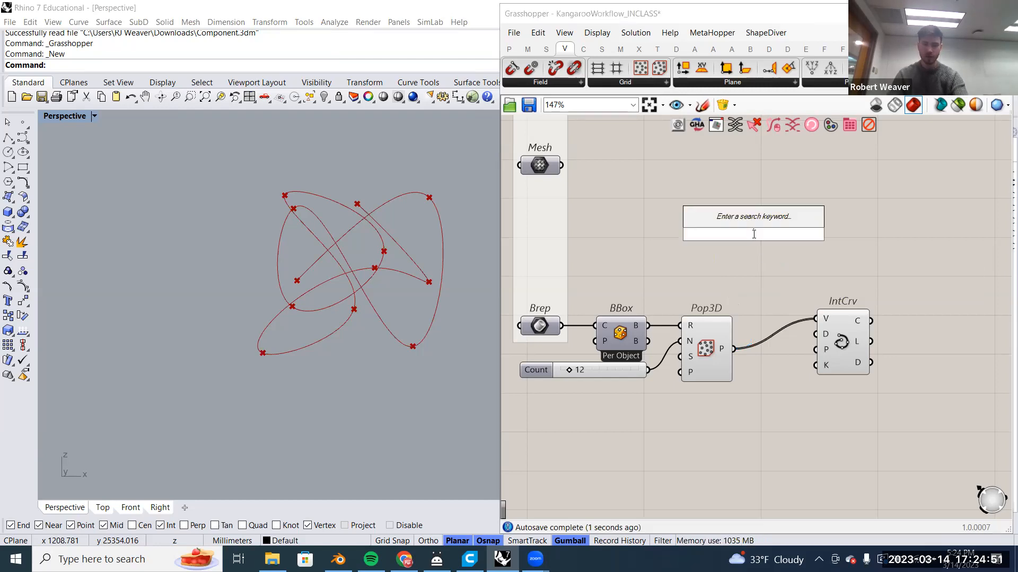
text(sort)
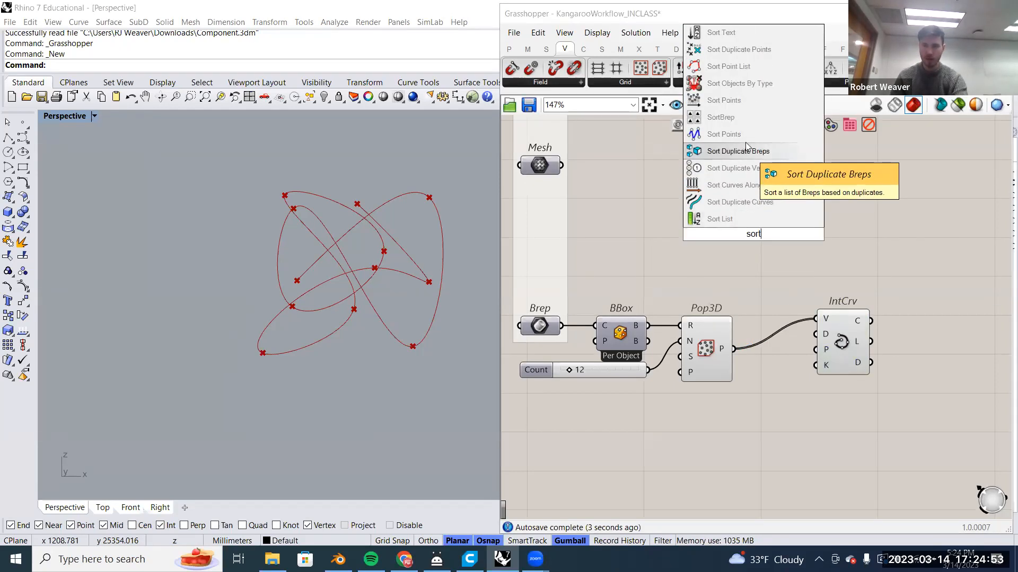
click(747, 137)
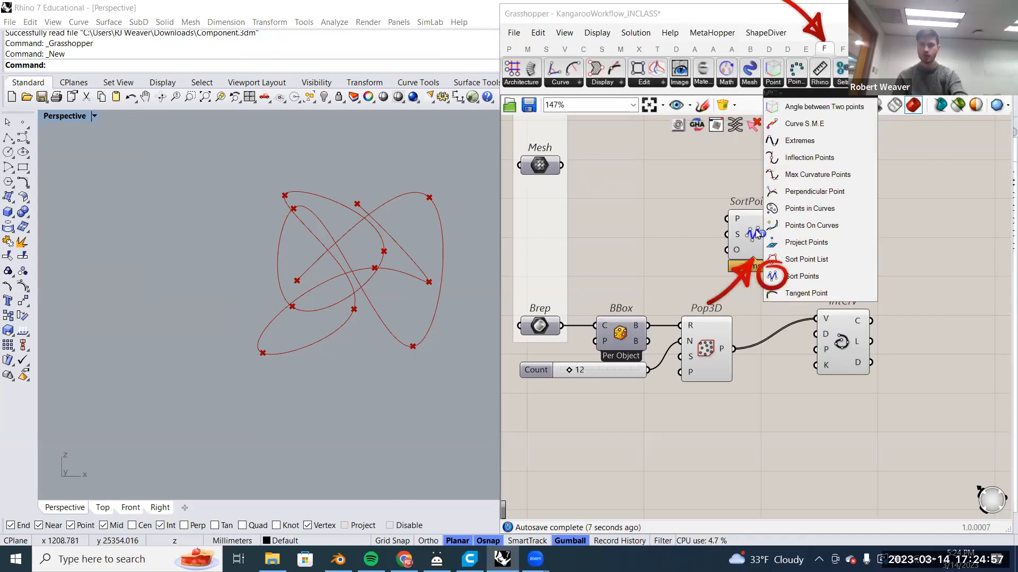
double_click(702, 181)
text(sort)
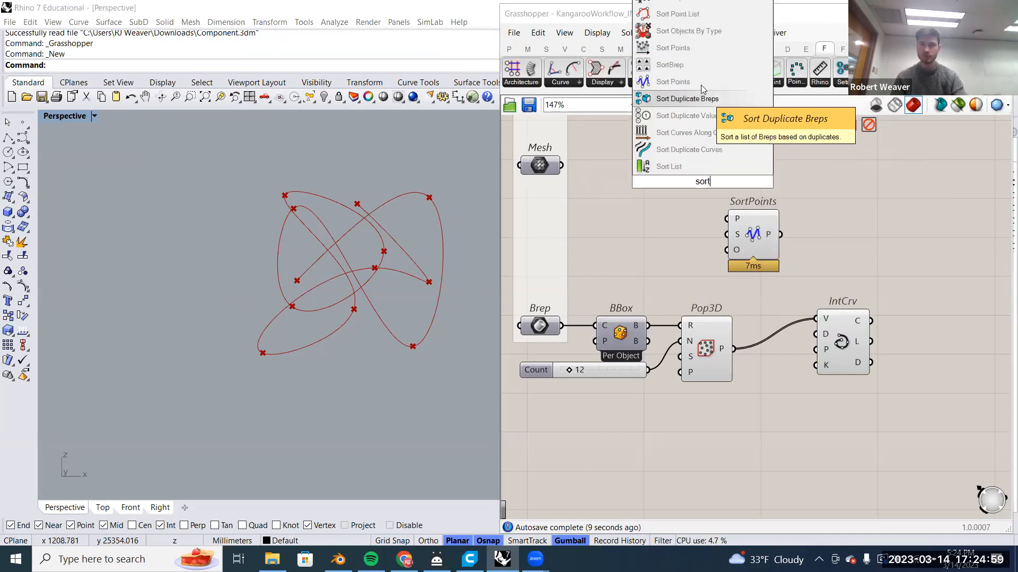
click(701, 72)
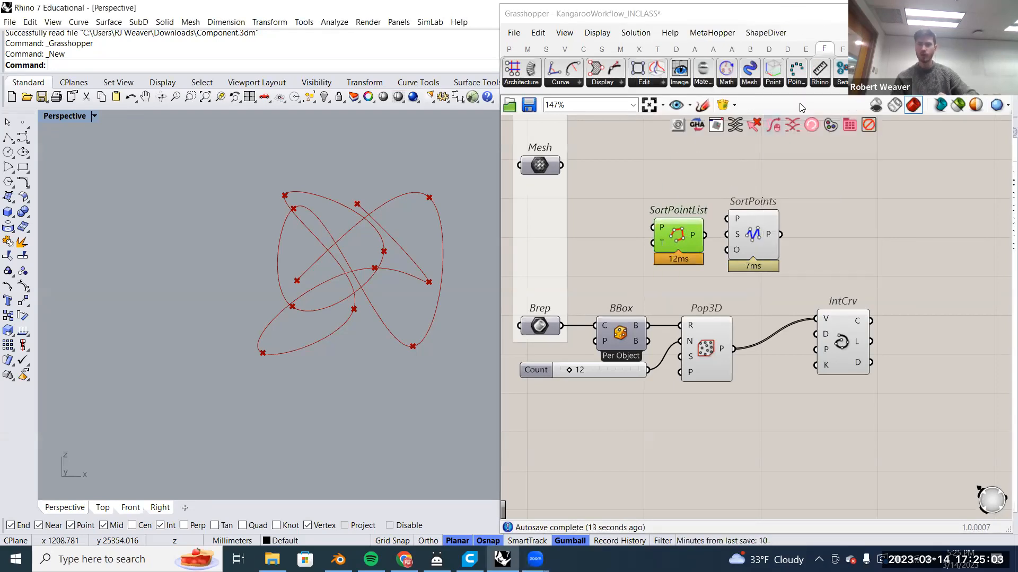
Check the plug-in category and inputs of SortPointList and SortPoints, and delete both components.
right_drag(711, 206, 665, 214)
click(825, 49)
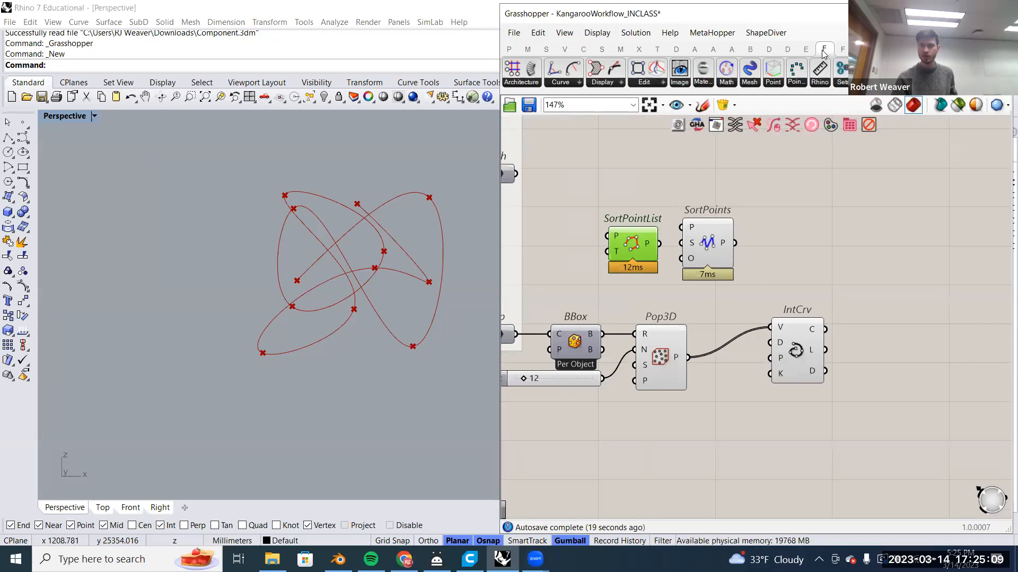
mouse_move(823, 53)
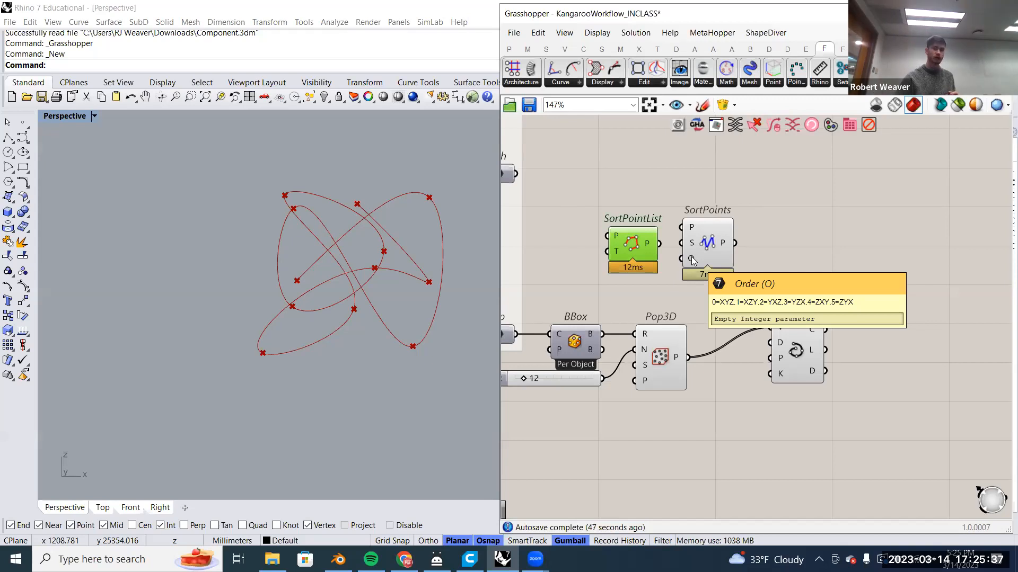
drag(761, 267, 617, 197)
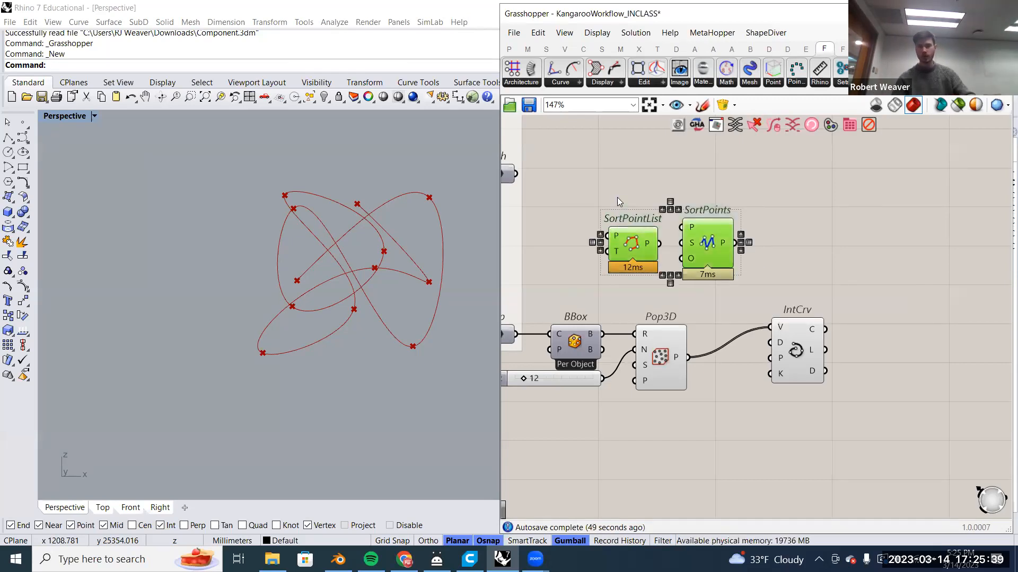
key(Delete)
Add a Point Sort Items component and place it above the wire between Populate 3D and the Interpolate component.
double_click(653, 231)
text(sort)
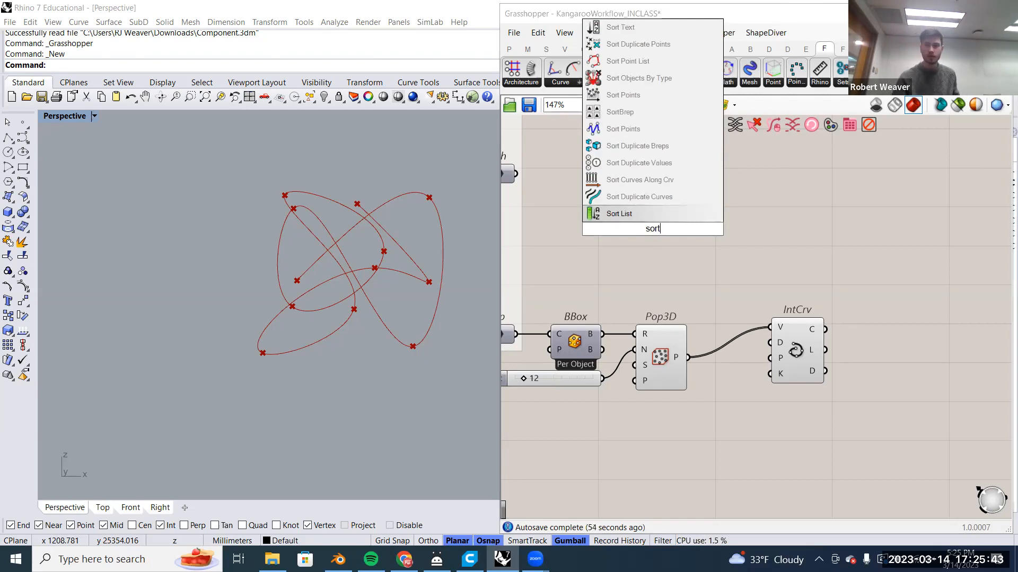
text( po)
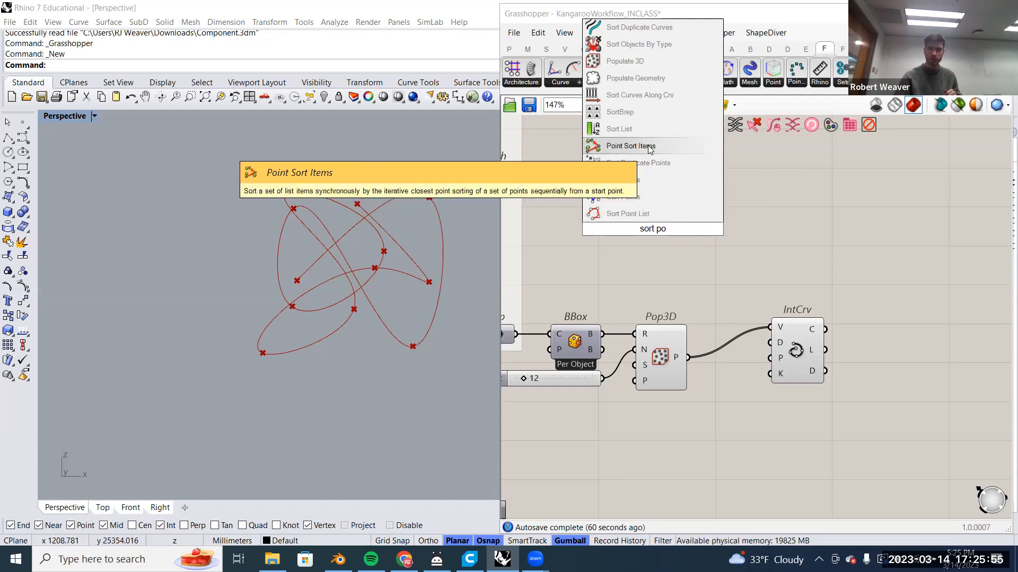
click(630, 145)
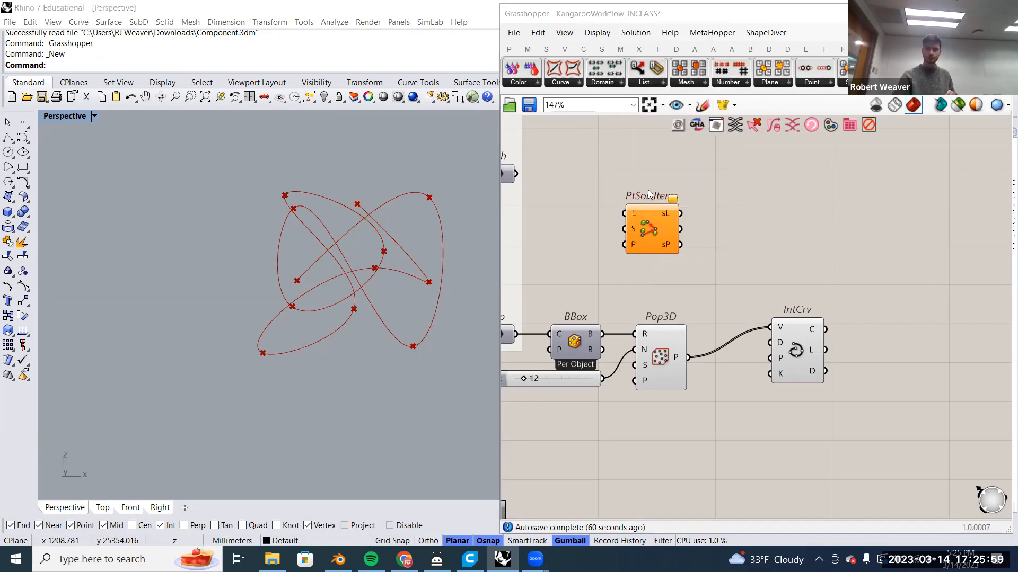
drag(655, 236, 717, 261)
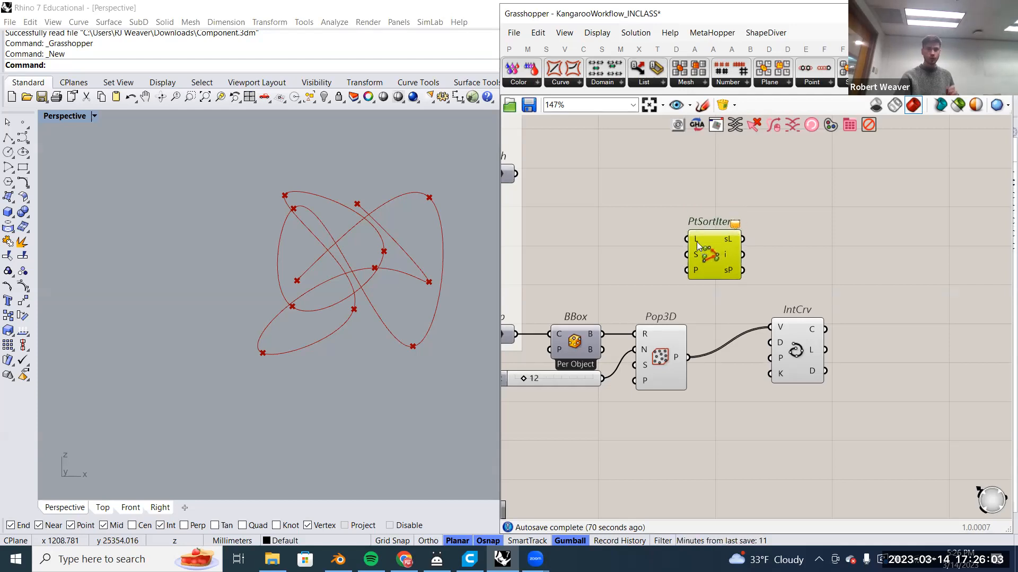
click(648, 269)
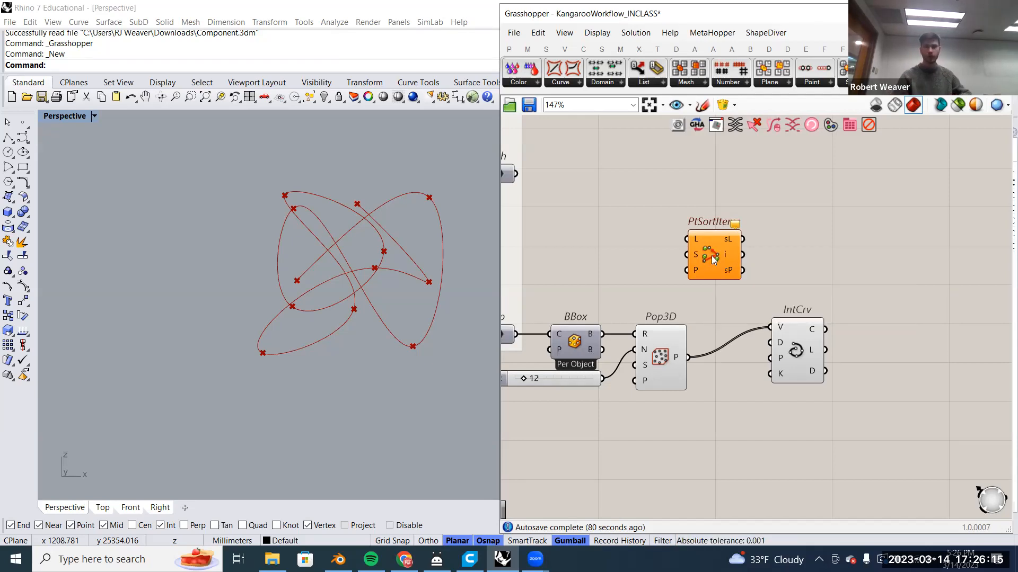
Delete the Point Sort Items component and move the Interpolate component farther from Populate 3D to make room between them.
click(699, 280)
key(Delete)
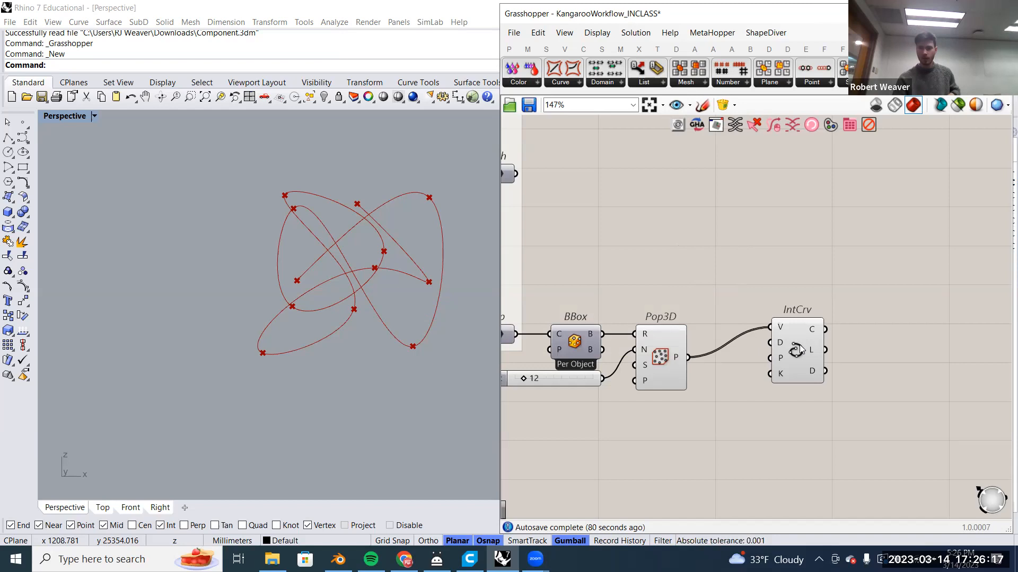
drag(800, 350, 895, 350)
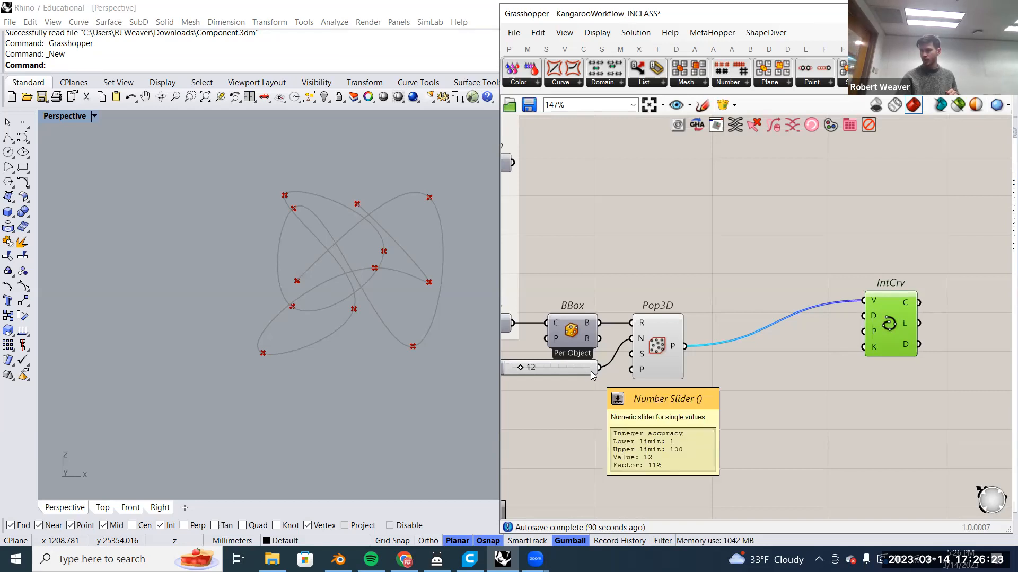
right_drag(865, 384, 868, 424)
drag(892, 364, 918, 330)
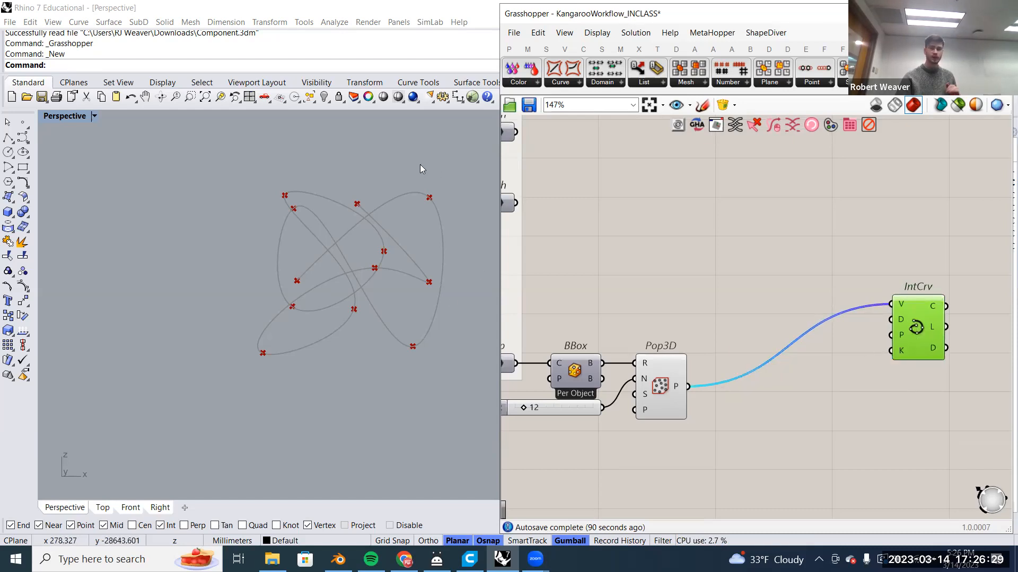
right_drag(695, 319, 721, 325)
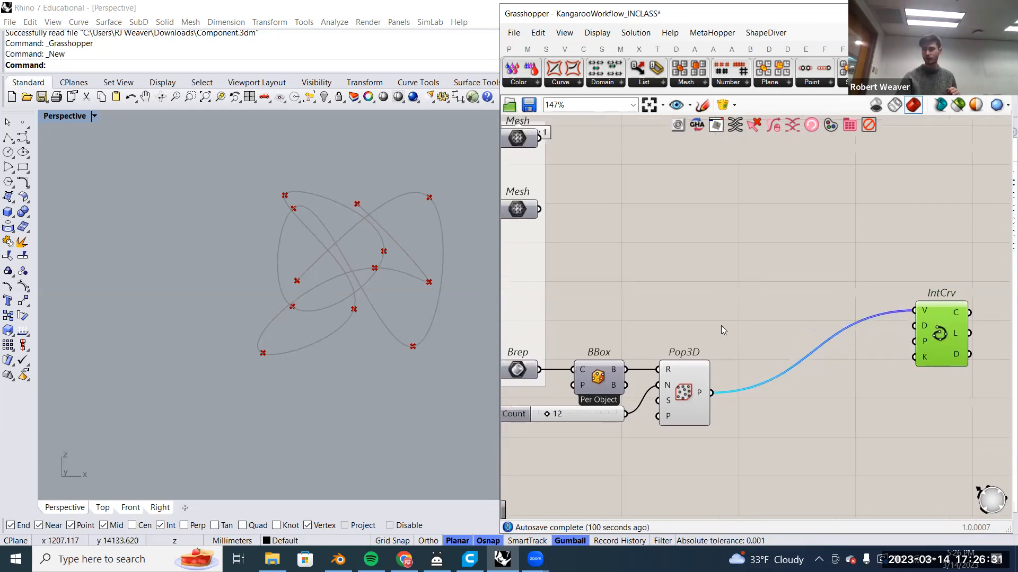
Add a Mirror Cut Points component and place it between Populate 3D and the Interpolate component.
double_click(772, 314)
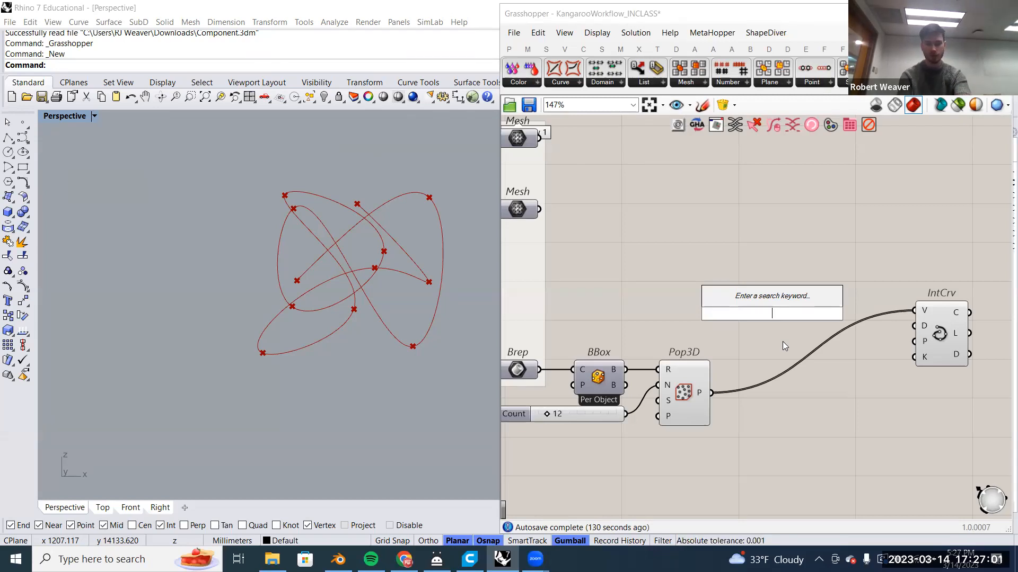
text(mirr mesh )
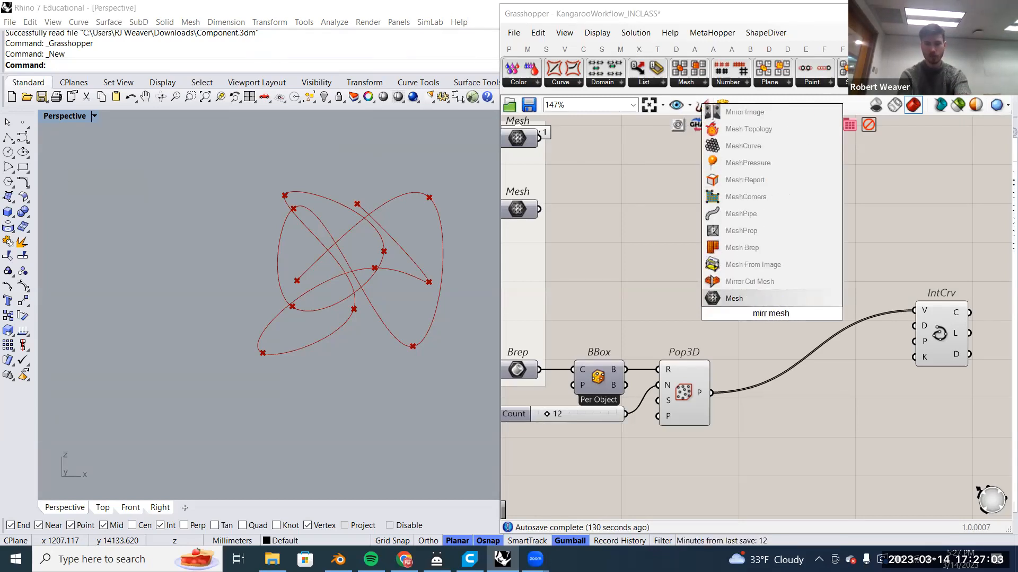
text(p)
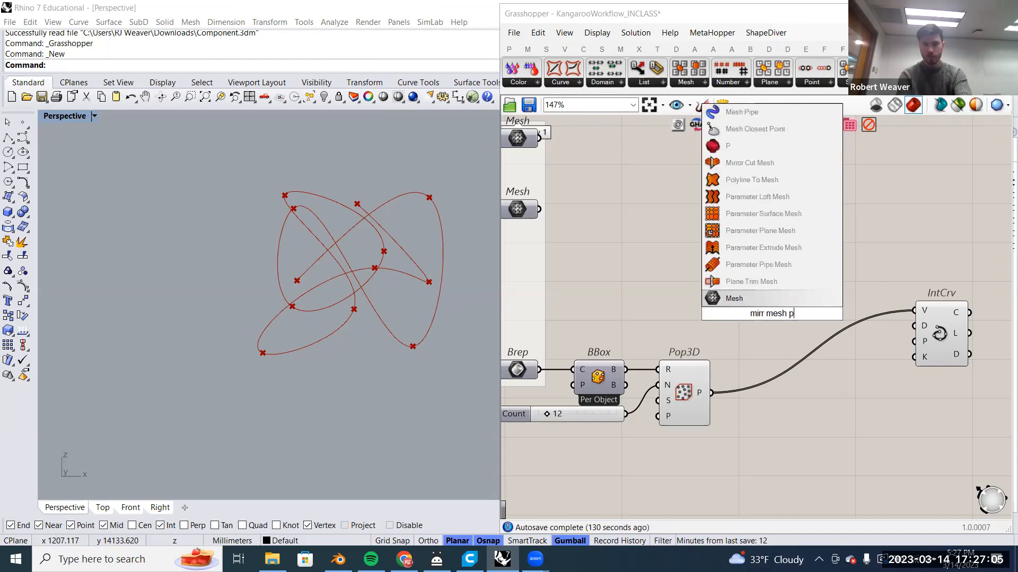
text(oi)
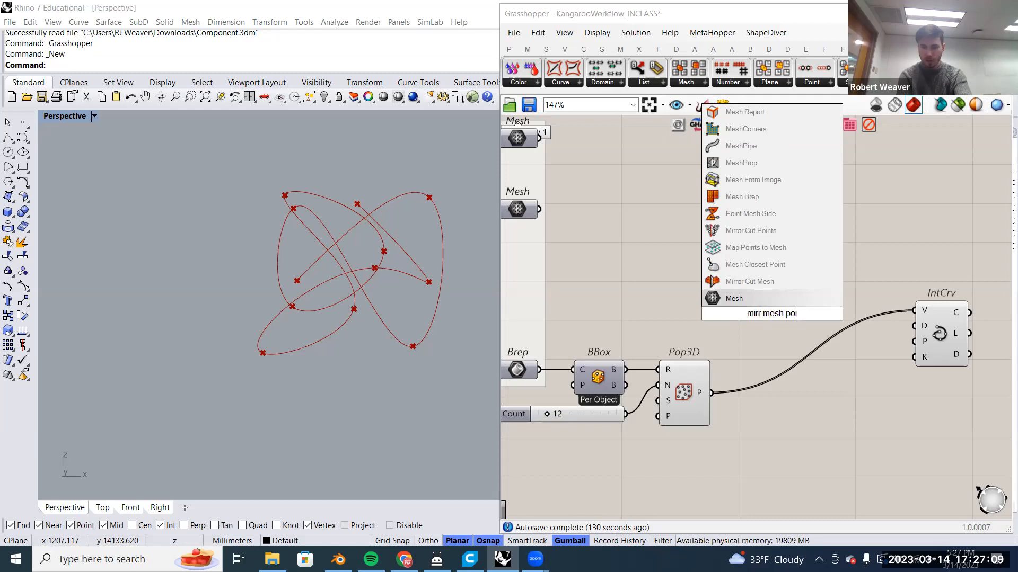
text(nt)
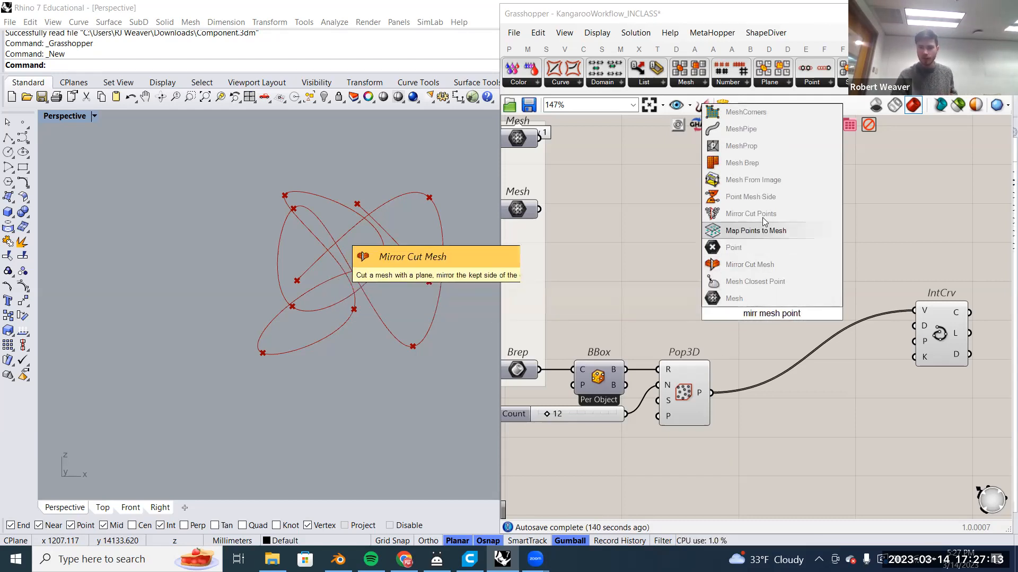
drag(759, 314, 779, 315)
text(cut)
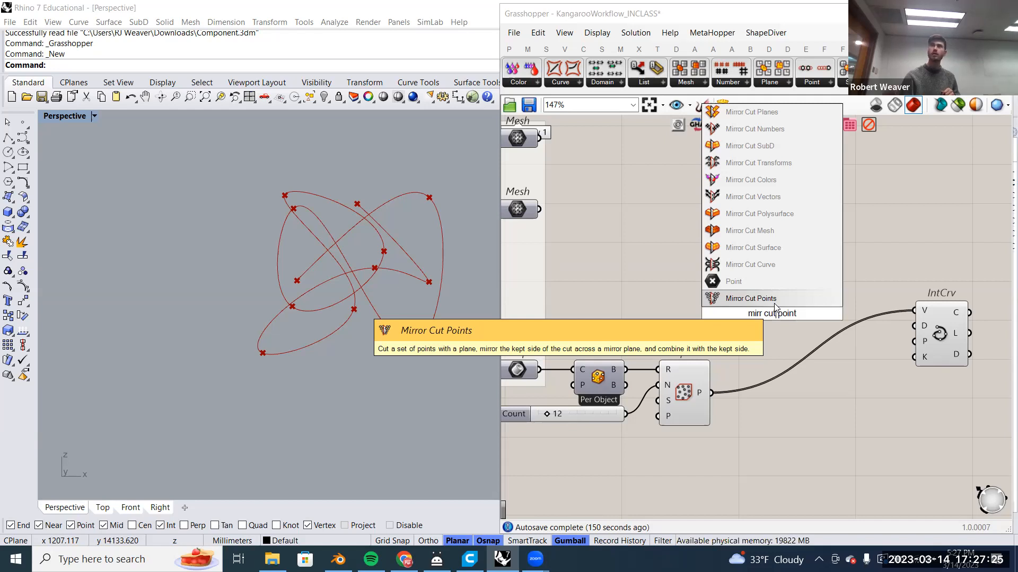
click(774, 302)
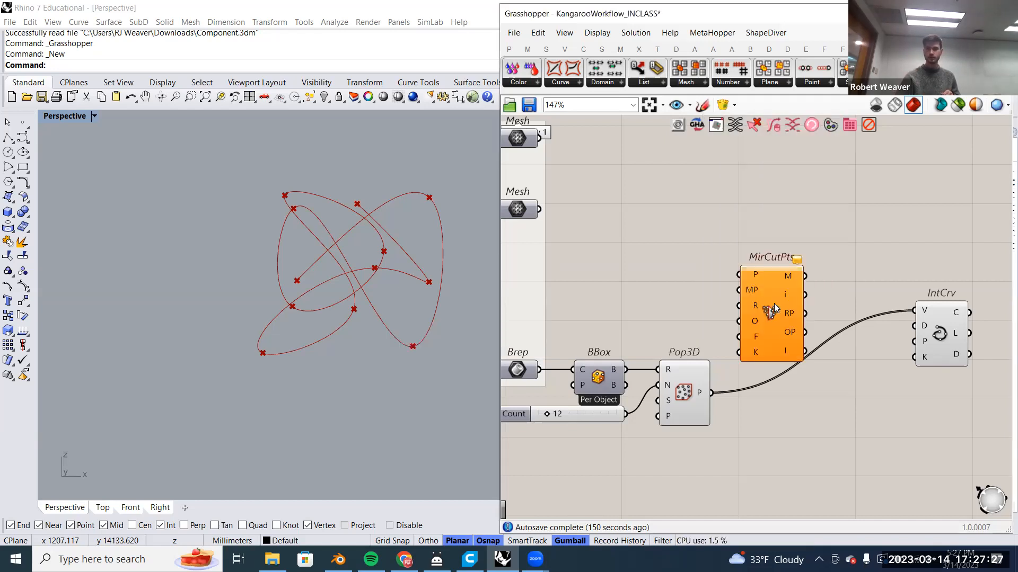
click(679, 221)
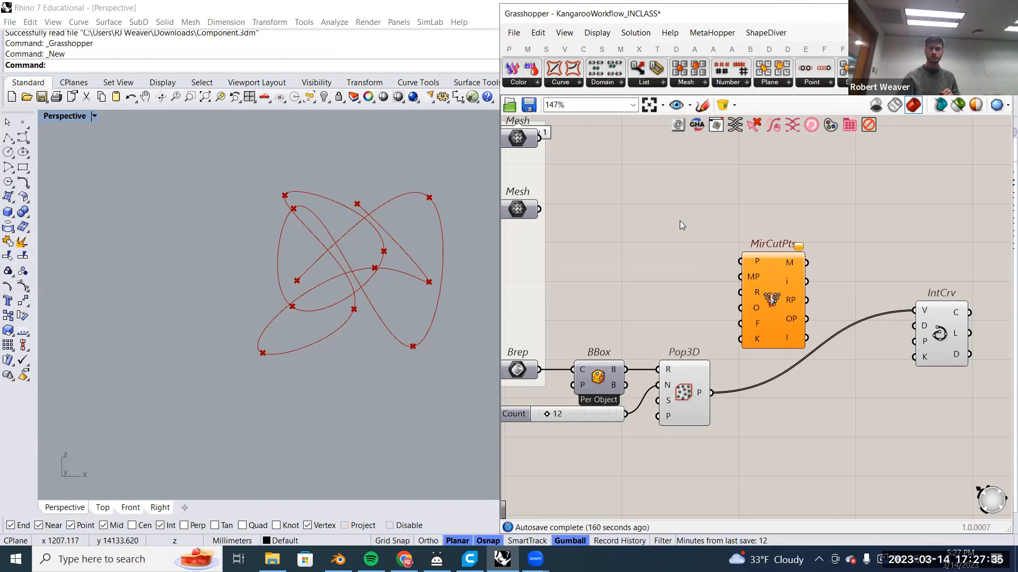
right_drag(752, 274, 734, 271)
drag(749, 282, 755, 291)
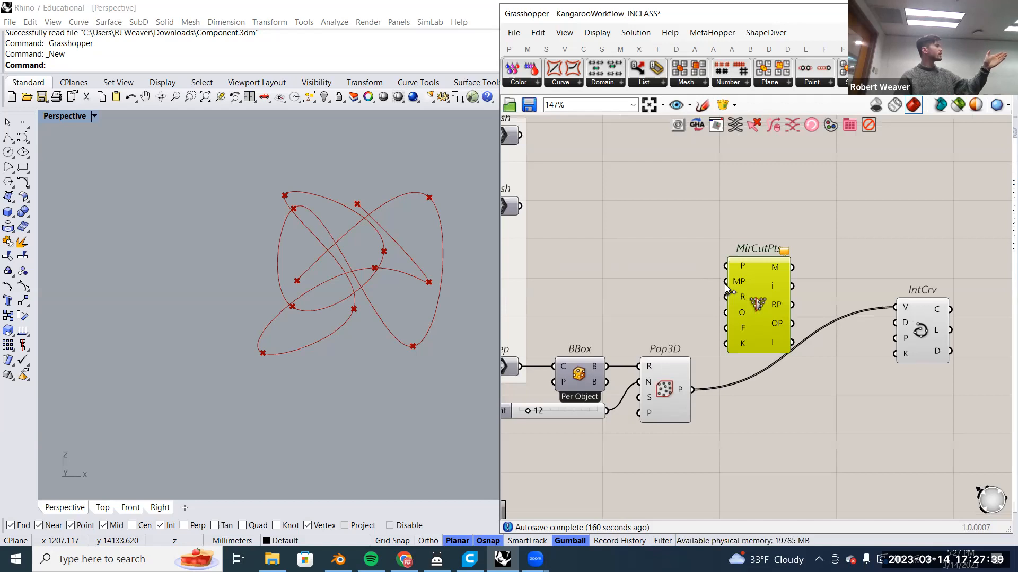
scroll(696, 299, down, 2)
scroll(571, 187, up, 1)
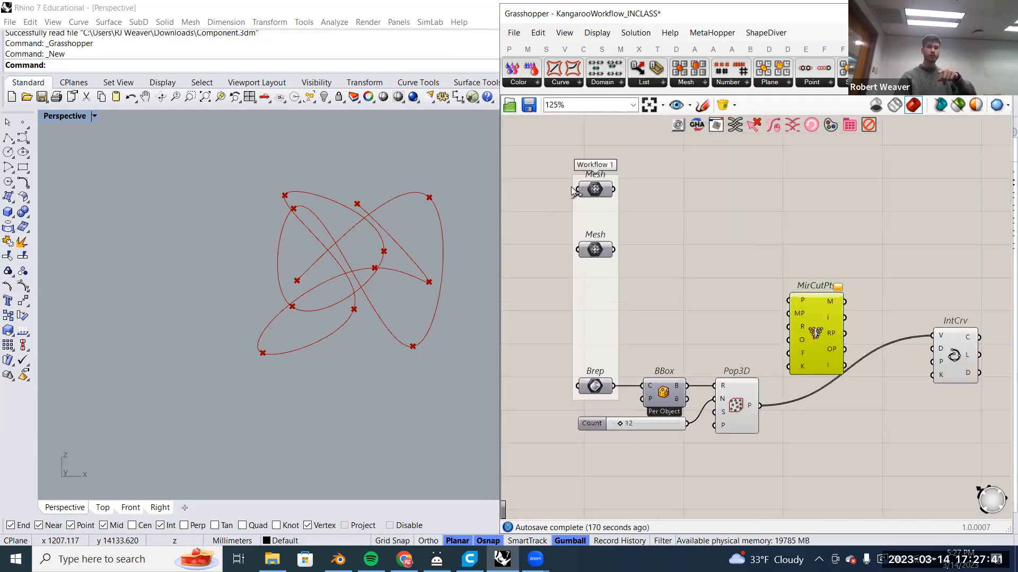
click(571, 187)
drag(635, 417, 631, 409)
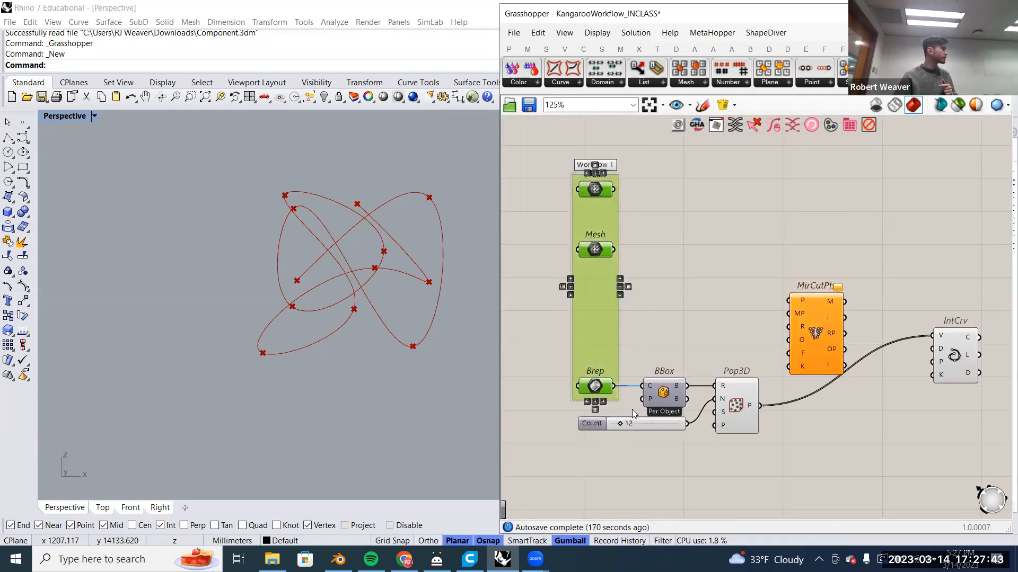
click(730, 319)
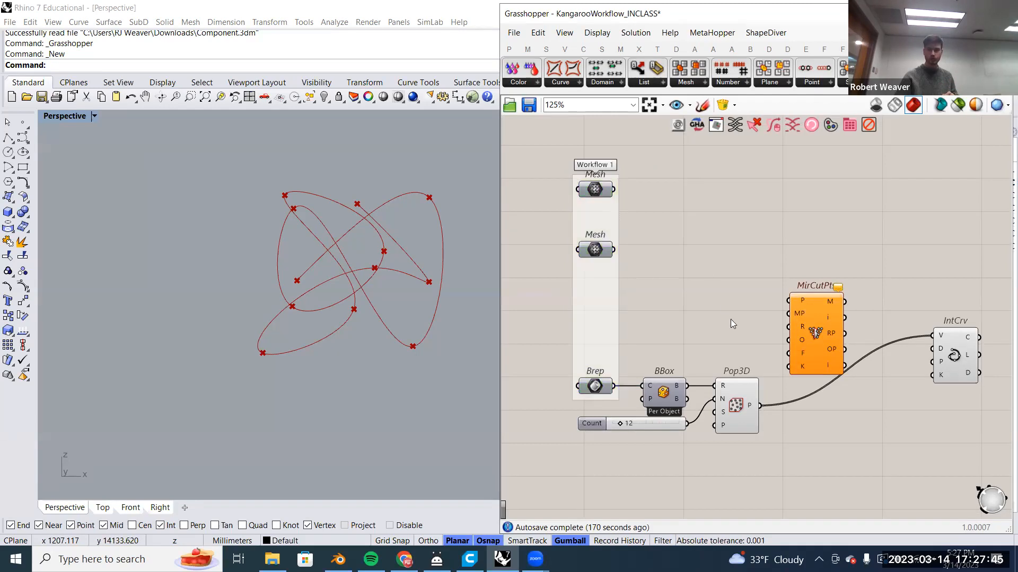
right_drag(809, 342, 676, 335)
mouse_move(702, 328)
mouse_down()
mouse_move(724, 344)
mouse_move(703, 308)
mouse_up()
click(632, 289)
right_drag(638, 285, 703, 283)
drag(680, 257, 798, 408)
click(673, 247)
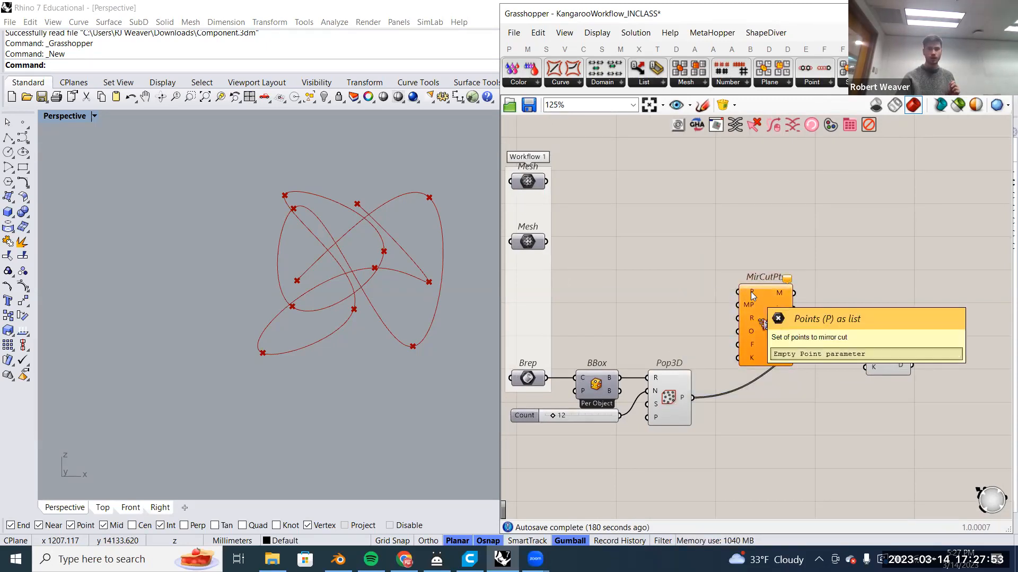
Connect Populate 3D's P output to the P input of Mirror Cut Points, keeping the existing wire to the Interpolate component.
mouse_move(748, 301)
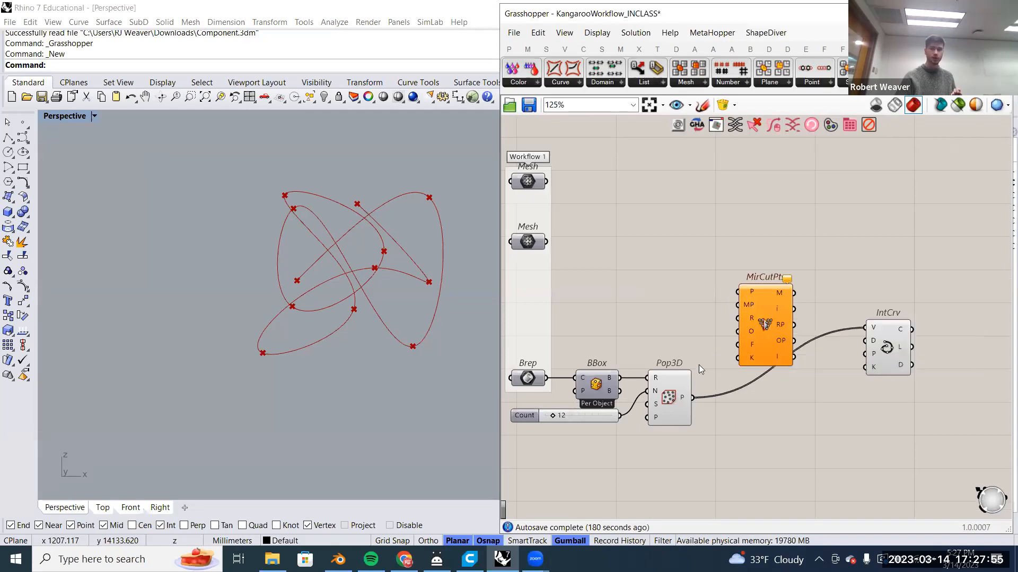
click(671, 397)
drag(682, 345, 735, 290)
drag(763, 327, 764, 314)
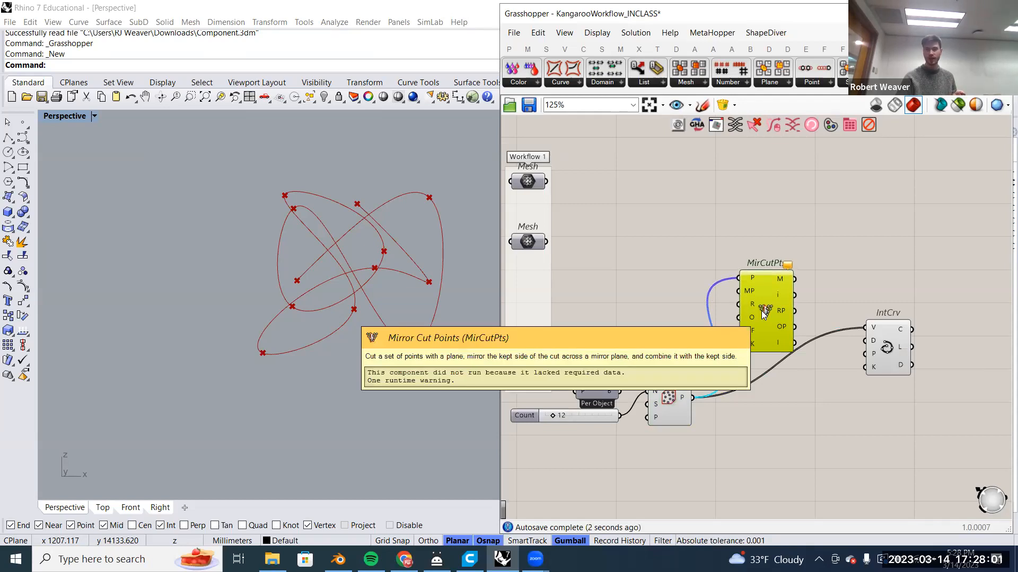
mouse_move(749, 291)
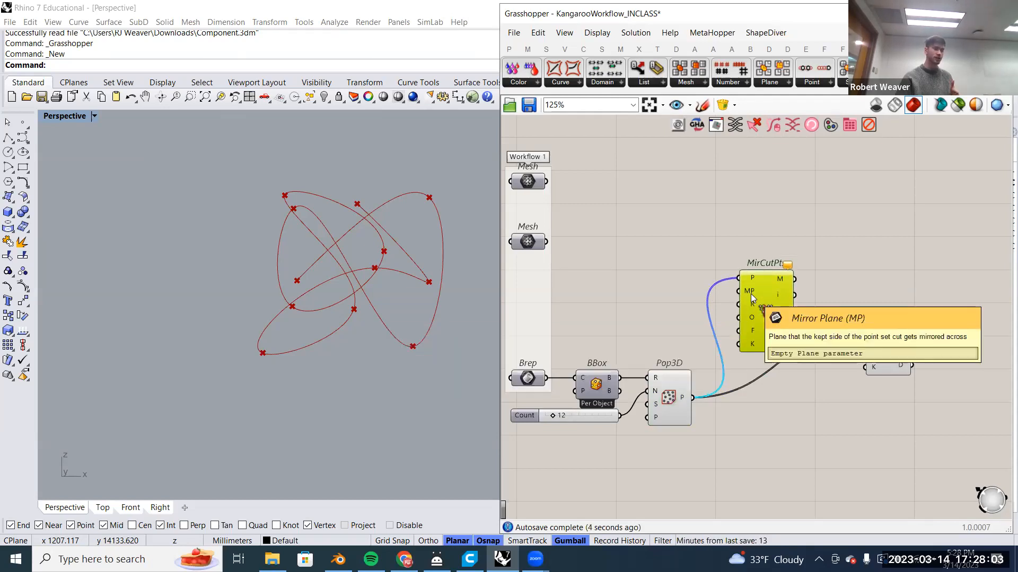
drag(756, 298, 781, 308)
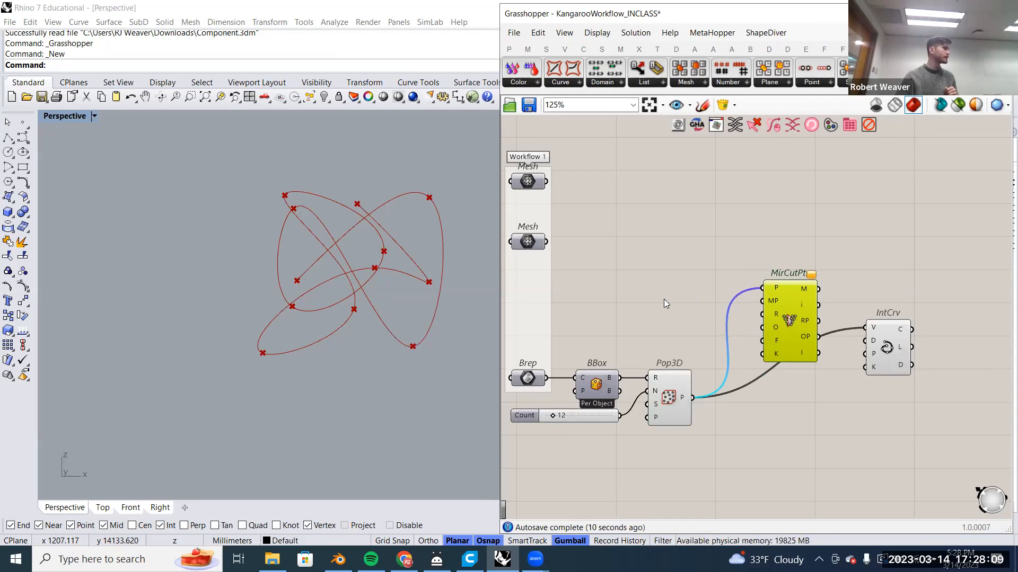
Turn on the preview of the Bounding Box component to show the box in the Rhino viewport.
right_click(595, 386)
click(594, 380)
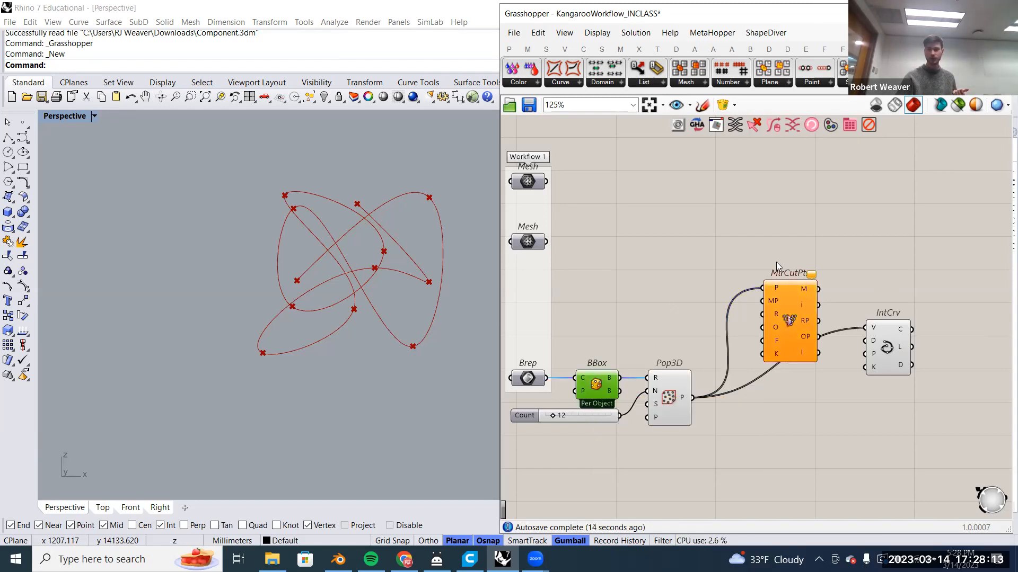
right_click(595, 384)
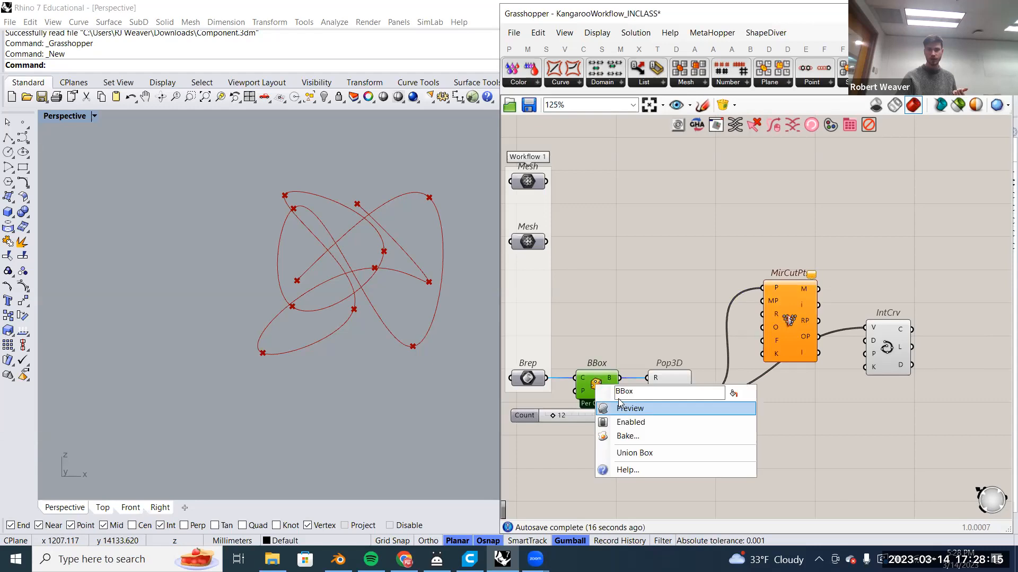
click(621, 409)
right_drag(454, 316, 450, 333)
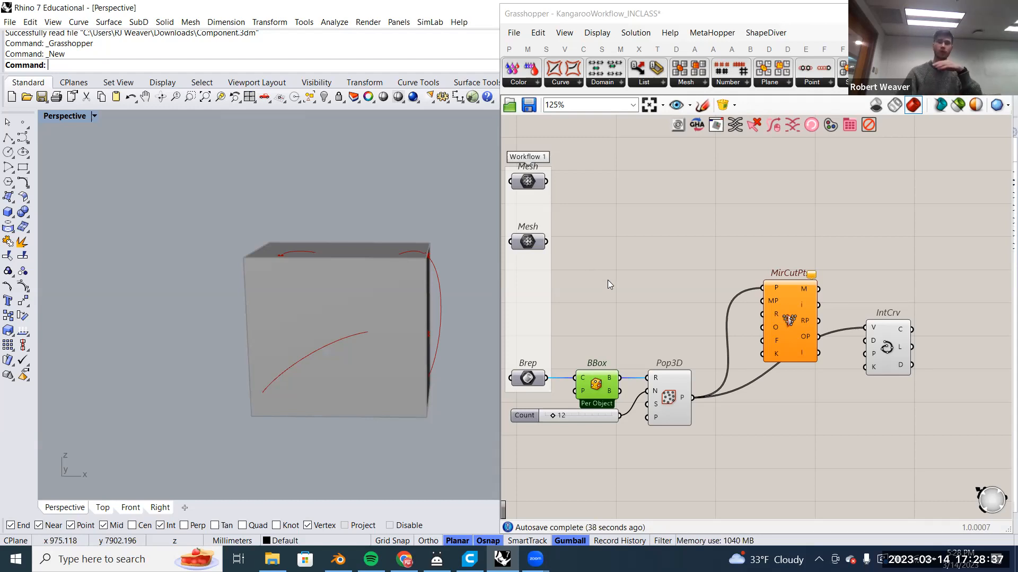
Add the Volume component for closed breps and meshes and place it just above the Bounding Box component.
double_click(650, 273)
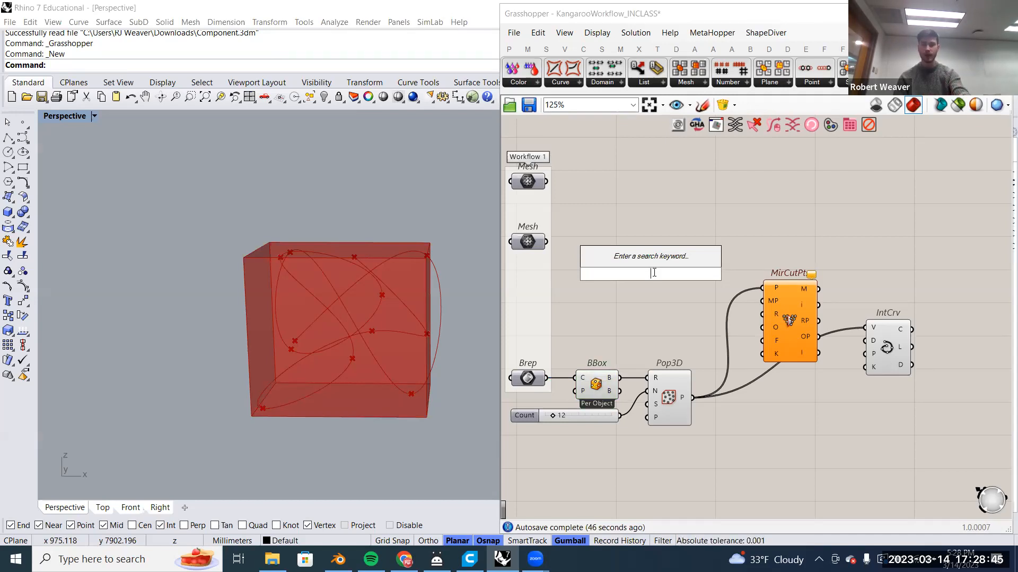
text(area)
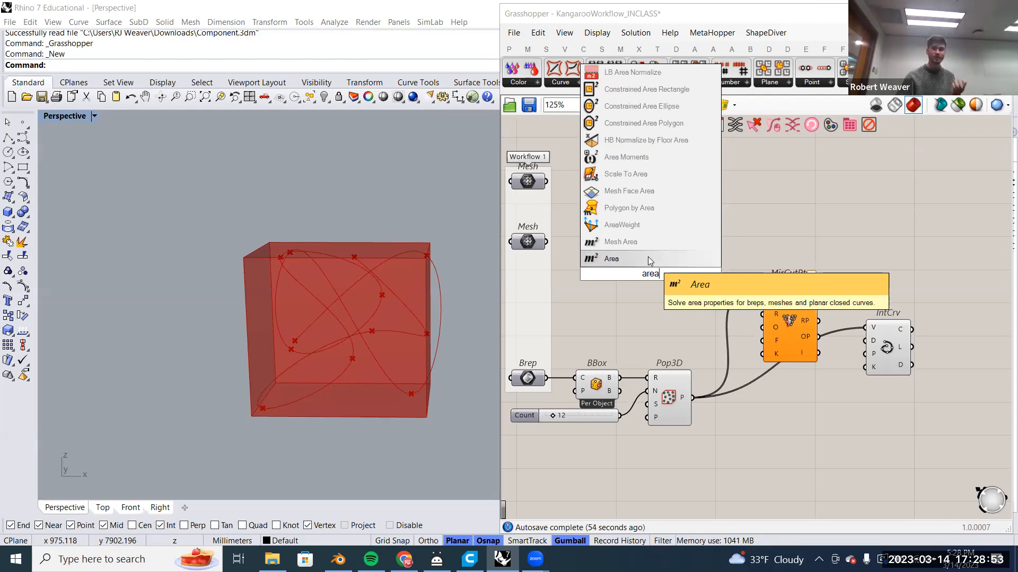
key(BackSpace)
key(BackSpace)
key(BackSpace)
key(BackSpace)
text(v)
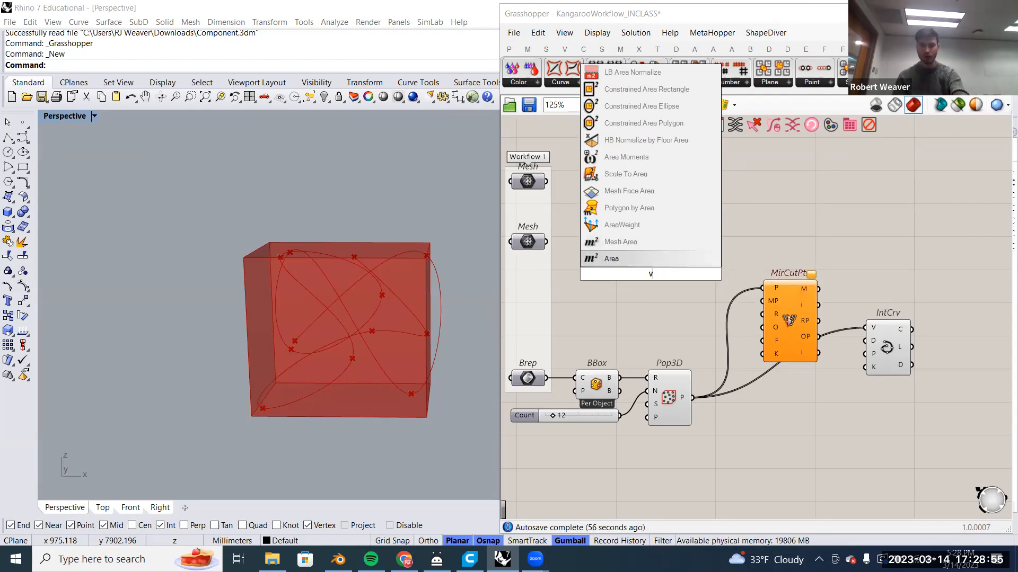
text(olume)
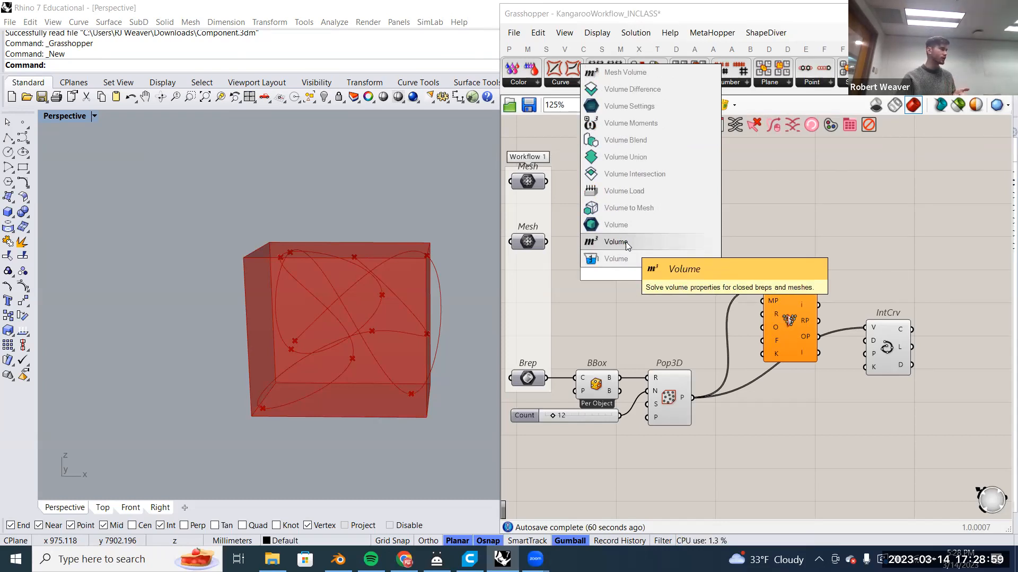
click(625, 241)
drag(638, 281, 621, 329)
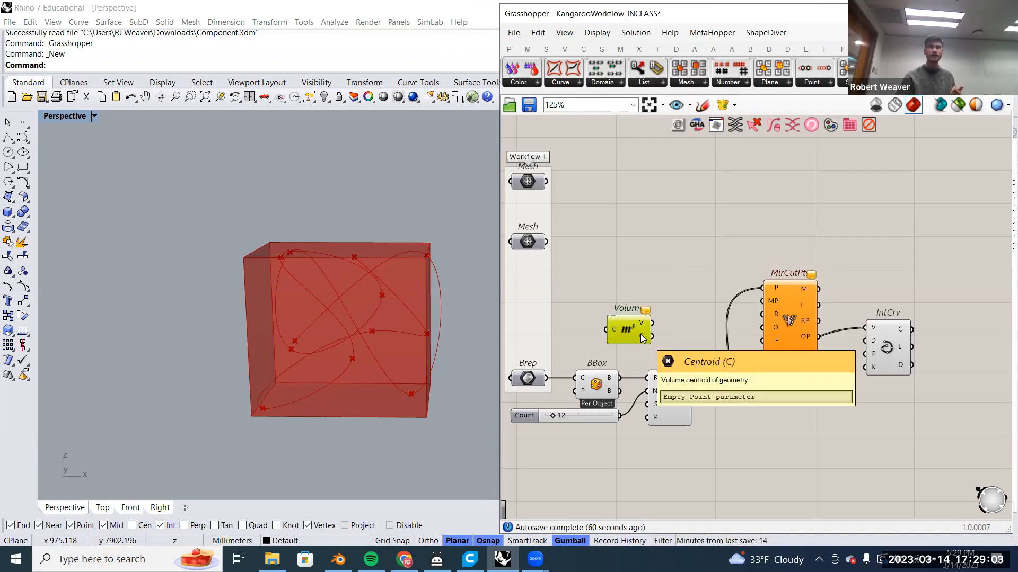
Connect the Bounding Box's box output to the Volume component's G input and check the centroid in the viewport.
drag(619, 377, 640, 324)
click(639, 280)
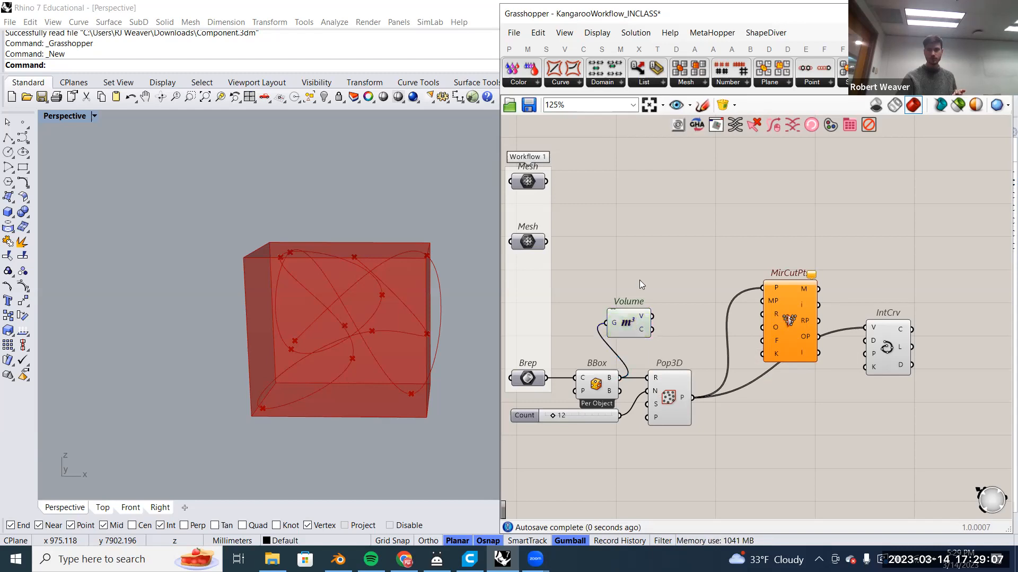
click(642, 330)
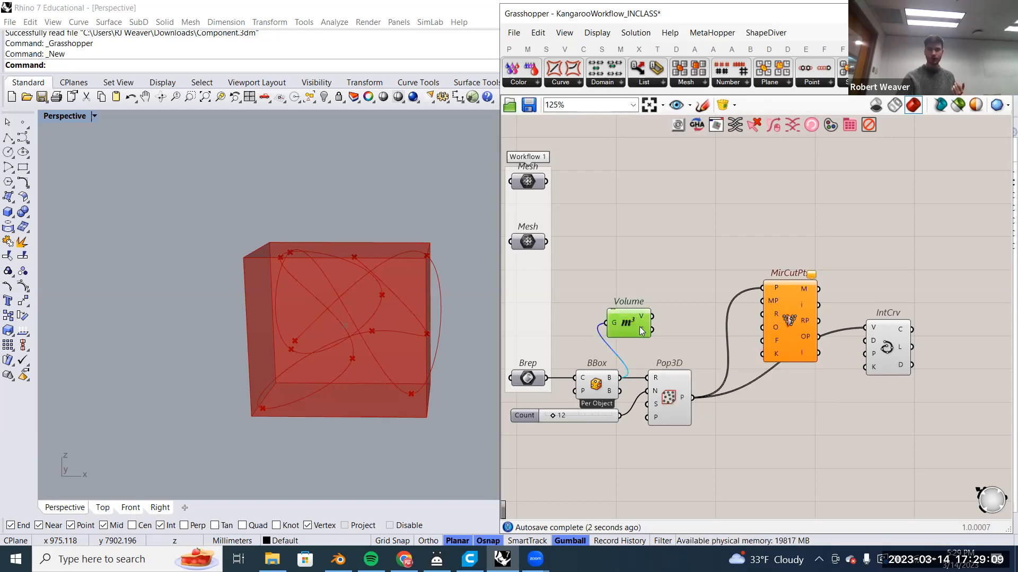
scroll(344, 328, up, 3)
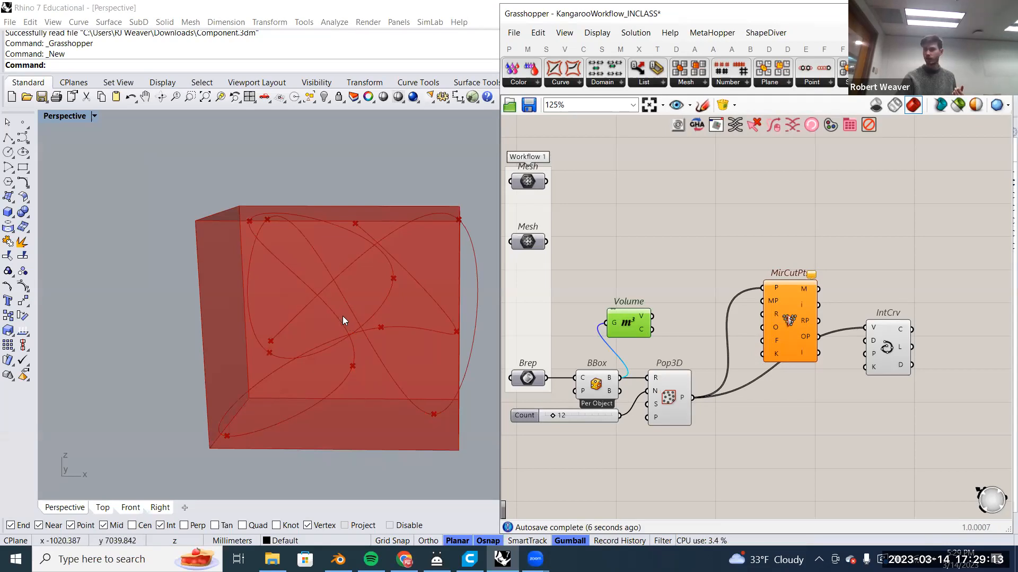
scroll(235, 353, down, 3)
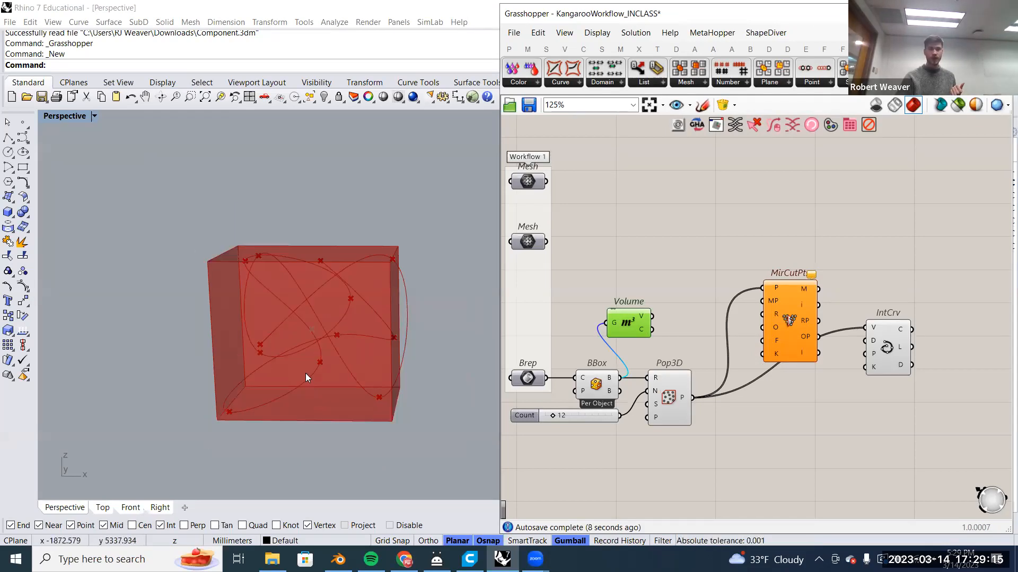
Turn on the preview of the lower Mesh parameter in the Workflow 1 group to view the body with the box.
right_drag(564, 286, 614, 311)
right_click(577, 265)
click(599, 286)
right_drag(293, 307, 339, 315)
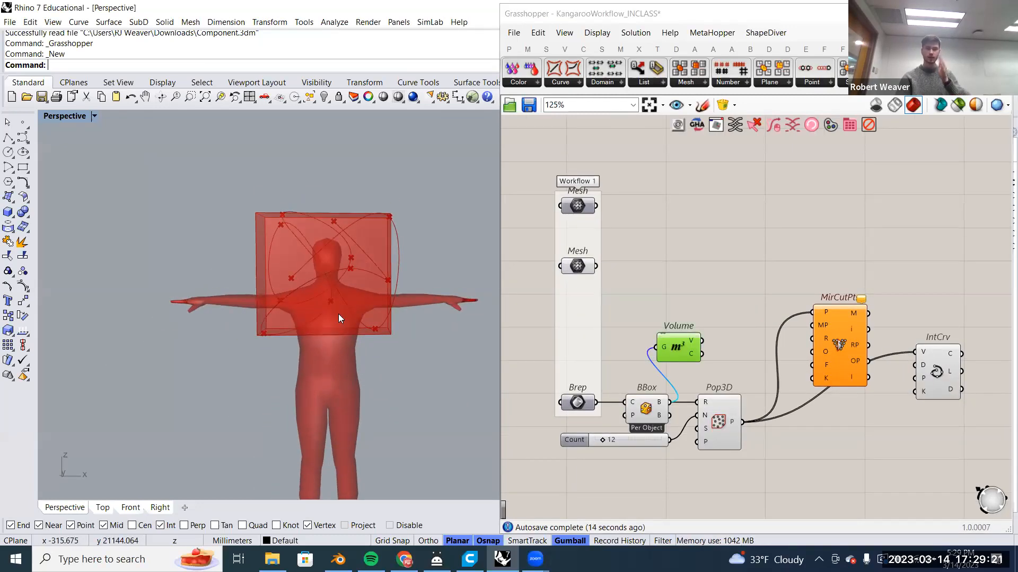
right_drag(406, 299, 386, 305)
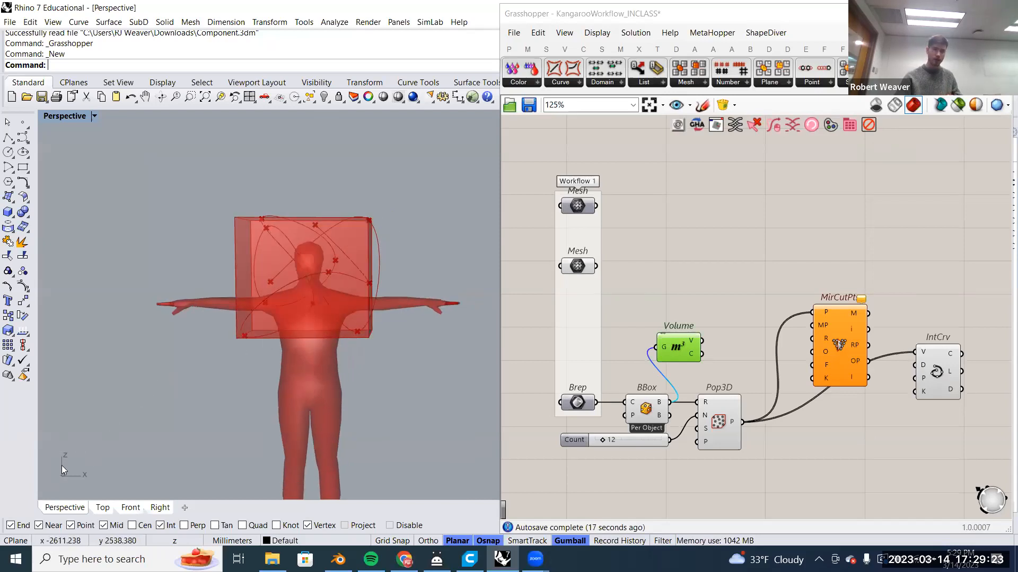
Add a YZ Plane component beside the Volume component and connect the Volume's C output to the plane's origin input.
right_drag(307, 365, 319, 366)
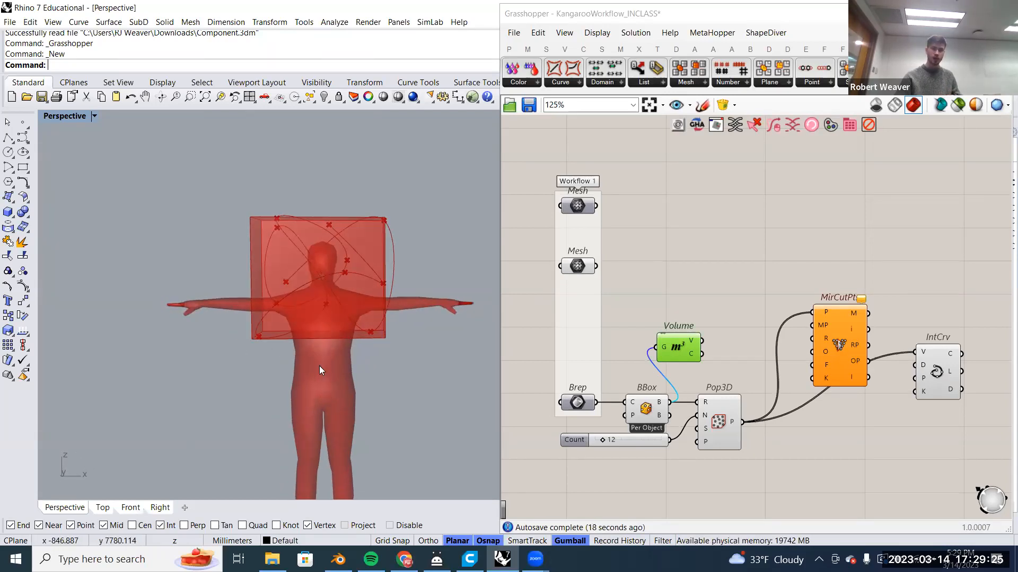
right_drag(99, 422, 63, 444)
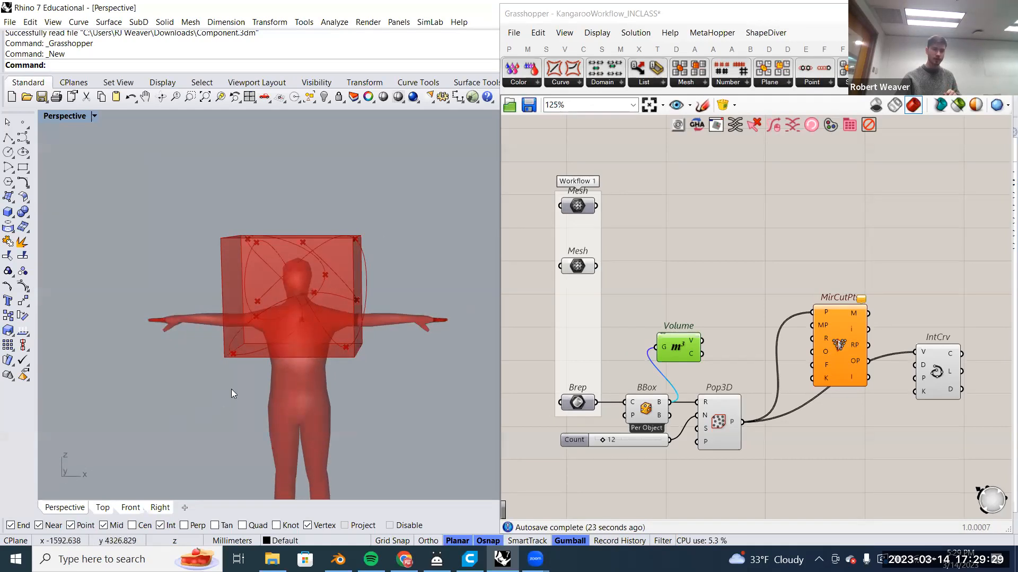
right_drag(232, 389, 238, 389)
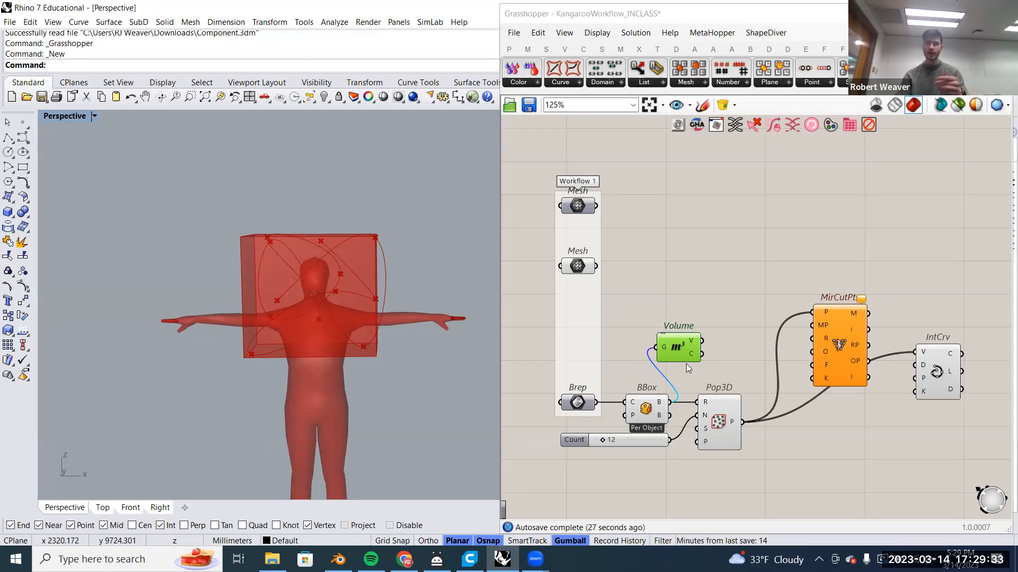
double_click(690, 265)
text(yz)
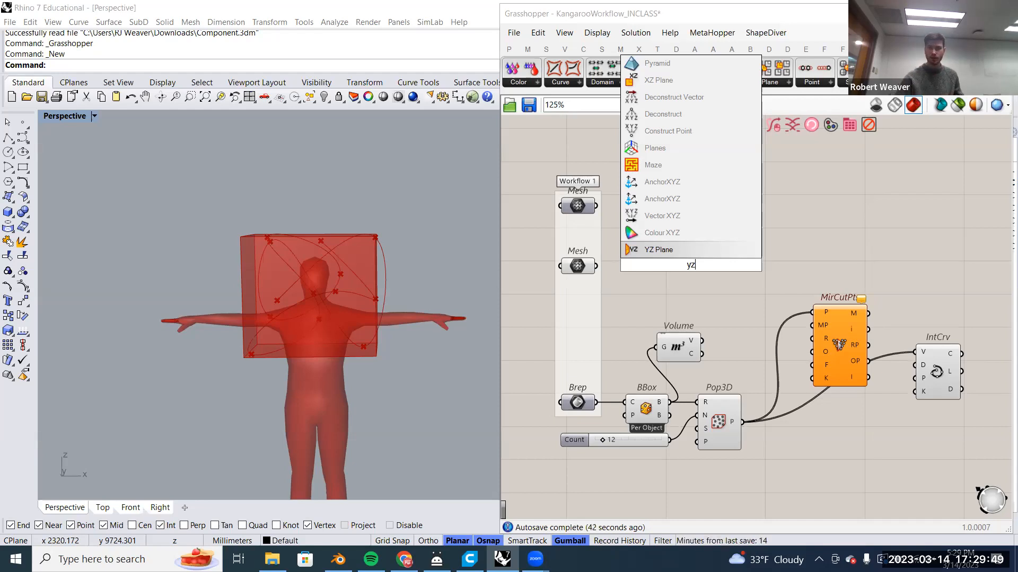
click(690, 253)
drag(690, 266, 715, 300)
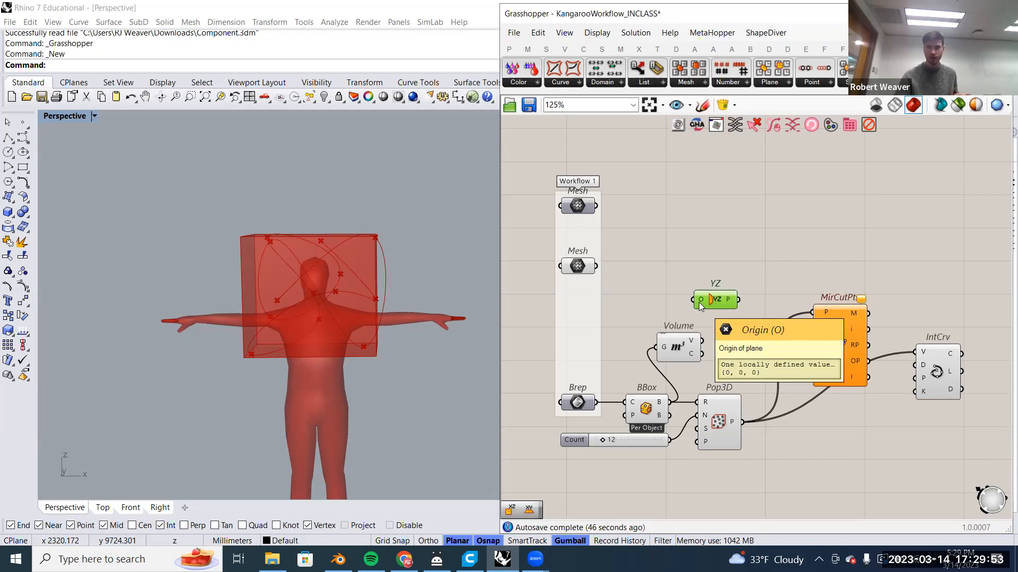
drag(702, 354, 738, 354)
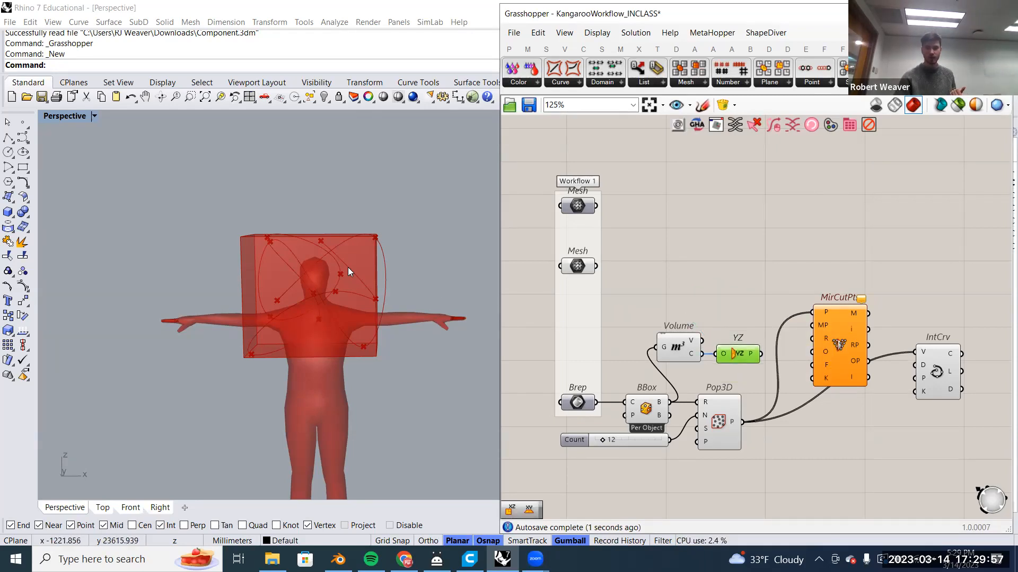
Check the plane's location at the box centroid and connect the YZ Plane output to the MirCutPts component's mirror plane input (MP).
right_click(577, 267)
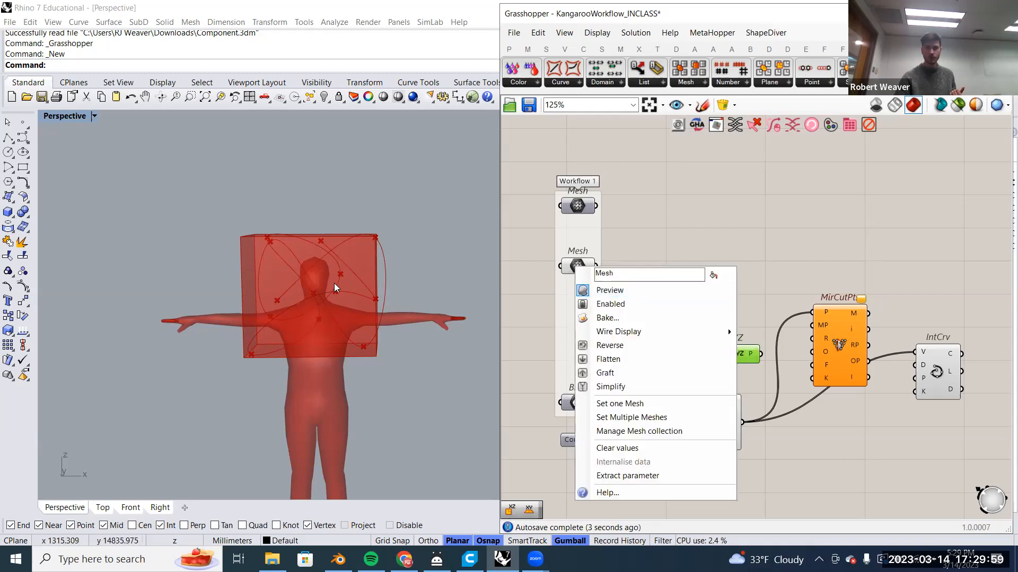
scroll(334, 289, up, 3)
scroll(257, 307, up, 3)
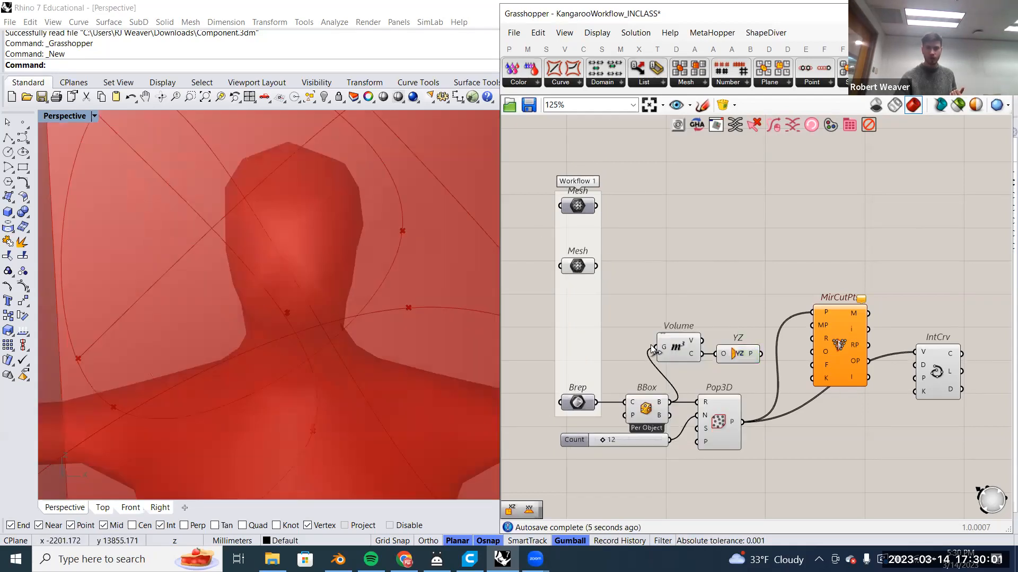
scroll(290, 318, up, 5)
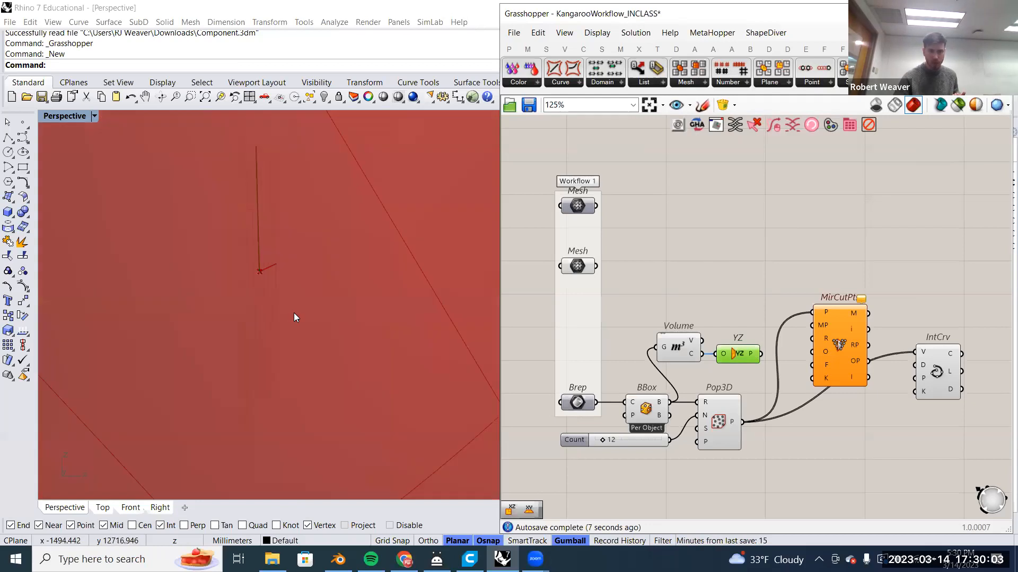
scroll(250, 288, down, 2)
right_drag(258, 303, 253, 310)
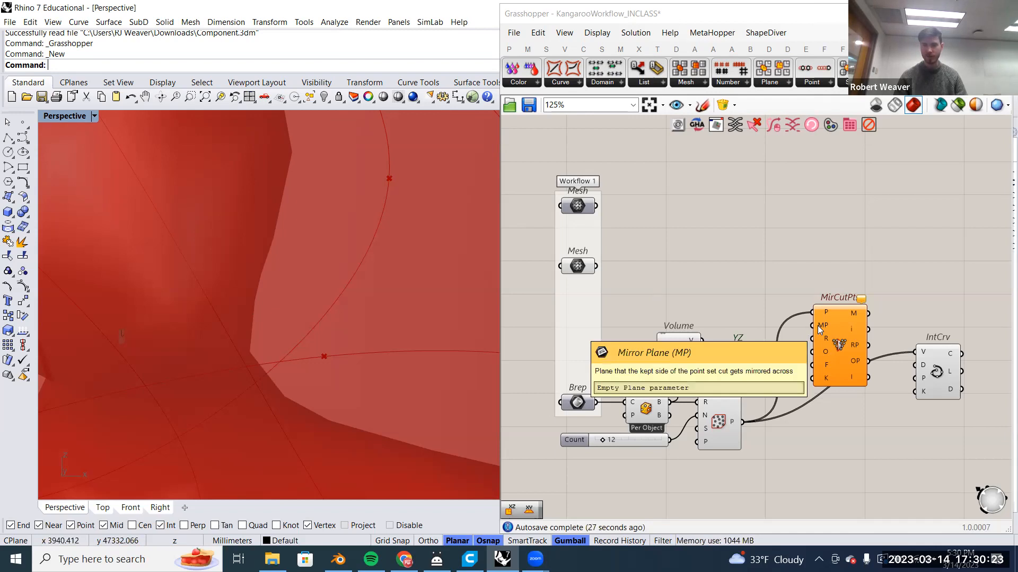
drag(761, 354, 782, 325)
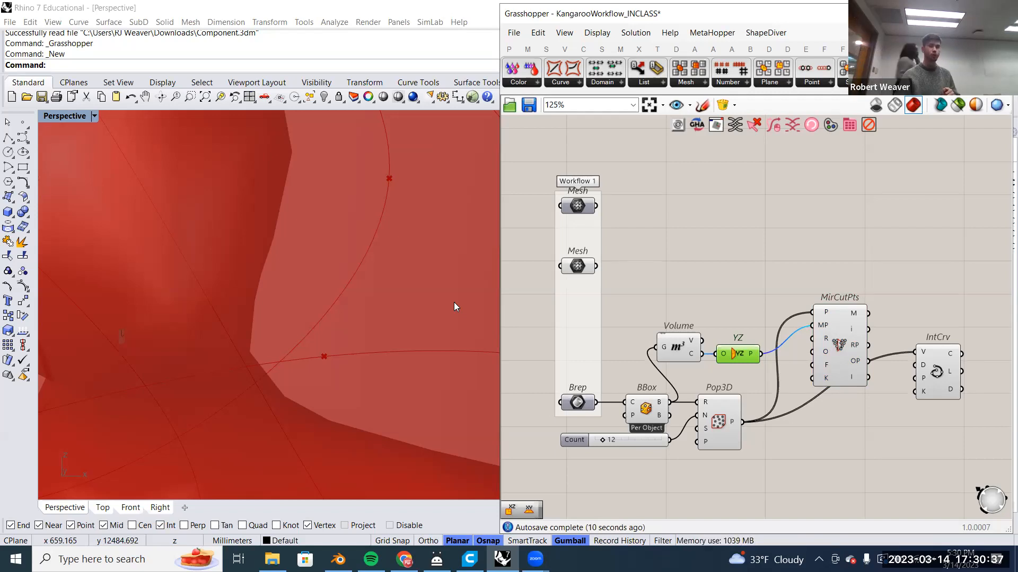
Examine the mirrored points around the body and bounding box in the Rhino viewport.
scroll(294, 361, down, 5)
right_drag(275, 371, 273, 343)
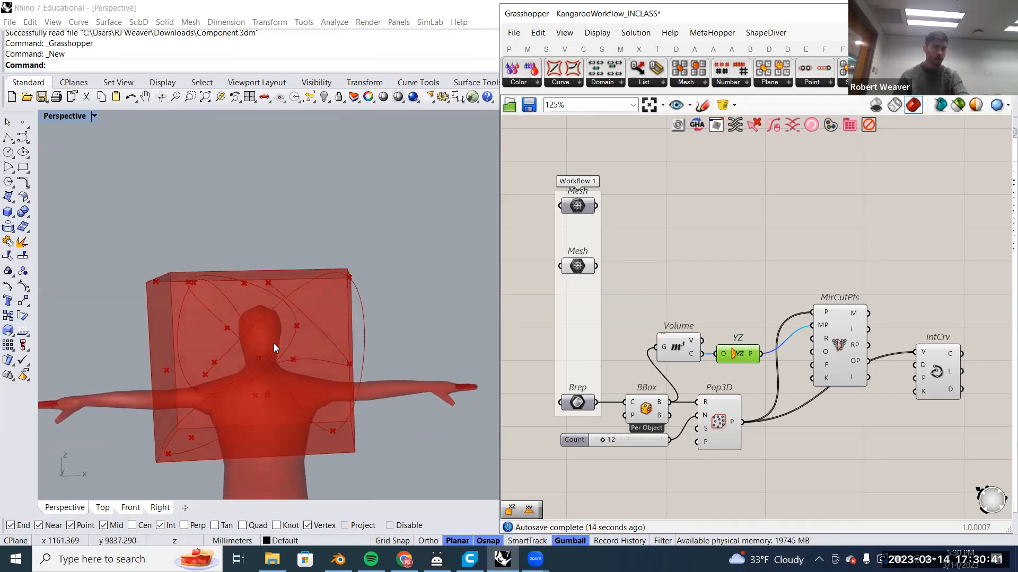
key(Left)
key(Left)
key(Left)
key(Left)
key(Left)
key(Left)
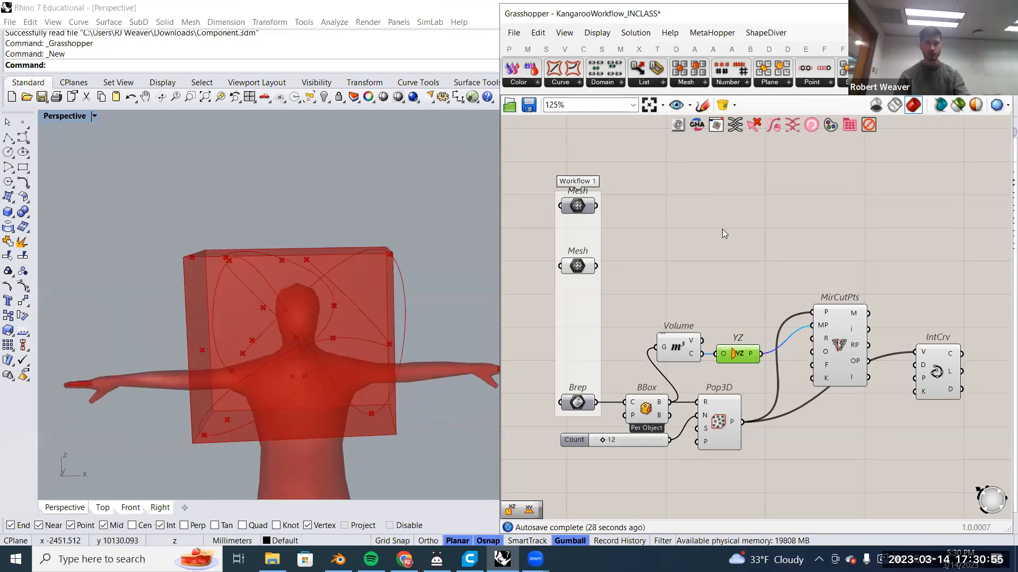
Turn off the previews of the lower Mesh parameter and the Bounding Box component.
right_click(574, 267)
click(604, 293)
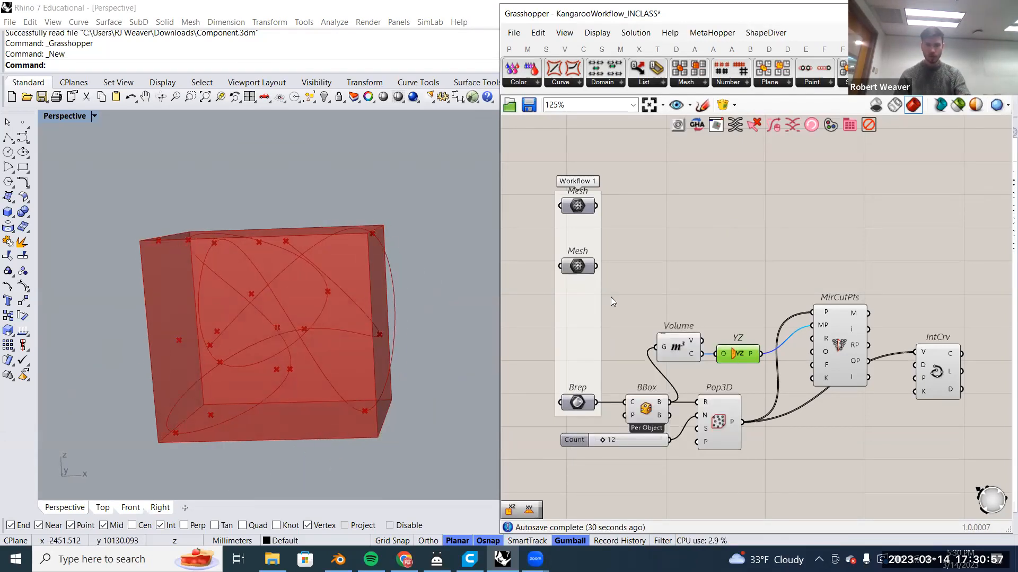
right_click(648, 413)
click(674, 431)
right_drag(659, 243, 648, 235)
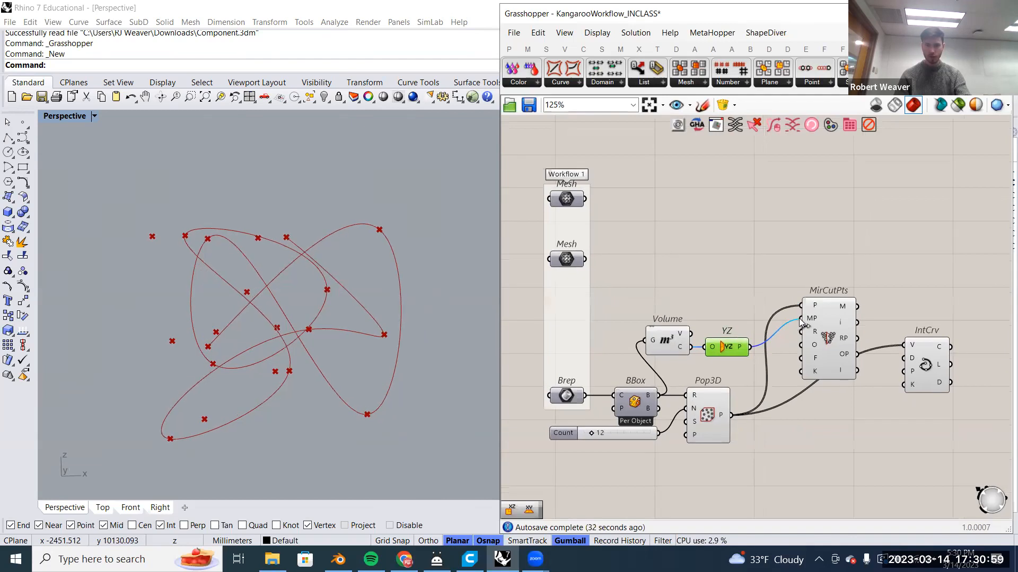
Connect the M output of MirCutPts to the Interpolate curve's V input, replacing the existing wires.
click(829, 336)
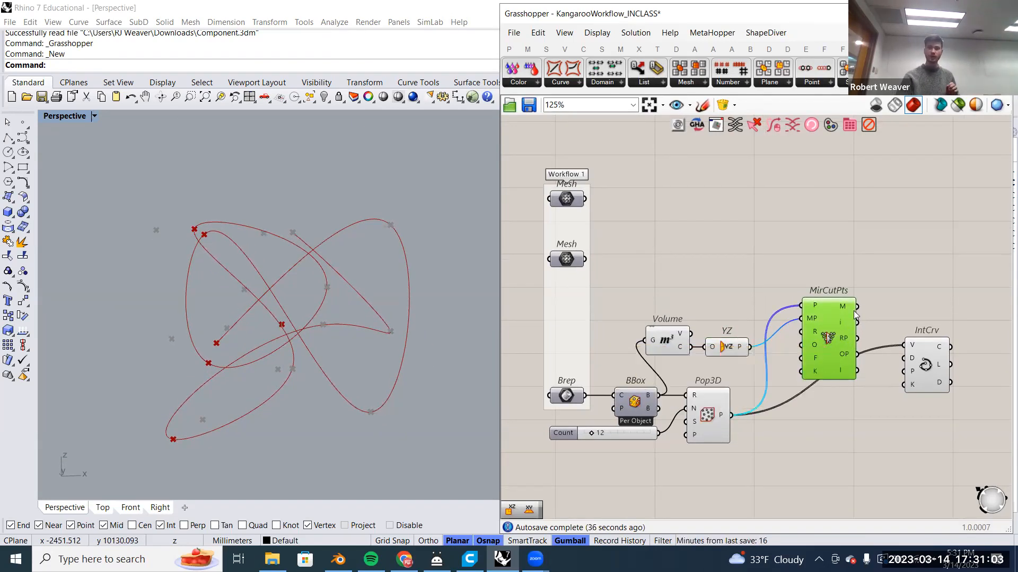
drag(857, 306, 926, 361)
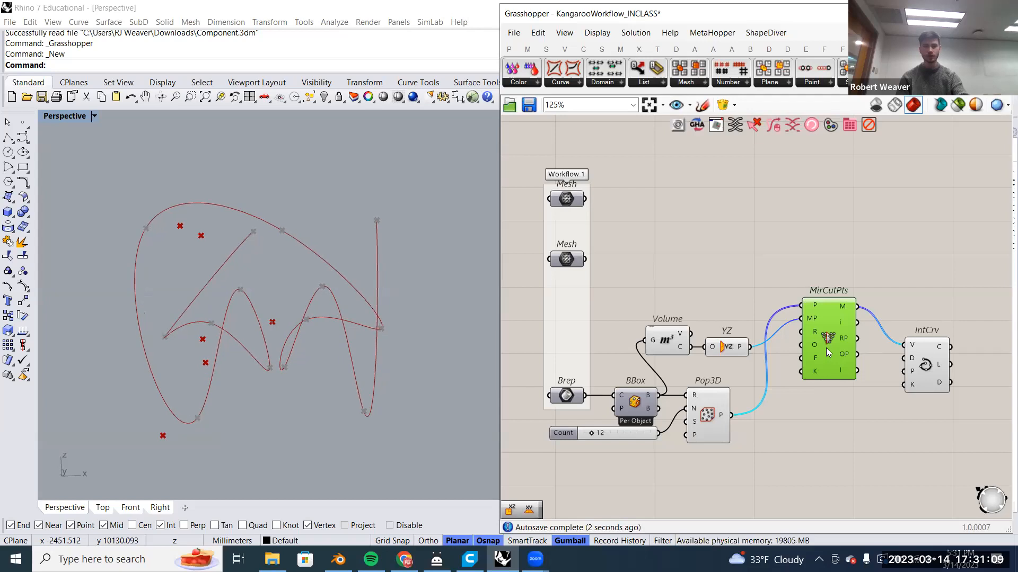
mouse_move(849, 351)
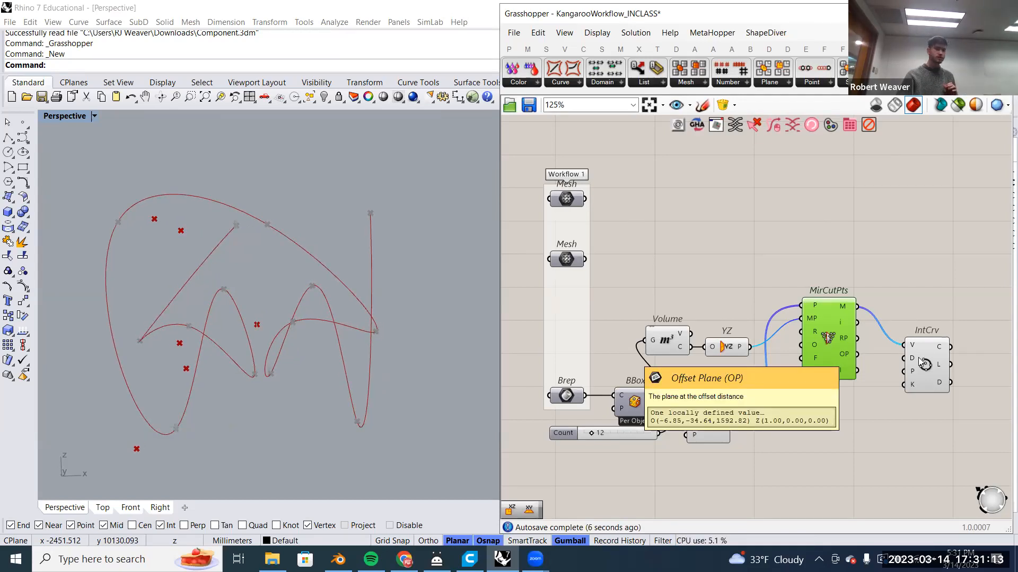
right_drag(913, 372, 856, 374)
mouse_move(856, 374)
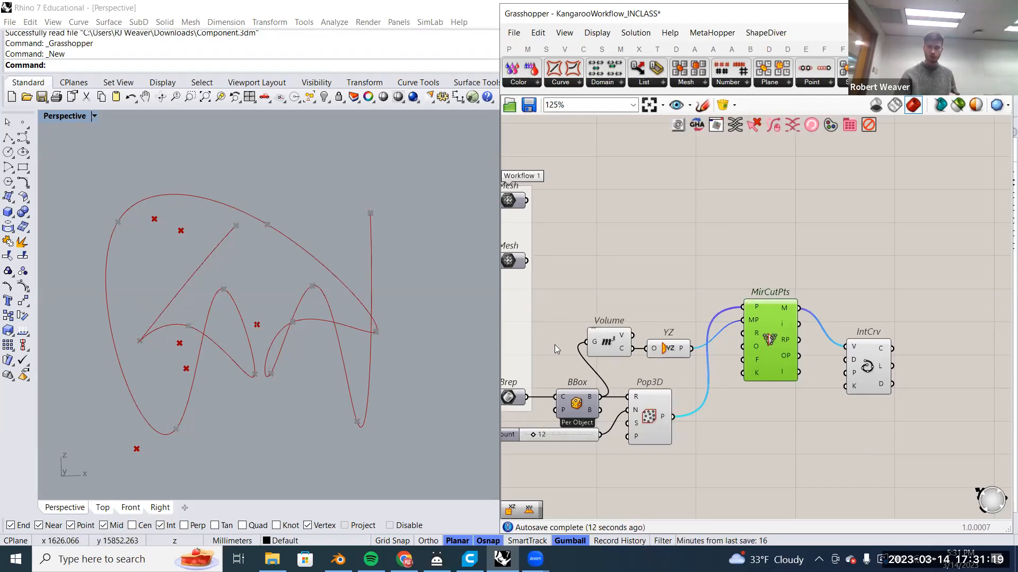
Check the options of the Interpolate curve's periodic input (P) and move the component slightly lower on the canvas.
right_click(853, 374)
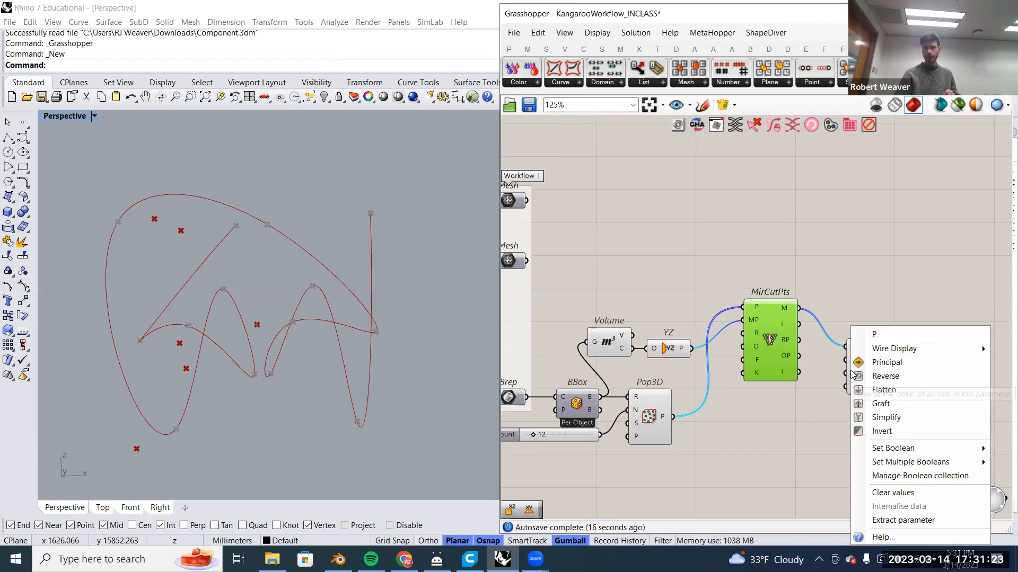
click(882, 374)
drag(882, 374, 884, 397)
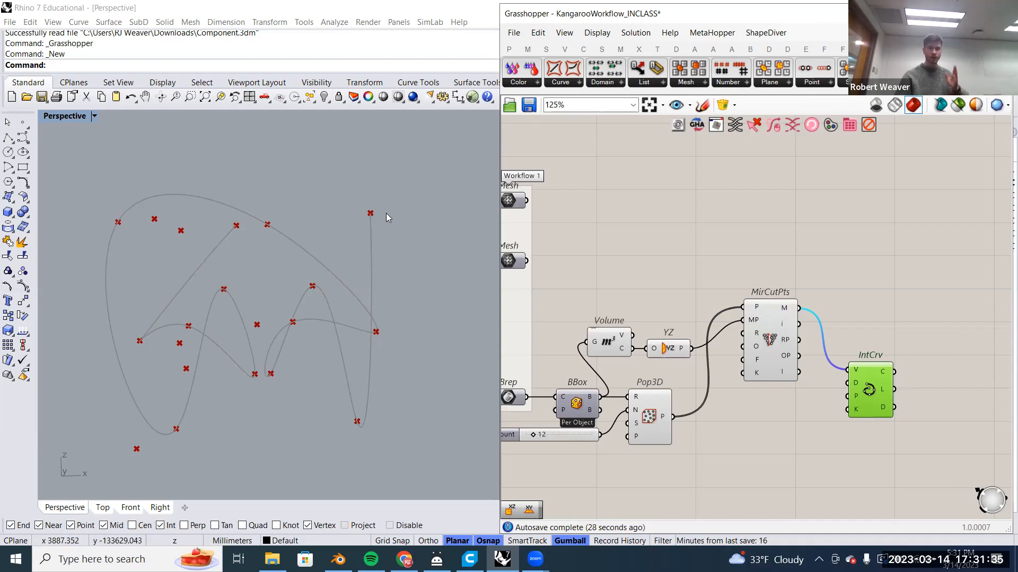
Add a Boolean Toggle below MirCutPts, connect it to the Interpolate curve's periodic input (P) and set it to True.
double_click(802, 434)
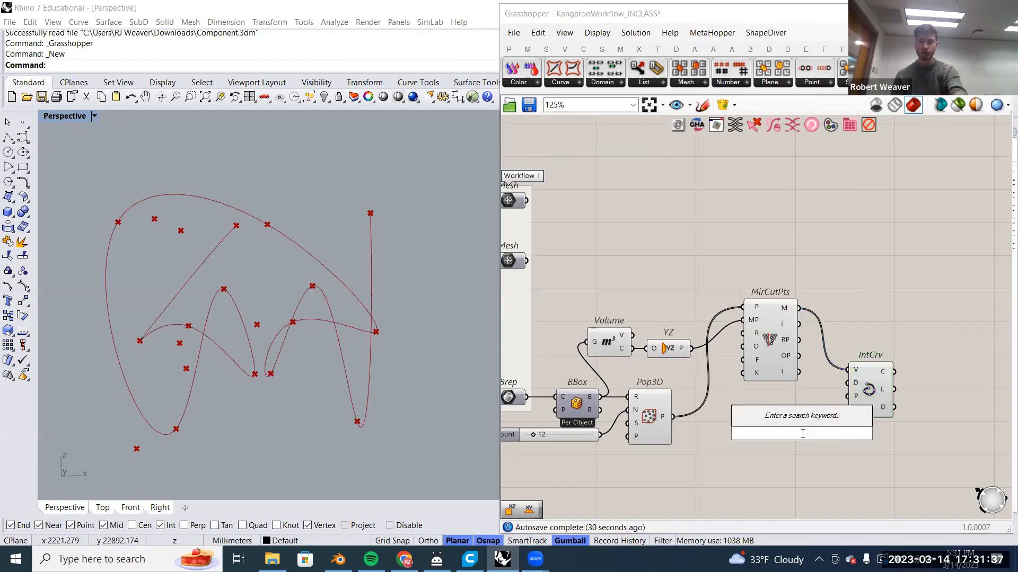
text(togg)
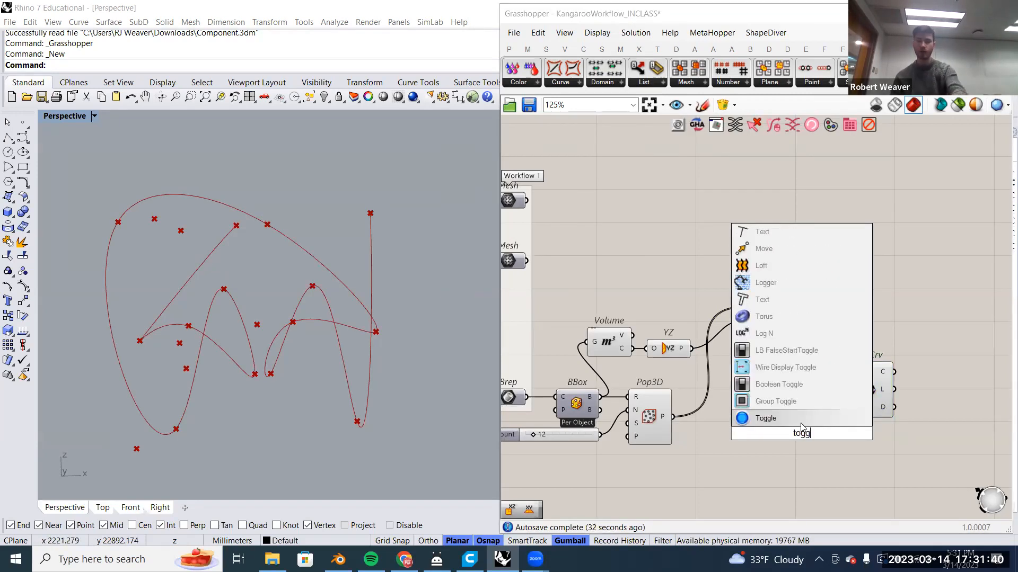
click(780, 384)
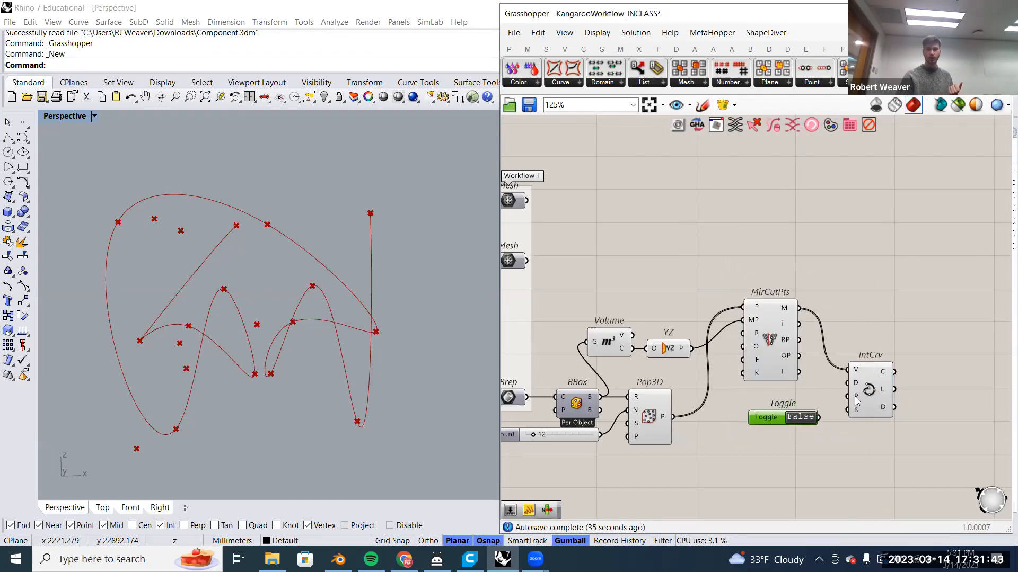
drag(855, 401, 802, 419)
click(802, 418)
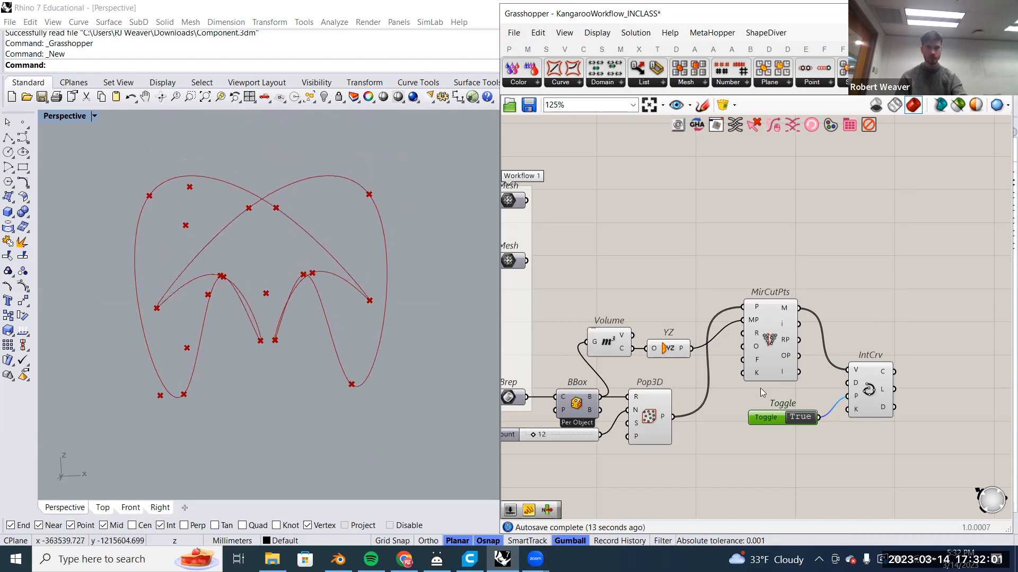
Turn off the preview of the Populate 3D component to hide its original points.
scroll(828, 421, down, 3)
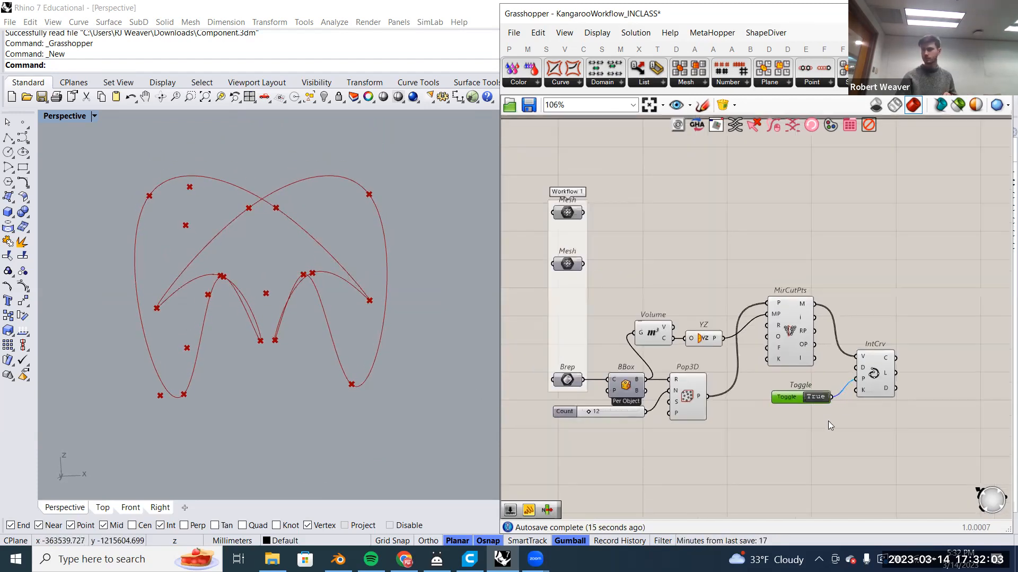
right_drag(829, 412, 820, 397)
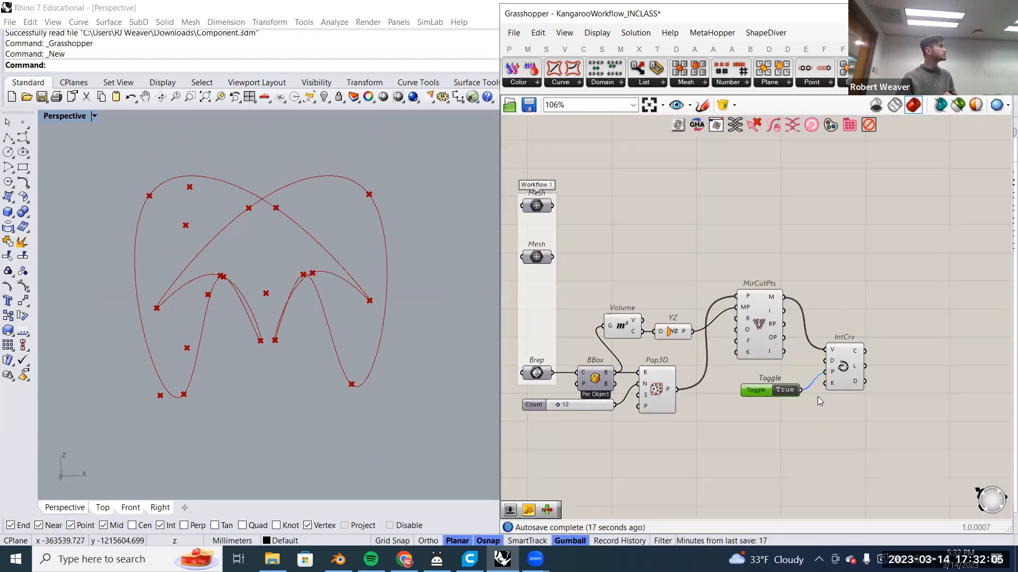
scroll(727, 397, up, 3)
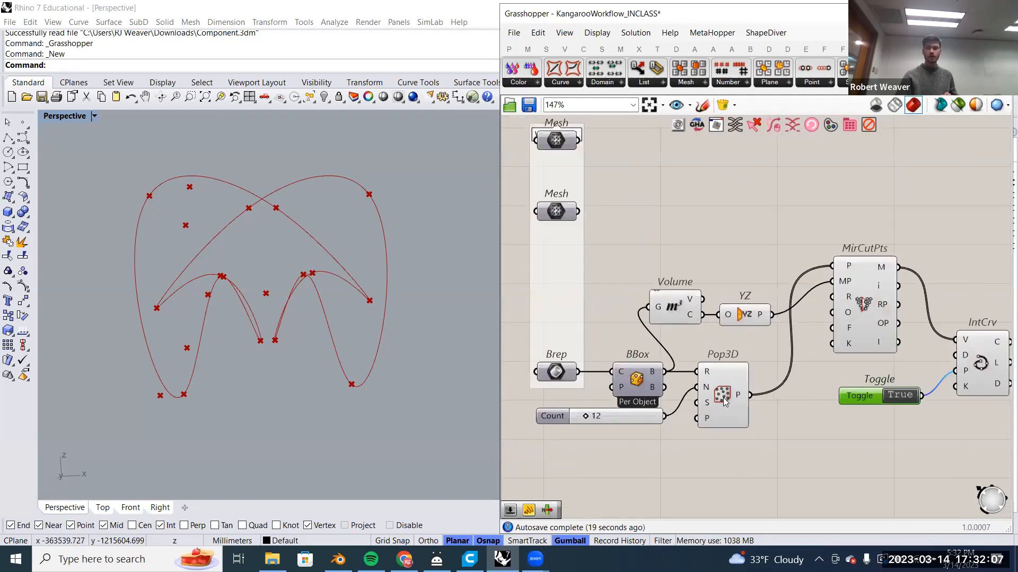
click(721, 398)
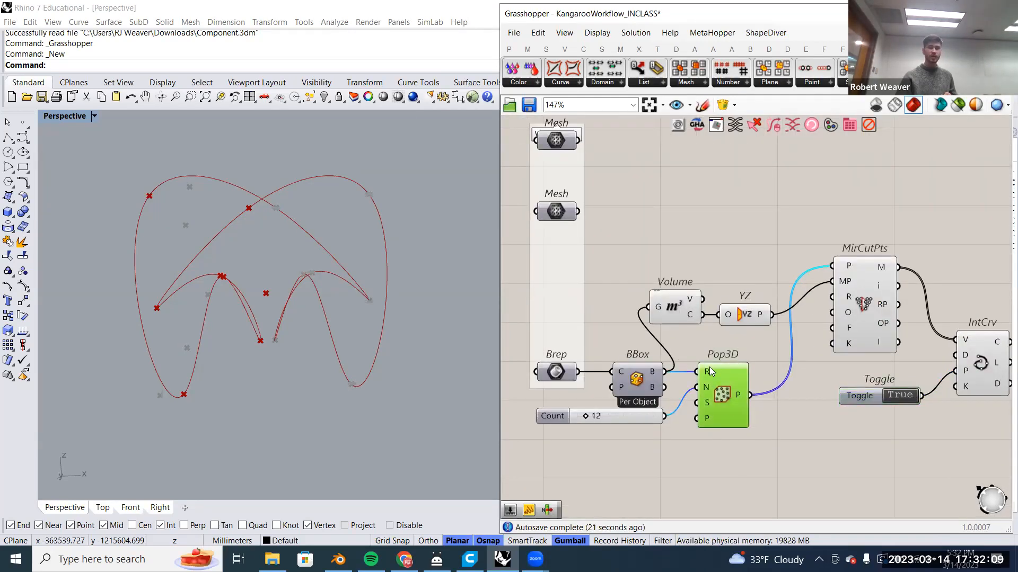
mouse_move(718, 406)
right_down()
mouse_move(760, 396)
mouse_move(710, 420)
right_up()
scroll(711, 420, down, 2)
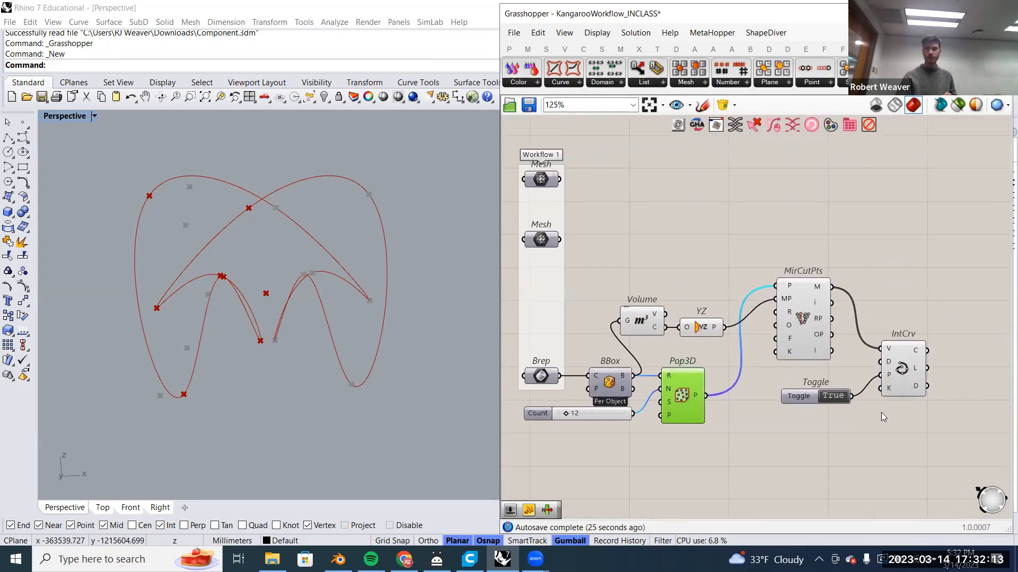
right_click(806, 326)
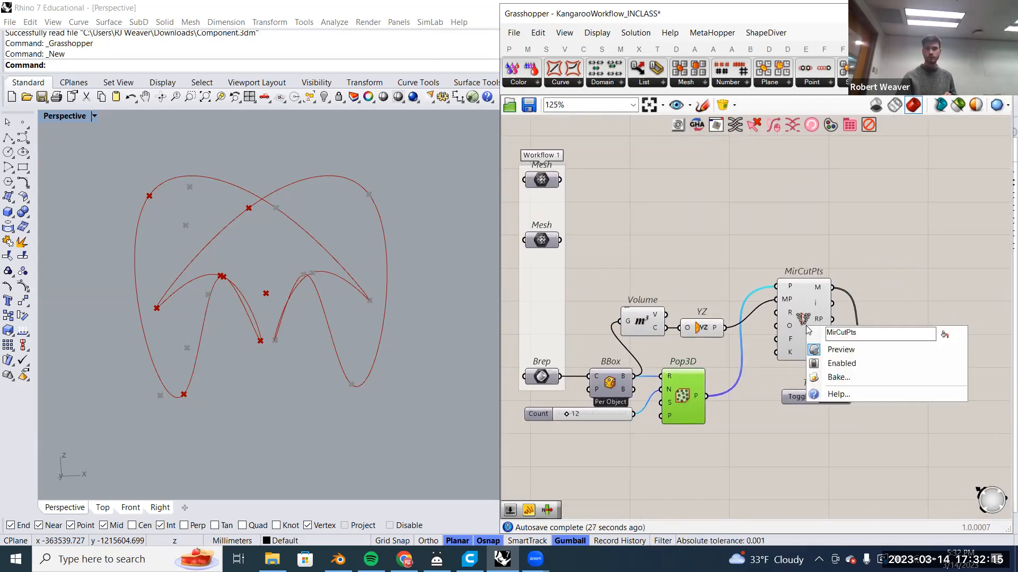
right_click(731, 268)
right_drag(759, 325, 779, 308)
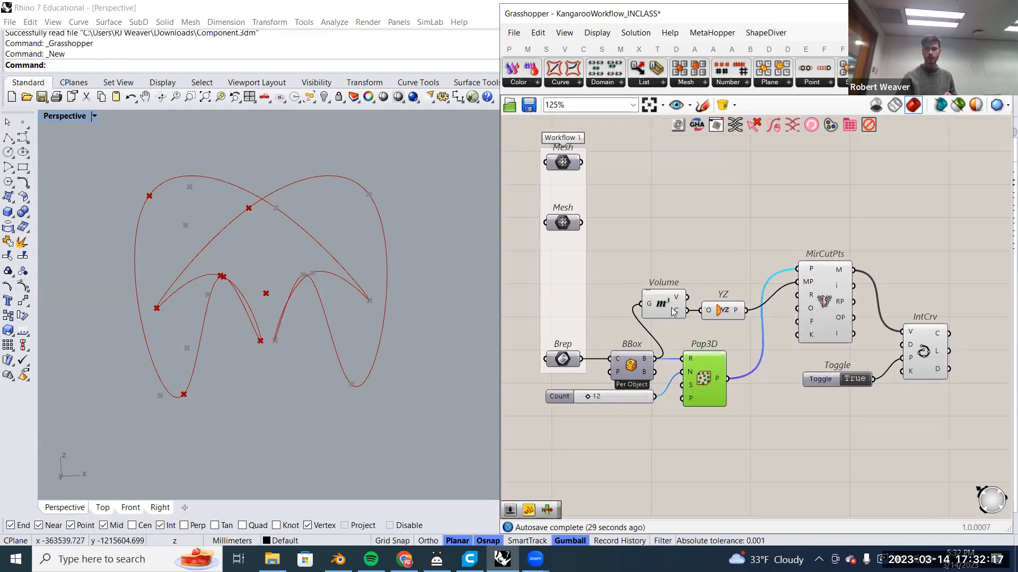
right_click(701, 386)
right_drag(676, 438, 725, 427)
click(725, 427)
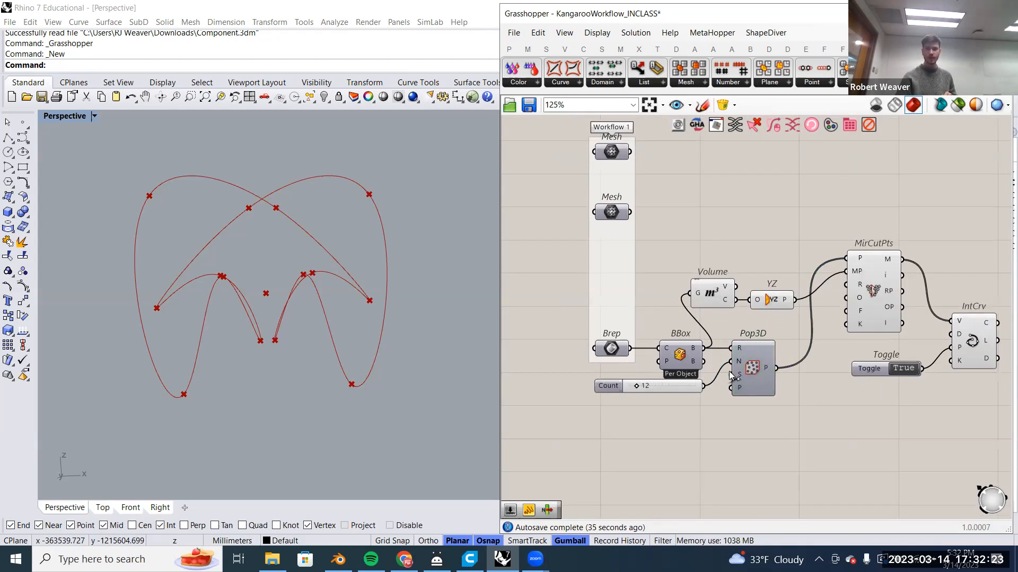
Set the Count slider feeding the Populate 3D component to 28.
mouse_move(737, 366)
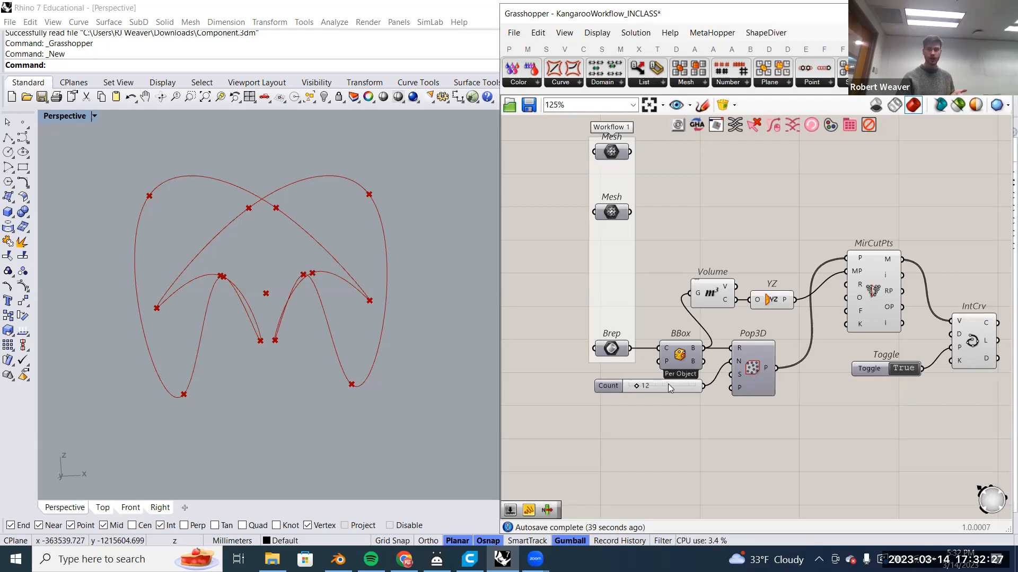
scroll(665, 385, up, 3)
drag(621, 386, 641, 386)
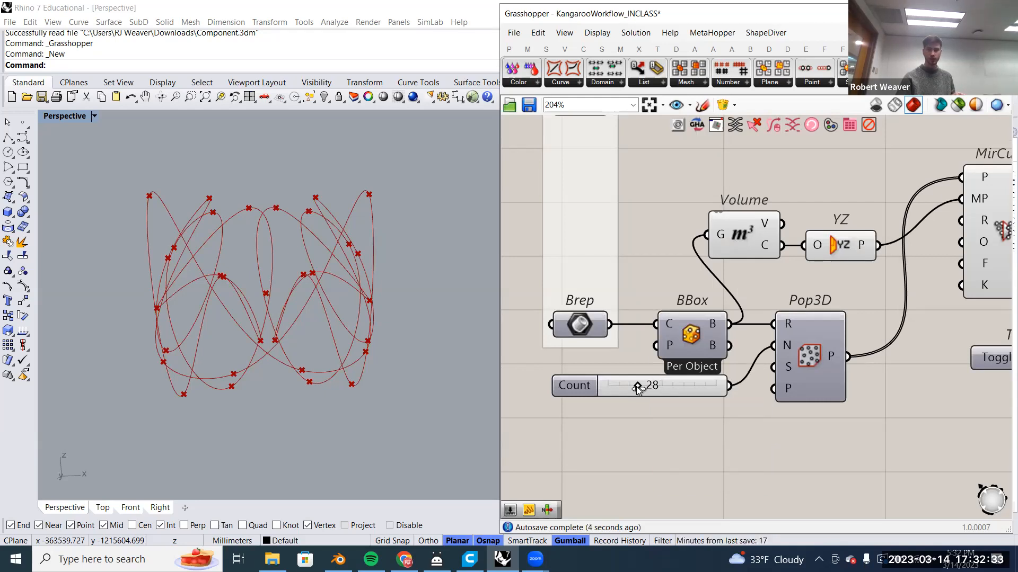
Set the Count slider feeding the Populate 3D component to 12 and check the component's seed input (S).
drag(636, 388, 621, 389)
scroll(675, 410, down, 3)
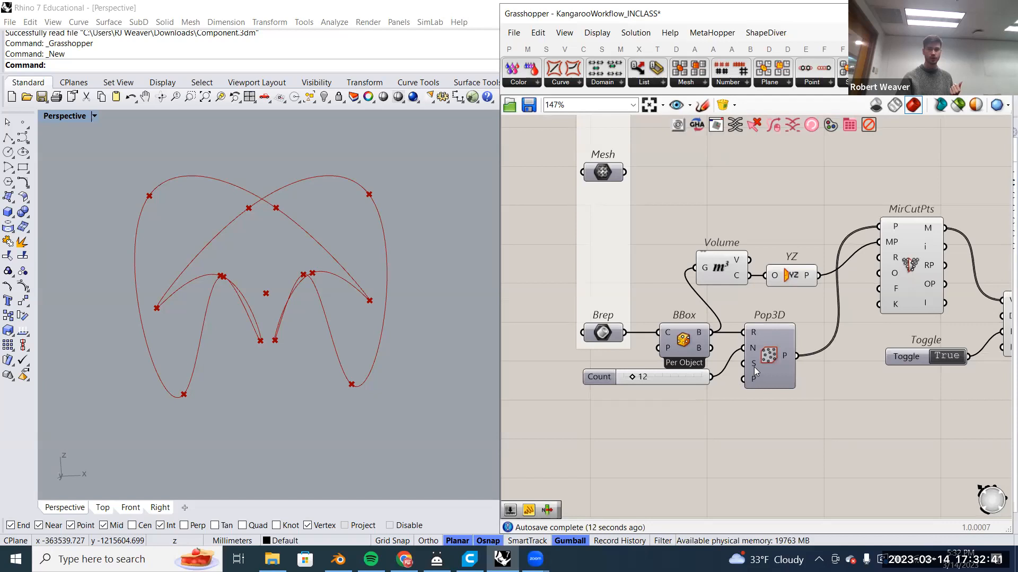
mouse_move(754, 366)
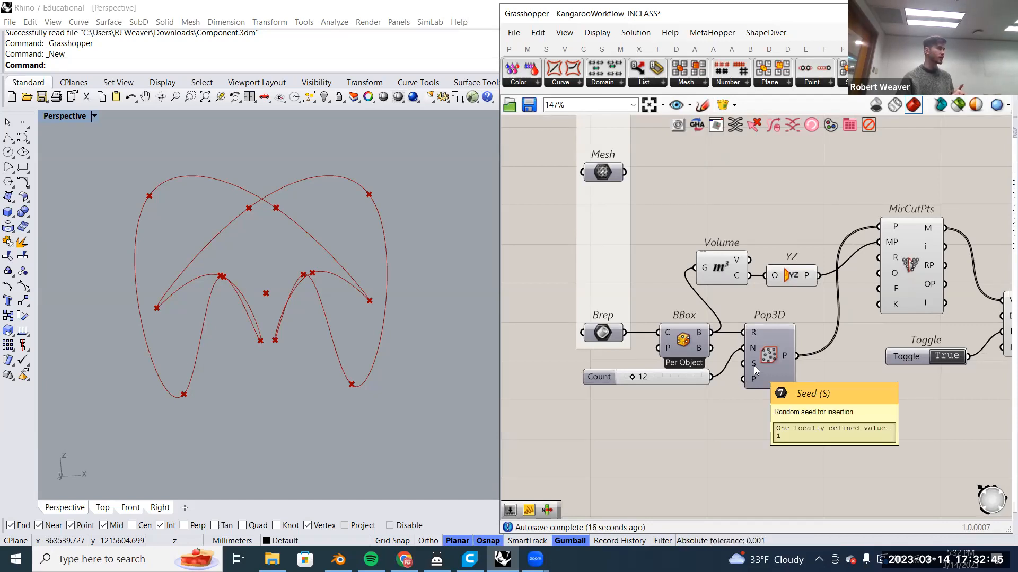
Duplicate the Count slider, place the copy below it, set it to 1 and connect it to the Populate 3D component's seed input (S).
right_drag(669, 424, 660, 399)
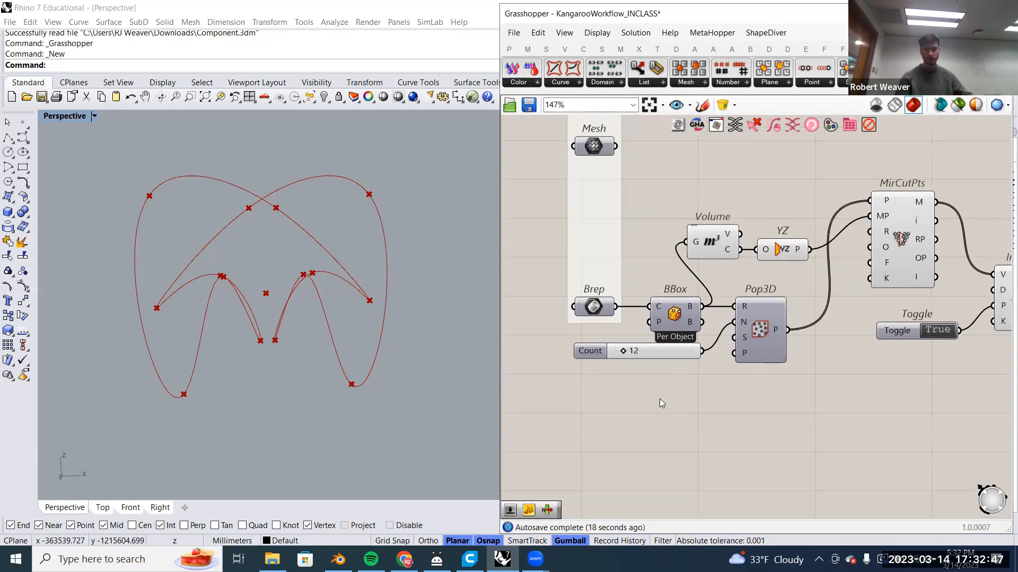
click(670, 351)
key(ctrl+c)
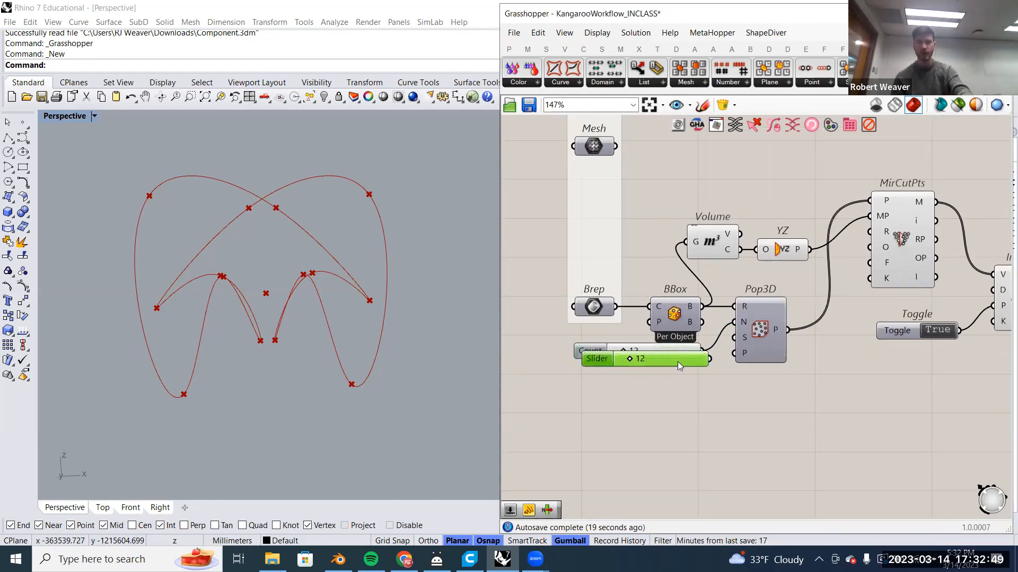
key(ctrl+v)
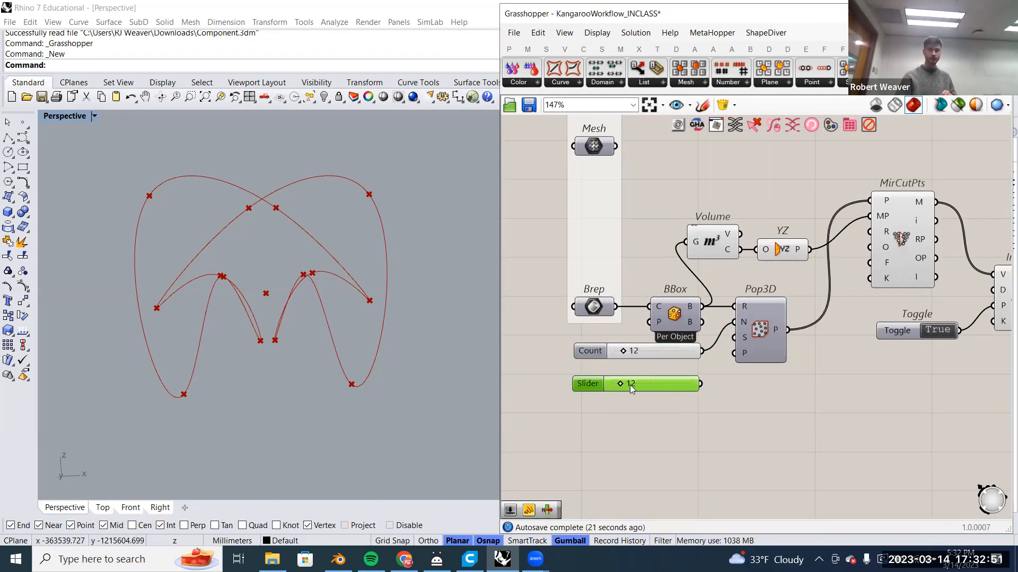
drag(620, 384, 611, 384)
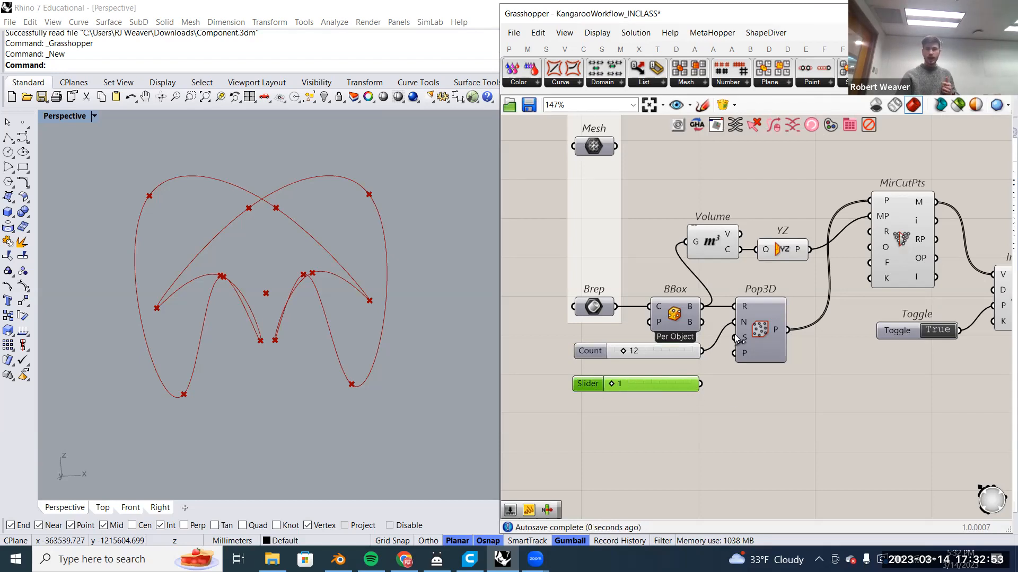
mouse_move(743, 336)
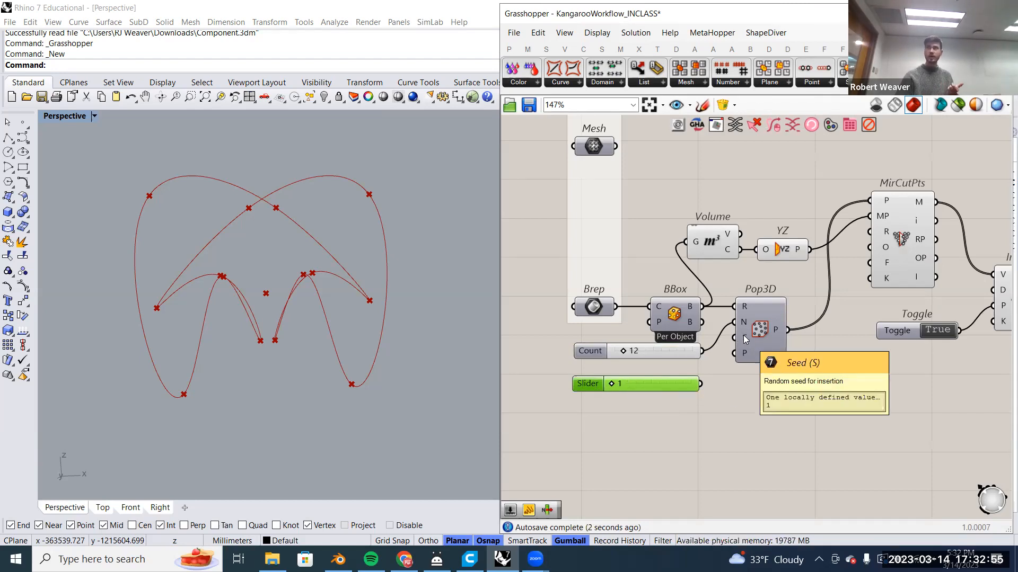
drag(736, 341, 730, 351)
right_drag(687, 387, 652, 400)
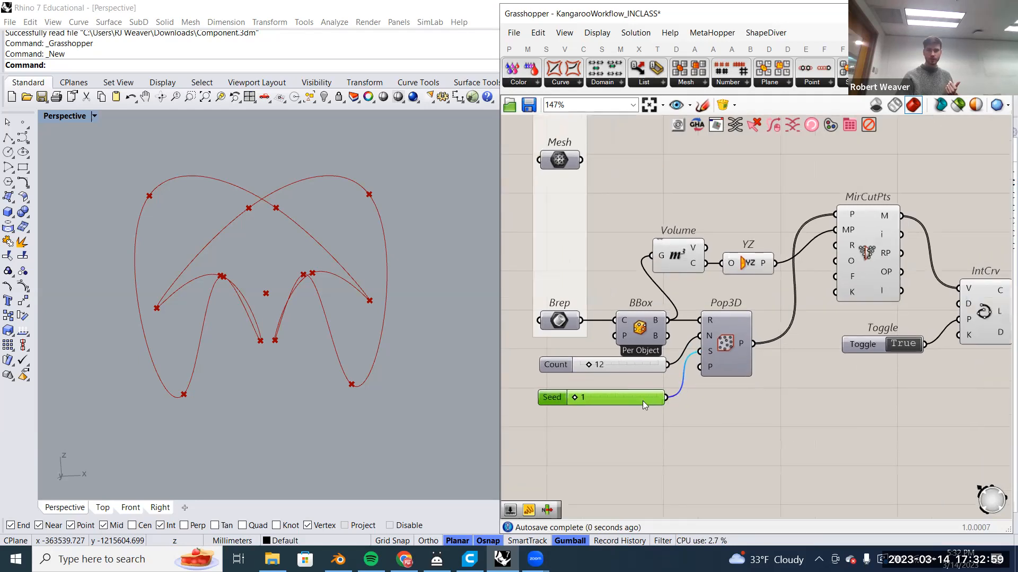
Try 17 on the Seed slider, set it to 7 instead and check the Populate 3D component's seed input.
scroll(642, 401, down, 1)
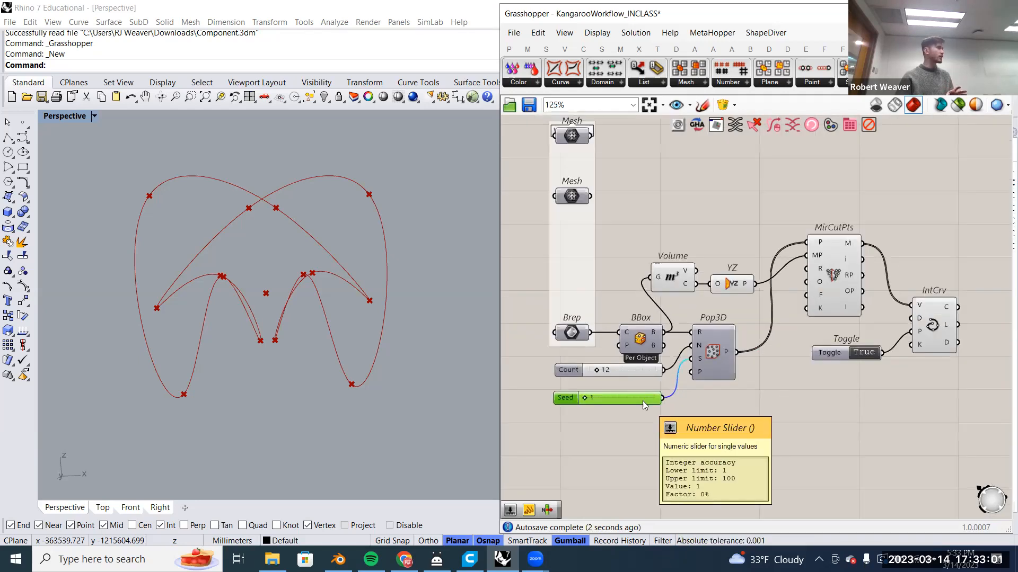
scroll(643, 401, up, 3)
drag(556, 388, 578, 390)
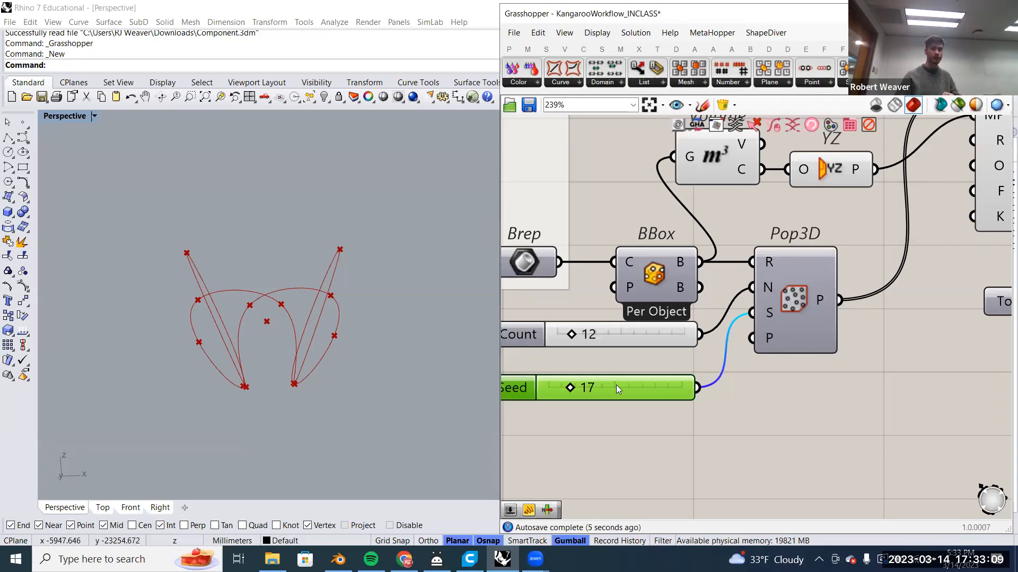
scroll(584, 399, down, 2)
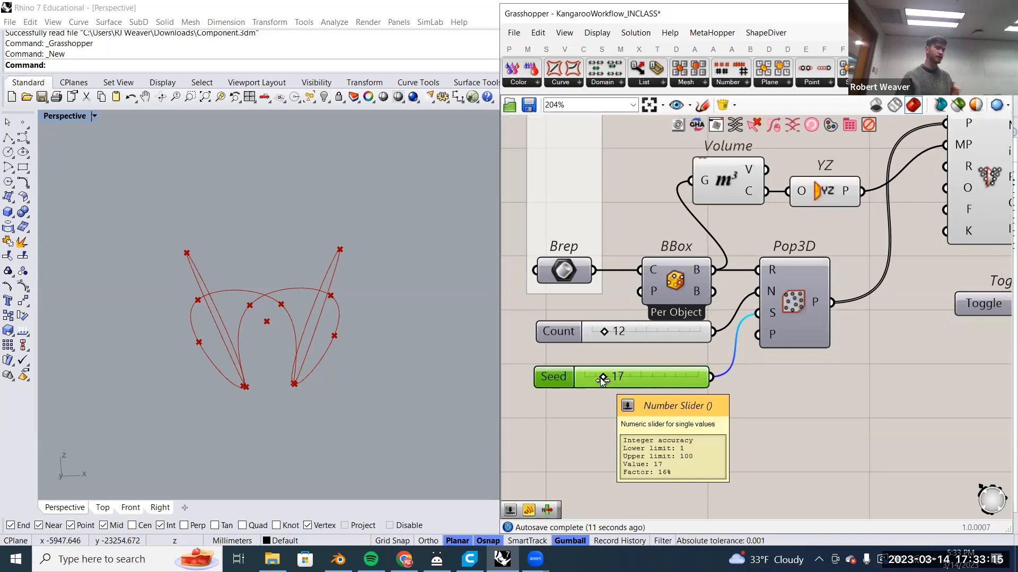
mouse_move(602, 379)
mouse_down()
mouse_move(655, 380)
mouse_move(587, 380)
mouse_up()
scroll(570, 402, down, 2)
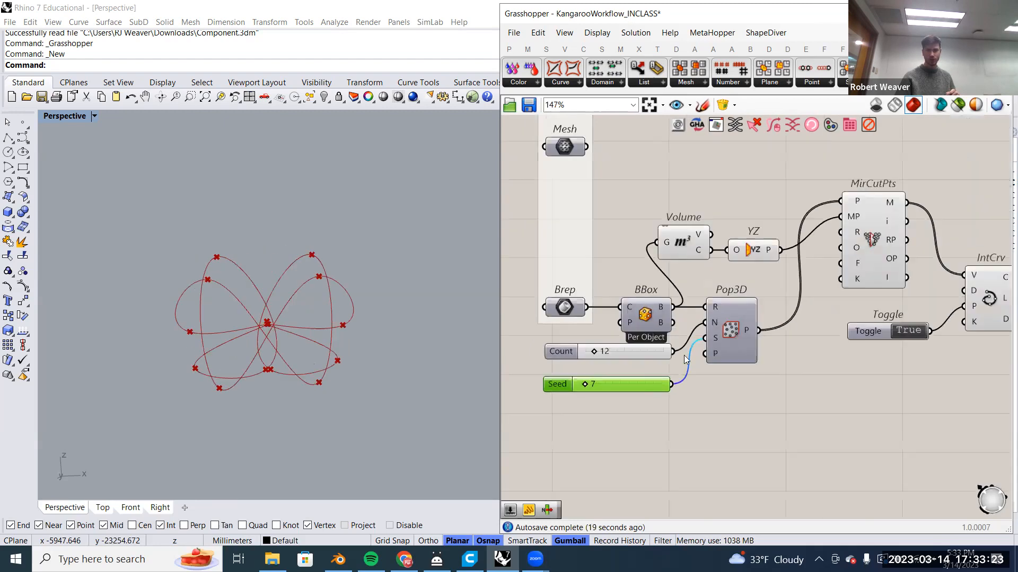
scroll(846, 317, up, 1)
scroll(748, 318, up, 2)
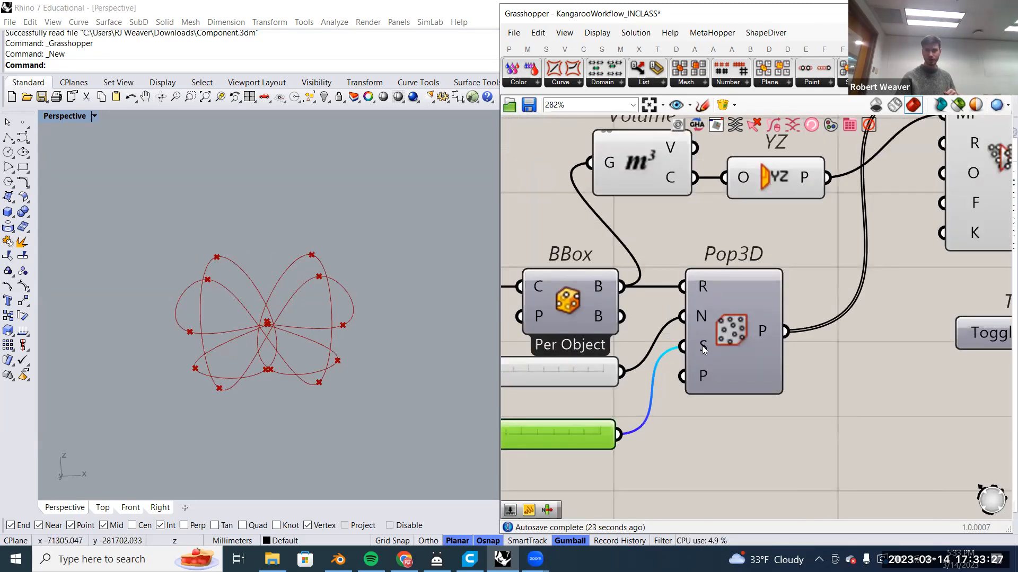
mouse_move(704, 350)
scroll(704, 350, down, 1)
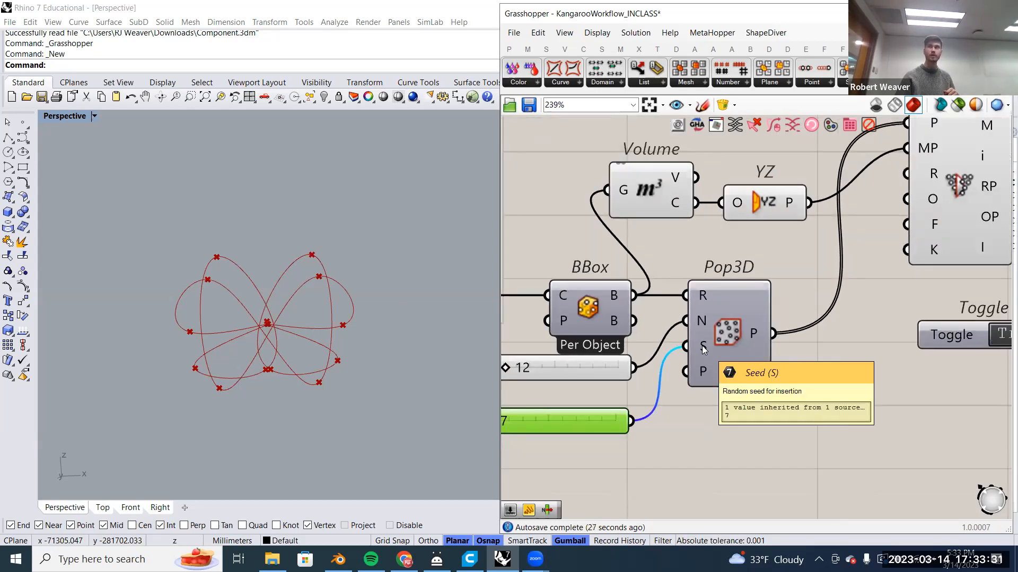
scroll(702, 348, down, 3)
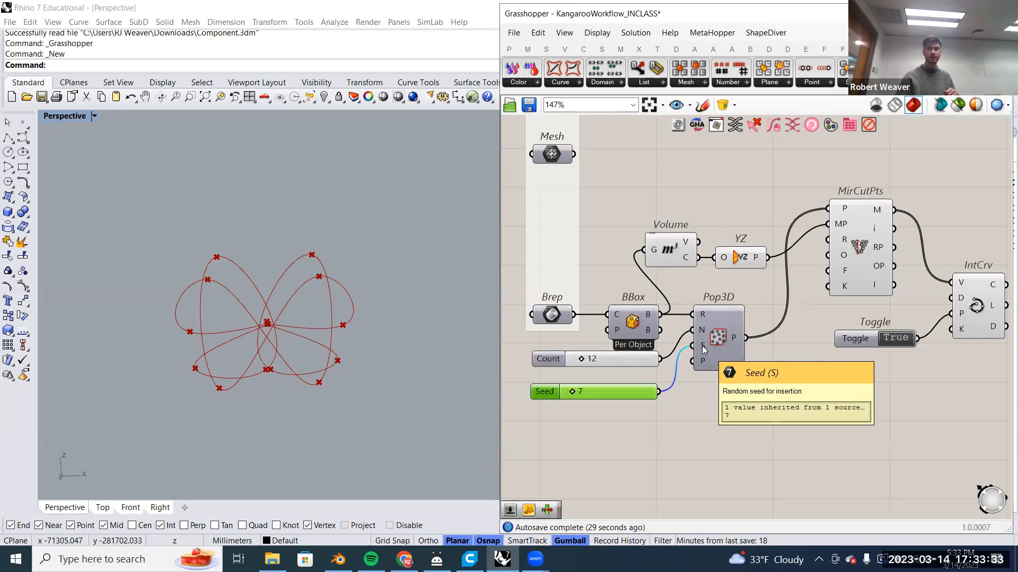
double_click(707, 425)
text(random)
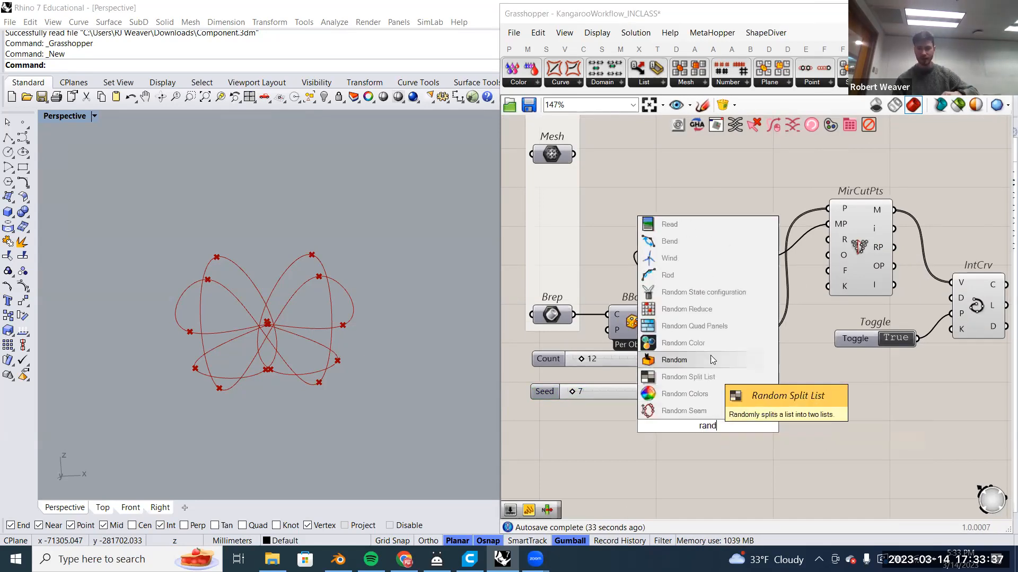
click(708, 357)
mouse_move(710, 442)
mouse_down()
mouse_move(722, 433)
mouse_move(723, 445)
mouse_up()
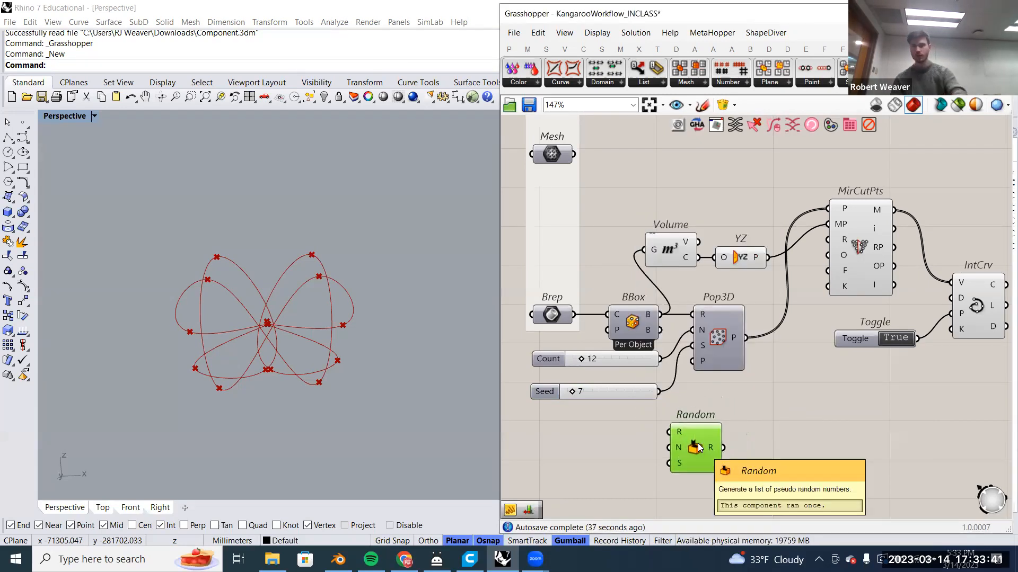
key(Delete)
Examine the closed symmetric curve by highlighting the Interpolate component's output in the Rhino viewport.
scroll(769, 414, down, 2)
right_drag(682, 425, 525, 439)
scroll(767, 366, up, 1)
right_drag(783, 375, 753, 382)
click(731, 356)
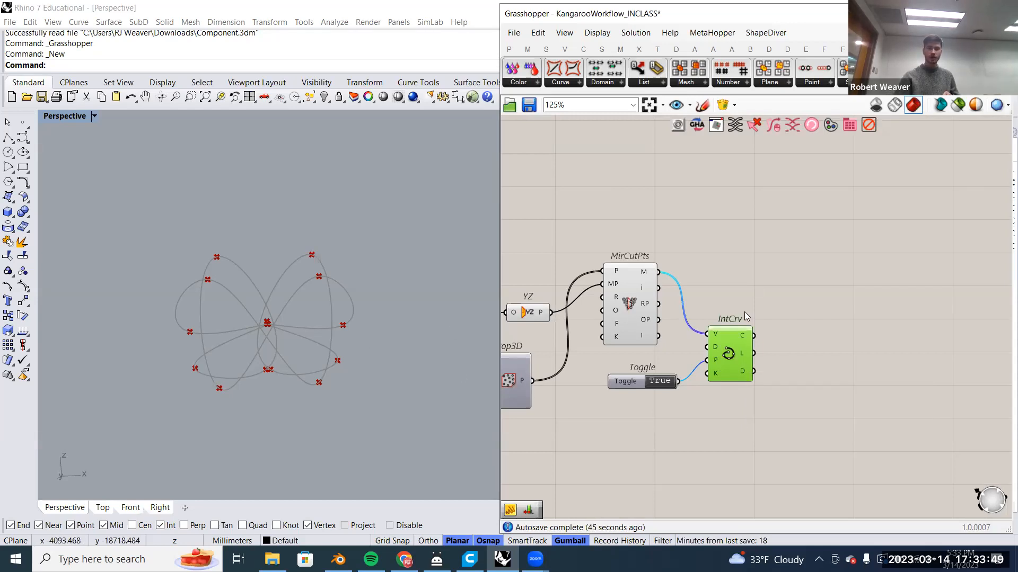
scroll(805, 323, down, 2)
click(837, 326)
scroll(838, 328, down, 2)
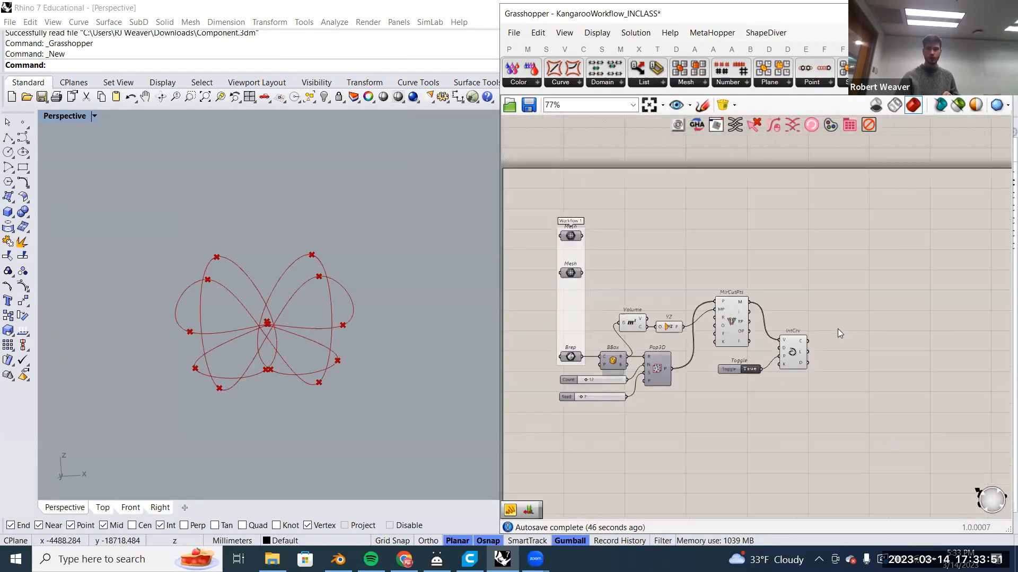
scroll(805, 344, up, 2)
click(789, 352)
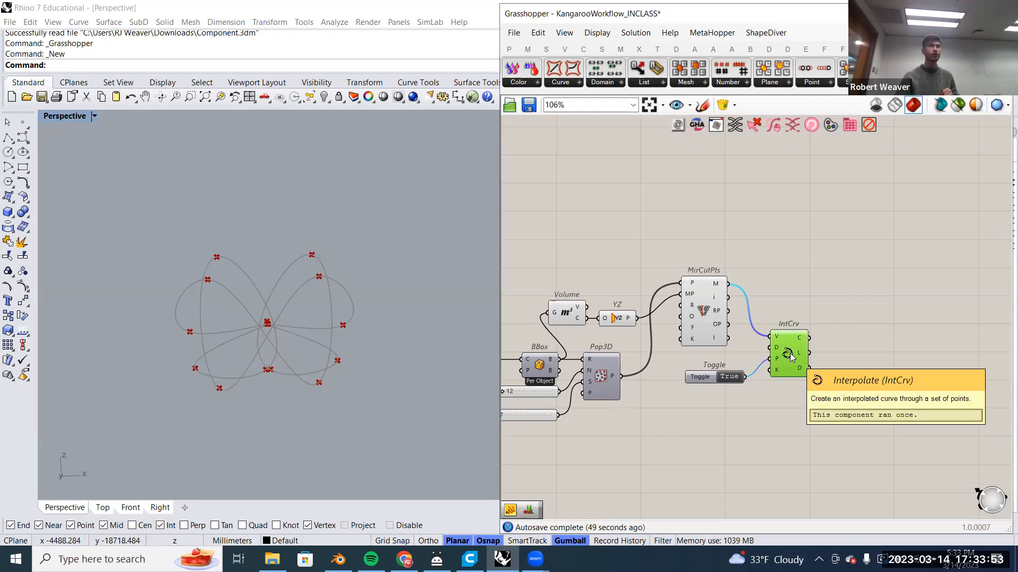
click(822, 352)
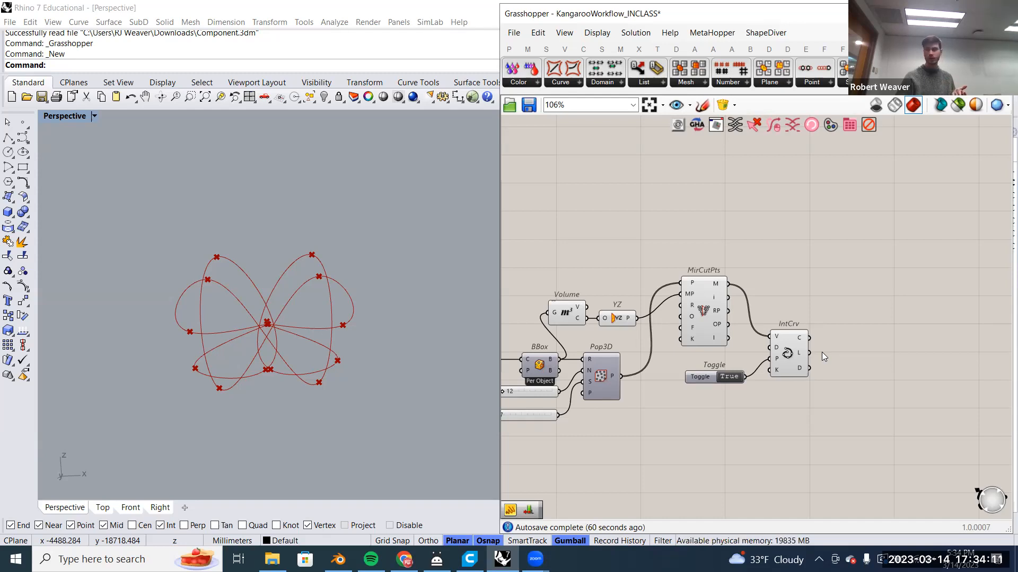
Add a Divide Curve component beside the Interpolate component and connect the interpolated curve (C) to its curve input.
right_drag(824, 358, 754, 355)
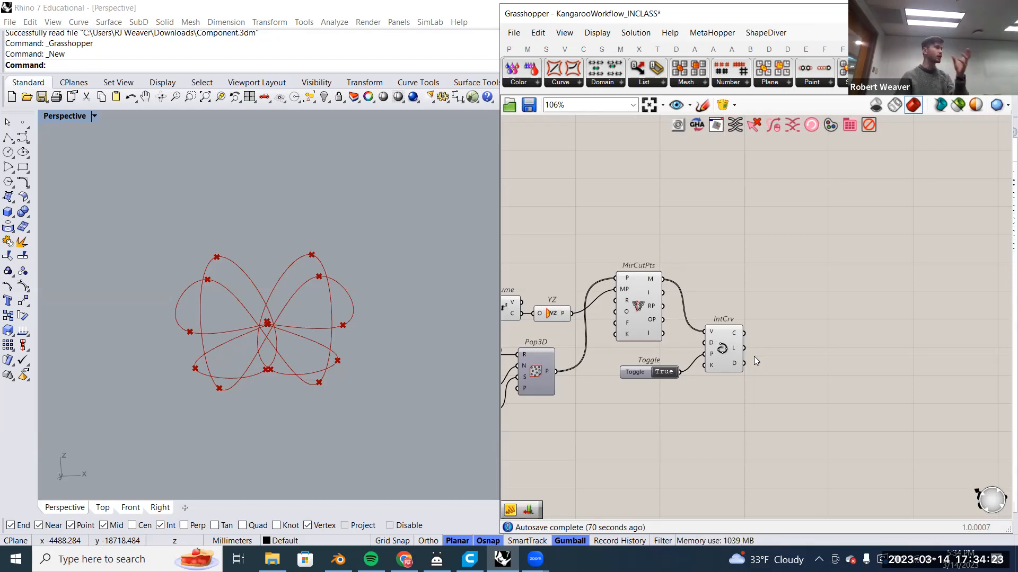
right_drag(754, 356, 707, 345)
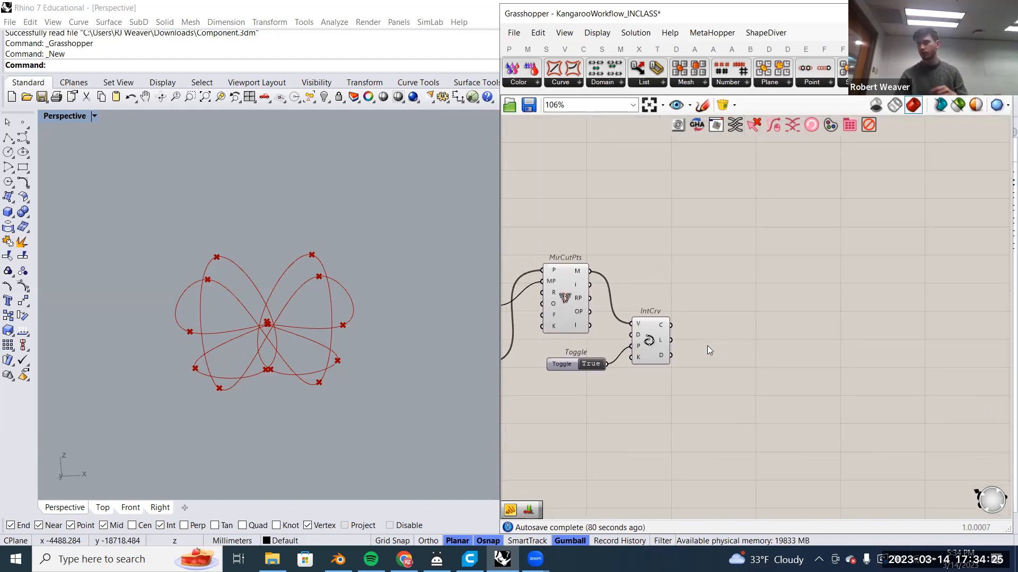
double_click(724, 346)
text(di)
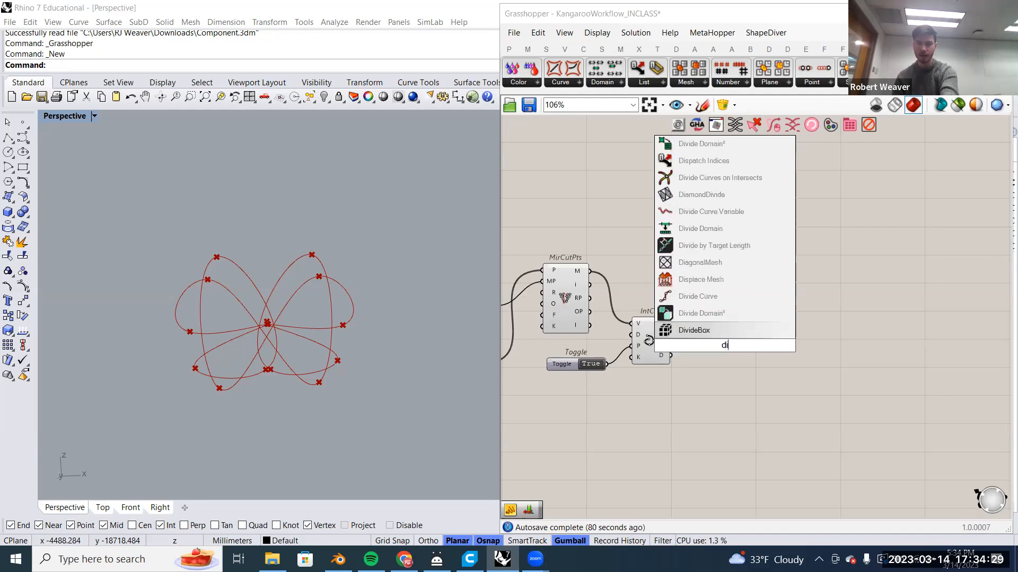
text(vid)
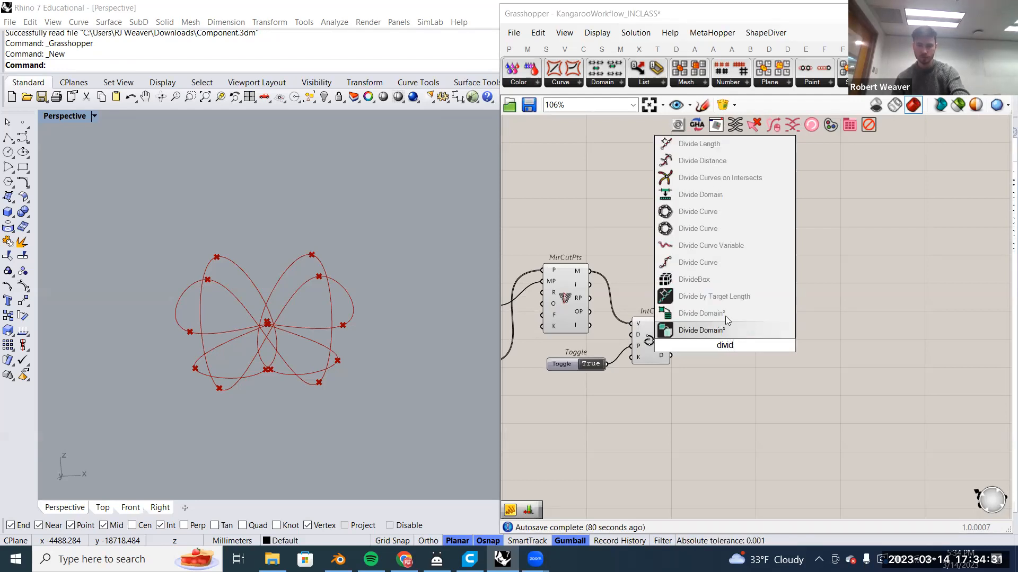
click(734, 264)
scroll(748, 345, up, 3)
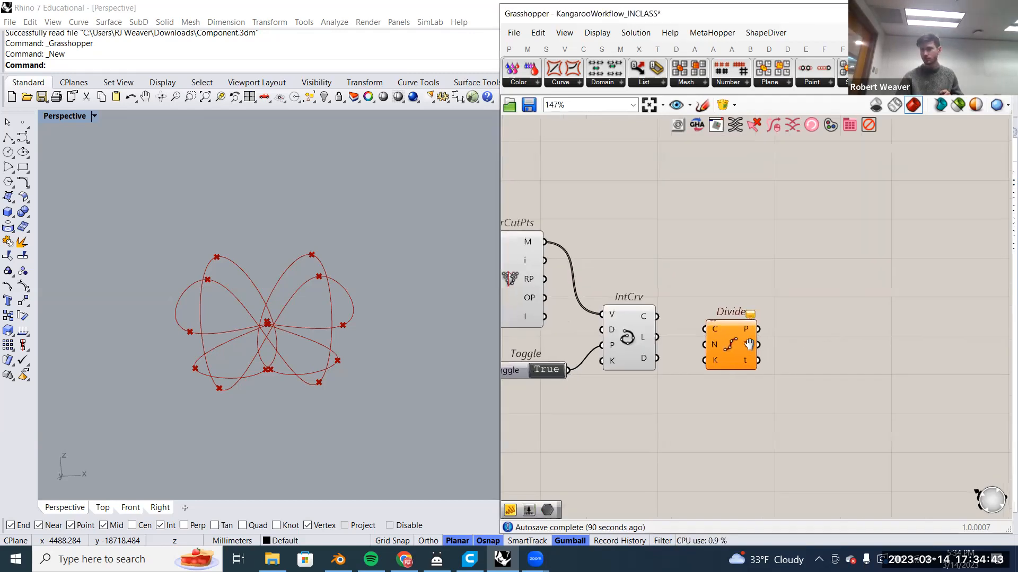
right_drag(749, 344, 763, 319)
drag(680, 292, 726, 293)
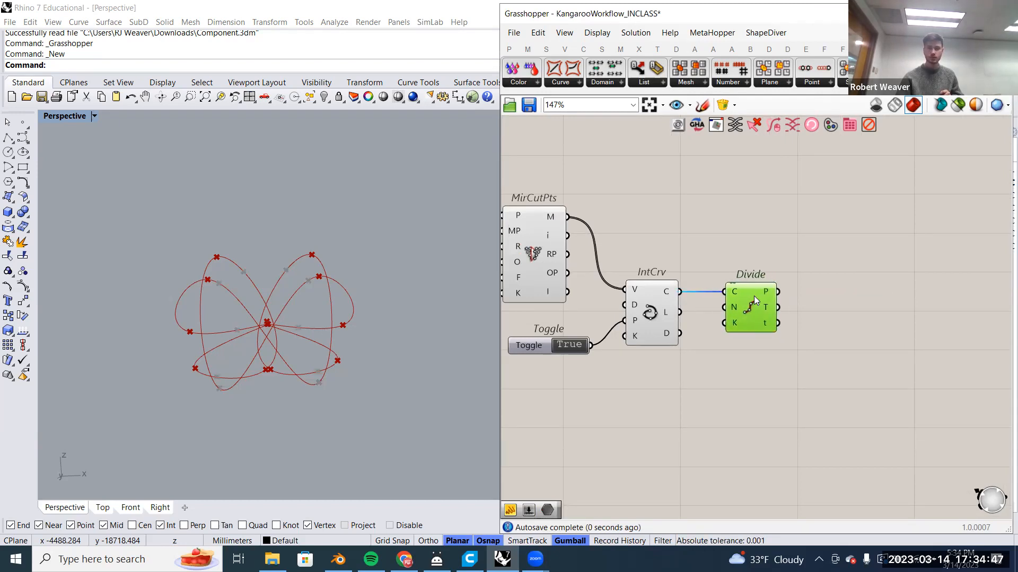
Turn off the preview of the MirCutPts component to hide the mirrored points.
scroll(859, 362, down, 3)
drag(762, 417, 626, 228)
right_click(625, 227)
click(663, 250)
scroll(822, 323, up, 3)
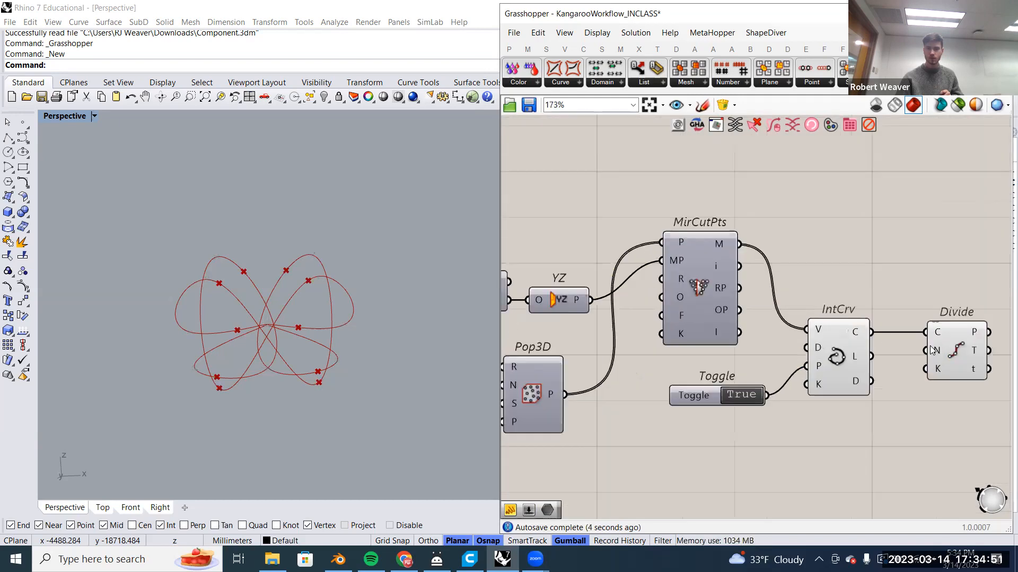
Add a panel containing 200 below the Interpolate component and connect it to the Divide Curve component's count input (N).
right_drag(933, 350, 852, 335)
click(852, 335)
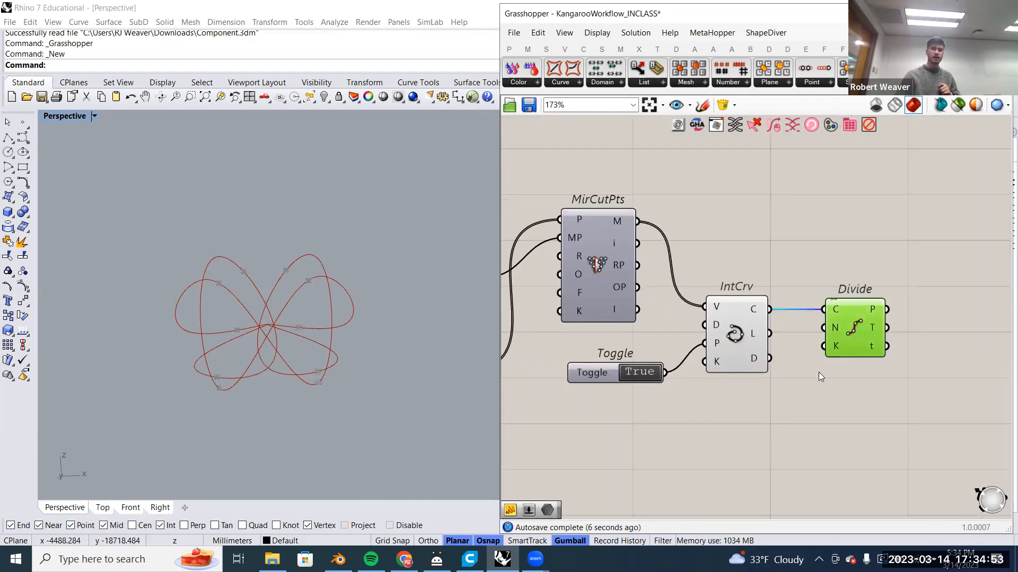
mouse_move(837, 326)
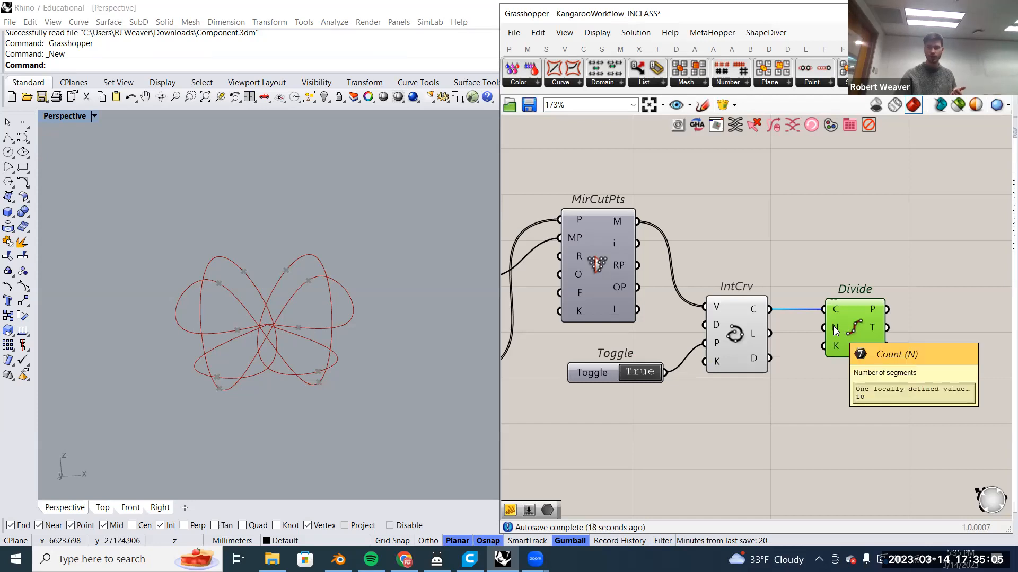
click(760, 431)
double_click(760, 431)
text(//200)
key(Return)
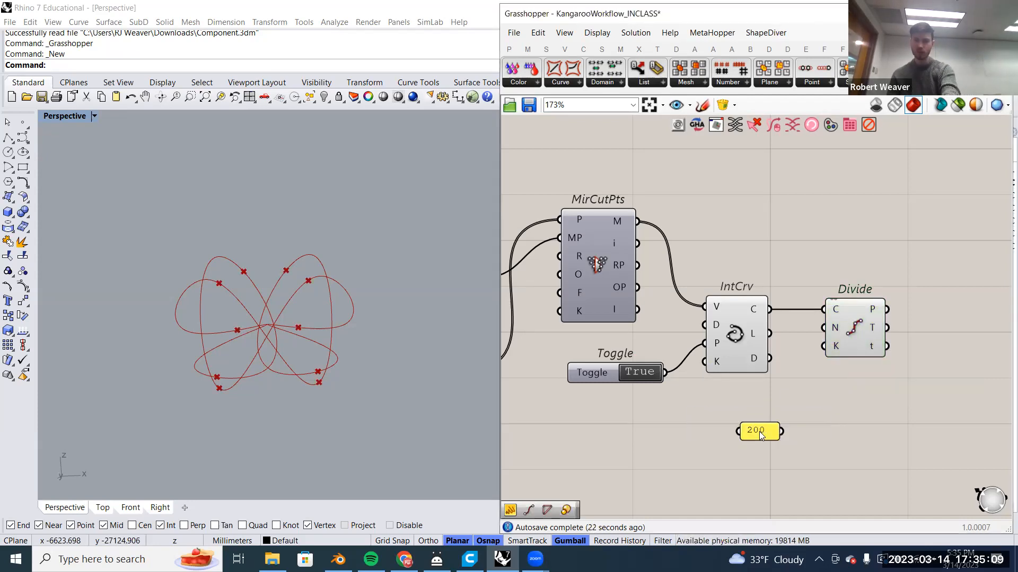
drag(789, 395, 825, 330)
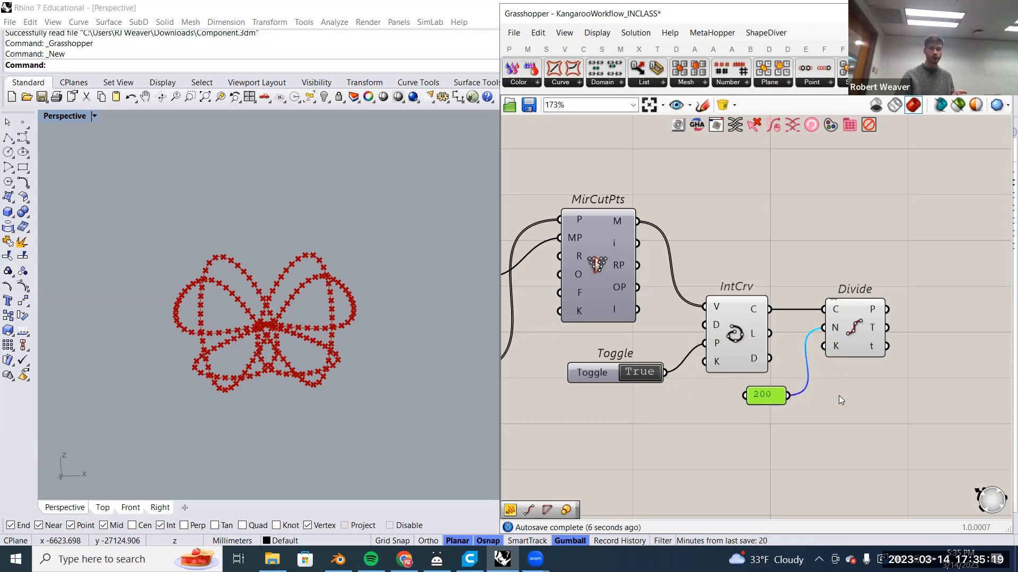
Locate the Panel component among the parameter input components in the component library.
scroll(785, 413, up, 4)
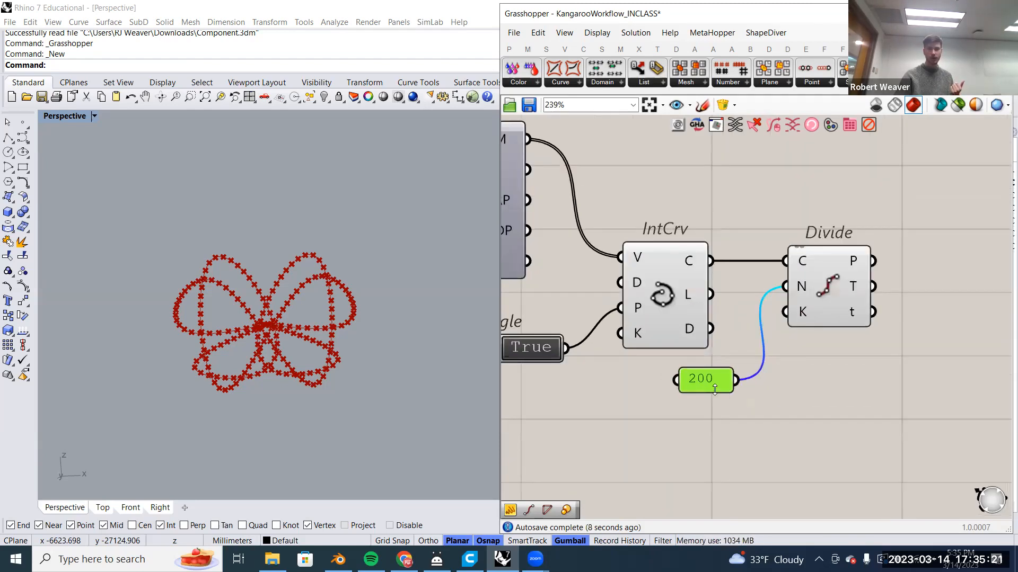
double_click(703, 439)
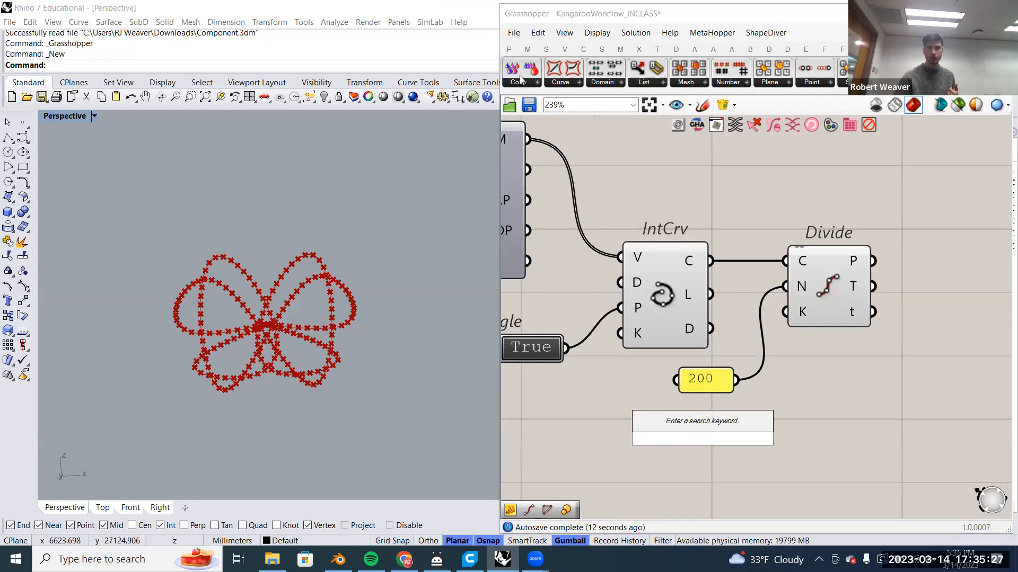
click(509, 49)
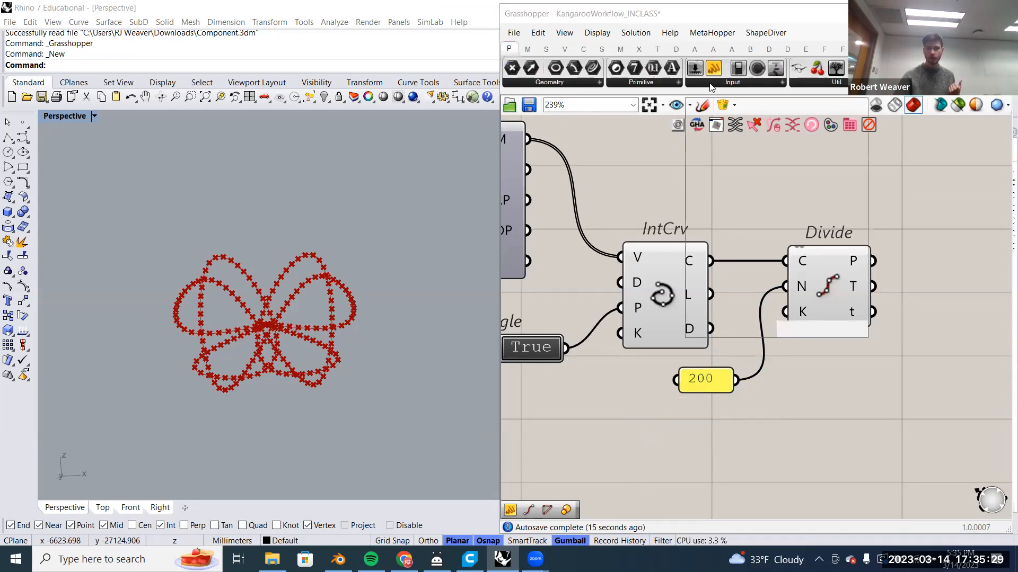
click(709, 83)
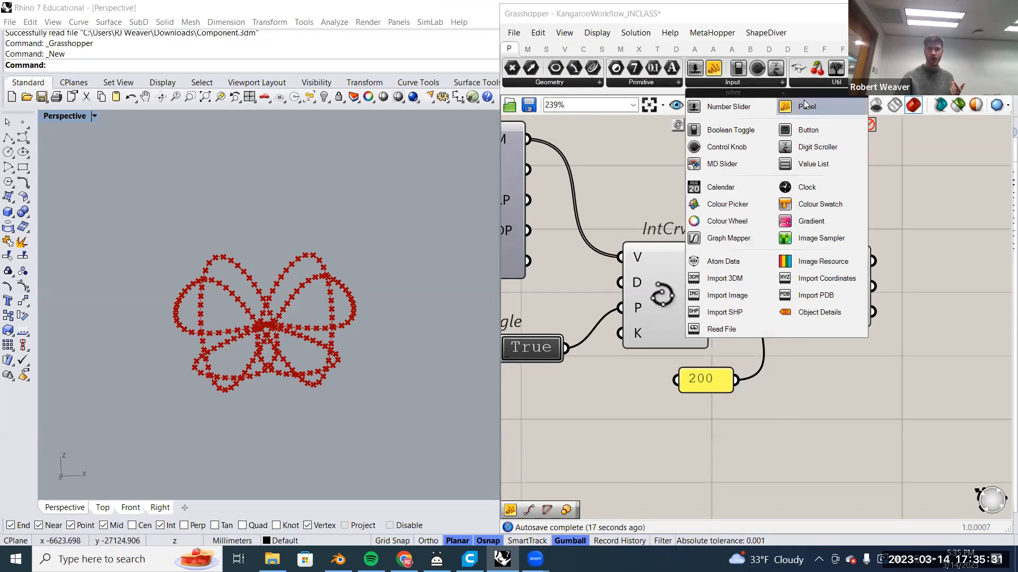
Create a second panel containing 200 below the existing one using the search shorthand //200, and delete it.
double_click(690, 425)
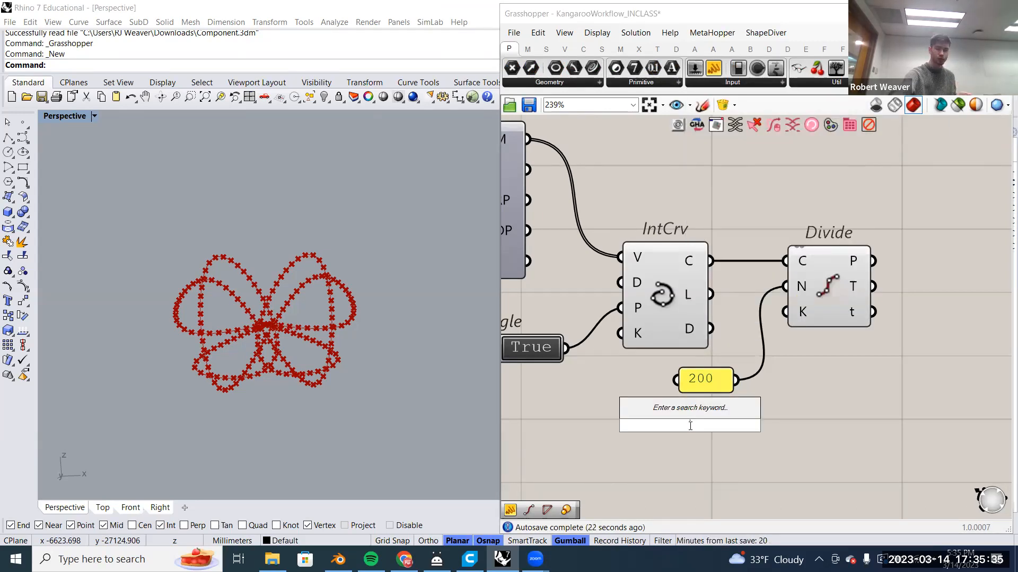
text(//)
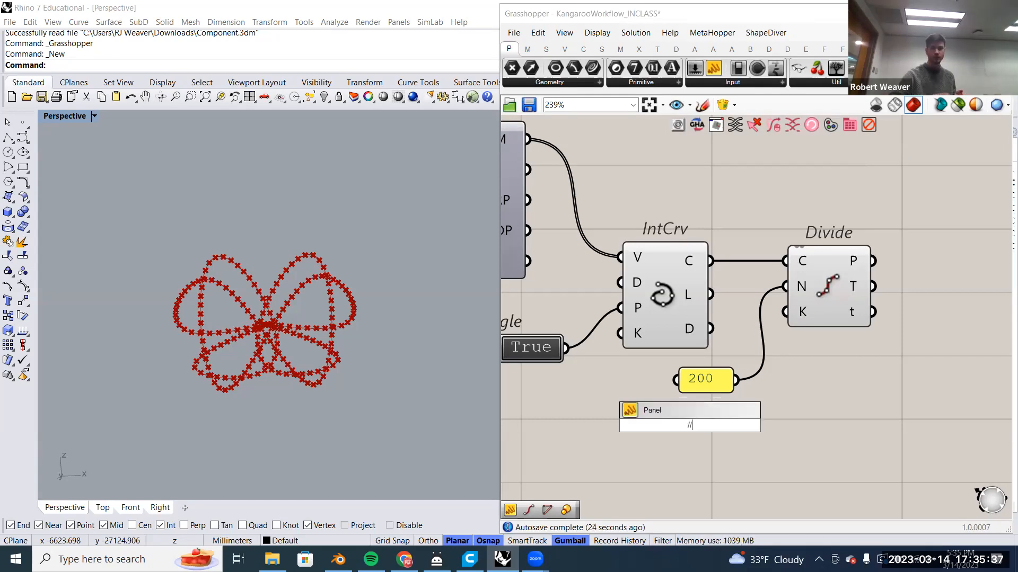
key(Return)
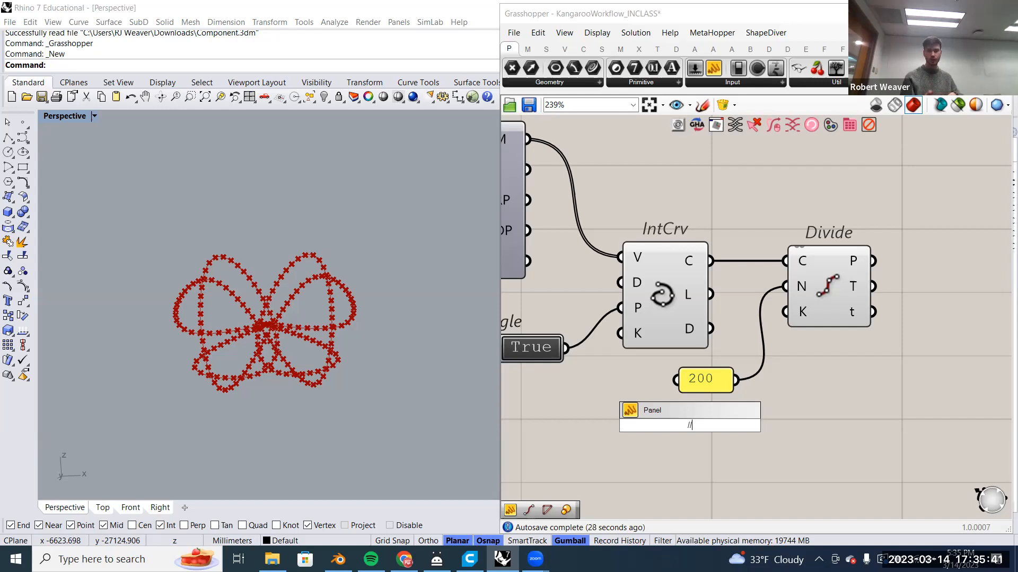
text(200)
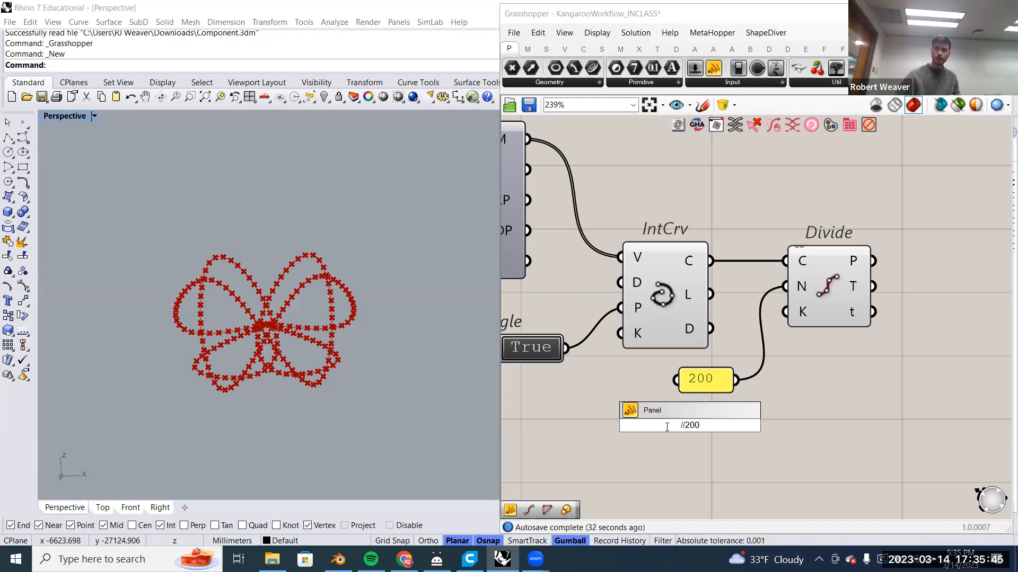
key(Return)
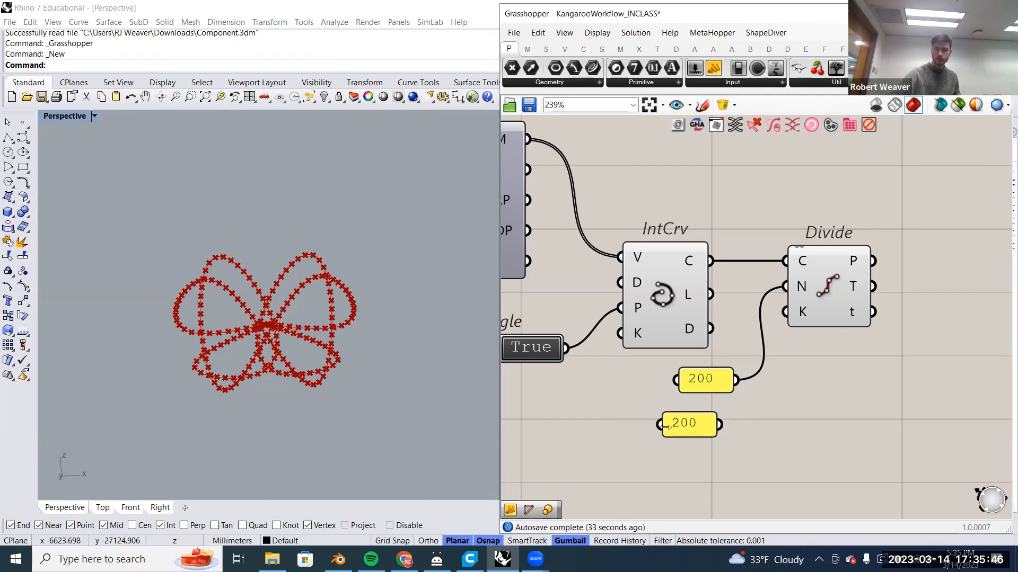
click(693, 434)
key(Delete)
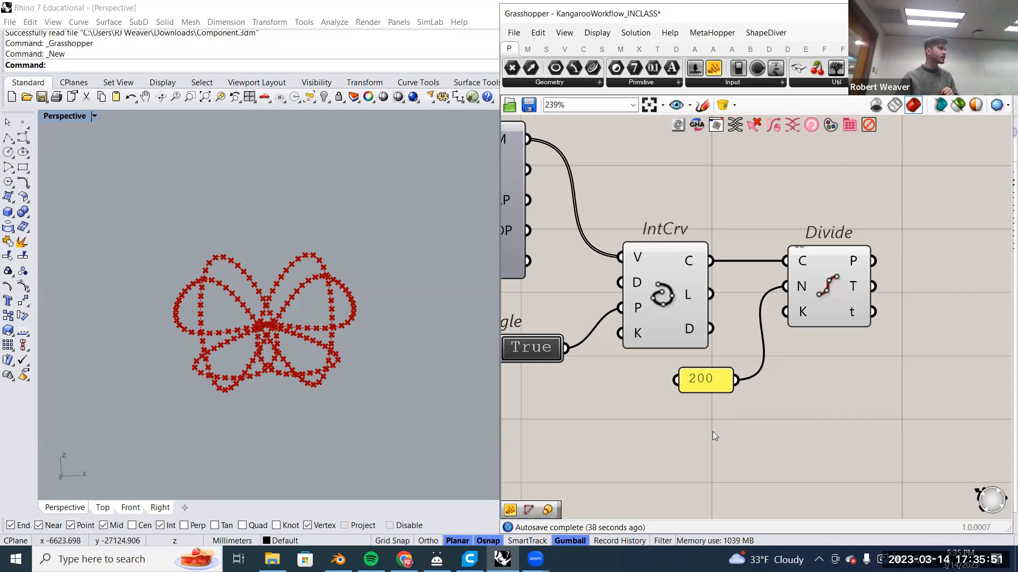
Examine the division points along the curve in the Rhino viewport and the Count and Seed sliders feeding Populate 3D.
right_drag(712, 431, 735, 435)
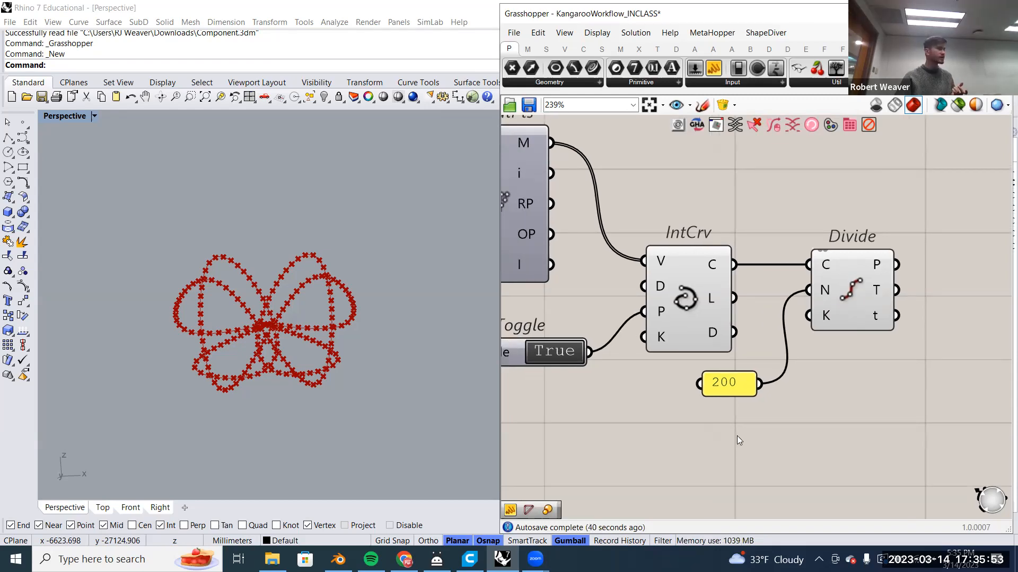
scroll(737, 437, down, 2)
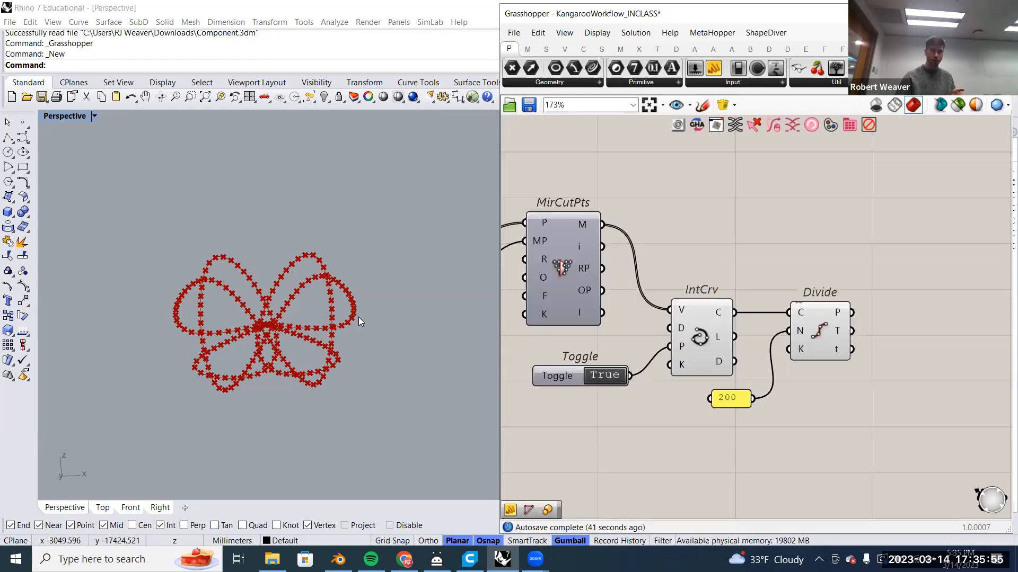
scroll(297, 320, up, 2)
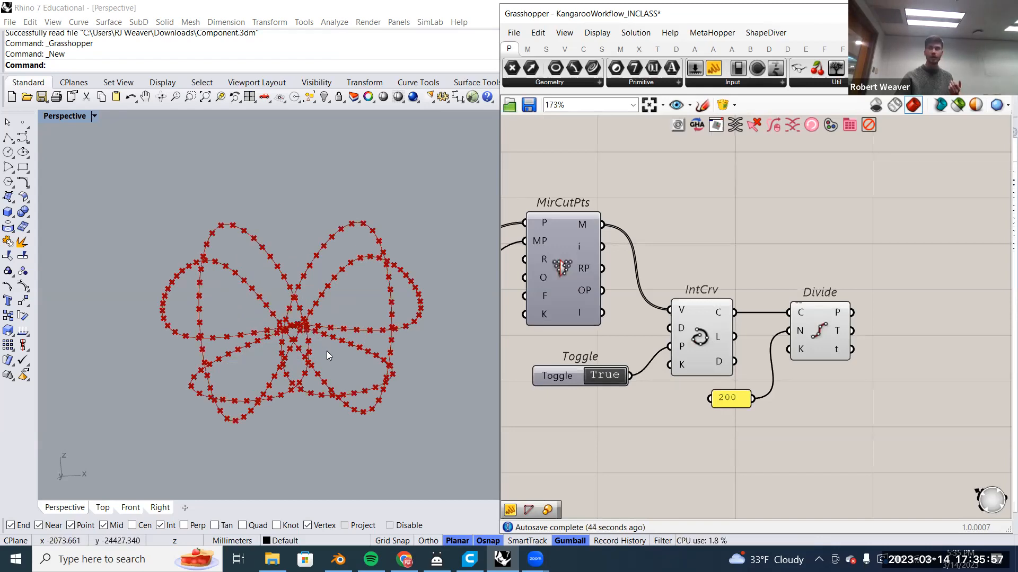
scroll(756, 369, down, 3)
right_drag(626, 392, 750, 395)
scroll(580, 403, up, 3)
drag(684, 366, 681, 373)
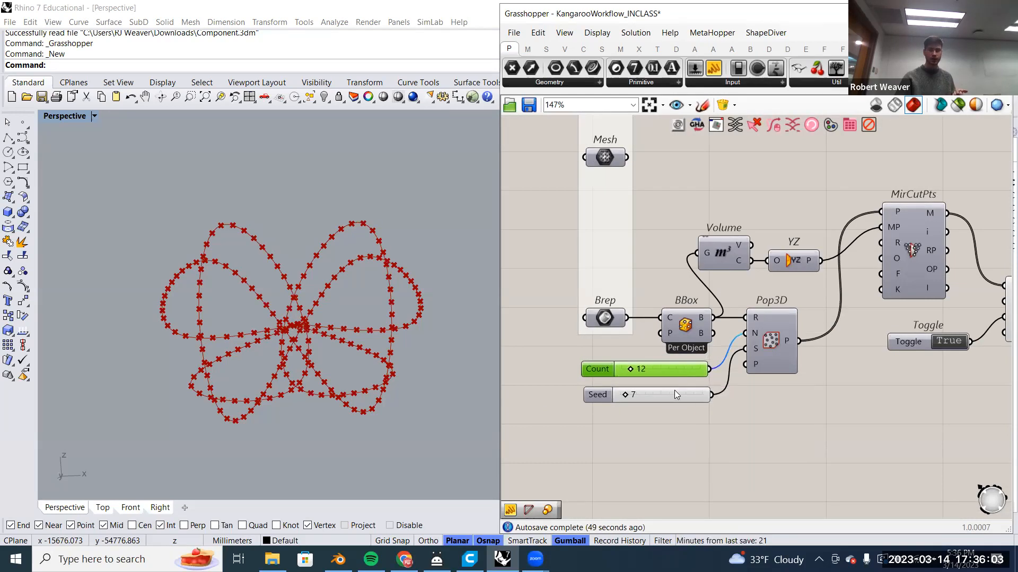
scroll(674, 390, down, 3)
scroll(861, 359, up, 3)
right_drag(893, 377, 790, 378)
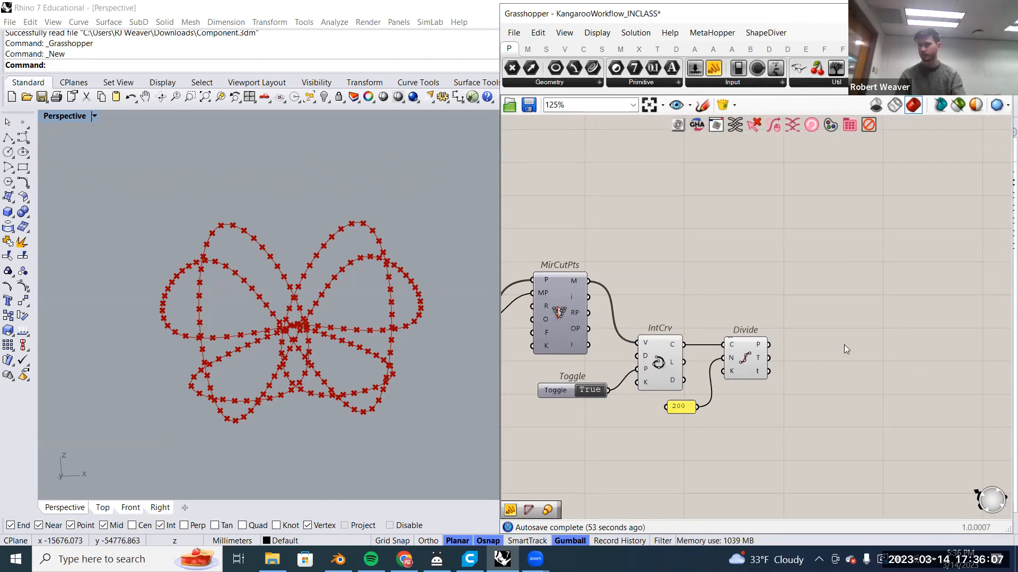
Turn off the preview of the Interpolate component so only the division points are displayed.
click(743, 356)
scroll(742, 355, up, 1)
right_click(704, 354)
click(741, 376)
Add a PolyLine component beside Divide Curve and connect the division points (P) to its vertices input (V).
right_drag(797, 349, 680, 341)
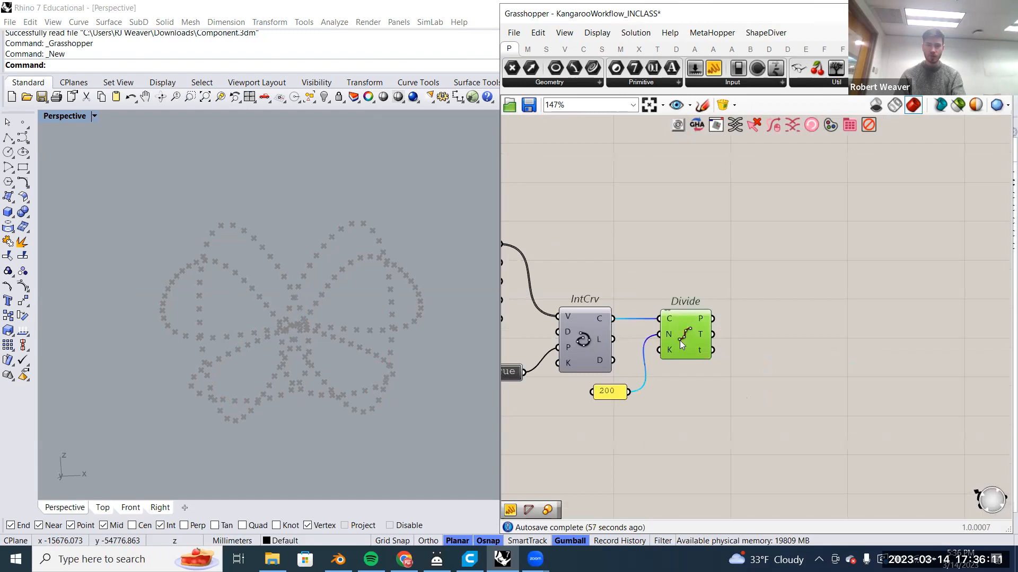
scroll(590, 337, up, 2)
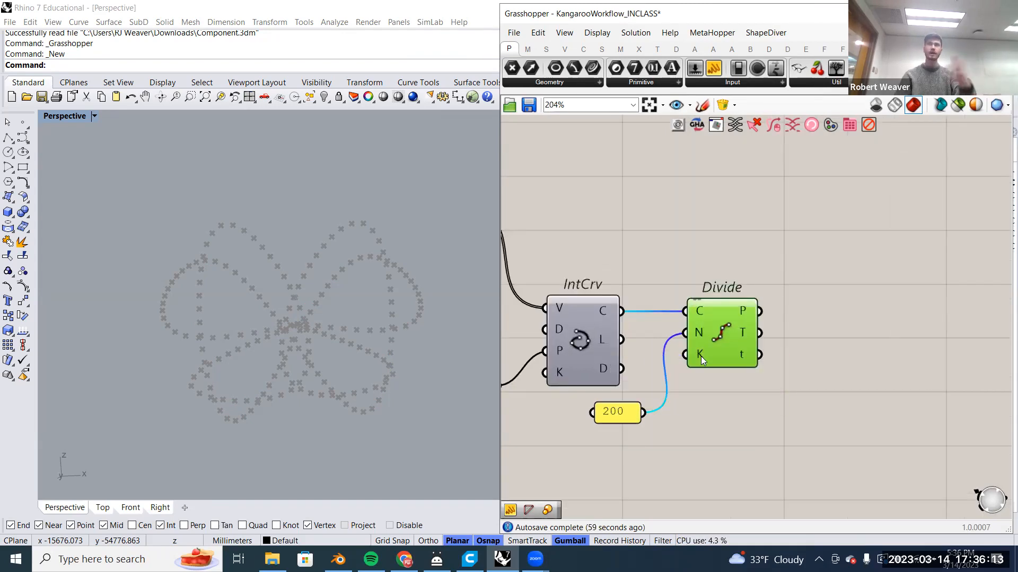
mouse_move(701, 358)
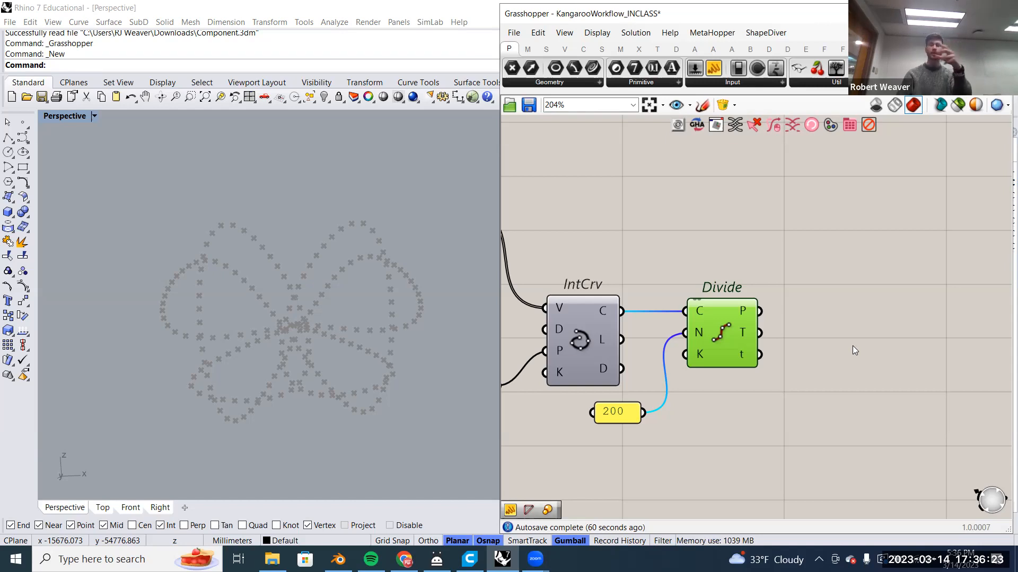
double_click(847, 311)
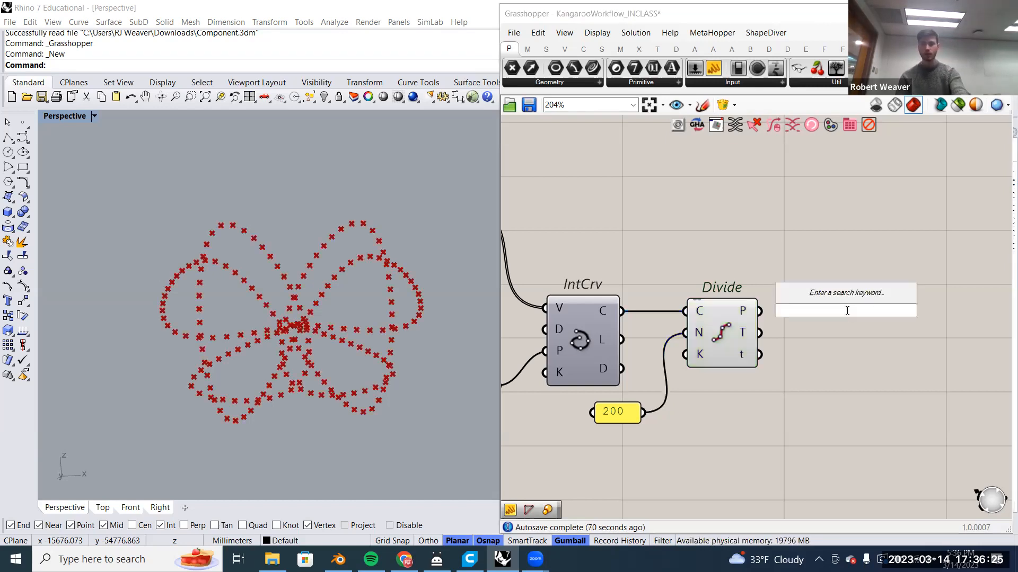
text(poly)
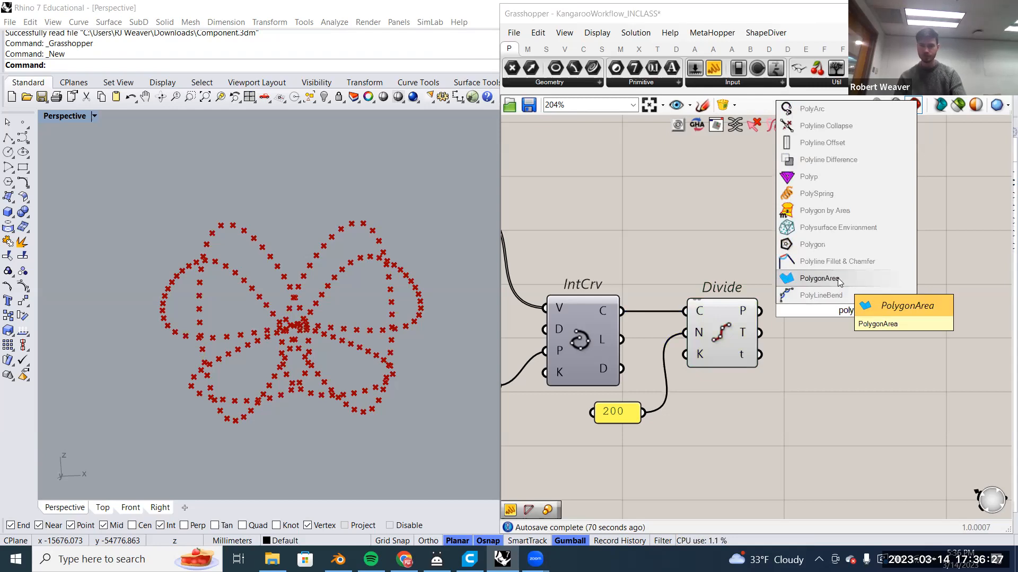
text(li)
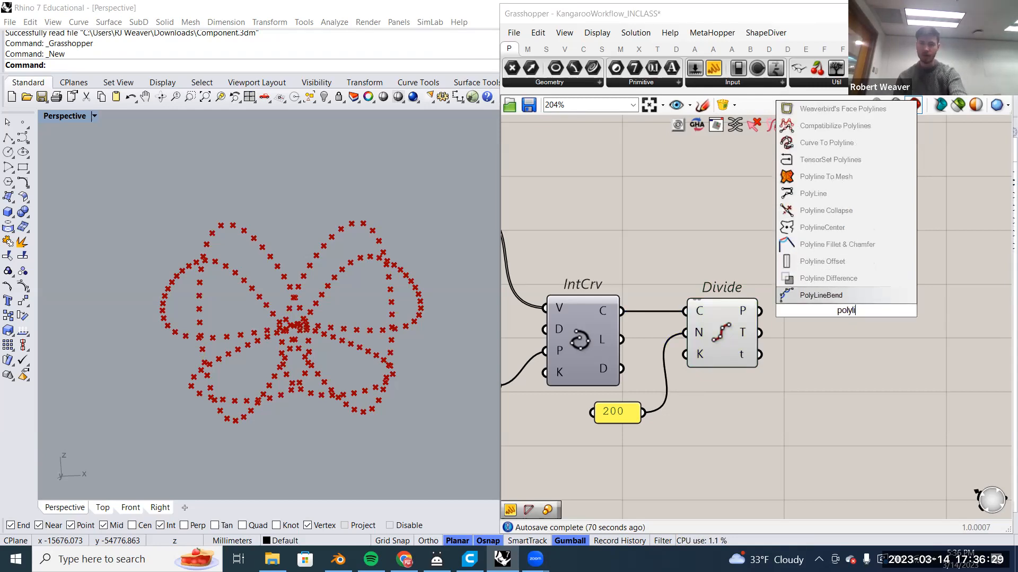
text(ne)
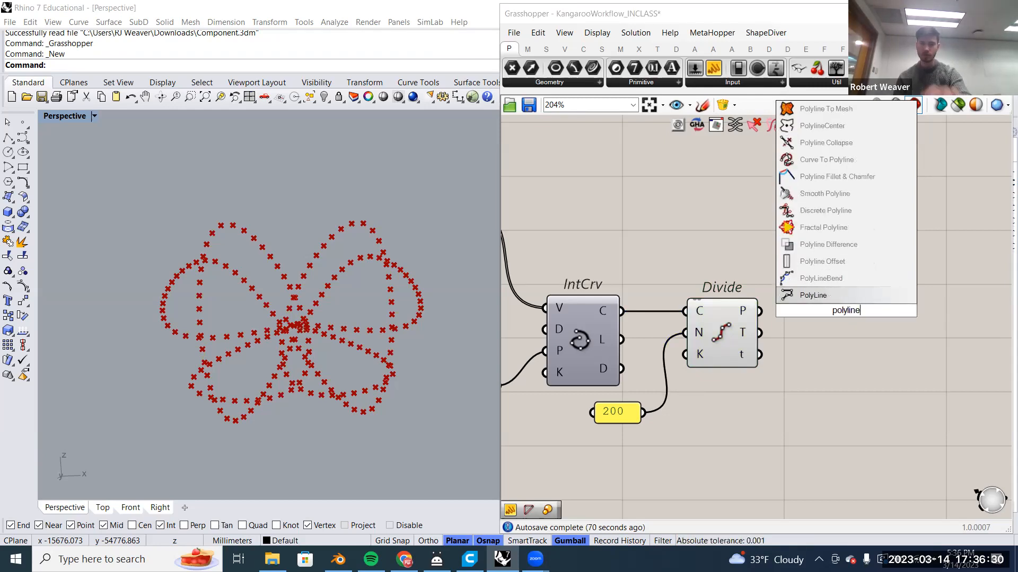
click(876, 295)
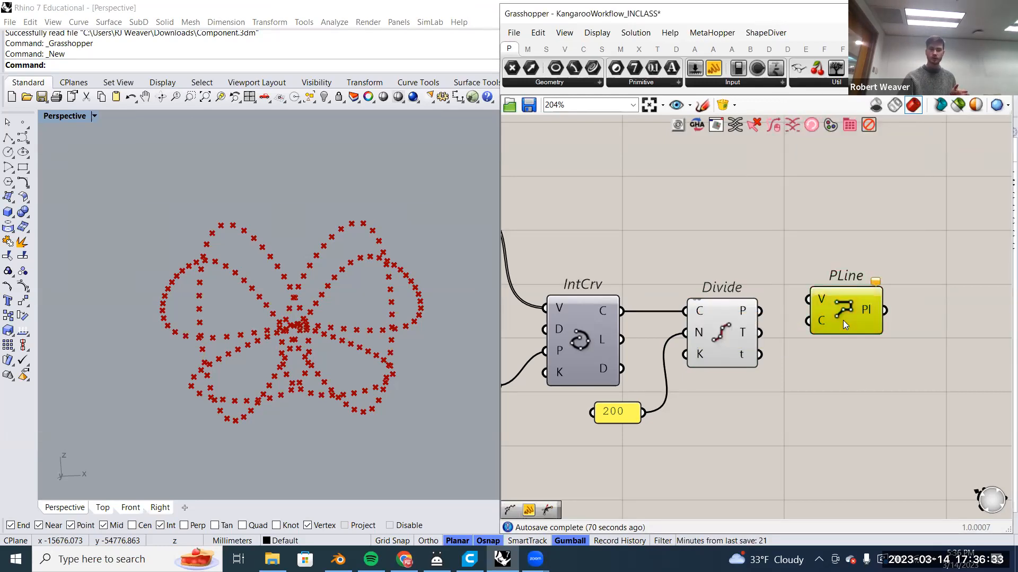
click(843, 320)
drag(761, 312, 819, 312)
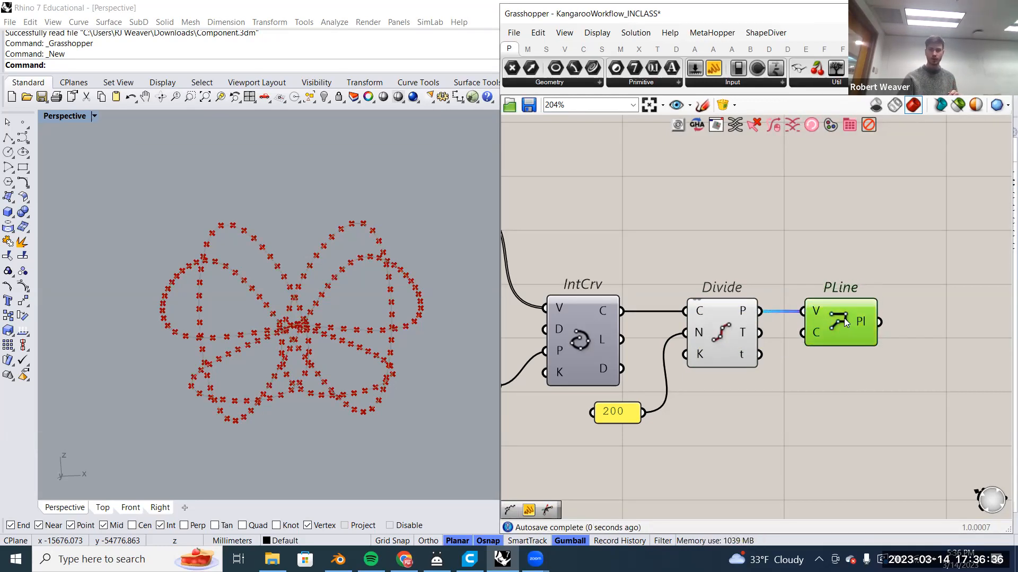
Turn off the preview of the Divide Curve component and inspect the polyline's segments and open end in the Rhino viewport.
right_click(714, 335)
click(748, 357)
scroll(360, 212, up, 5)
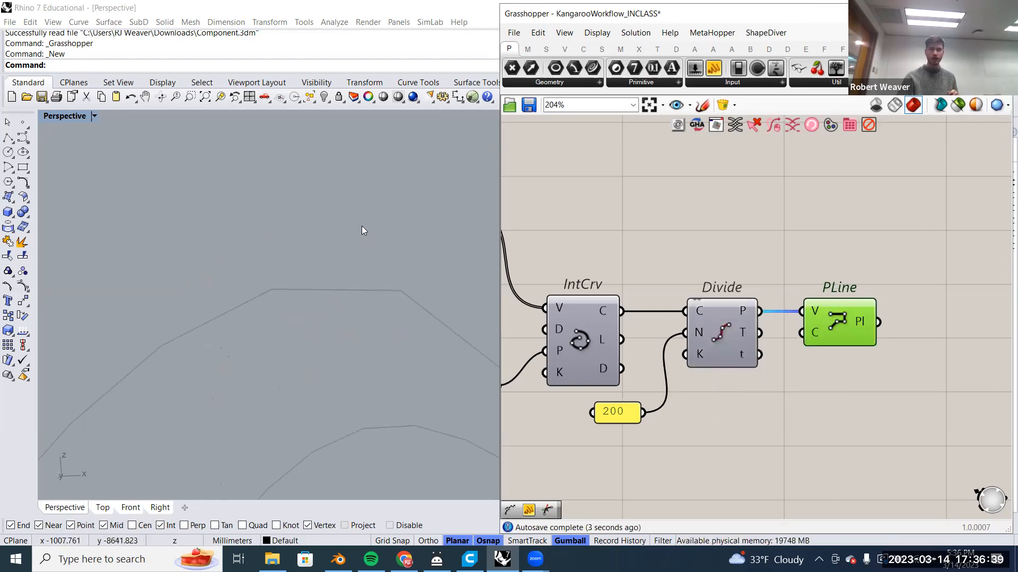
scroll(364, 256, down, 3)
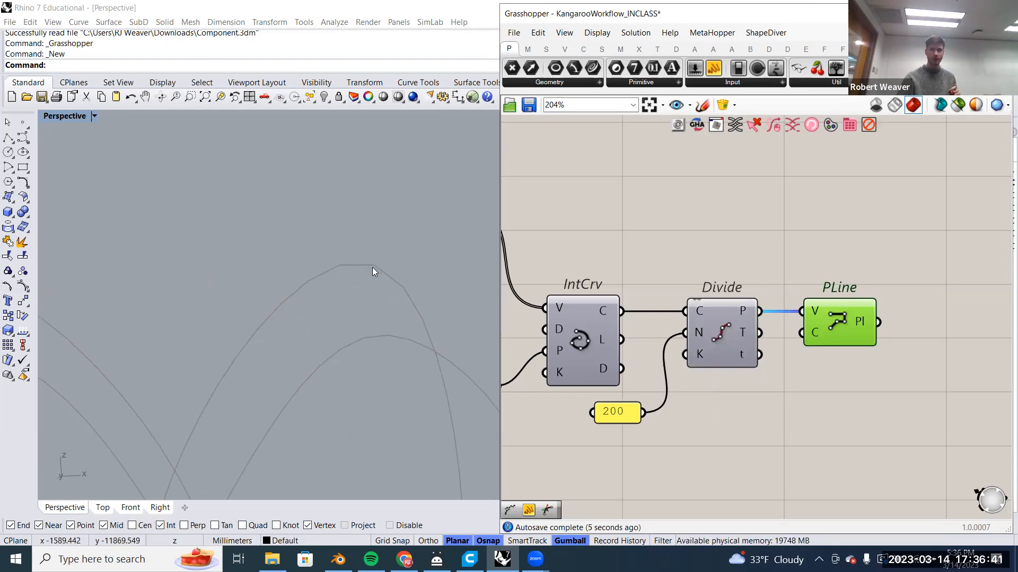
scroll(346, 261, down, 5)
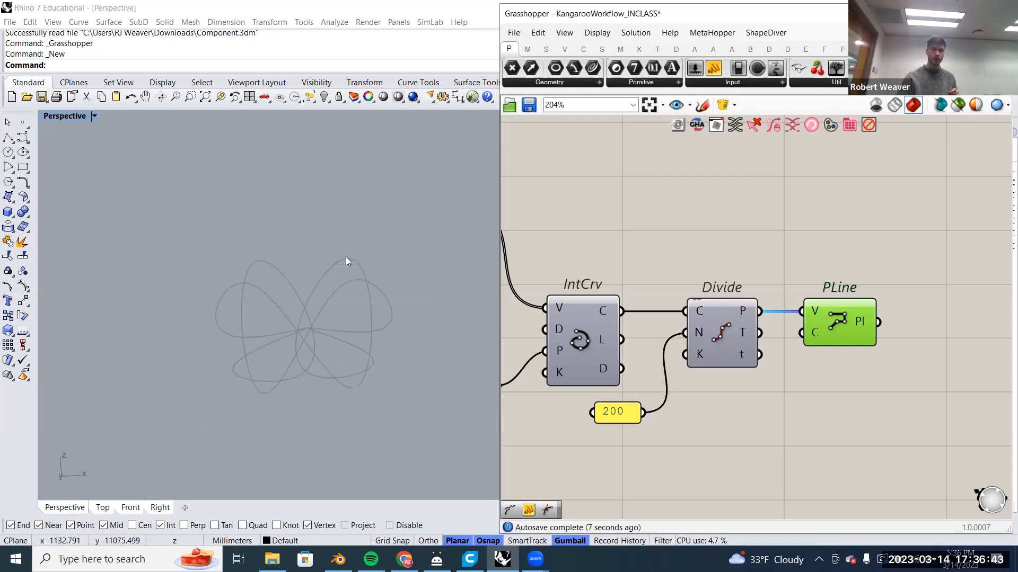
scroll(302, 371, up, 2)
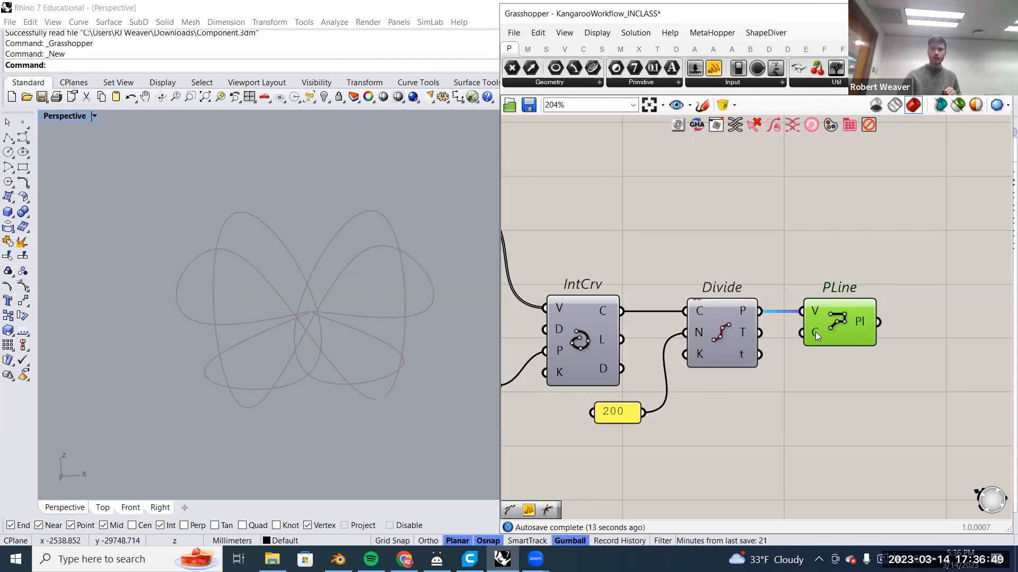
Add a Boolean Toggle set to True below Divide Curve and connect it to the PolyLine component's Closed input (C).
mouse_move(815, 332)
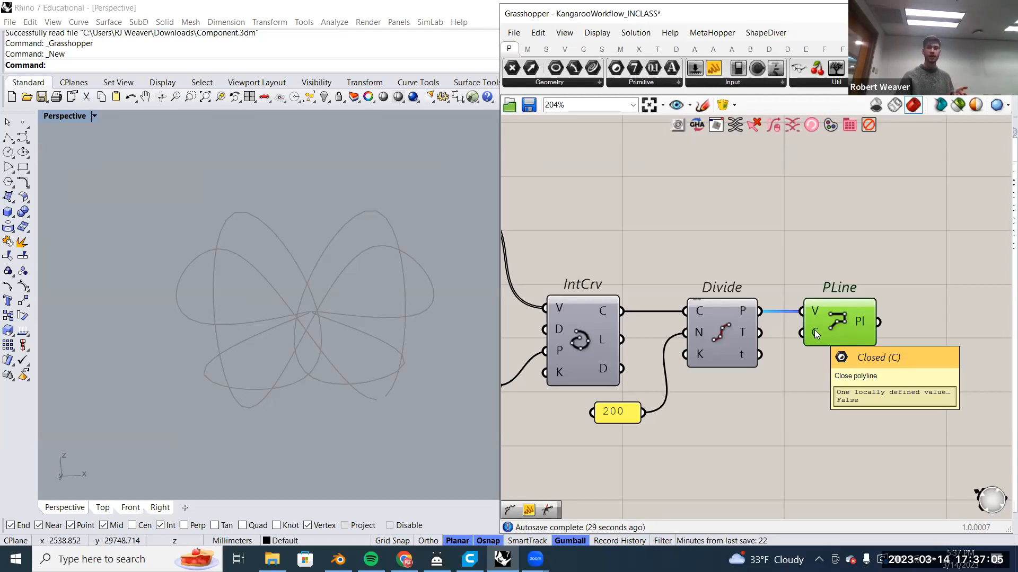
double_click(799, 404)
text(toggle)
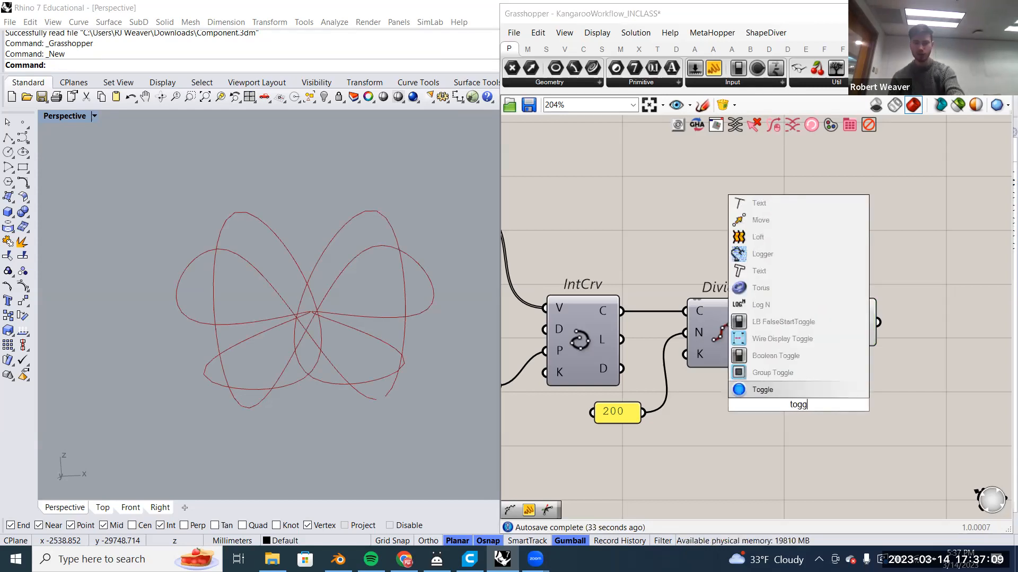
click(769, 356)
drag(768, 407, 716, 414)
click(789, 414)
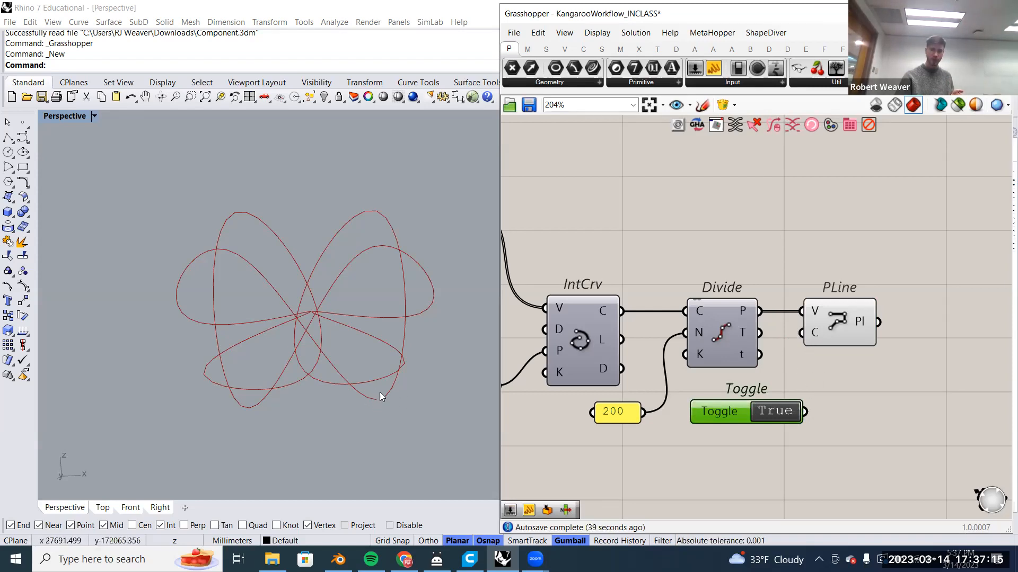
drag(806, 412, 801, 333)
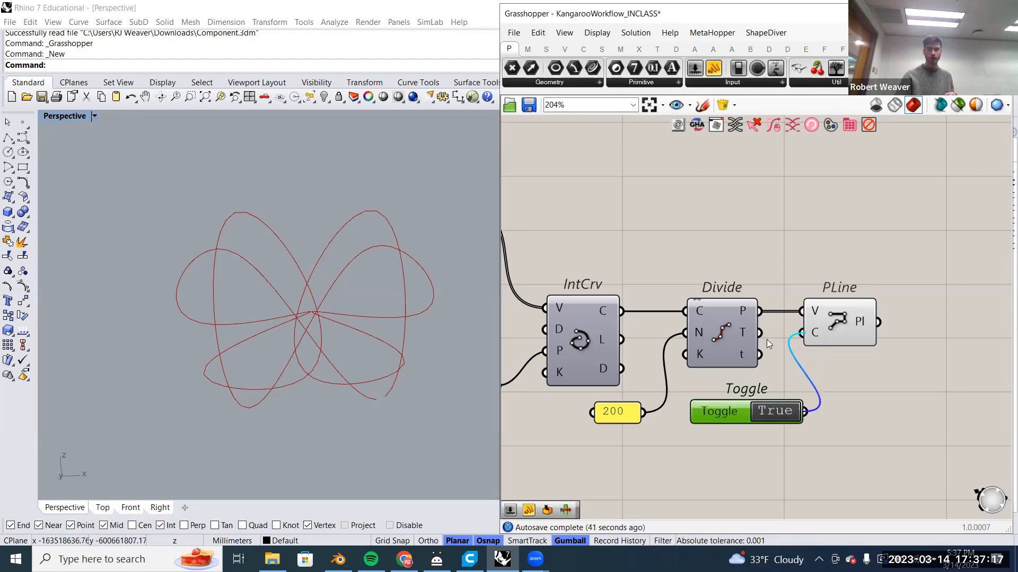
click(843, 343)
click(882, 395)
scroll(778, 391, down, 2)
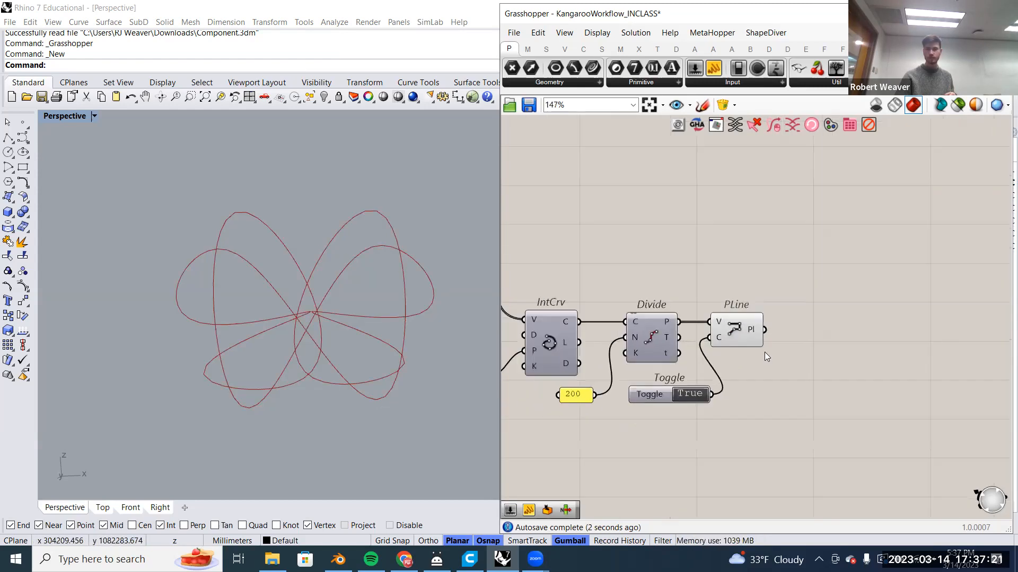
right_drag(715, 367, 670, 370)
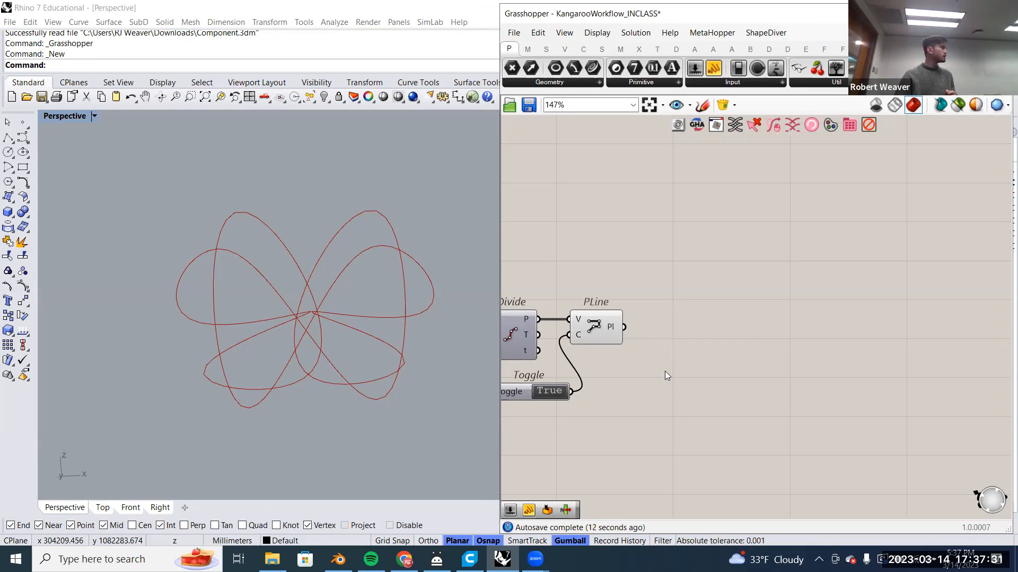
right_drag(670, 364, 635, 305)
click(515, 293)
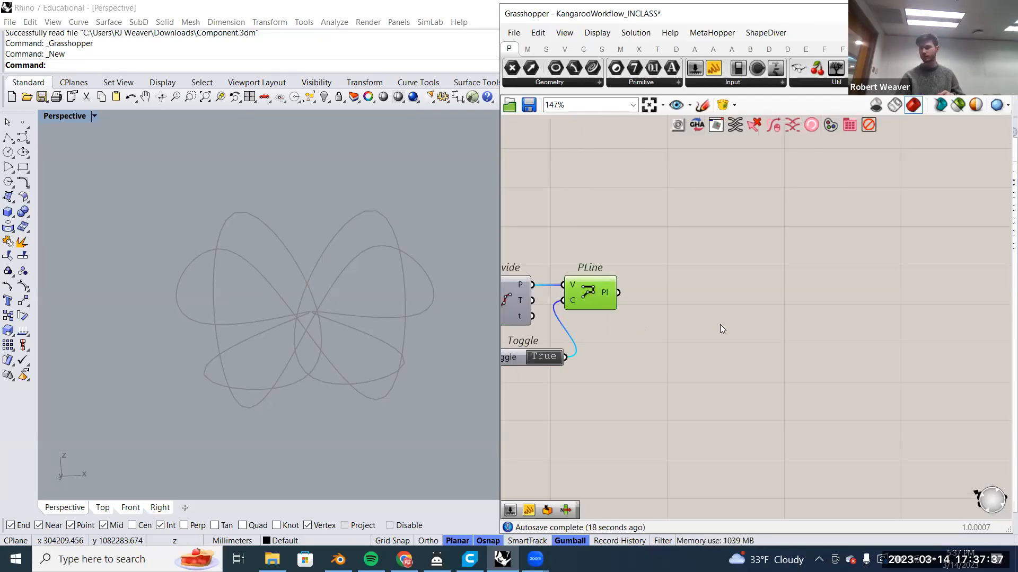
Group all the components from the curve setup through PolyLine, leaving the input parameters outside the group.
scroll(592, 311, down, 6)
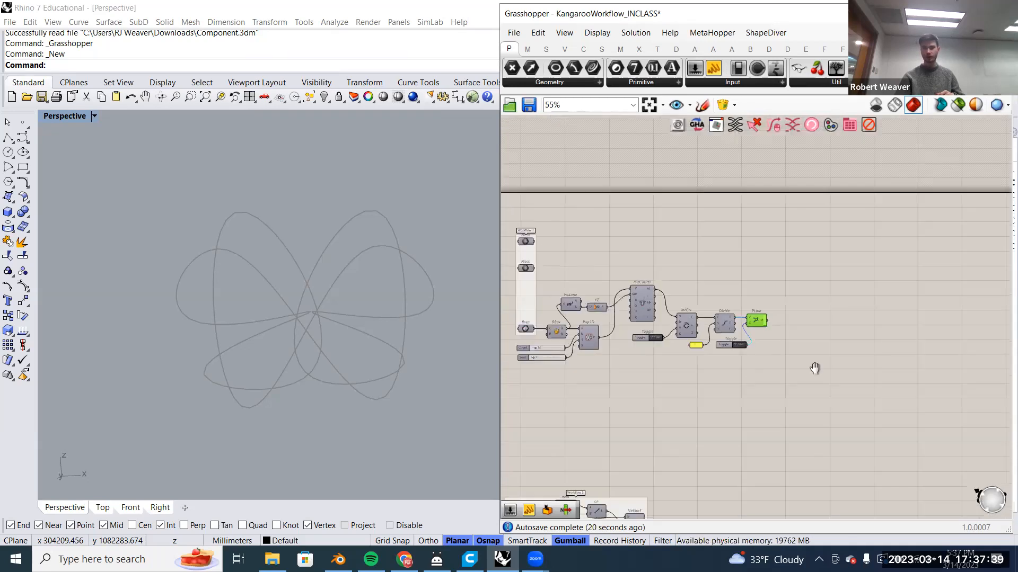
drag(646, 313, 583, 271)
right_click(643, 233)
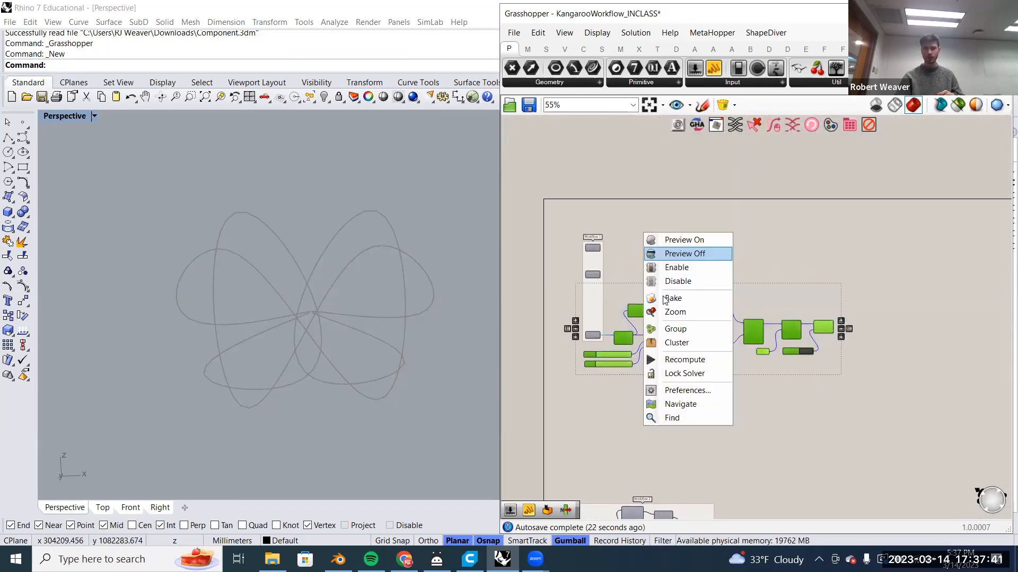
click(676, 333)
right_drag(769, 288, 696, 284)
drag(720, 289, 764, 293)
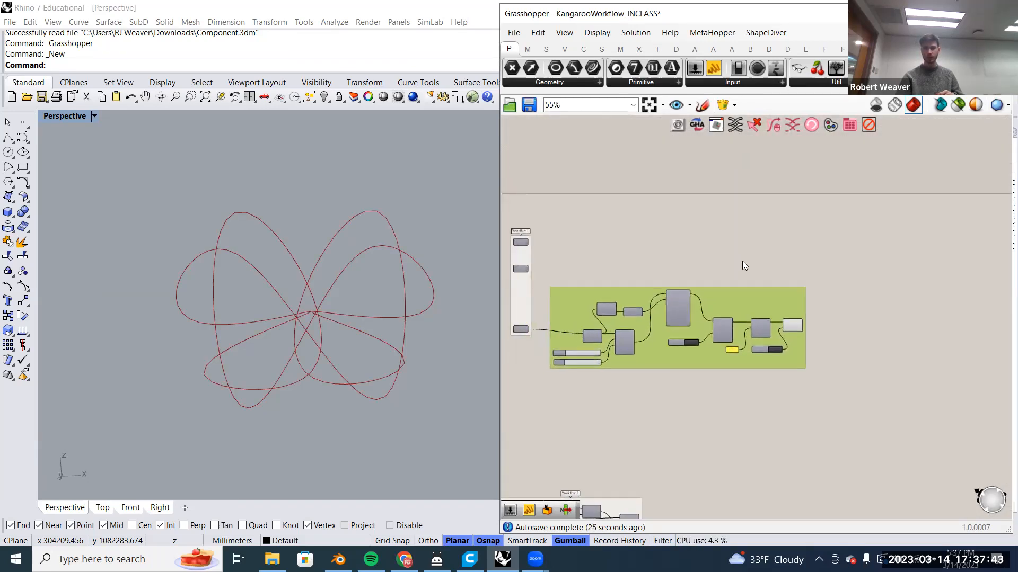
click(742, 261)
Add a Kangaroo StepSolver component on the empty canvas beside the grouped PolyLine component.
scroll(794, 327, up, 1)
scroll(794, 328, up, 6)
click(791, 322)
right_drag(841, 352, 657, 322)
scroll(692, 343, down, 2)
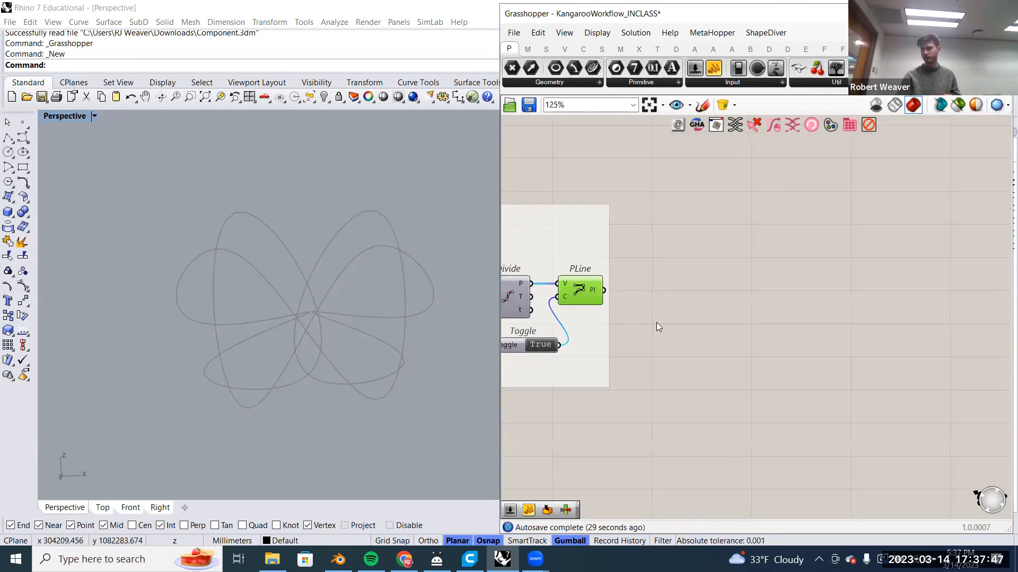
right_drag(777, 355, 695, 354)
scroll(695, 352, down, 2)
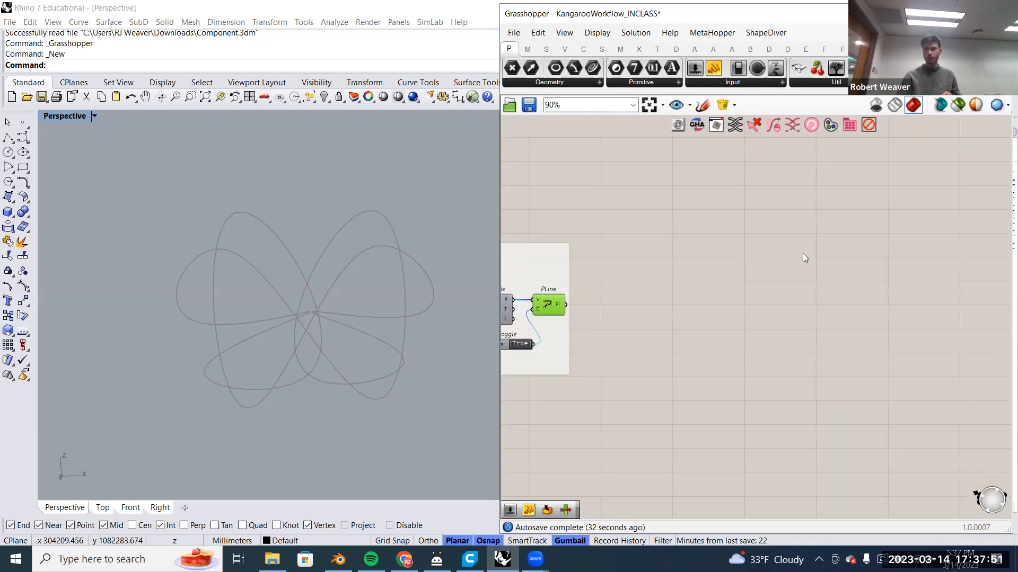
right_drag(802, 254, 780, 252)
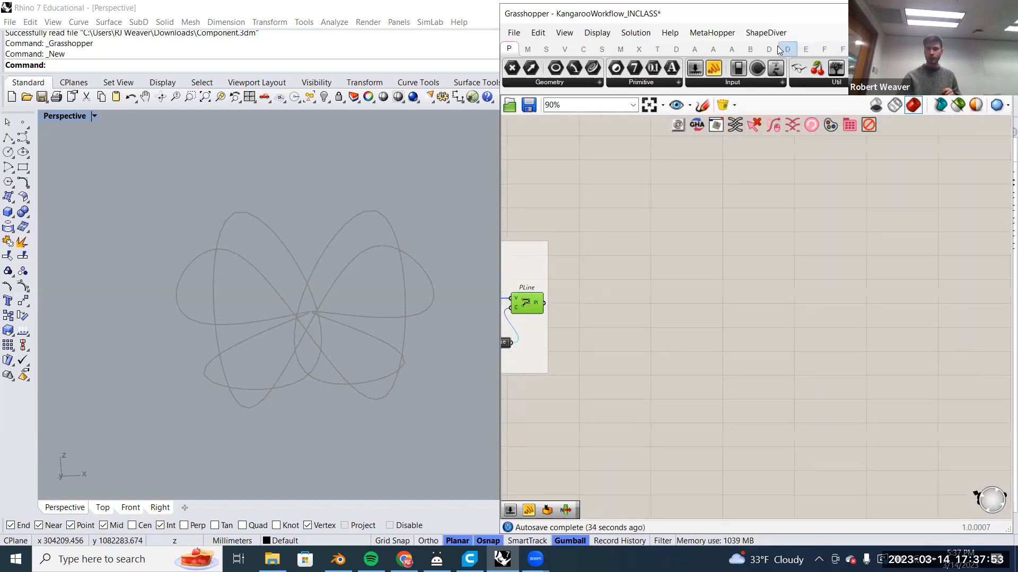
click(780, 49)
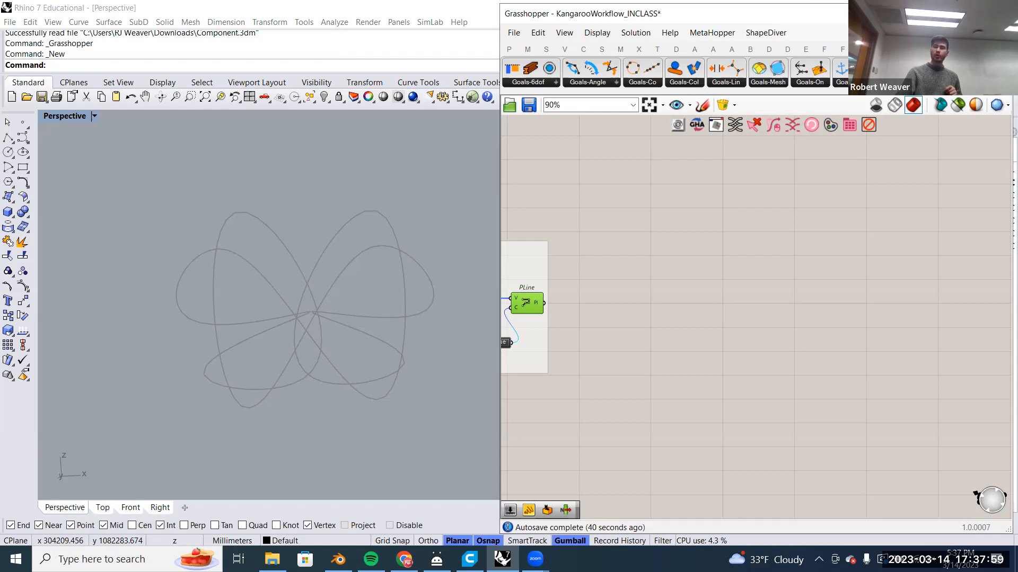
click(950, 86)
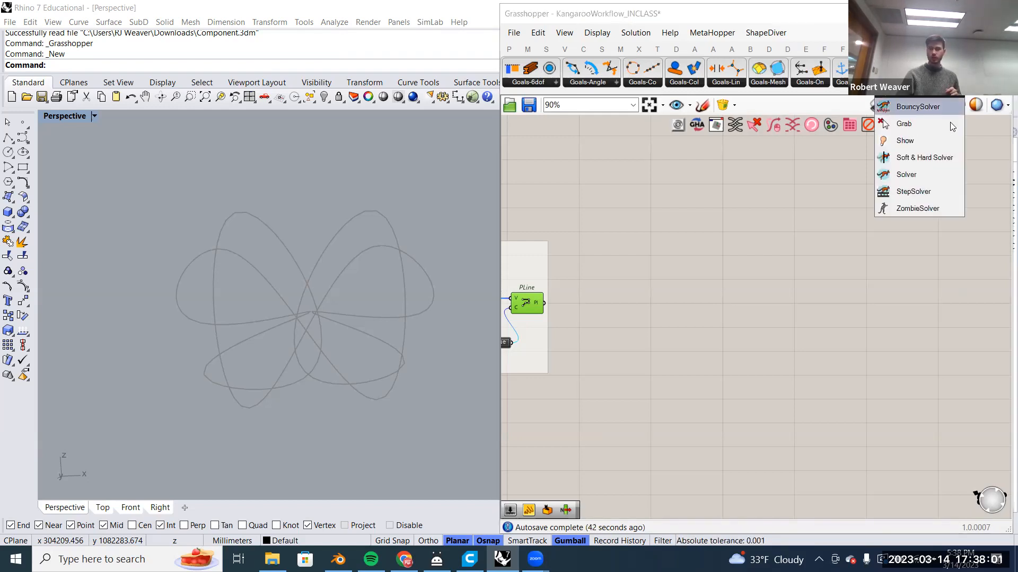
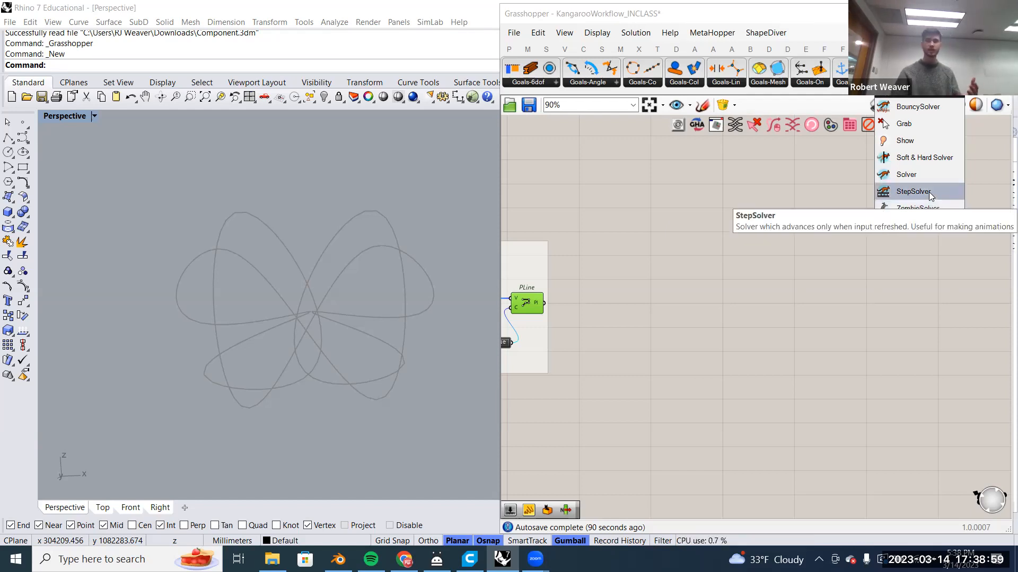
click(929, 192)
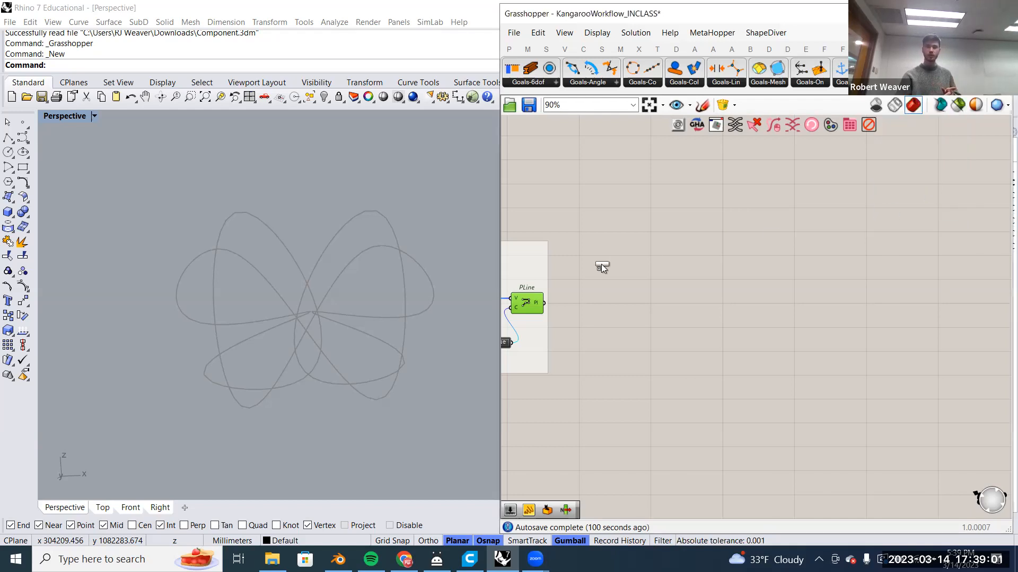
click(651, 276)
drag(652, 278, 608, 319)
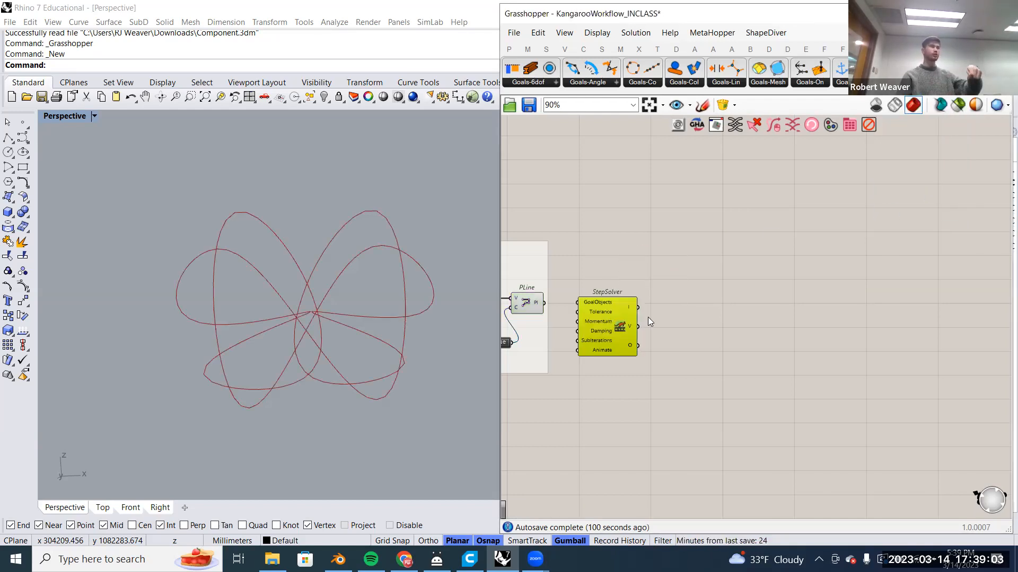
Move StepSolver well away from PolyLine to leave room between them, and widen the Grasshopper window over the Rhino viewport.
drag(620, 327, 964, 318)
click(832, 299)
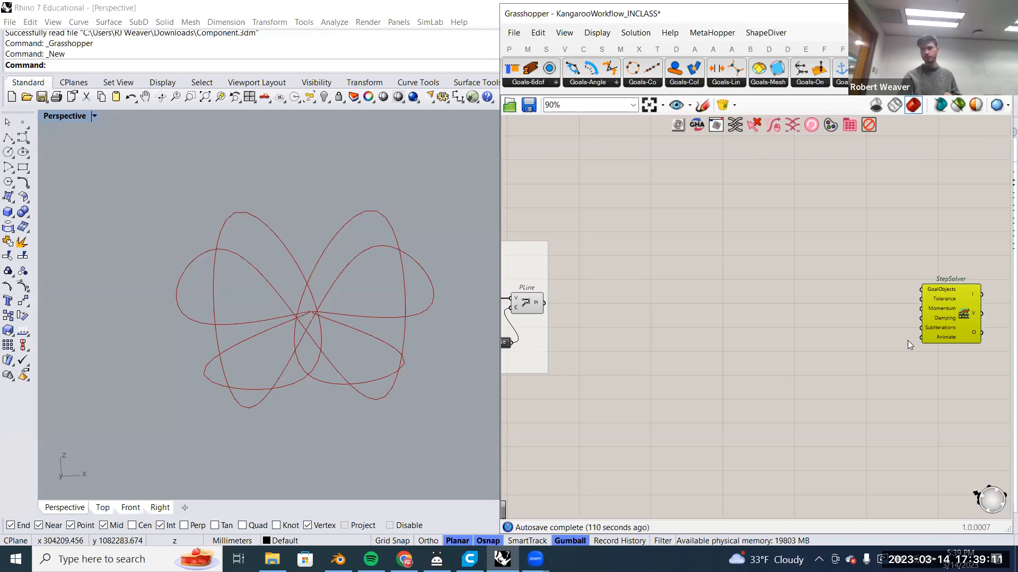
right_drag(899, 331, 886, 316)
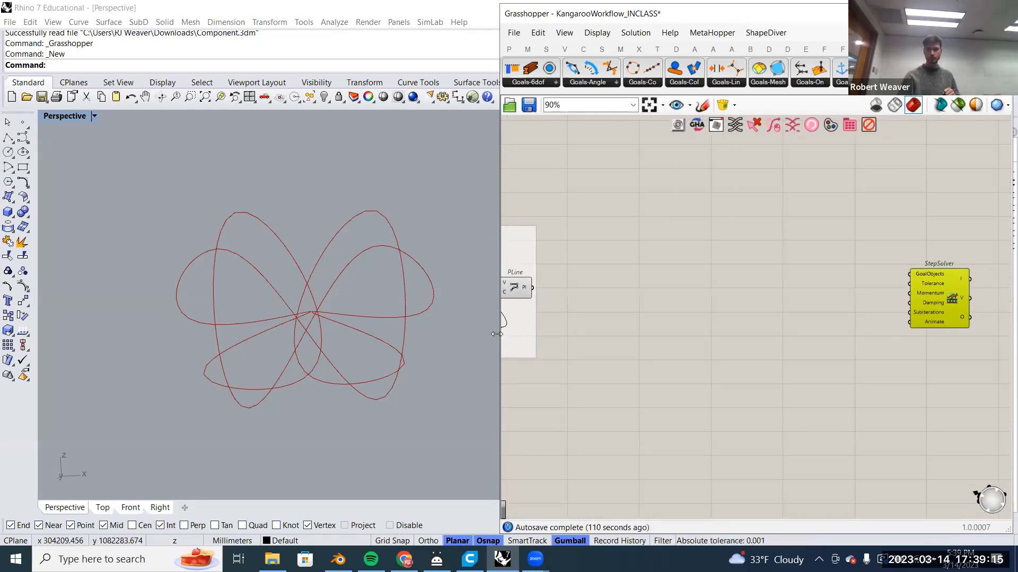
drag(496, 334, 382, 334)
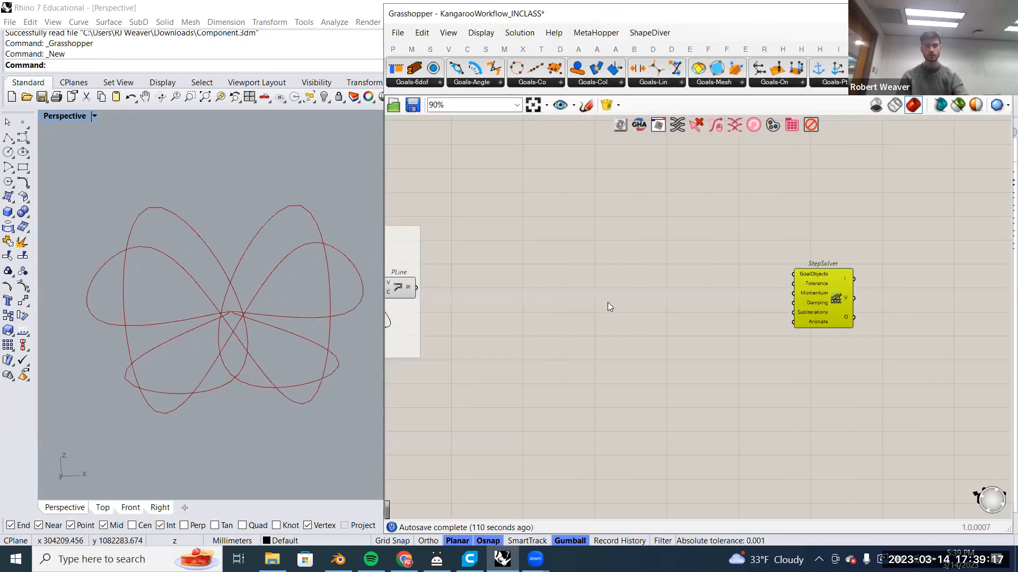
Check the StepSolver inputs, then add a Number Slider set to 0 and connect it to the Animate input.
right_drag(724, 305, 737, 304)
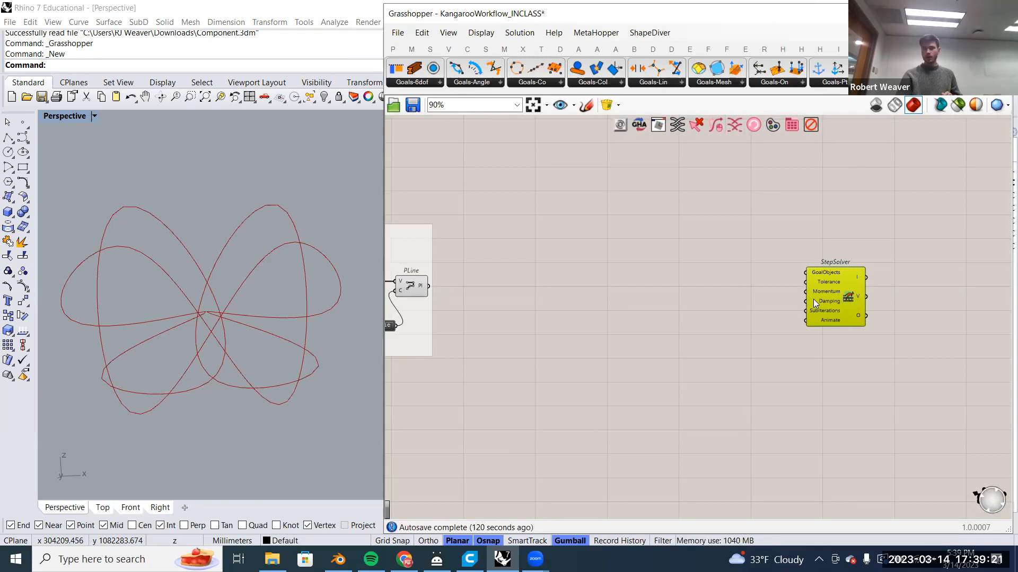
scroll(813, 299, up, 2)
right_drag(871, 309, 904, 321)
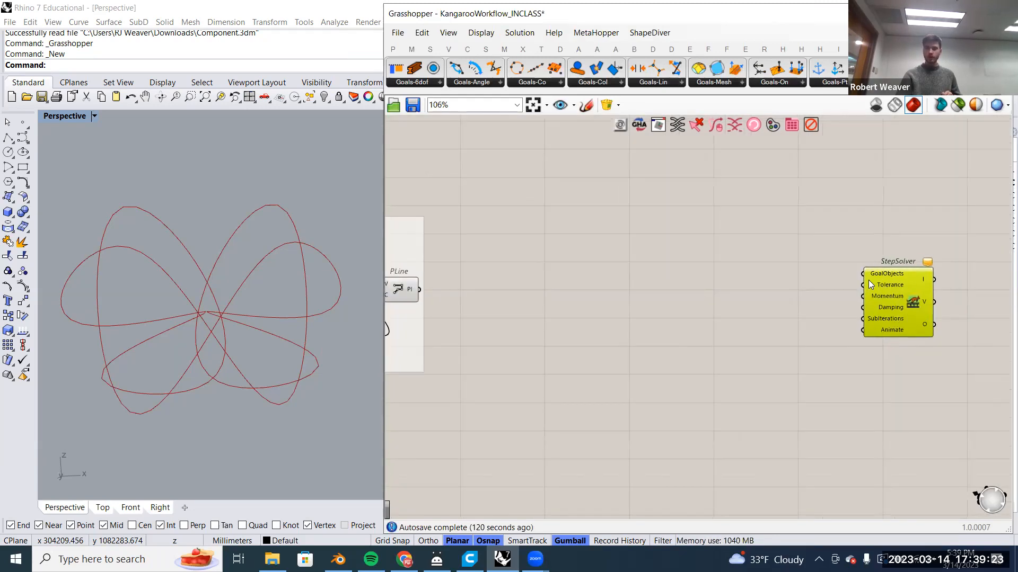
mouse_move(883, 273)
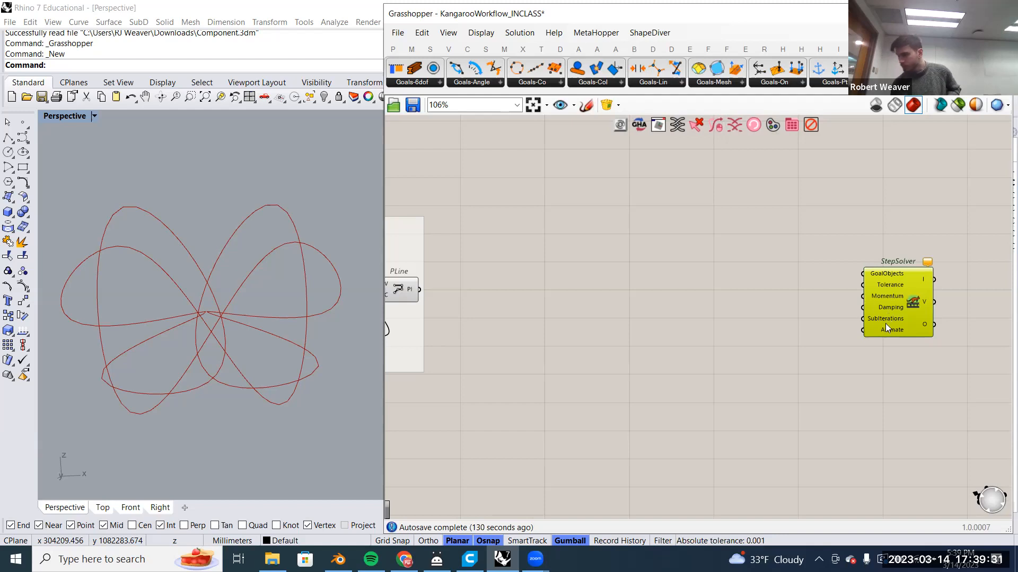
mouse_move(889, 329)
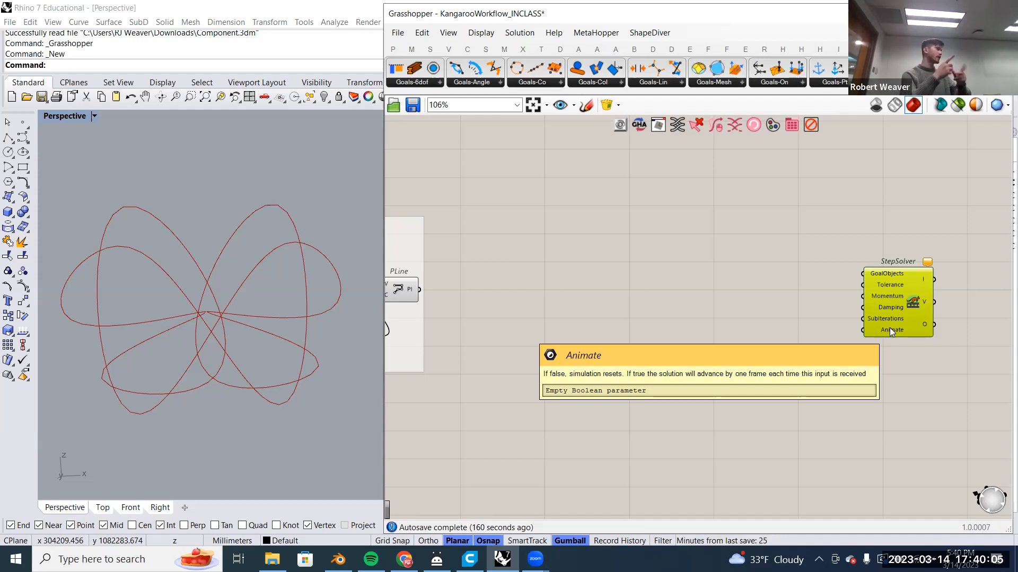
double_click(824, 358)
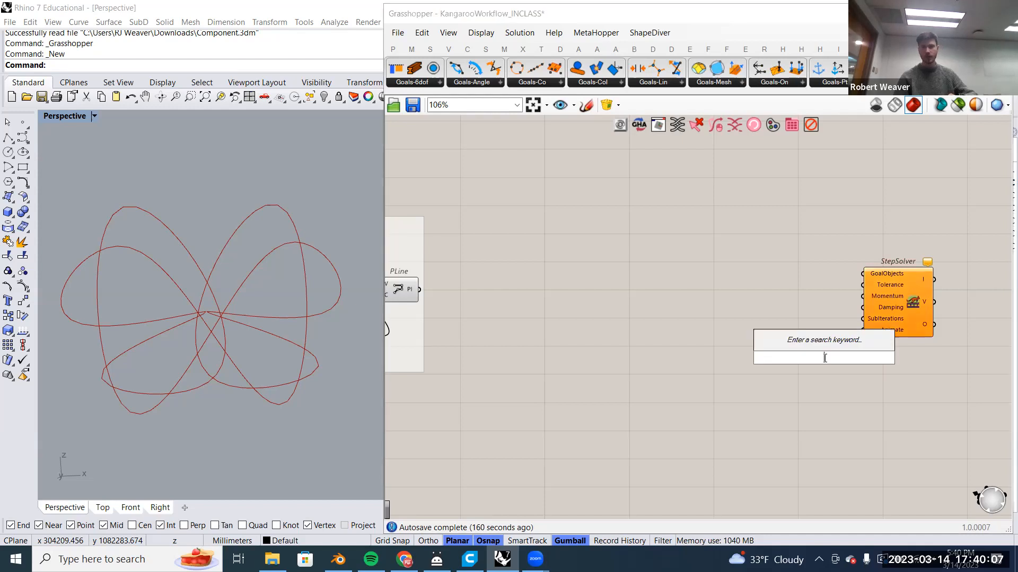
text(0.)
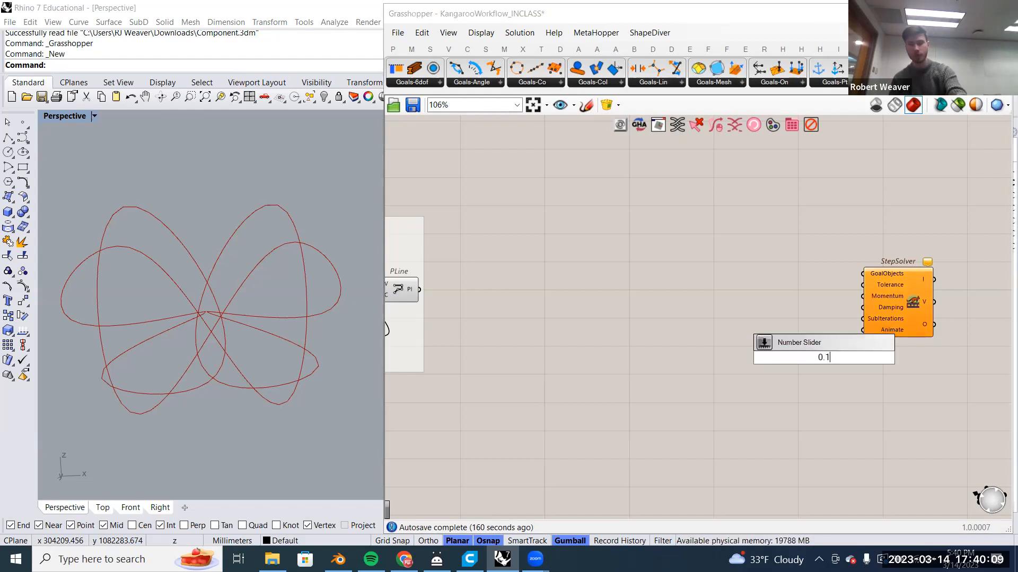
text(1)
key(Return)
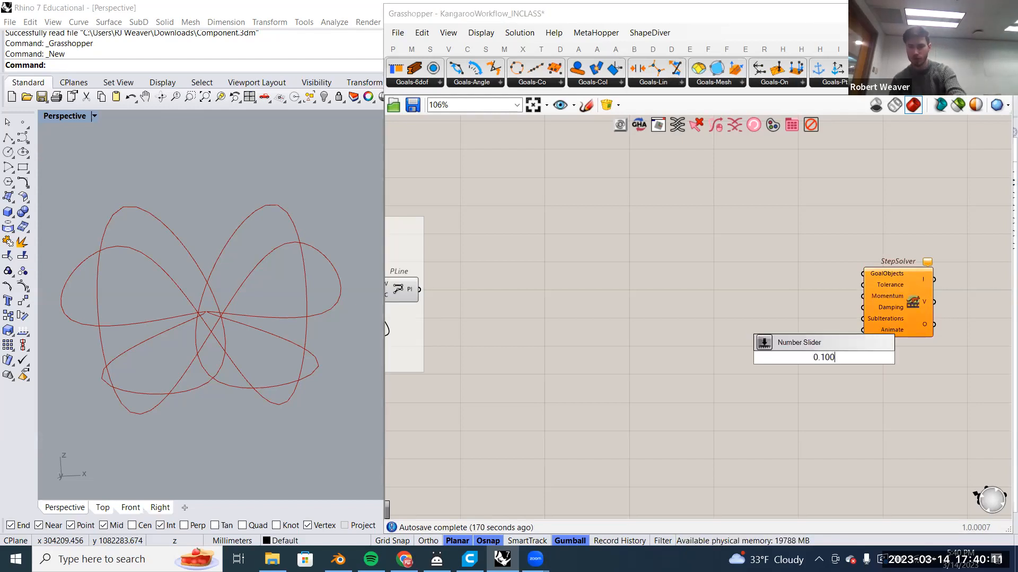
drag(847, 359, 820, 350)
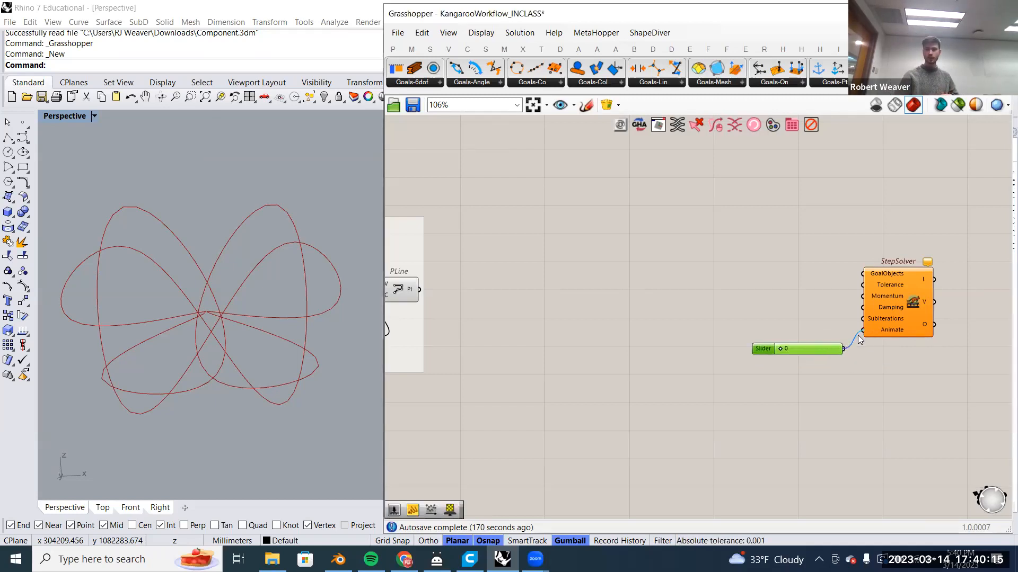
Line the slider up horizontally with StepSolver's Animate input.
click(768, 365)
scroll(870, 330, up, 2)
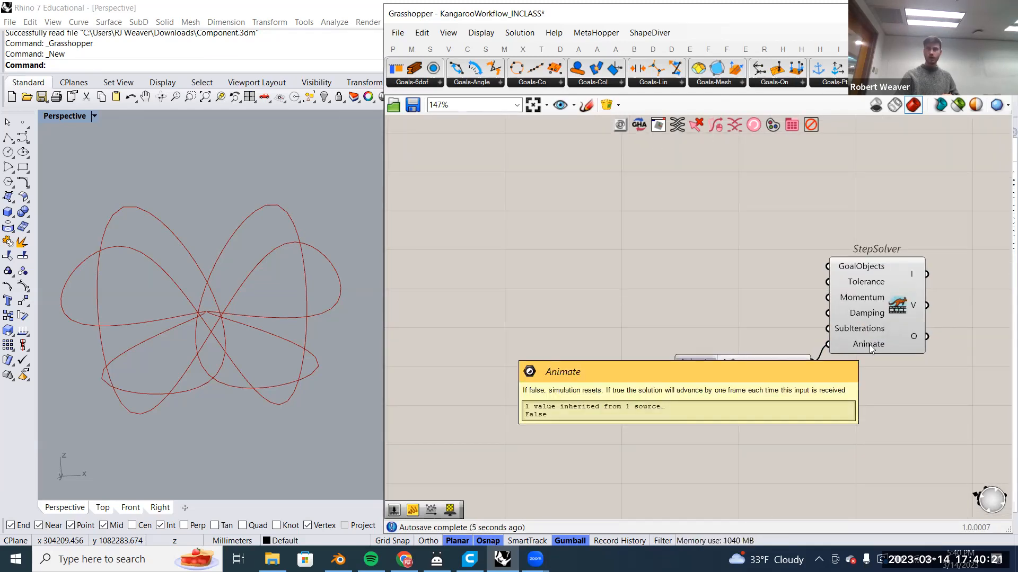
right_drag(869, 345, 883, 358)
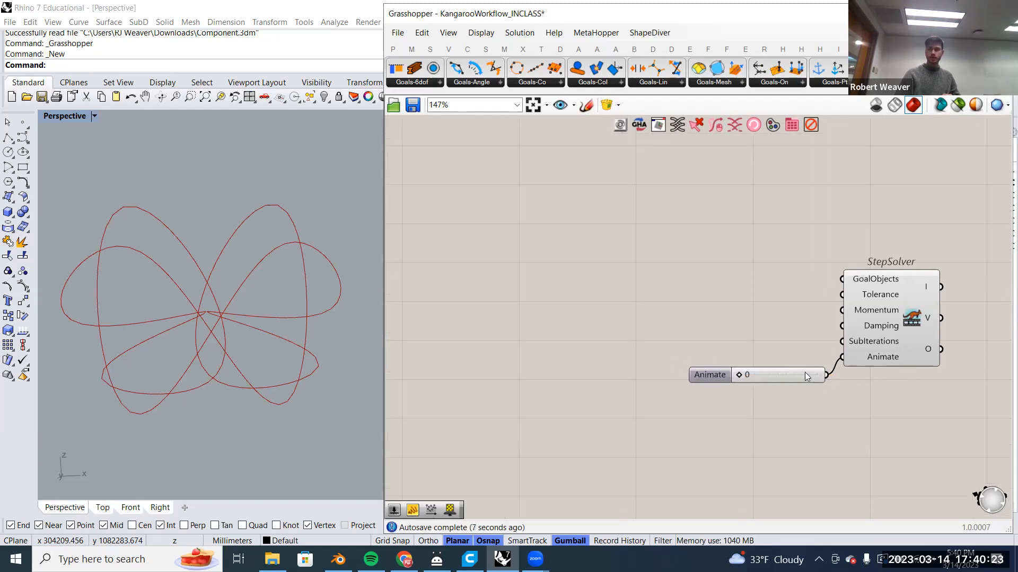
click(791, 344)
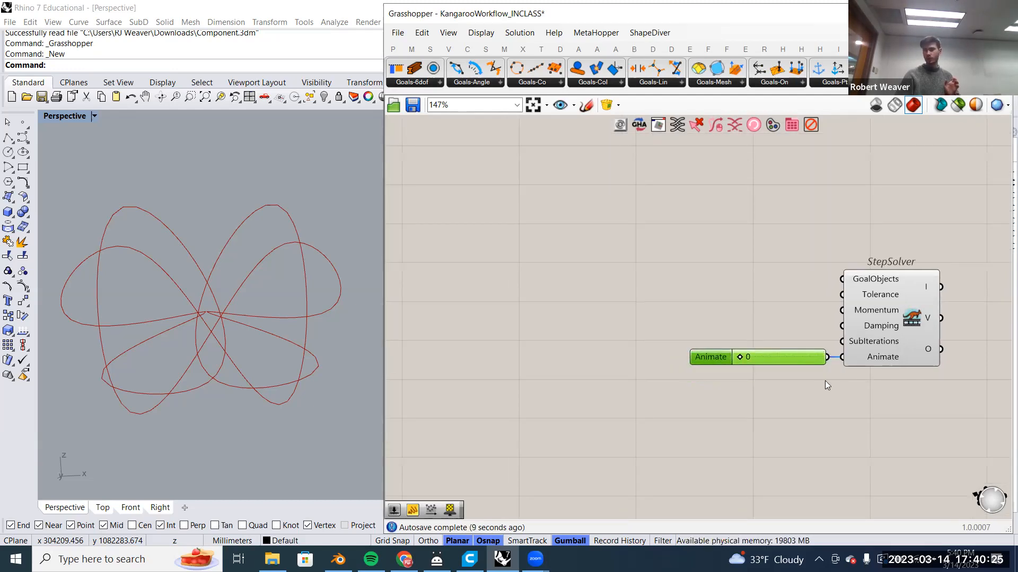
scroll(842, 383, down, 2)
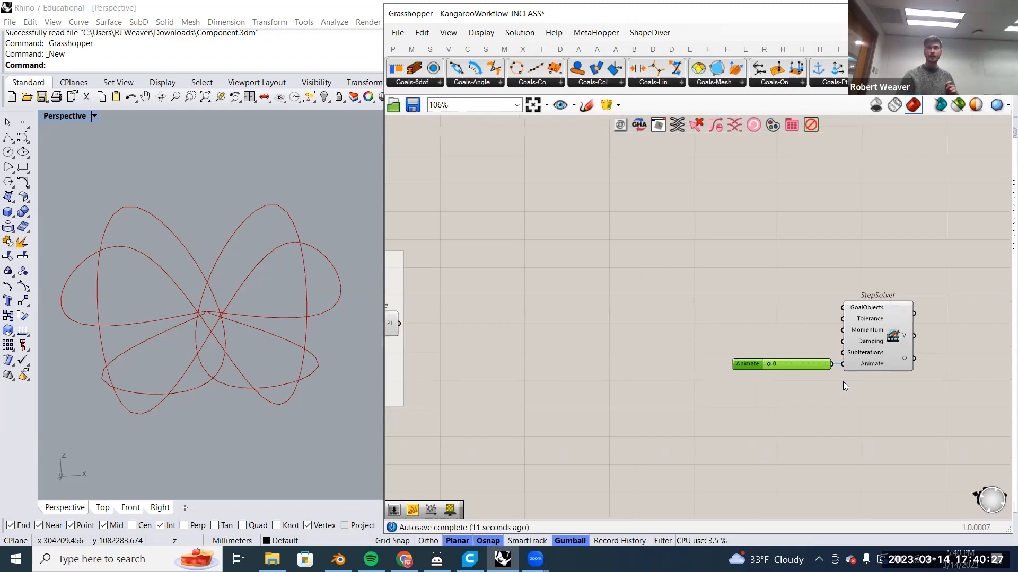
scroll(843, 382, down, 1)
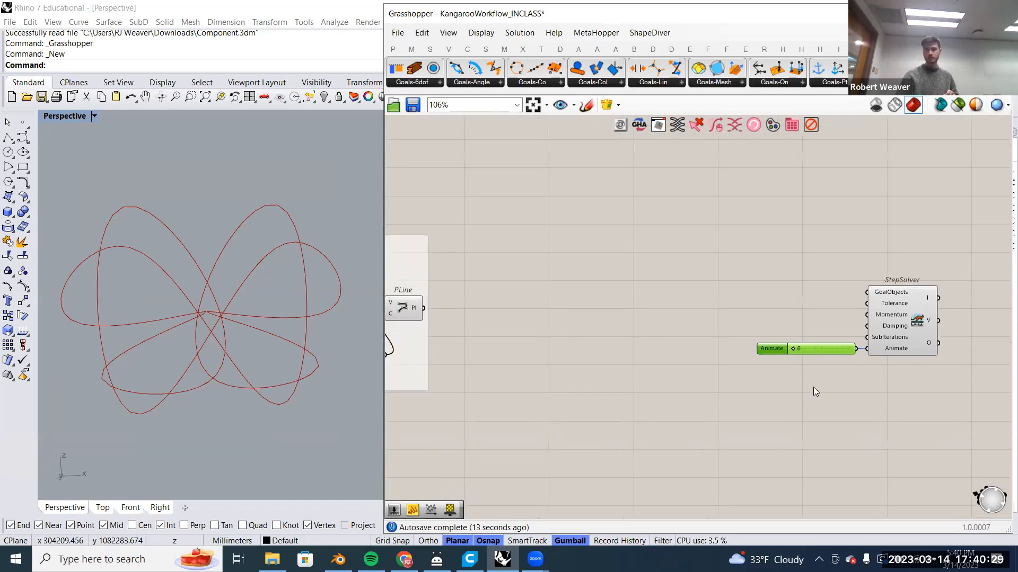
click(720, 268)
Look through the Kangaroo goal categories and place a Length(Line) goal between PolyLine and StepSolver.
right_drag(711, 295, 791, 268)
scroll(761, 267, up, 1)
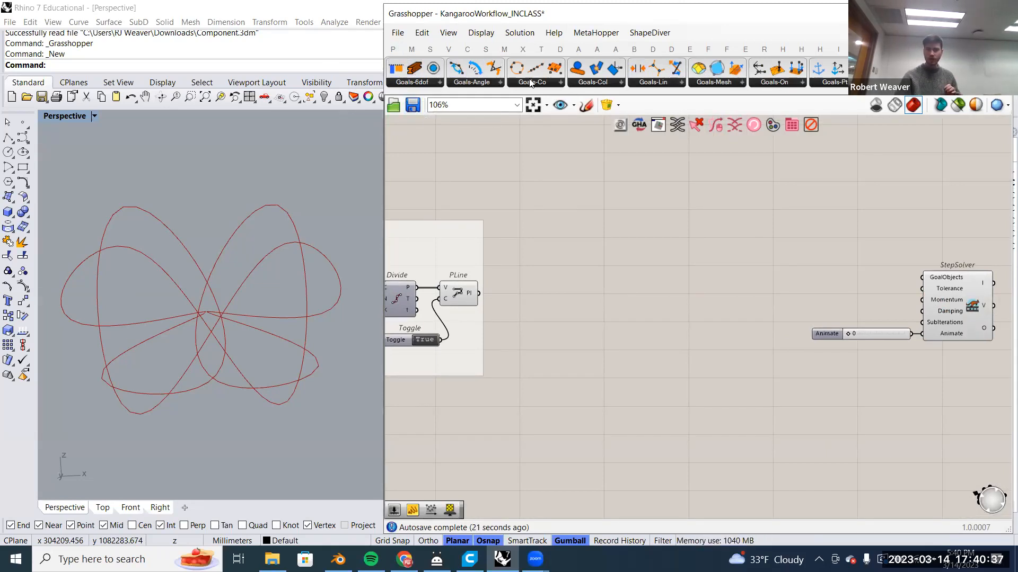
click(481, 85)
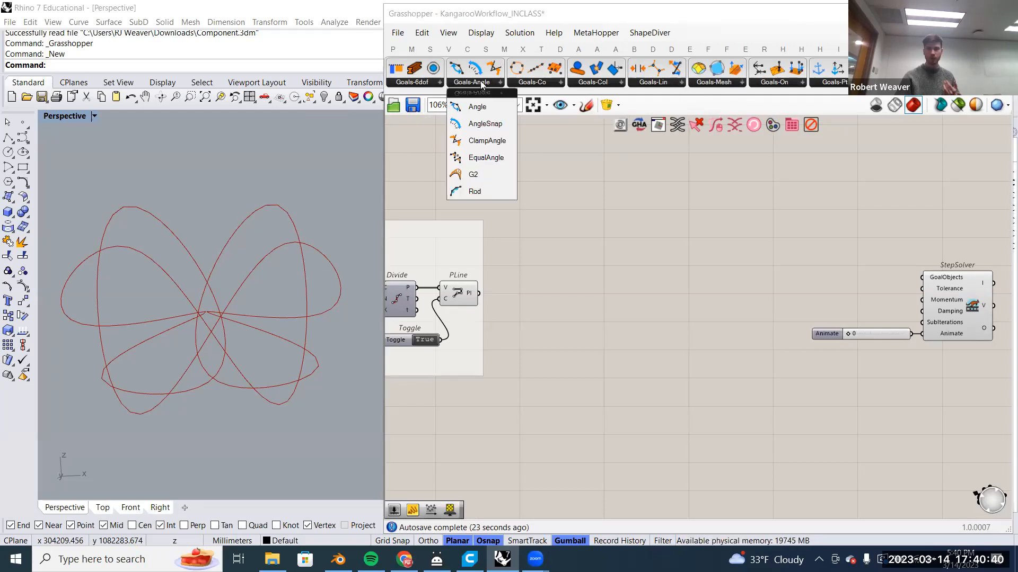
click(533, 83)
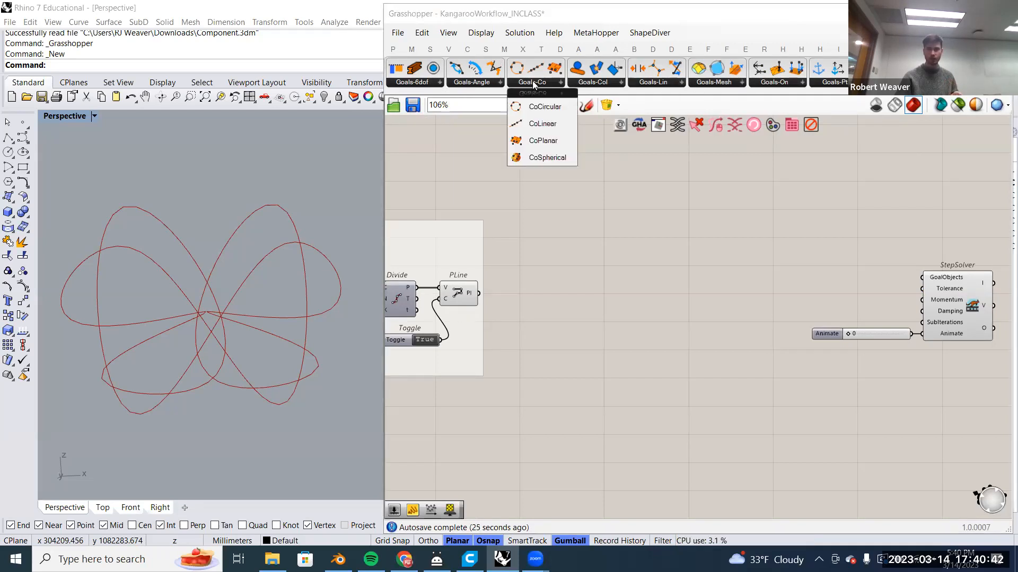
click(606, 83)
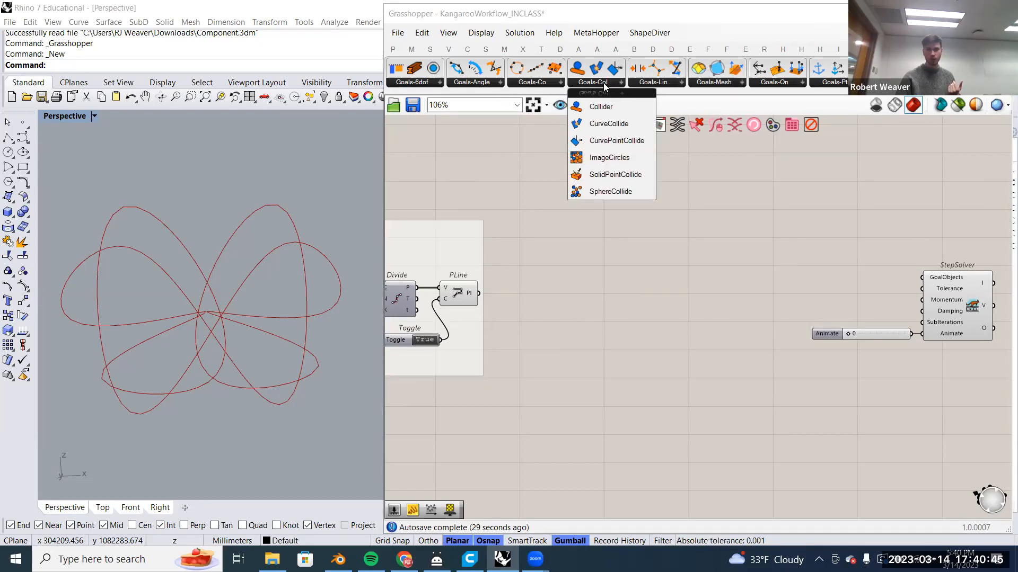
click(657, 83)
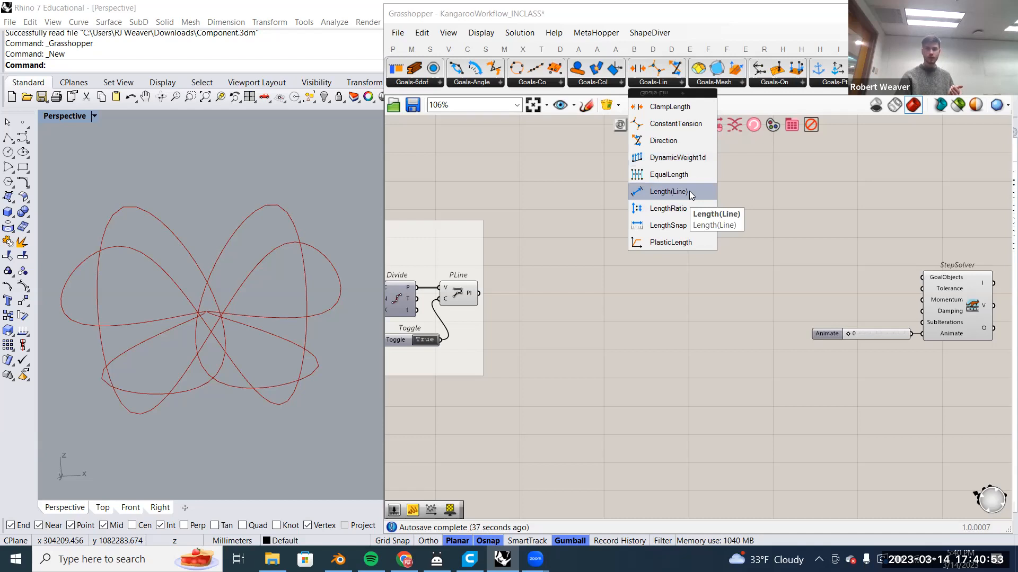
click(689, 191)
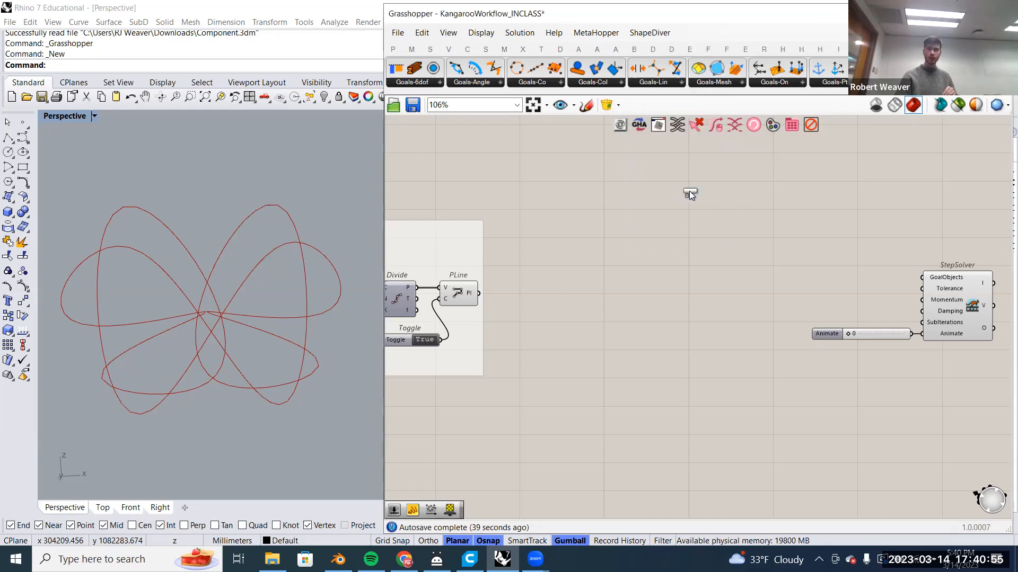
click(710, 244)
scroll(712, 241, up, 3)
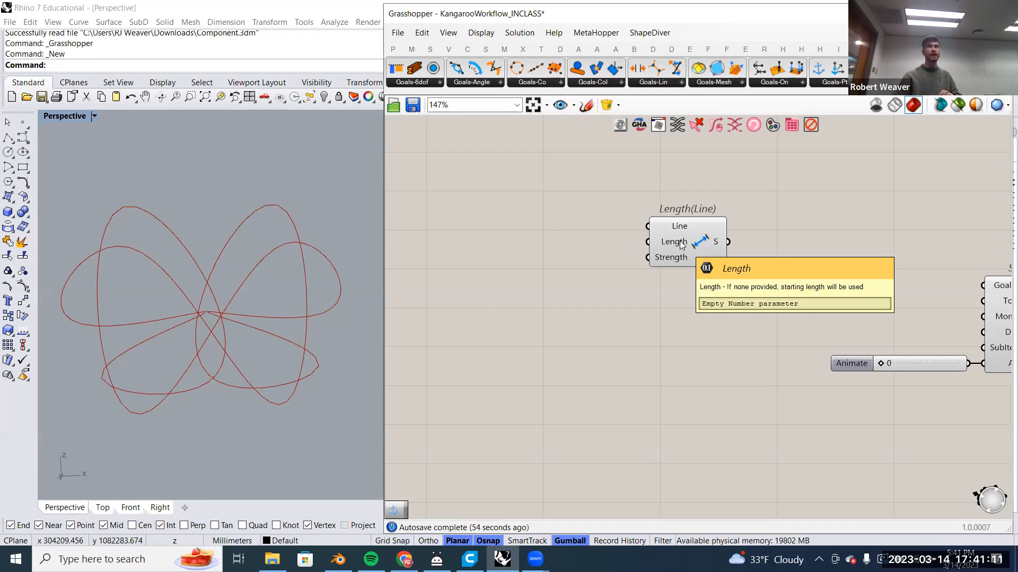
drag(700, 247, 790, 248)
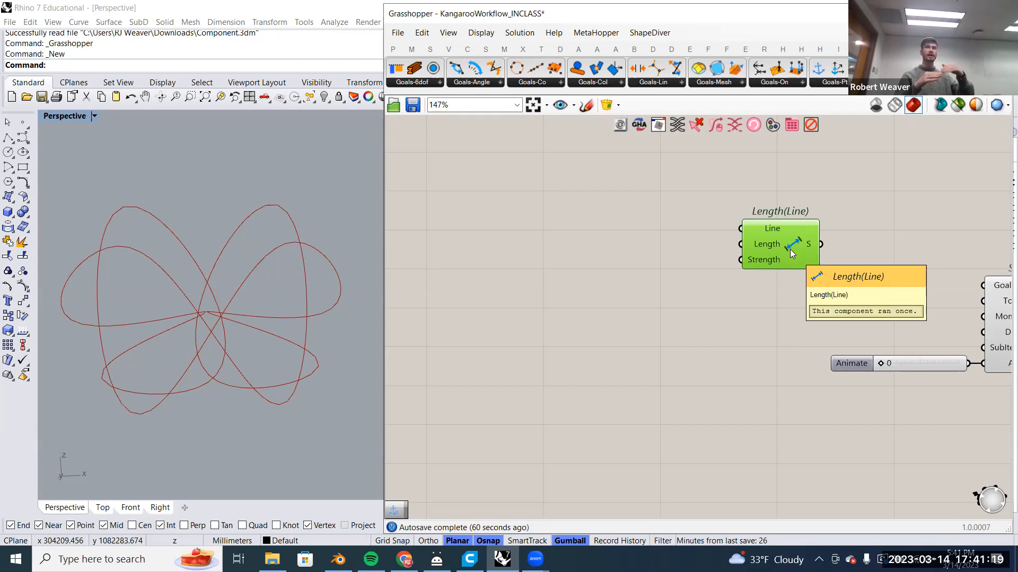
Shift Length(Line) closer to PolyLine and place a SphereCollide goal directly below it.
drag(790, 249, 672, 232)
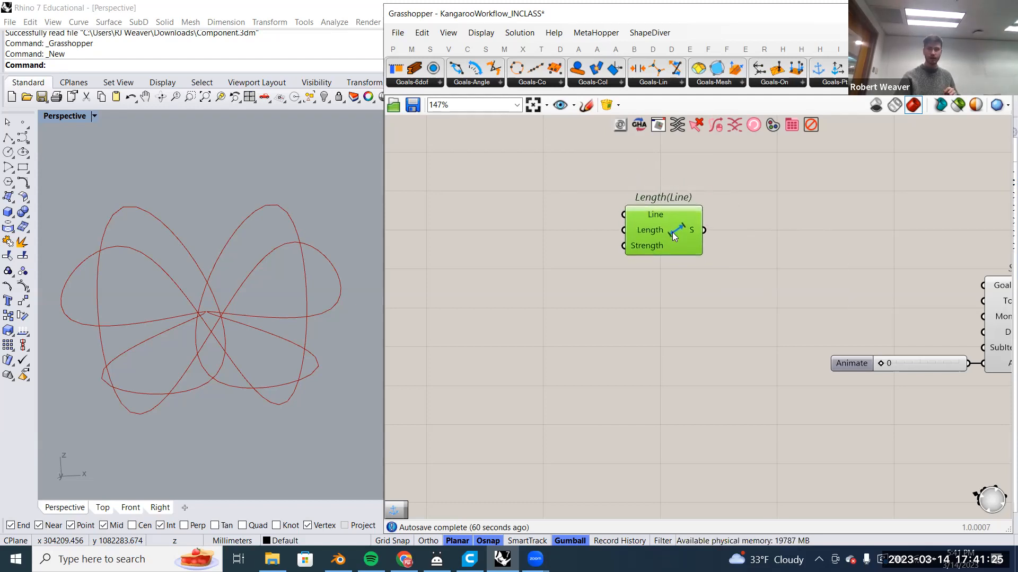
right_drag(675, 310, 673, 290)
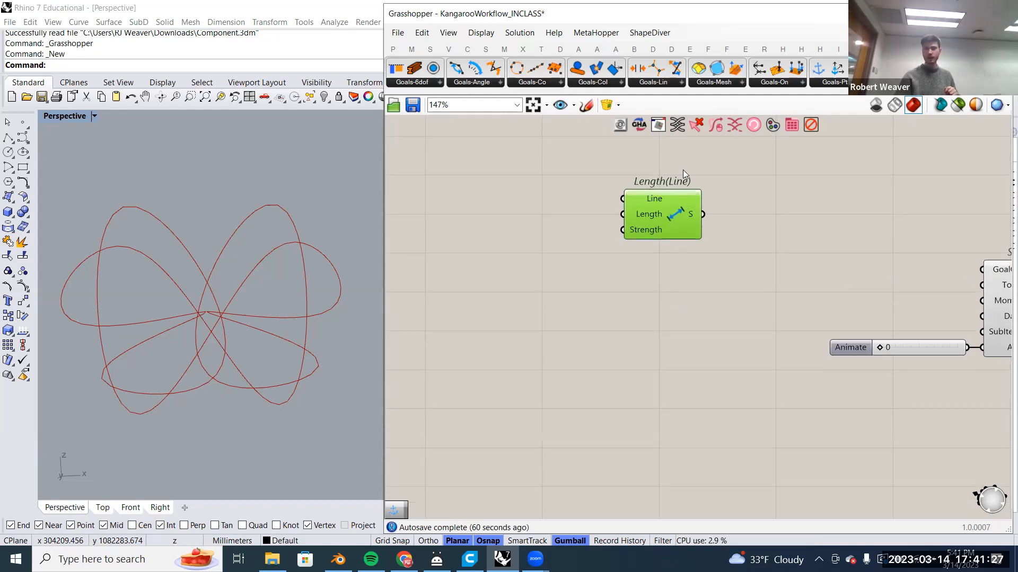
click(705, 84)
click(598, 83)
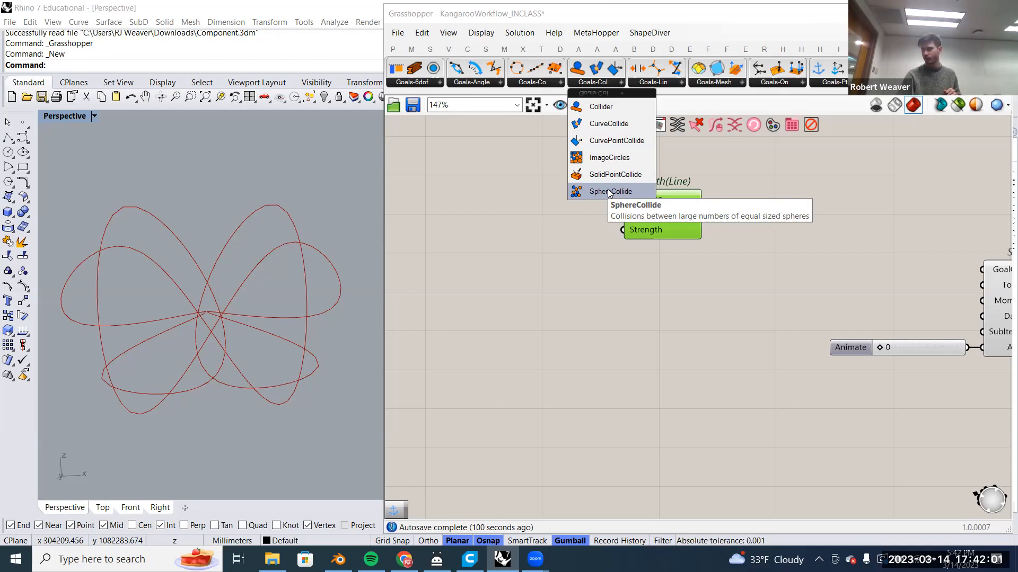
click(609, 192)
click(671, 326)
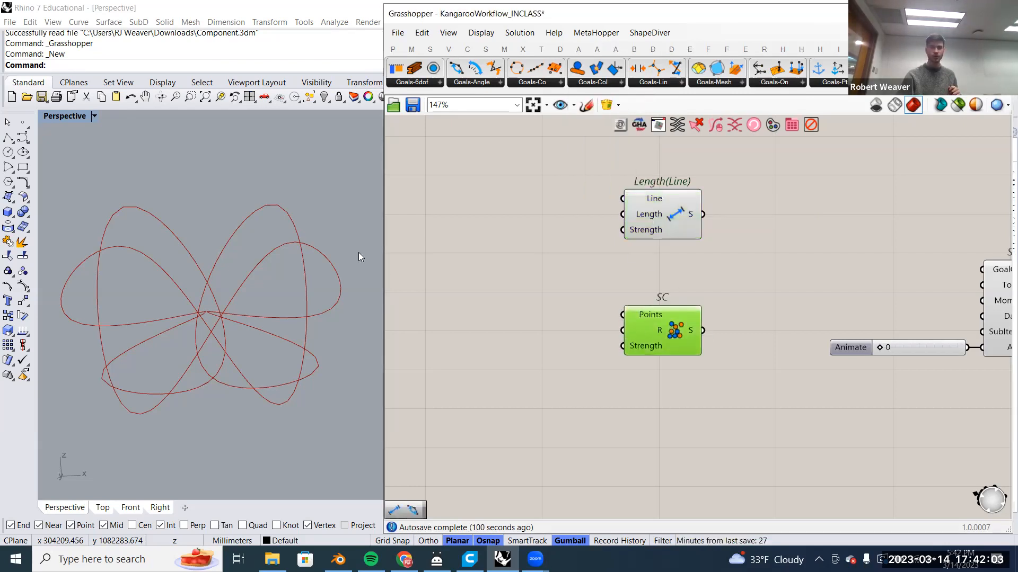
drag(675, 334, 677, 323)
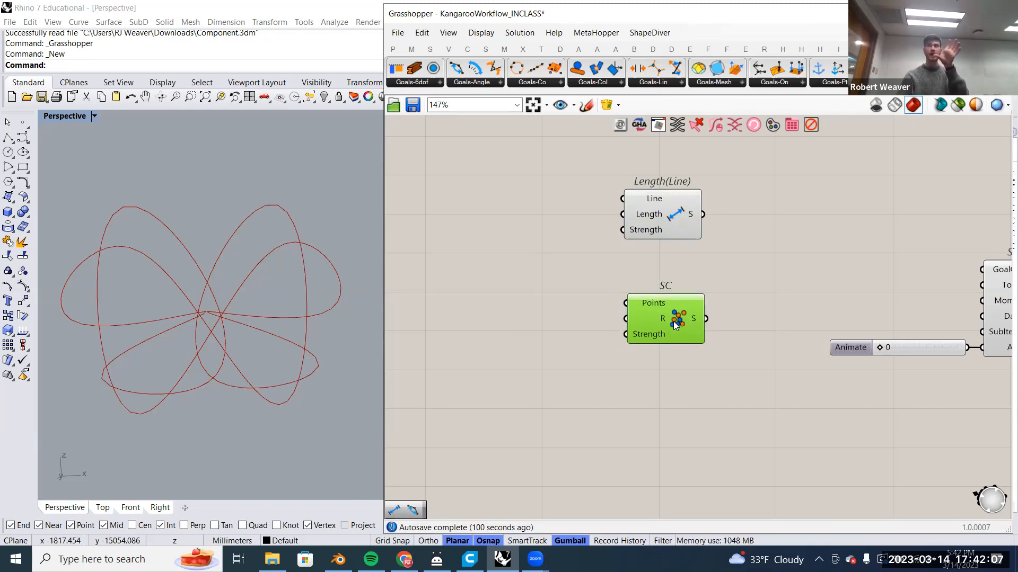
Look through the goal categories and place a SolidPointCollide goal below SphereCollide.
scroll(674, 365, down, 2)
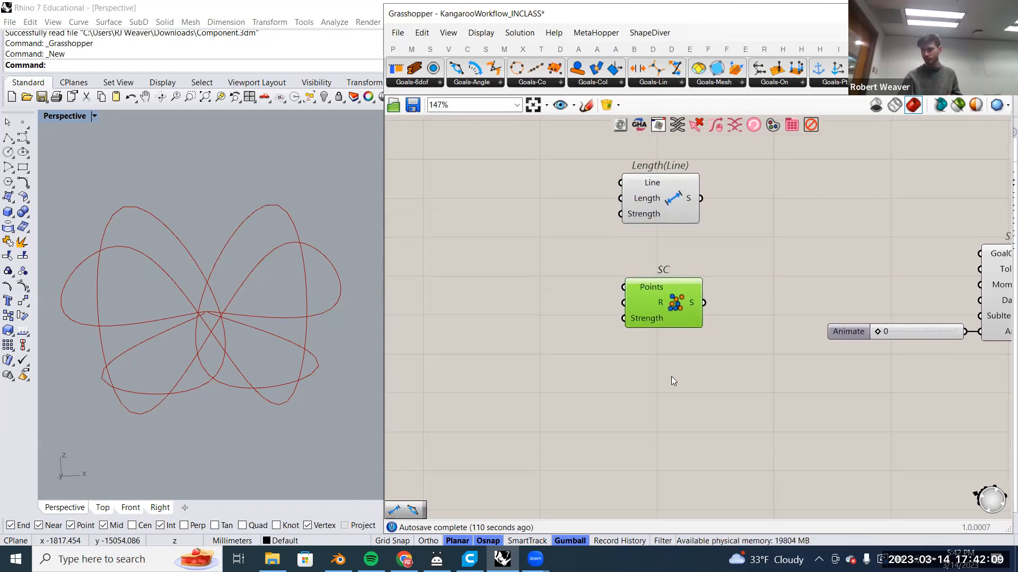
scroll(694, 212, down, 1)
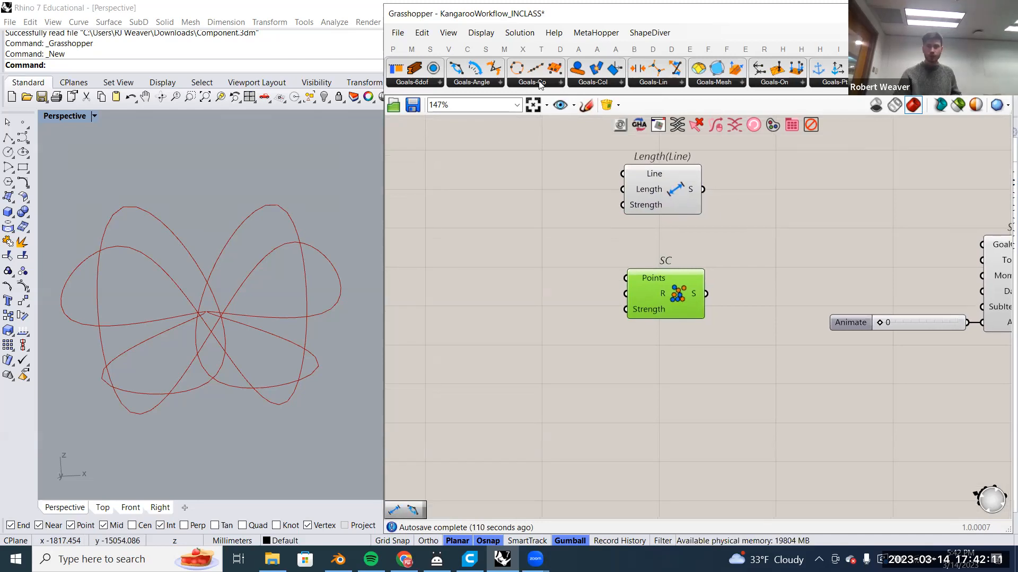
click(788, 83)
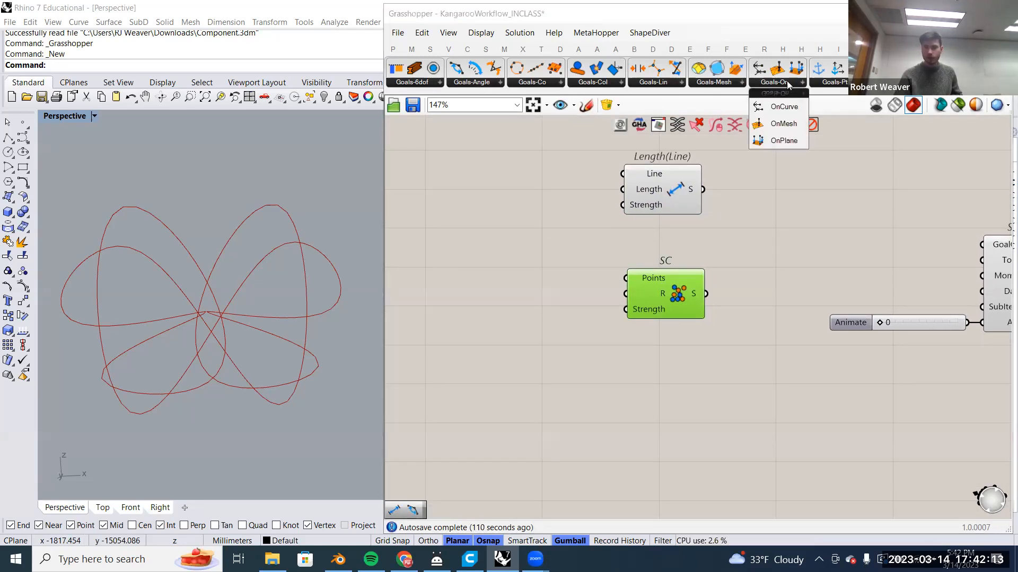
click(640, 86)
click(593, 83)
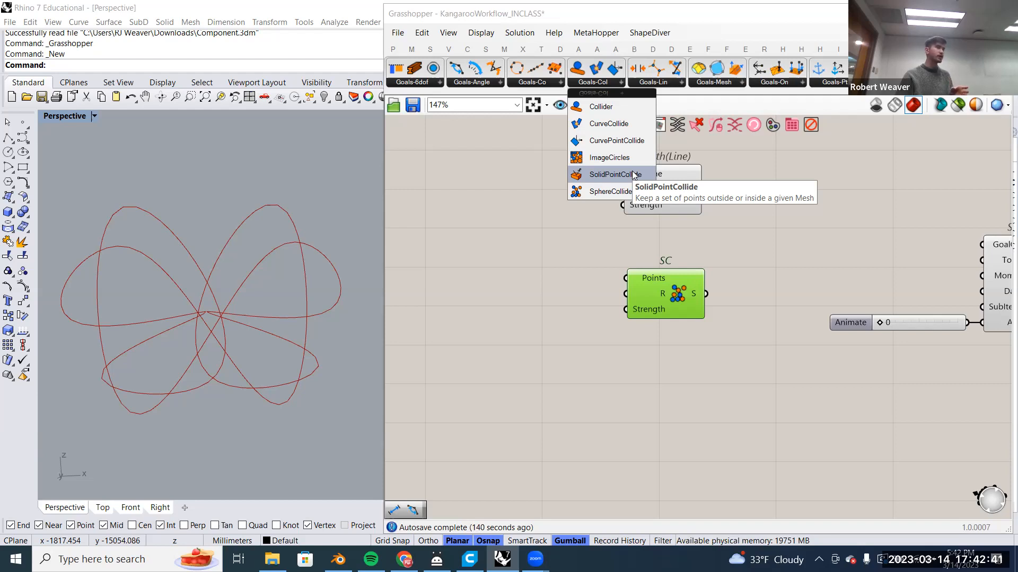
click(634, 175)
click(673, 376)
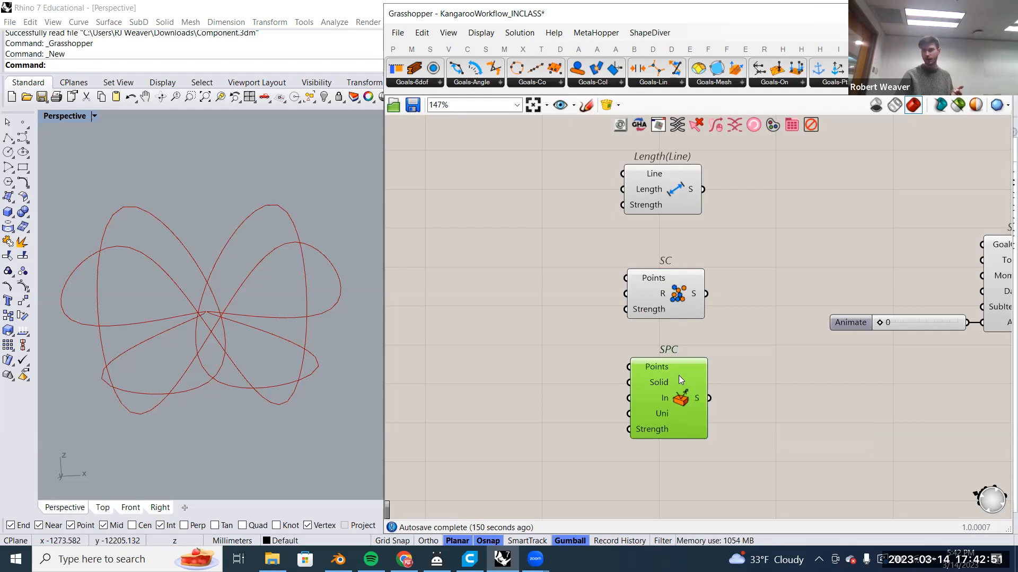
Add a Merge component between the three stacked goals and StepSolver.
scroll(685, 380, down, 2)
drag(734, 423, 631, 209)
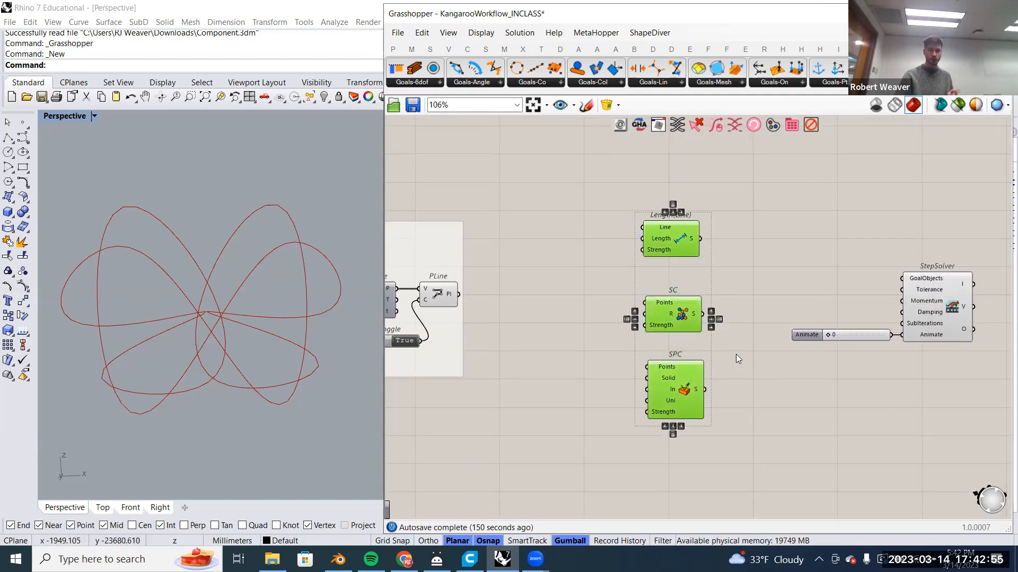
right_drag(716, 249, 669, 207)
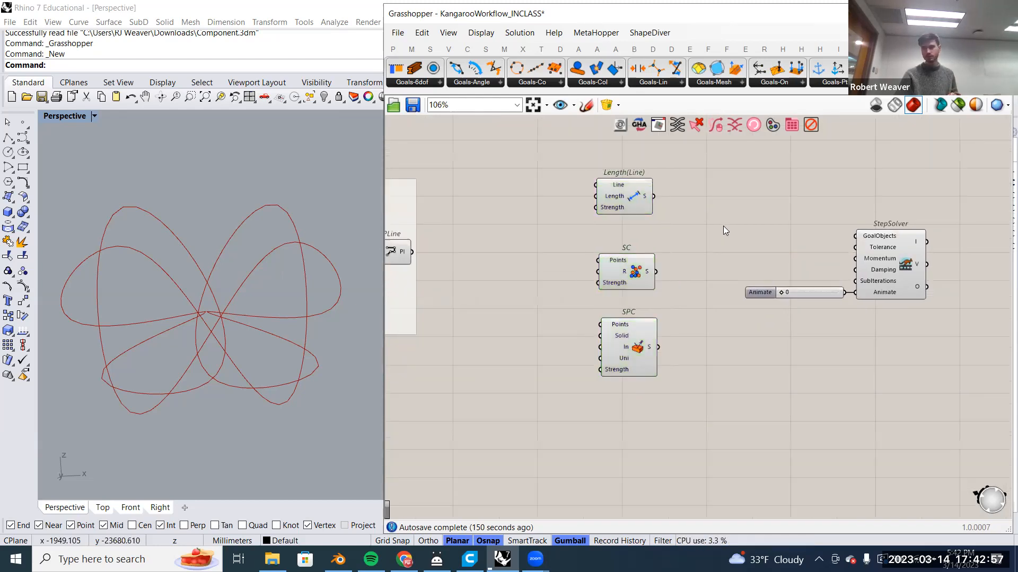
double_click(700, 201)
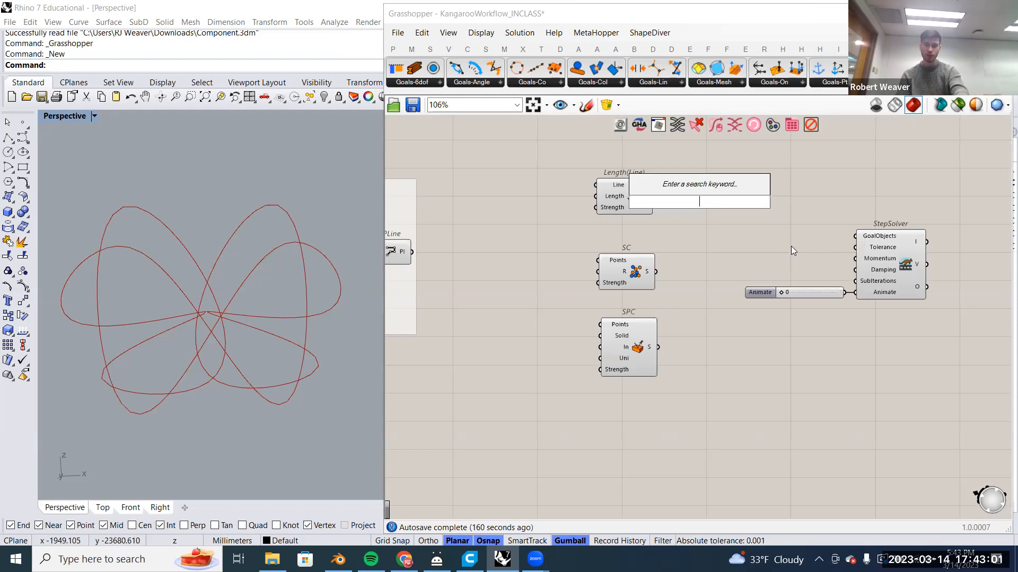
text(merge)
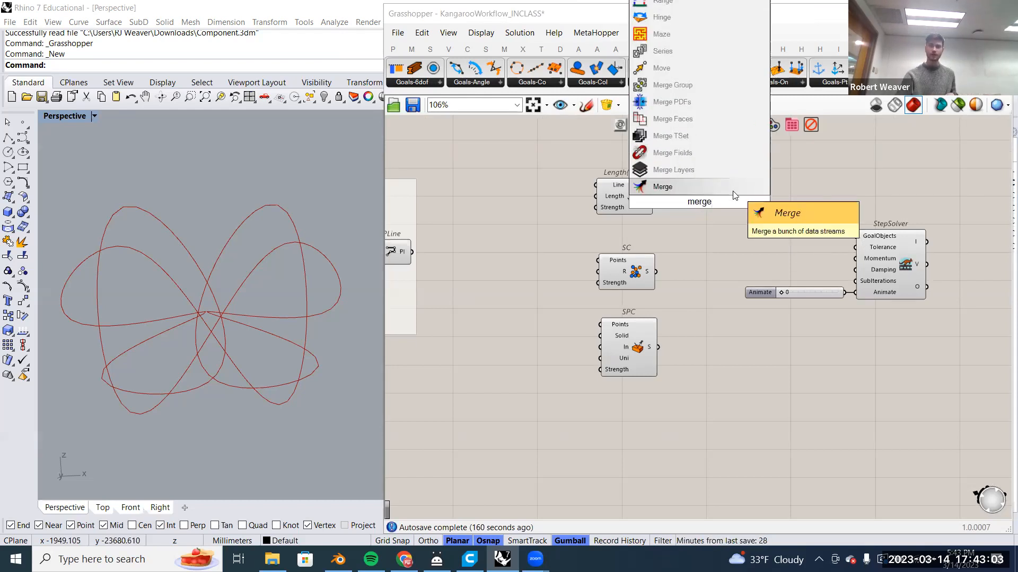
key(Return)
drag(704, 212, 728, 238)
scroll(717, 247, up, 3)
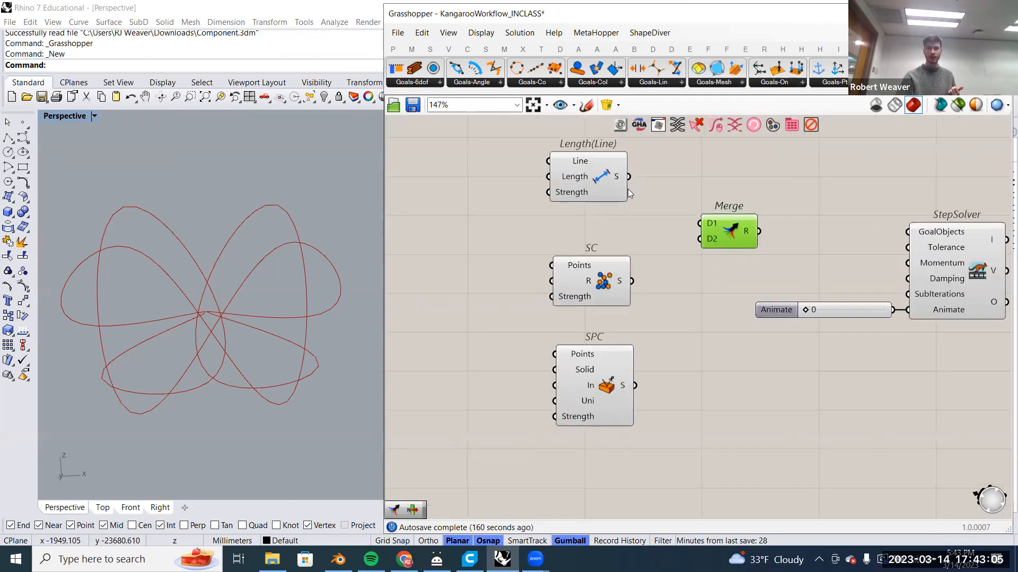
Connect Length(Line), SphereCollide and SolidPointCollide to Merge inputs D1, D2 and D3, and the Merge result to StepSolver's GoalObjects.
drag(629, 177, 701, 223)
drag(633, 282, 700, 232)
drag(635, 386, 700, 247)
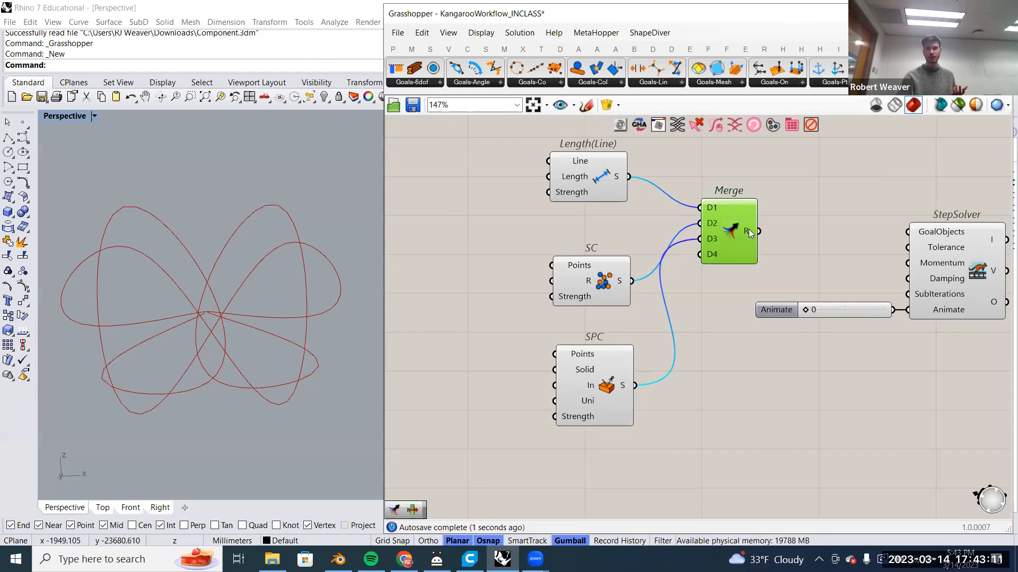
drag(764, 232, 920, 230)
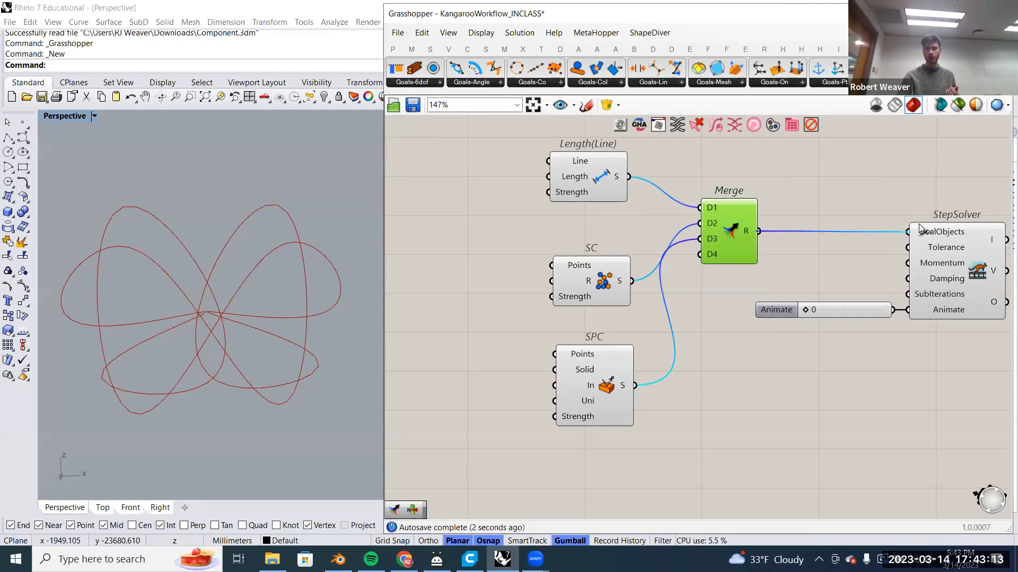
Remove the unused D4 input from Merge and move the component closer to StepSolver.
scroll(728, 254, up, 5)
click(724, 255)
scroll(724, 254, down, 6)
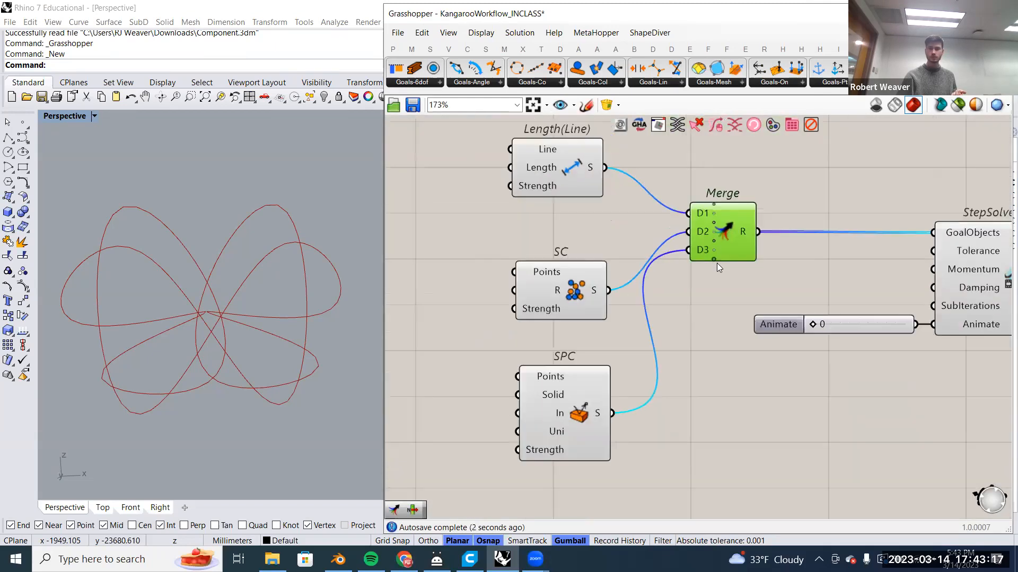
drag(730, 249, 776, 250)
click(815, 196)
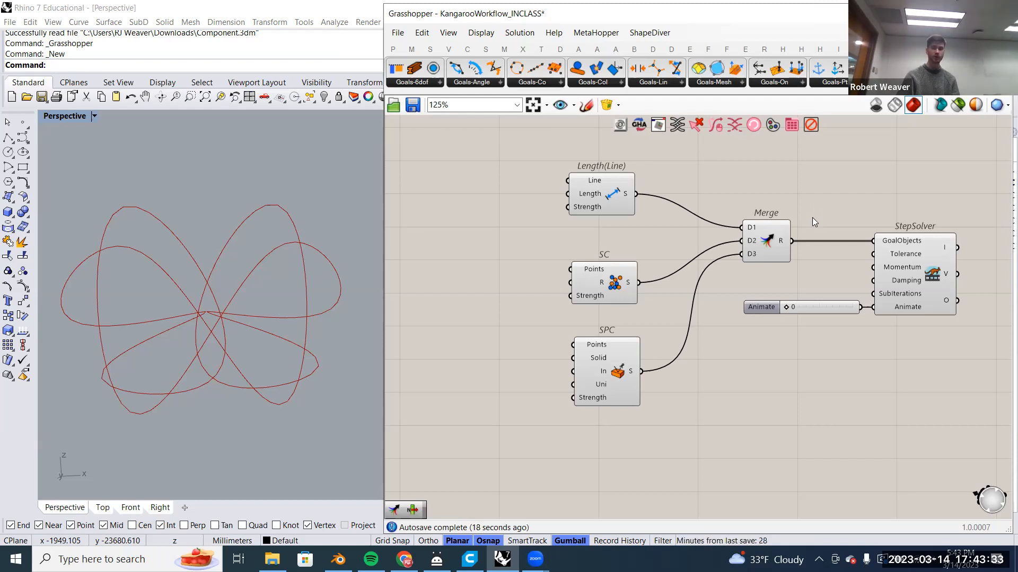
Examine the data reaching StepSolver's GoalObjects input and trace it back through Merge to the three goals.
scroll(812, 217, up, 1)
right_drag(787, 247, 659, 262)
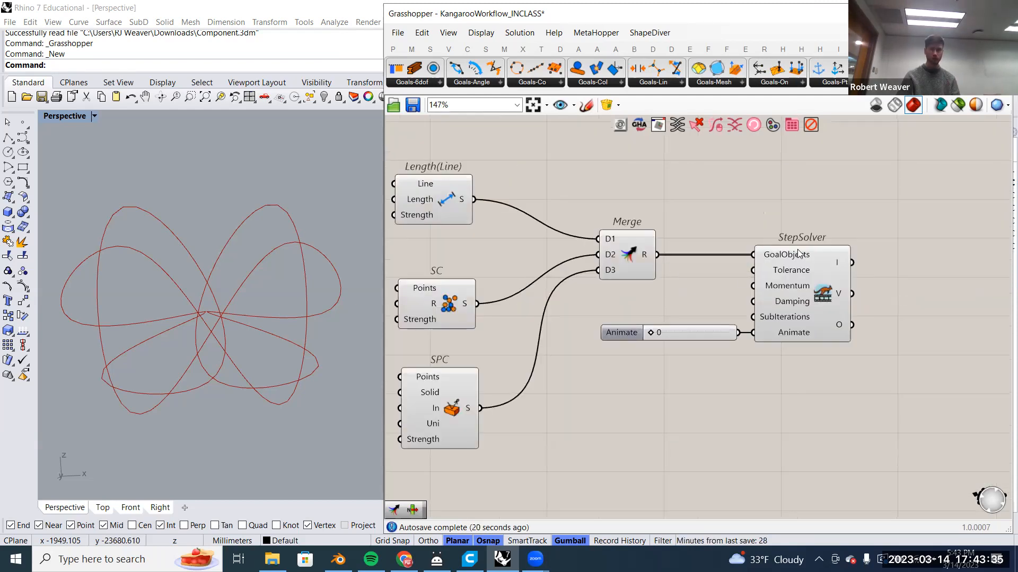
mouse_move(779, 257)
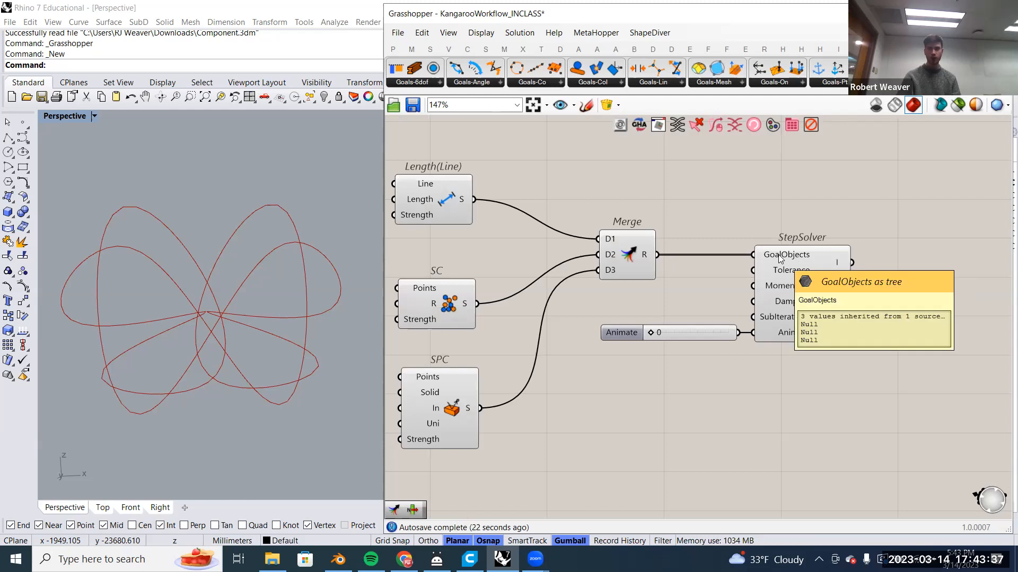
scroll(744, 273, down, 2)
right_drag(744, 273, 921, 266)
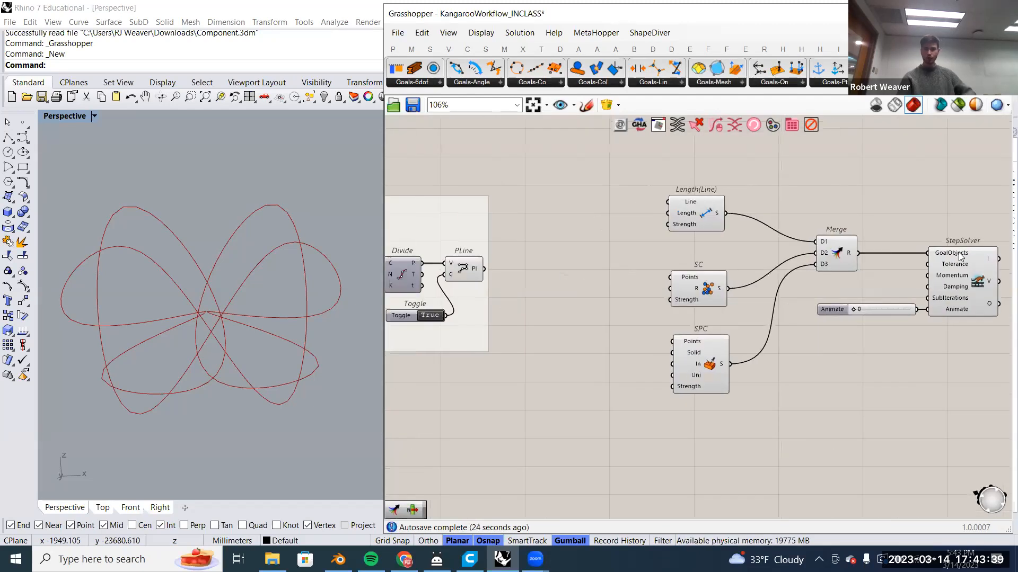
scroll(626, 194, up, 2)
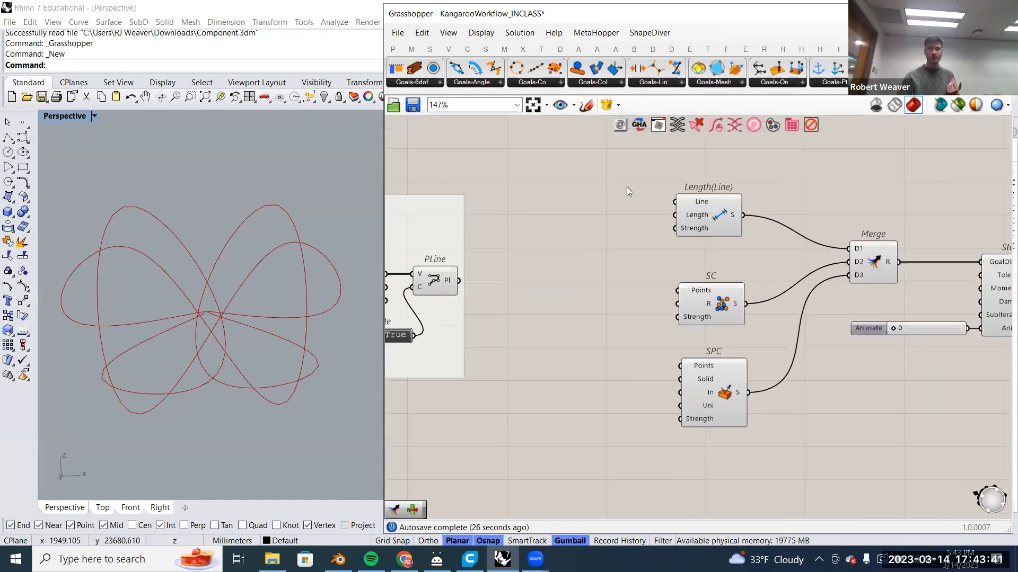
drag(632, 145, 786, 484)
drag(638, 169, 809, 513)
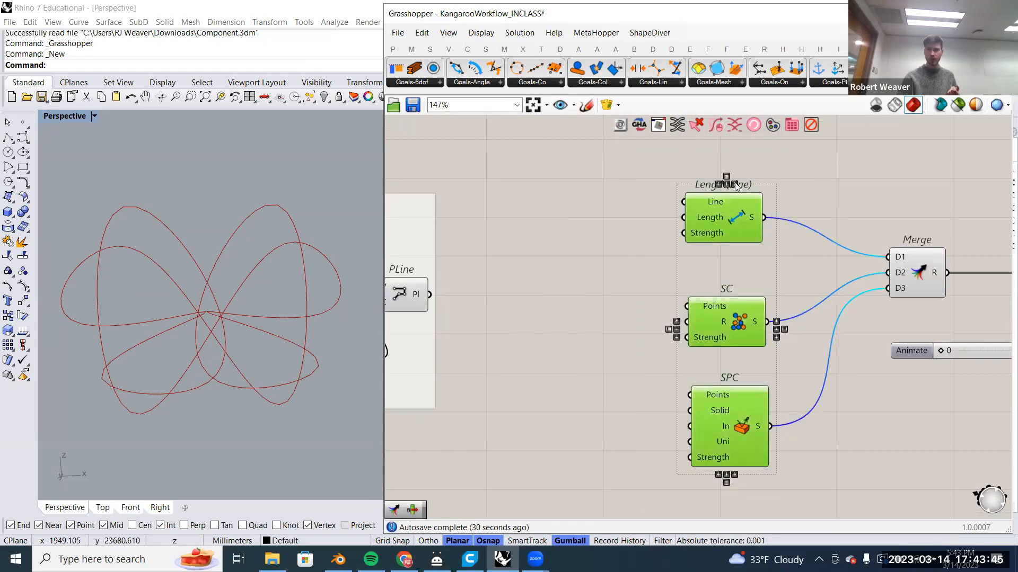
click(601, 258)
Move the three goals, Merge, the Animate slider and StepSolver together slightly farther away from PolyLine.
scroll(601, 258, down, 3)
right_drag(904, 416, 879, 412)
drag(879, 412, 554, 187)
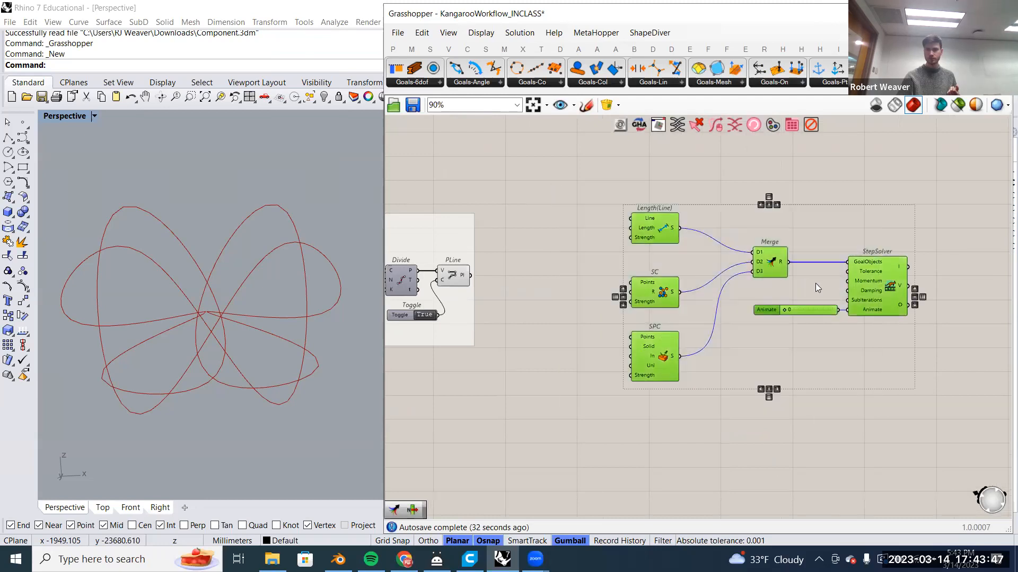
drag(878, 280, 903, 281)
click(816, 371)
right_drag(761, 360, 830, 349)
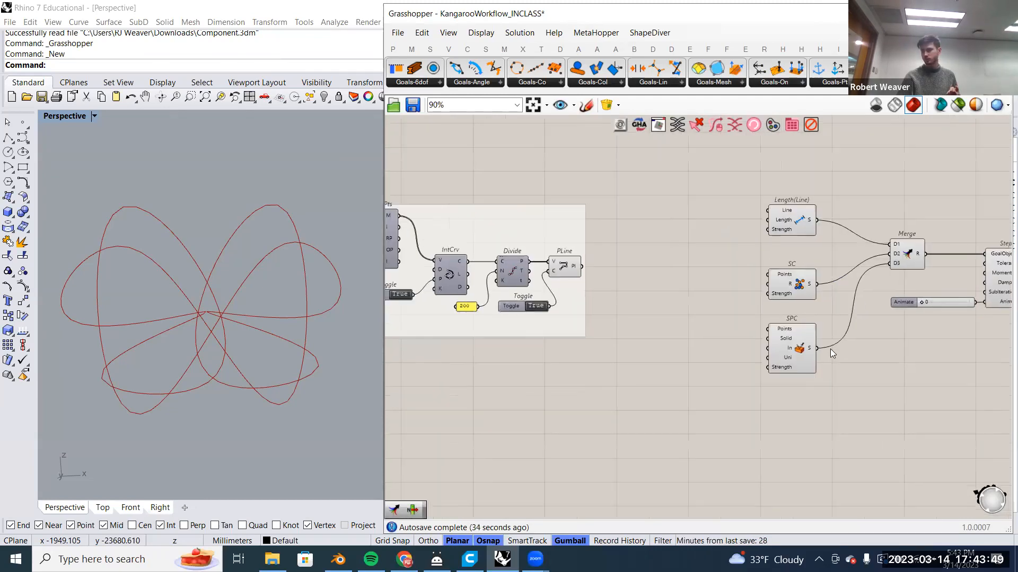
Check what data the Points and Solid inputs of the SolidPointCollide goal expect.
scroll(661, 304, up, 2)
right_drag(662, 304, 769, 298)
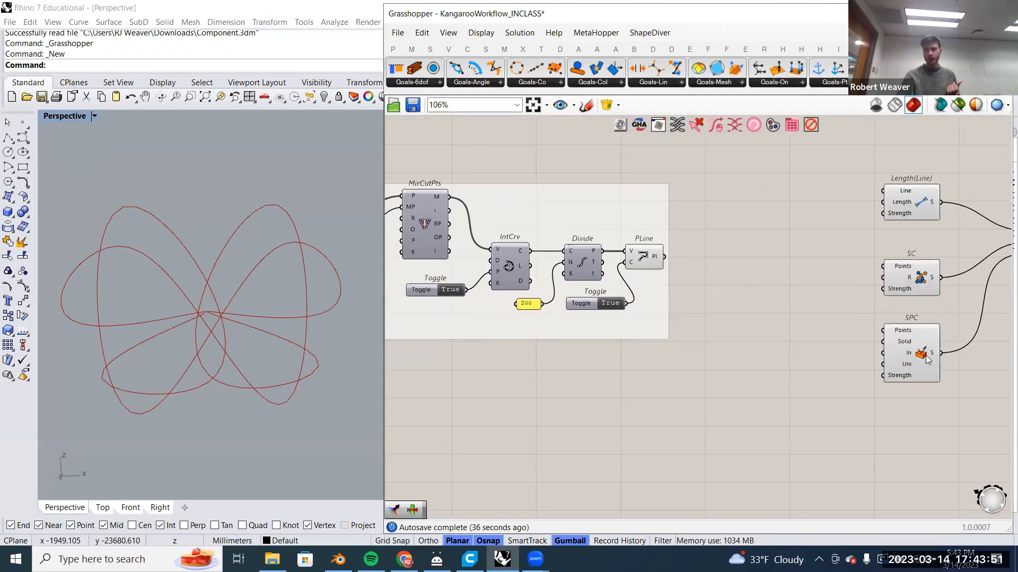
click(923, 355)
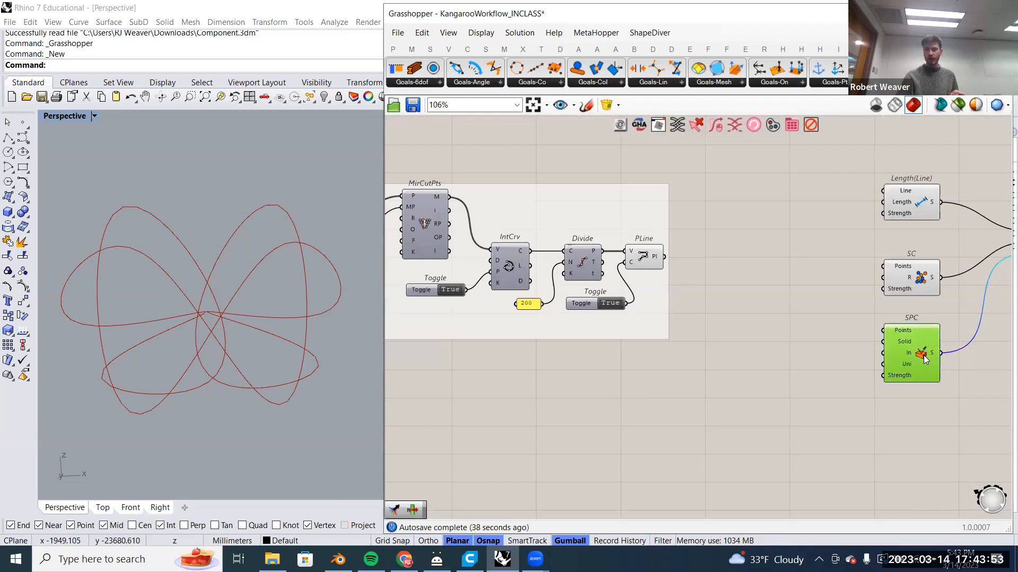
mouse_move(901, 331)
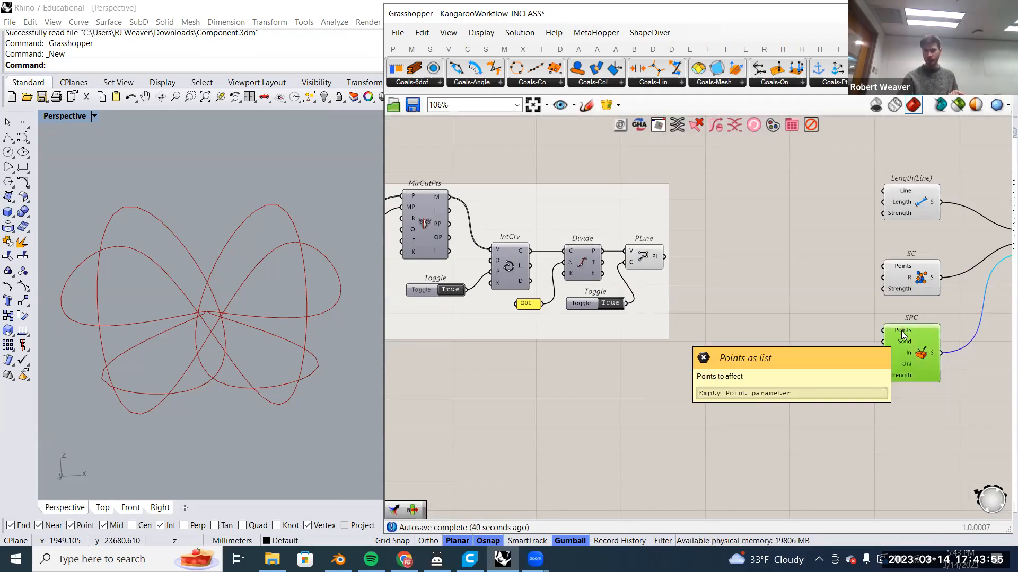
right_click(901, 331)
key(Escape)
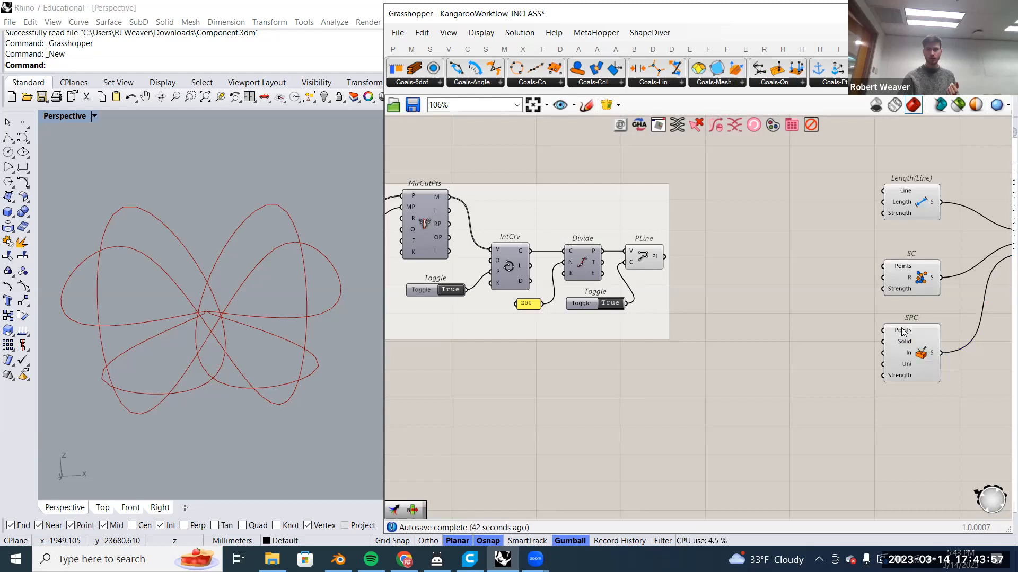
mouse_move(908, 344)
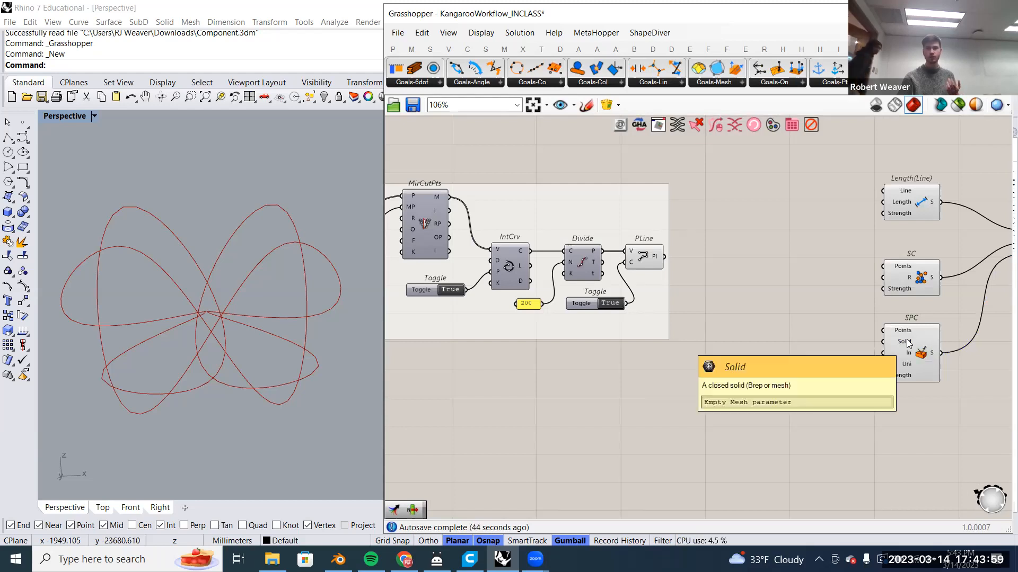
scroll(906, 343, down, 2)
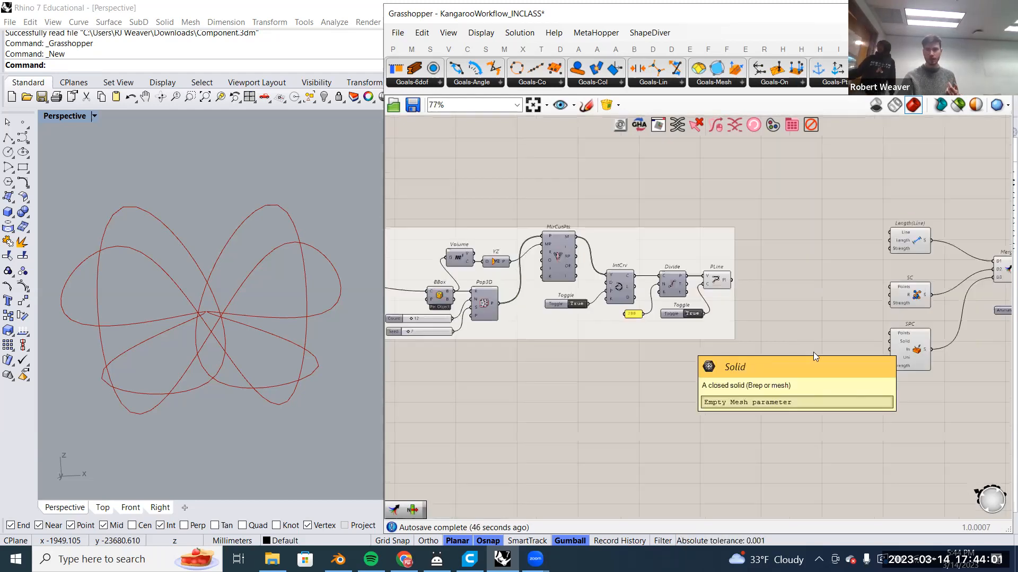
Turn on the preview of the lower Mesh parameter in the Workflow 1 group and view it in the Perspective viewport.
right_drag(814, 356, 1007, 365)
scroll(542, 215, up, 1)
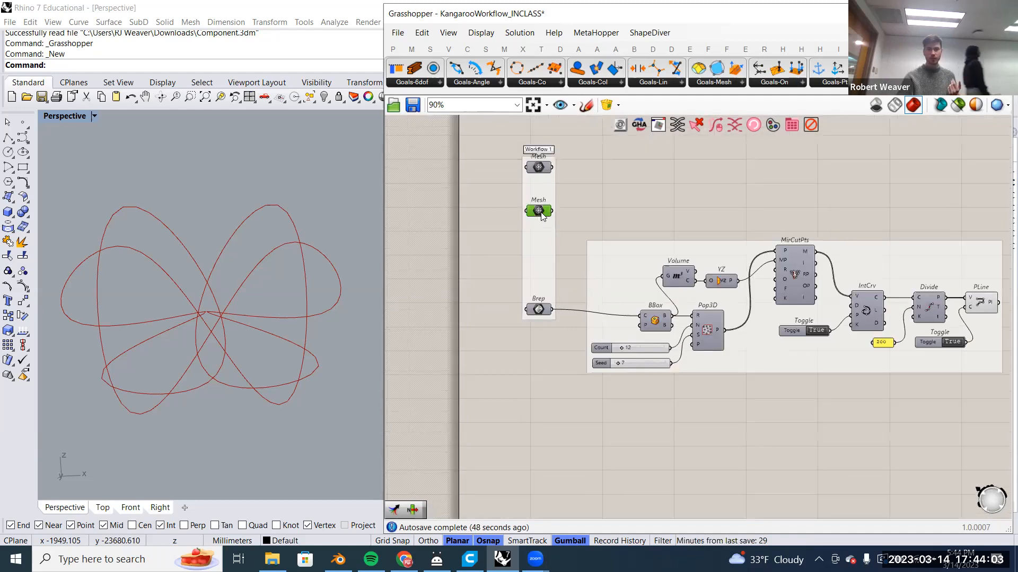
right_click(540, 212)
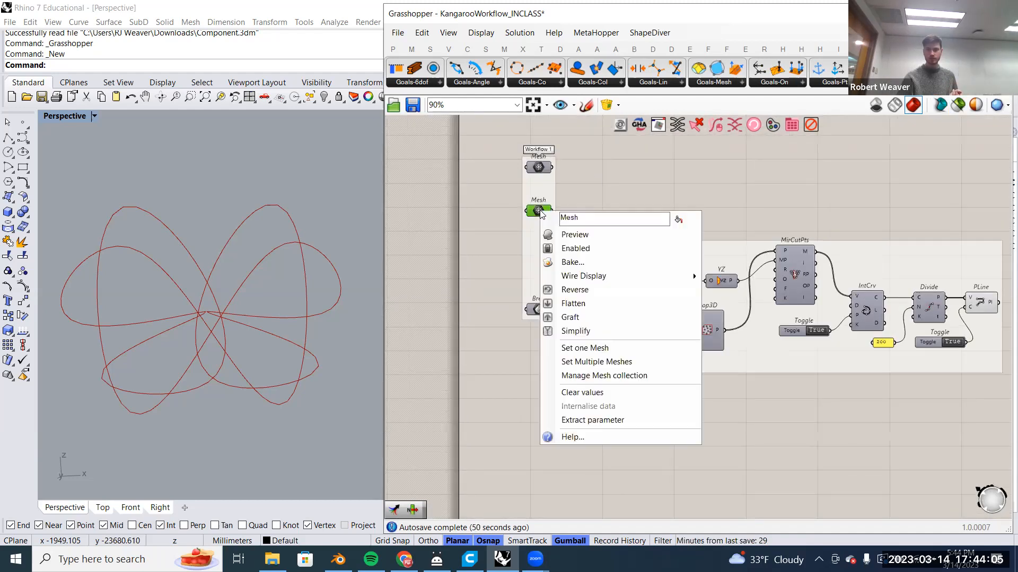
click(578, 235)
right_drag(621, 242, 624, 257)
mouse_move(283, 283)
right_down()
mouse_move(287, 299)
mouse_move(296, 290)
right_up()
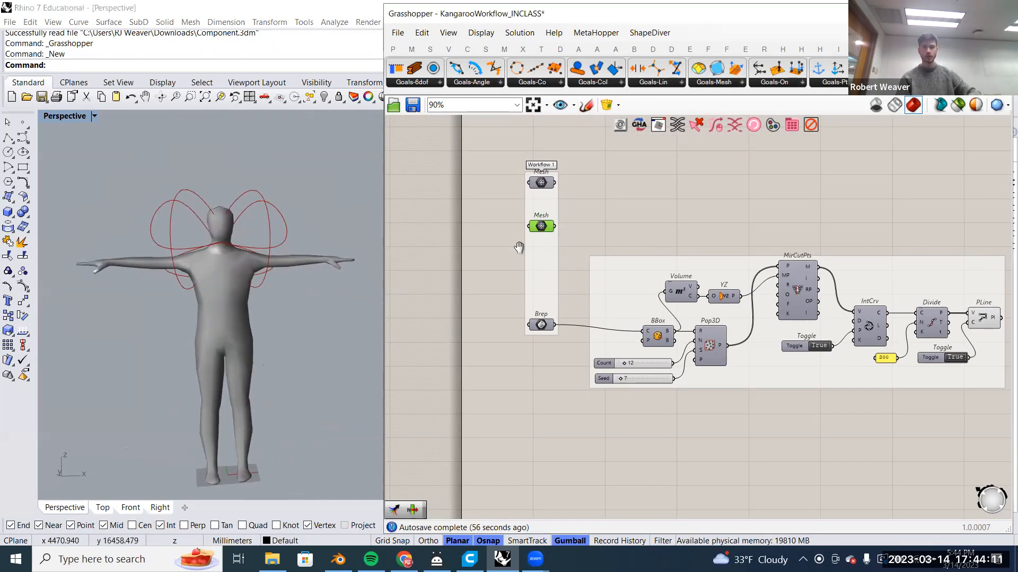
Connect the lower Mesh parameter in the Workflow 1 group to the Solid input of SolidPointCollide.
scroll(578, 273, down, 2)
right_drag(565, 245, 456, 238)
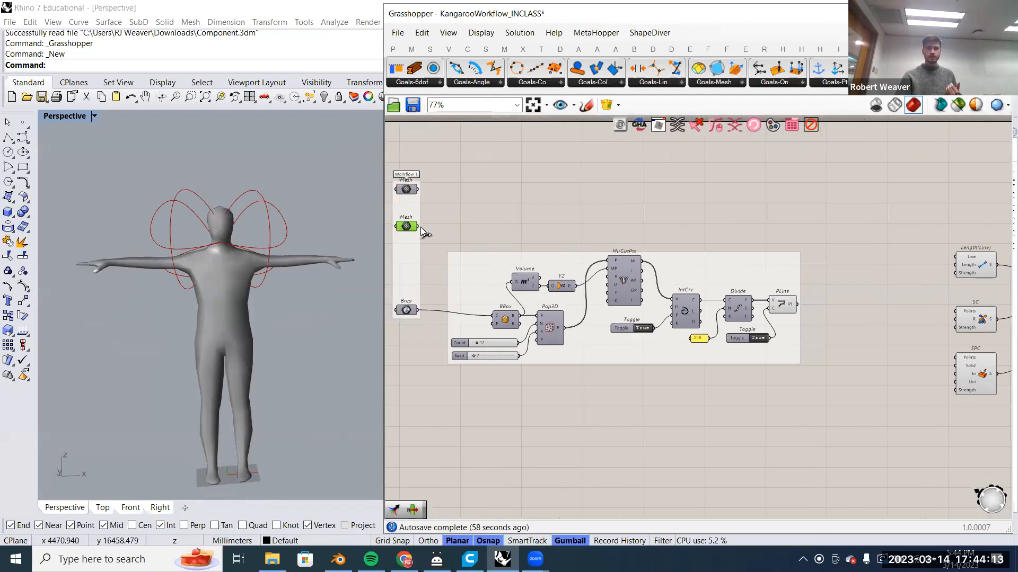
scroll(433, 204, down, 2)
drag(433, 204, 939, 317)
scroll(800, 313, up, 8)
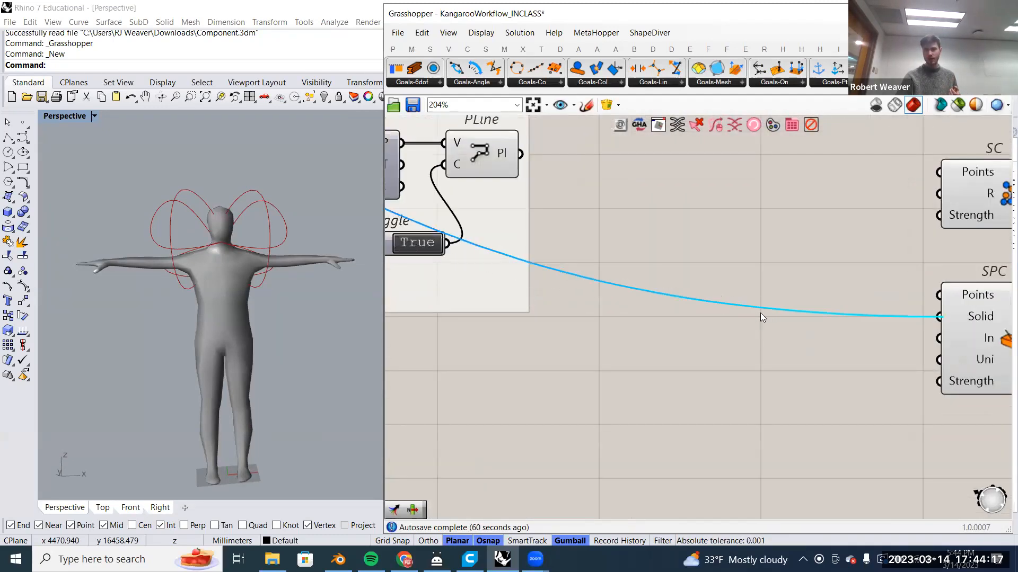
right_drag(832, 315, 811, 317)
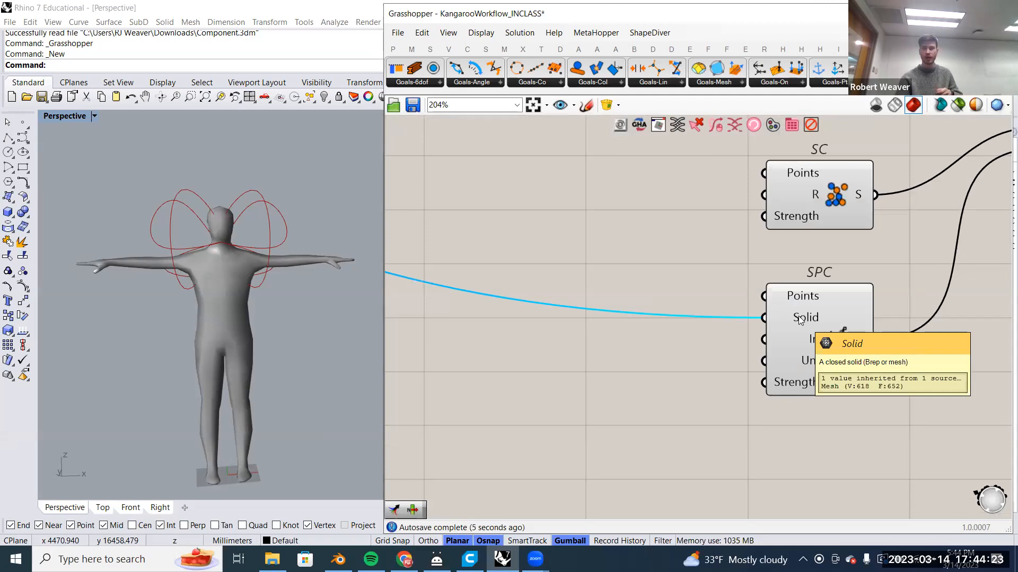
Add a Boolean Toggle with value False and connect it to the Interior input of SolidPointCollide.
scroll(801, 320, down, 1)
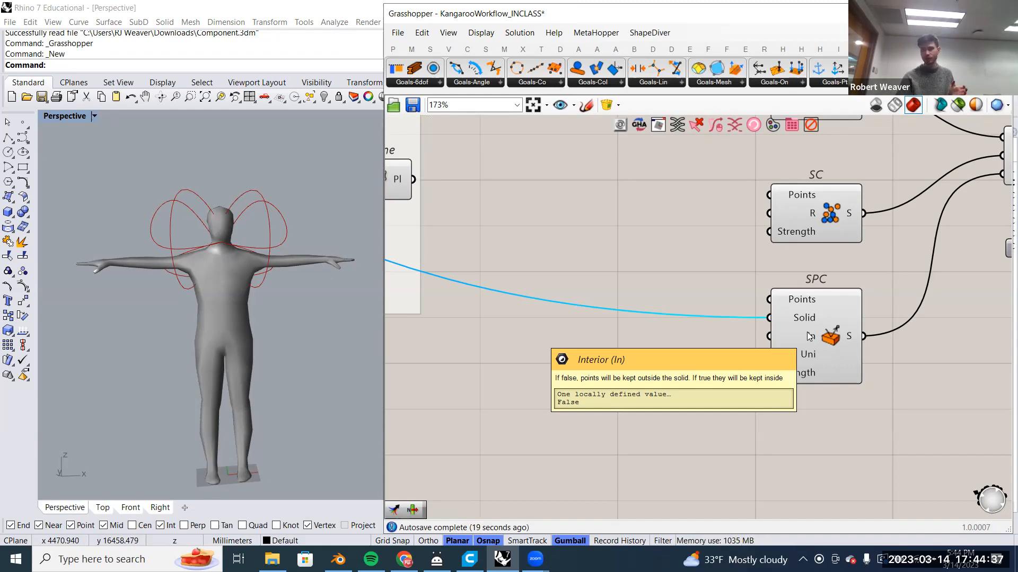
double_click(693, 349)
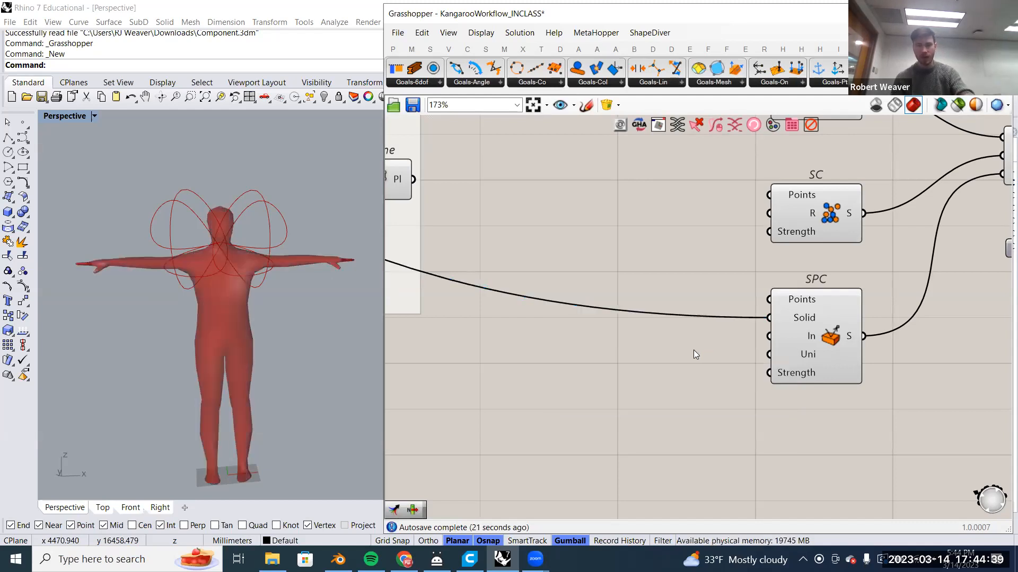
text(togg)
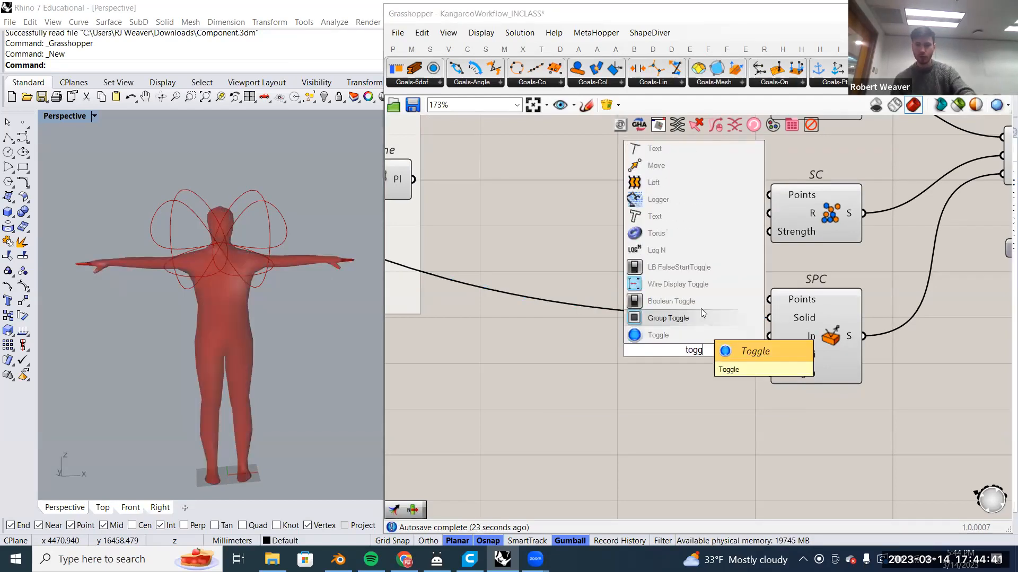
click(700, 303)
click(691, 345)
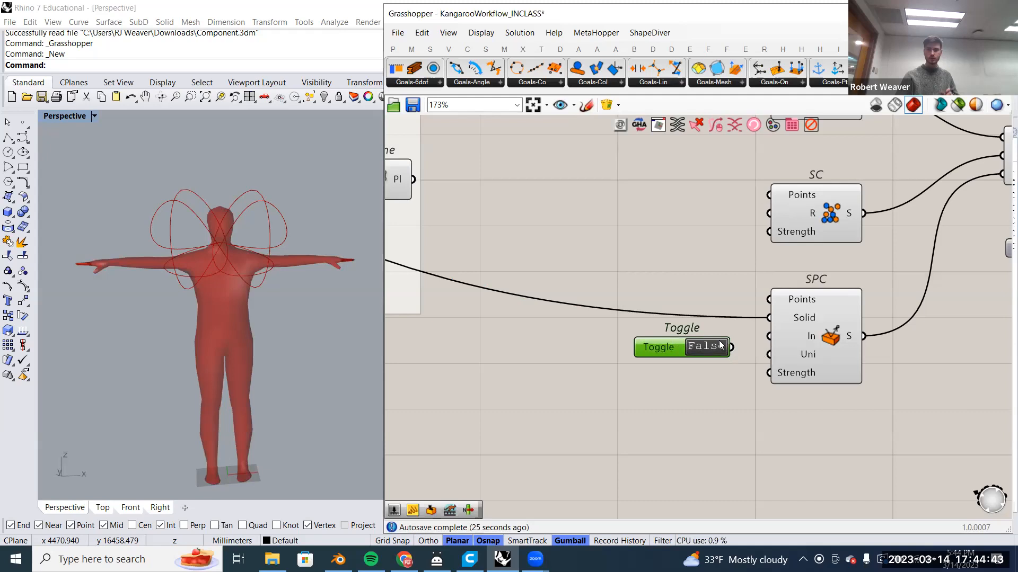
drag(734, 347, 769, 336)
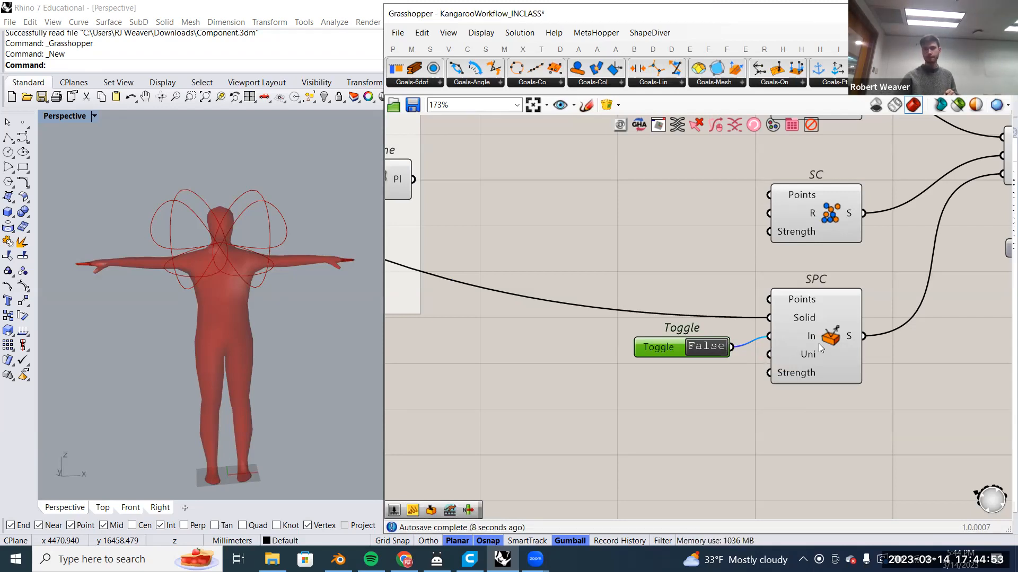
Examine the Points output of Divide and compare it with the PolyLine curve around the body mesh.
scroll(683, 330, down, 1)
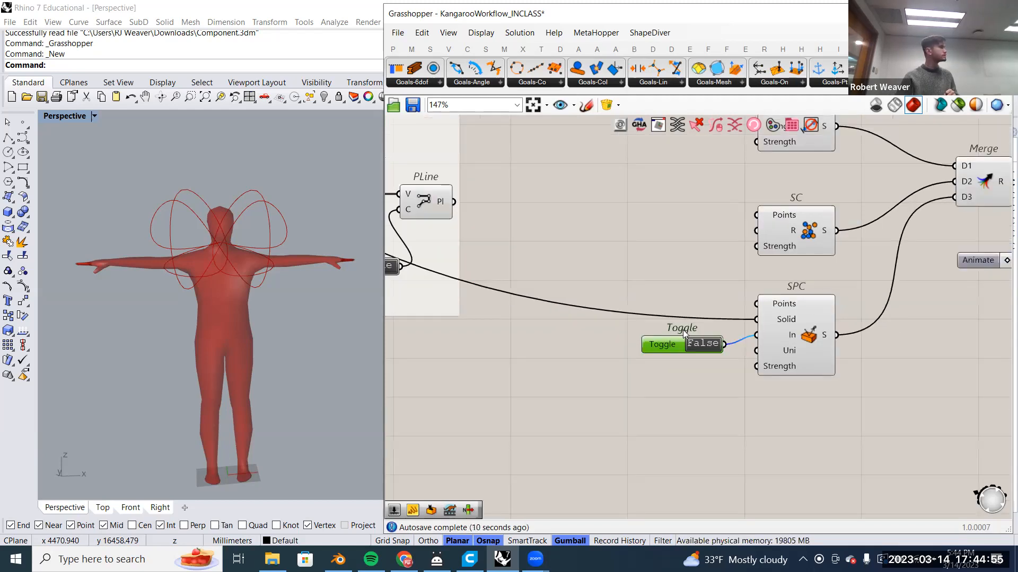
right_drag(473, 215, 521, 250)
right_drag(446, 235, 497, 244)
click(458, 245)
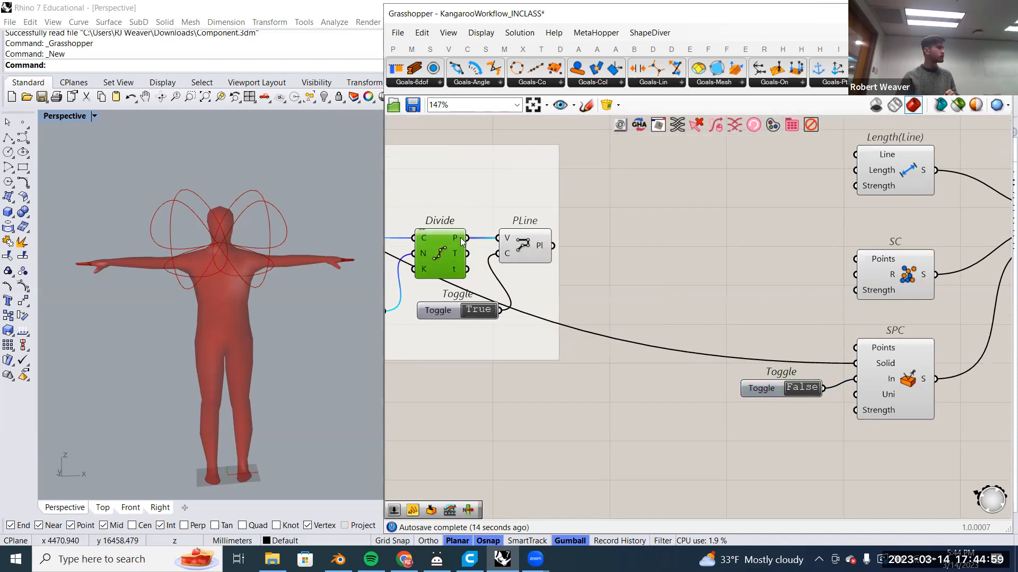
mouse_move(461, 241)
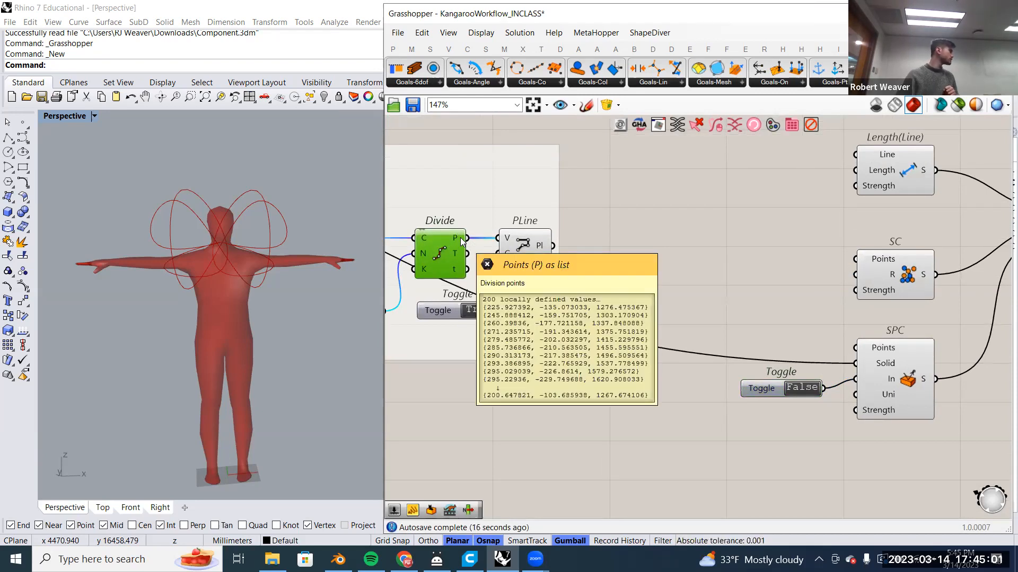
right_drag(533, 284, 522, 285)
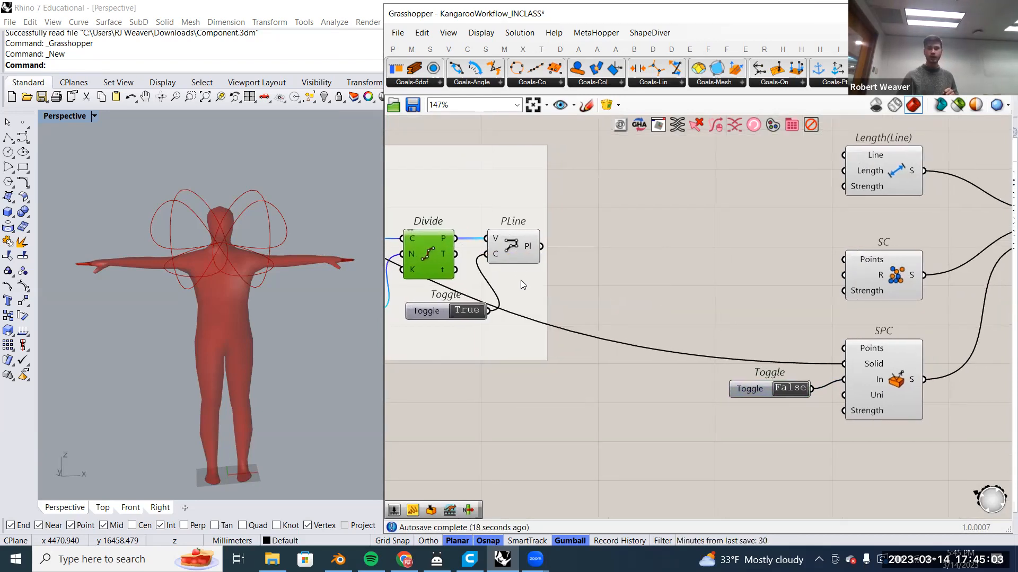
right_drag(485, 257, 529, 266)
click(562, 255)
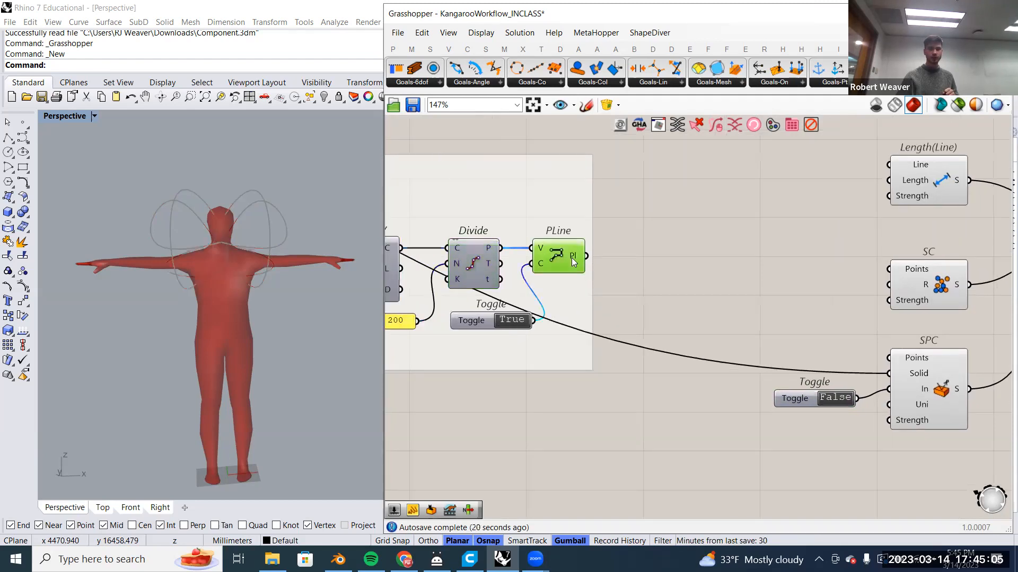
scroll(233, 223, up, 3)
right_drag(574, 325, 635, 334)
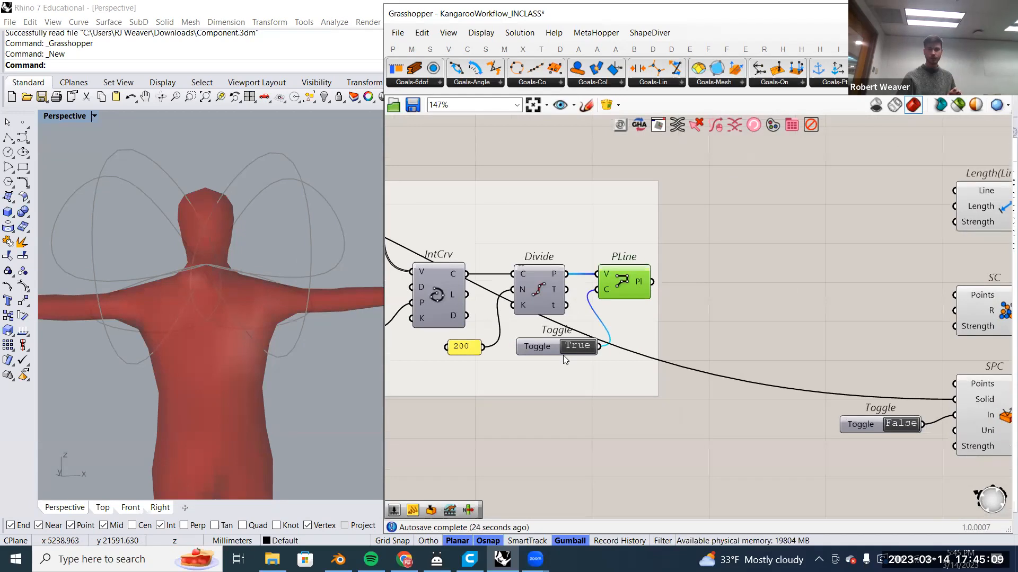
click(538, 289)
scroll(481, 294, down, 2)
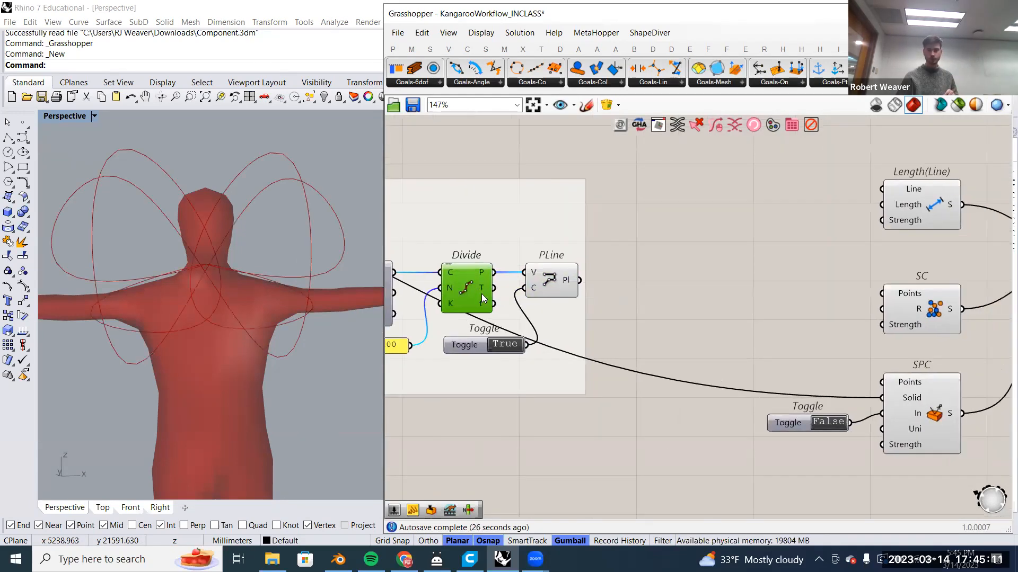
Connect the Points output of Divide to the Points inputs of both SolidPointCollide and SphereCollide.
right_drag(494, 300, 466, 286)
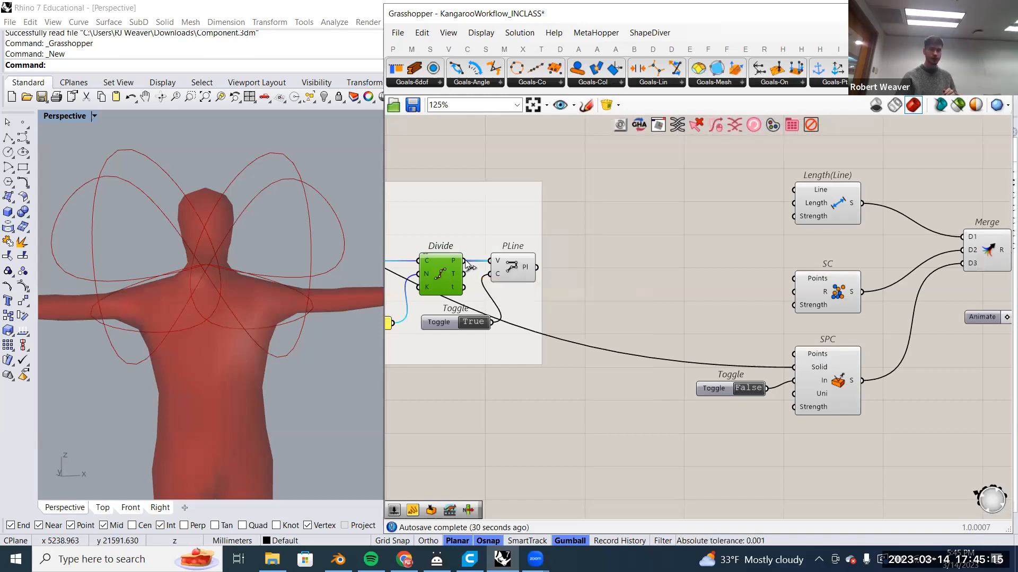
drag(689, 288, 795, 354)
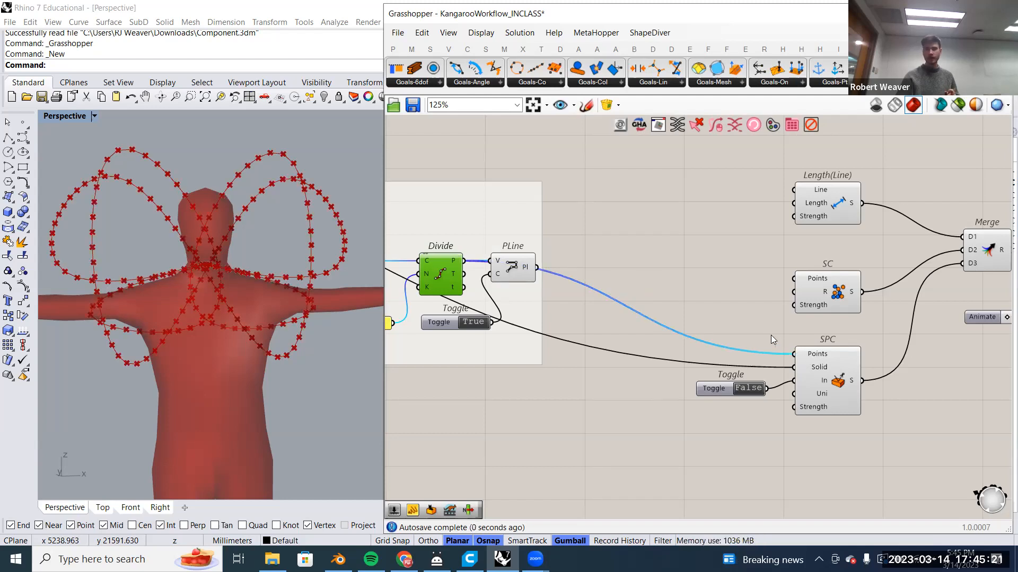
right_drag(771, 335, 759, 329)
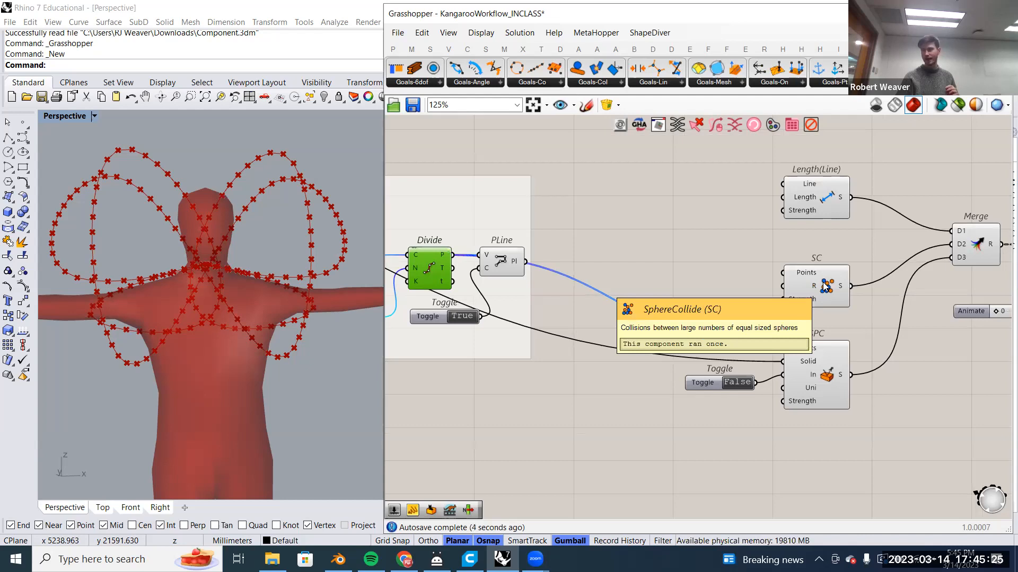
right_drag(825, 287, 530, 281)
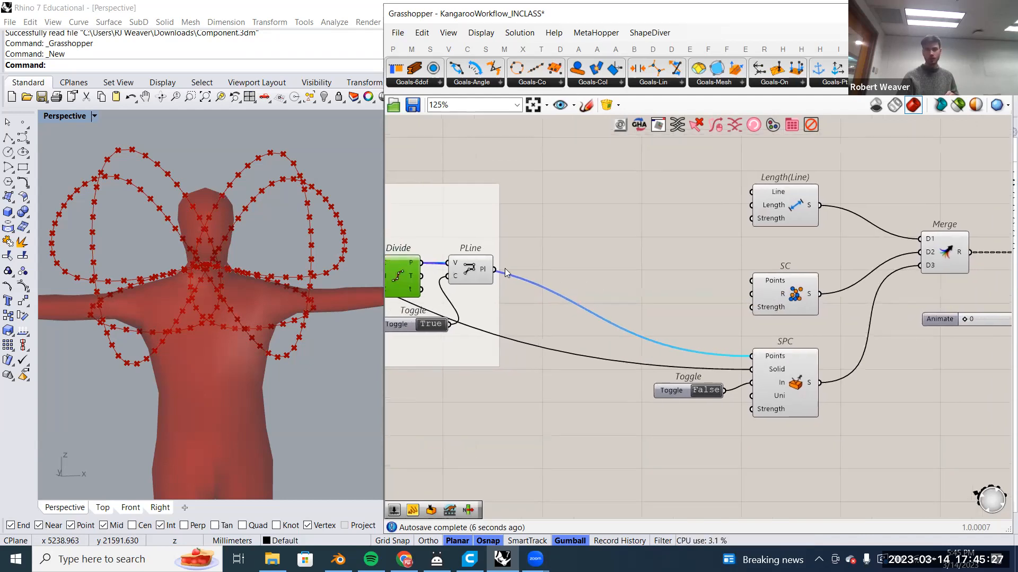
drag(422, 262, 753, 279)
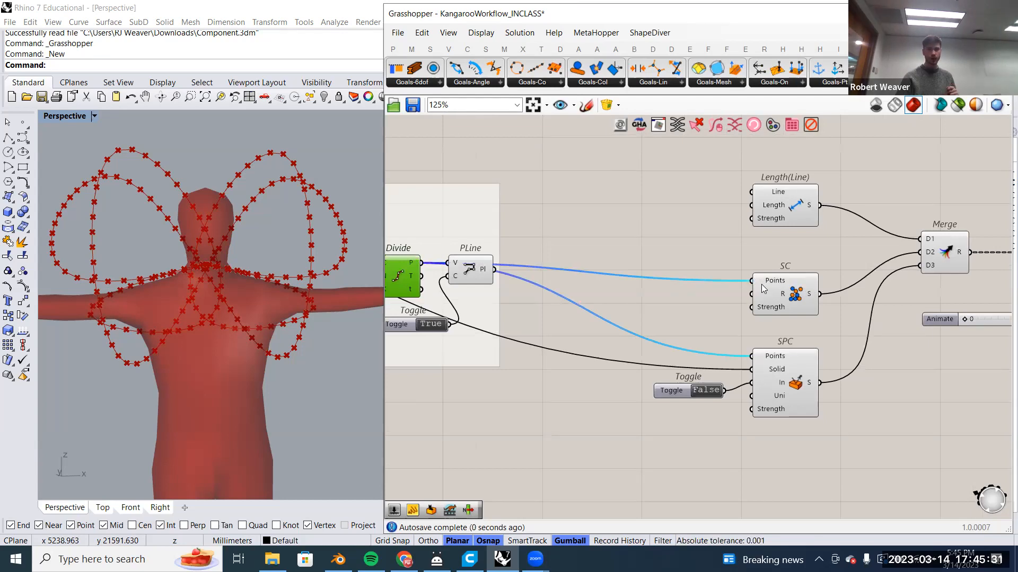
click(846, 443)
drag(847, 441, 849, 458)
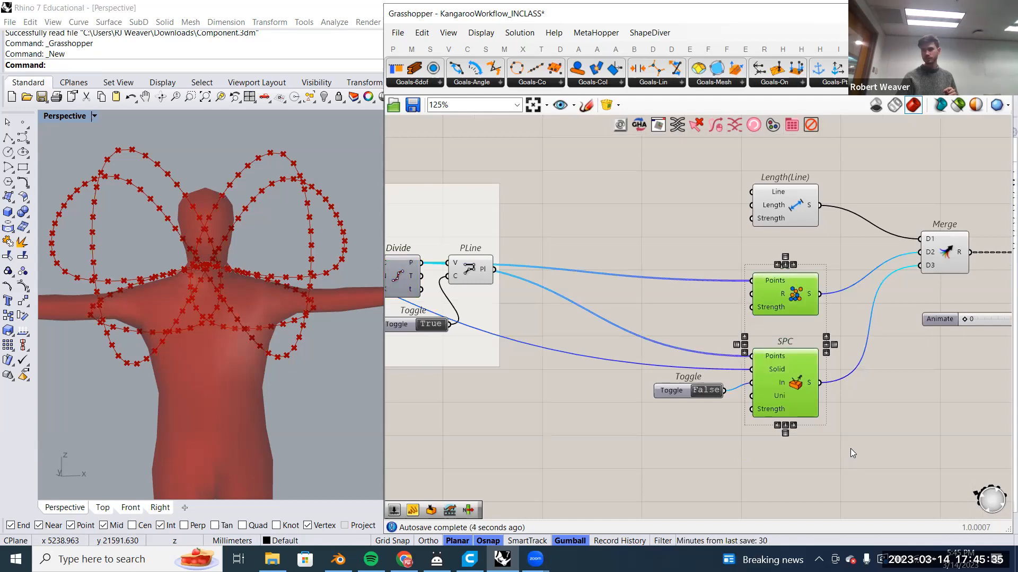
click(851, 447)
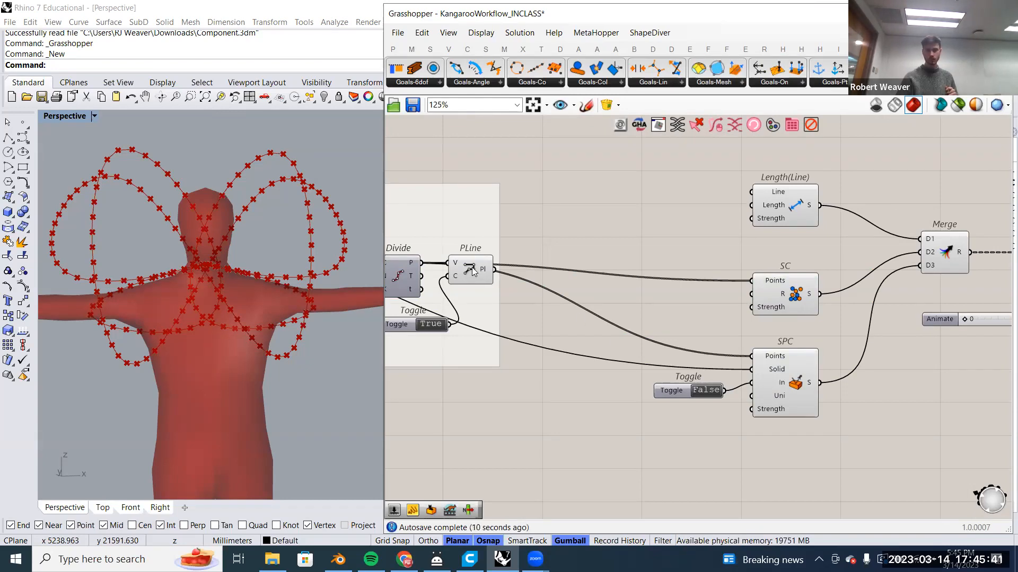
Move PolyLine and its Closed toggle up and away from Divide, clear of the wires running to the collision goals.
drag(473, 271, 498, 234)
drag(417, 324, 424, 242)
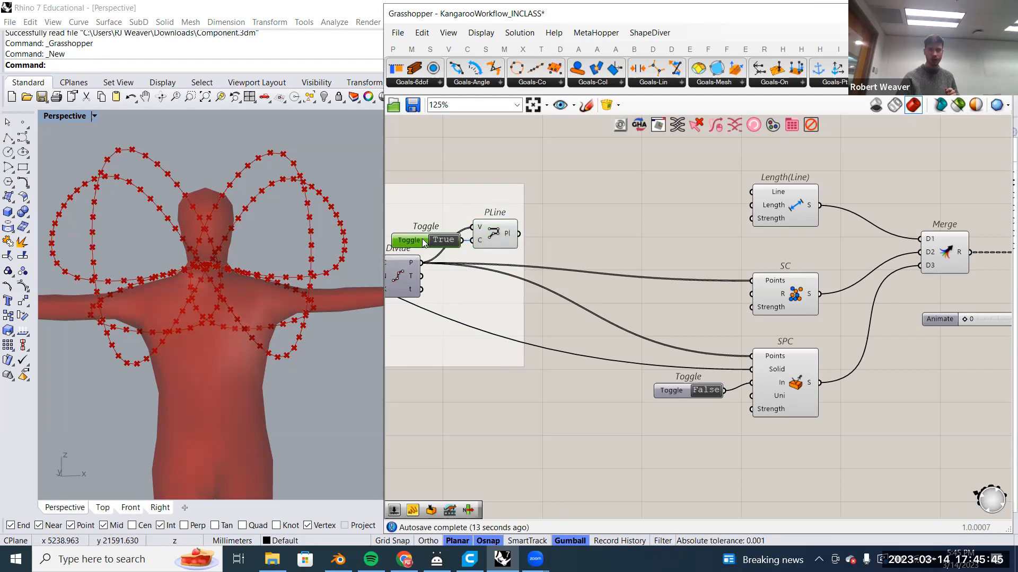
right_drag(604, 252, 664, 260)
drag(435, 165, 582, 230)
click(677, 229)
right_drag(693, 252, 652, 244)
scroll(684, 236, down, 3)
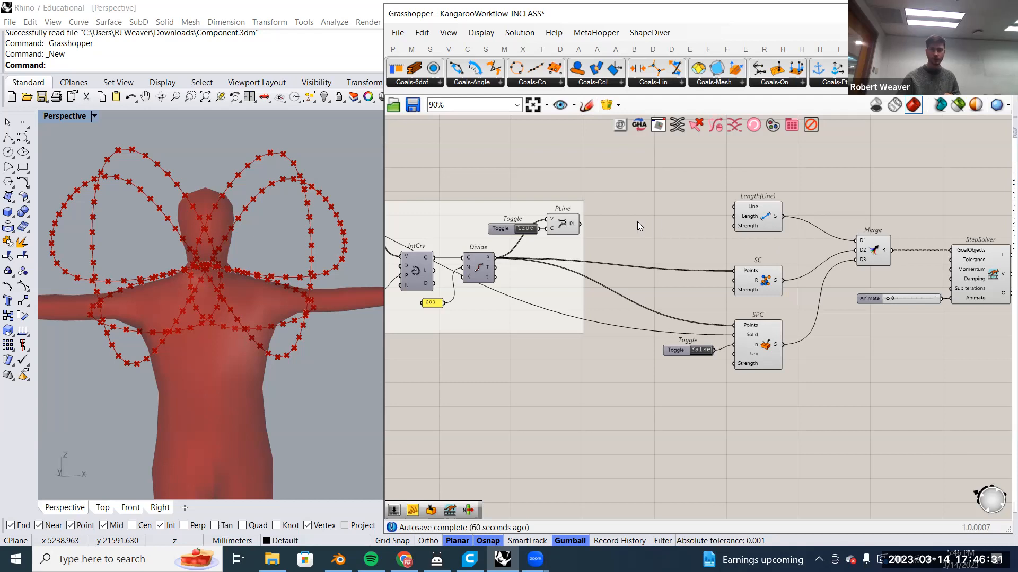
Add an Explode component between PolyLine and the Length(Line) goal.
right_drag(628, 216, 638, 203)
click(574, 210)
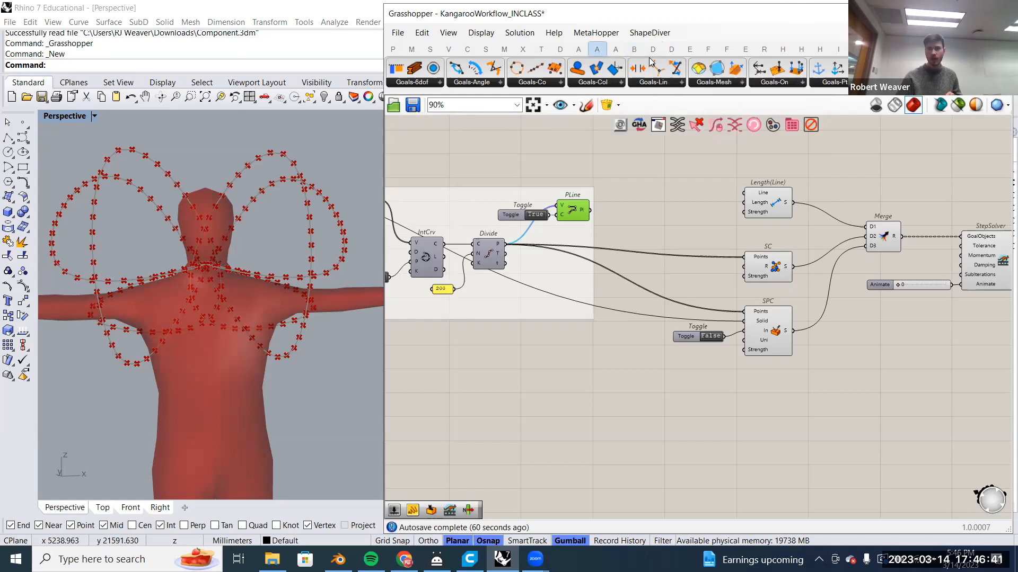
double_click(646, 175)
text(explo)
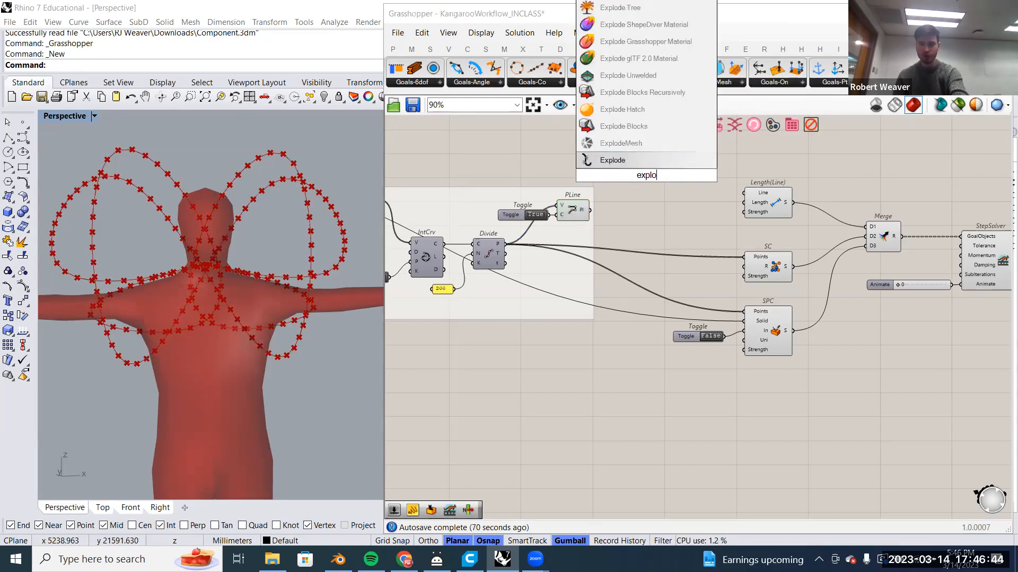
click(638, 164)
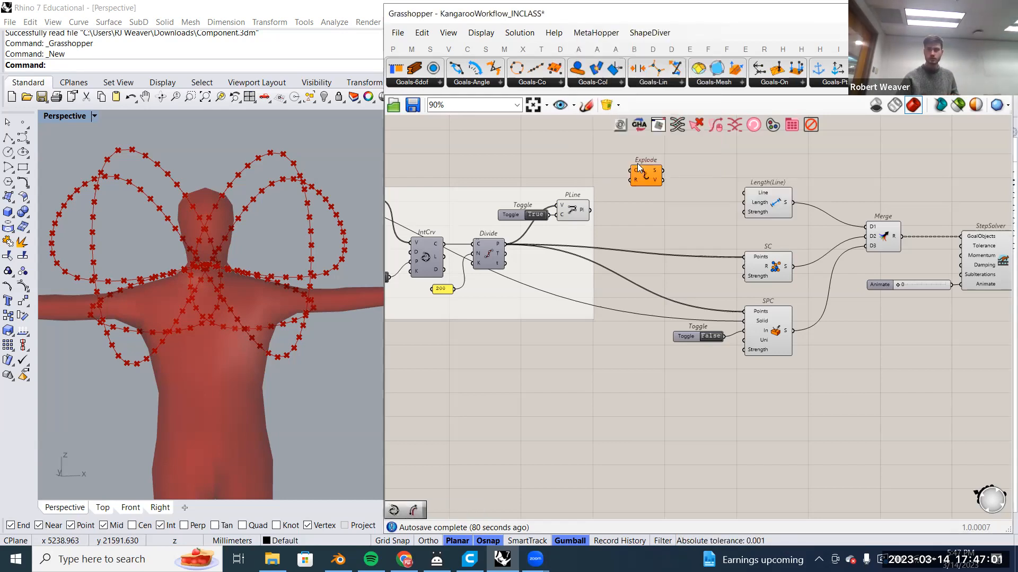
Place Explode beside PolyLine and connect the polyline output to its Curve input.
click(604, 83)
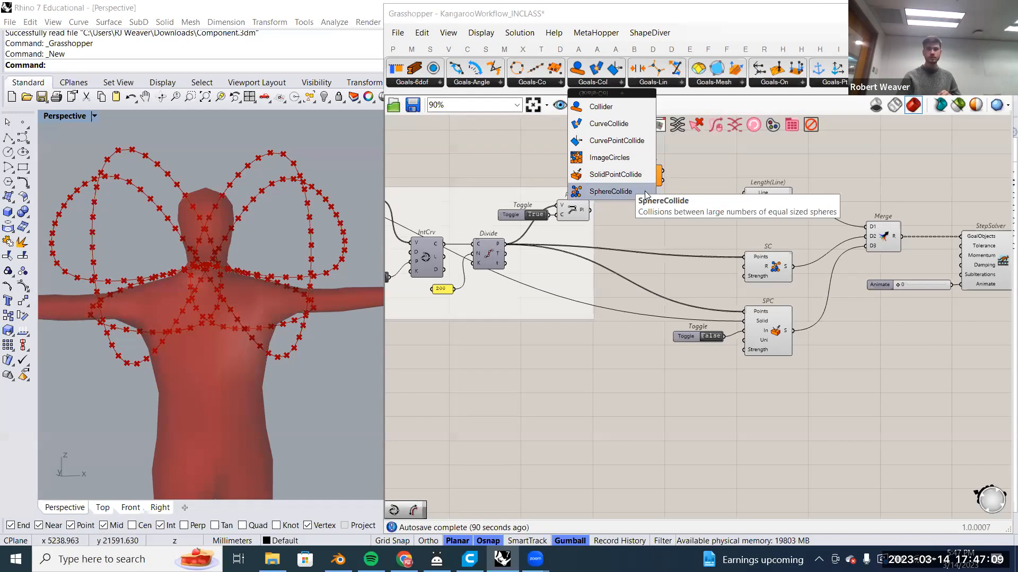
drag(651, 184, 664, 212)
scroll(664, 207, up, 3)
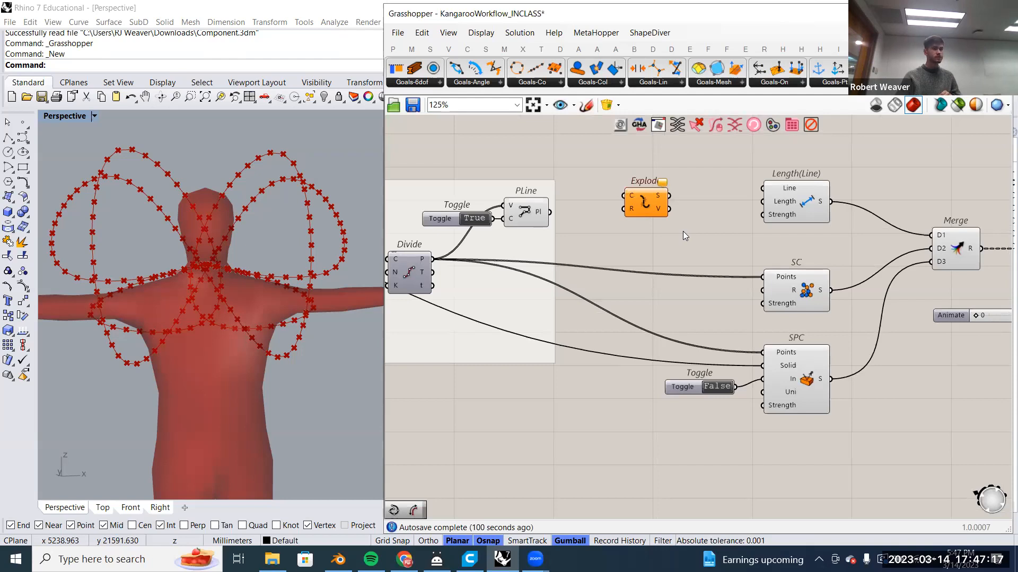
right_drag(682, 231, 691, 234)
drag(655, 214, 630, 218)
drag(559, 215, 588, 210)
drag(610, 211, 614, 224)
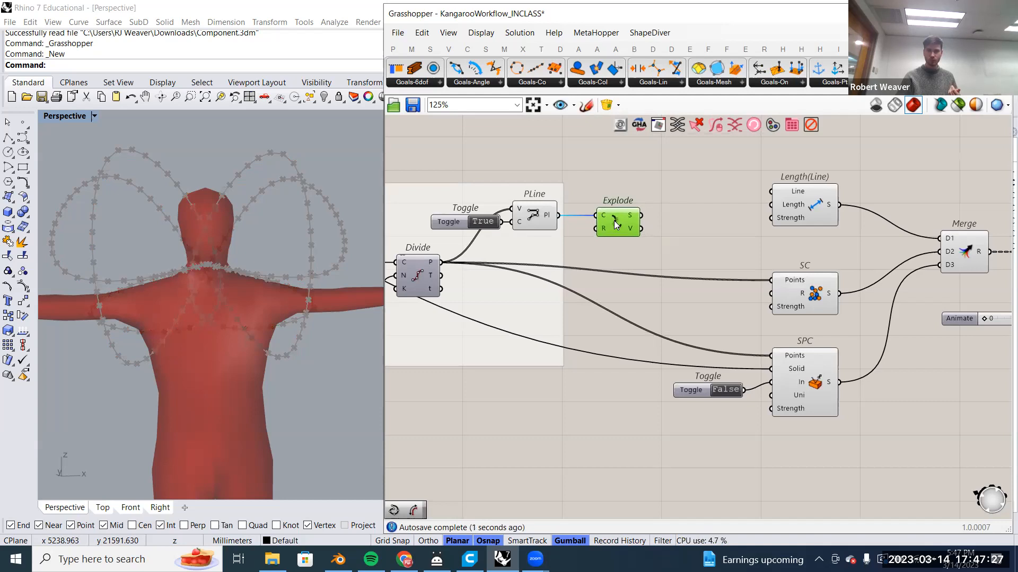
Turn off the preview of PolyLine and check the data in Explode's Segments output.
click(533, 215)
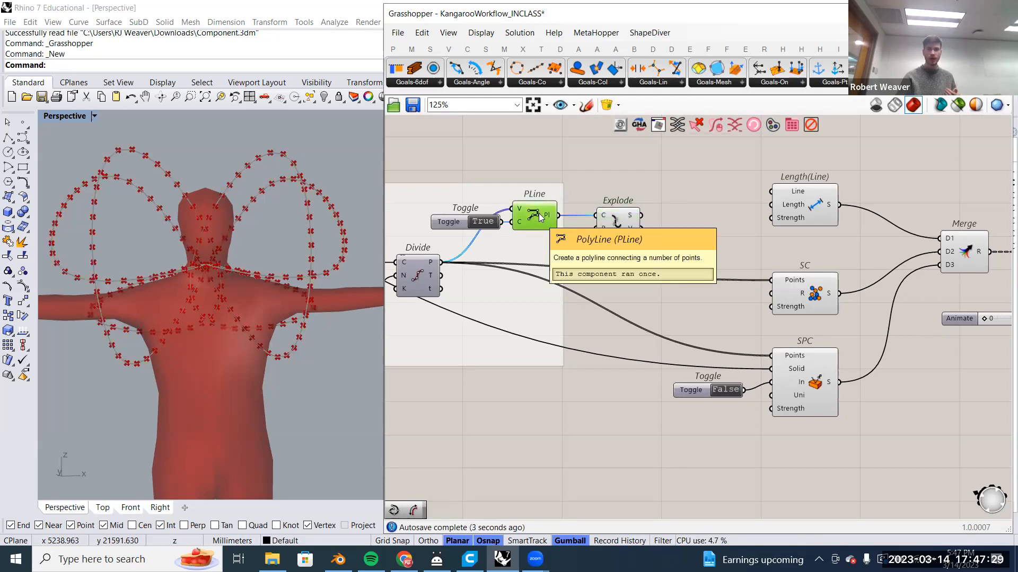
right_click(537, 221)
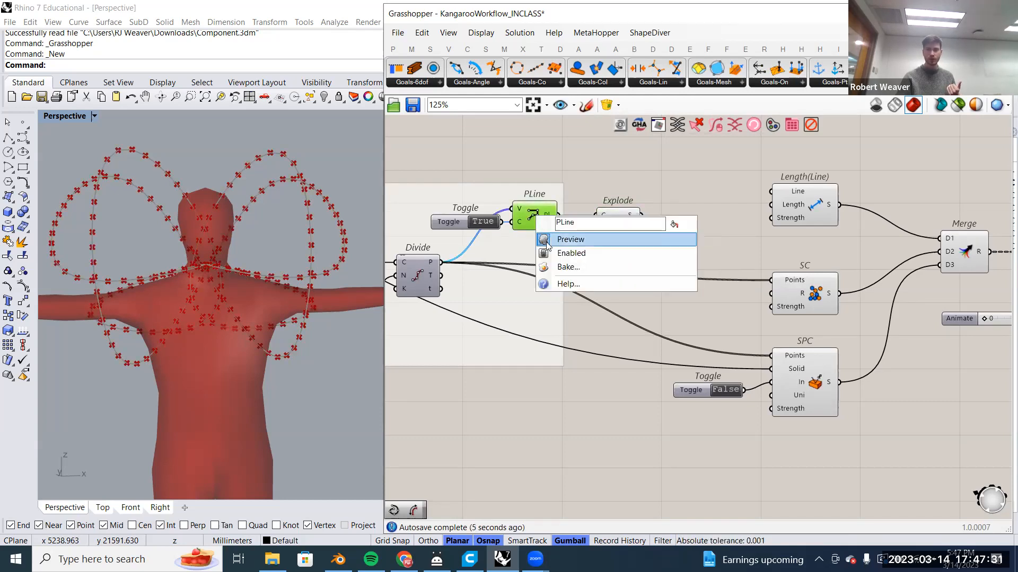
right_drag(643, 236, 717, 238)
click(696, 225)
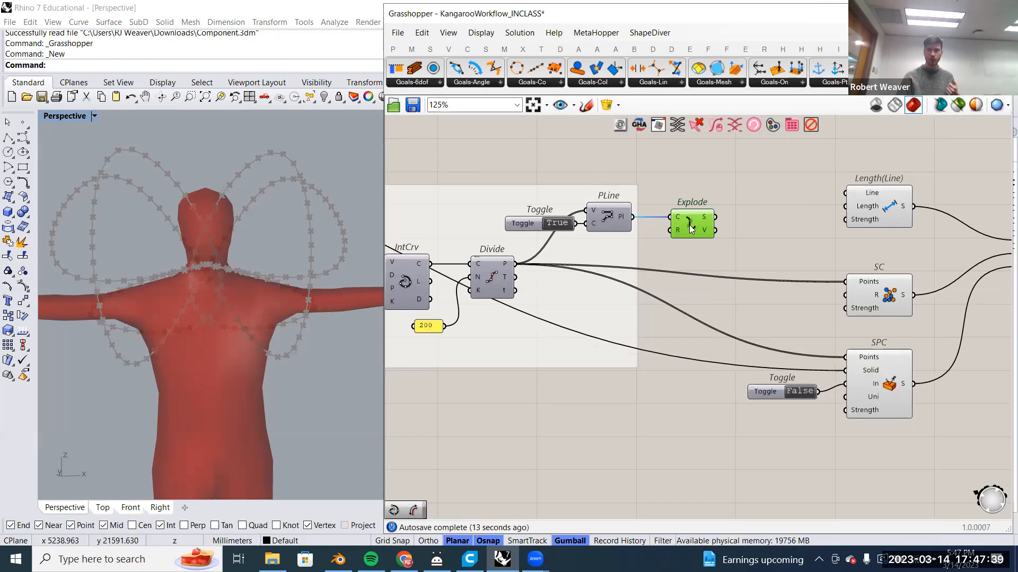
mouse_move(705, 222)
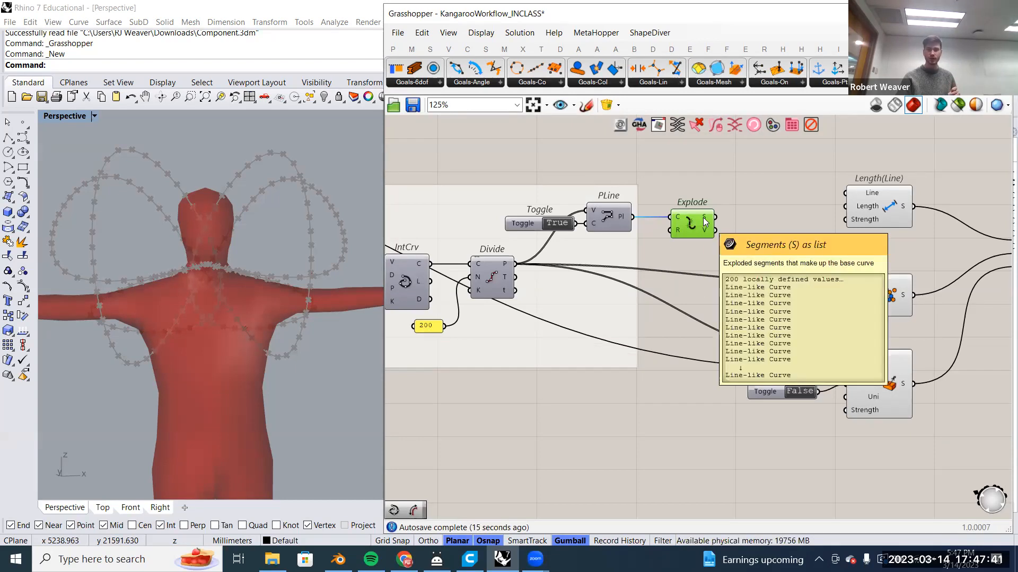
Connect the segments output of the Explode component to the Line input of the Length(Line) goal.
right_drag(705, 221, 620, 218)
drag(601, 217, 597, 216)
right_drag(655, 214, 542, 261)
scroll(542, 249, down, 2)
scroll(546, 263, up, 2)
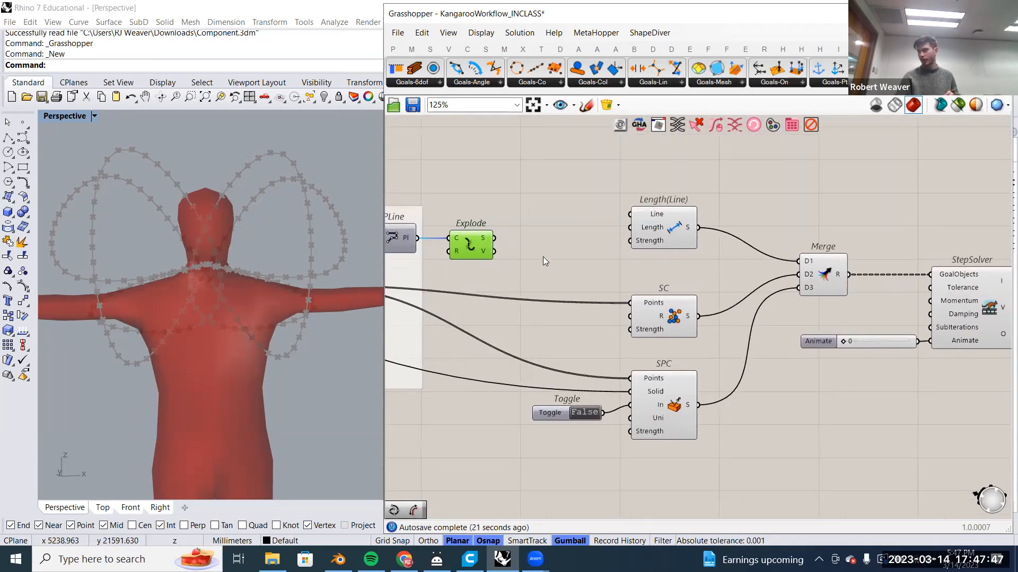
drag(494, 243, 634, 221)
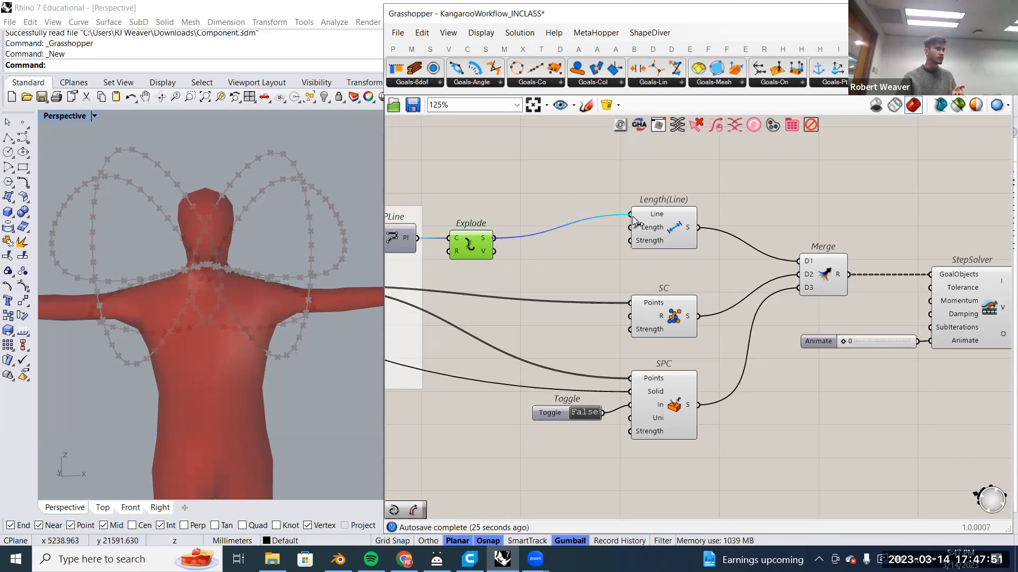
mouse_move(653, 216)
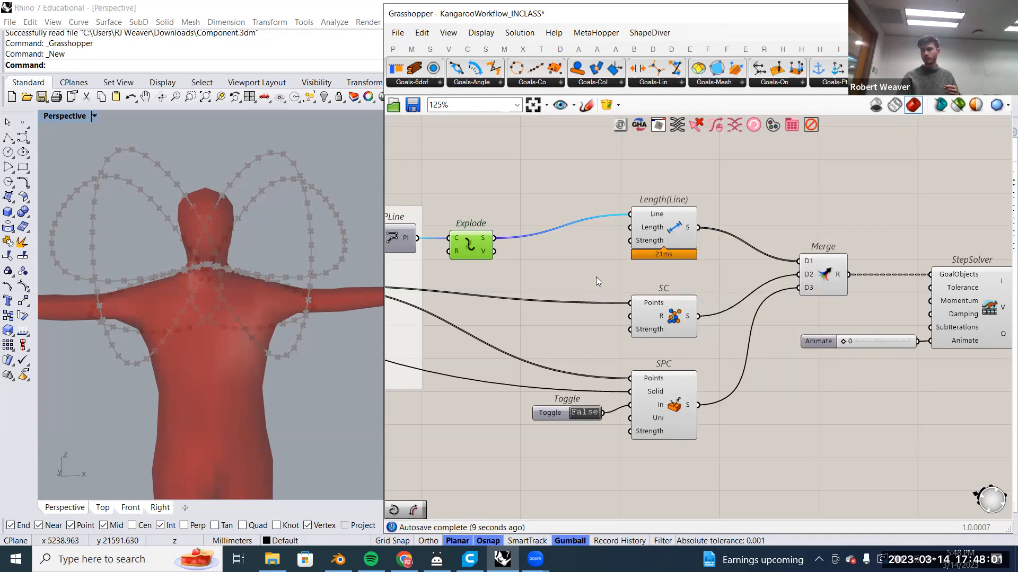
Examine the output of the PLine component and the Length input of the Length(Line) goal.
right_drag(599, 276, 612, 275)
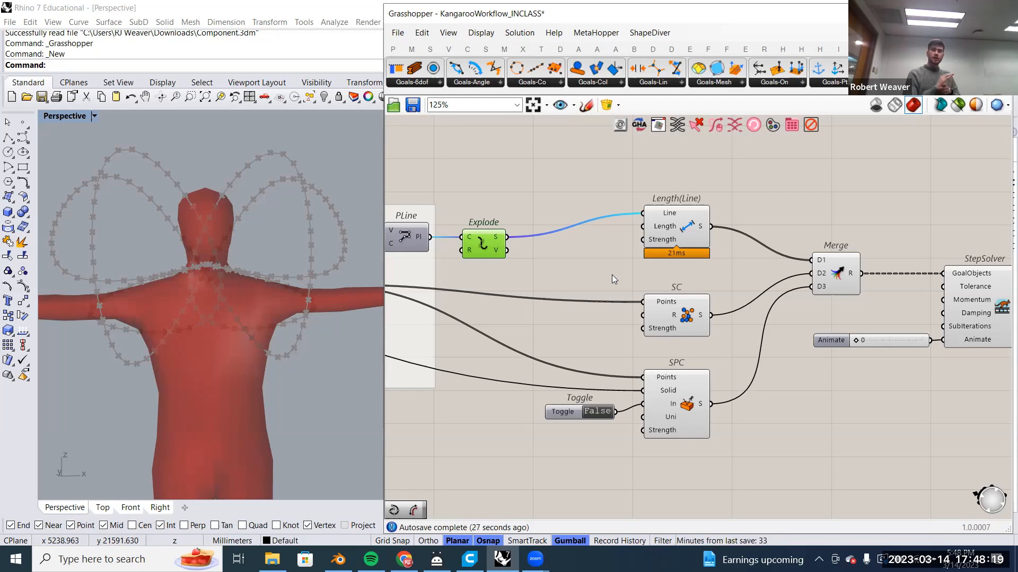
right_drag(457, 230, 519, 232)
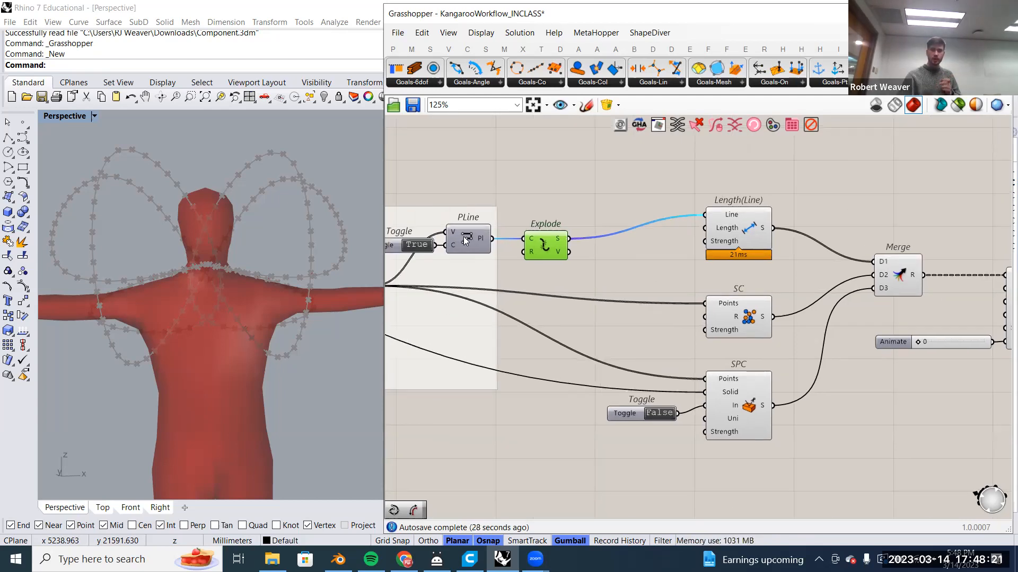
click(467, 240)
mouse_move(481, 243)
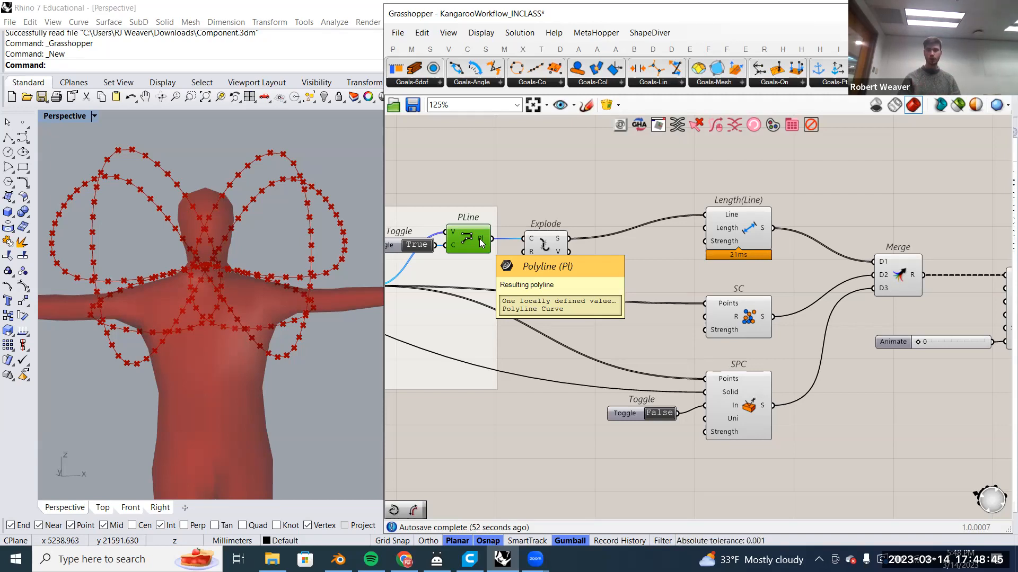
scroll(568, 276, down, 2)
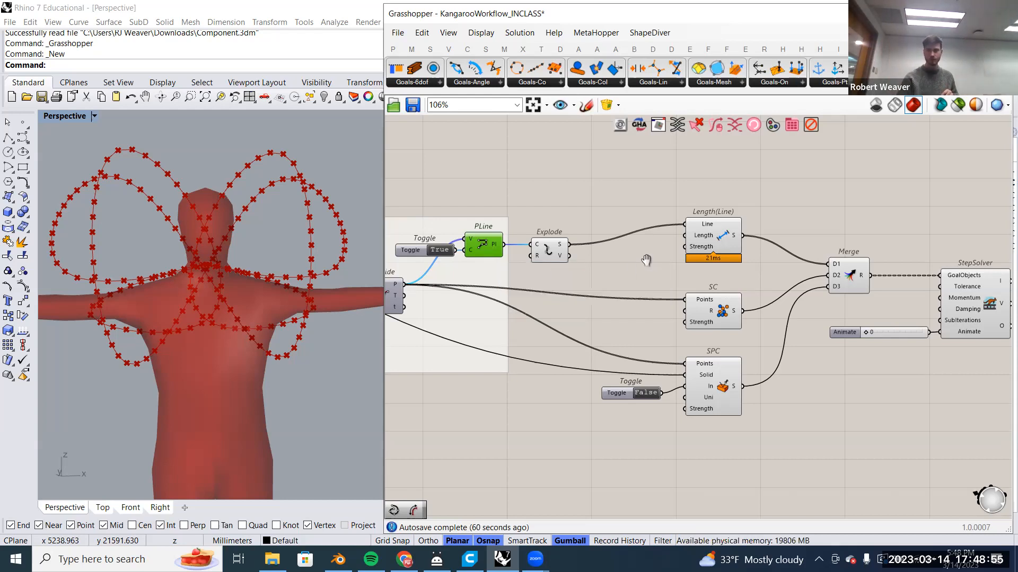
right_drag(714, 268, 703, 267)
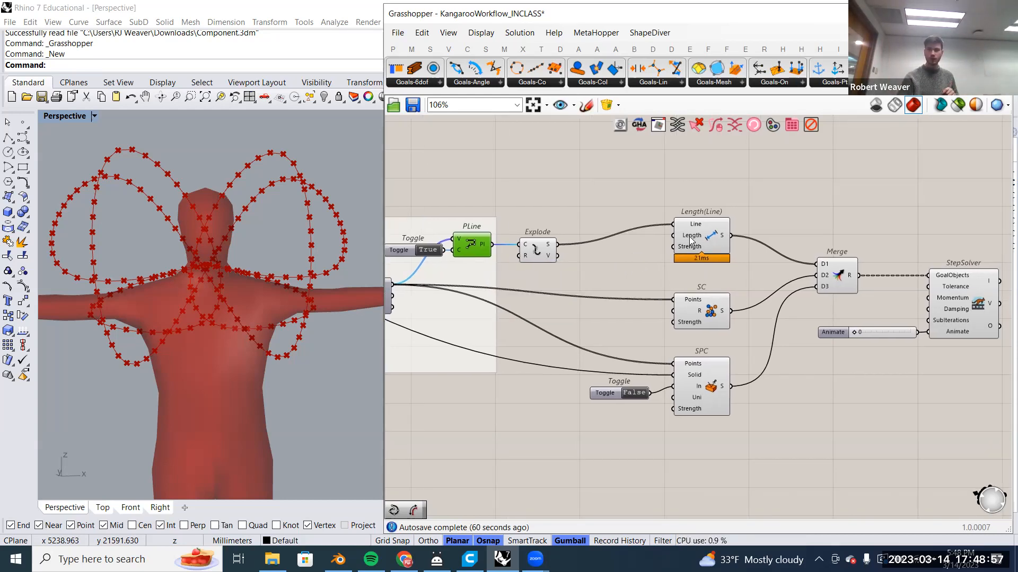
mouse_move(690, 236)
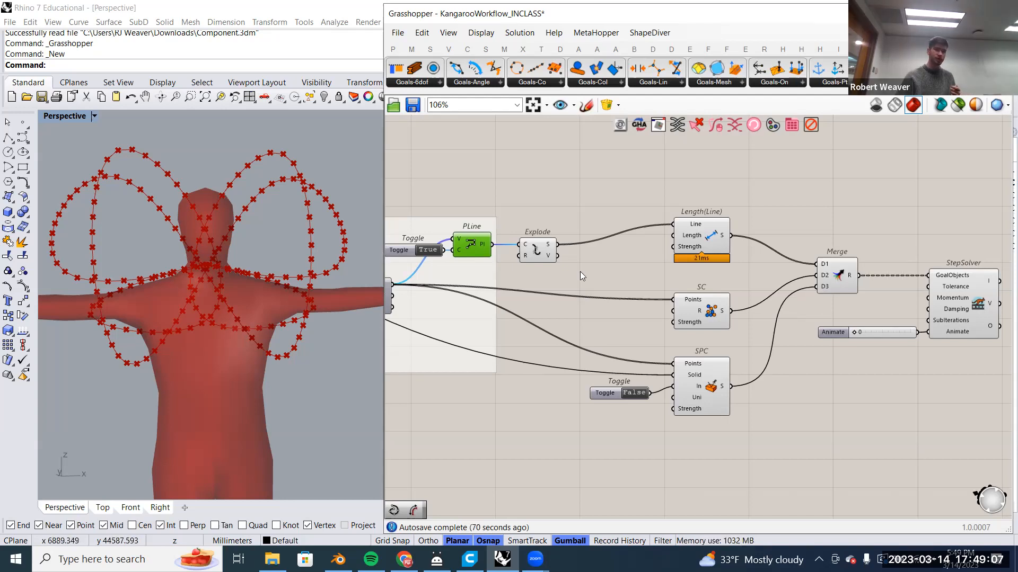
scroll(627, 242, up, 1)
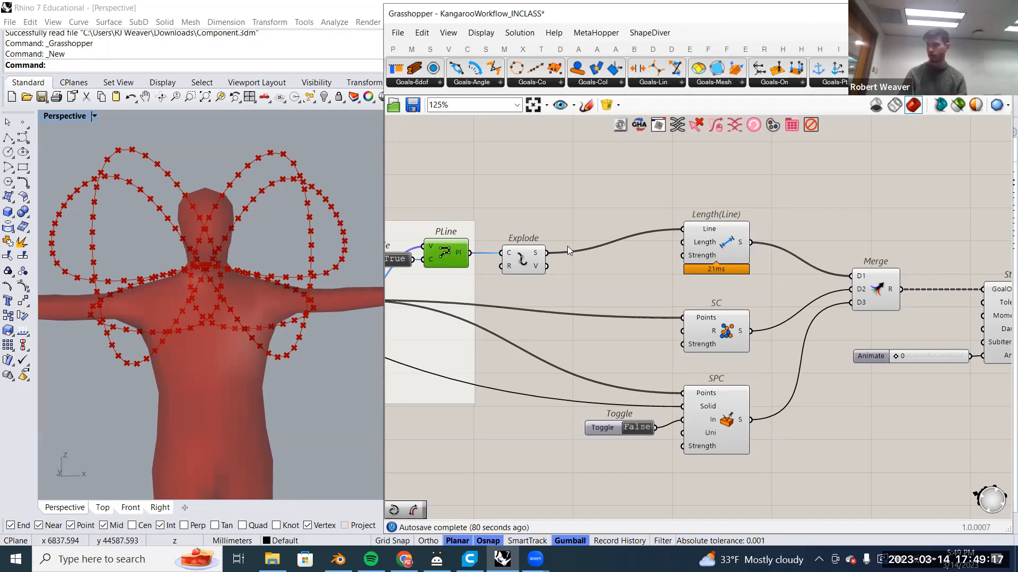
Add a curve Length component and feed it the segments from the Explode component.
right_drag(567, 246, 519, 233)
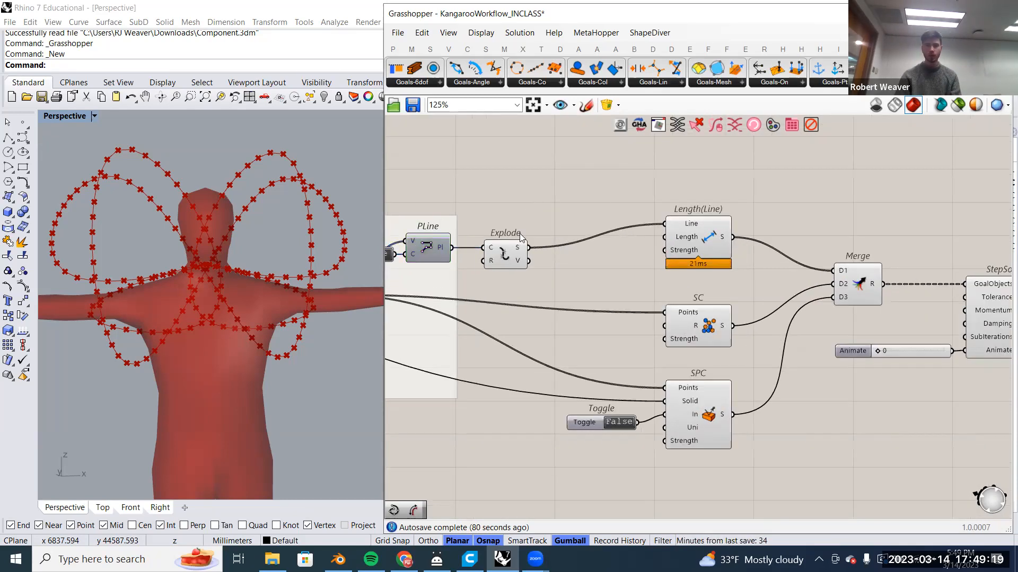
double_click(521, 234)
text(7length)
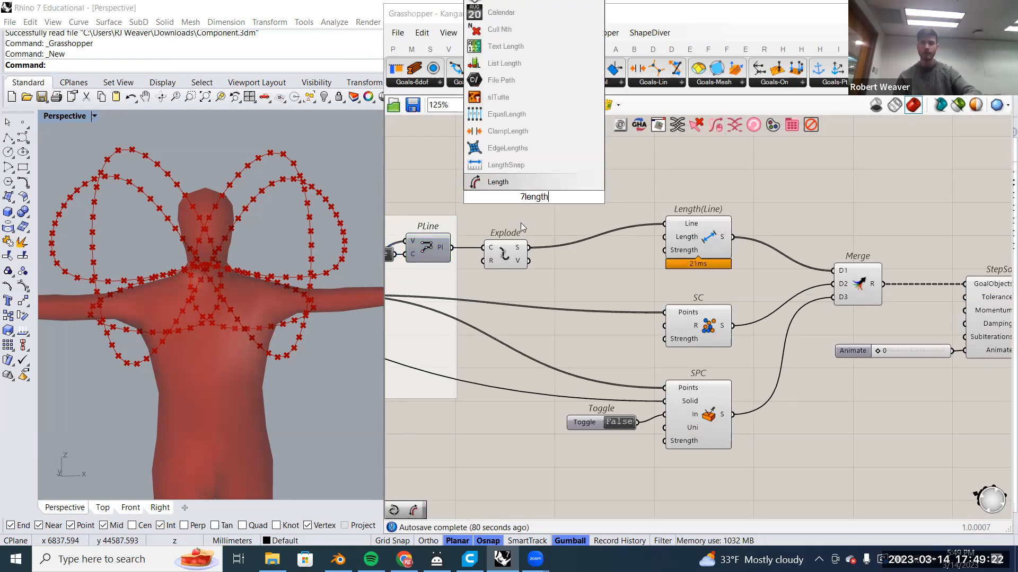
click(531, 183)
drag(528, 247, 582, 275)
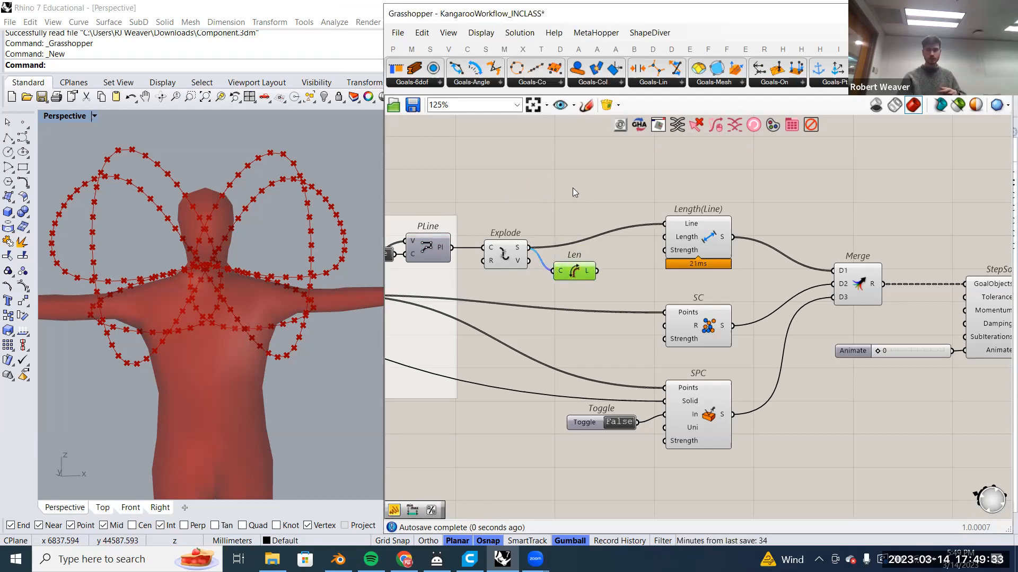
Add a panel above the Len component and wire the length output into it to read the segment lengths.
double_click(572, 188)
text(panel)
key(Return)
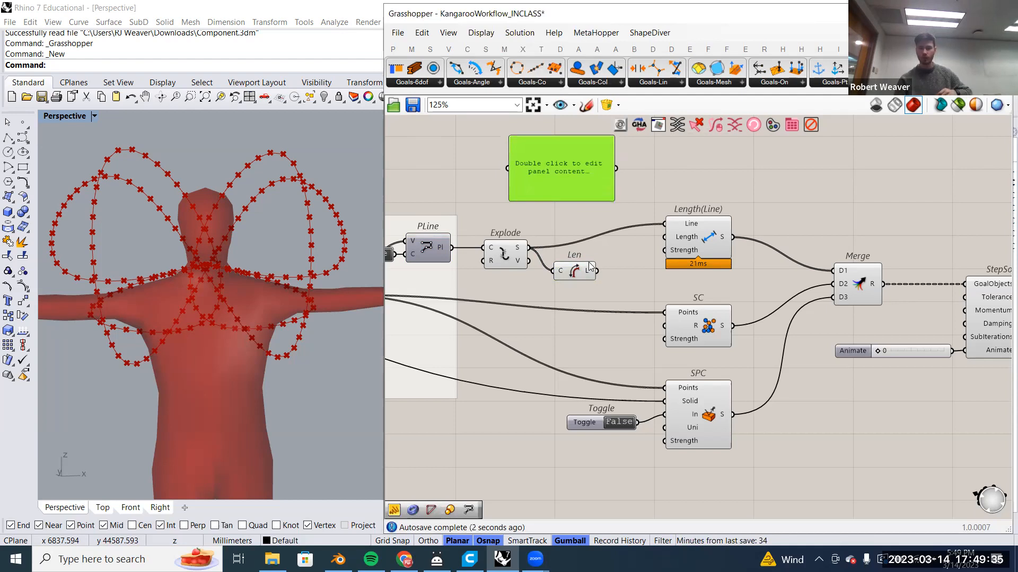
drag(596, 270, 569, 172)
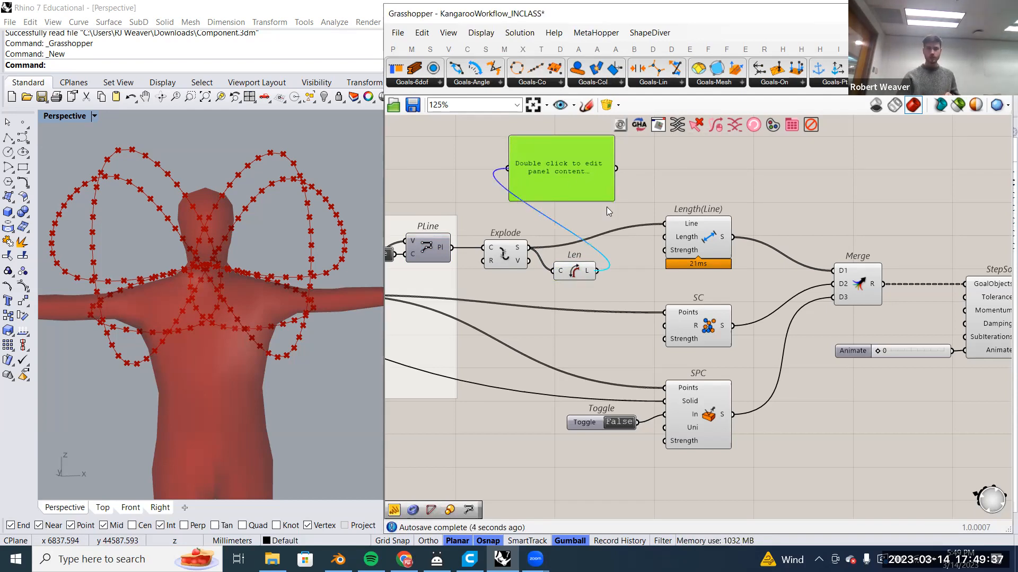
scroll(606, 204, up, 4)
drag(652, 154, 665, 135)
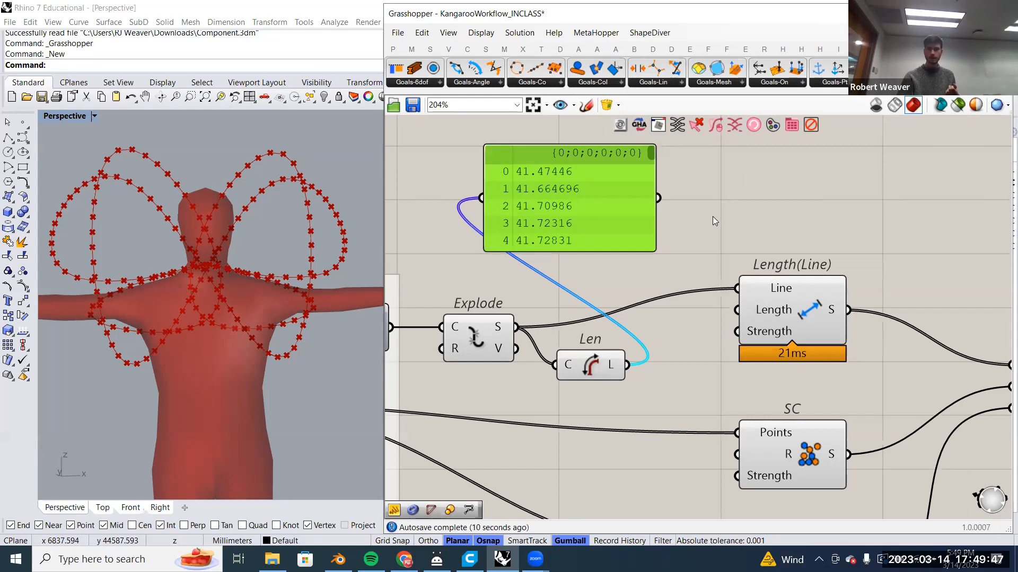
Delete the panel that lists the segment lengths.
scroll(711, 219, down, 2)
right_drag(637, 224, 574, 228)
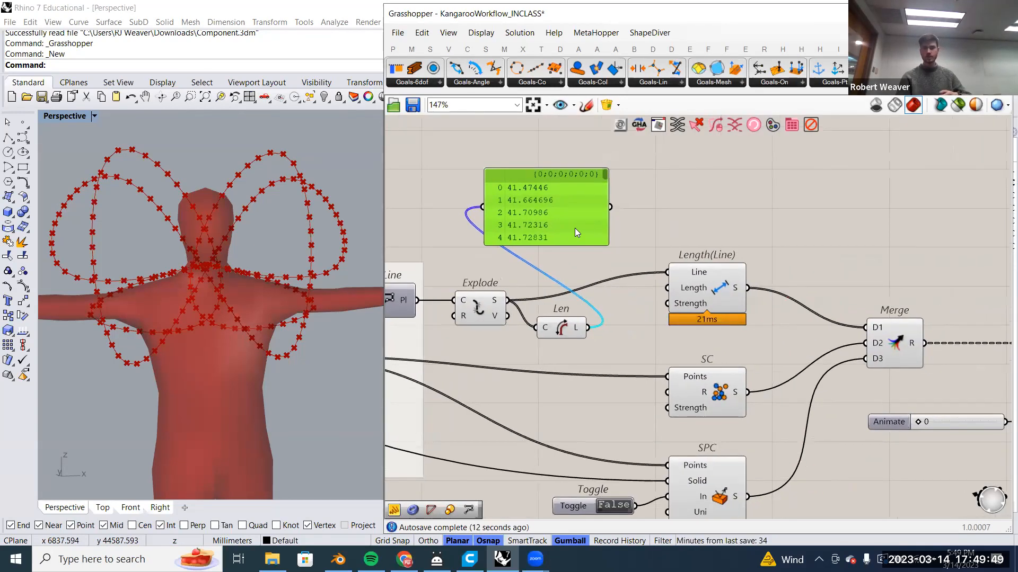
key(Delete)
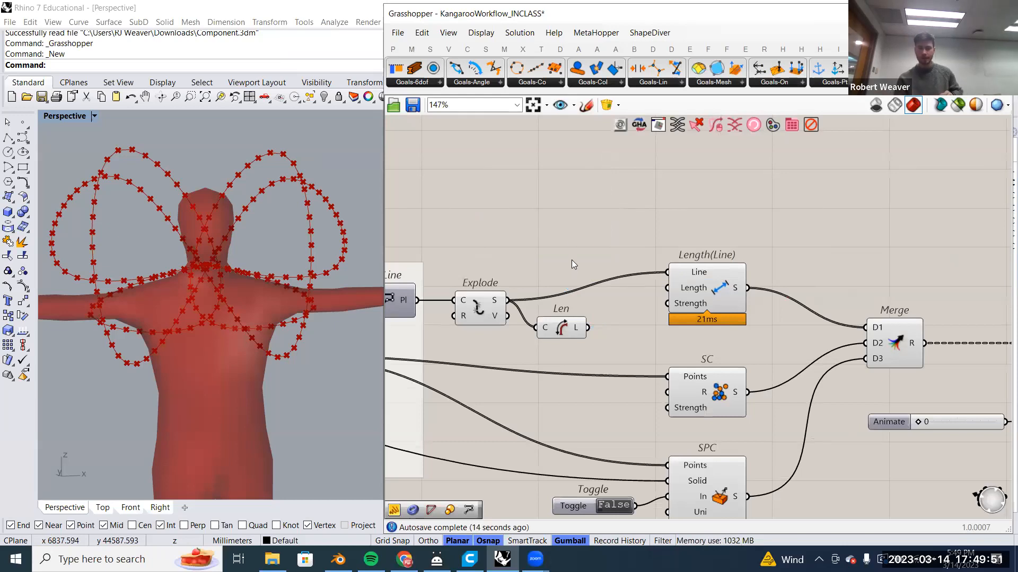
Move the Explode and Len components closer to the PLine component.
click(561, 338)
drag(559, 336, 557, 341)
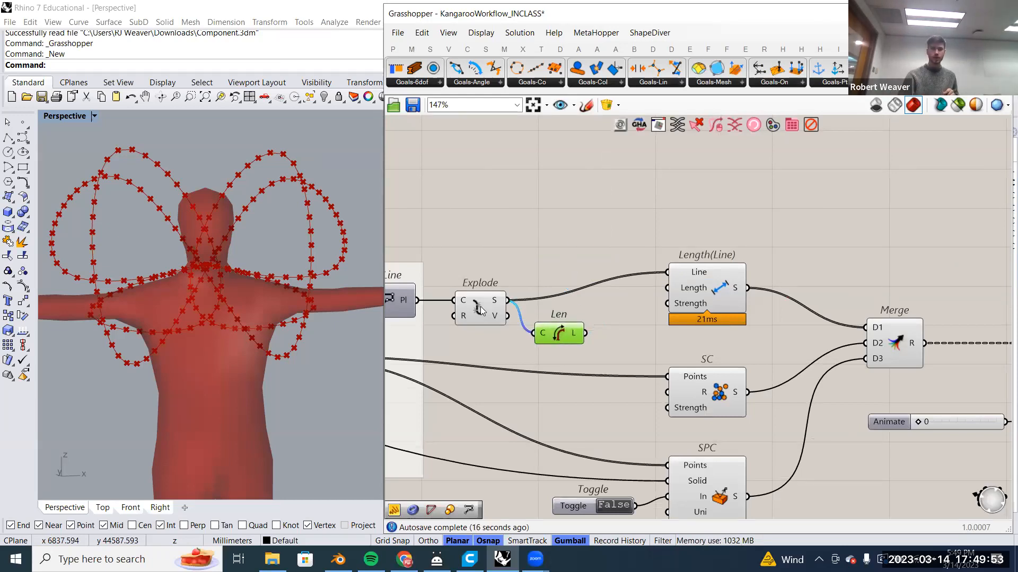
drag(481, 307, 472, 306)
click(561, 336)
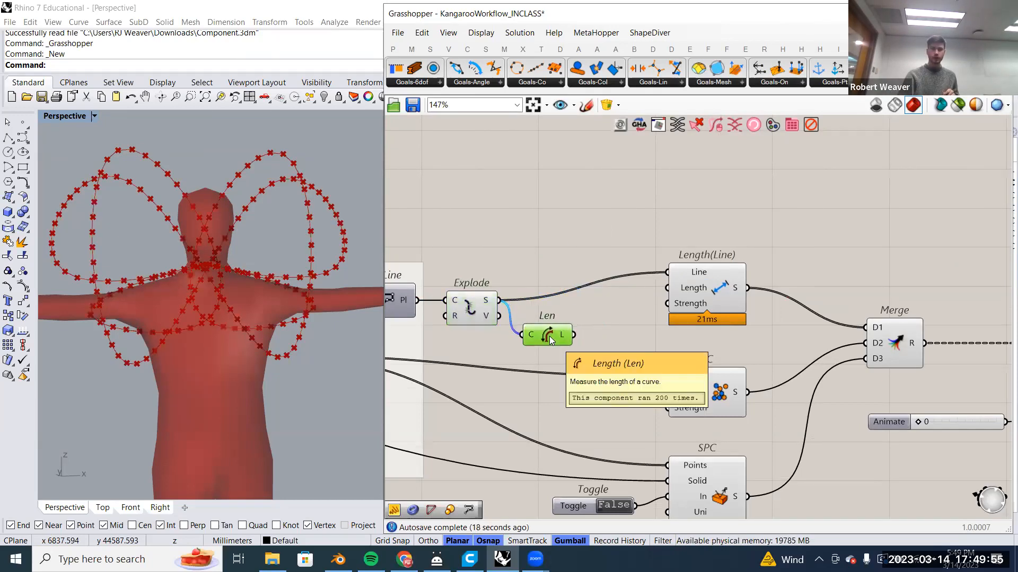
Add an Average component beside Len and connect the segment lengths to its input.
right_drag(416, 333, 551, 308)
right_drag(385, 345, 544, 342)
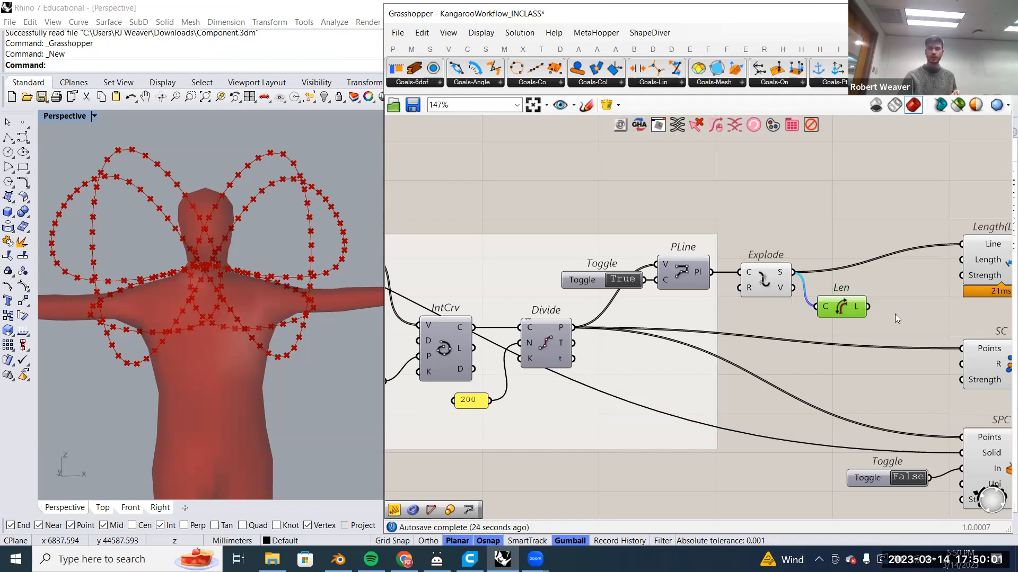
right_drag(895, 314, 720, 322)
mouse_move(685, 320)
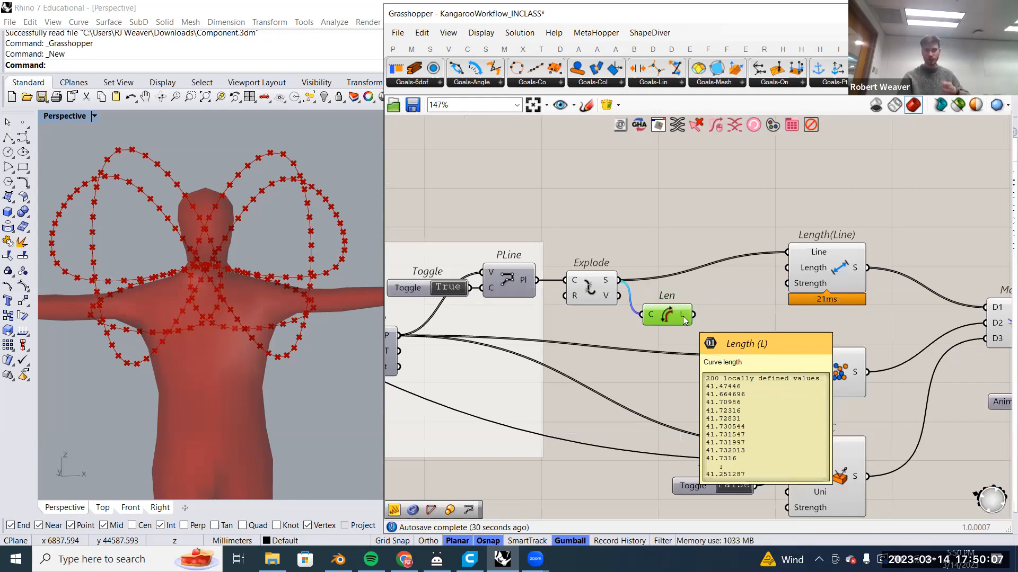
right_drag(669, 299, 615, 307)
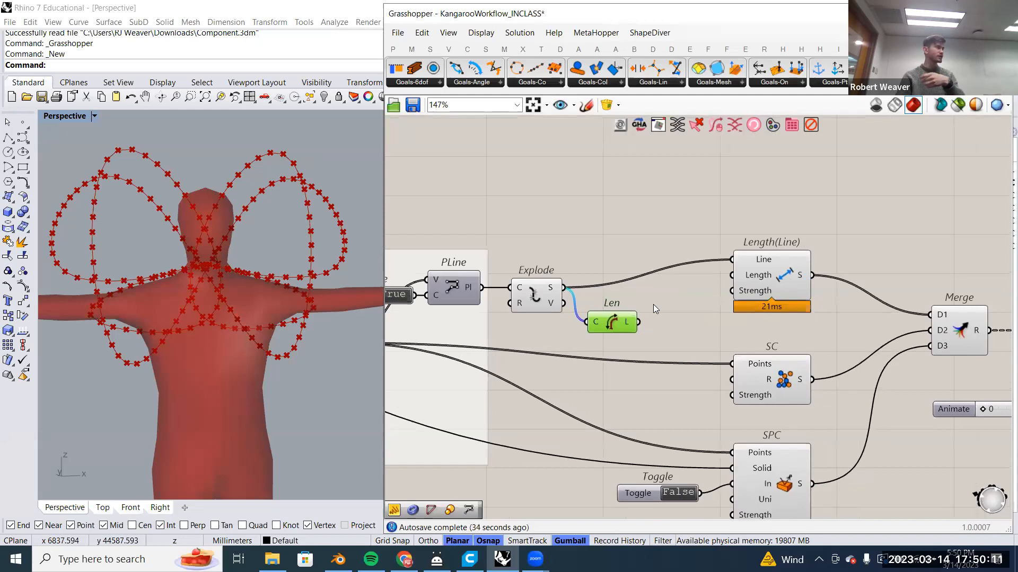
double_click(624, 246)
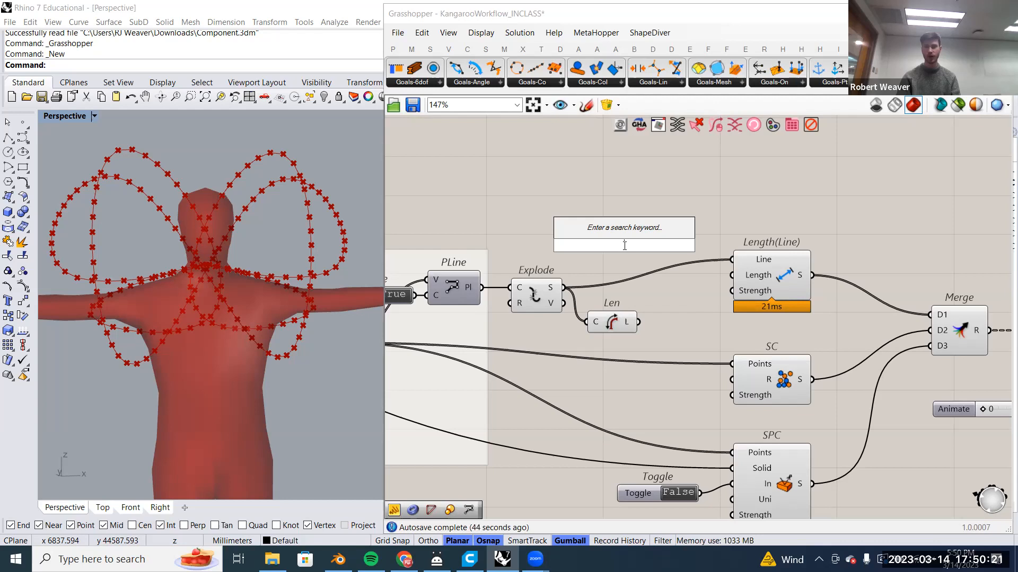
text(avera)
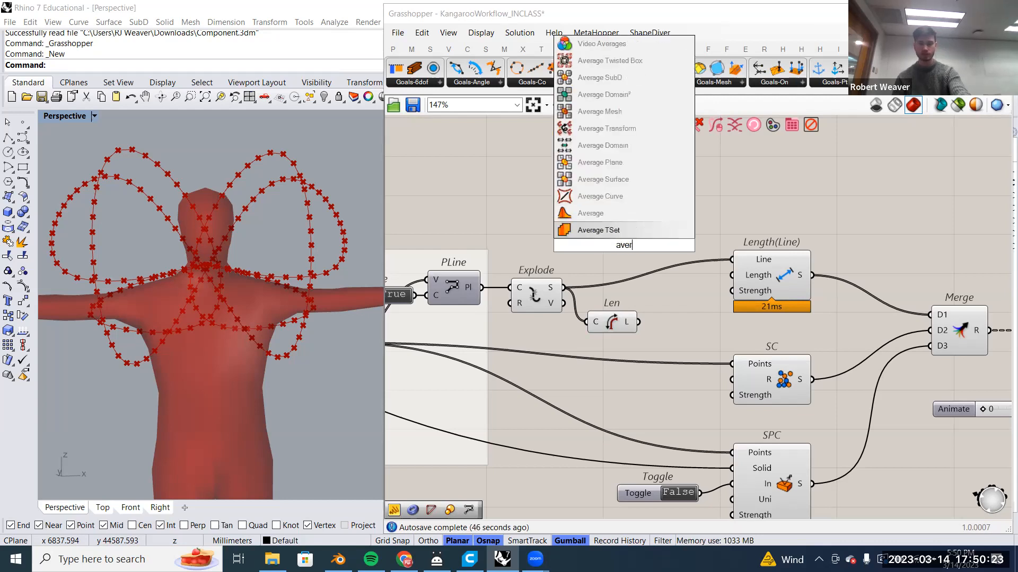
click(626, 209)
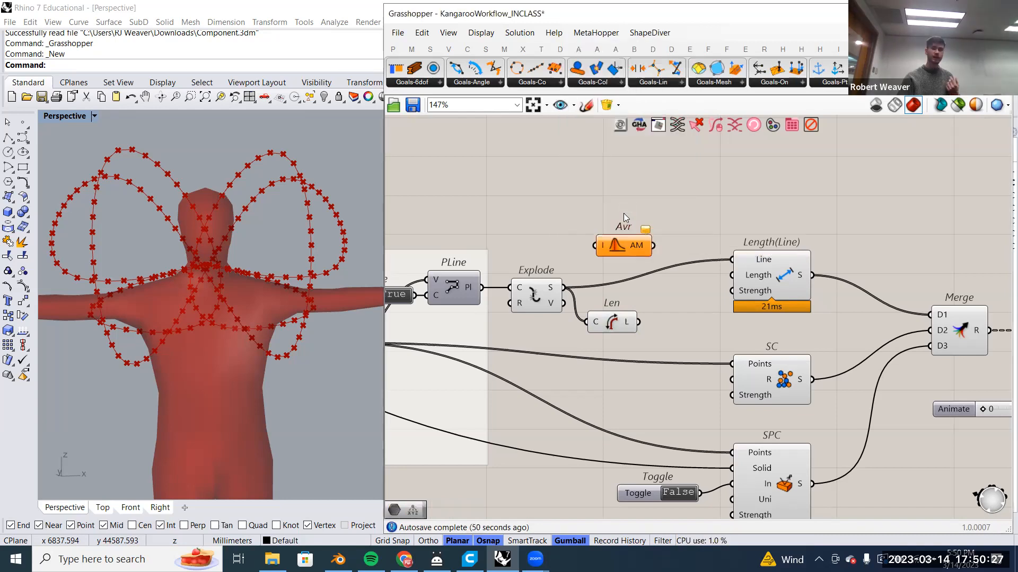
drag(614, 245, 674, 322)
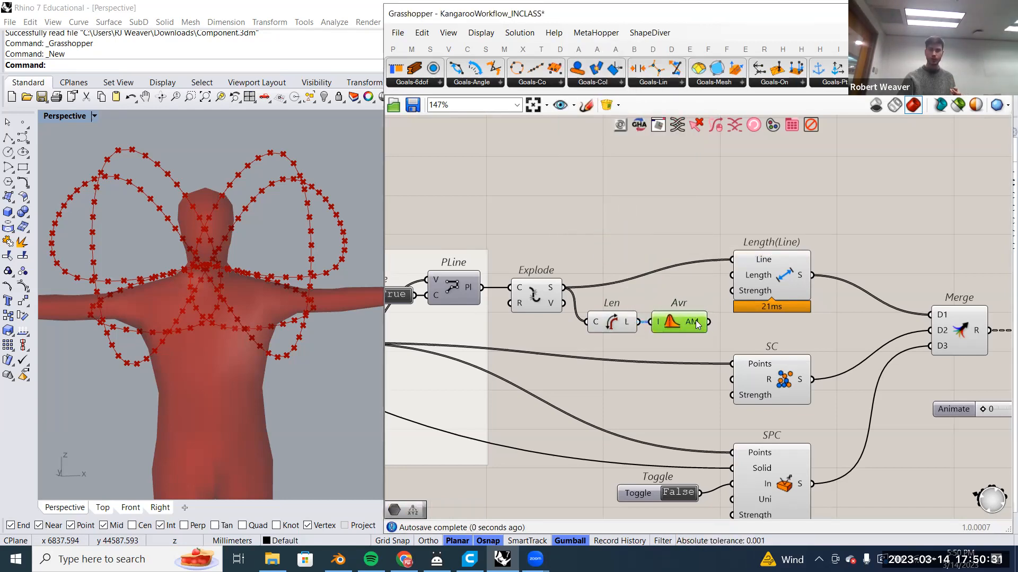
mouse_move(696, 321)
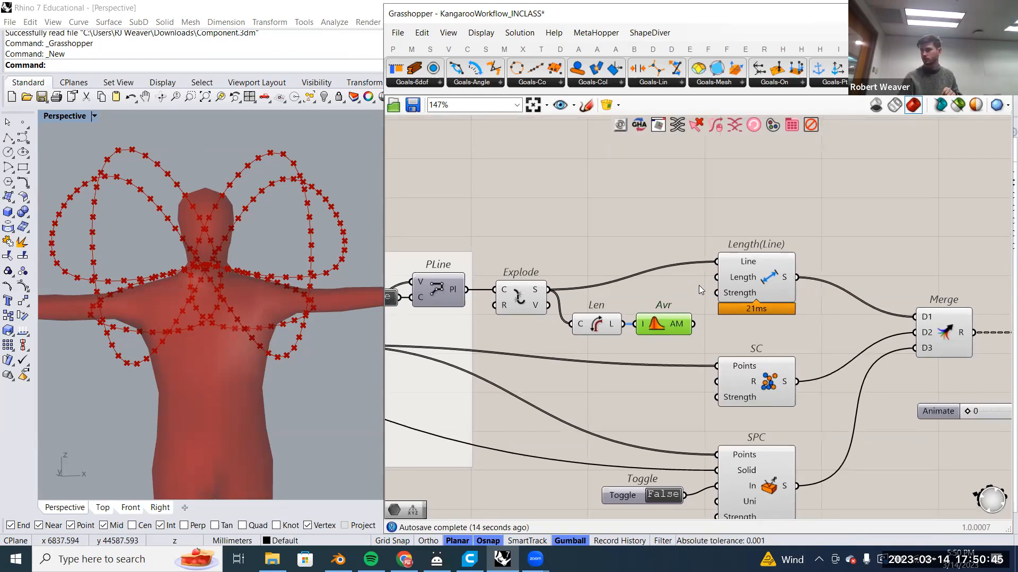
Move the Length(Line) goal closer to the Merge component to free space beside the Average component.
right_drag(679, 284, 627, 274)
scroll(636, 277, down, 1)
drag(684, 276, 748, 275)
click(683, 222)
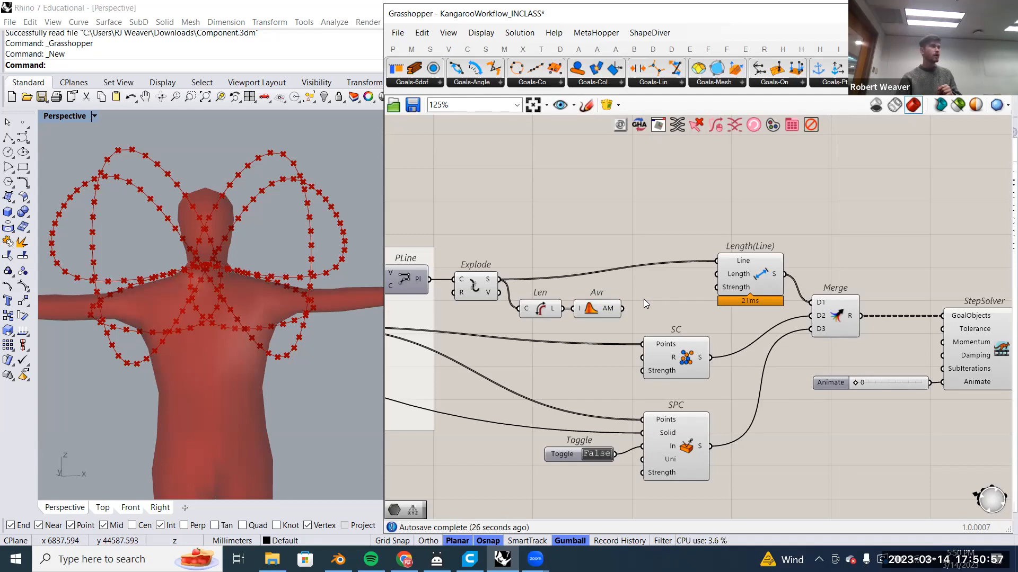
Add a Multiplication component and place it above the Average component, before the Length(Line) goal.
right_drag(650, 292, 625, 284)
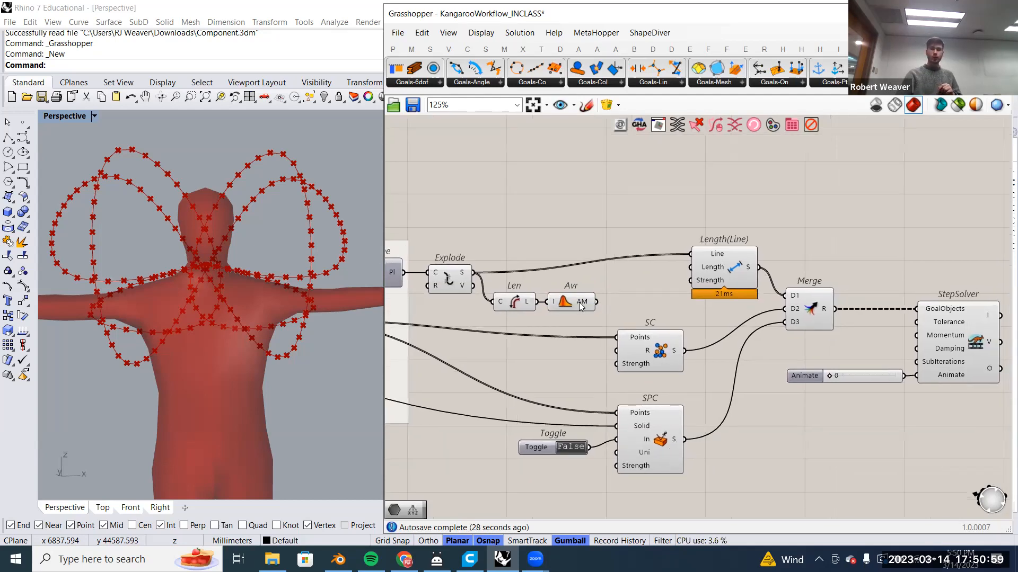
mouse_move(580, 306)
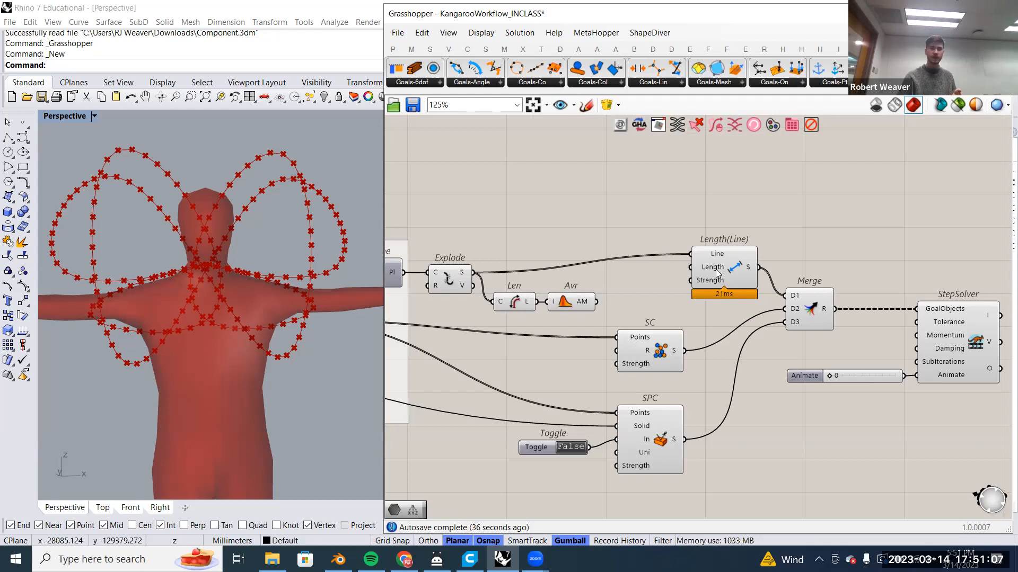
mouse_move(715, 269)
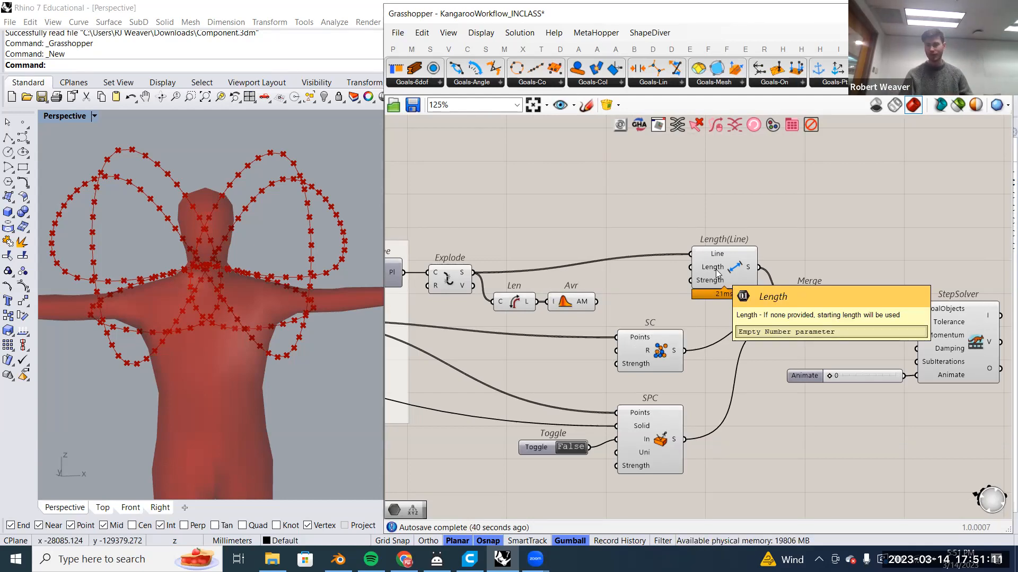
right_drag(624, 269, 606, 259)
double_click(563, 200)
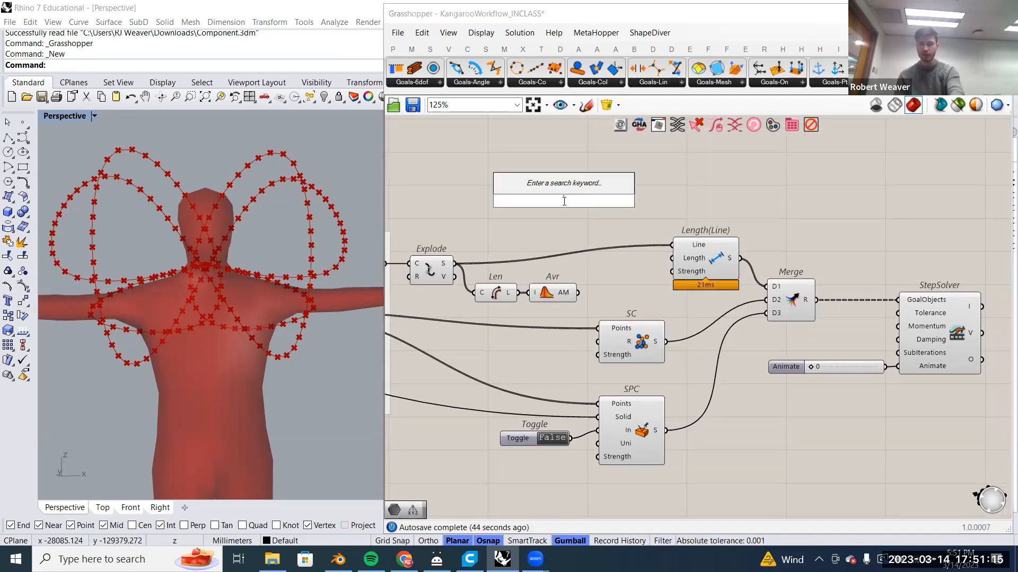
text(*)
key(Return)
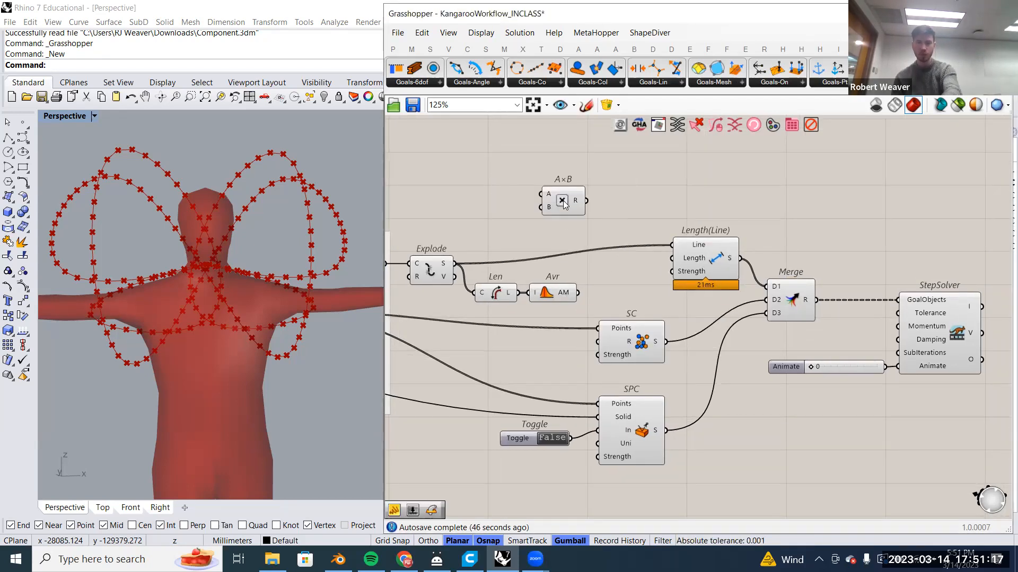
drag(564, 204, 589, 210)
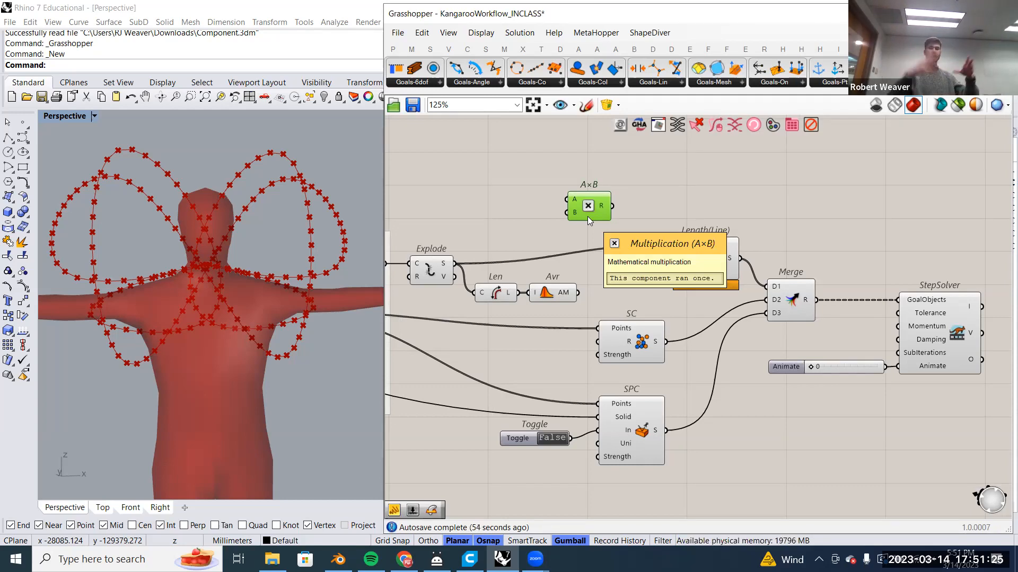
Place the Multiplication component between Average and Length(Line), shift the SC goal clear of it, and connect the average to input B.
drag(591, 207, 622, 300)
drag(631, 339, 699, 339)
click(585, 280)
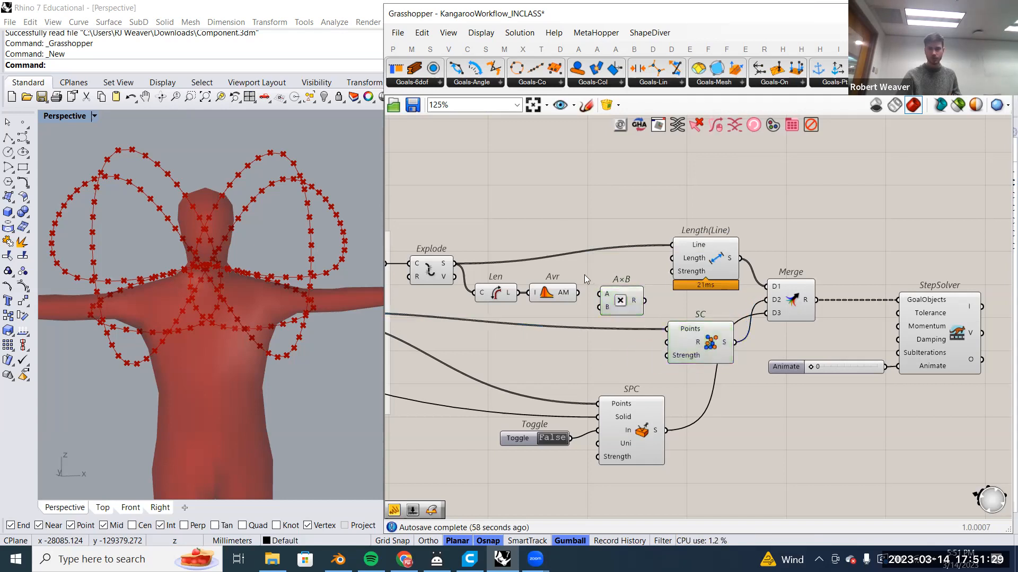
drag(578, 293, 625, 291)
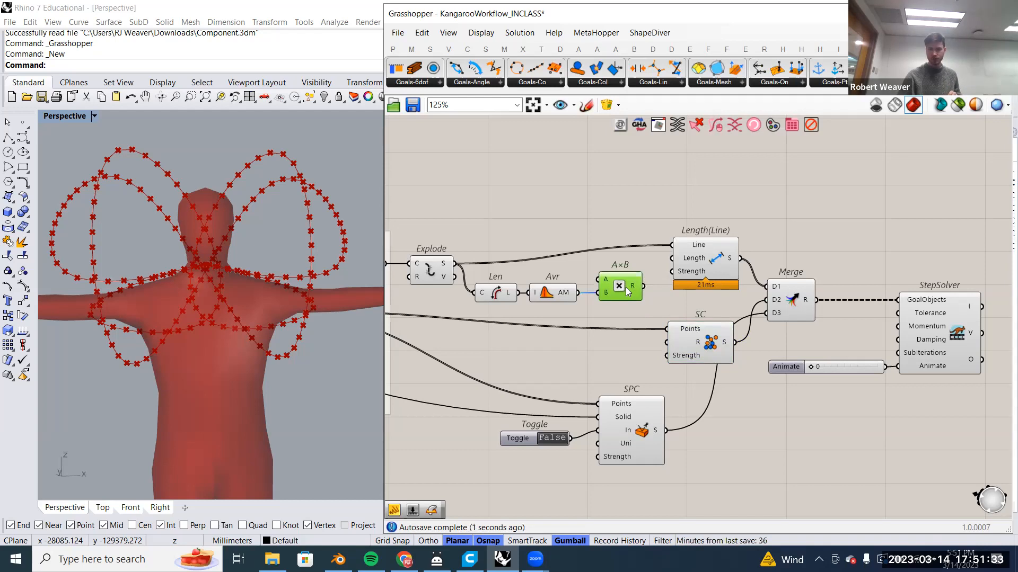
Add a number slider ranging from 0.1 to 2 above the Average component and connect it to input A of the Multiplication.
double_click(540, 181)
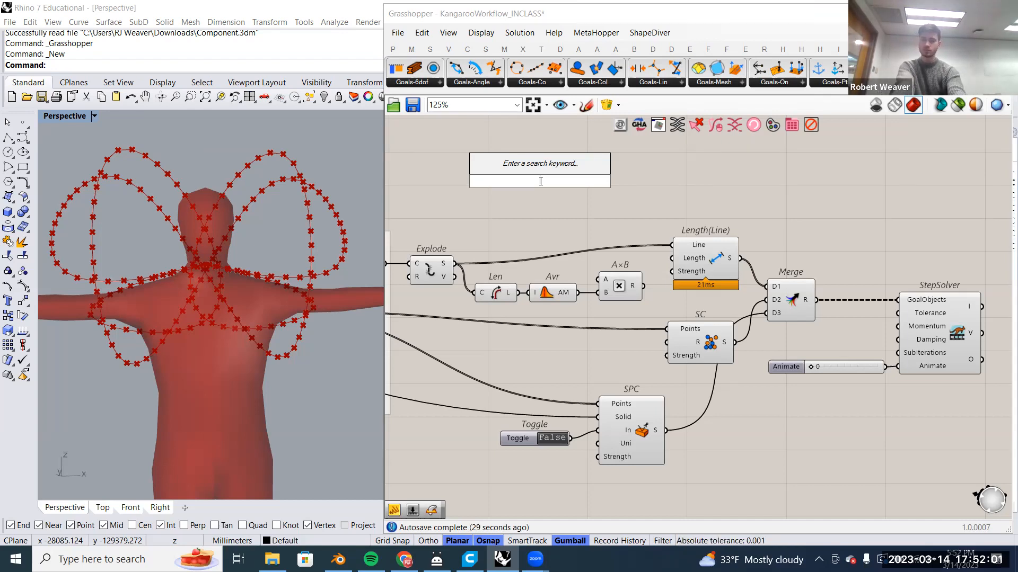
text(.1)
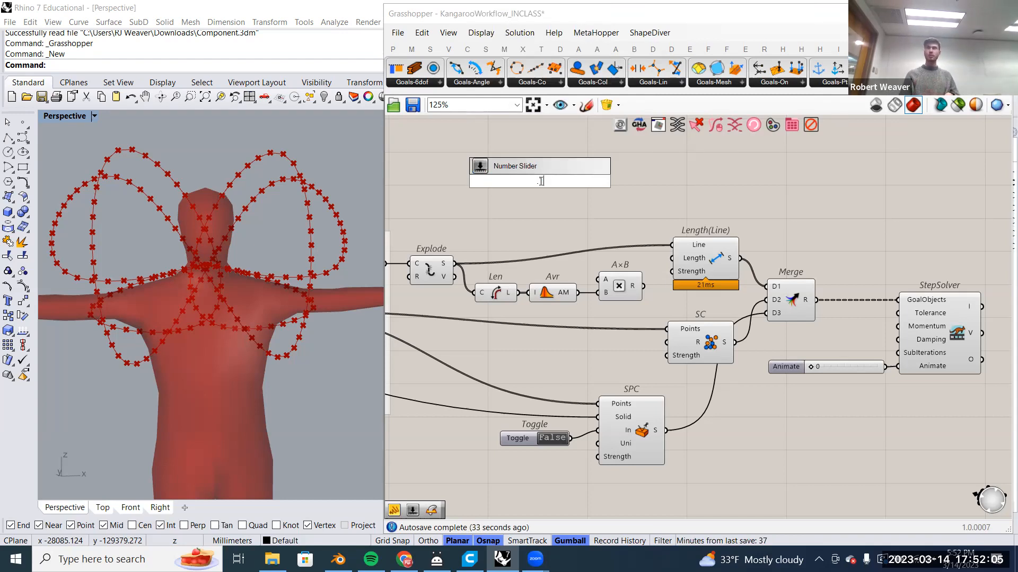
text(1..2)
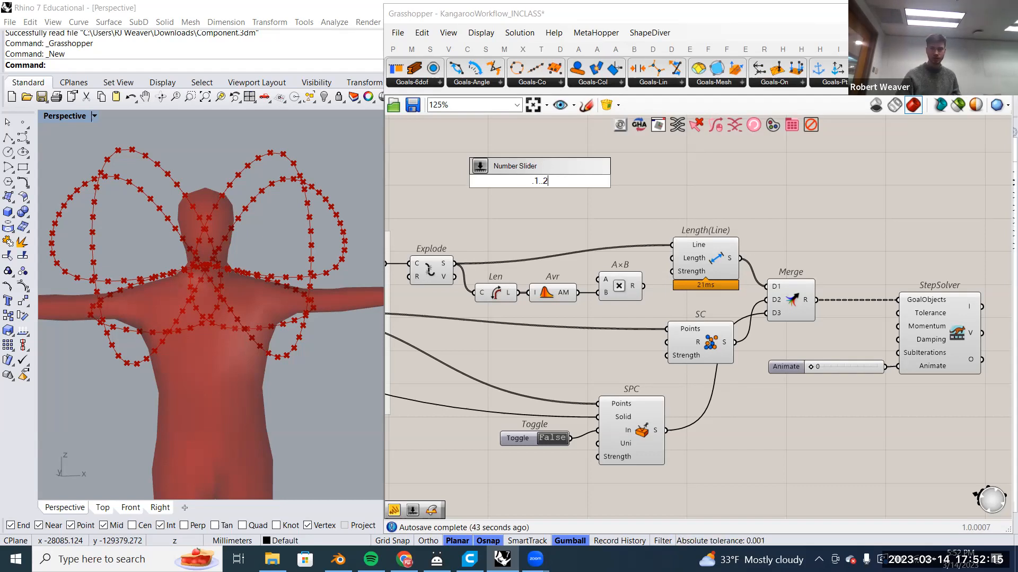
key(Return)
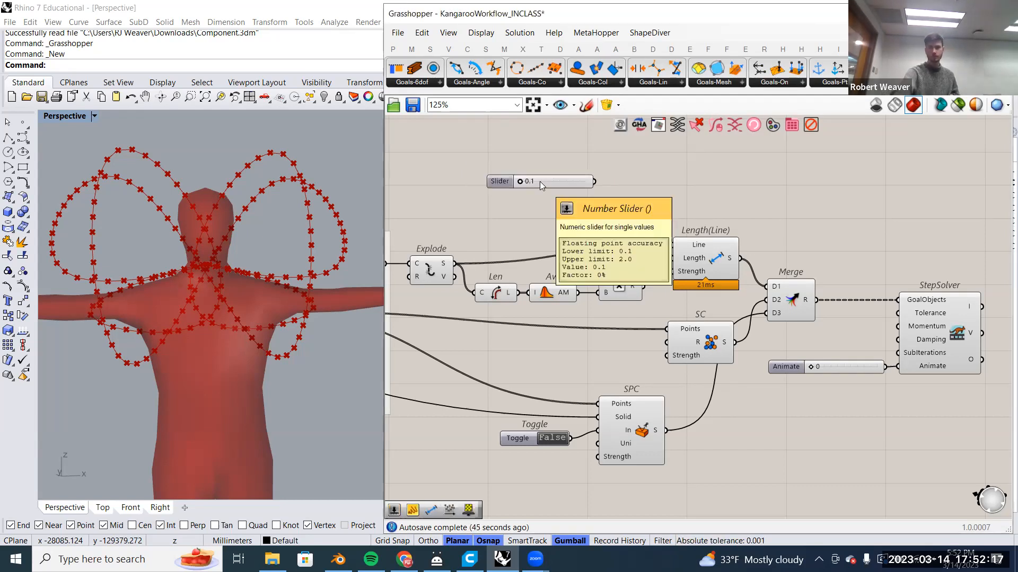
drag(572, 183, 558, 240)
right_drag(601, 204, 595, 190)
drag(574, 224, 593, 265)
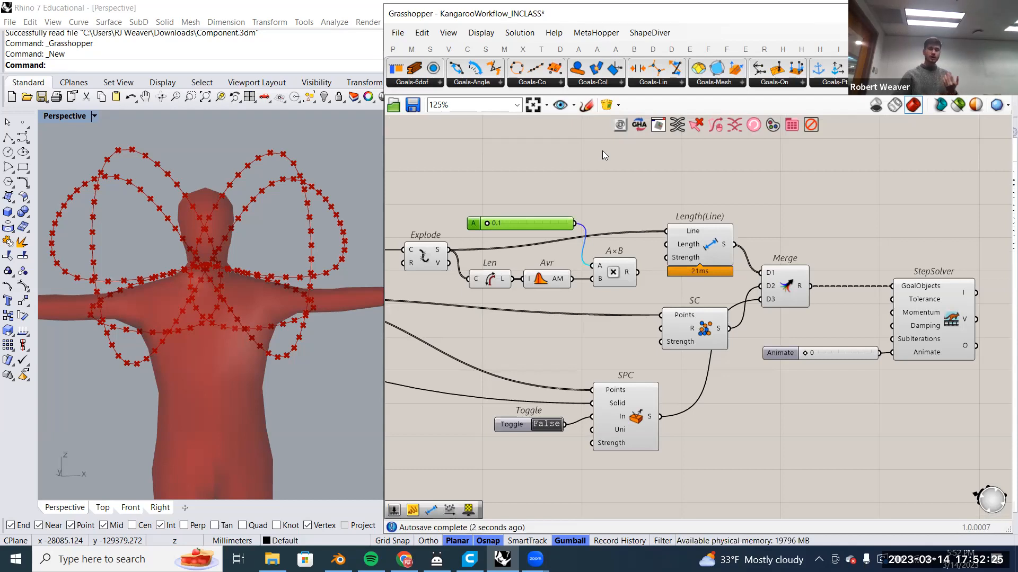
Connect the Multiplication result to the Length input of Length(Line) and to the radius input of the SC goal.
mouse_move(629, 274)
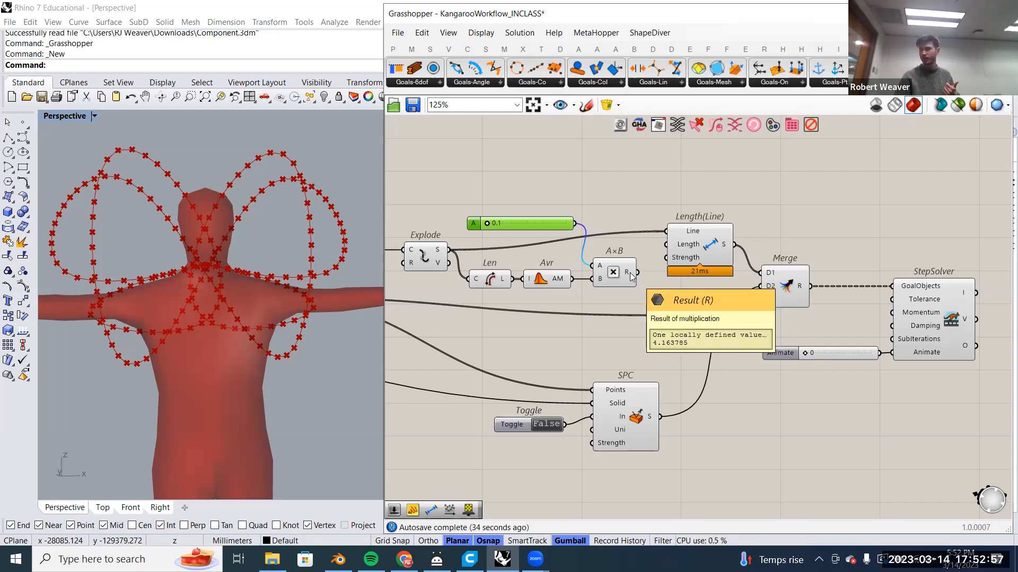
right_drag(629, 272, 577, 259)
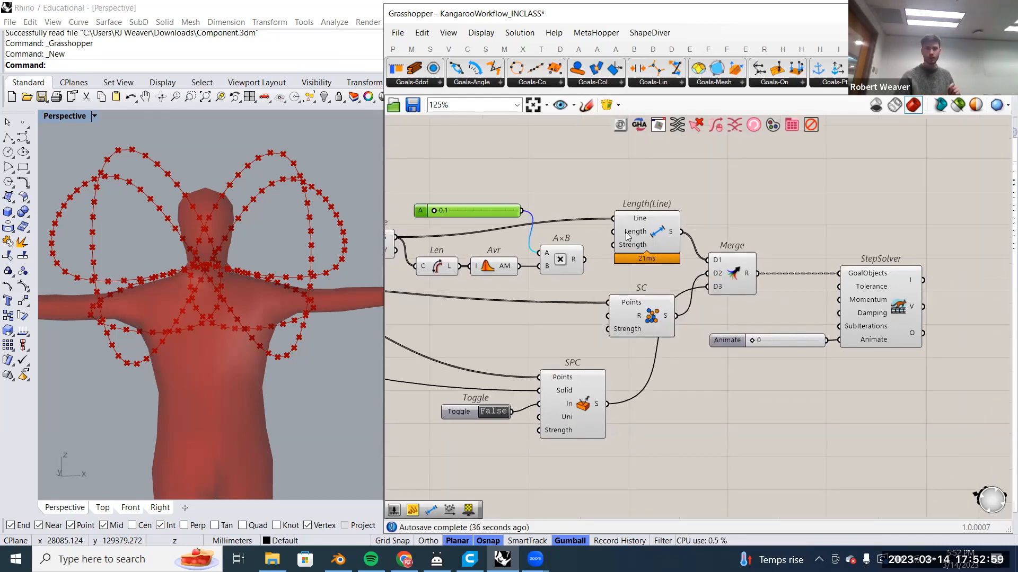
mouse_move(641, 318)
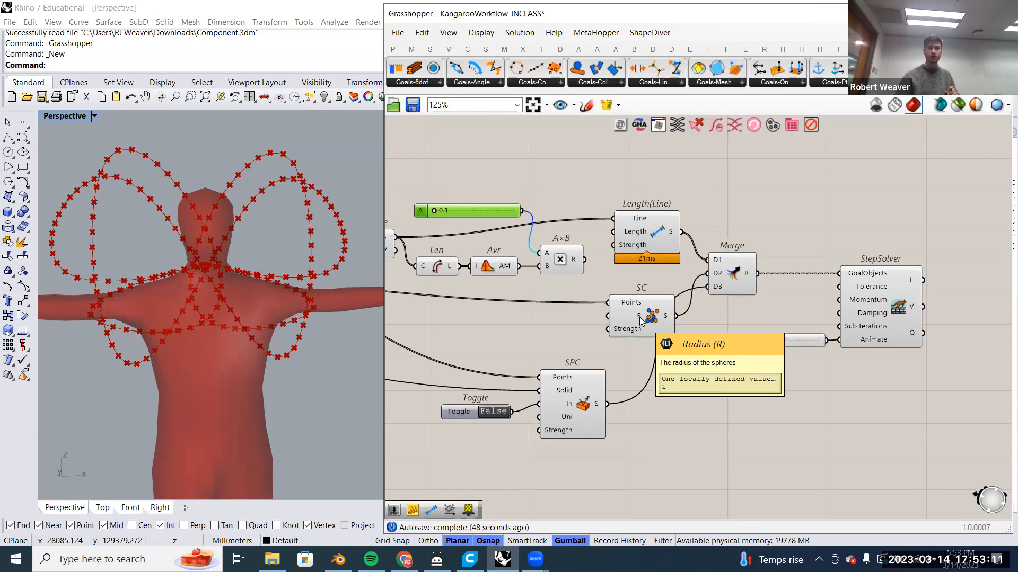
drag(584, 259, 607, 316)
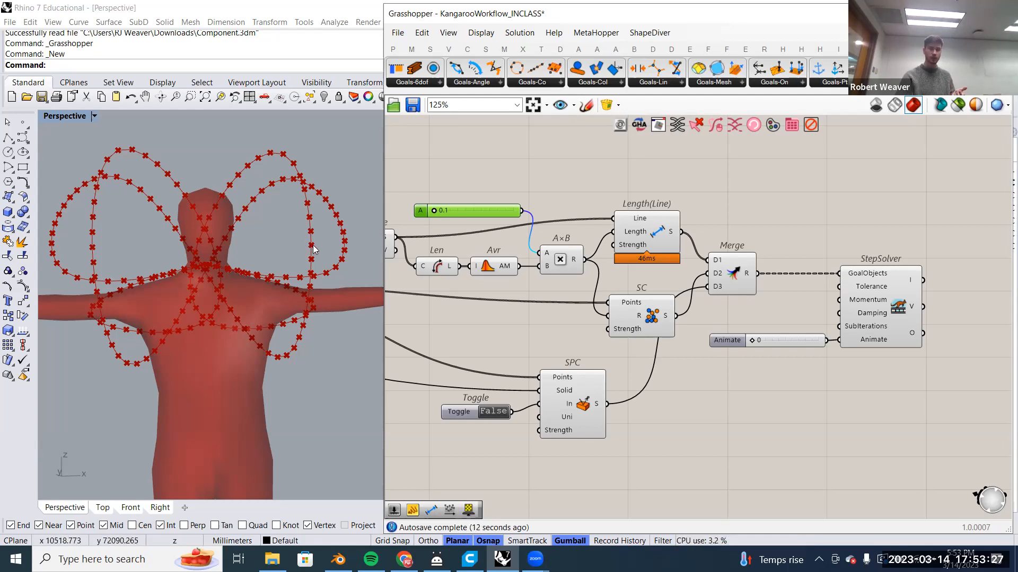
Add a Mesh Sphere Ex component and place it above the Length(Line) goal.
scroll(313, 249, up, 5)
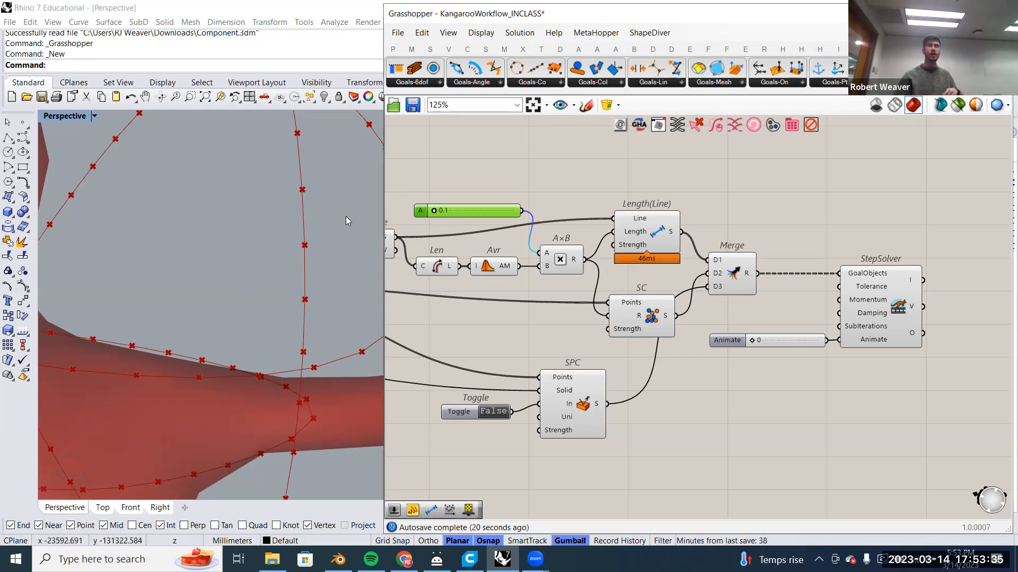
scroll(584, 323, down, 1)
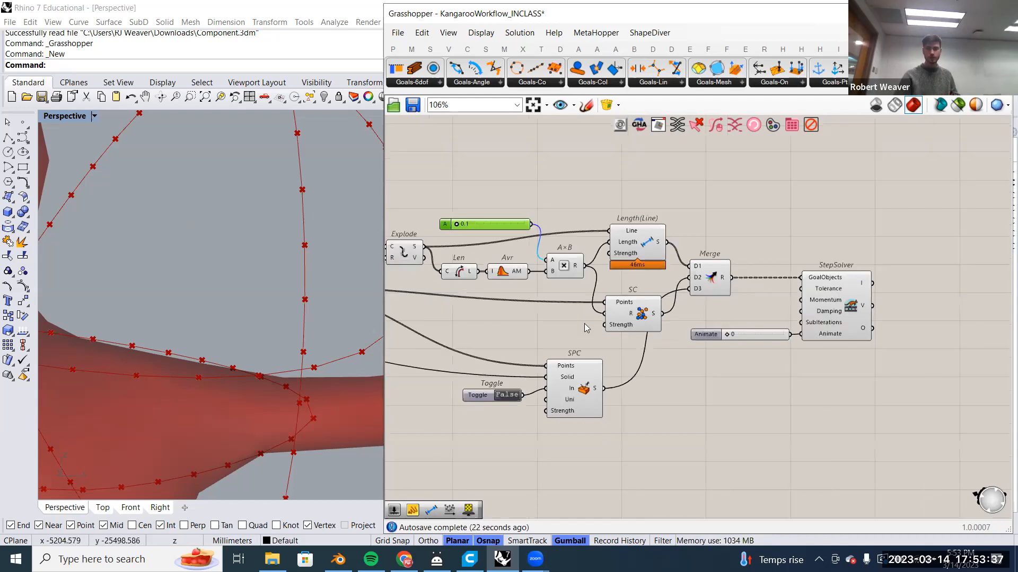
scroll(622, 336, up, 1)
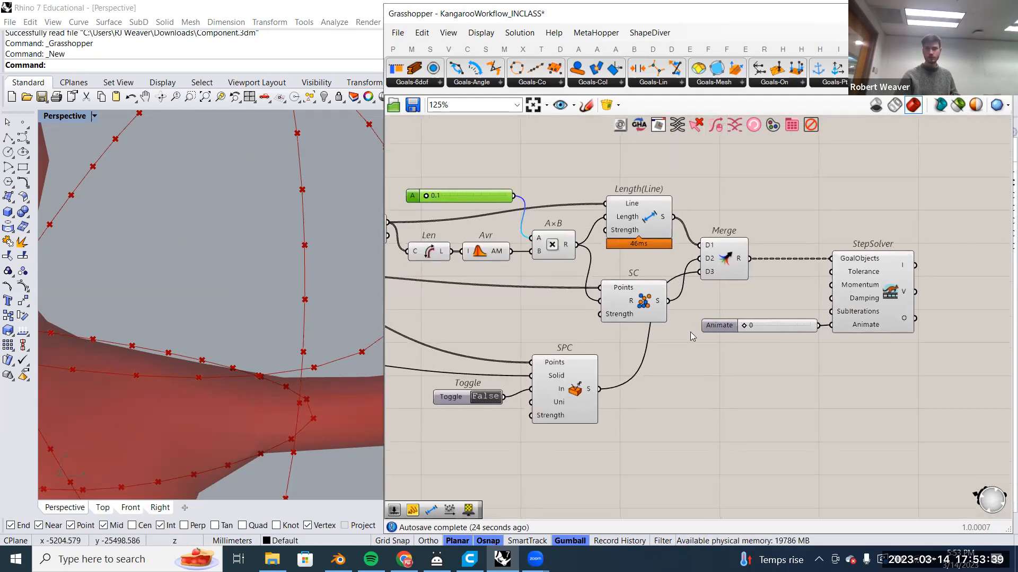
scroll(689, 334, down, 1)
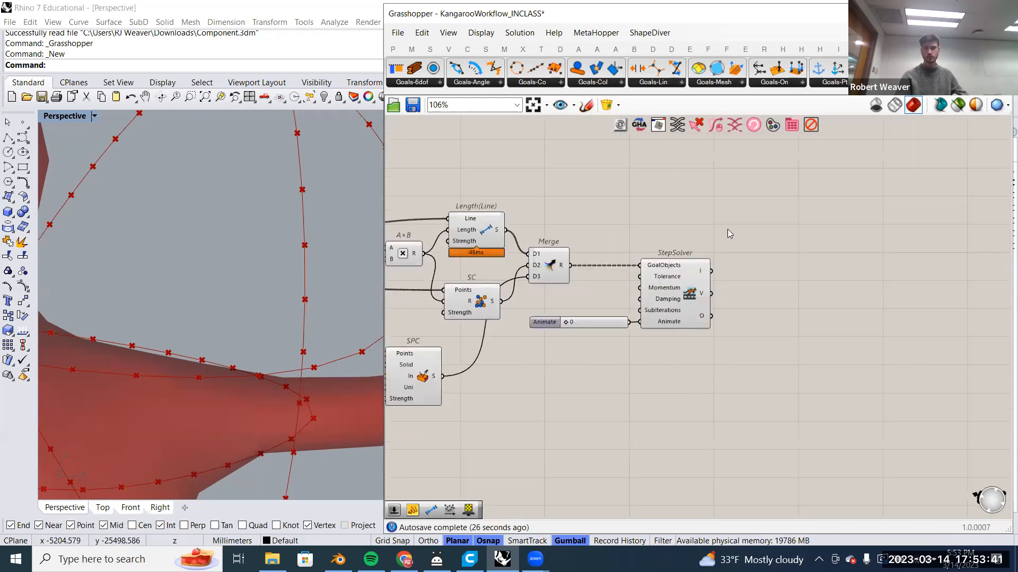
scroll(703, 257, down, 1)
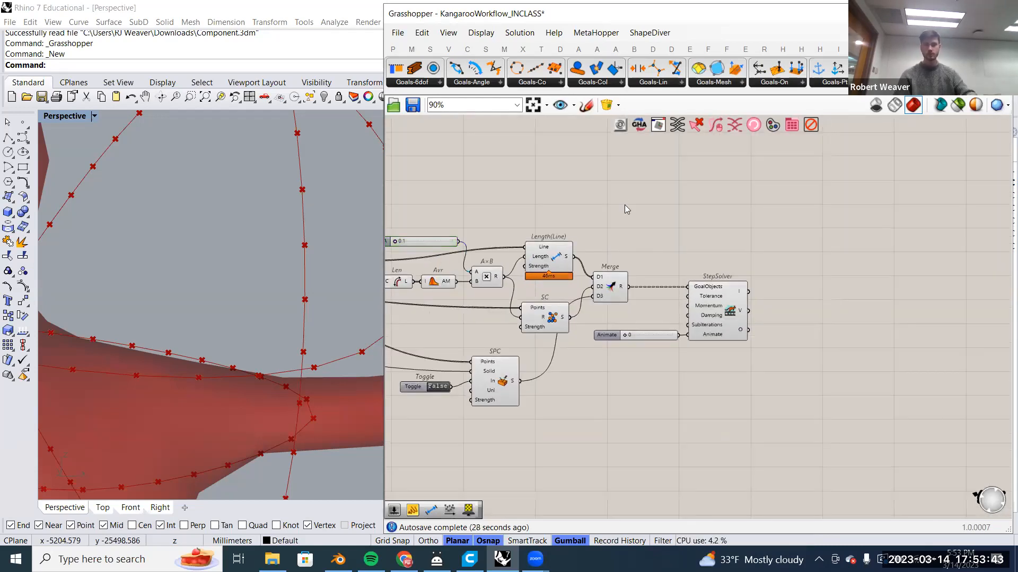
double_click(624, 204)
text(mesh sp)
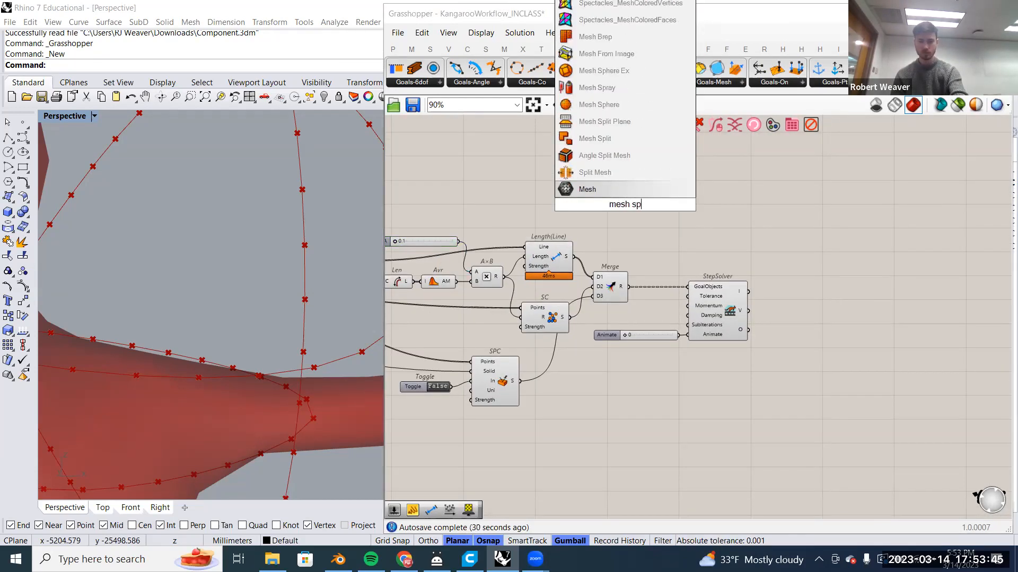
click(609, 159)
drag(624, 198, 522, 186)
right_drag(567, 203, 683, 213)
right_drag(465, 290, 559, 290)
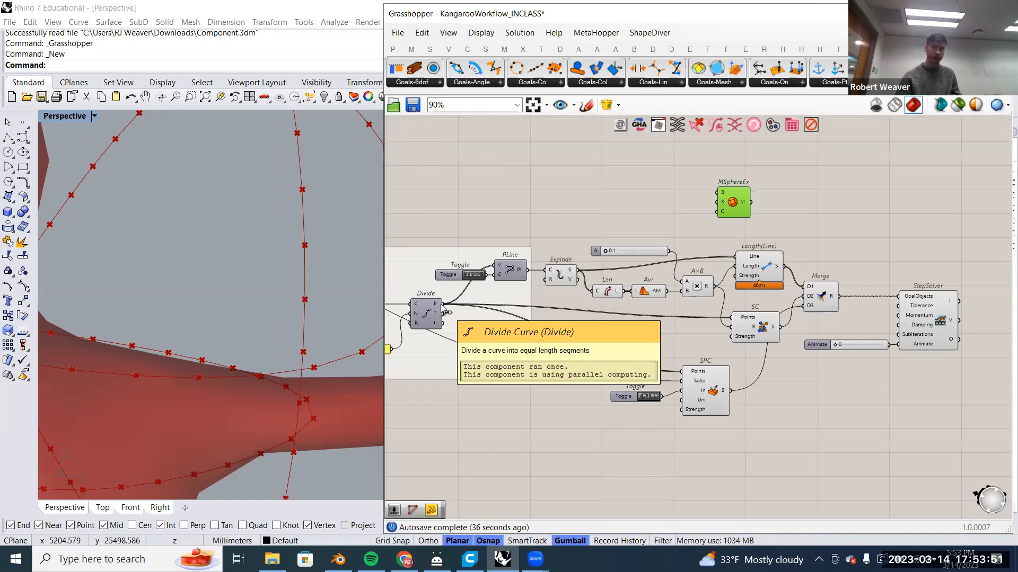
Connect the Divide points to the base input of MSphereEx and the Multiplication result to its radius input.
drag(665, 222, 720, 192)
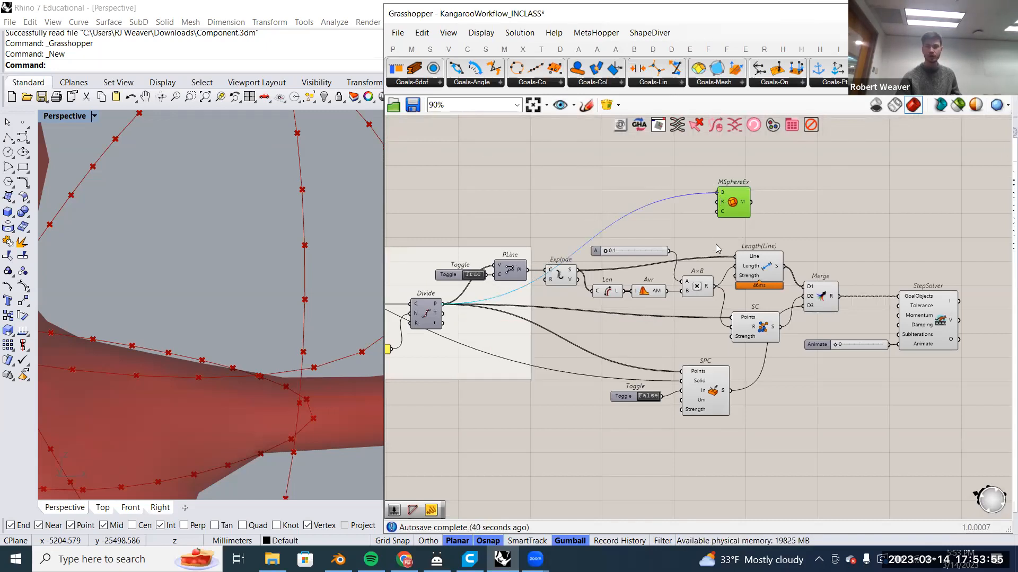
drag(714, 286, 719, 201)
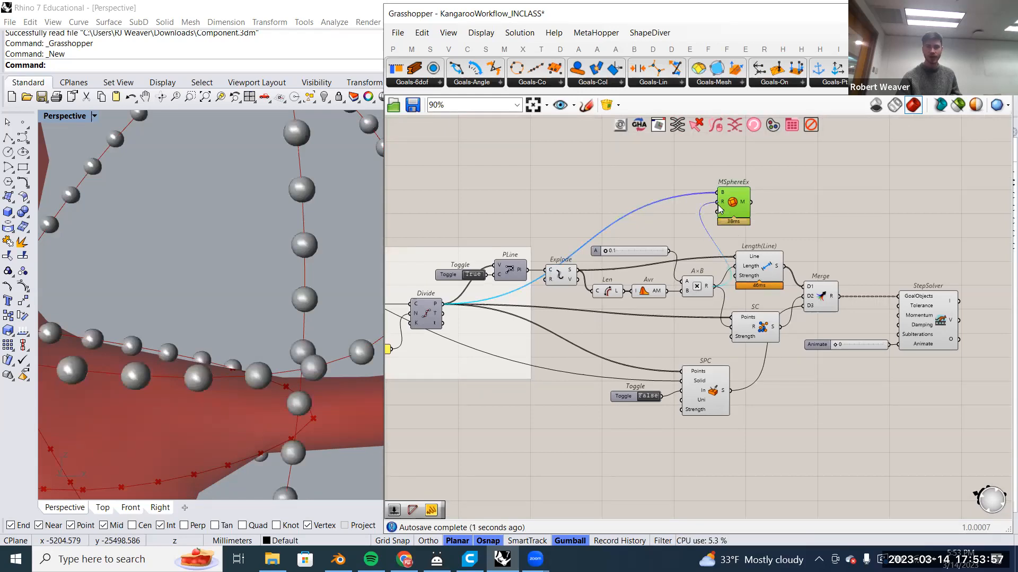
scroll(722, 260, up, 5)
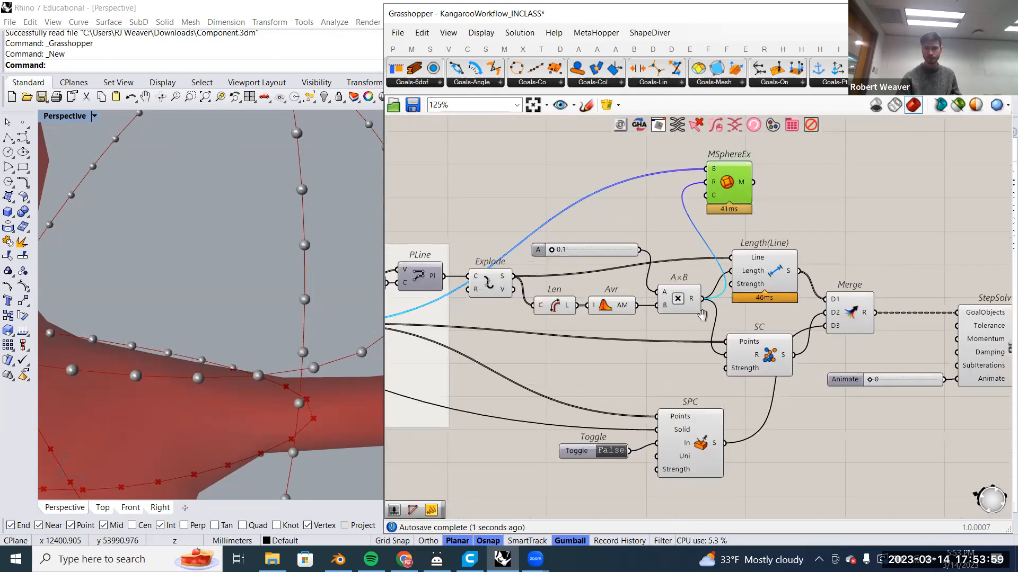
scroll(721, 259, down, 2)
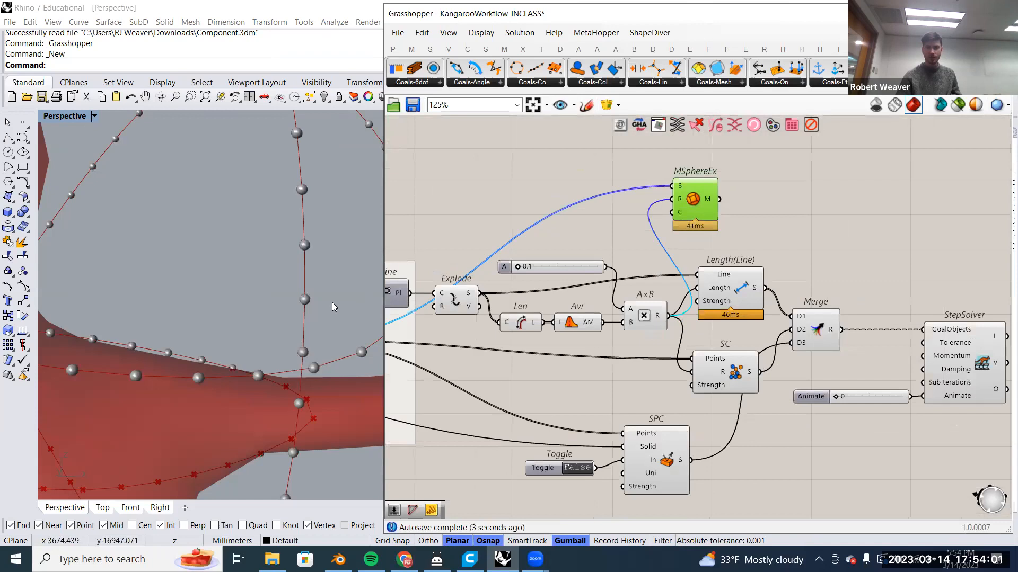
Set the multiplier slider to 1.0, inspect the sphere sizes on the curves, and return the slider to 0.1.
double_click(543, 266)
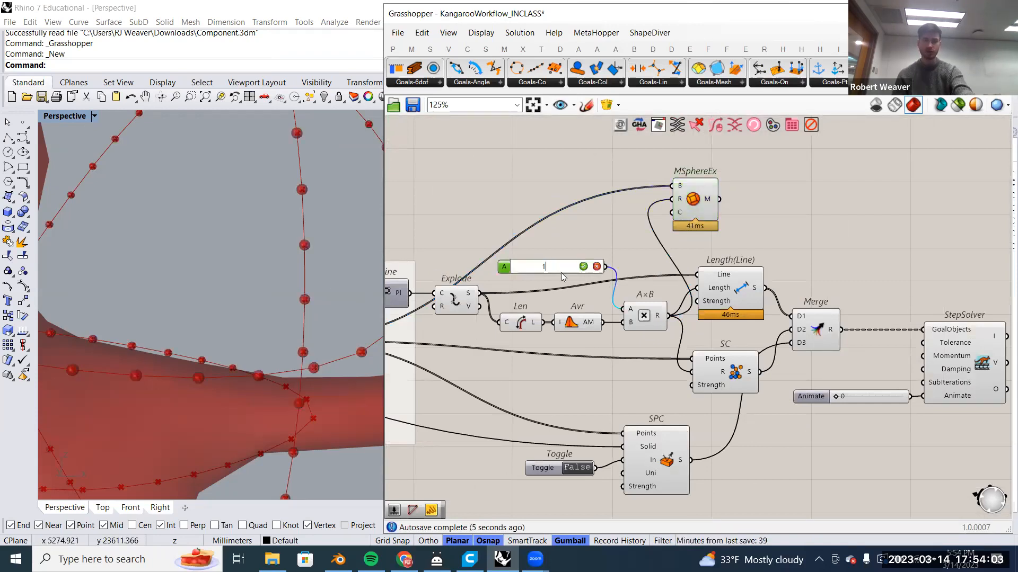
text(1)
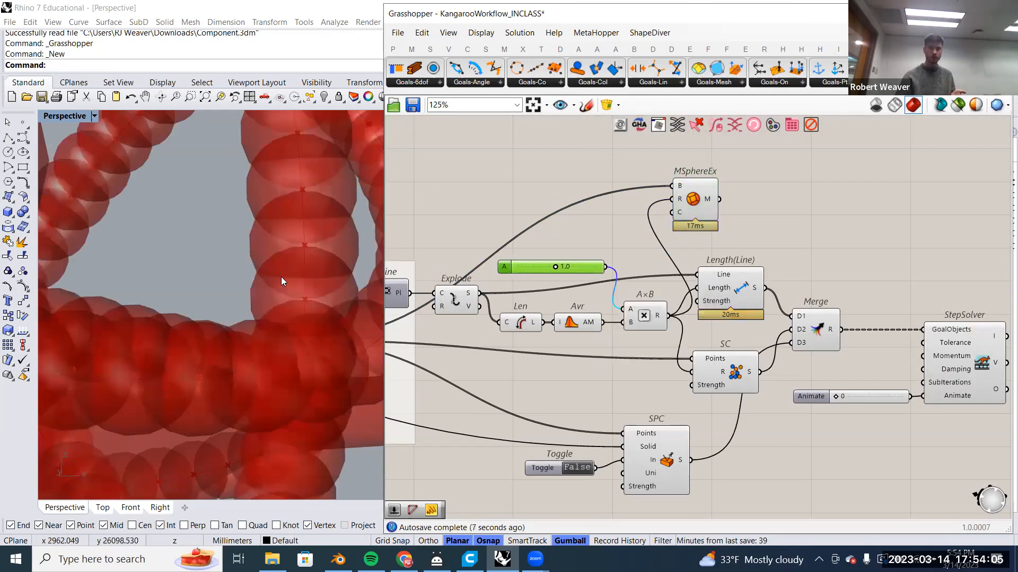
scroll(281, 277, down, 8)
scroll(306, 284, up, 8)
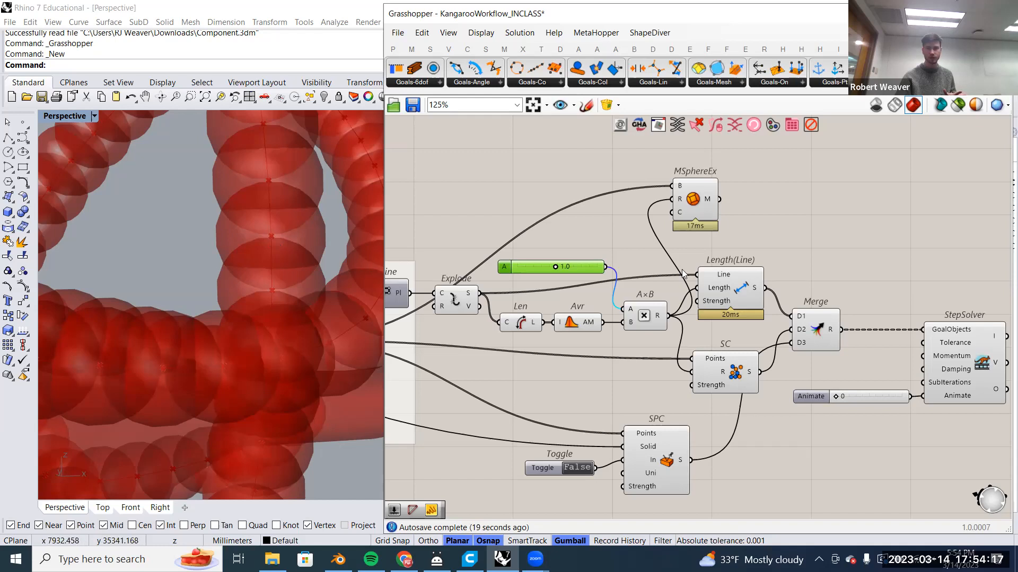
right_drag(745, 297, 715, 286)
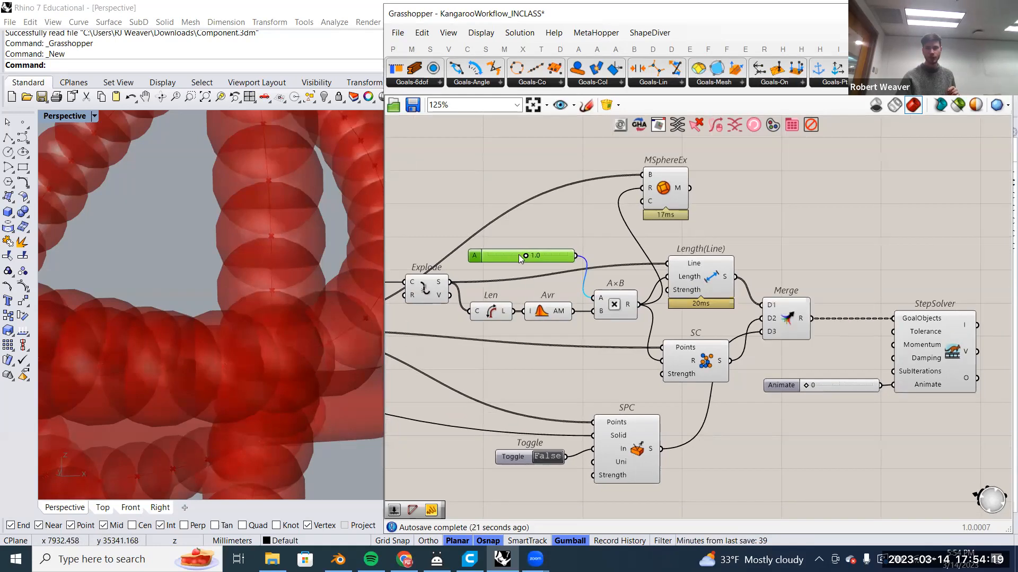
drag(525, 256, 486, 255)
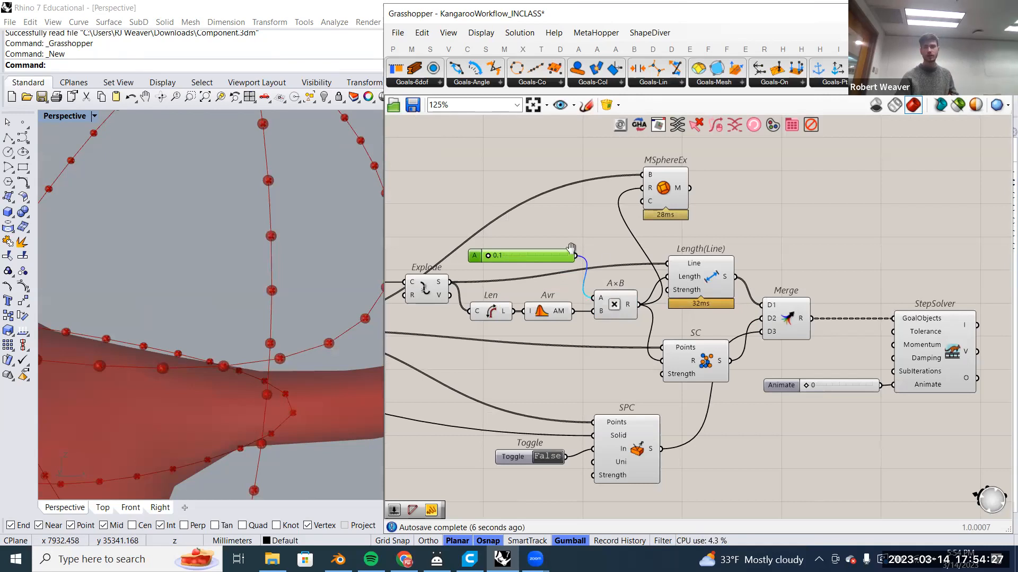
Examine the StepSolver's Momentum input, the Divide points feeding the goals and sphere preview, and where MSphereEx is located among the mesh components.
right_drag(570, 247, 531, 240)
right_drag(806, 303, 758, 301)
scroll(827, 313, down, 2)
click(871, 324)
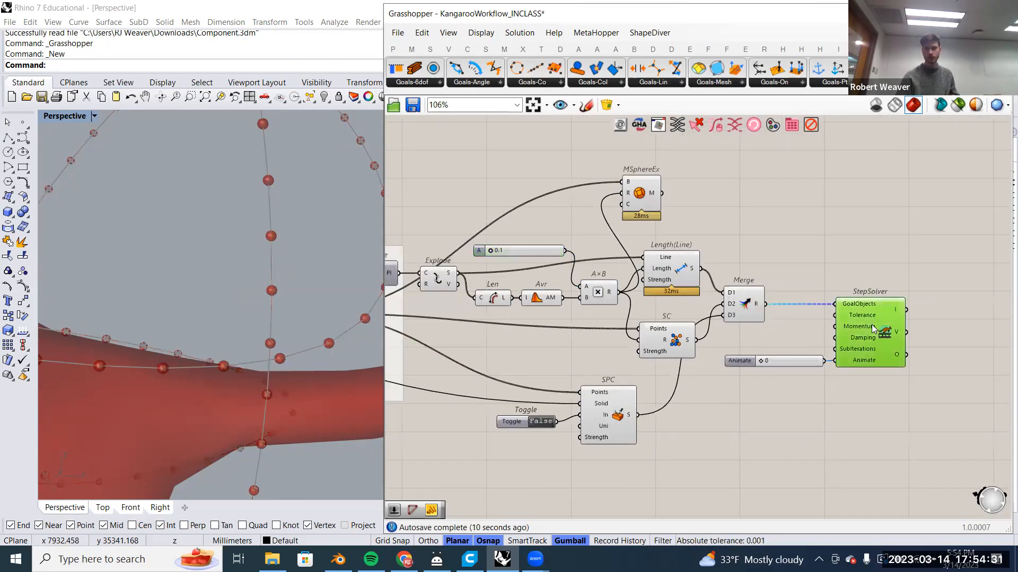
mouse_move(872, 324)
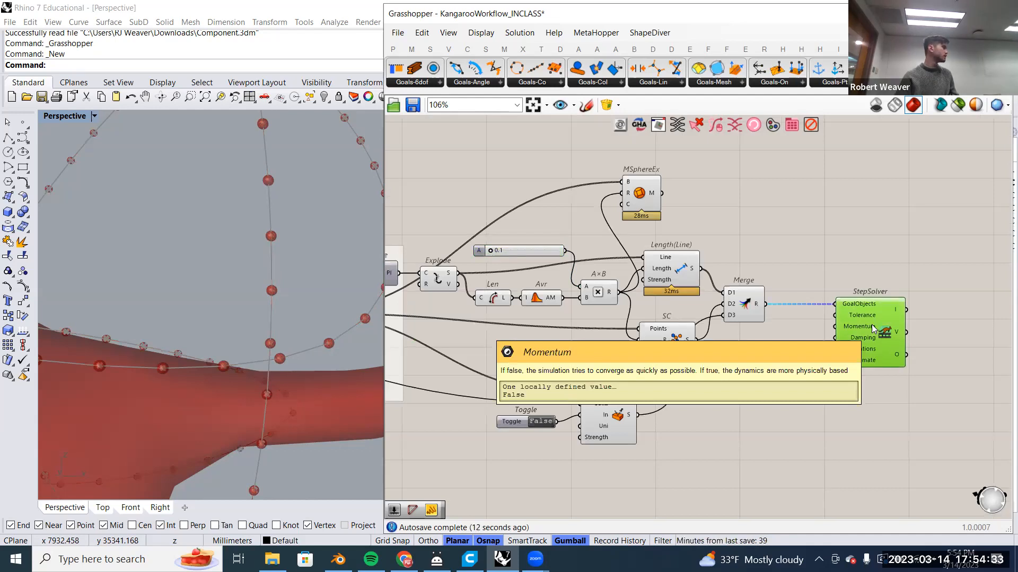
right_drag(675, 249, 843, 248)
scroll(843, 248, up, 1)
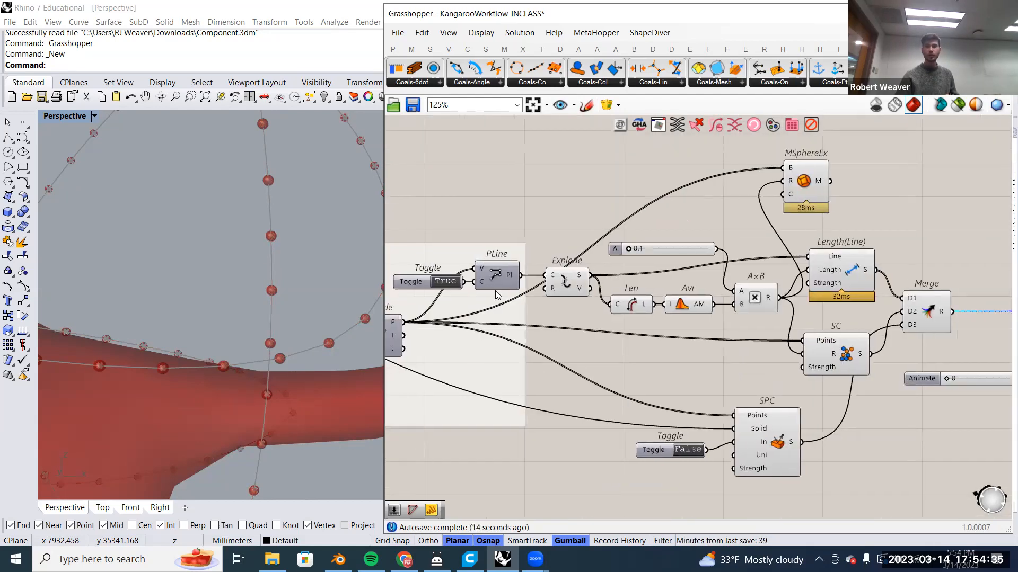
right_drag(495, 291, 576, 289)
click(463, 329)
right_drag(792, 333, 762, 334)
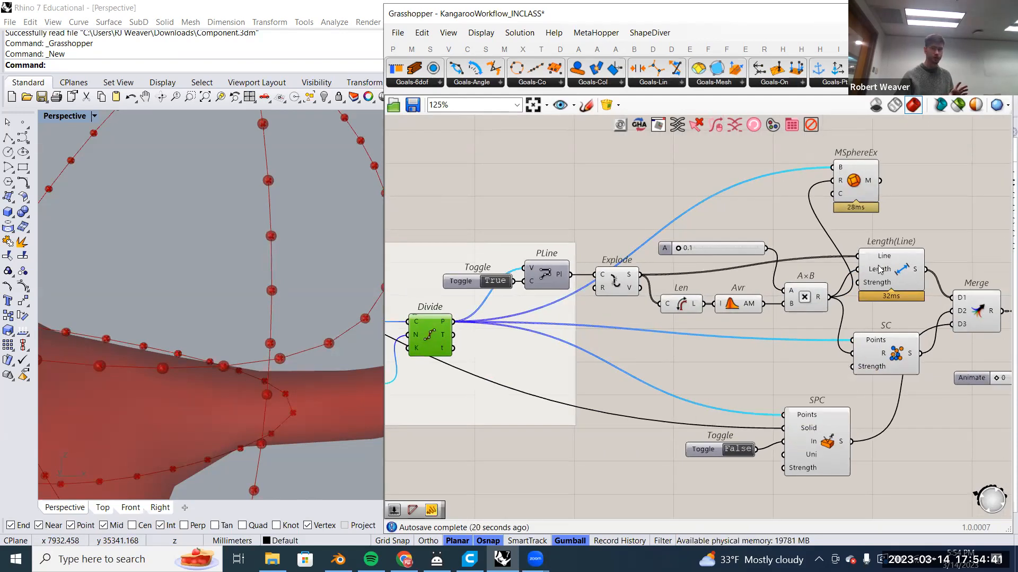
scroll(874, 261, down, 3)
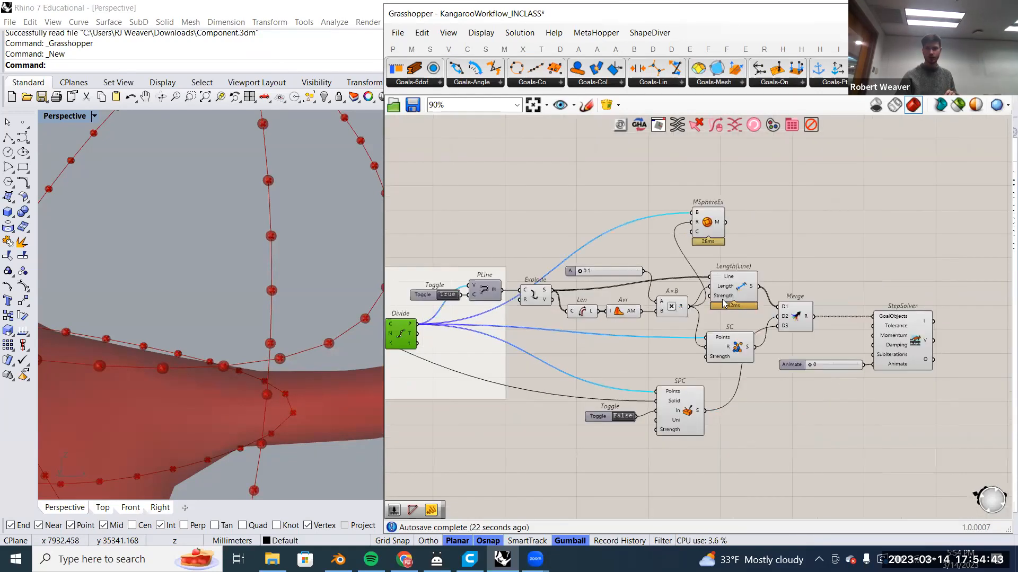
scroll(743, 244, up, 3)
click(696, 213)
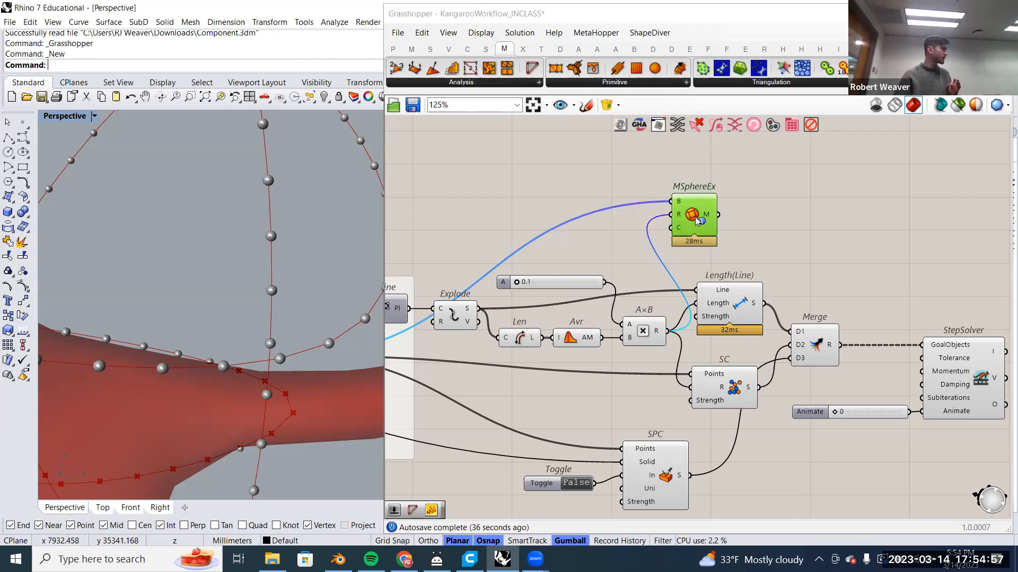
Add a Sphere component and place it beside the MSphereEx component.
double_click(811, 187)
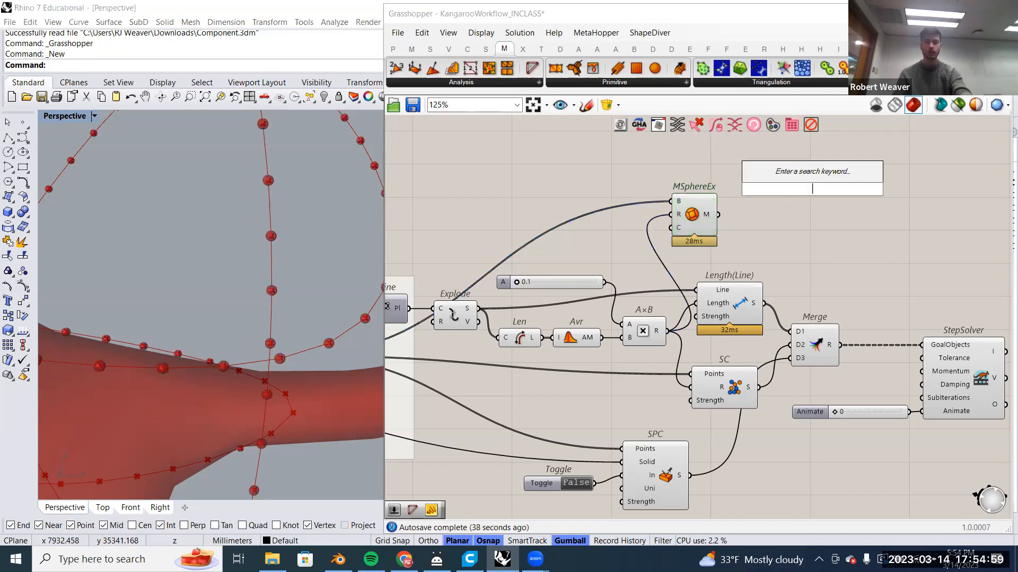
text(sph)
click(808, 178)
drag(811, 188, 765, 217)
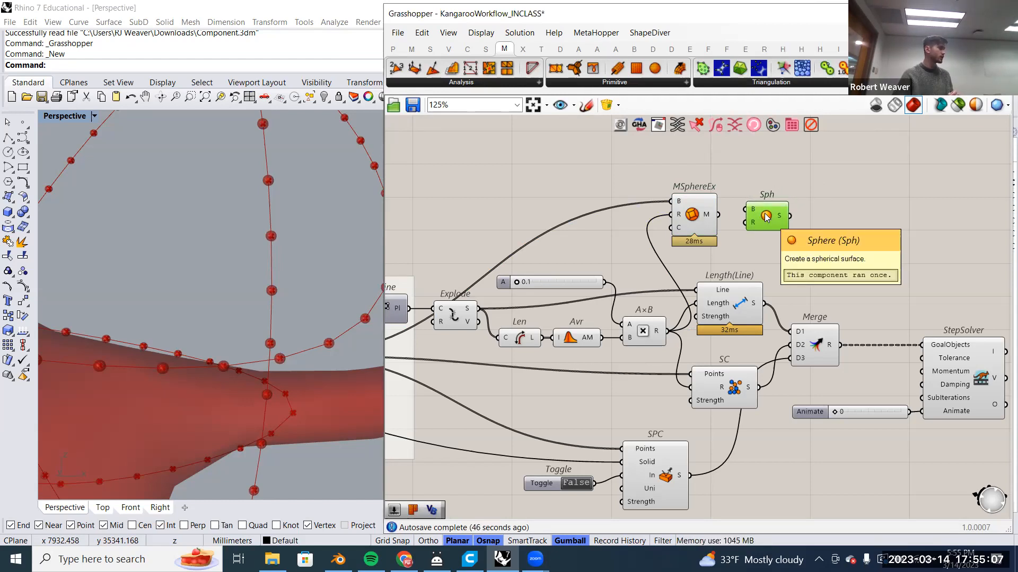
Compare MSphereEx with the plain Sphere component and delete the Sphere component from the canvas.
scroll(766, 217, up, 1)
scroll(684, 228, up, 1)
click(674, 207)
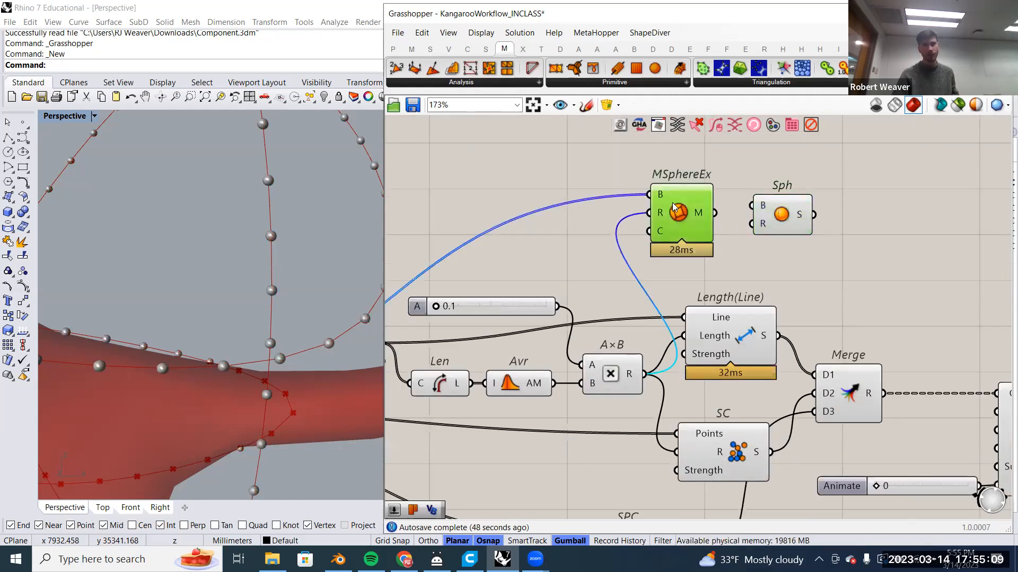
click(782, 214)
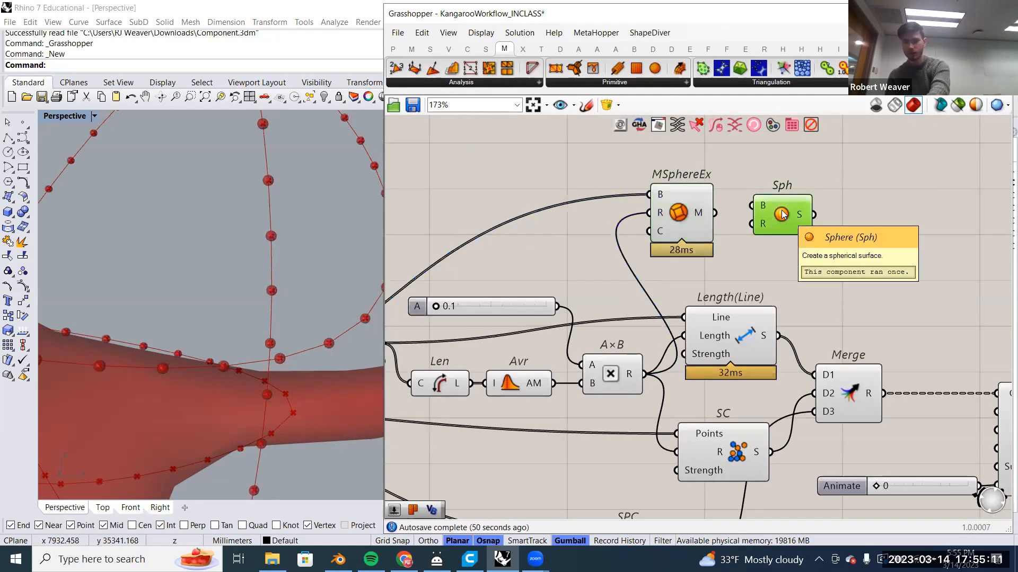
key(Delete)
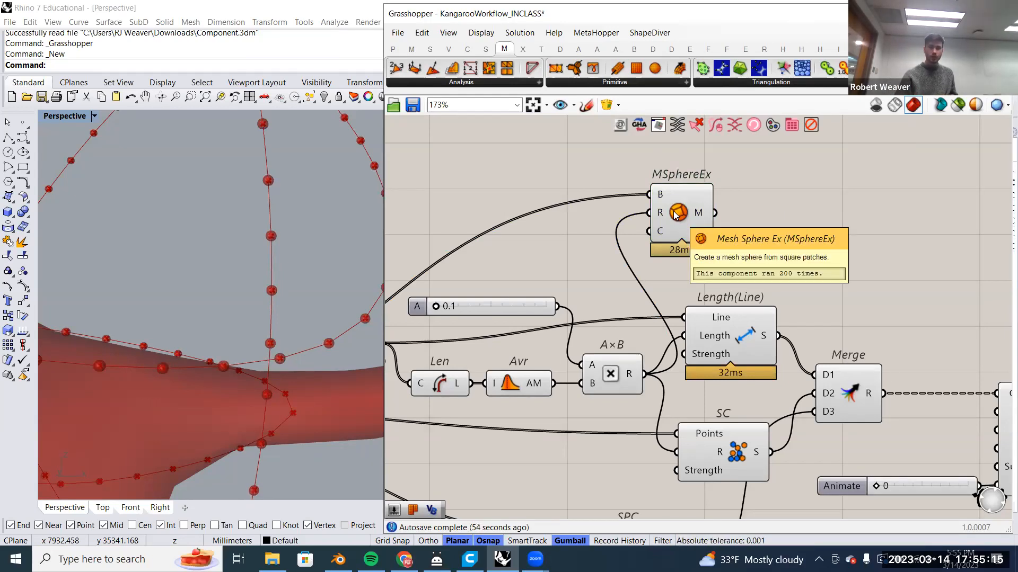
double_click(907, 222)
text(m)
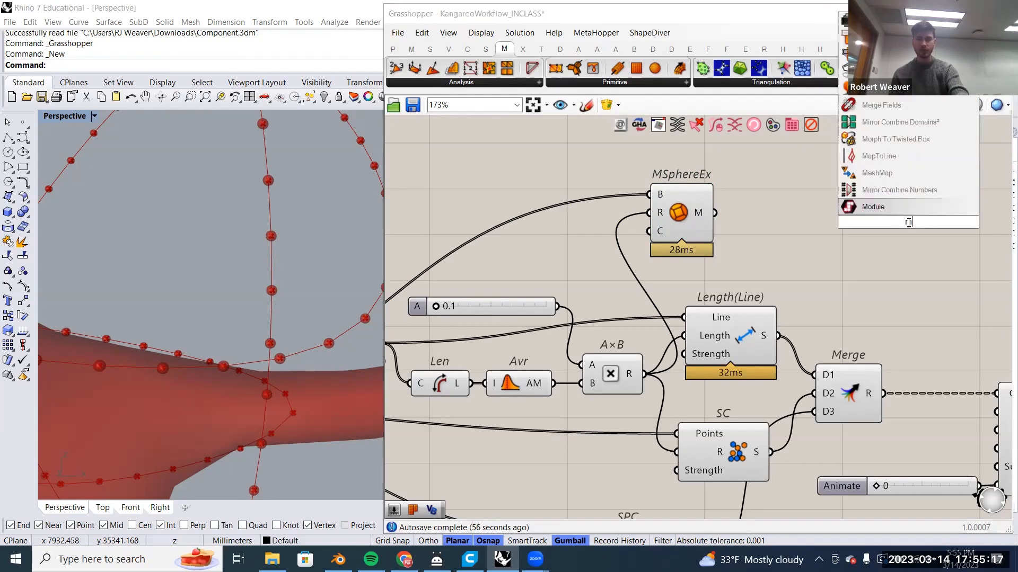
text(esh s)
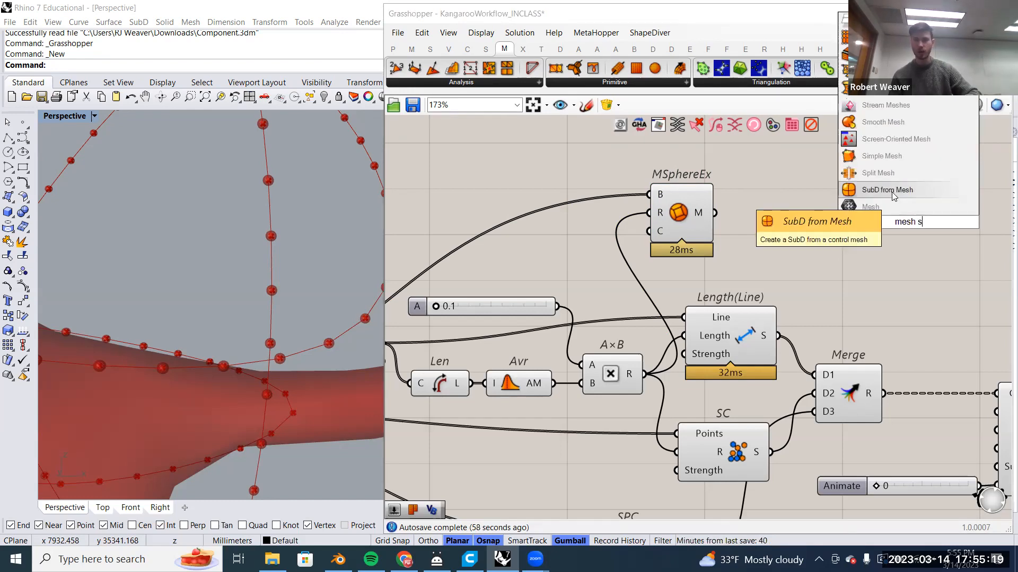
click(889, 256)
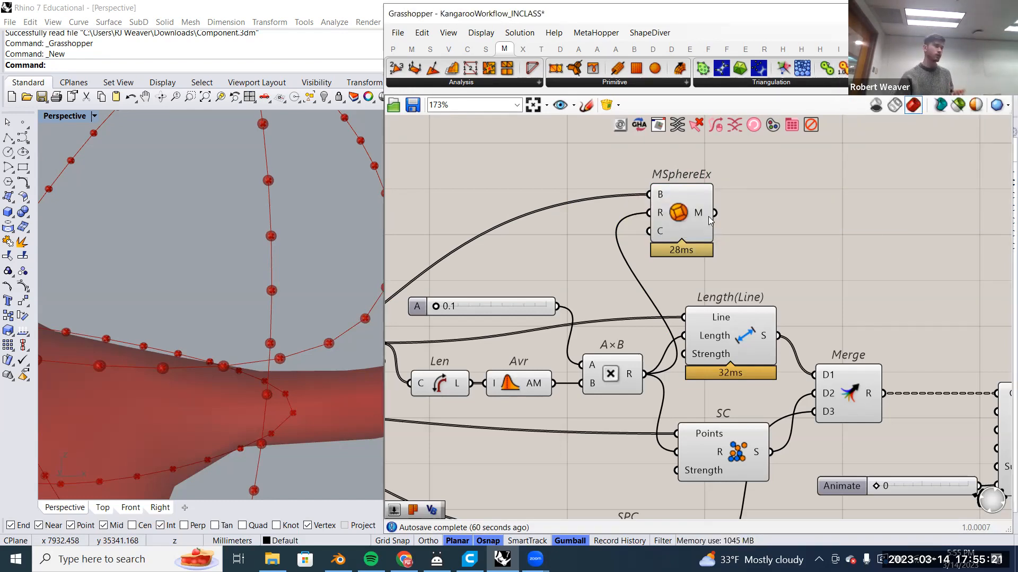
Check the mesh output of the MSphereEx component and delete MSphereEx to remove the sphere preview.
mouse_move(710, 220)
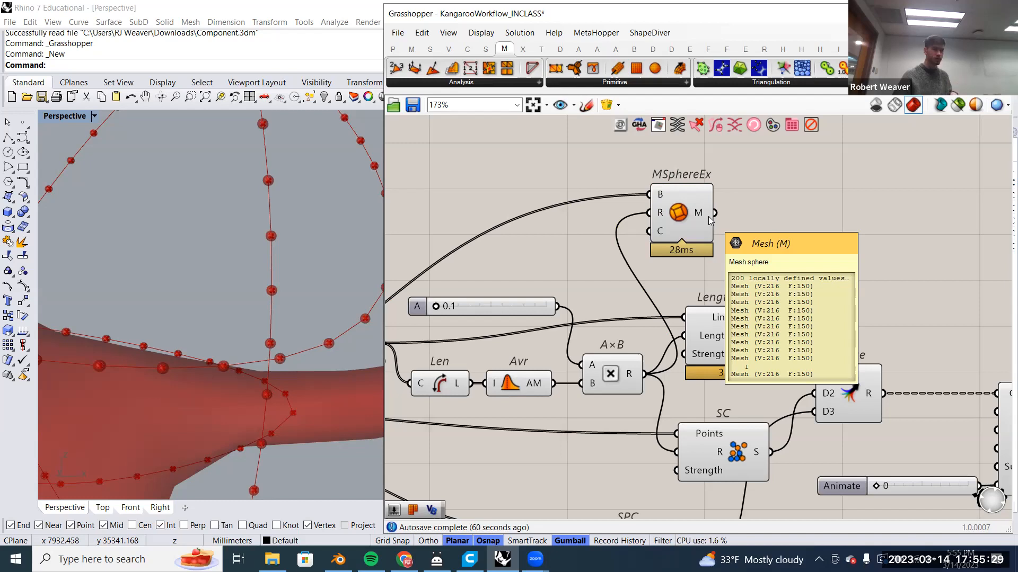
click(686, 209)
scroll(668, 238, down, 3)
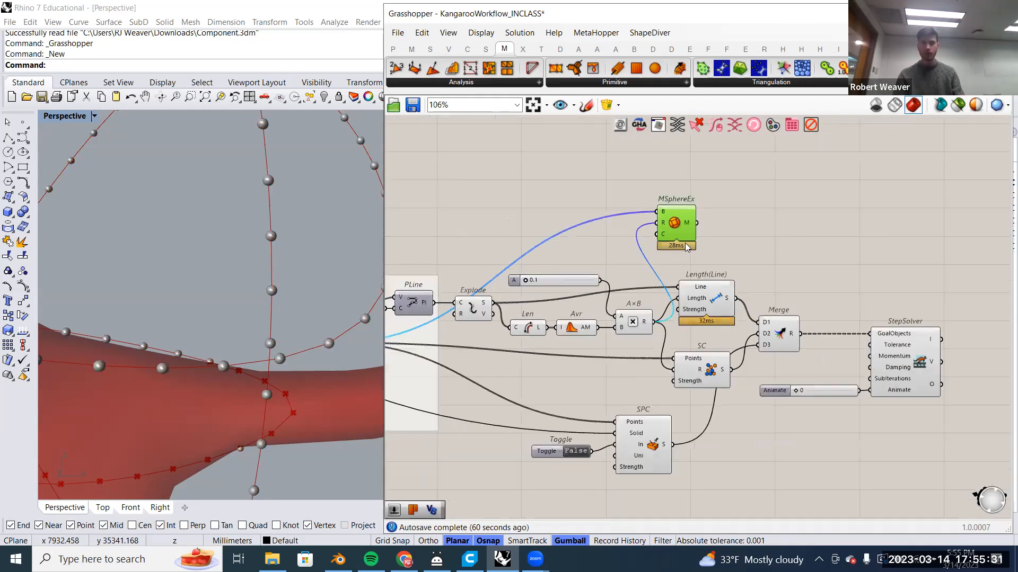
key(Delete)
Add a Kangaroo BouncySolver component and place it above the StepSolver.
right_click(786, 237)
right_drag(885, 320, 832, 300)
click(867, 312)
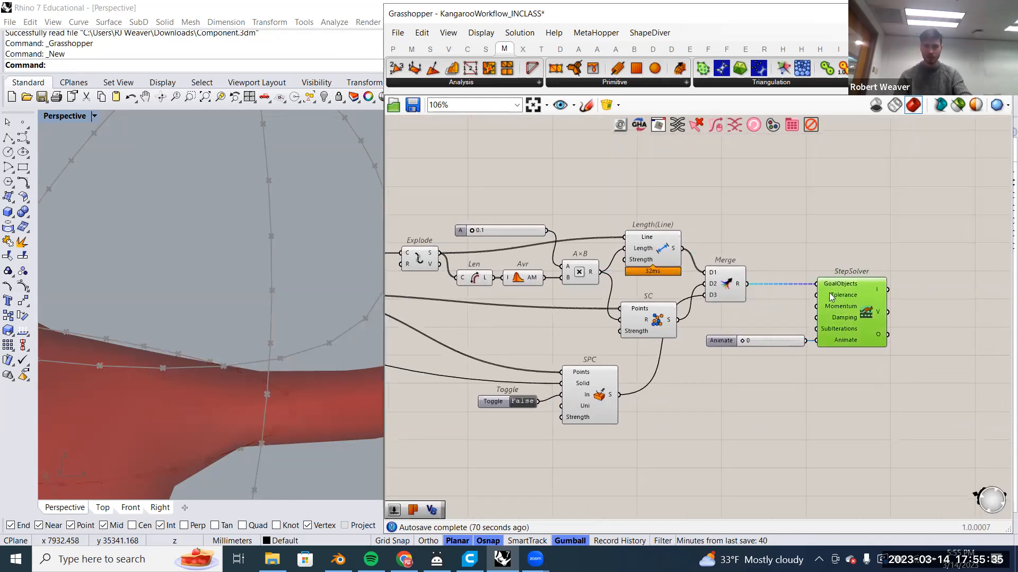
click(755, 306)
scroll(755, 306, down, 2)
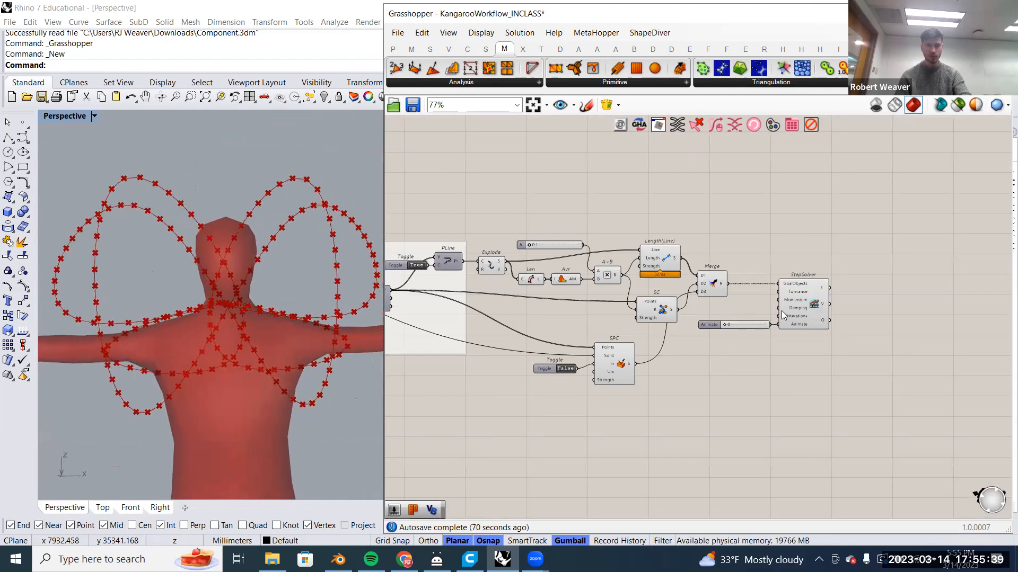
mouse_move(796, 312)
scroll(797, 312, up, 2)
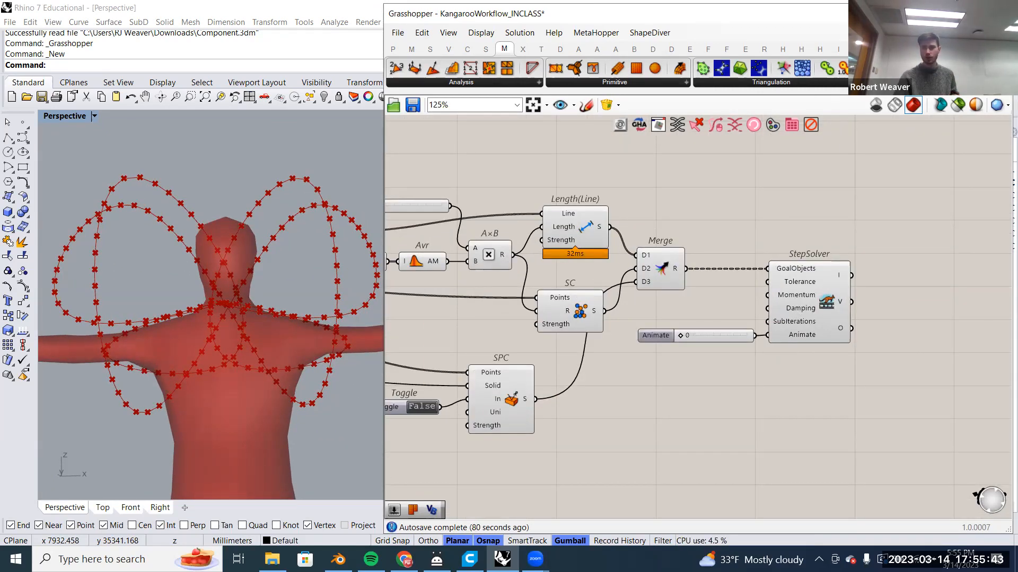
click(901, 83)
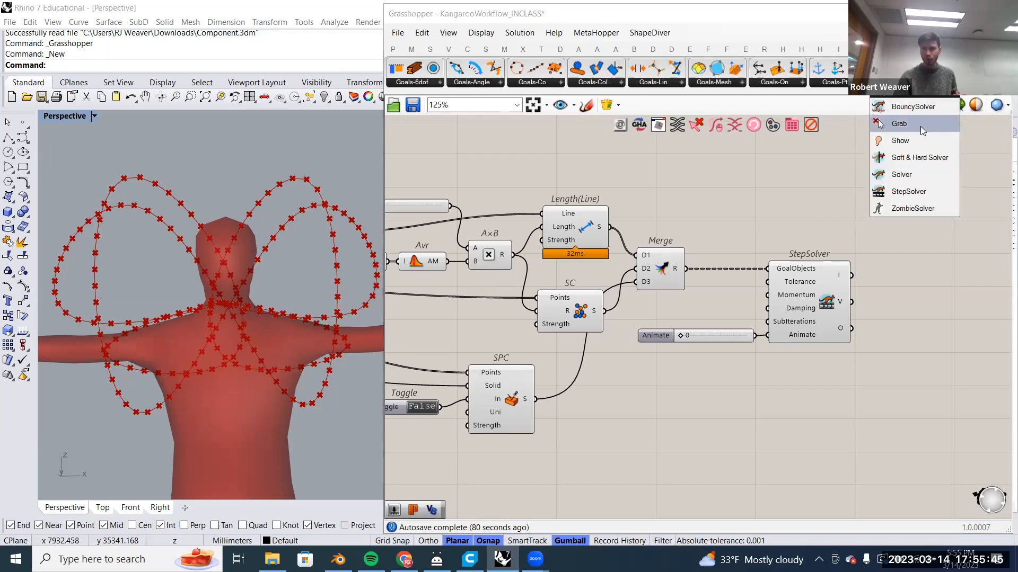
click(913, 107)
click(824, 181)
Add a Boolean Toggle and a Button component beside the BouncySolver's inputs.
right_drag(702, 166, 713, 214)
double_click(712, 219)
text(togg)
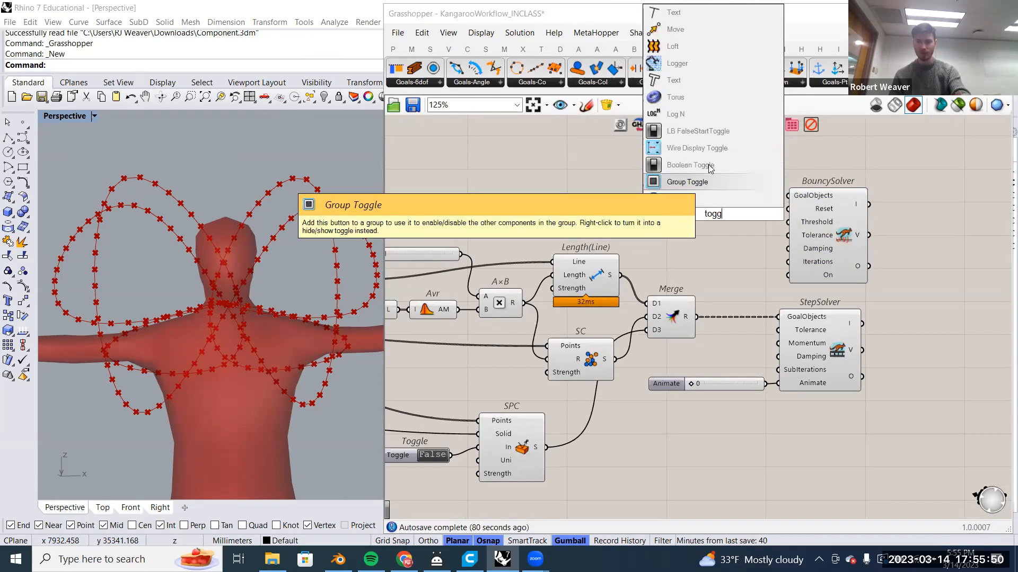
click(710, 167)
drag(707, 214, 720, 268)
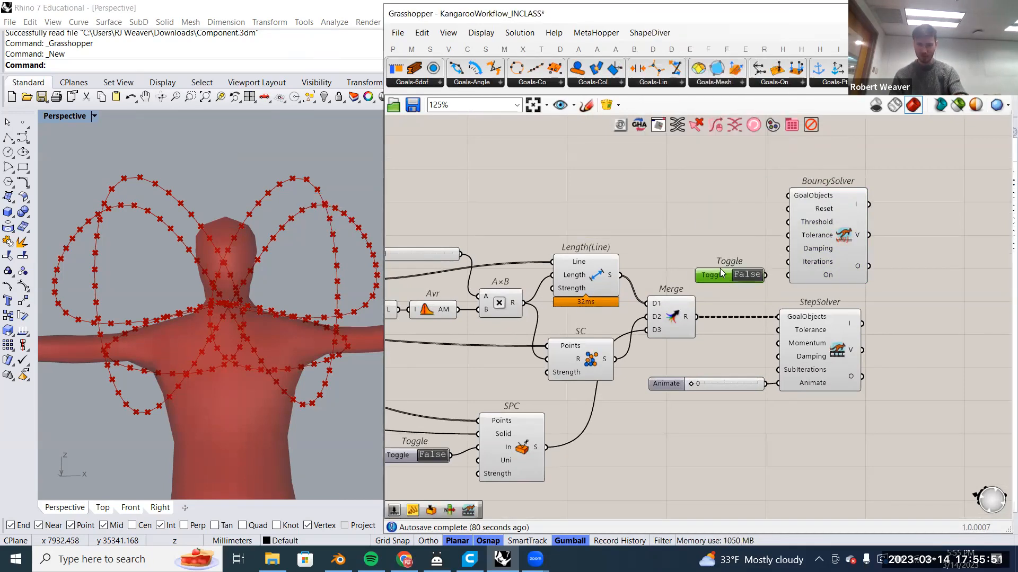
double_click(702, 219)
text(button)
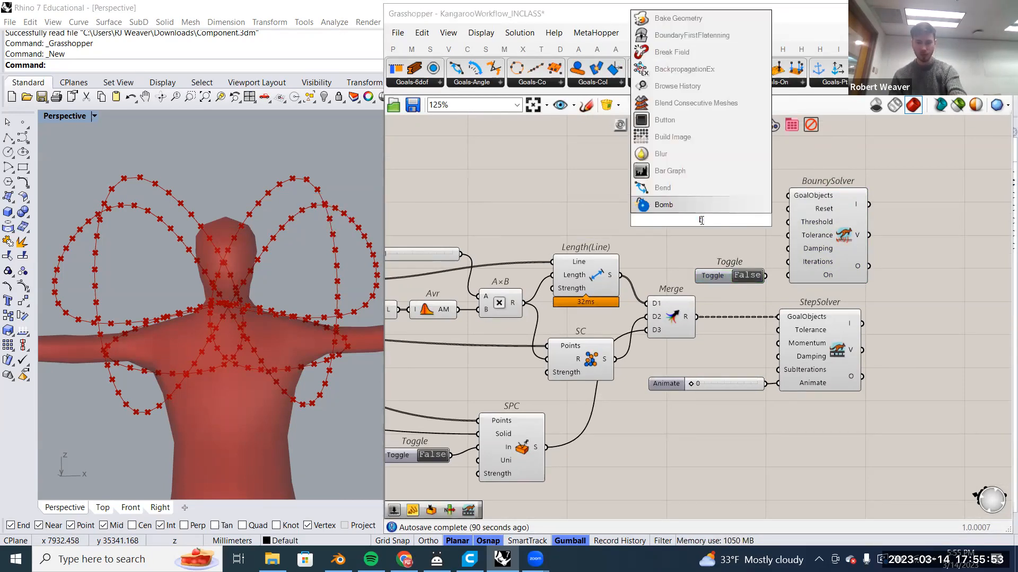
key(Return)
Connect the Button to the BouncySolver's Reset input, the Toggle to On, and the Merge result to GoalObjects.
drag(736, 219, 787, 209)
drag(787, 276, 765, 275)
drag(696, 317, 787, 196)
click(844, 238)
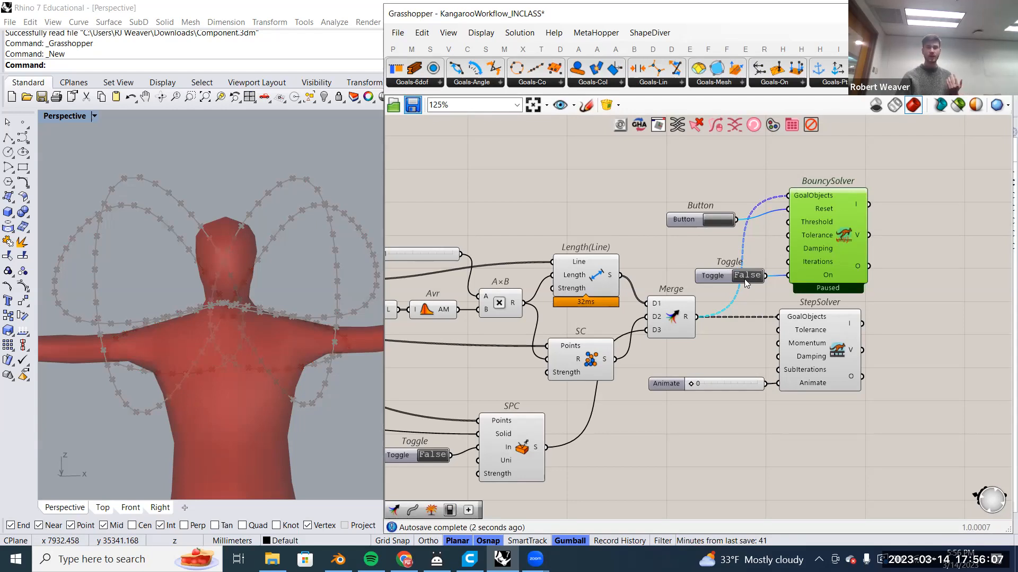
Compare the inputs of the two solvers and flatten the Merge component's R output.
click(811, 350)
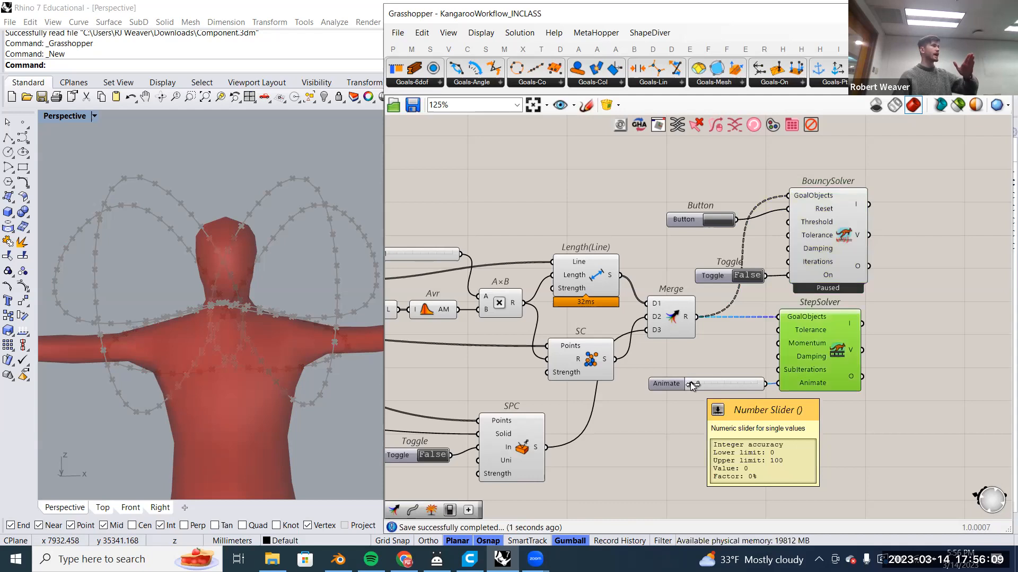
right_drag(853, 242, 834, 243)
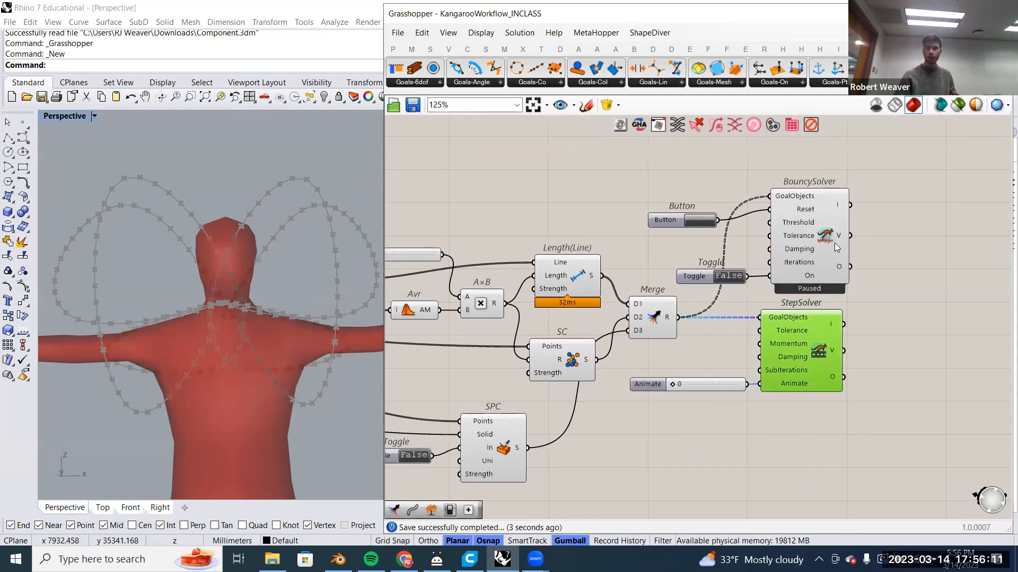
click(834, 243)
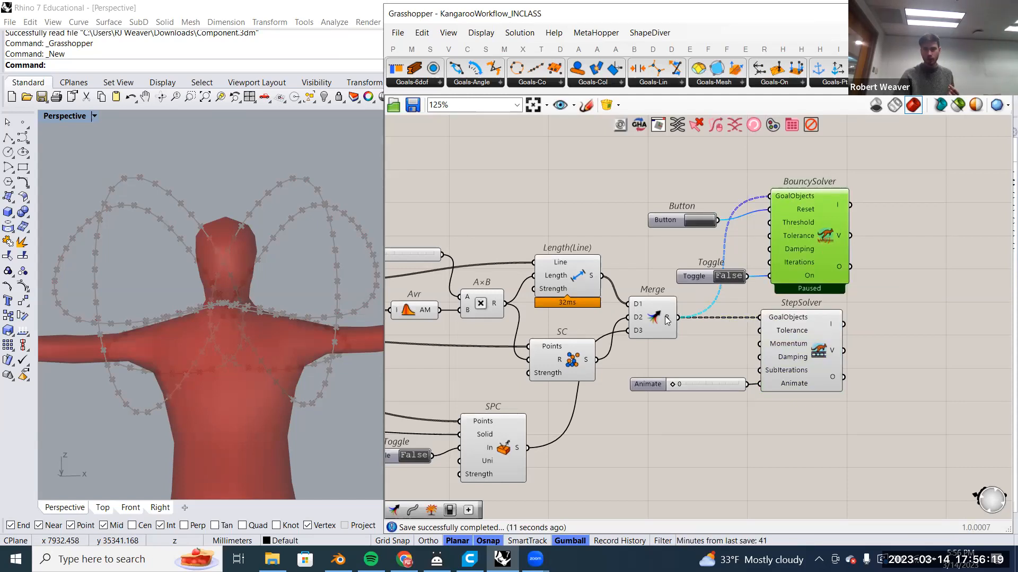
mouse_move(667, 320)
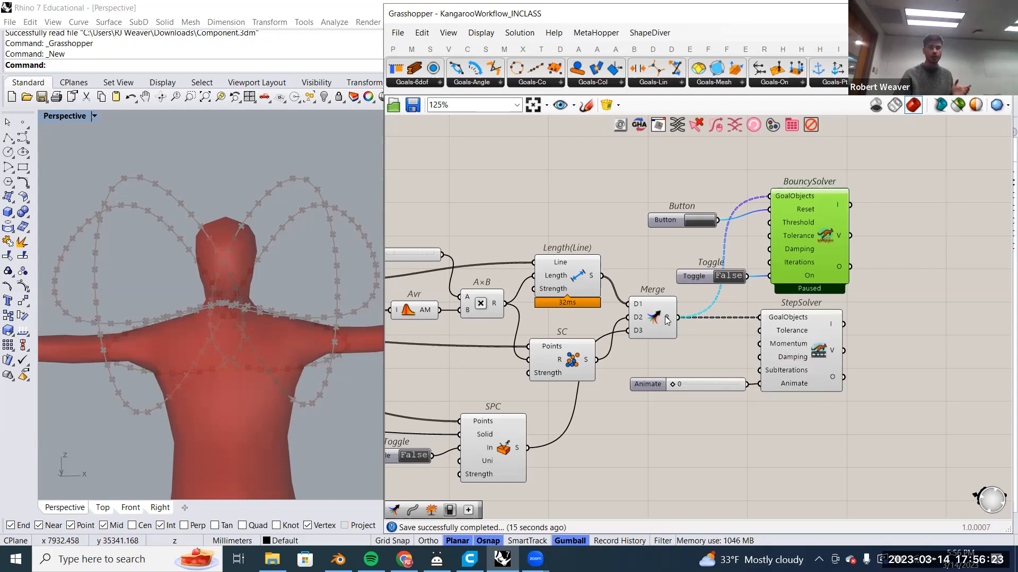
right_click(665, 316)
click(700, 398)
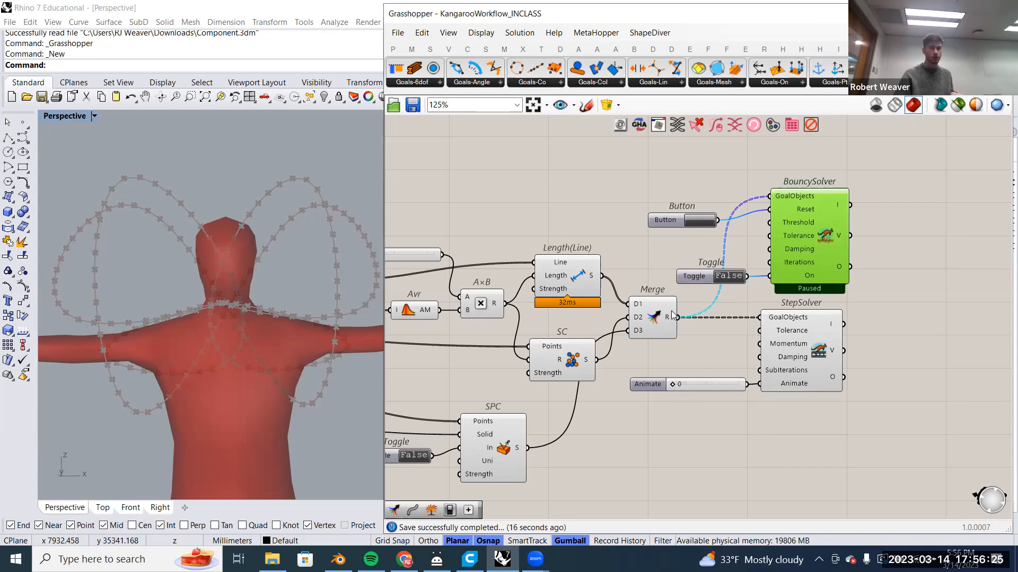
mouse_move(671, 318)
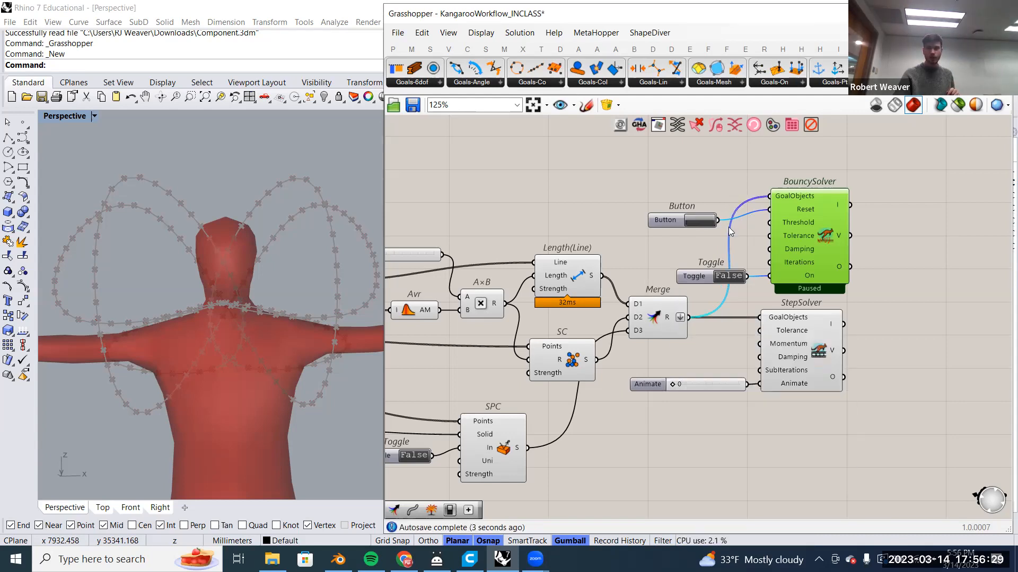
Set the BouncySolver's Toggle to True and examine how the simulated curves and points behave around the figure's head.
double_click(724, 277)
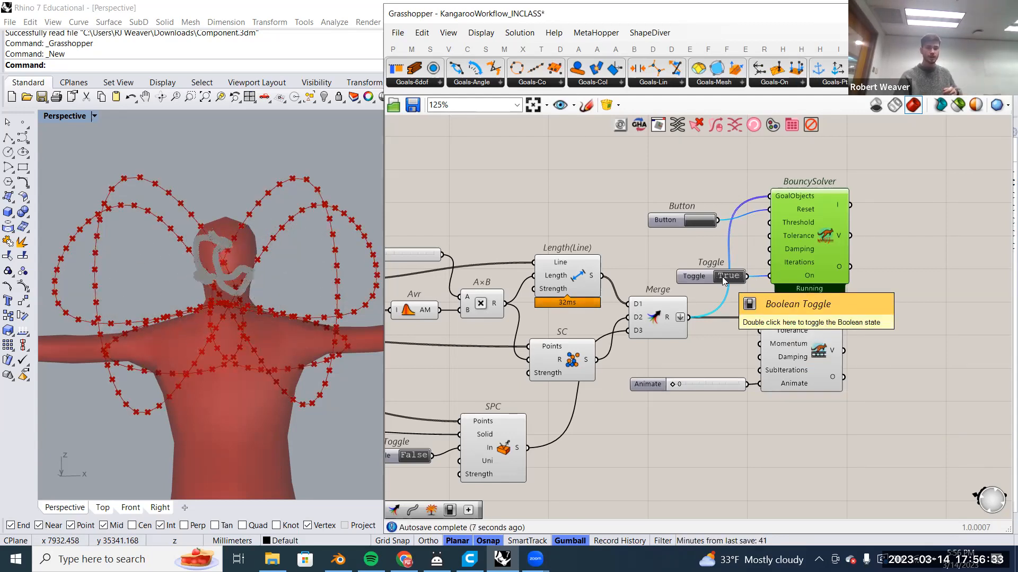
scroll(225, 269, up, 5)
scroll(223, 265, up, 5)
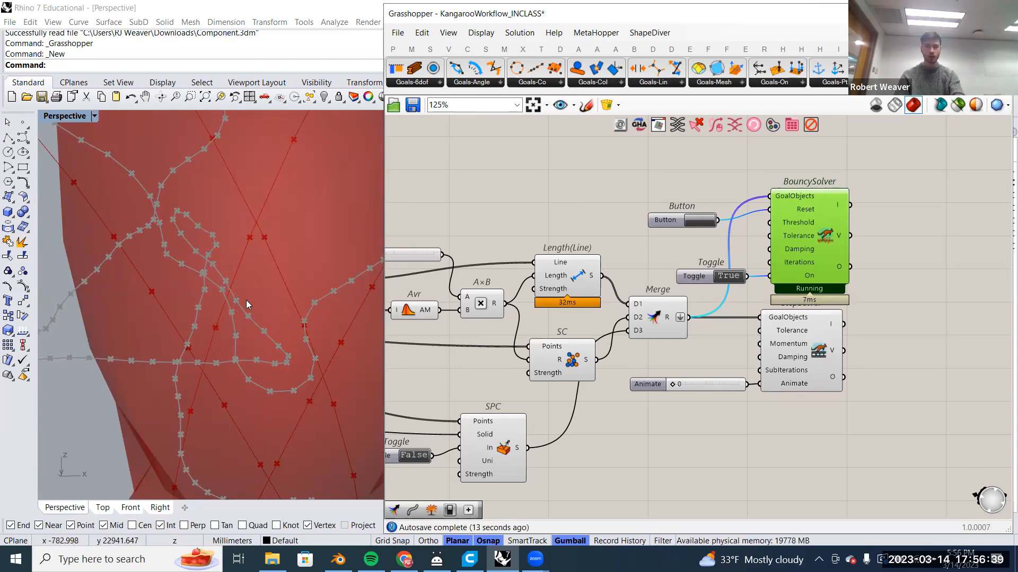
scroll(246, 300, down, 10)
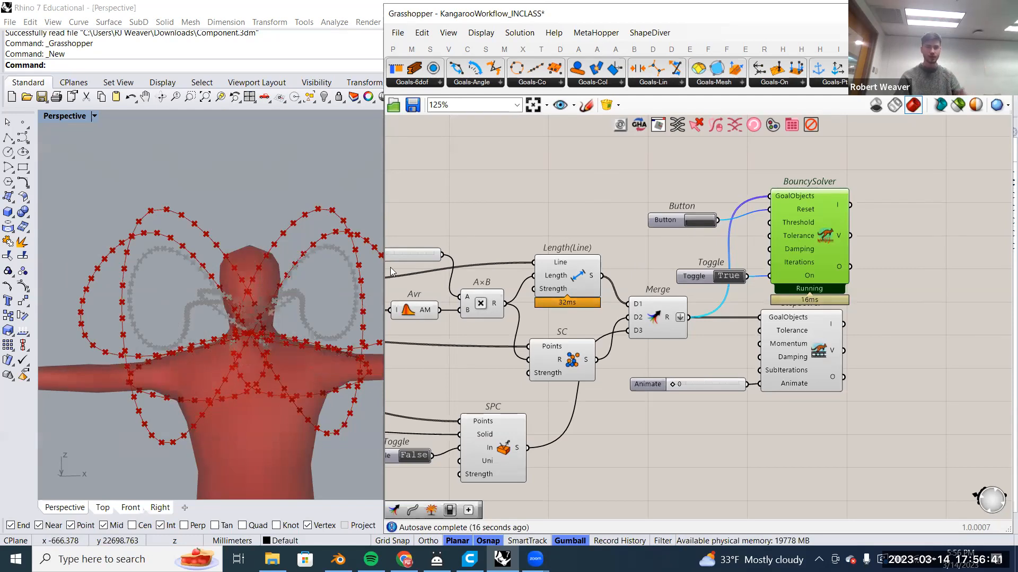
scroll(270, 292, up, 10)
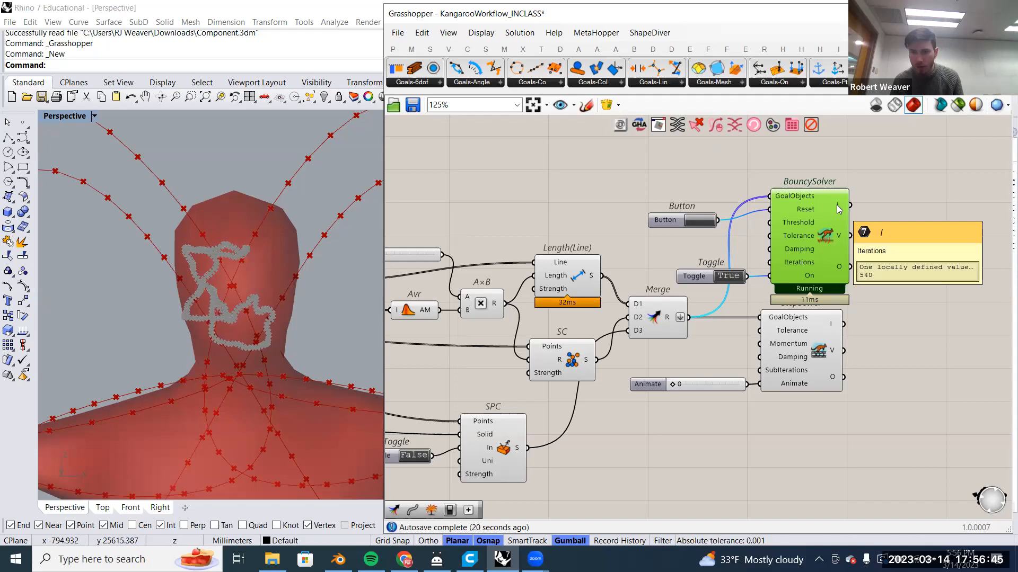
scroll(228, 294, up, 3)
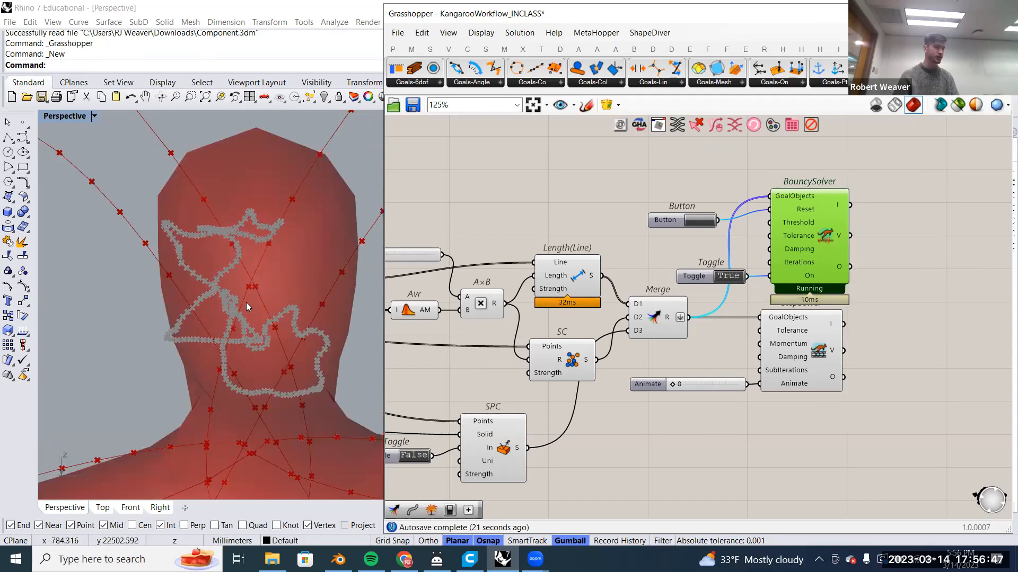
scroll(246, 302, up, 3)
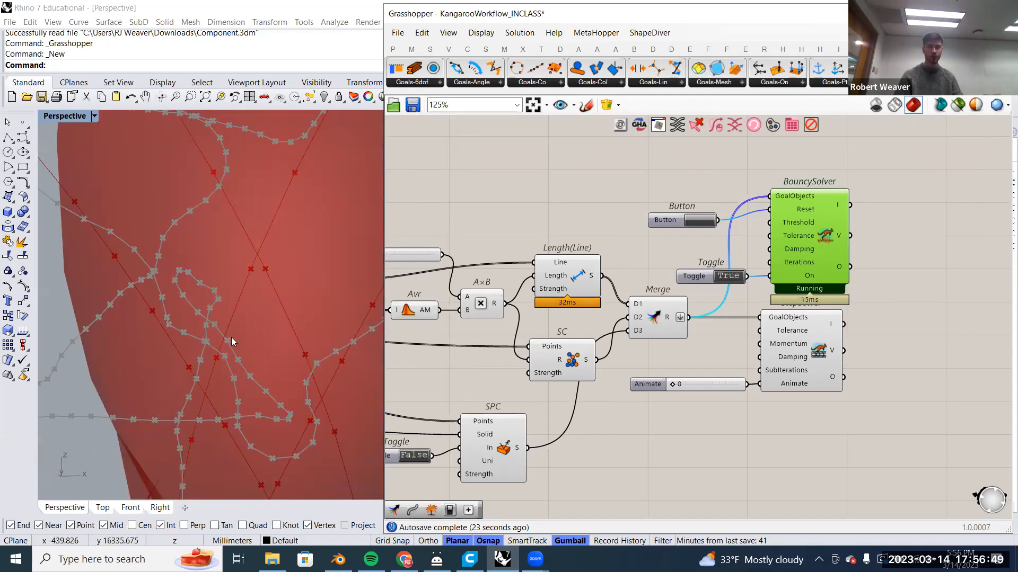
scroll(231, 337, down, 3)
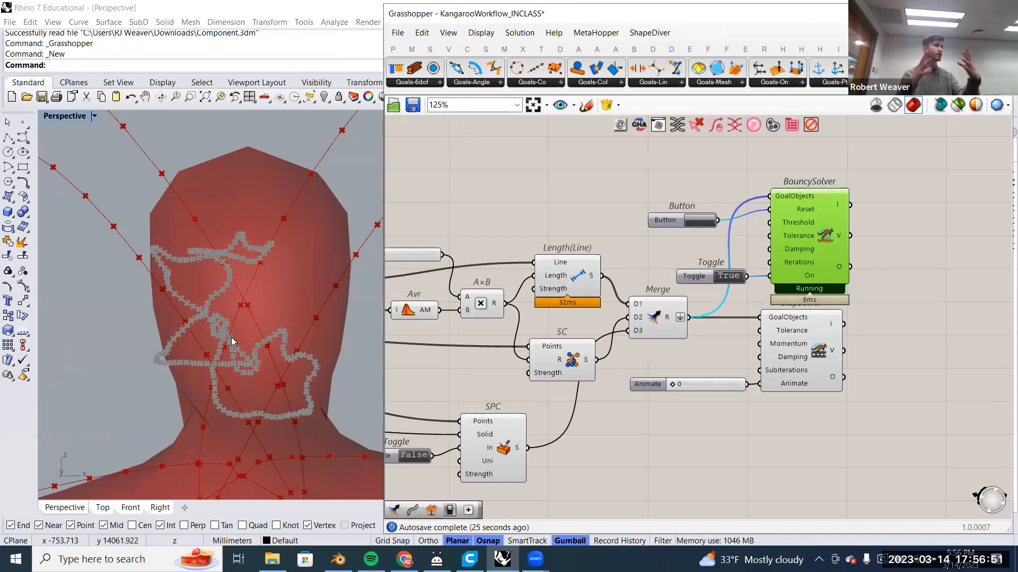
scroll(228, 341, up, 5)
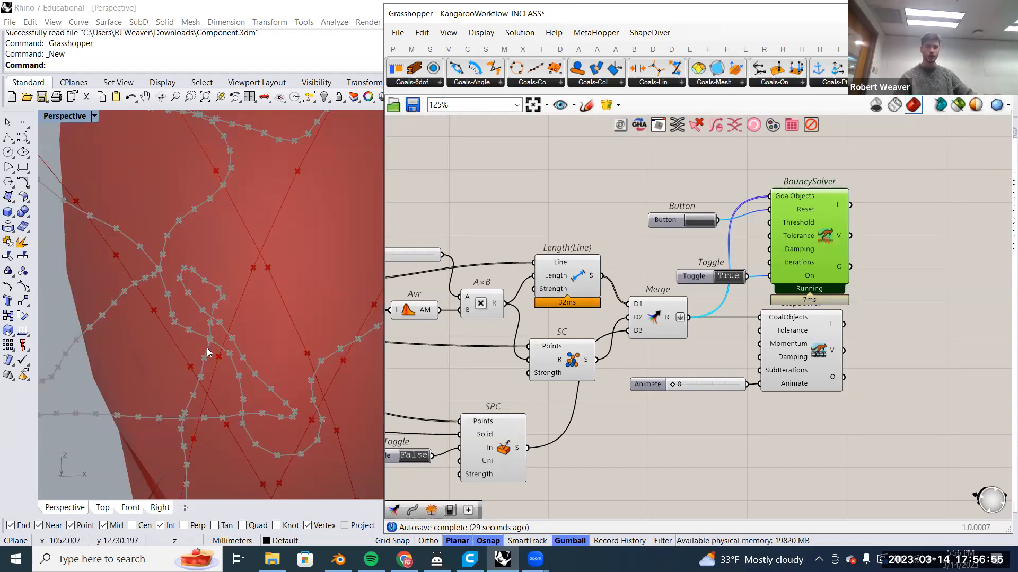
Reset the BouncySolver simulation with its Button and set the Toggle to False.
scroll(245, 342, down, 5)
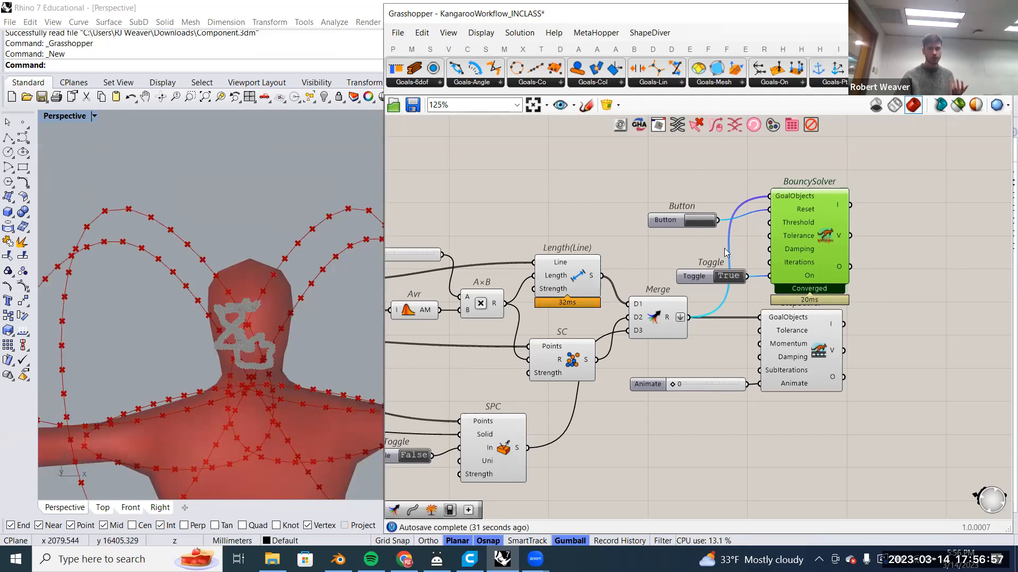
click(699, 221)
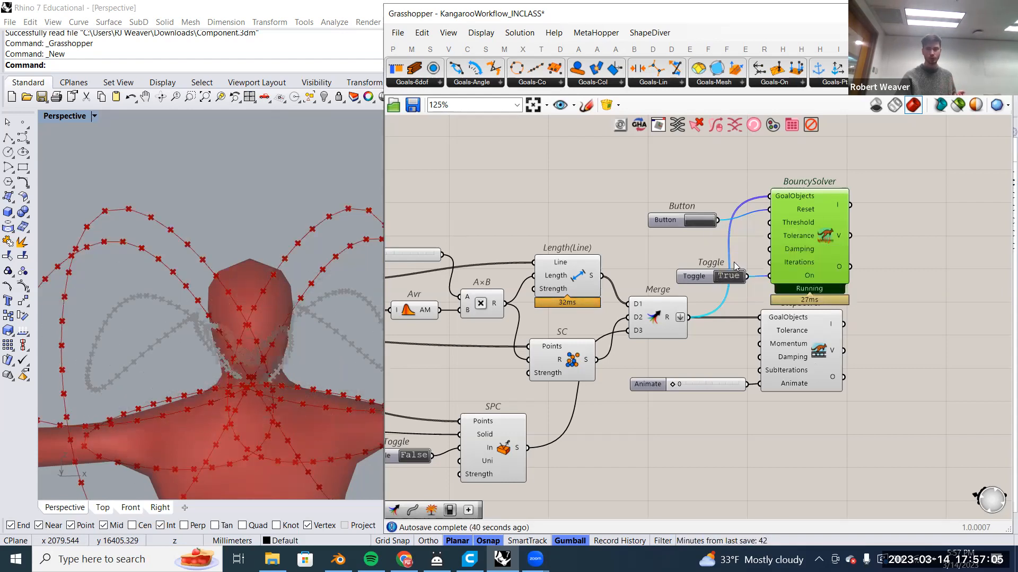
click(730, 279)
Move the BouncySolver, Button and Toggle farther above the StepSolver and turn off the BouncySolver's preview.
right_drag(715, 257, 691, 249)
drag(862, 295, 667, 184)
drag(773, 228, 791, 178)
right_click(893, 207)
click(908, 227)
Compare the StepSolver and its Animate slider with the BouncySolver's Button and Toggle controls.
right_drag(848, 403, 860, 370)
click(788, 265)
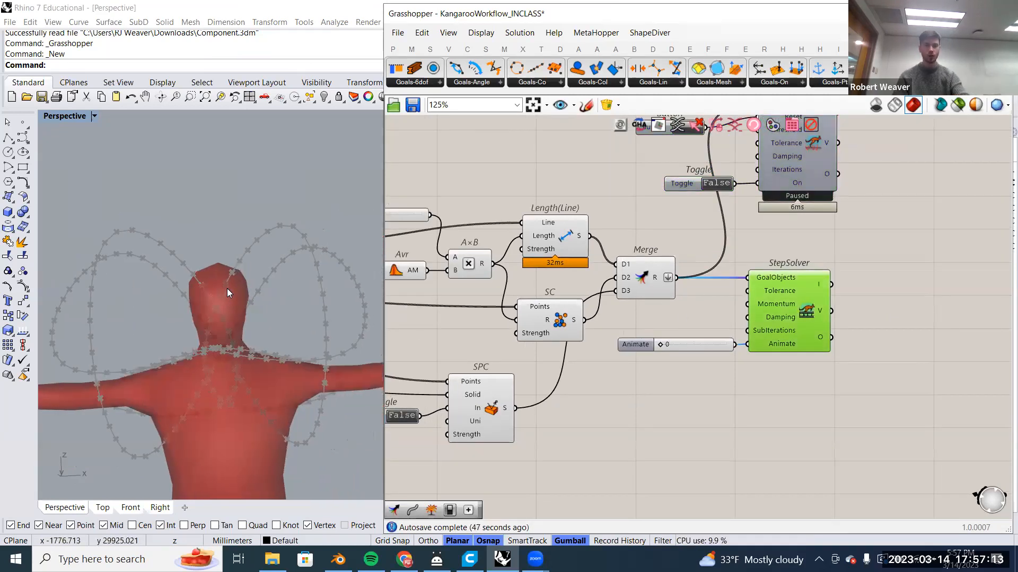
scroll(660, 347, up, 4)
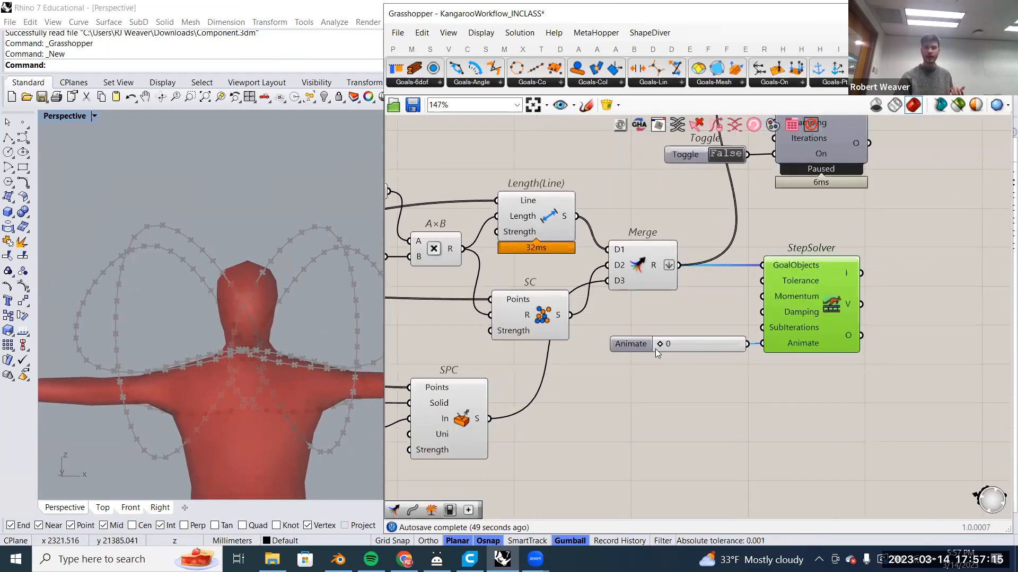
right_drag(706, 262, 691, 459)
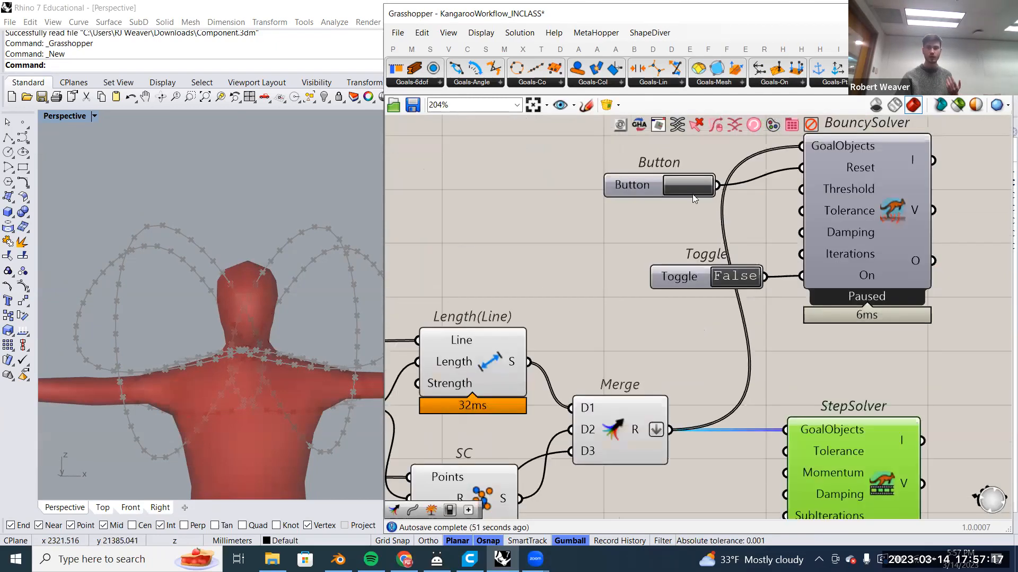
Run the StepSolver simulation by raising its Animate slider to 13, and reset the slider to 0.
right_drag(683, 276, 669, 109)
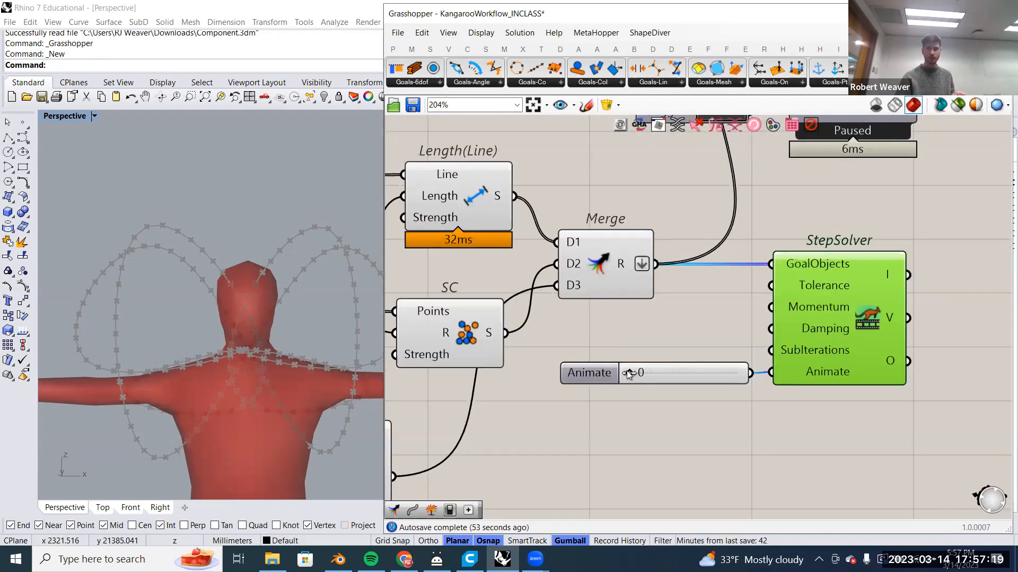
drag(631, 373, 642, 375)
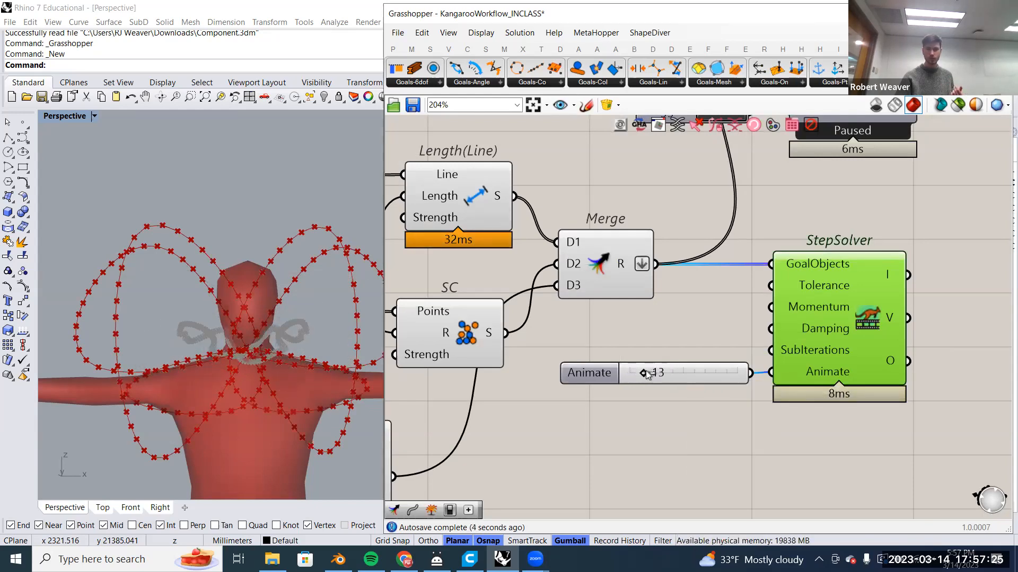
drag(643, 373, 594, 370)
right_drag(815, 345, 778, 337)
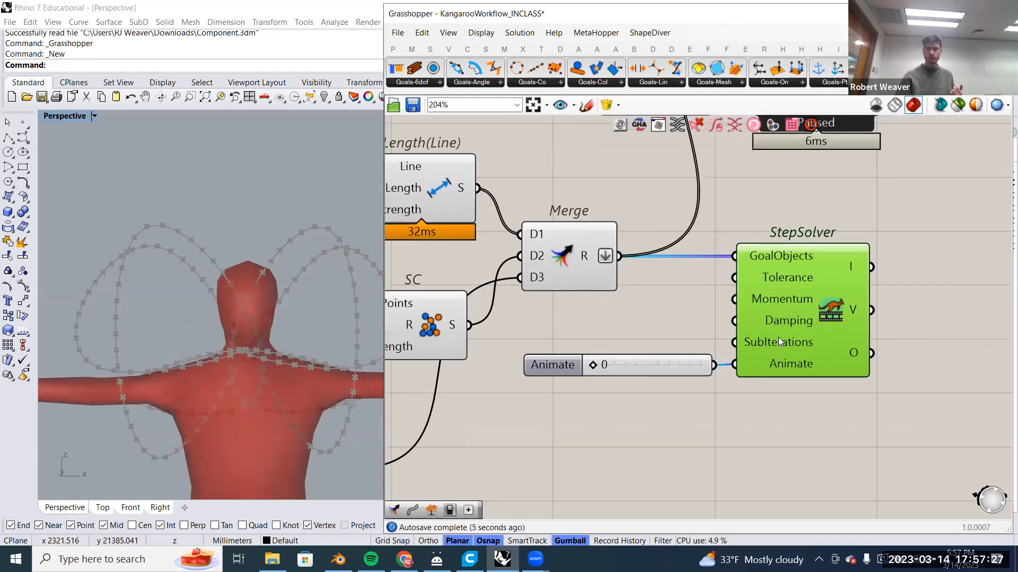
mouse_move(778, 338)
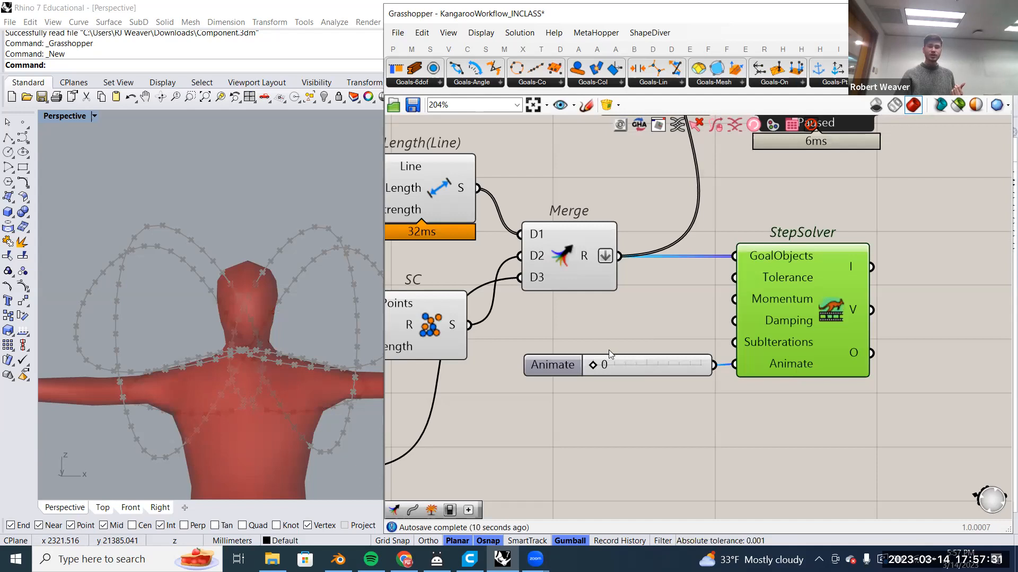
drag(594, 364, 567, 363)
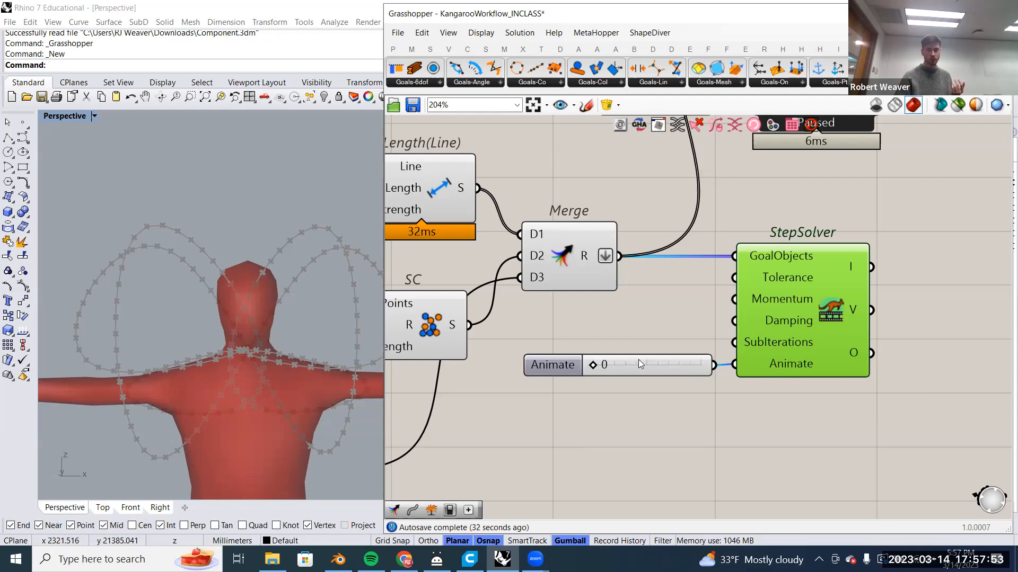
Step the Animate slider through 1 and 2 while checking the SubIterations input, and return the slider to 0.
drag(591, 365, 592, 366)
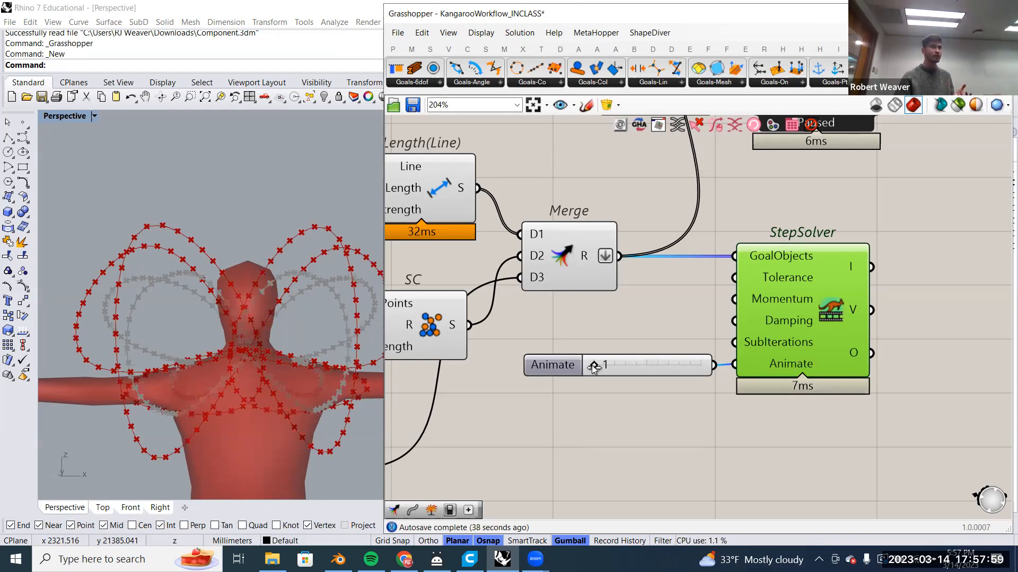
right_drag(422, 395, 374, 408)
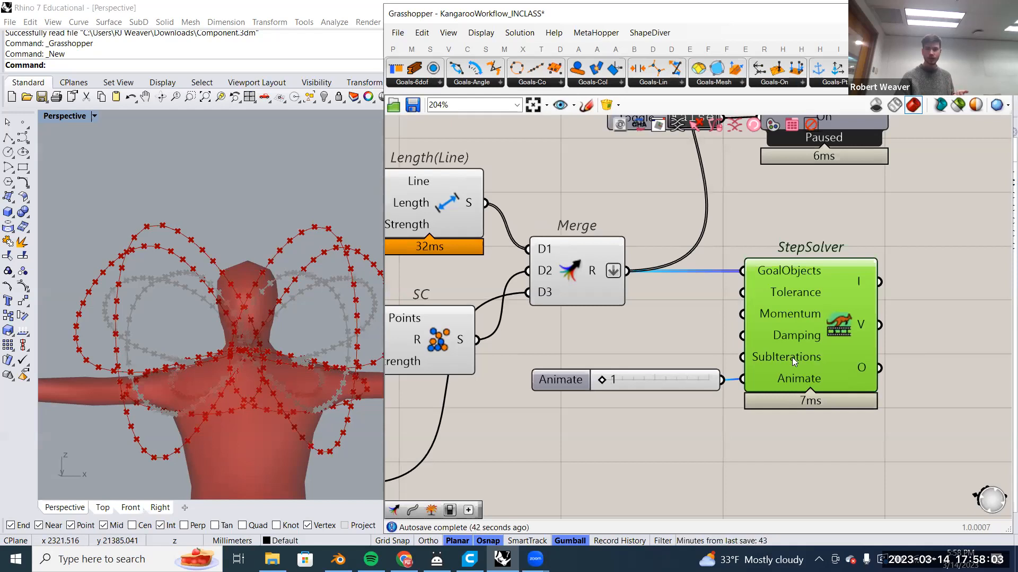
mouse_move(792, 357)
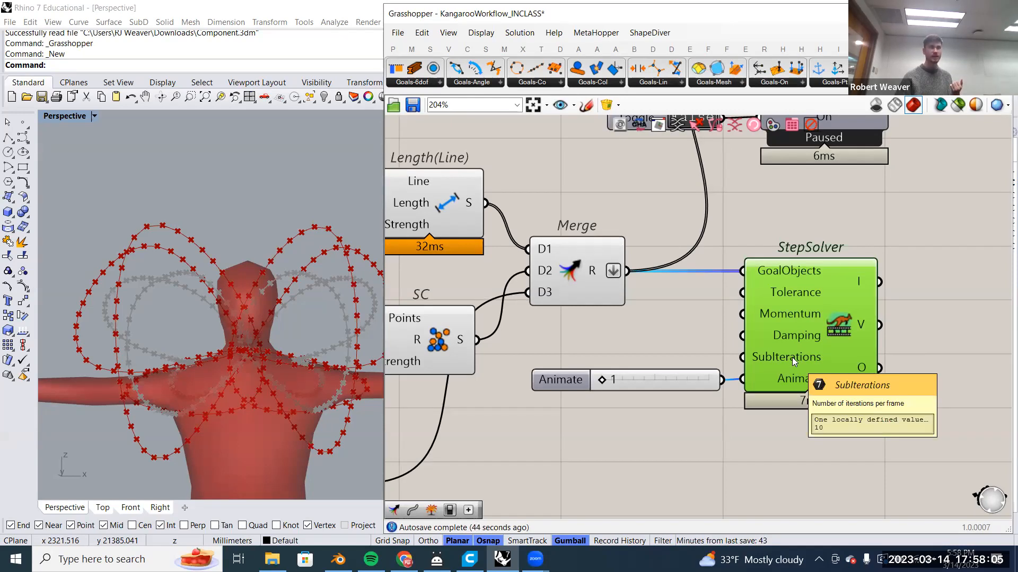
mouse_move(600, 380)
drag(600, 379, 602, 379)
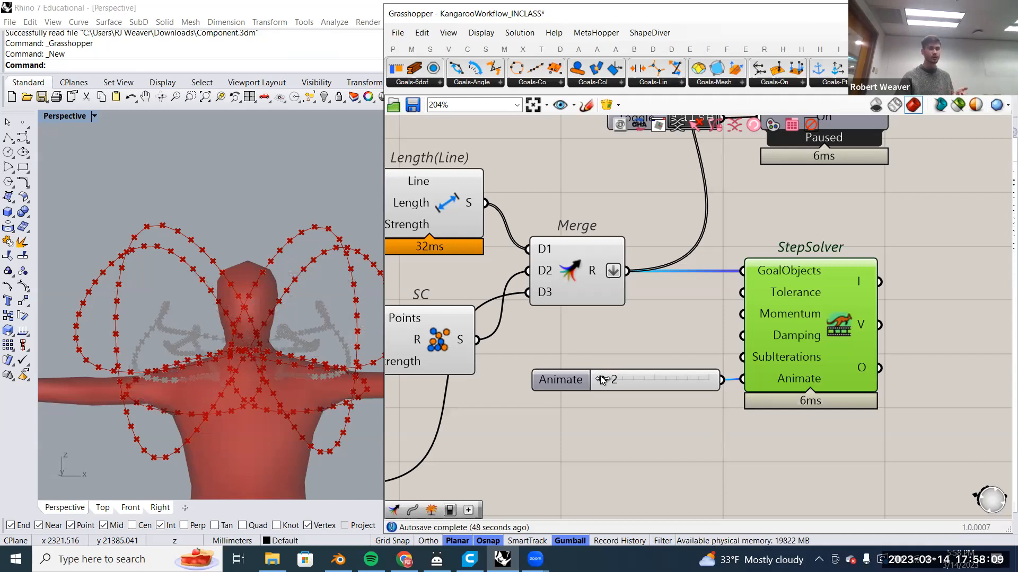
drag(598, 380, 583, 381)
Add a panel containing 1 and connect it to the StepSolver's SubIterations input.
double_click(631, 349)
text(//1)
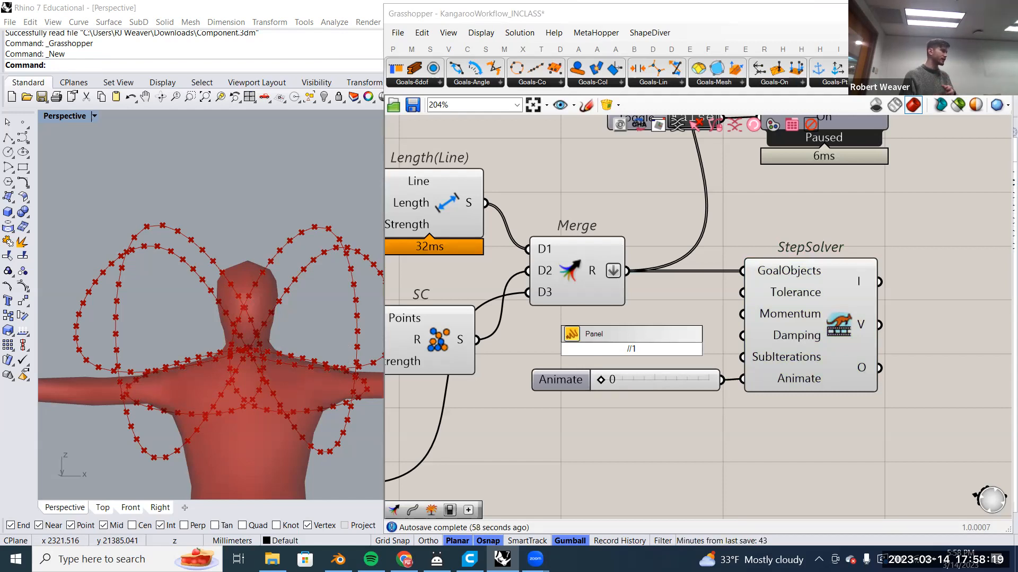
key(Return)
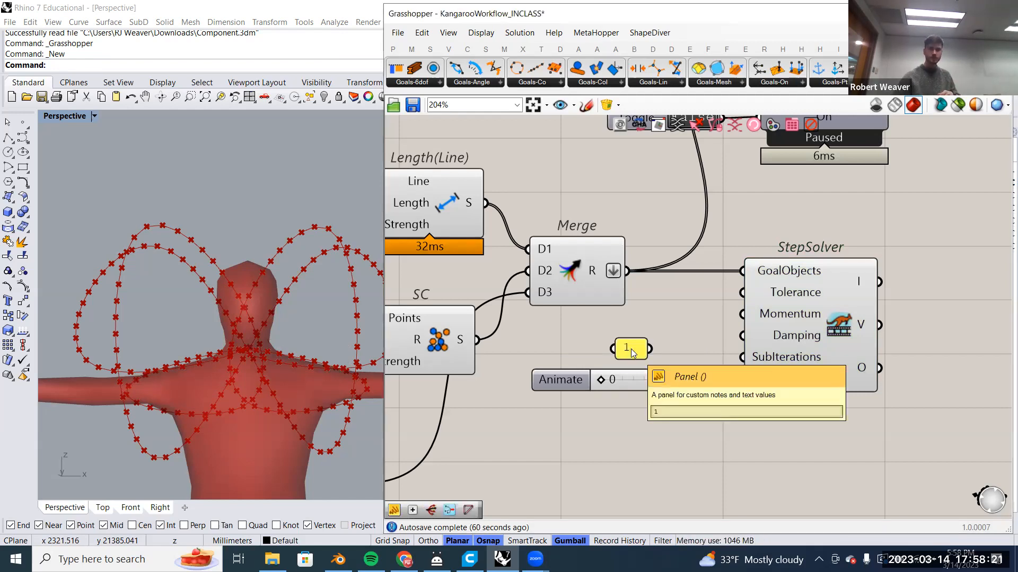
drag(650, 349, 742, 357)
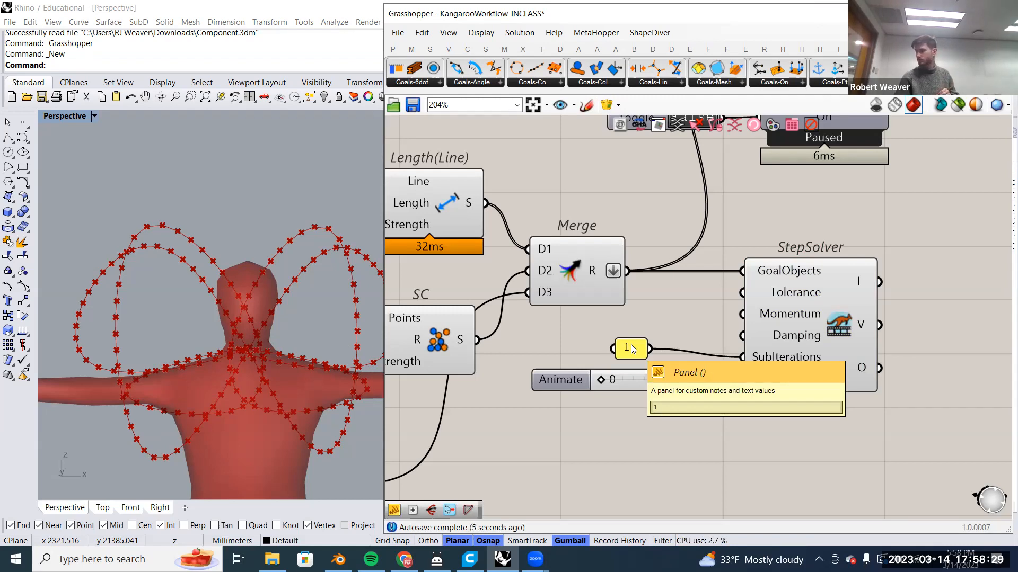
Test the finer sub-iterations by raising the Animate slider to 30, and reset it to 0.
scroll(630, 349, down, 1)
right_drag(606, 347, 540, 343)
scroll(567, 377, up, 1)
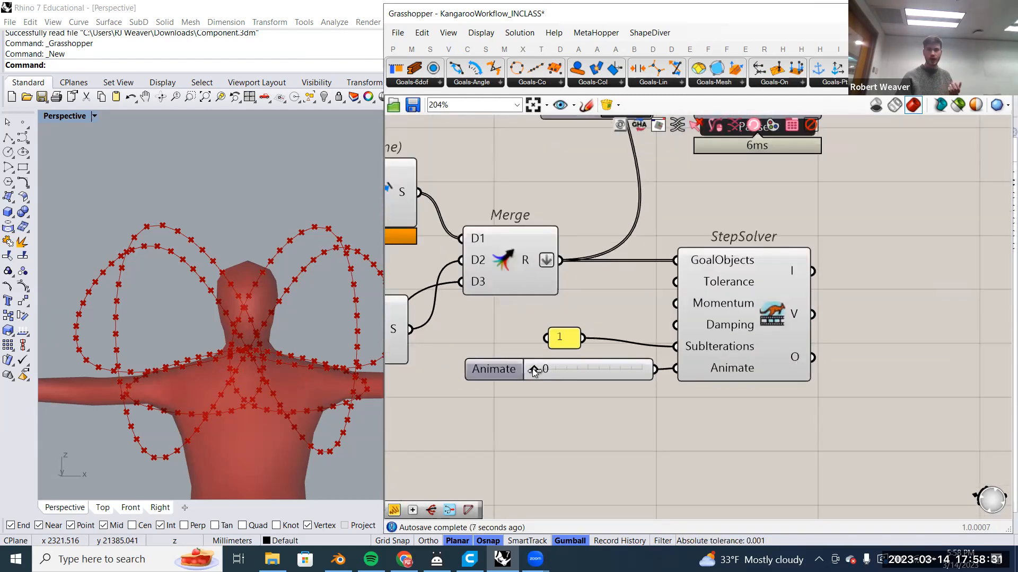
drag(534, 368, 564, 374)
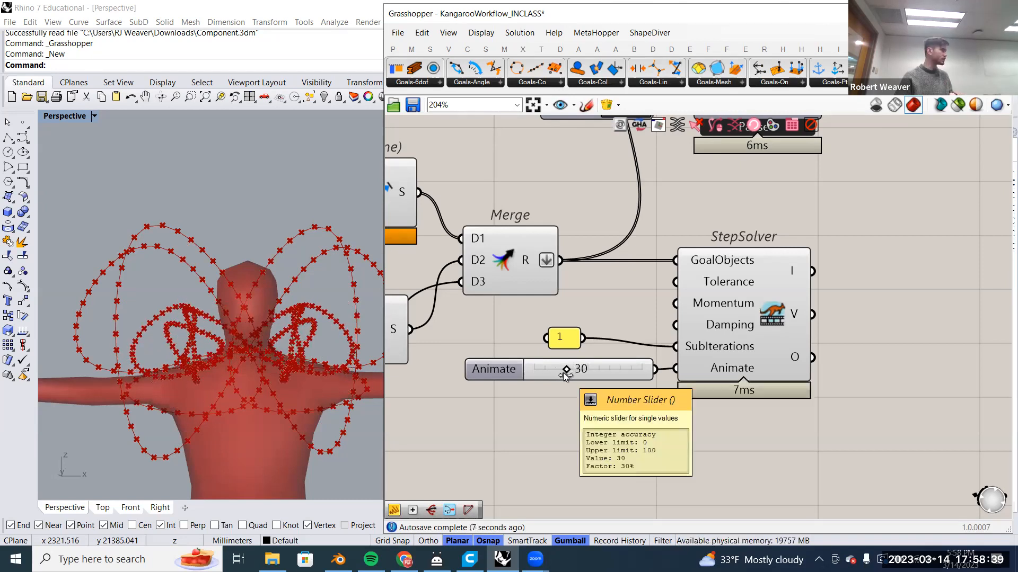
right_drag(627, 347, 592, 368)
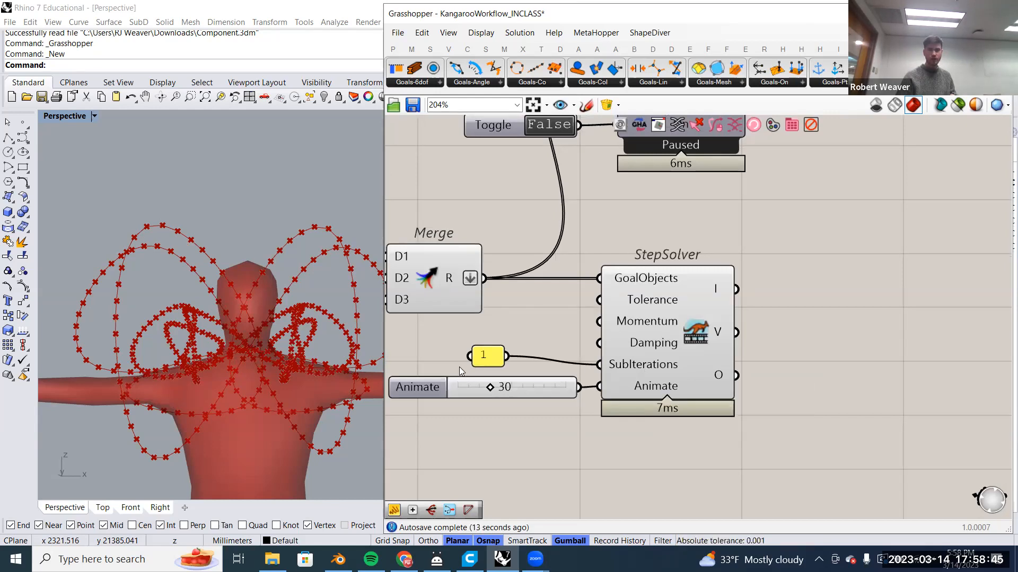
right_drag(592, 369, 667, 372)
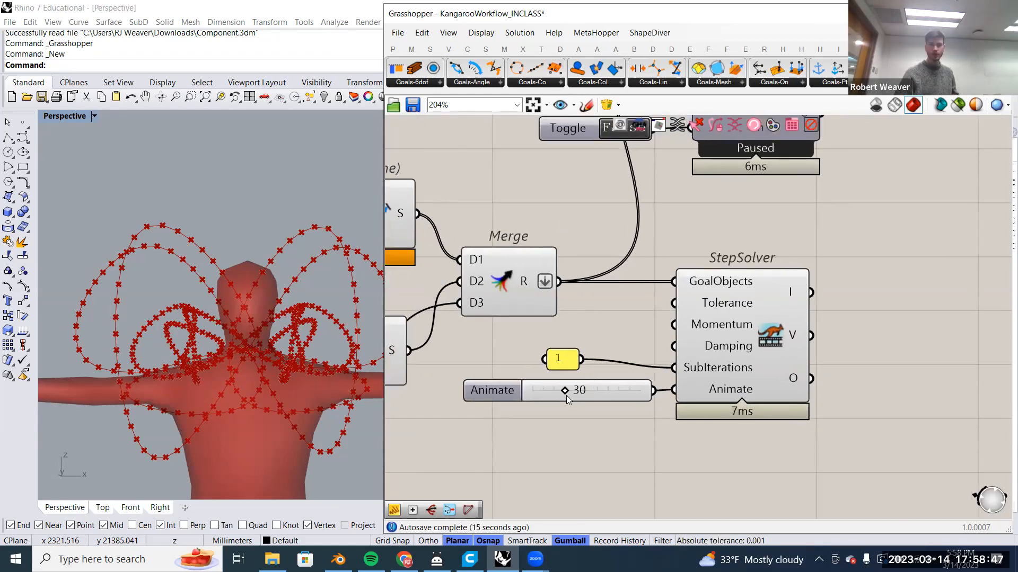
drag(564, 390, 510, 393)
Delete the BouncySolver together with its Button and Toggle, keeping only the StepSolver.
scroll(512, 396, down, 5)
drag(734, 310, 557, 198)
key(Delete)
right_drag(656, 264, 654, 241)
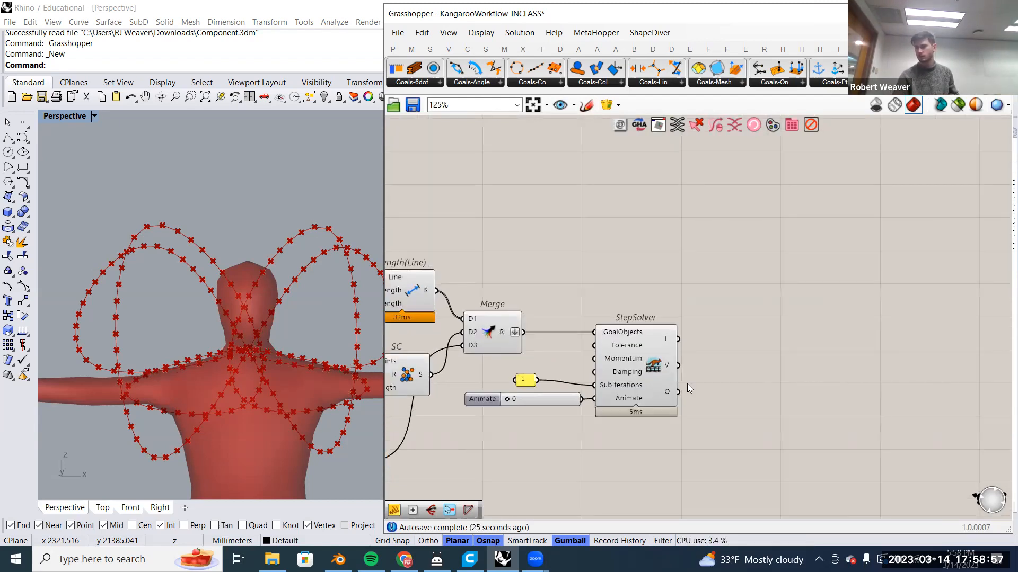
Move the SubIterations panel closer to the StepSolver and inspect the values in the solver's O output.
scroll(687, 383, up, 3)
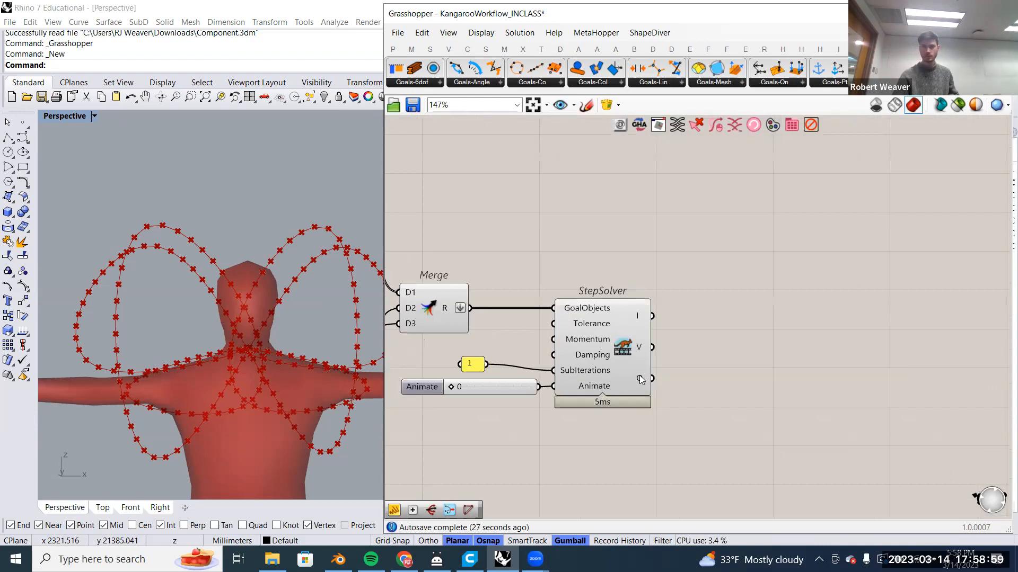
mouse_move(640, 380)
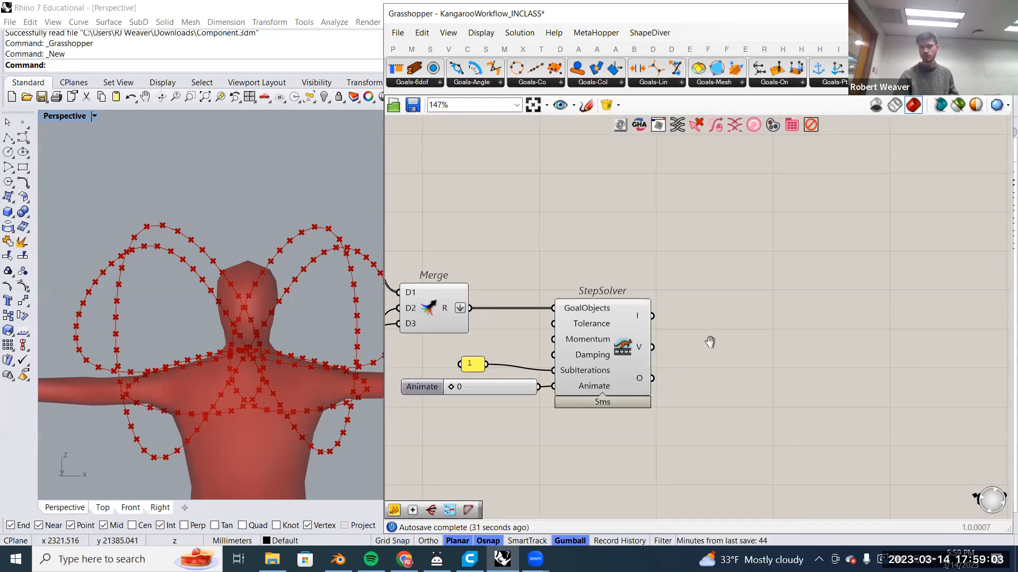
right_drag(686, 363, 725, 340)
drag(512, 344, 565, 352)
right_drag(545, 290, 531, 260)
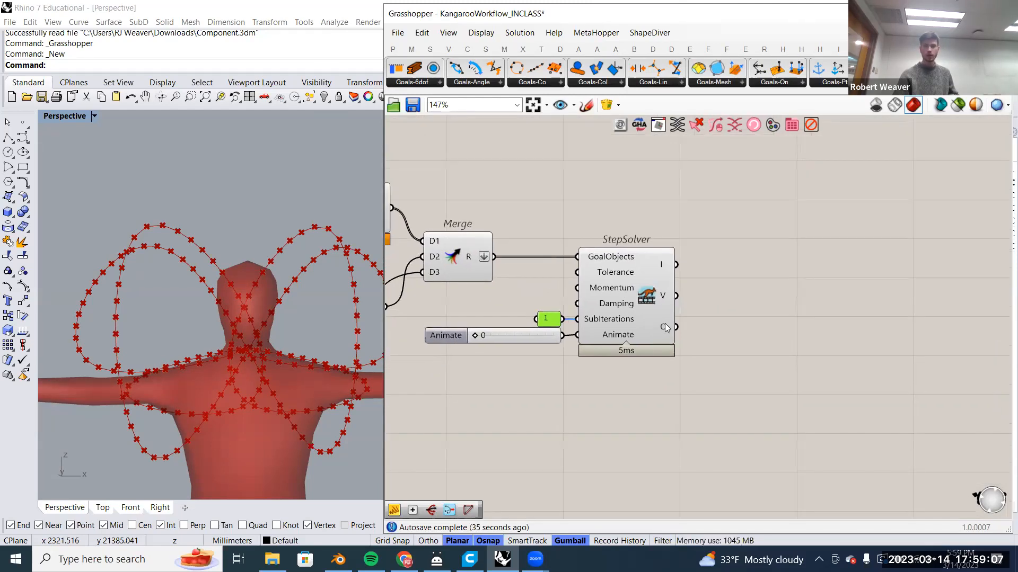
mouse_move(665, 323)
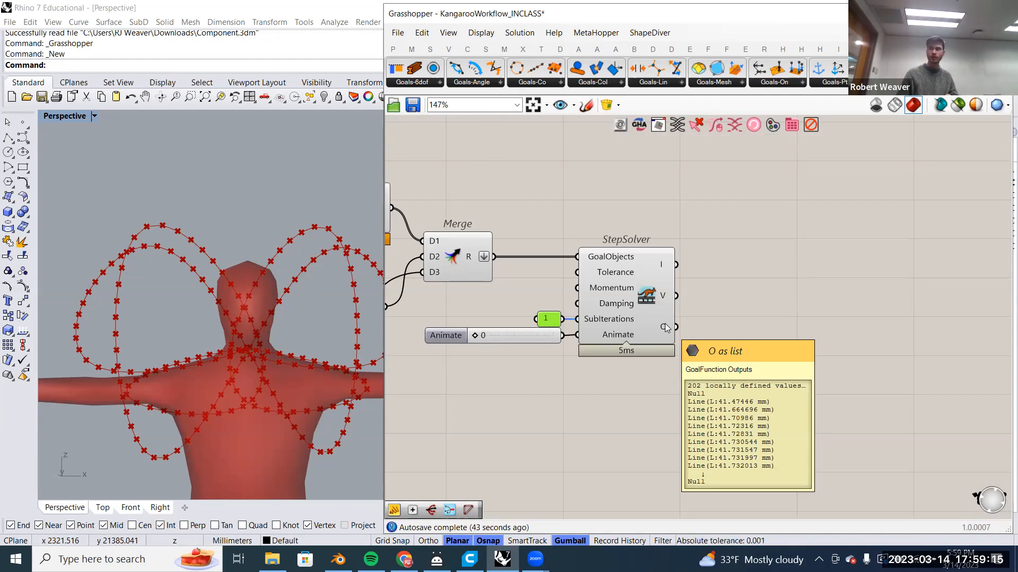
Set the Animate slider to 15 with the StepSolver selected and check its O output list.
click(657, 325)
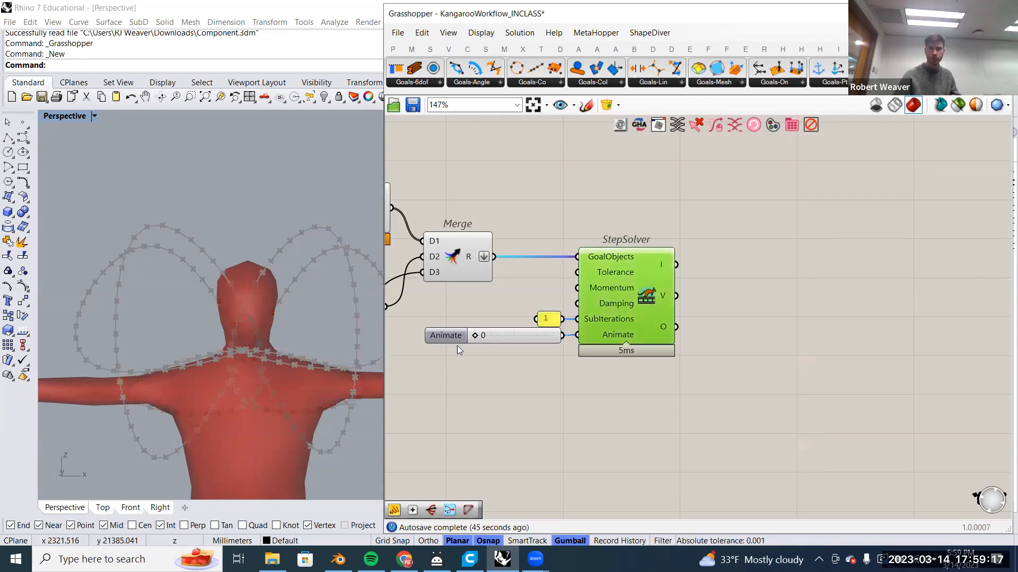
drag(475, 336, 486, 337)
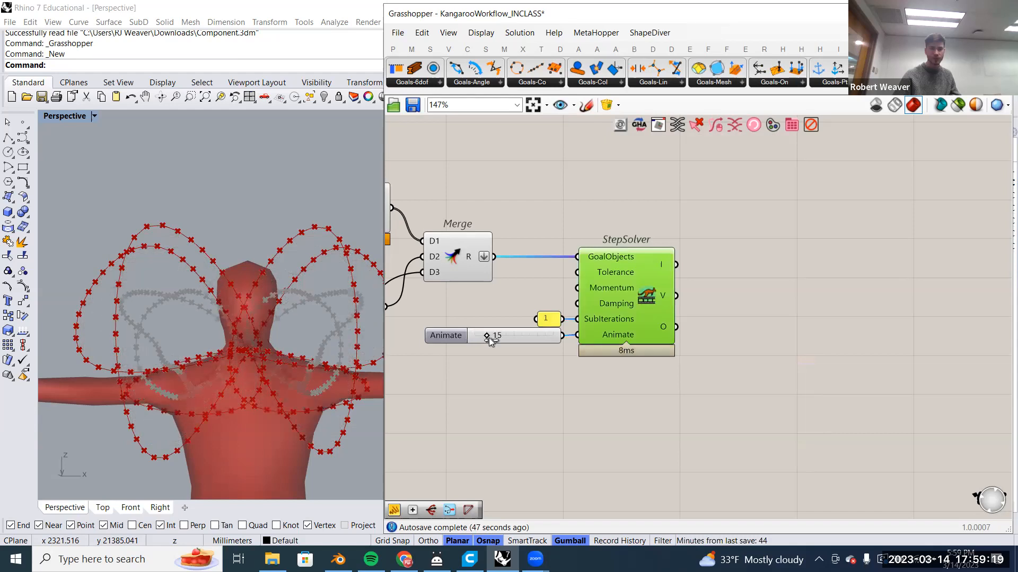
mouse_move(663, 327)
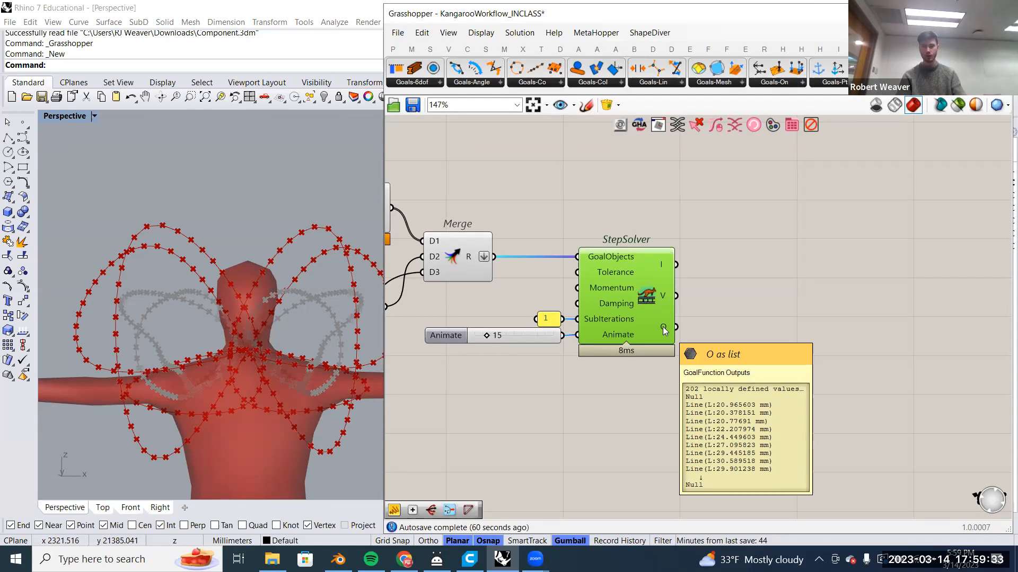
Add a Clean Tree component beside the StepSolver, connect the O output to its Tree input, and compare its input and output data.
double_click(744, 264)
text(clean)
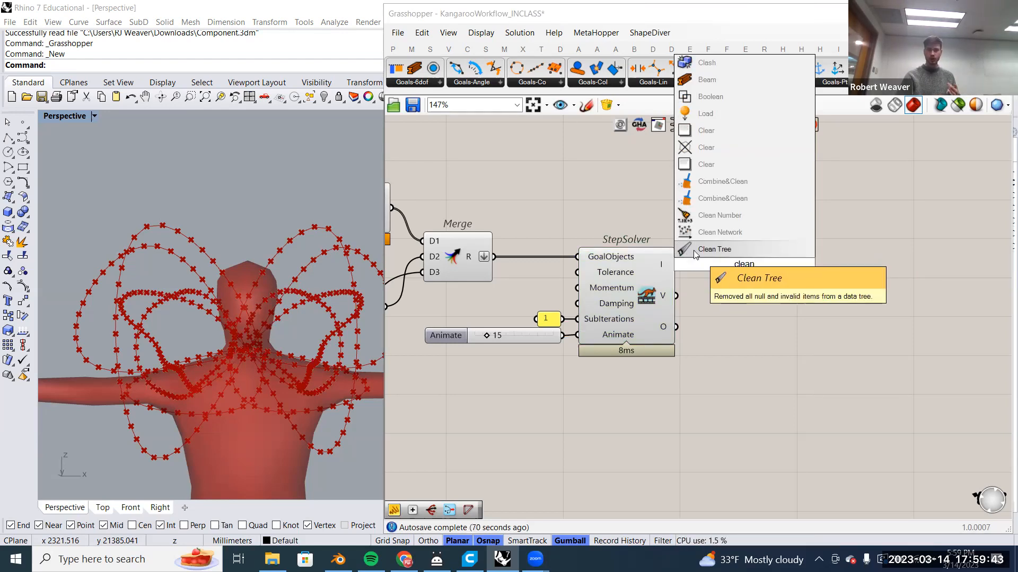
click(740, 250)
drag(725, 258, 719, 254)
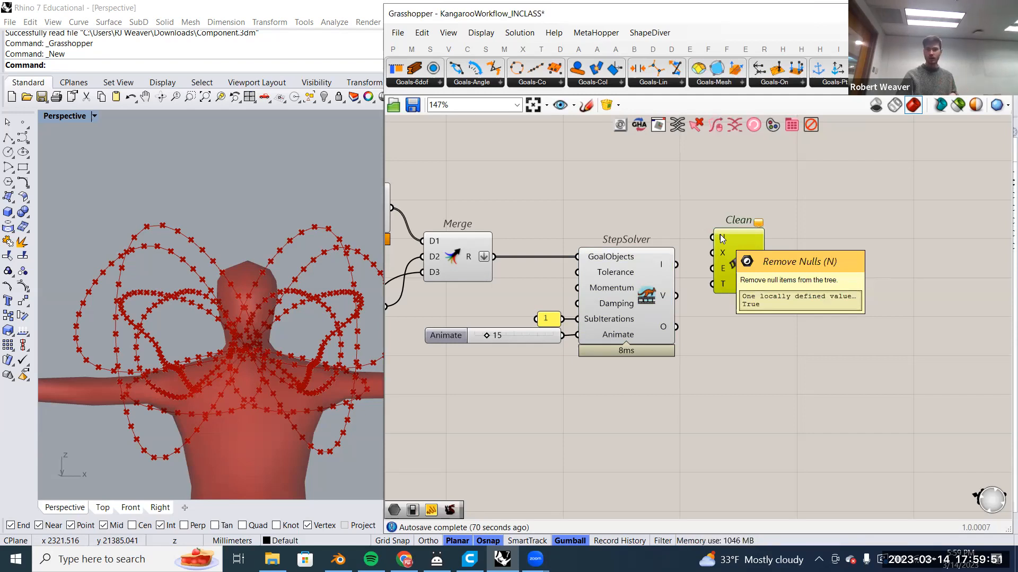
drag(676, 327, 718, 286)
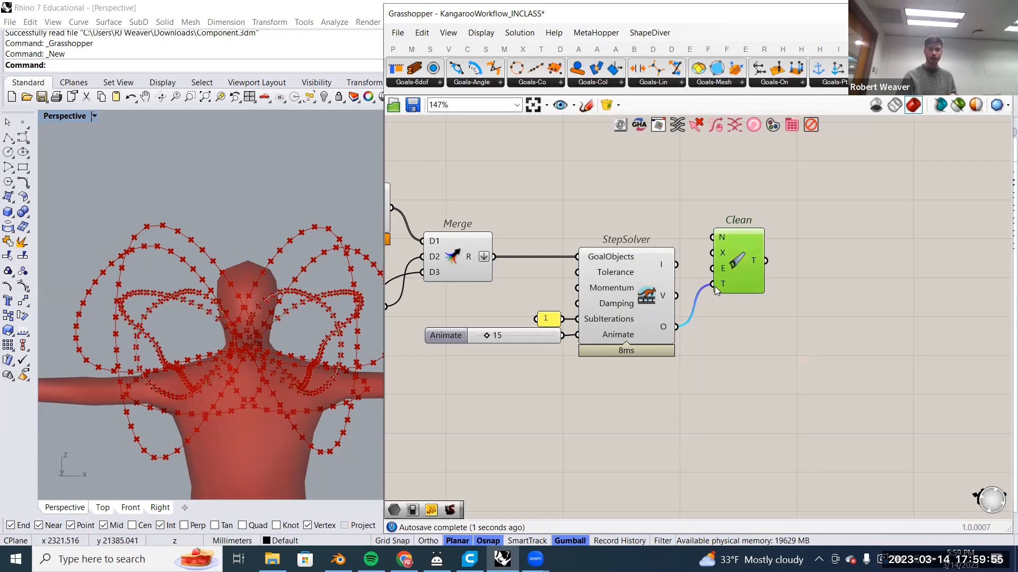
mouse_move(721, 286)
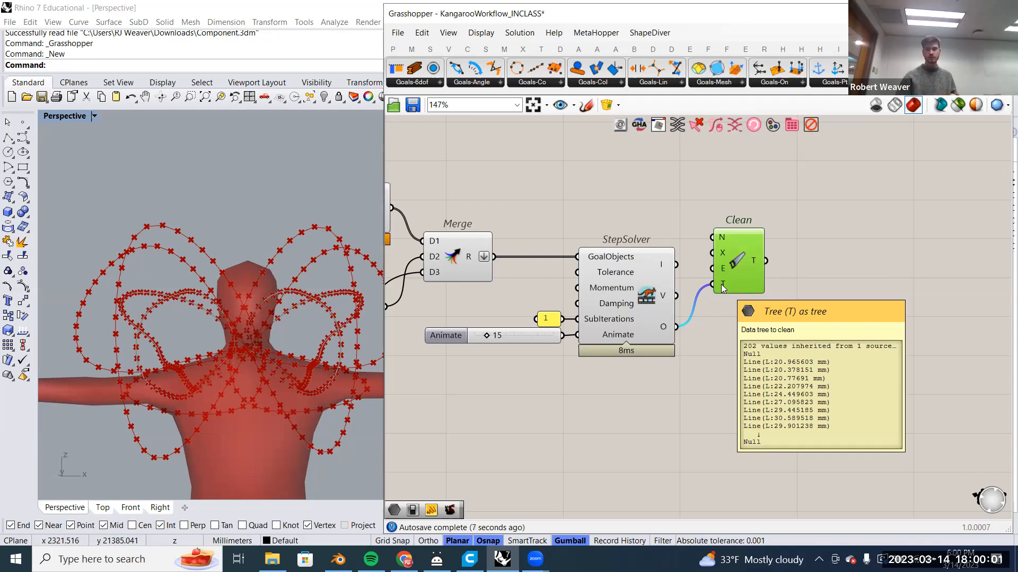
mouse_move(753, 263)
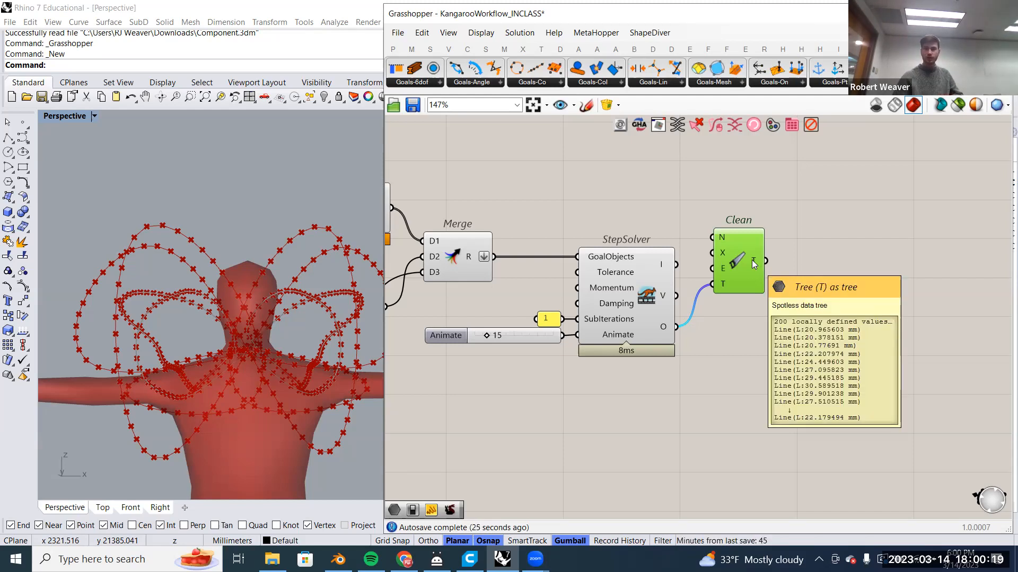
Add a Join Curves component after Clean Tree, feed the cleaned tree into its Curves input, and check the joined output.
right_drag(824, 222, 766, 233)
double_click(766, 234)
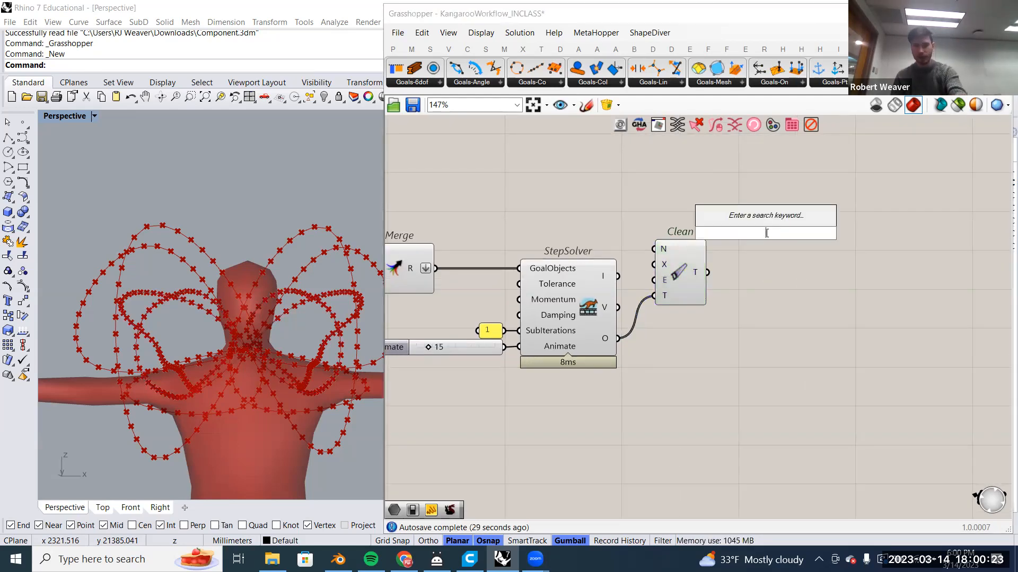
text(joiu)
key(BackSpace)
text(n)
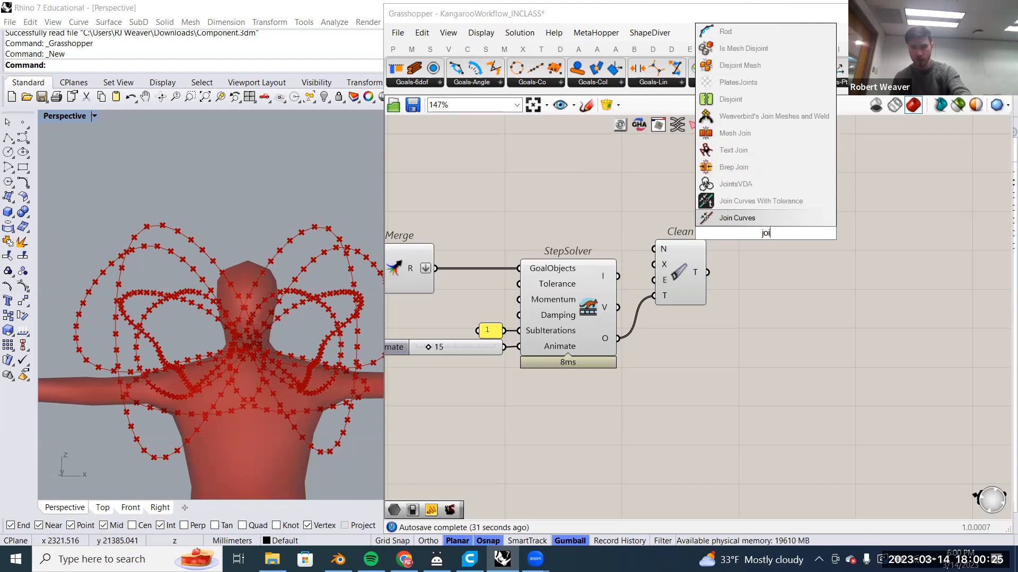
click(757, 220)
drag(762, 234, 761, 279)
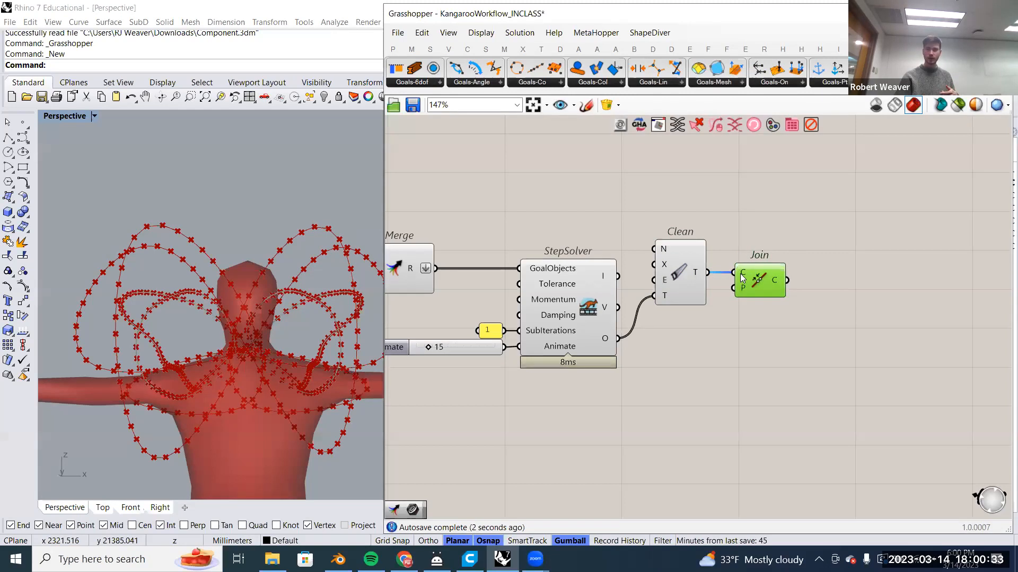
mouse_move(742, 278)
mouse_move(776, 282)
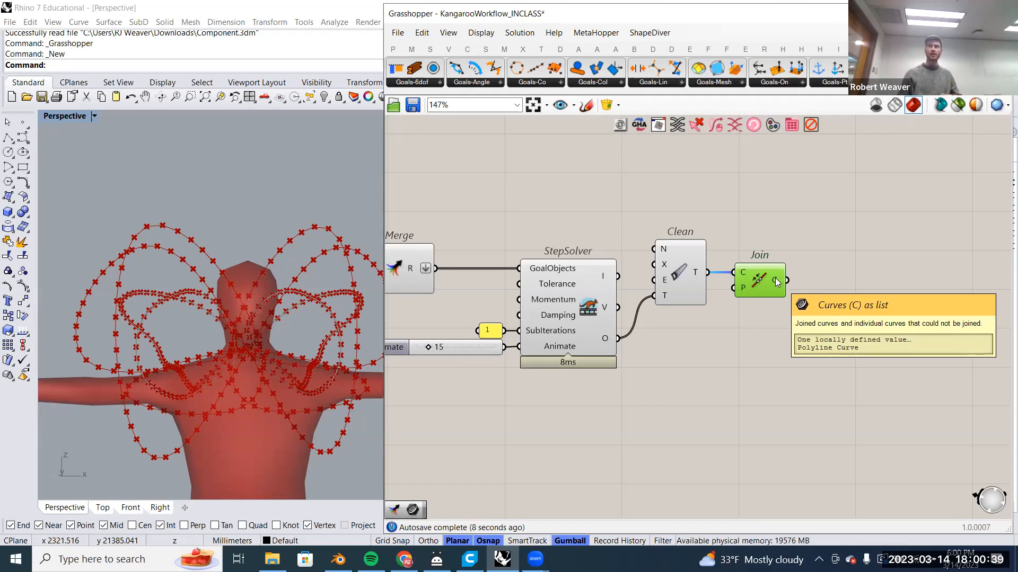
Turn off the preview of all components before Join Curves so that only the joined curve is displayed.
scroll(776, 280, down, 3)
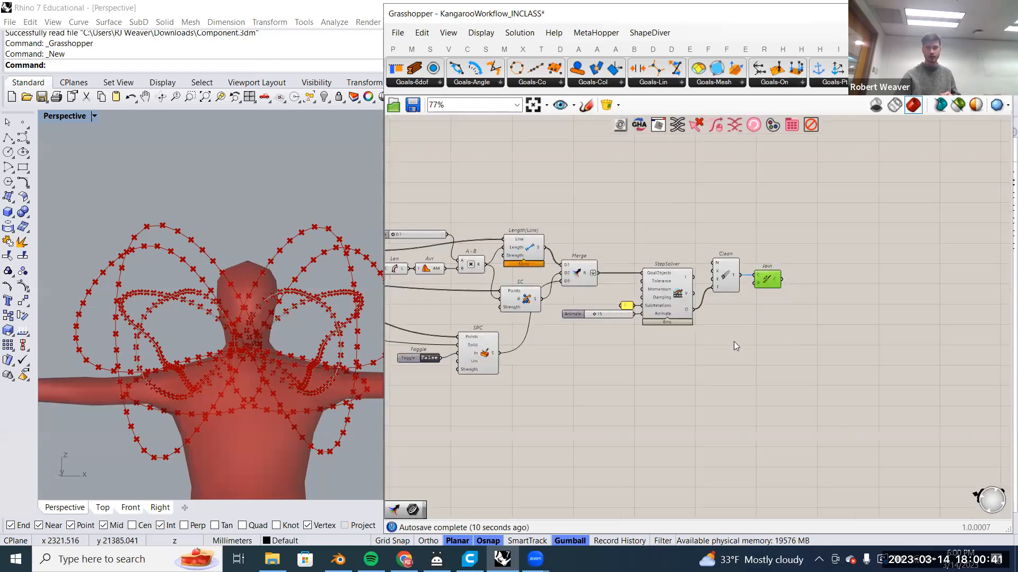
right_drag(733, 346, 822, 323)
scroll(822, 323, down, 1)
drag(844, 353, 522, 172)
click(536, 194)
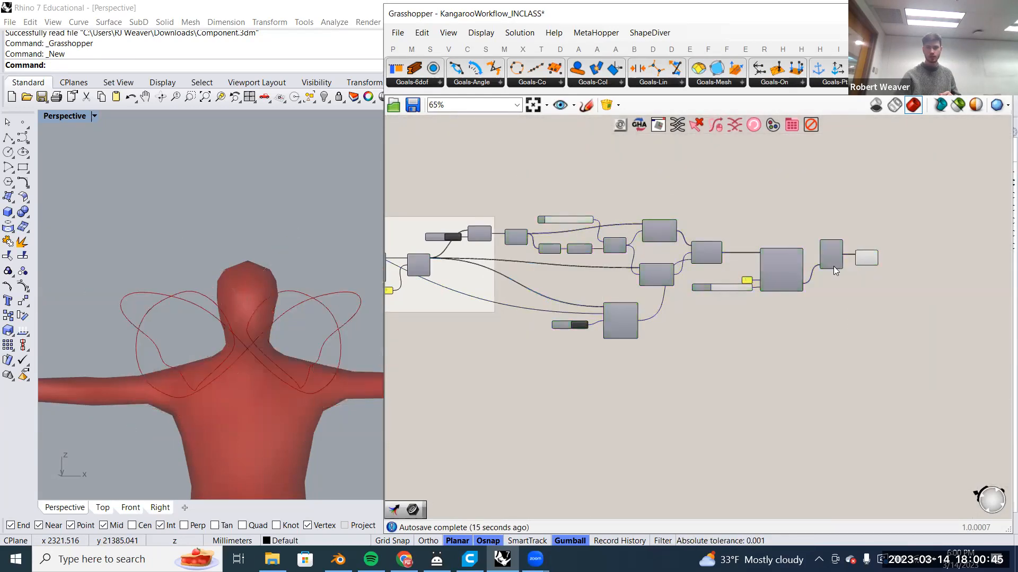
Select the Join Curves component and check its joined curve in the viewport.
scroll(835, 268, up, 5)
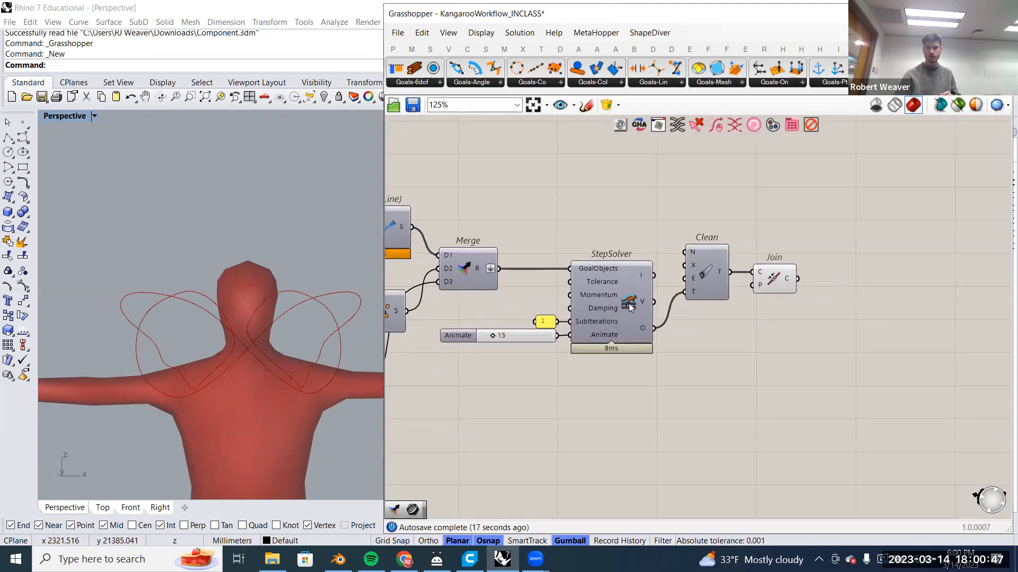
click(771, 281)
scroll(228, 293, up, 1)
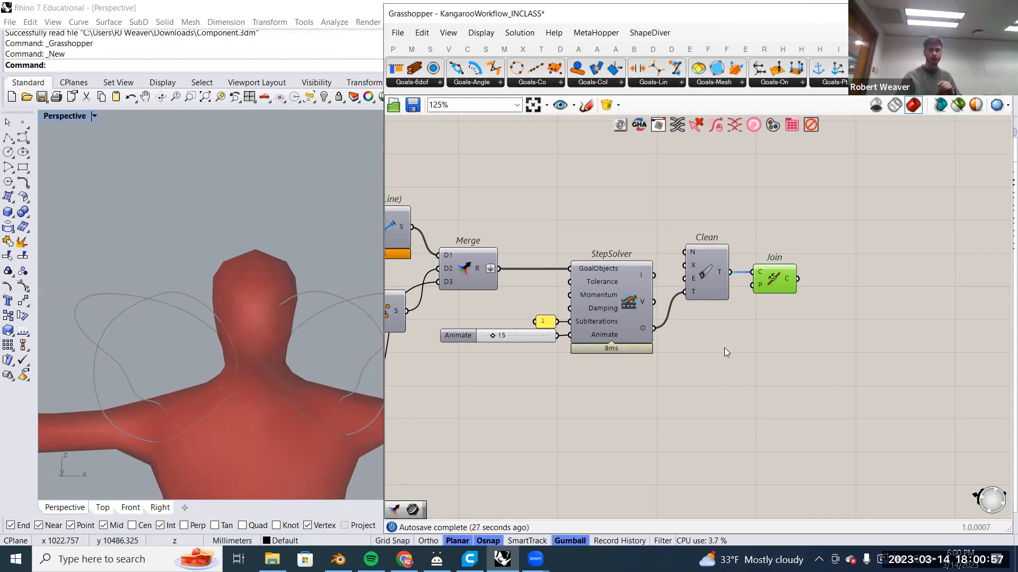
right_drag(731, 348, 626, 307)
scroll(667, 313, up, 2)
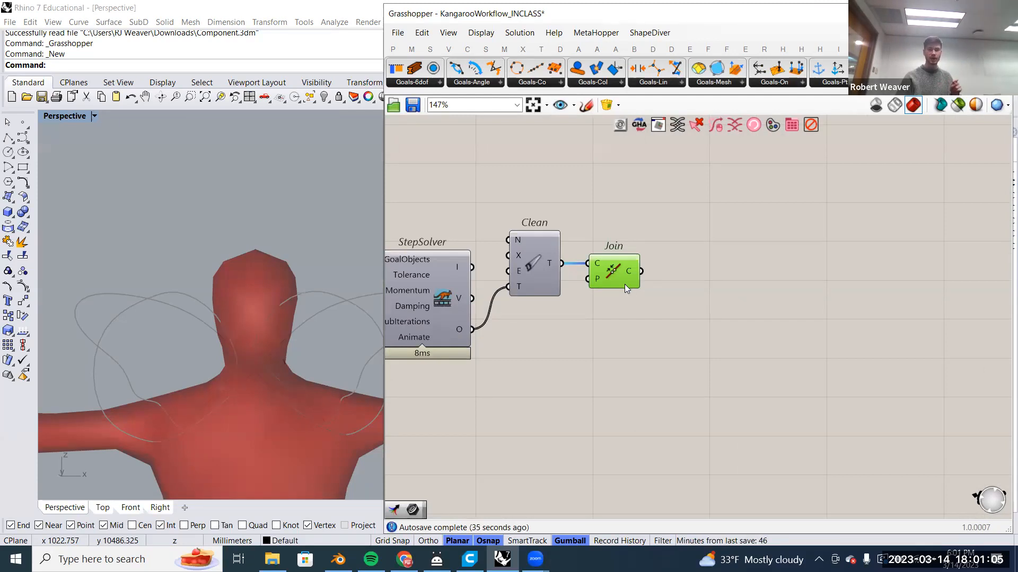
scroll(628, 283, down, 2)
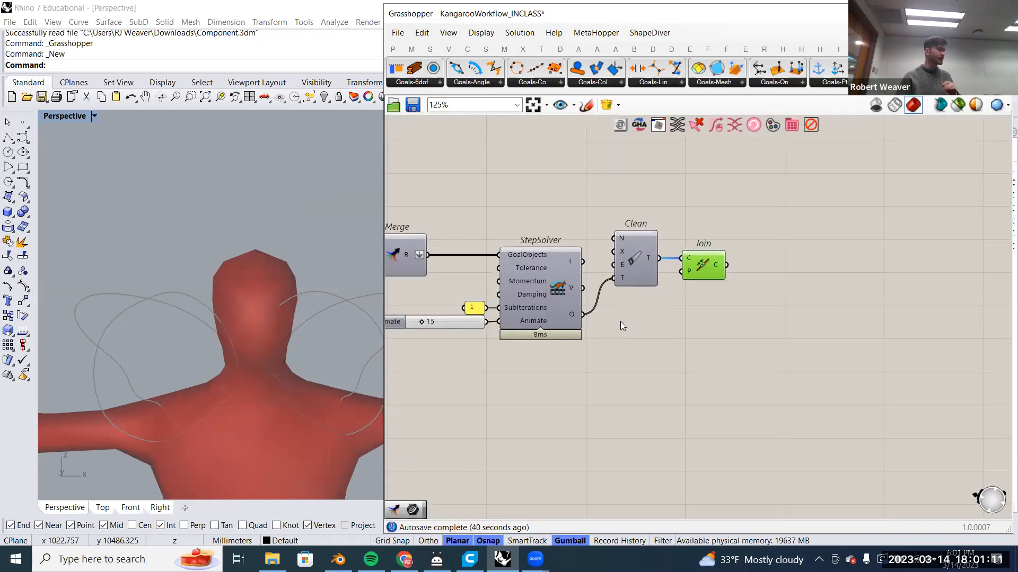
Add a Data Recorder component after Join Curves and place it level with the Join component.
right_drag(744, 317, 654, 325)
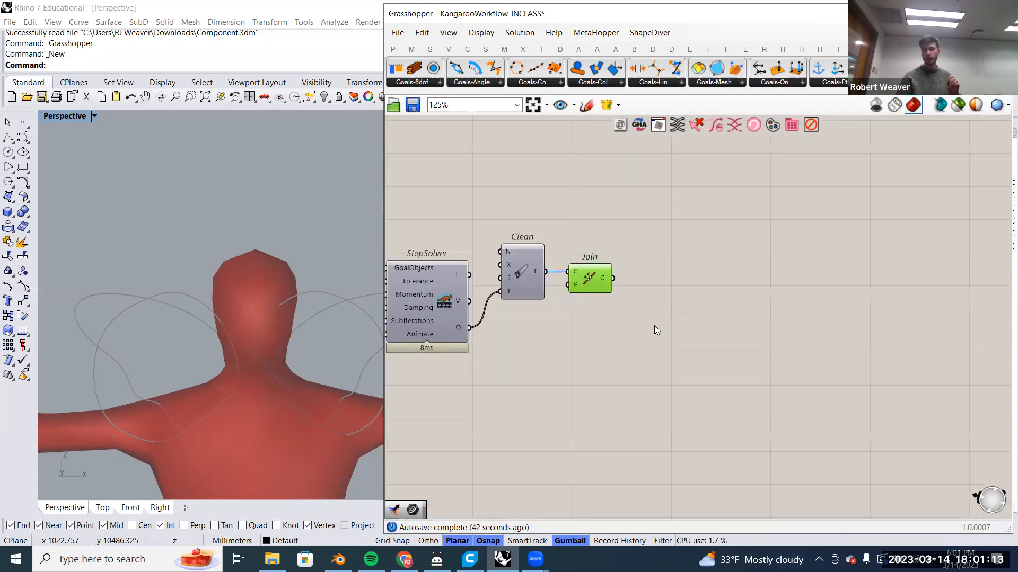
double_click(687, 263)
text(da)
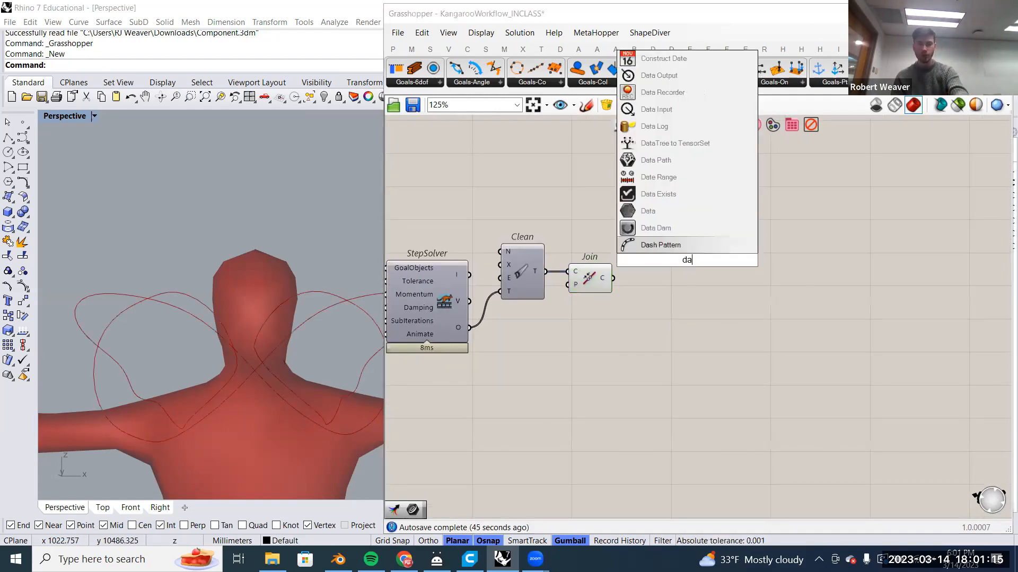
text(ta rec)
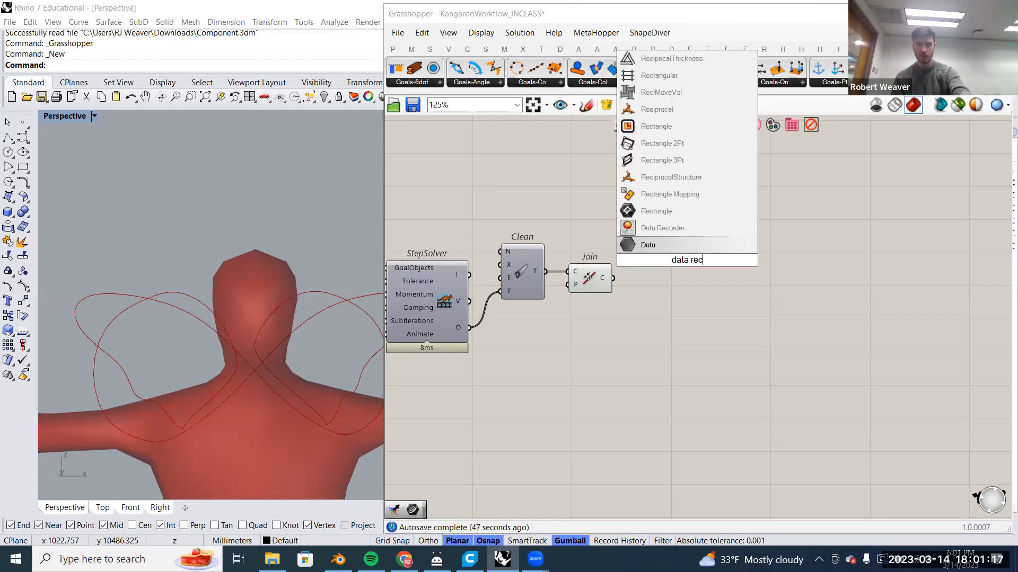
click(697, 223)
scroll(683, 252, up, 3)
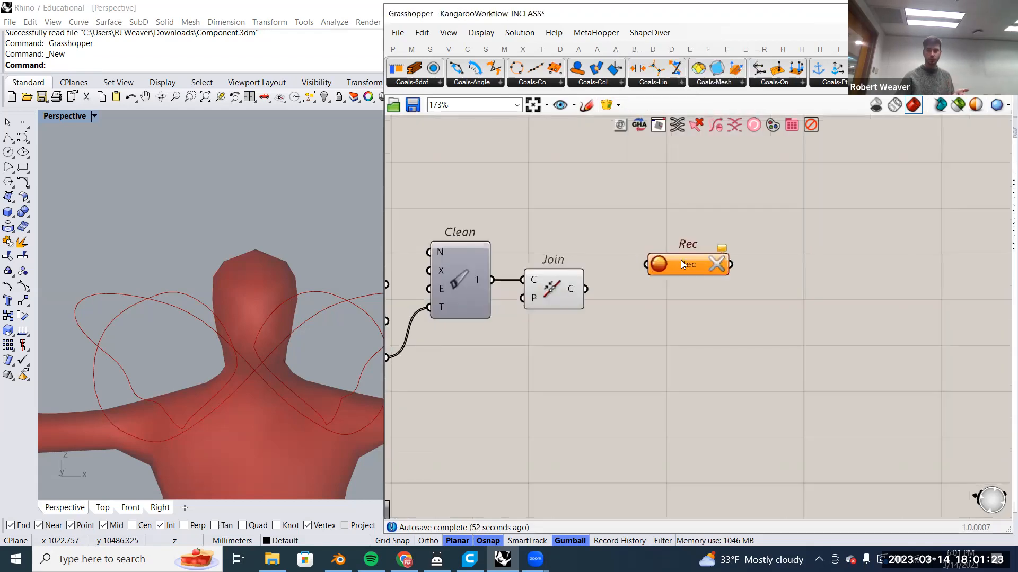
drag(689, 290, 685, 288)
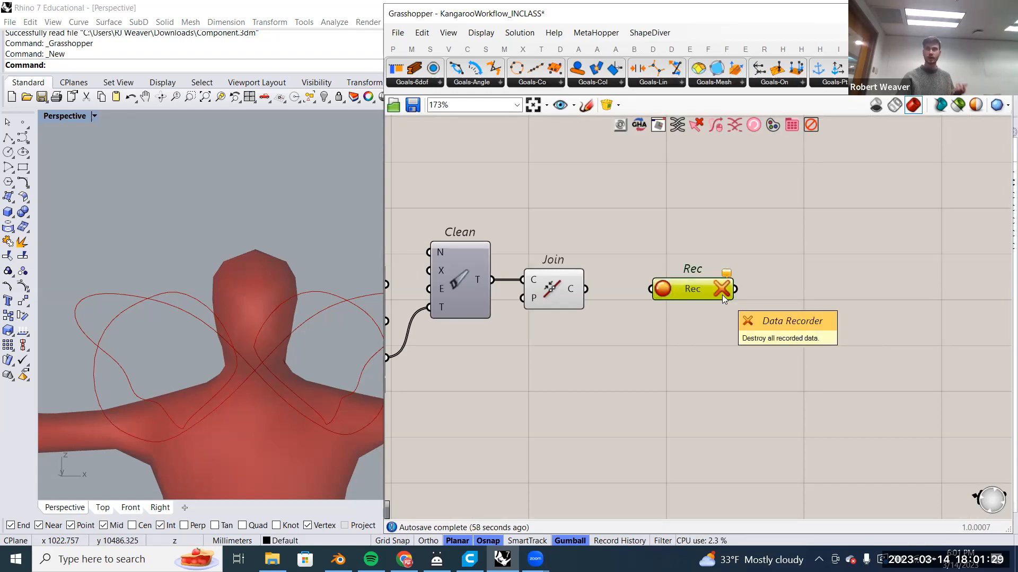
Switch the Data Recorder's recording off and on again, and move the component further away from Join Curves.
click(663, 288)
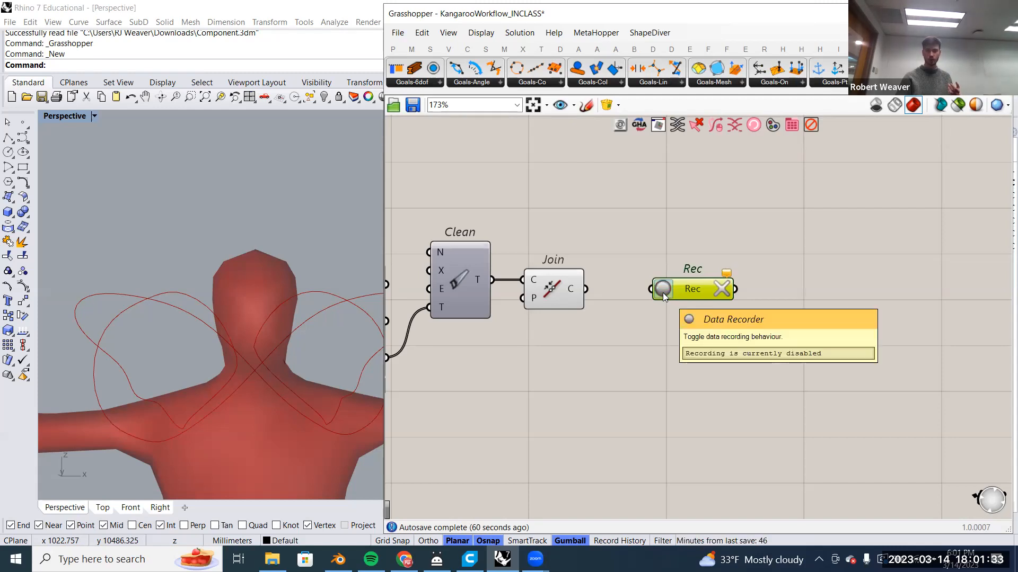
click(662, 289)
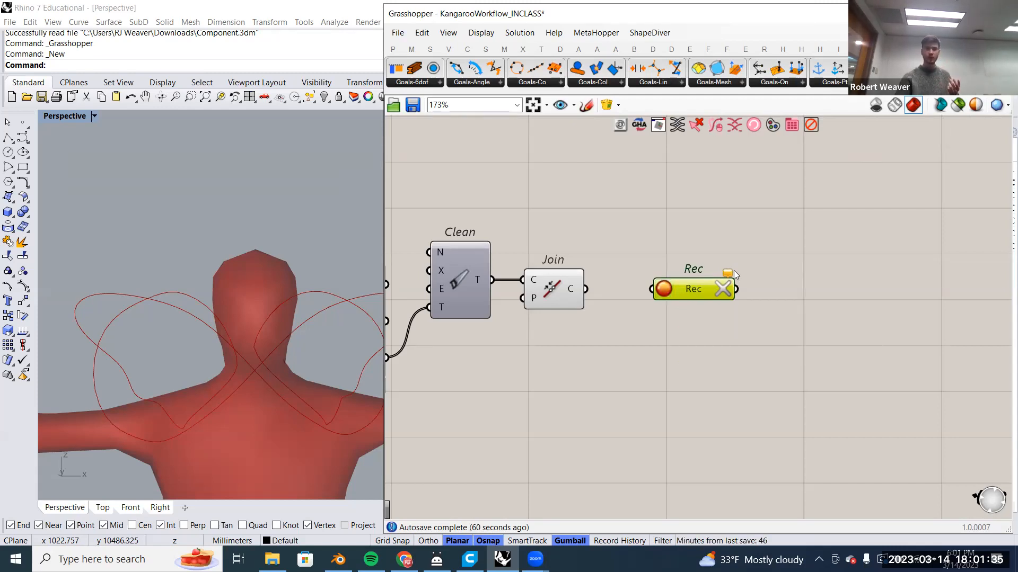
drag(686, 289, 730, 273)
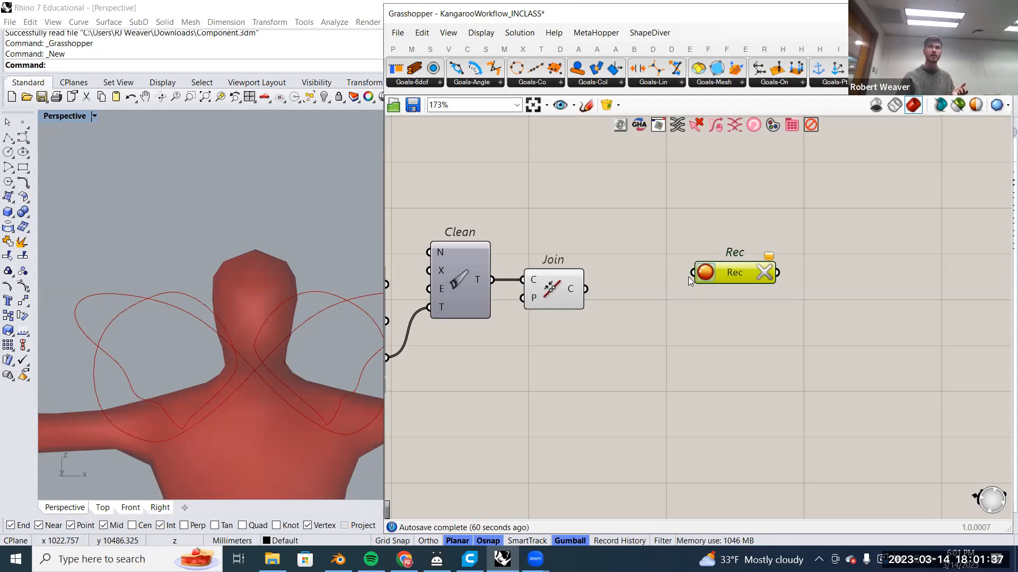
Return the Animate slider to 0 and connect the C output of Join Curves to the Data Recorder's input.
right_drag(653, 279, 723, 266)
scroll(691, 280, down, 2)
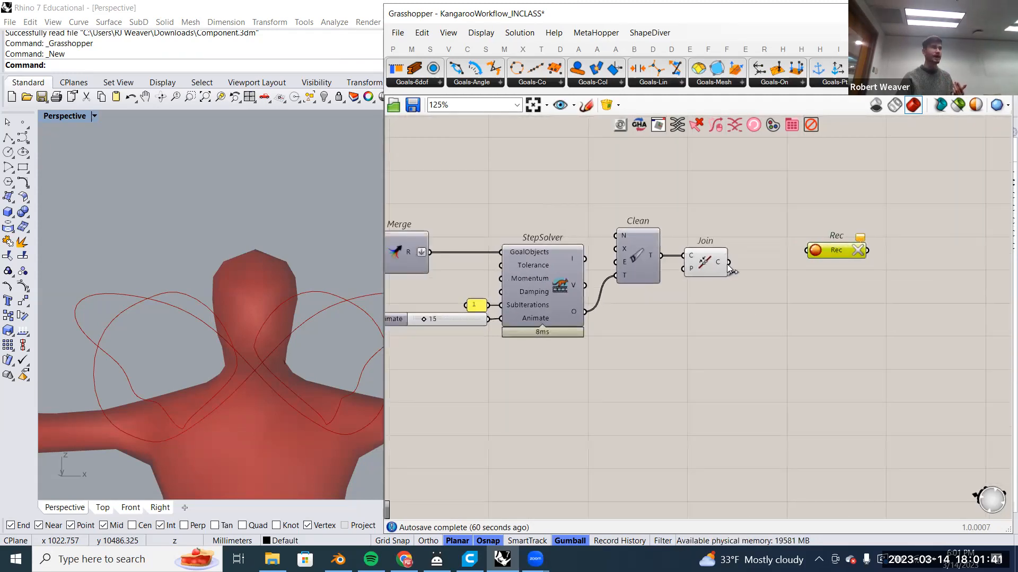
right_drag(454, 314, 512, 313)
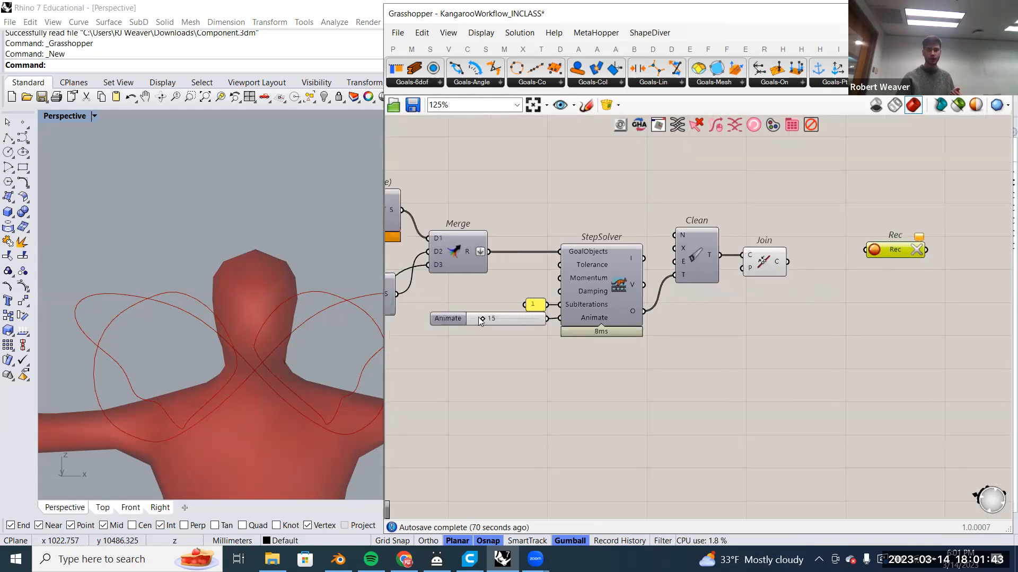
right_drag(801, 279, 668, 284)
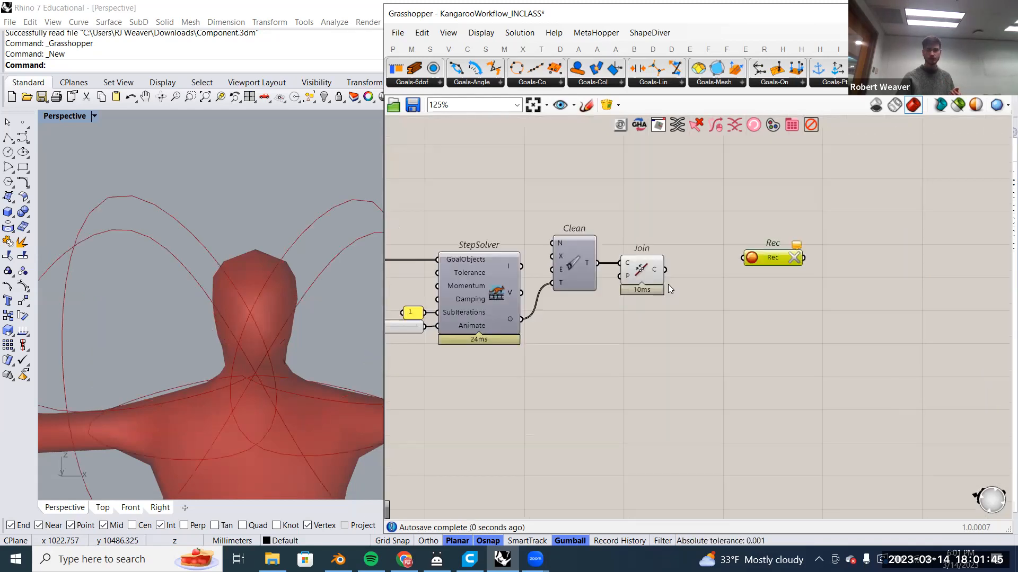
scroll(666, 265, up, 3)
drag(665, 261, 811, 258)
right_drag(812, 259, 618, 328)
scroll(780, 254, down, 3)
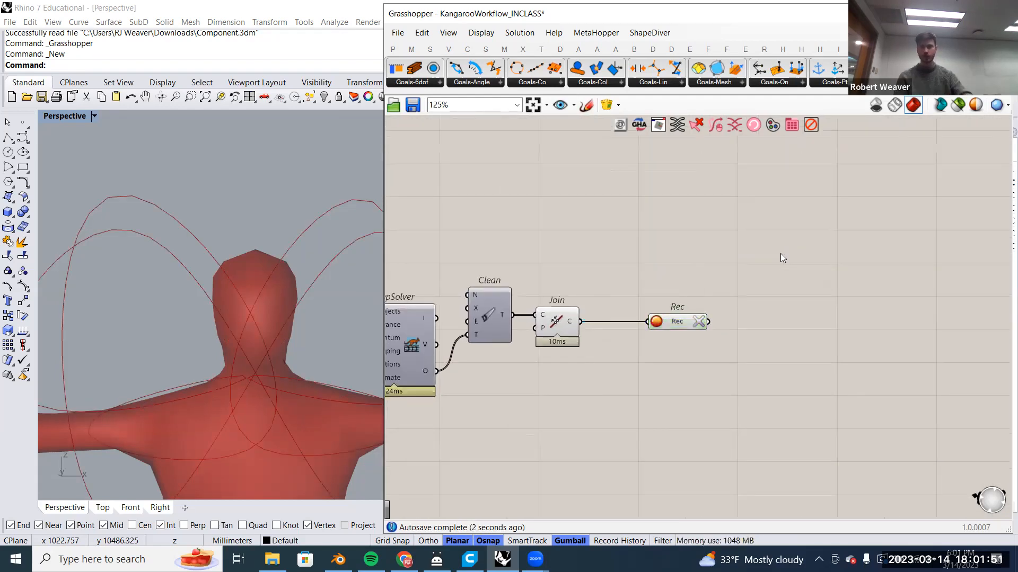
Add a Panel near the Data Recorder, make it taller, and feed the recorder's output into it.
double_click(780, 253)
text(//)
key(Return)
click(766, 240)
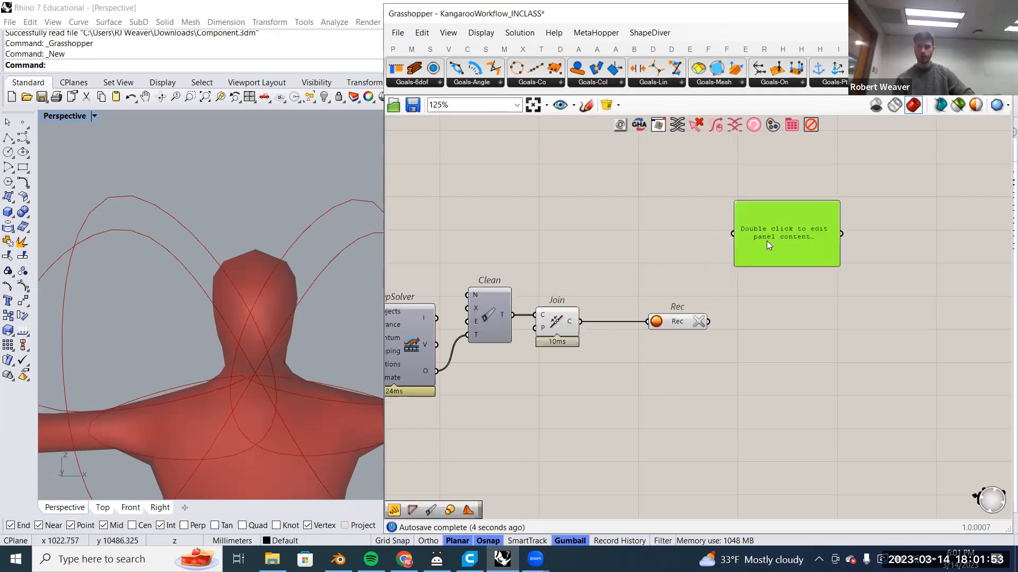
drag(783, 265, 783, 331)
drag(785, 283, 771, 246)
mouse_move(711, 323)
mouse_down()
mouse_move(722, 236)
mouse_move(741, 234)
mouse_up()
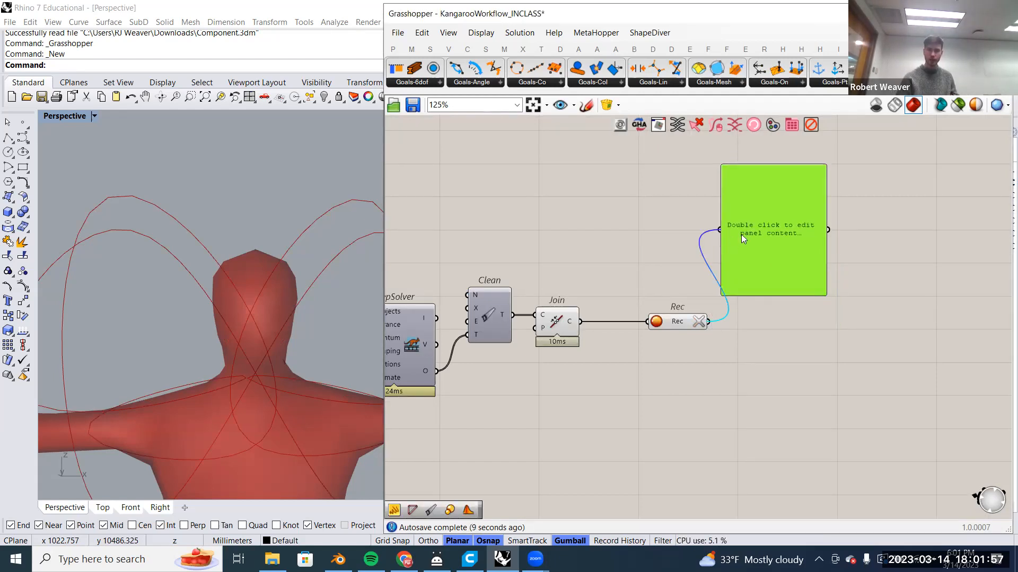
Stretch the Panel into a long list and align it with the Data Recorder.
right_drag(755, 242, 749, 256)
drag(754, 259, 771, 231)
drag(776, 281, 781, 482)
drag(779, 343, 769, 359)
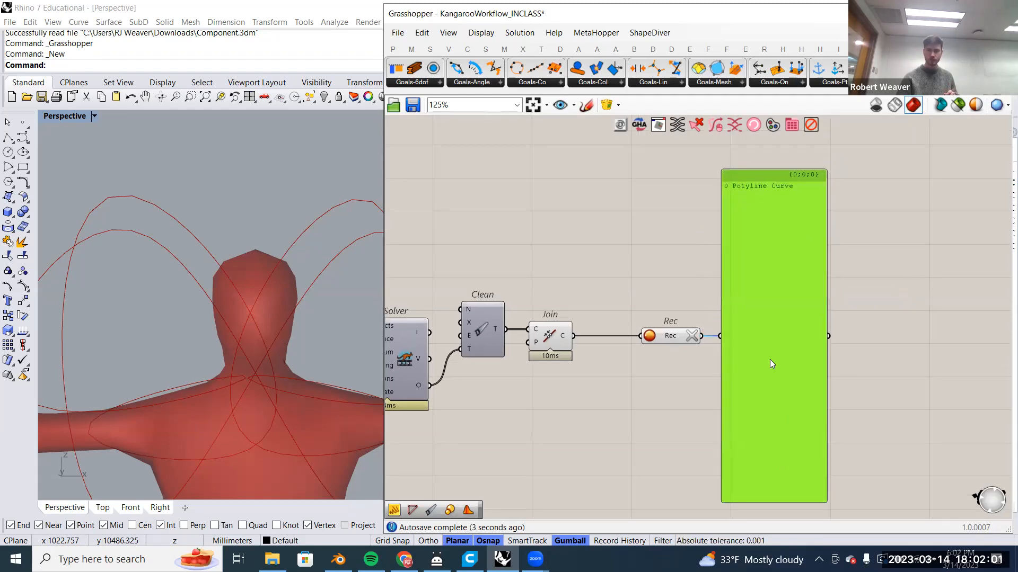
Raise the Animate slider to 22 to record the simulation's curves, and inspect them in the panel and viewport.
right_drag(726, 348, 760, 321)
click(659, 372)
right_drag(659, 372, 806, 374)
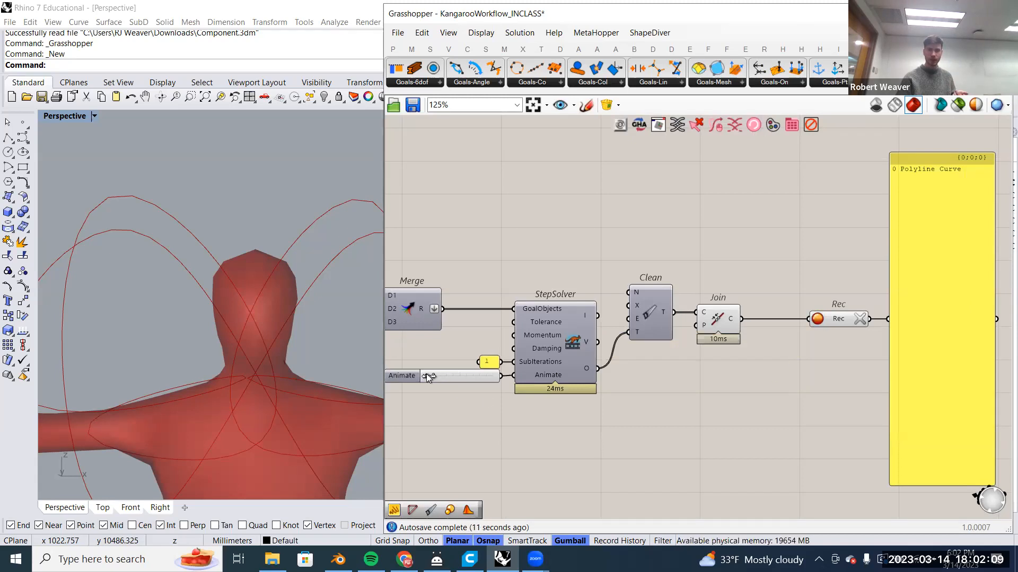
drag(425, 375, 441, 374)
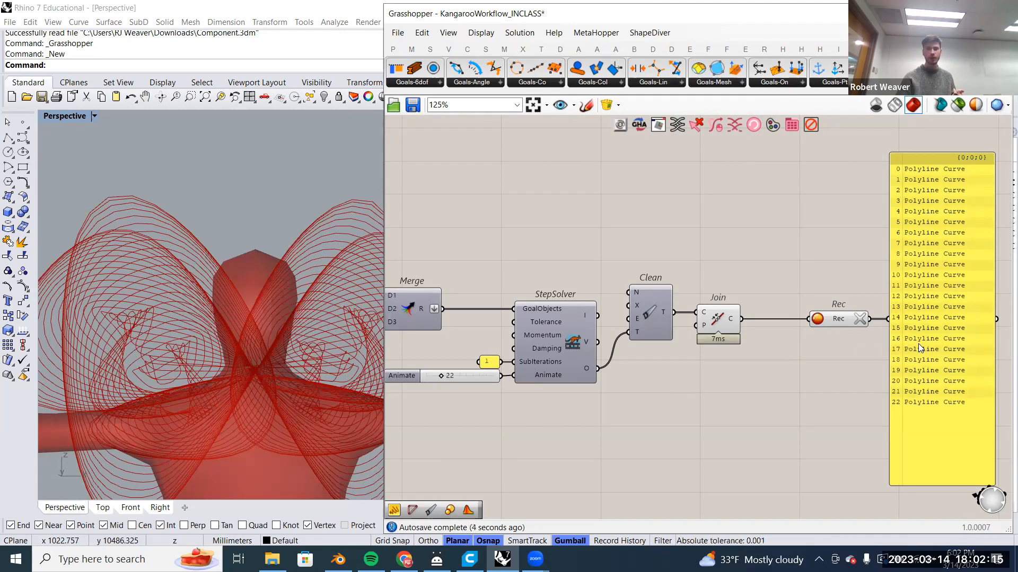
right_drag(186, 330, 160, 333)
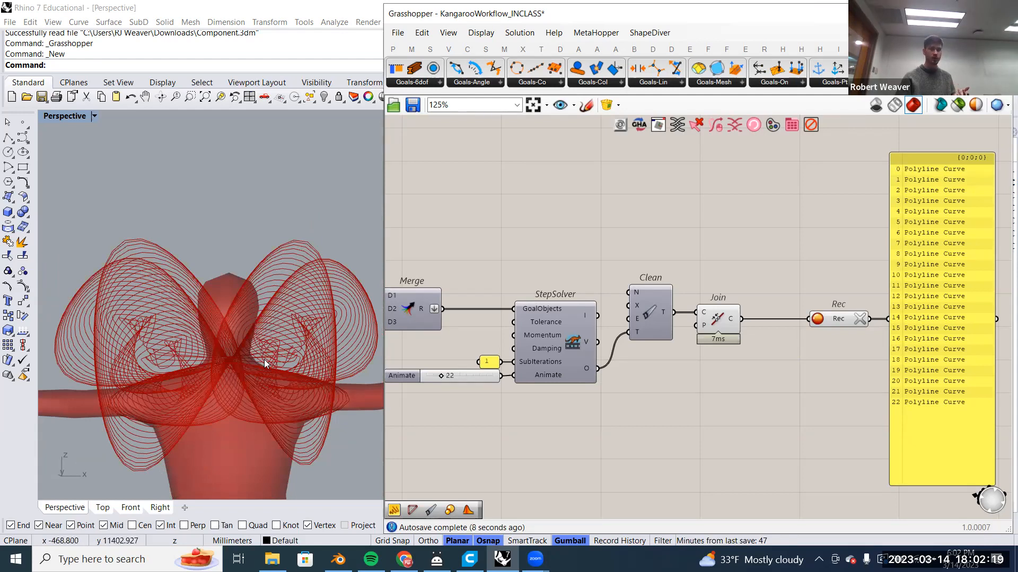
scroll(444, 376, up, 1)
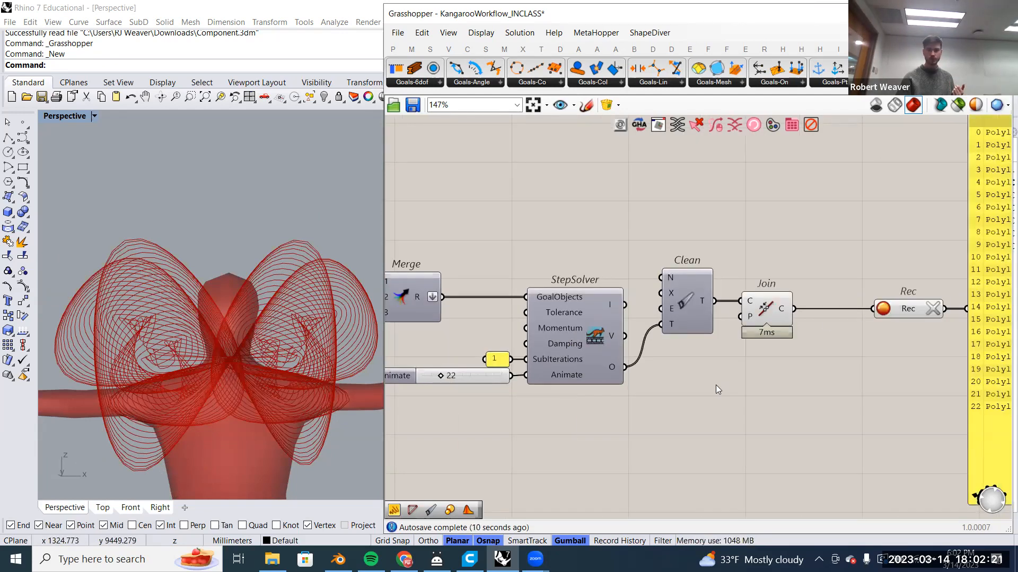
Reset the Animate slider to 0, destroying the Data Recorder's recorded data before and after the reset.
click(933, 311)
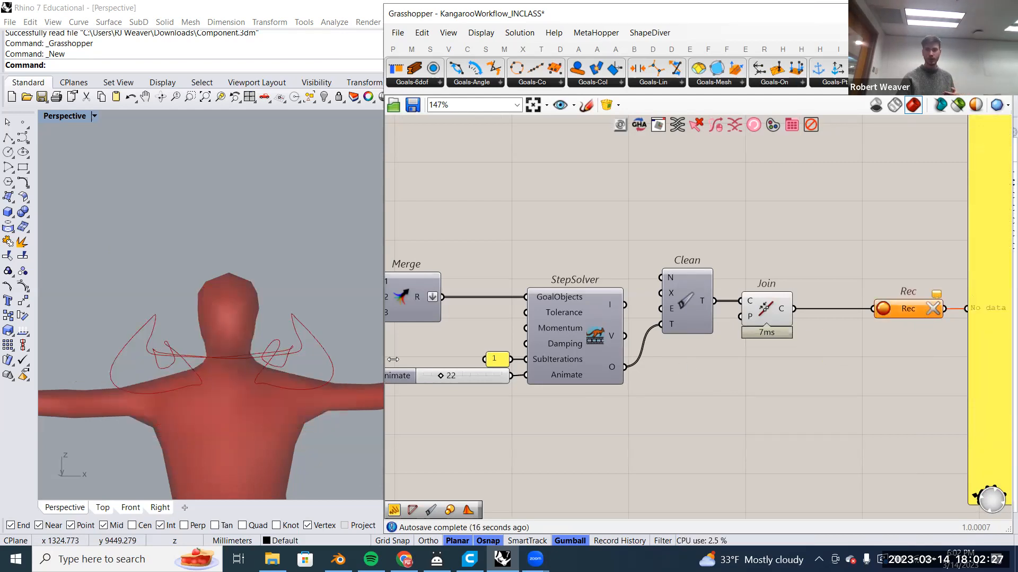
drag(435, 377, 424, 376)
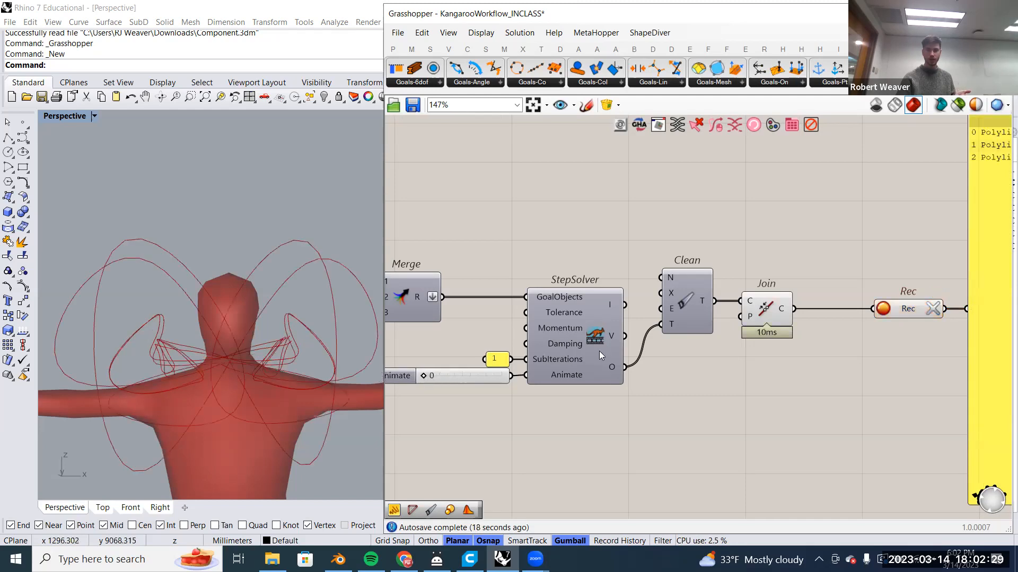
click(933, 308)
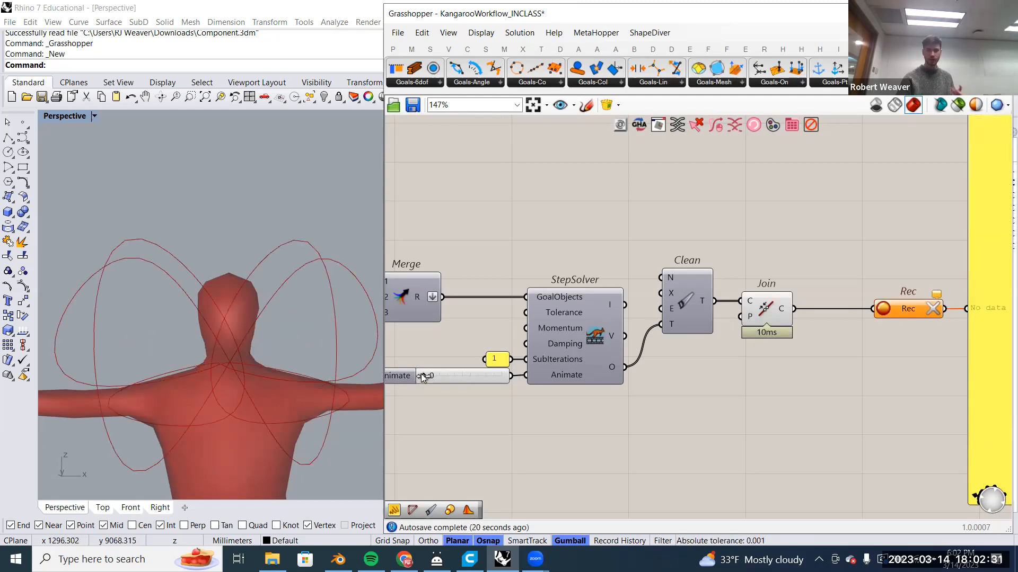
Record a new set of simulation curves by raising the Animate slider to 32, and save the definition.
drag(420, 374, 444, 372)
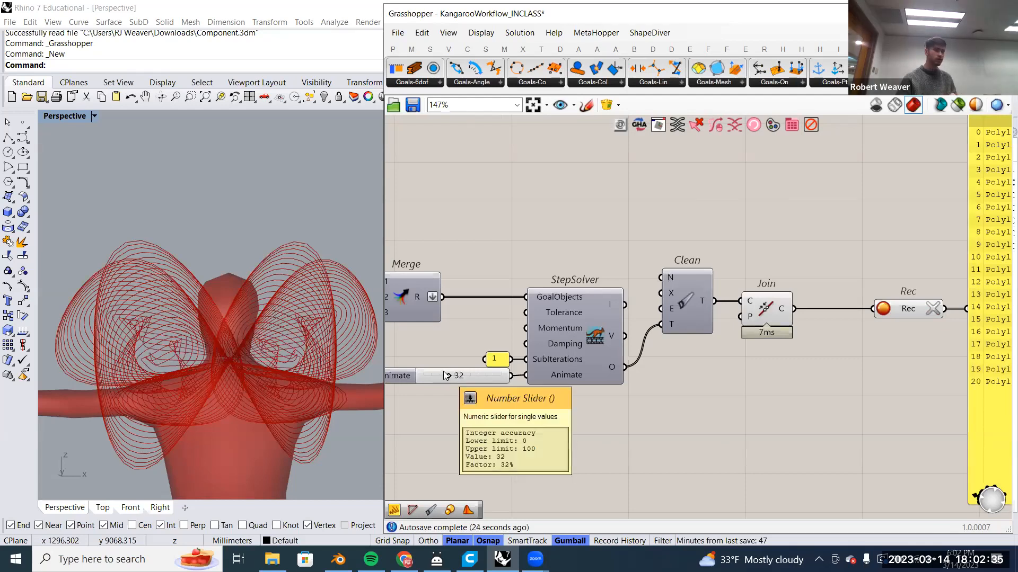
scroll(883, 320, down, 3)
right_drag(875, 326, 789, 323)
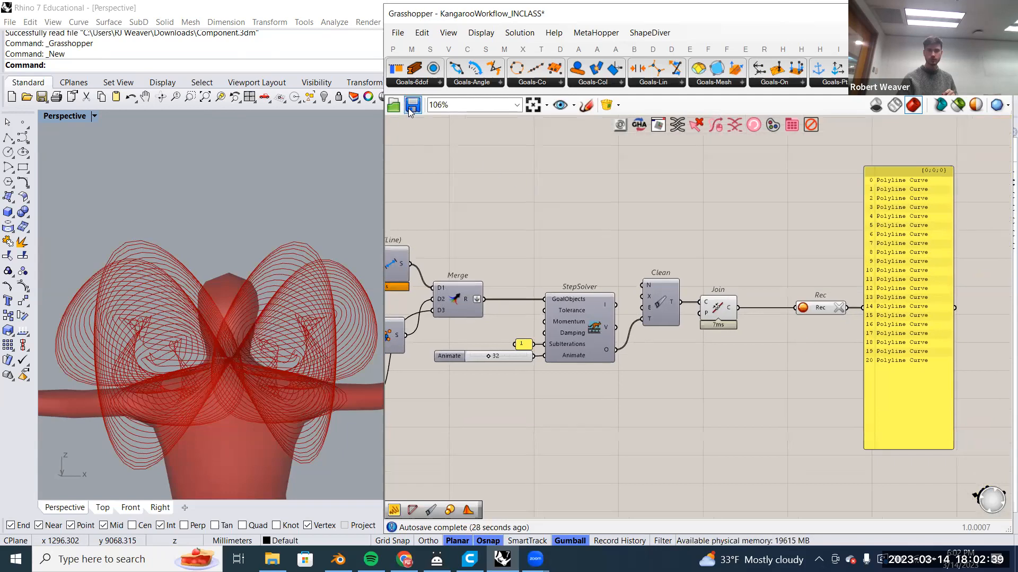
scroll(742, 297, up, 3)
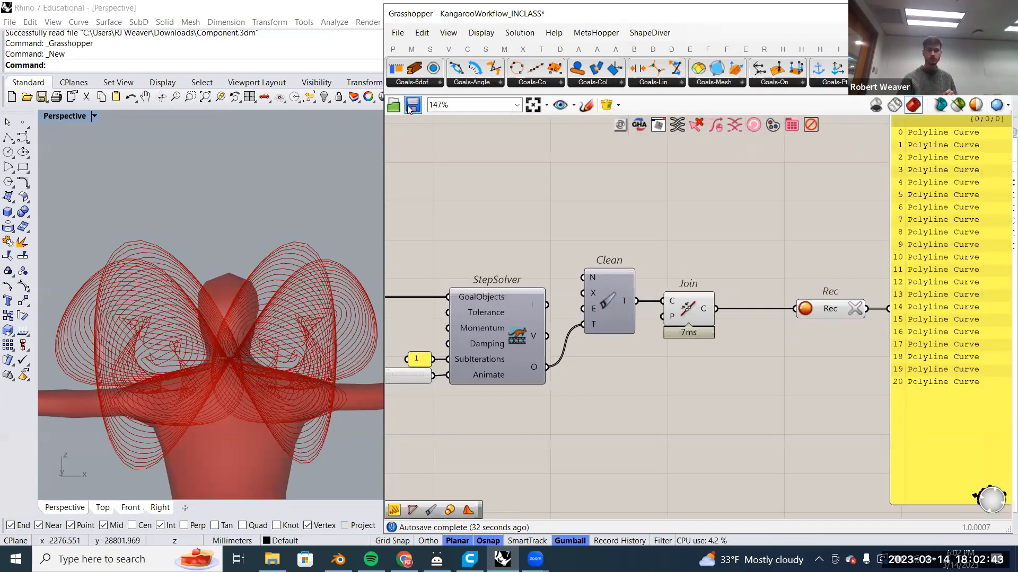
key(ctrl+s)
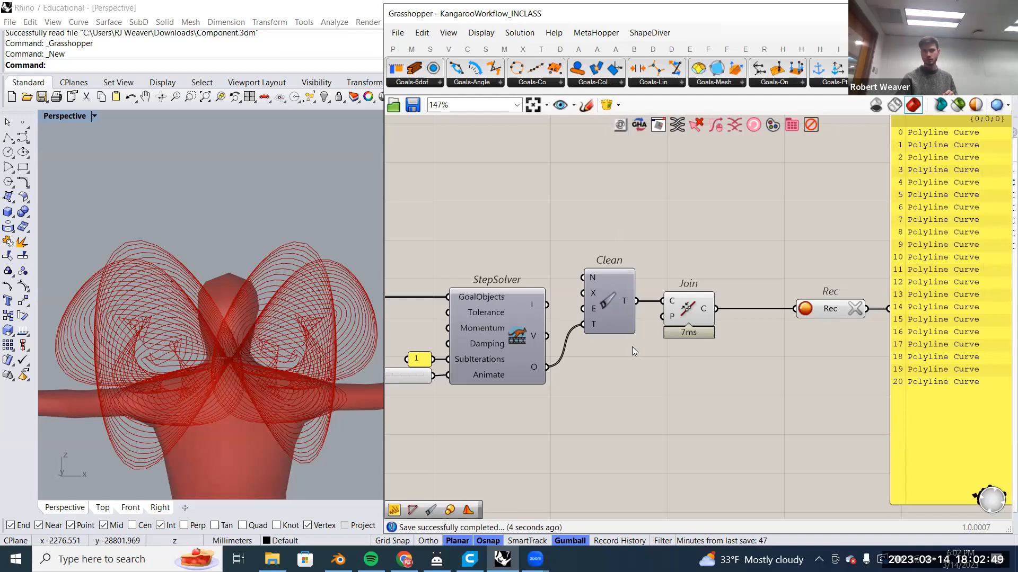
Examine the PullToMesh C# component and its attached Curve parameter beyond the recorder's panel.
scroll(583, 363, down, 5)
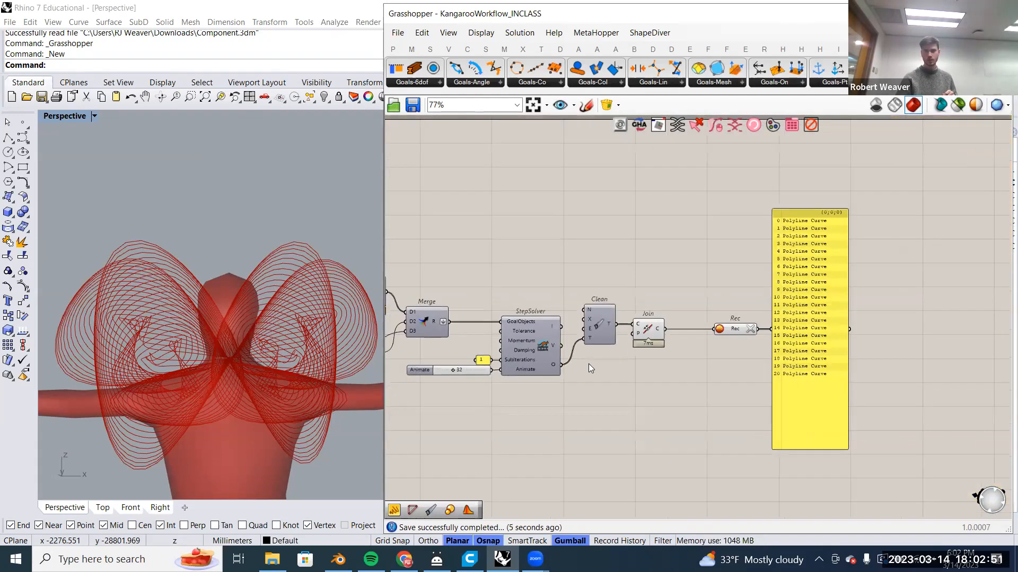
scroll(588, 363, up, 4)
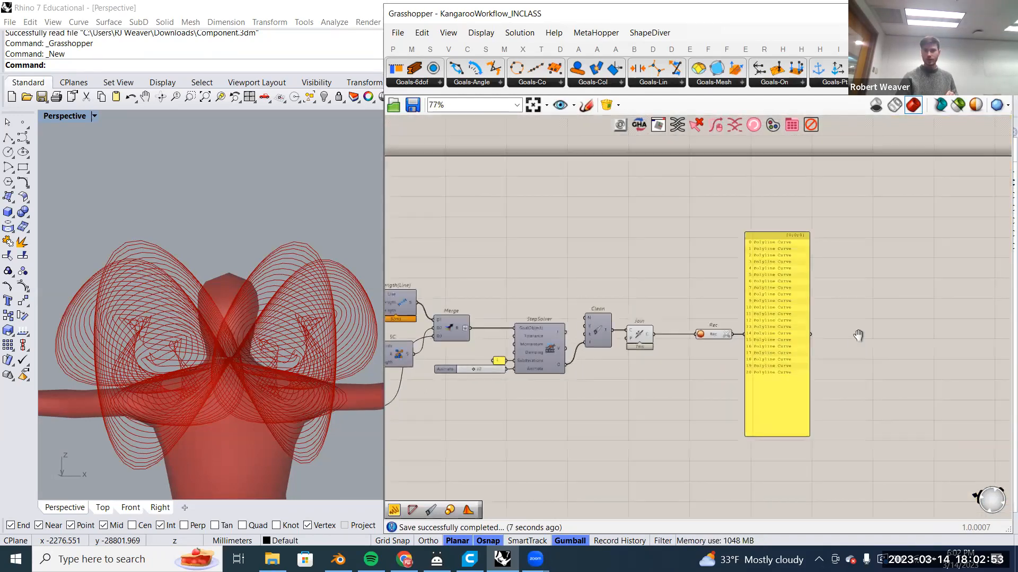
right_drag(858, 336, 694, 347)
scroll(636, 342, down, 1)
right_drag(563, 333, 398, 332)
scroll(792, 286, down, 1)
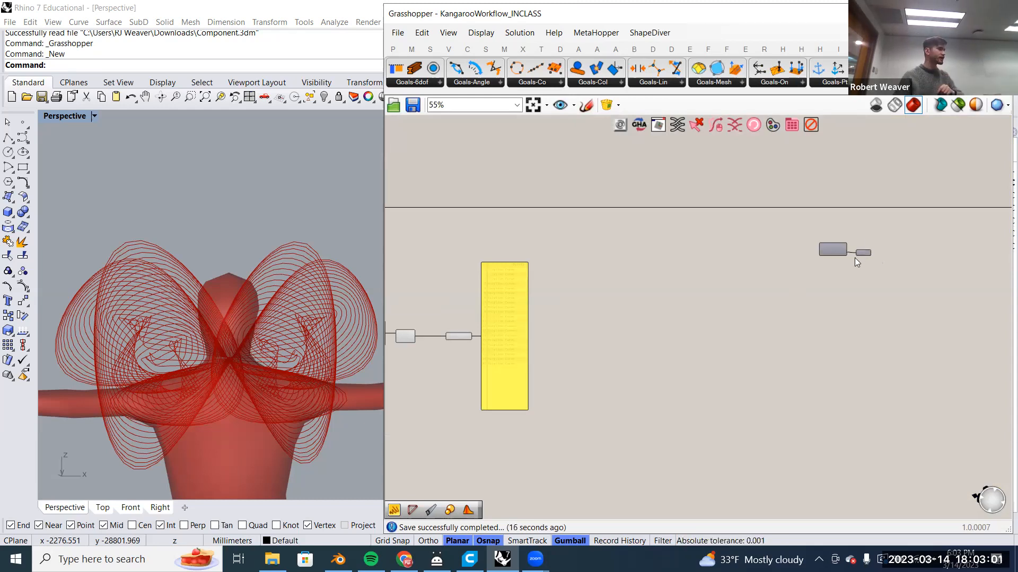
scroll(855, 257, up, 5)
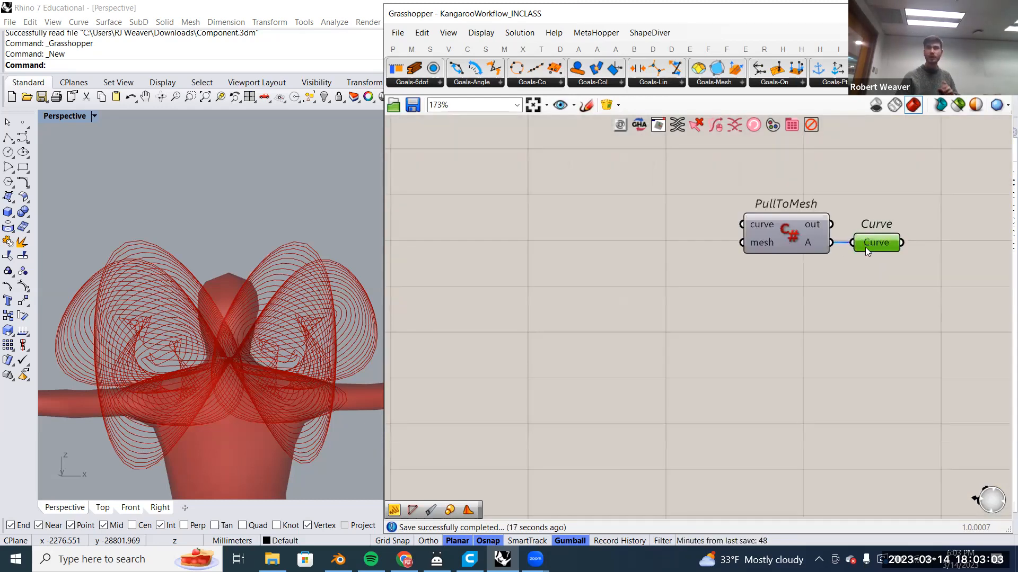
scroll(865, 248, down, 6)
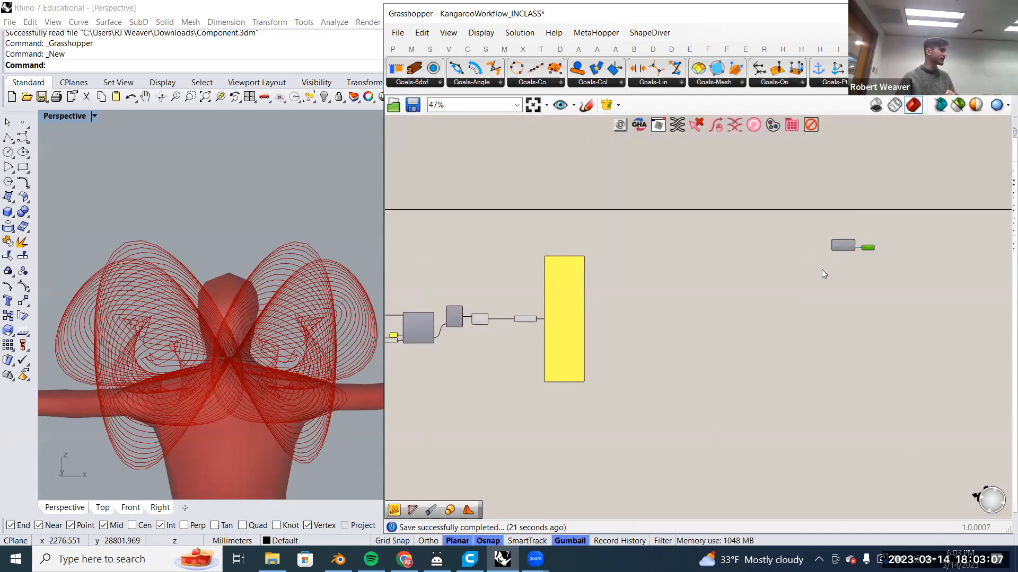
Switch the Data Recorder's recording off and back on.
scroll(868, 249, up, 6)
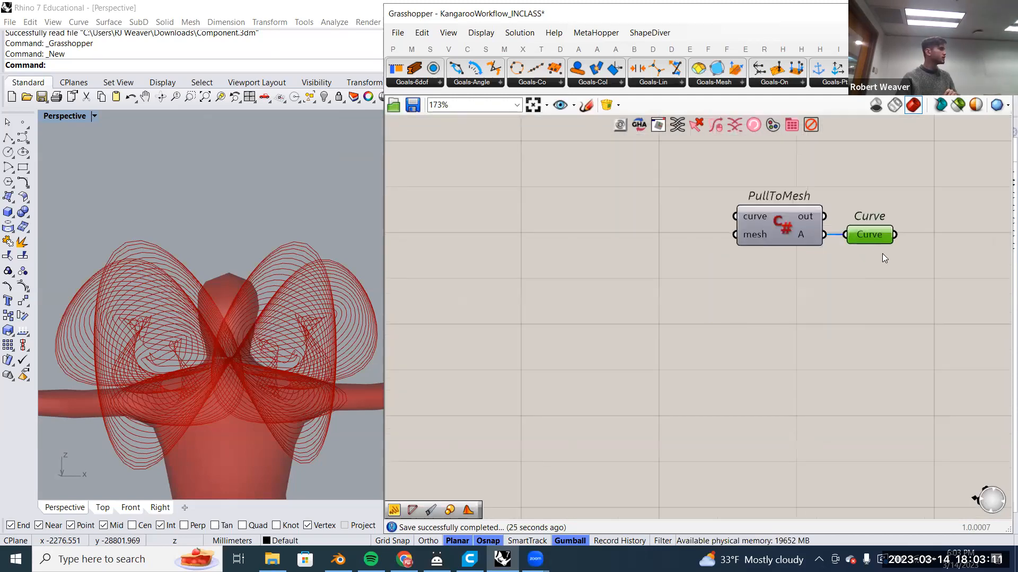
scroll(881, 252, down, 3)
right_drag(875, 241, 610, 307)
scroll(610, 306, up, 6)
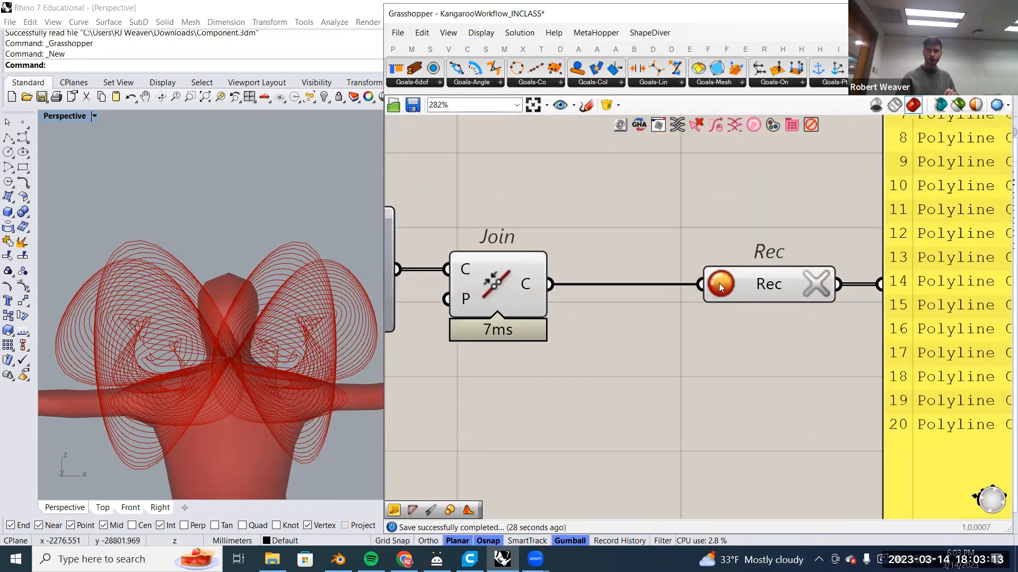
click(718, 283)
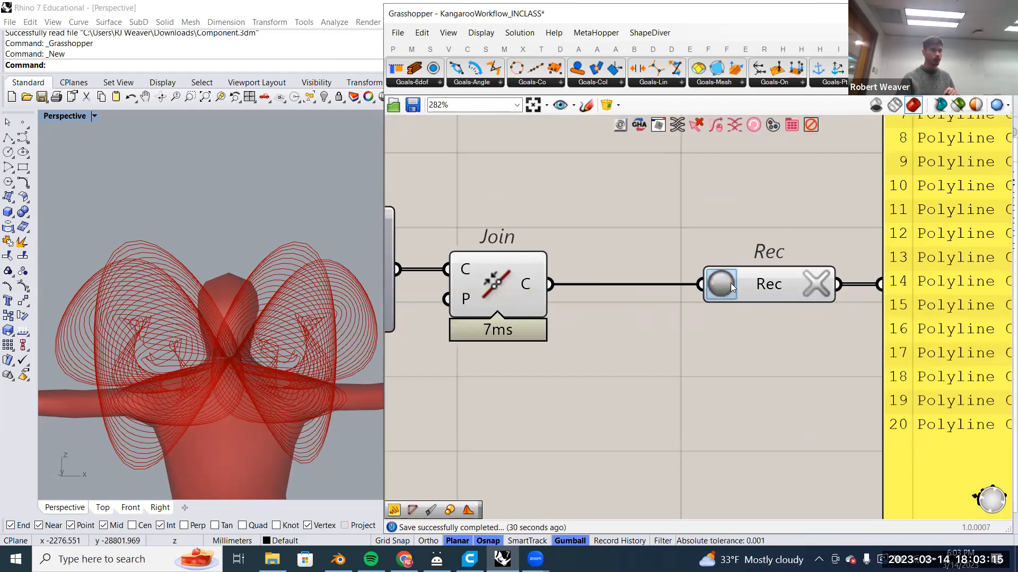
click(728, 297)
scroll(728, 297, down, 2)
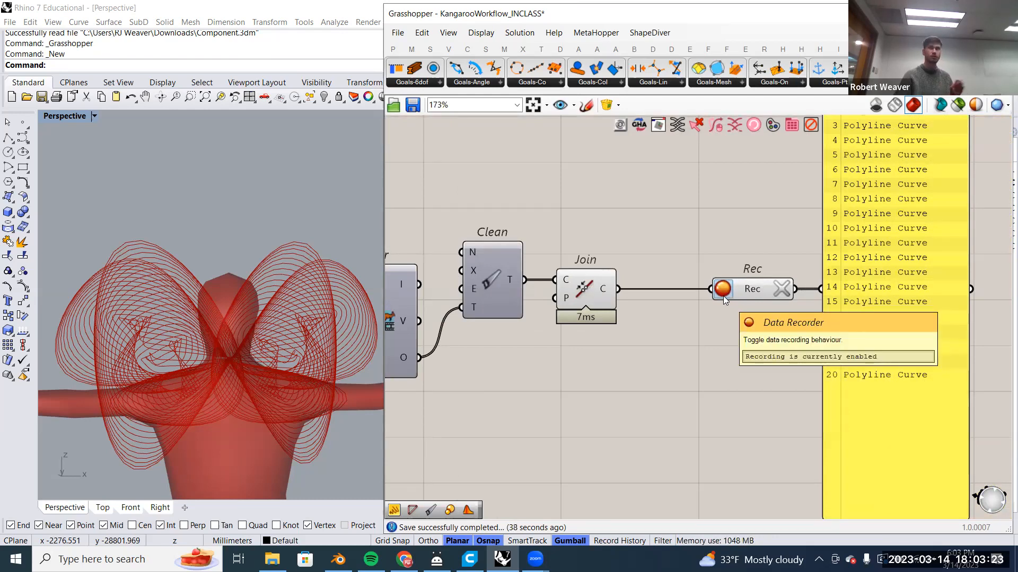
scroll(718, 302, down, 2)
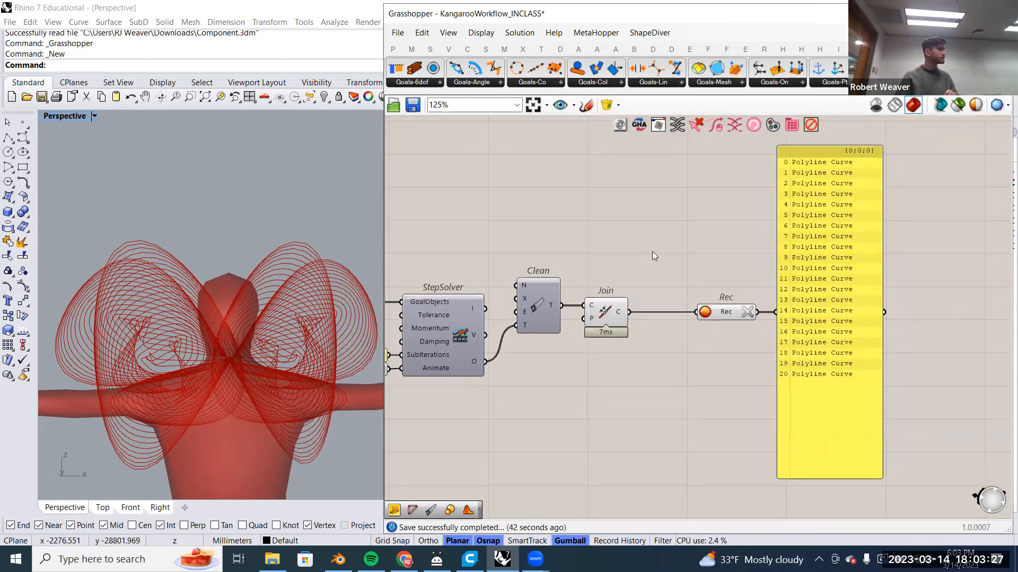
Look up the Data Recorder component with the search term "data rec" without placing another one.
scroll(649, 249, up, 2)
double_click(631, 219)
text(data rec)
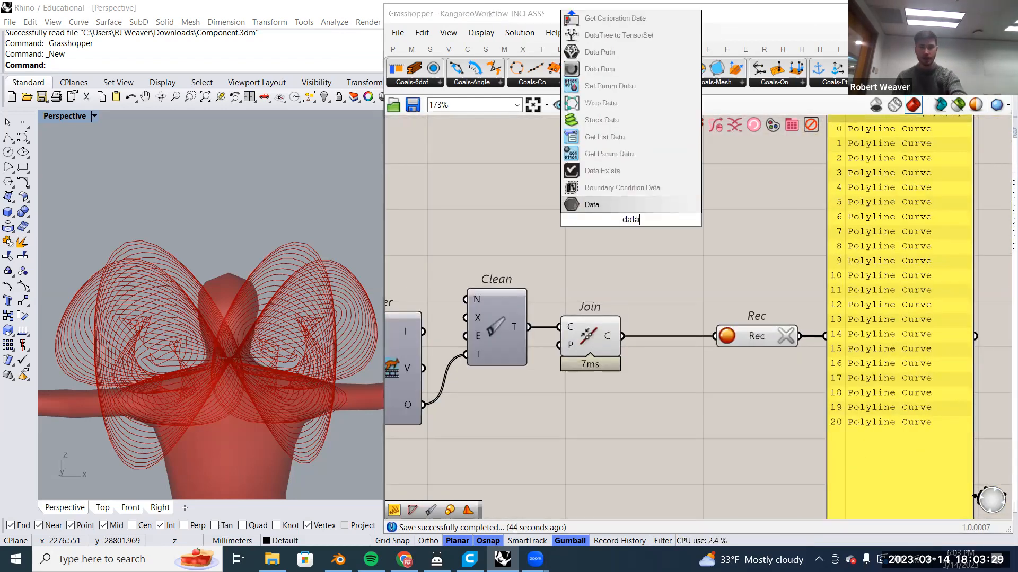
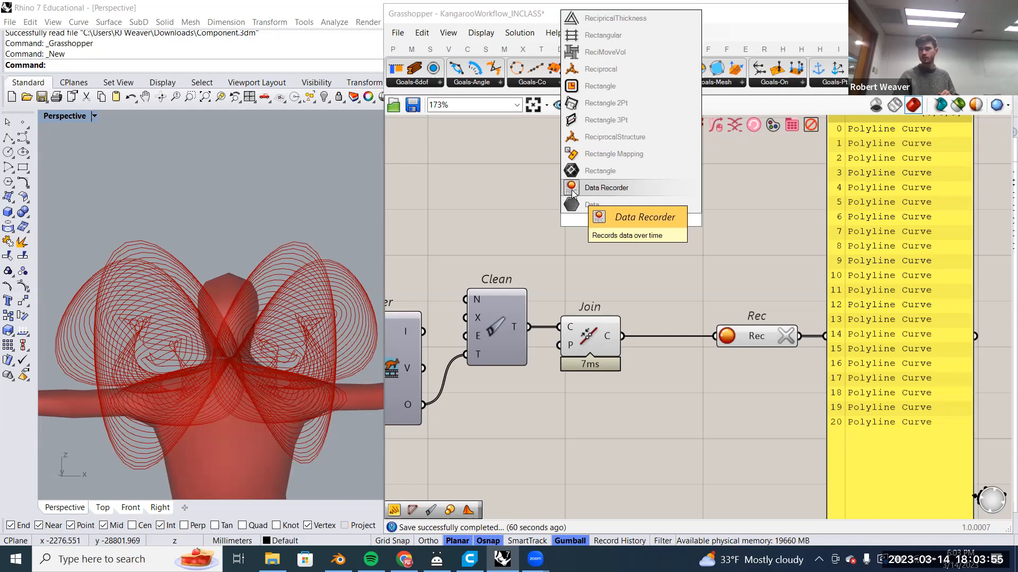
click(482, 187)
Review the options available for the Data Recorder beside the Join component.
scroll(664, 242, down, 3)
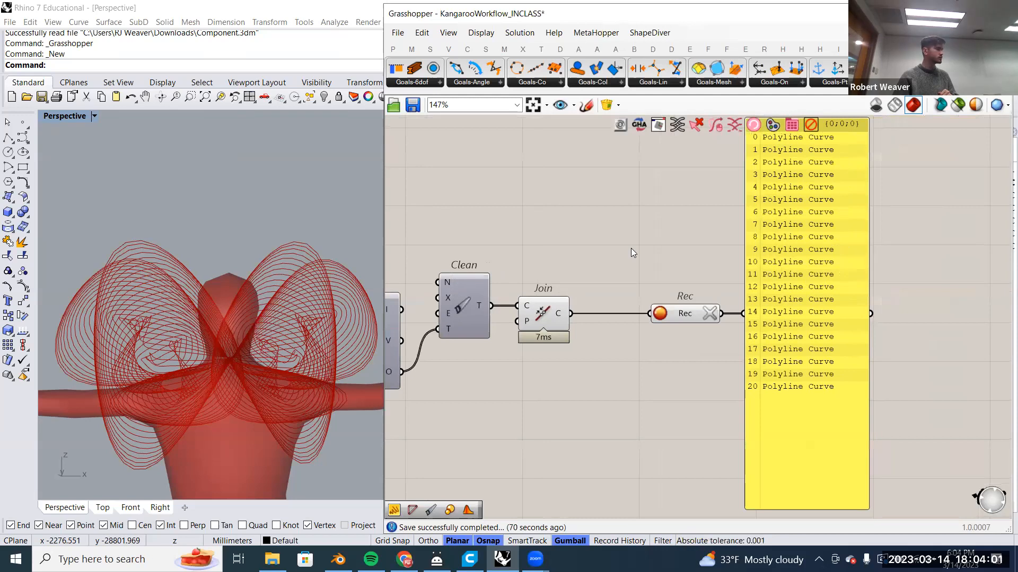
right_drag(647, 290, 769, 292)
scroll(768, 291, down, 2)
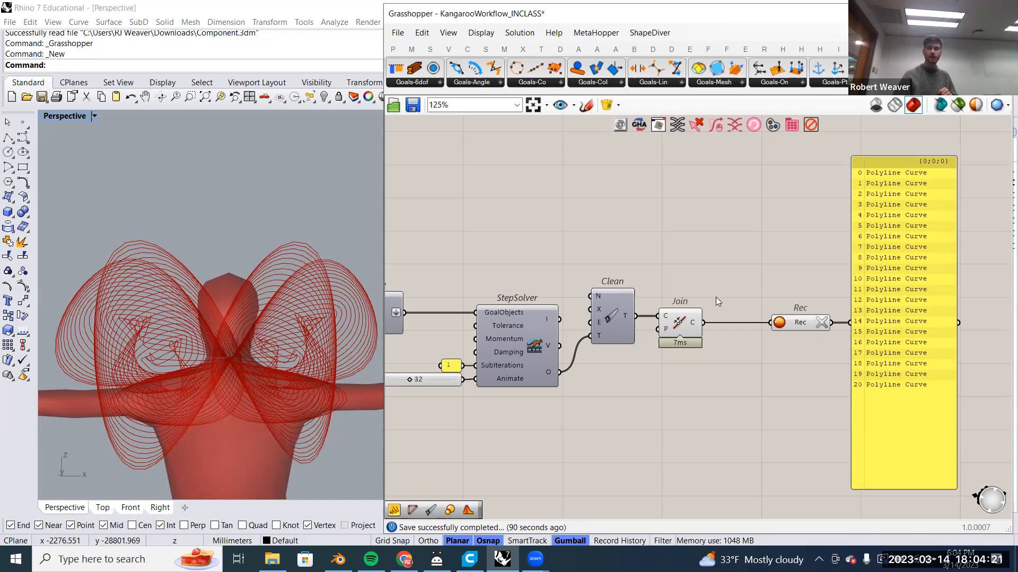
right_click(796, 324)
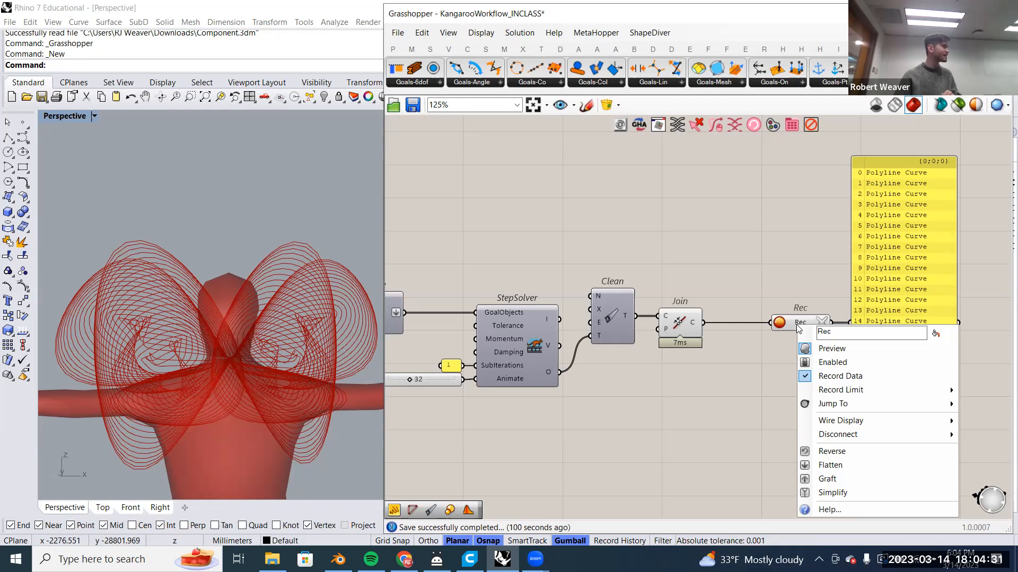
scroll(717, 268, down, 2)
right_drag(705, 269, 593, 267)
scroll(595, 311, down, 1)
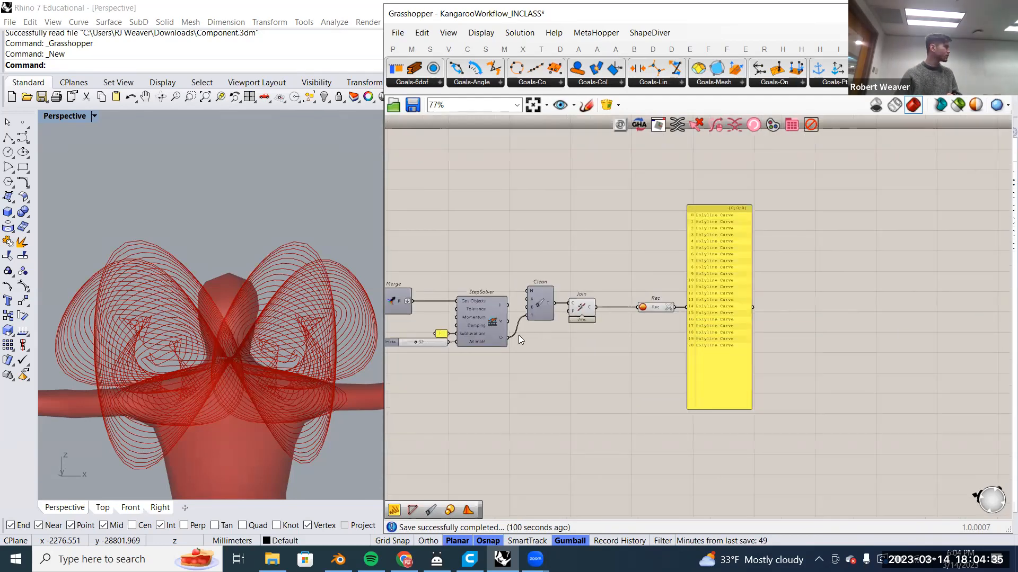
Move the PullToMesh component and its attached Curve parameter together to just beyond the recorder's panel.
scroll(519, 336, down, 6)
scroll(737, 299, up, 3)
right_drag(807, 272, 786, 267)
scroll(787, 263, up, 4)
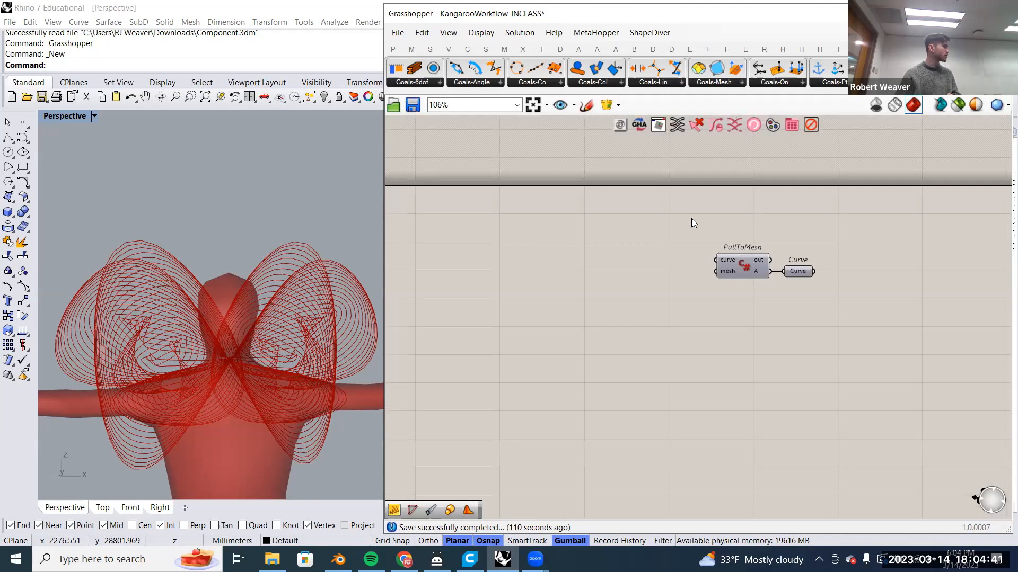
drag(692, 222, 897, 324)
scroll(898, 323, down, 4)
right_drag(866, 338, 931, 313)
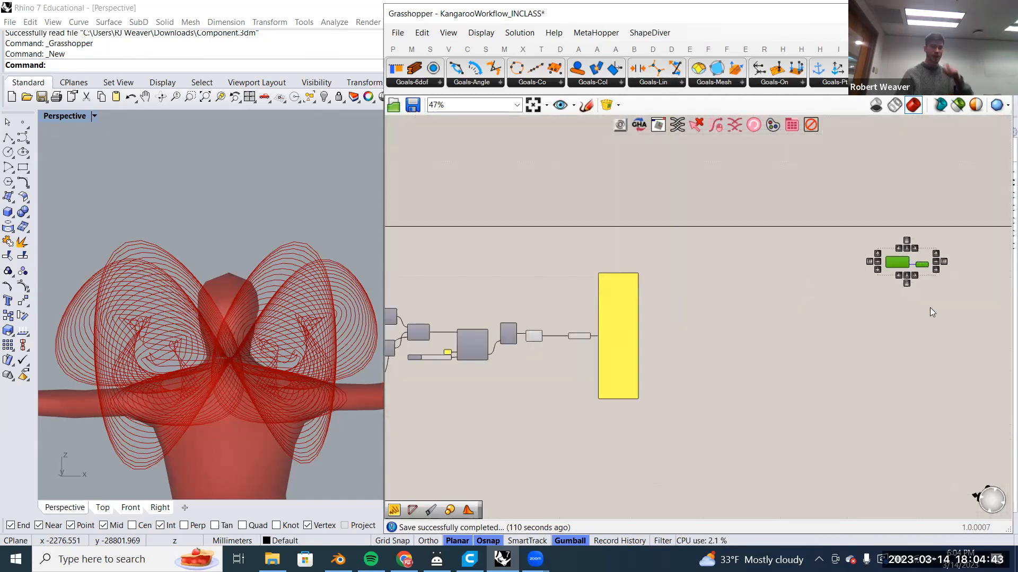
drag(899, 260, 834, 266)
drag(718, 306, 656, 334)
scroll(652, 334, up, 5)
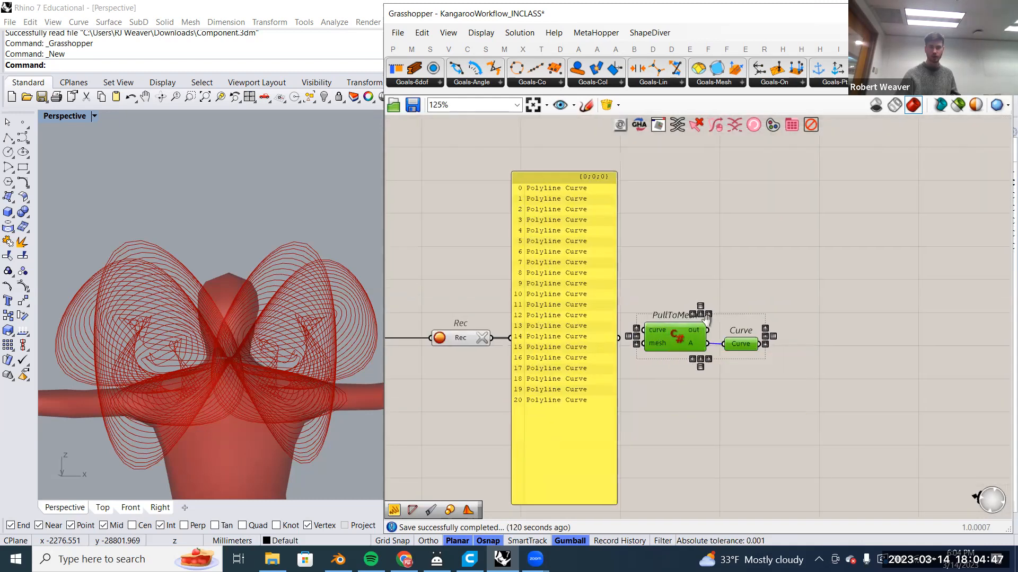
right_drag(652, 335, 706, 321)
click(732, 298)
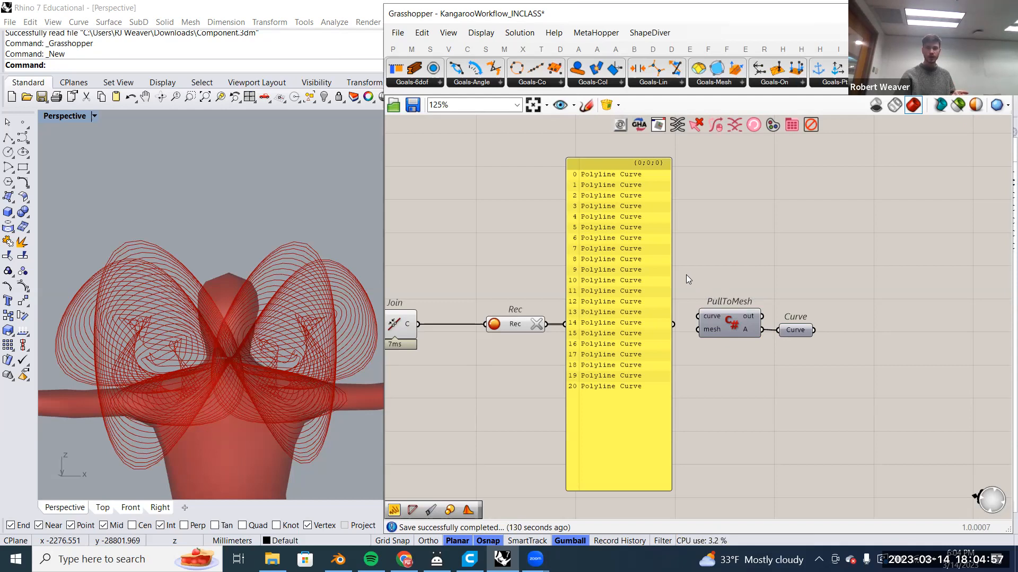
Connect the Data Recorder's output to PullToMesh's curve input, and shorten the panel so it sits above the wire.
click(743, 322)
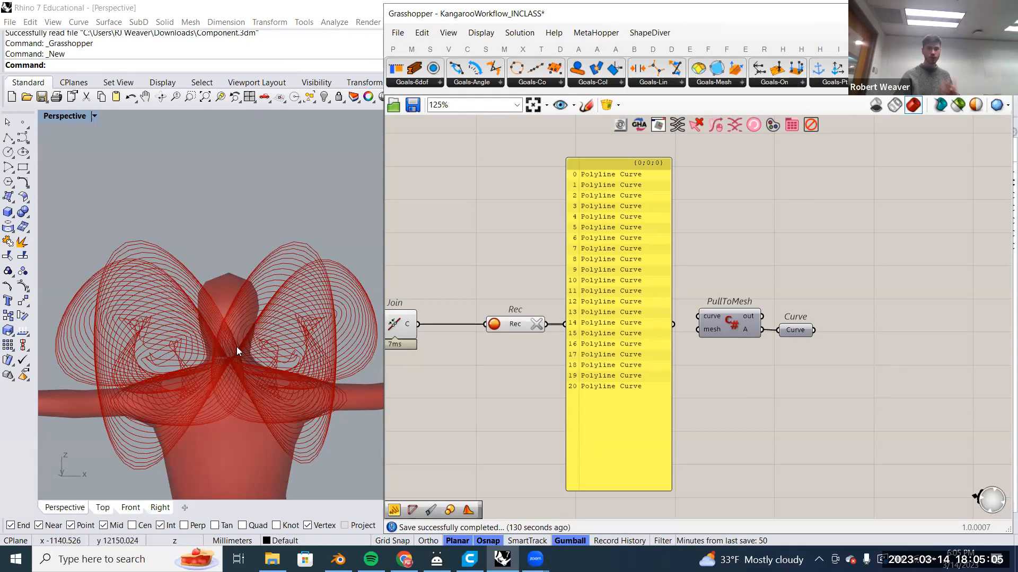
right_drag(241, 345, 160, 283)
right_drag(237, 280, 241, 282)
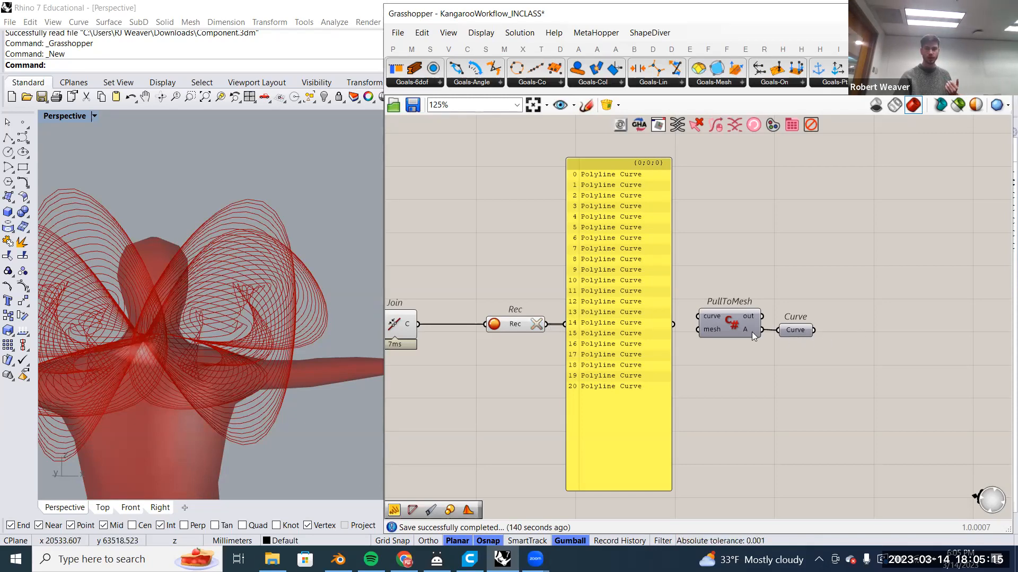
drag(546, 324, 698, 316)
drag(641, 490, 622, 291)
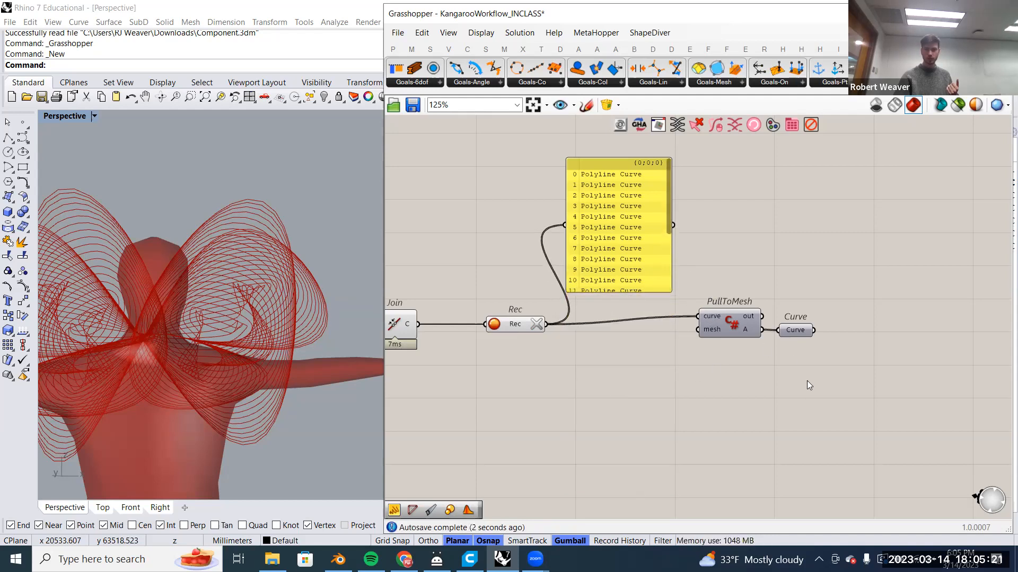
drag(810, 373, 719, 257)
right_drag(752, 310, 831, 316)
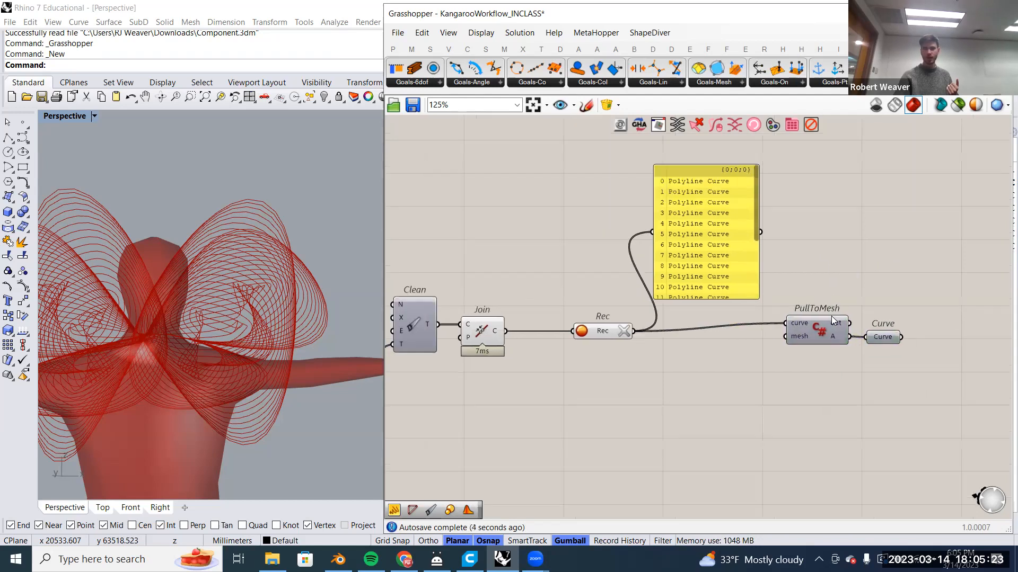
Add a Mesh parameter near the Workflow 1 group and feed it from the group's second Mesh parameter.
scroll(831, 316, down, 1)
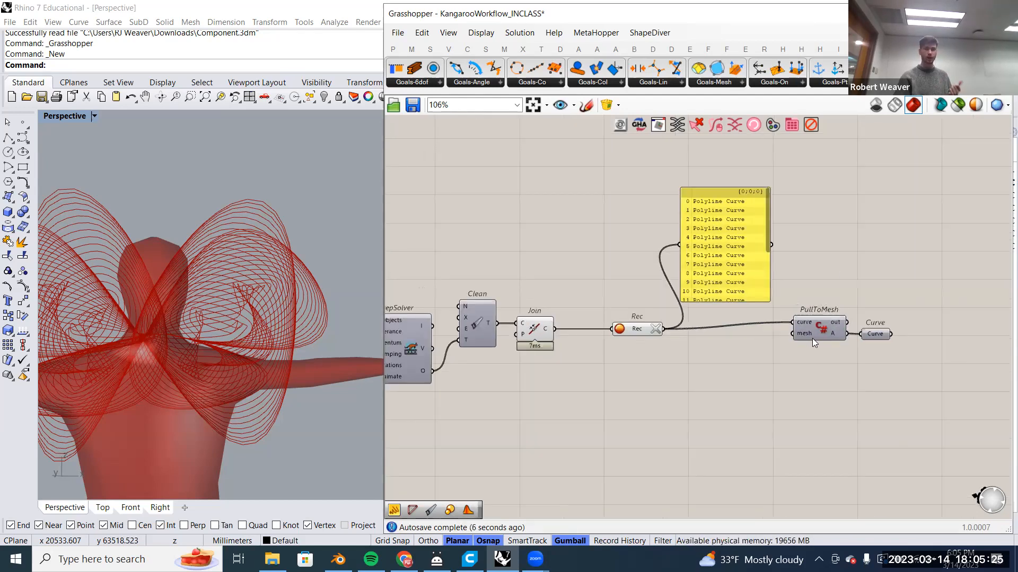
scroll(803, 335, down, 2)
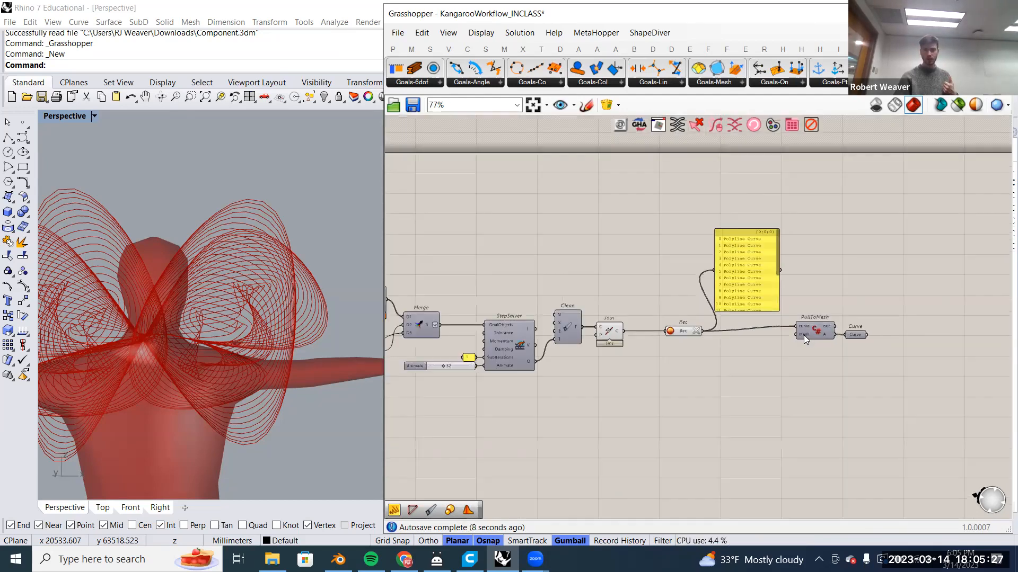
right_drag(668, 366, 845, 352)
right_drag(595, 366, 704, 375)
right_drag(632, 377, 829, 383)
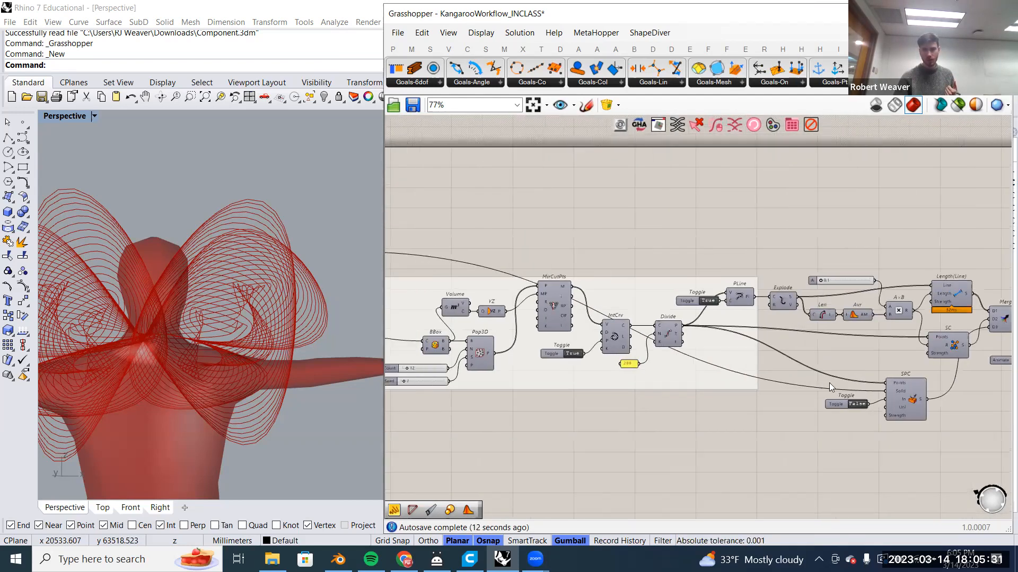
right_drag(459, 238, 601, 246)
scroll(601, 246, up, 2)
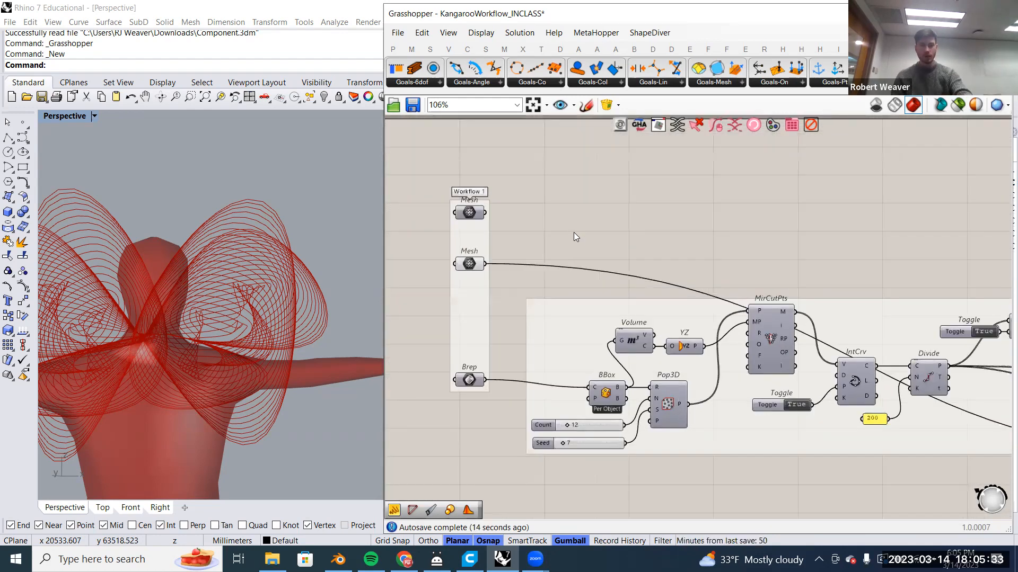
double_click(574, 232)
text(nesh)
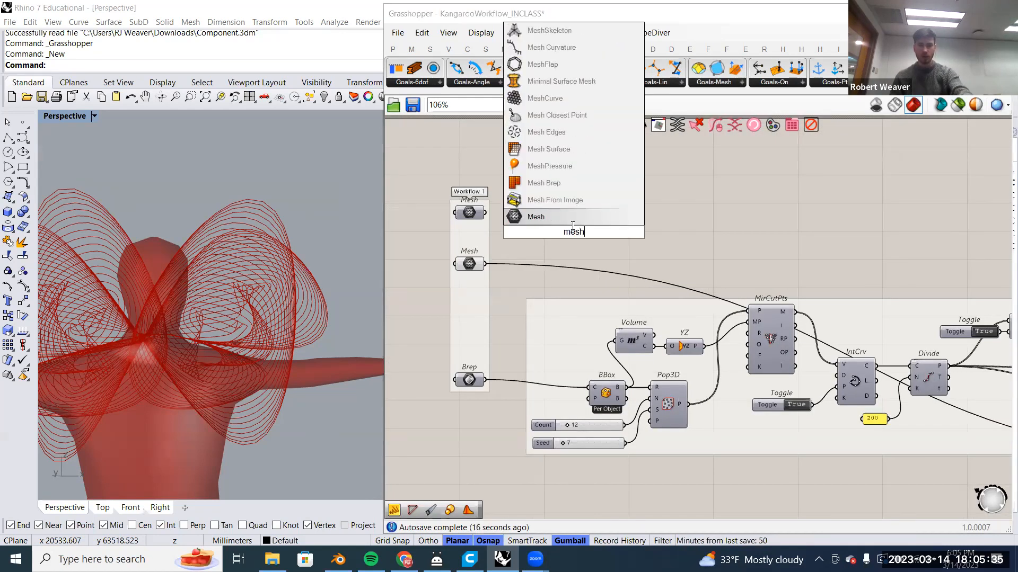
key(Return)
scroll(557, 229, up, 1)
drag(557, 232, 471, 269)
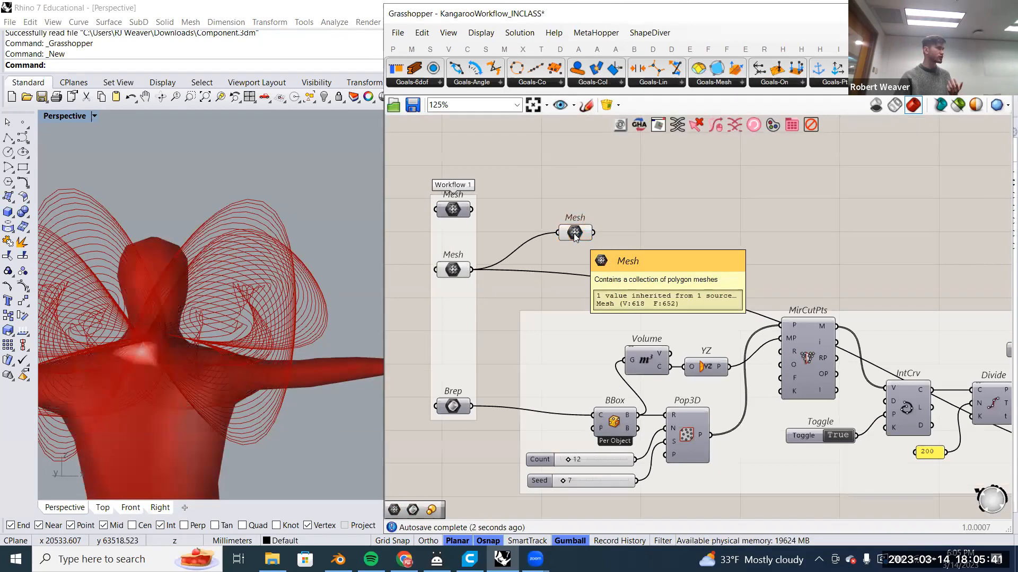
Move the new Mesh parameter along the definition to just below the PullToMesh component.
drag(573, 233, 589, 232)
click(590, 259)
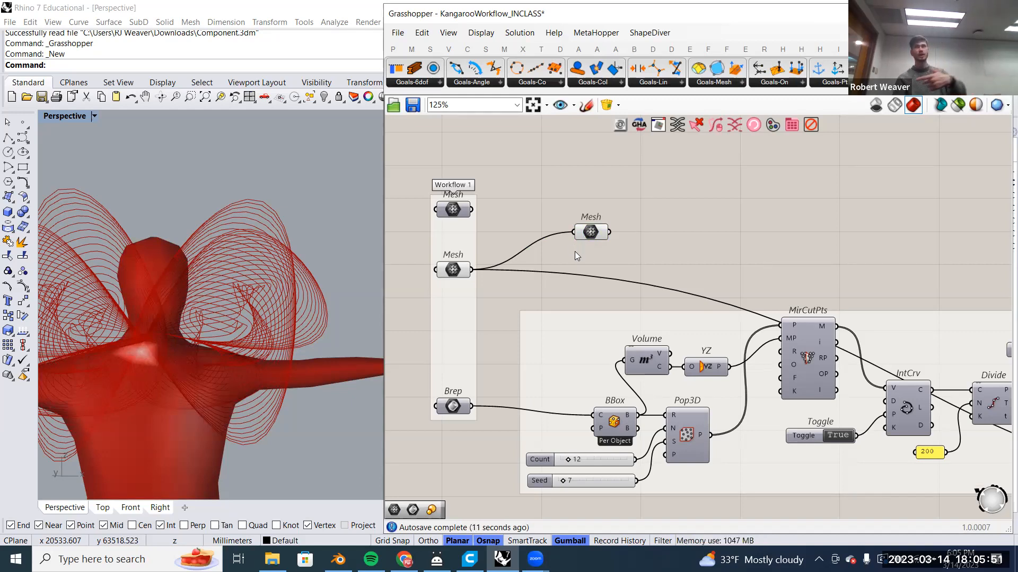
drag(589, 231, 789, 386)
scroll(474, 249, down, 3)
scroll(469, 256, down, 2)
scroll(470, 257, down, 2)
scroll(731, 254, up, 3)
scroll(753, 265, up, 2)
scroll(762, 272, up, 2)
Rename the relocated Mesh parameter as Input Figure and shift it slightly farther below PullToMesh.
right_click(788, 386)
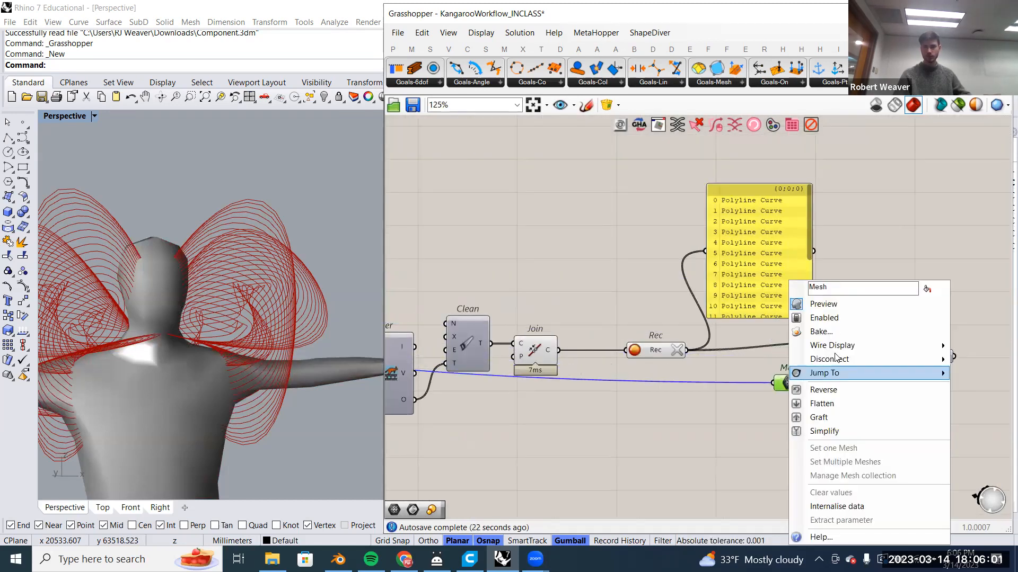
text(Input Figure)
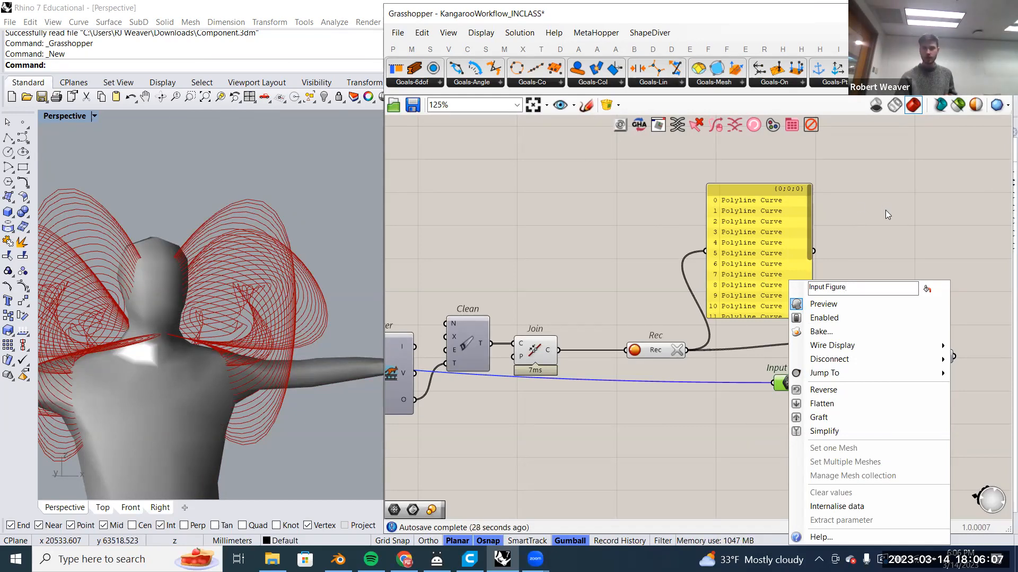
key(Return)
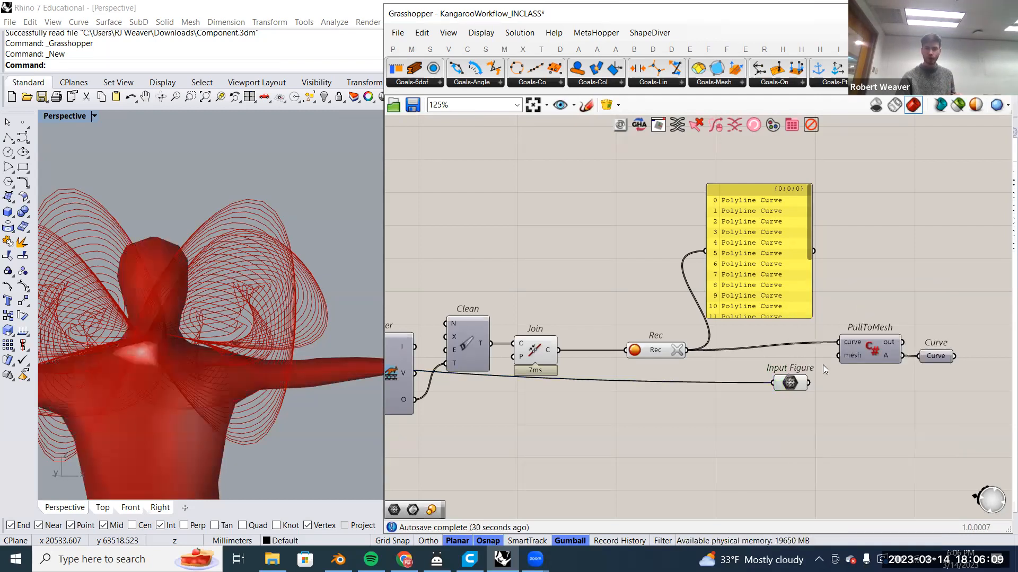
drag(785, 389, 765, 415)
right_click(770, 417)
click(750, 387)
Set the Input Figure parameter to display its name instead of the mesh icon.
scroll(770, 408, up, 2)
scroll(770, 407, up, 2)
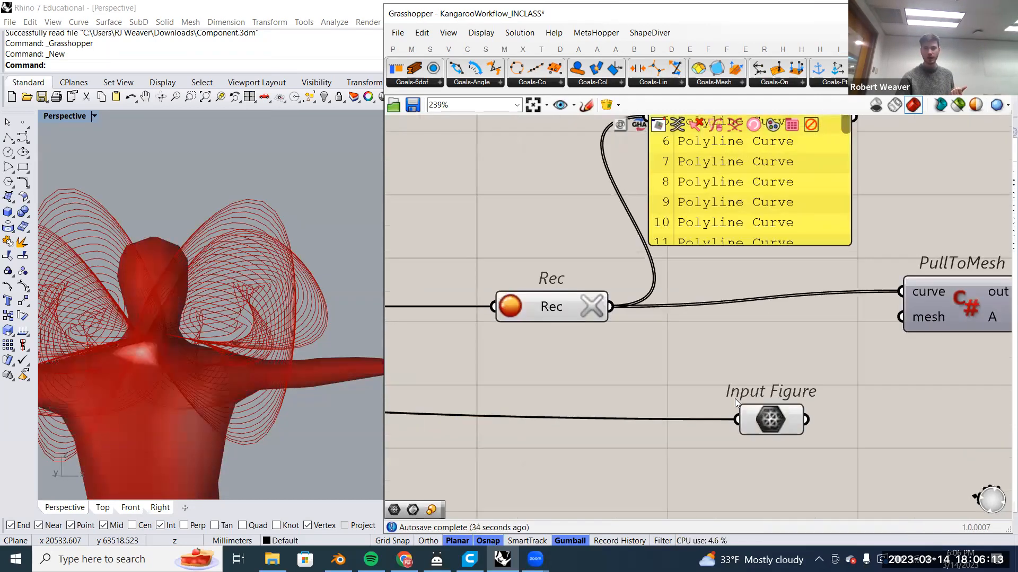
scroll(807, 393, down, 2)
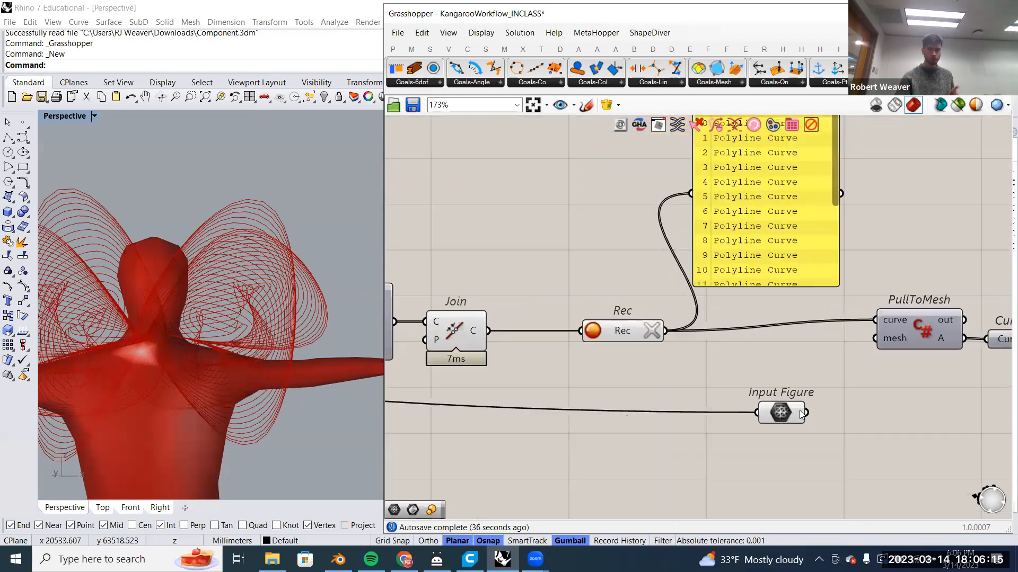
right_click(783, 402)
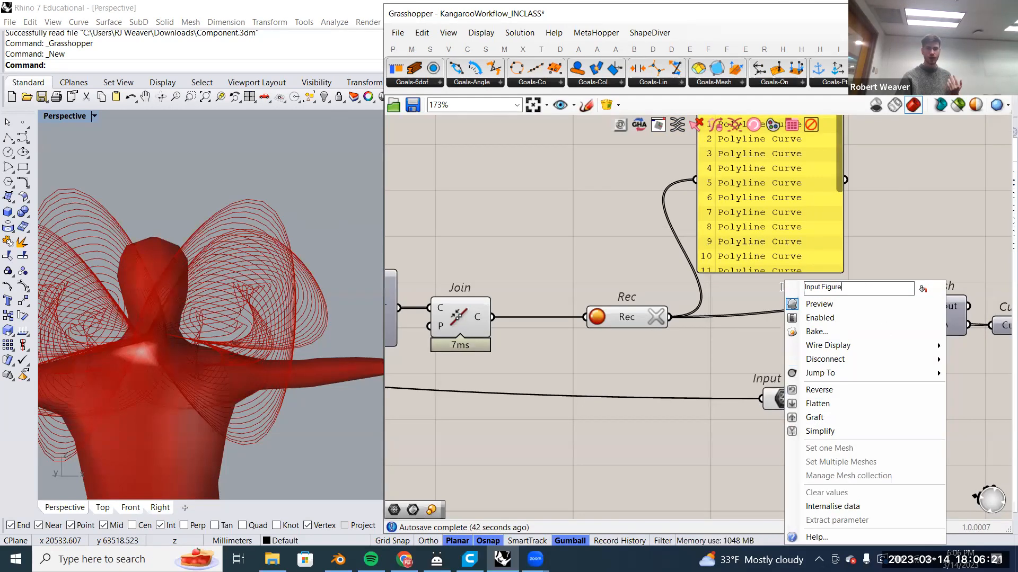
drag(781, 287, 792, 292)
click(725, 351)
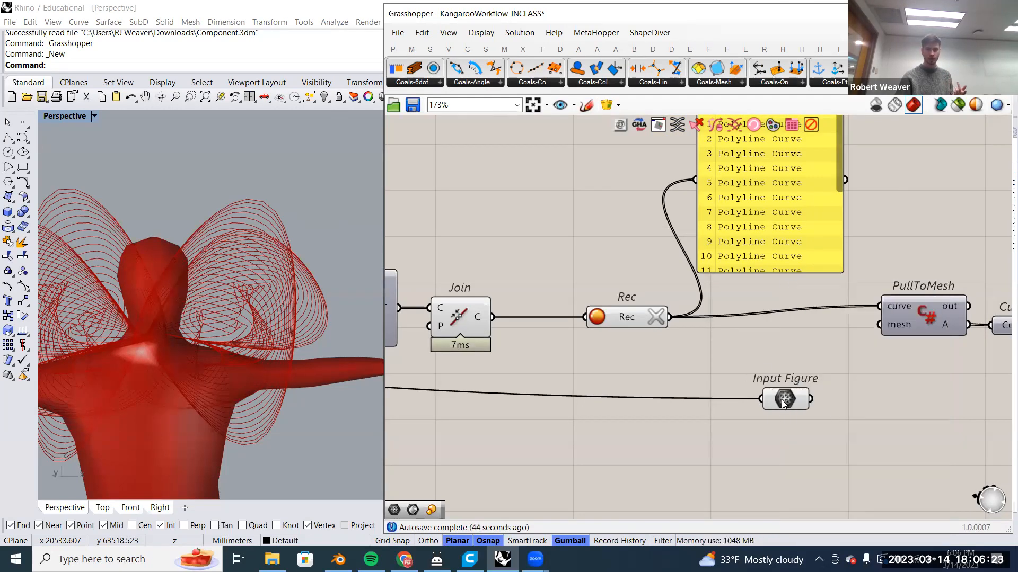
right_click(787, 401)
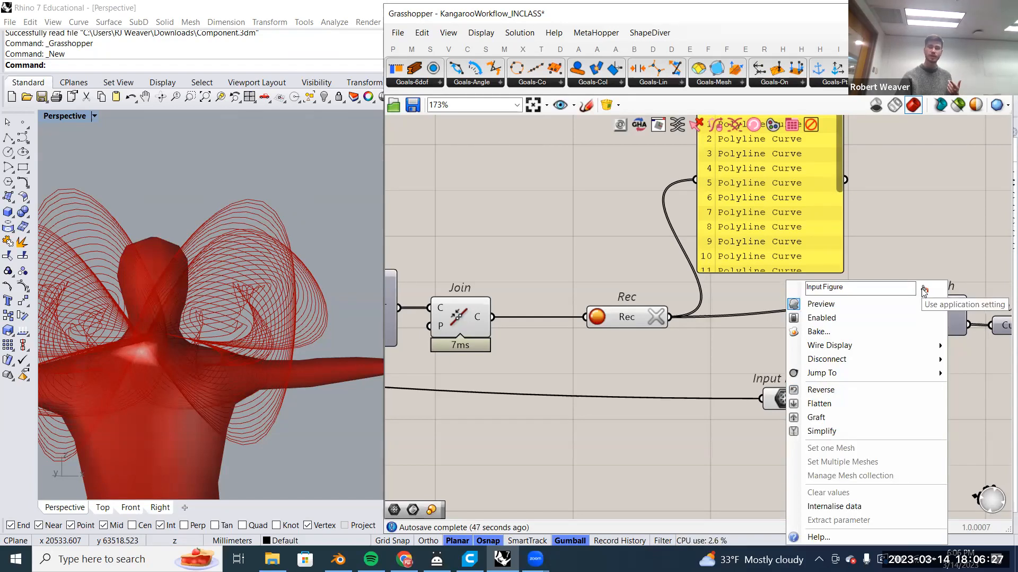
click(924, 290)
click(727, 337)
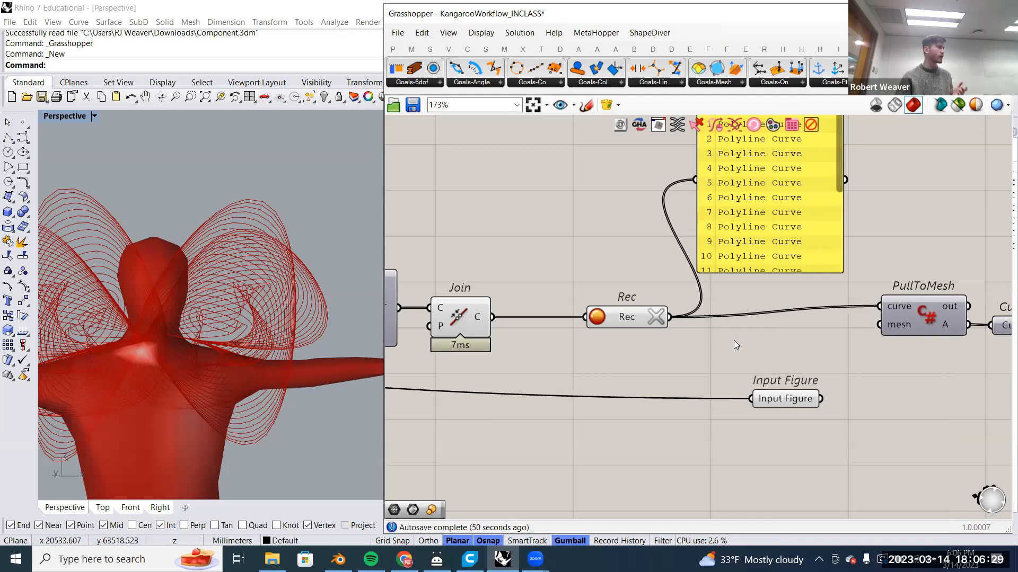
Connect the Input Figure parameter to the mesh input of the PullToMesh component.
scroll(771, 380, up, 2)
click(763, 408)
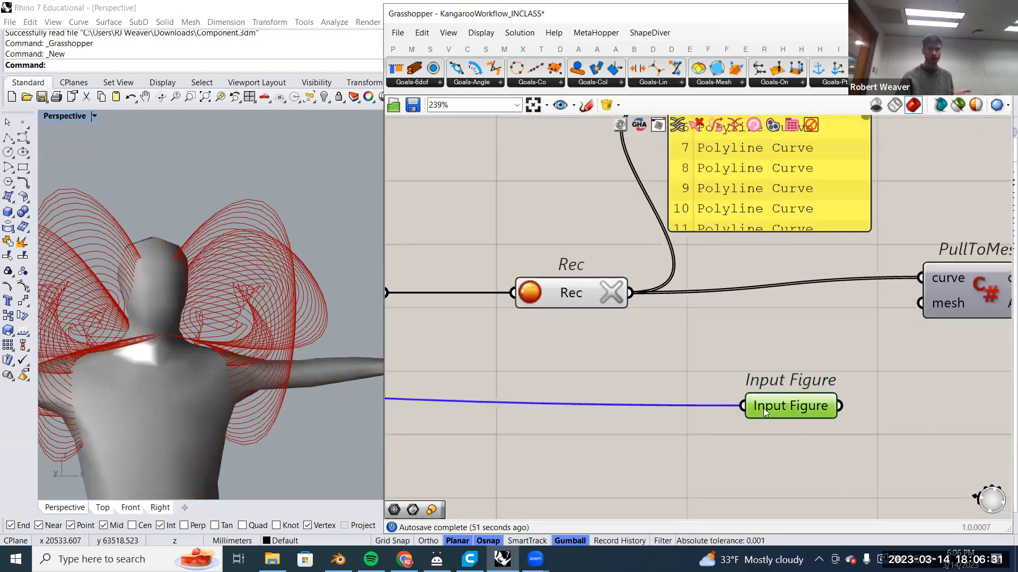
scroll(763, 408, down, 2)
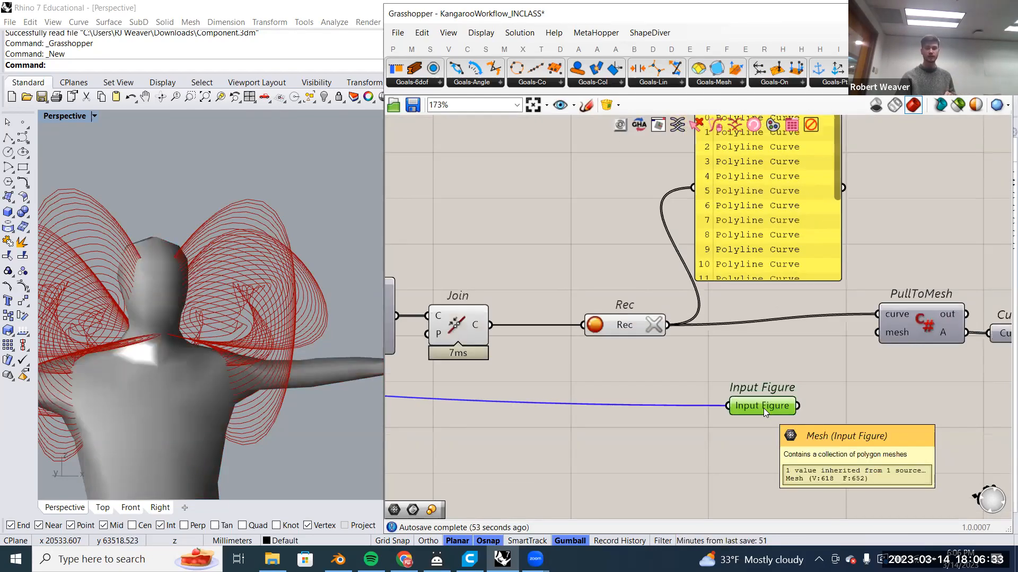
scroll(763, 408, down, 3)
scroll(756, 396, up, 3)
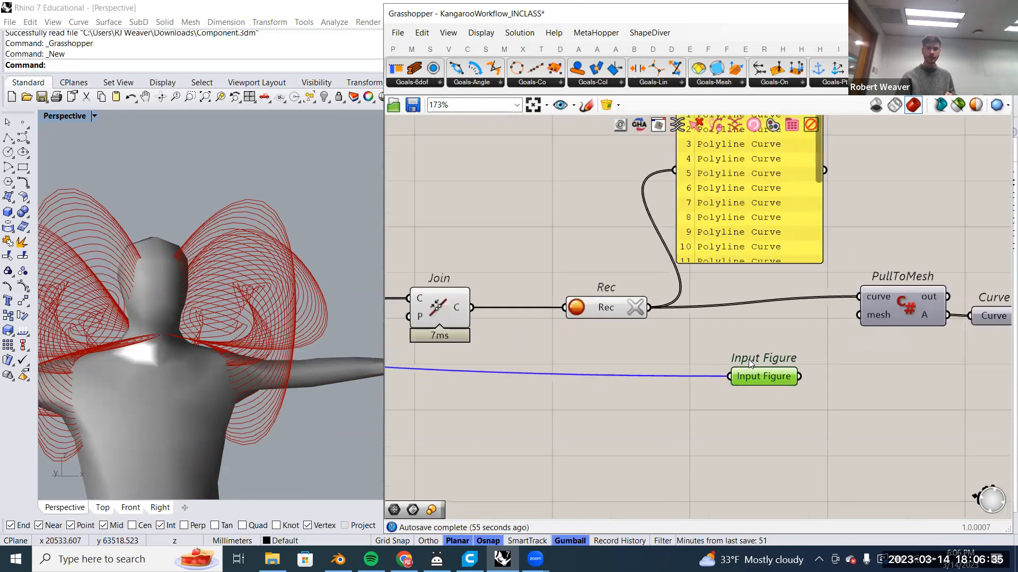
click(785, 398)
right_drag(785, 399, 694, 399)
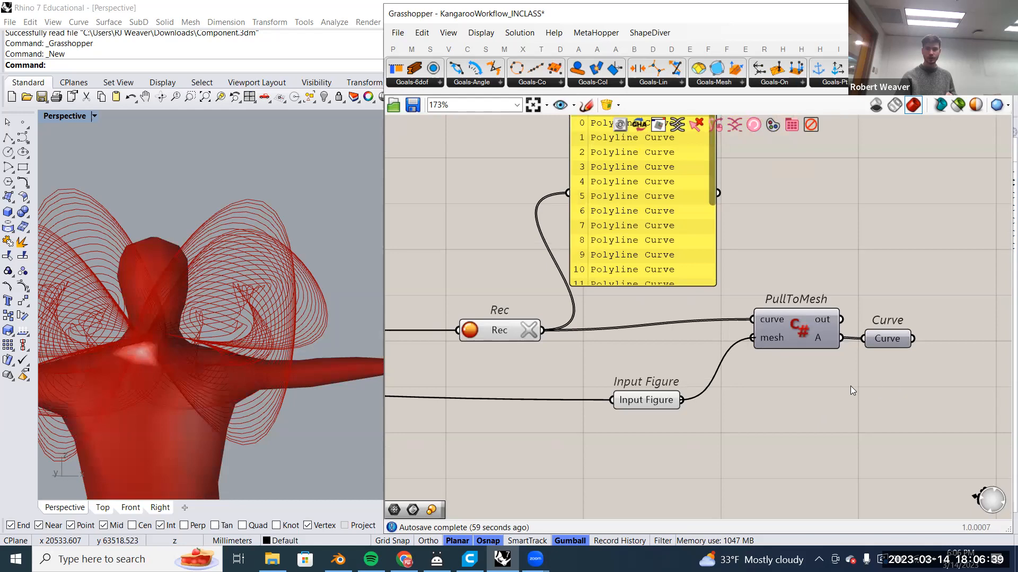
Highlight the pulled curves through the Curve parameter after PullToMesh, and turn off the preview of Input Figure.
right_click(836, 337)
click(870, 304)
right_drag(832, 347, 902, 339)
click(902, 334)
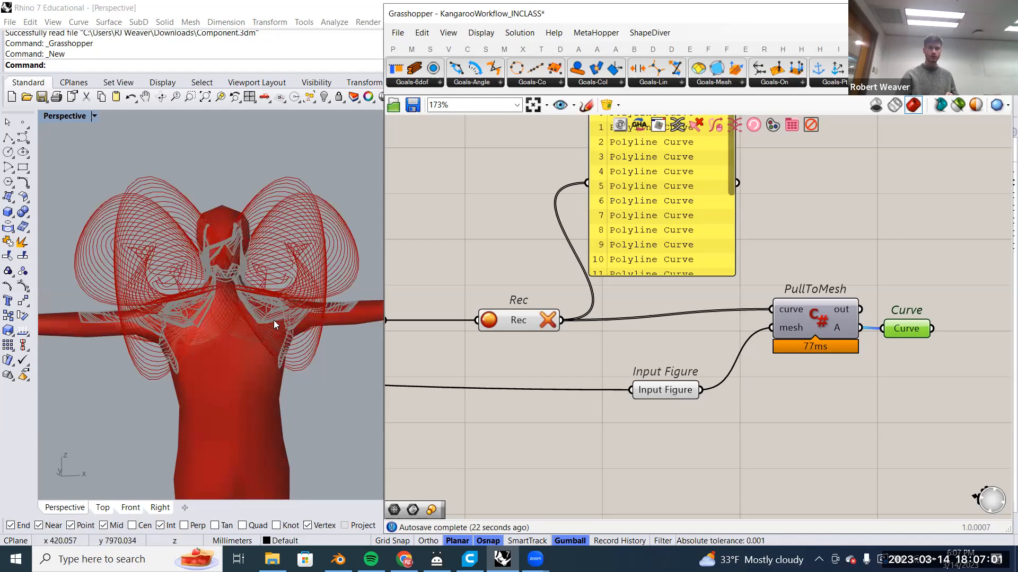
right_click(669, 392)
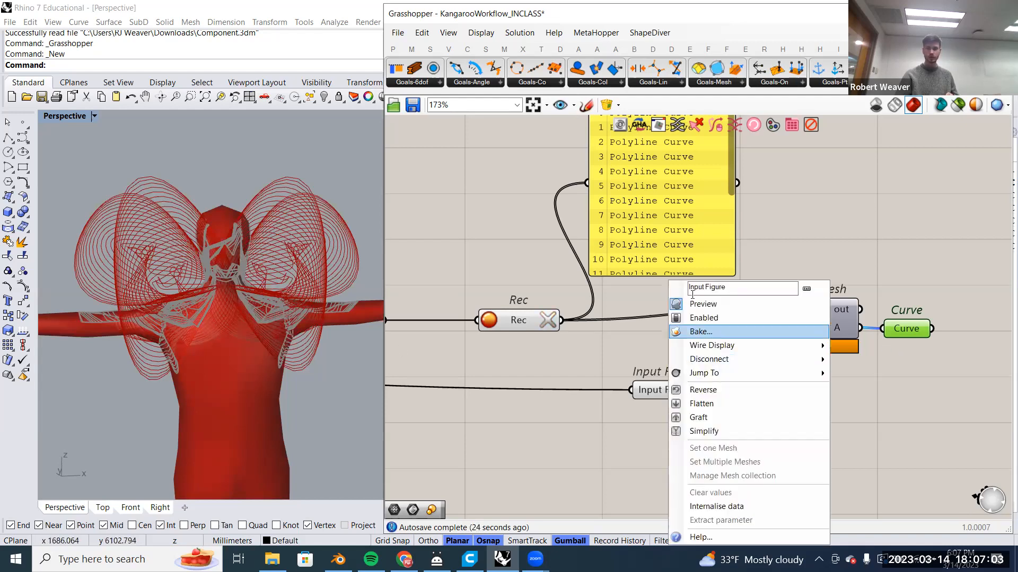
click(689, 303)
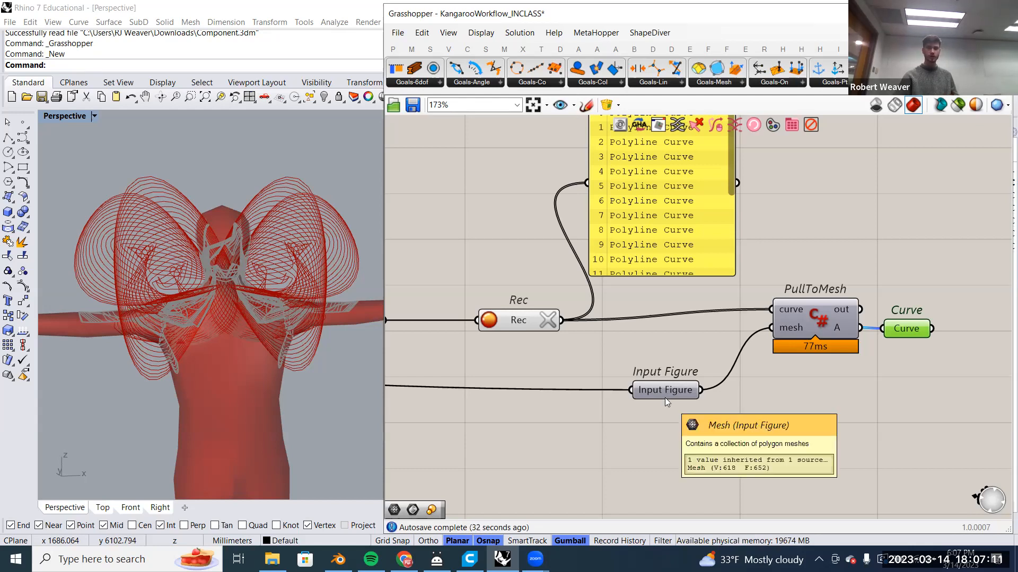
Move the Input Figure parameter slightly up toward PullToMesh and nudge the Curve parameter a little farther from the component.
scroll(698, 393, down, 5)
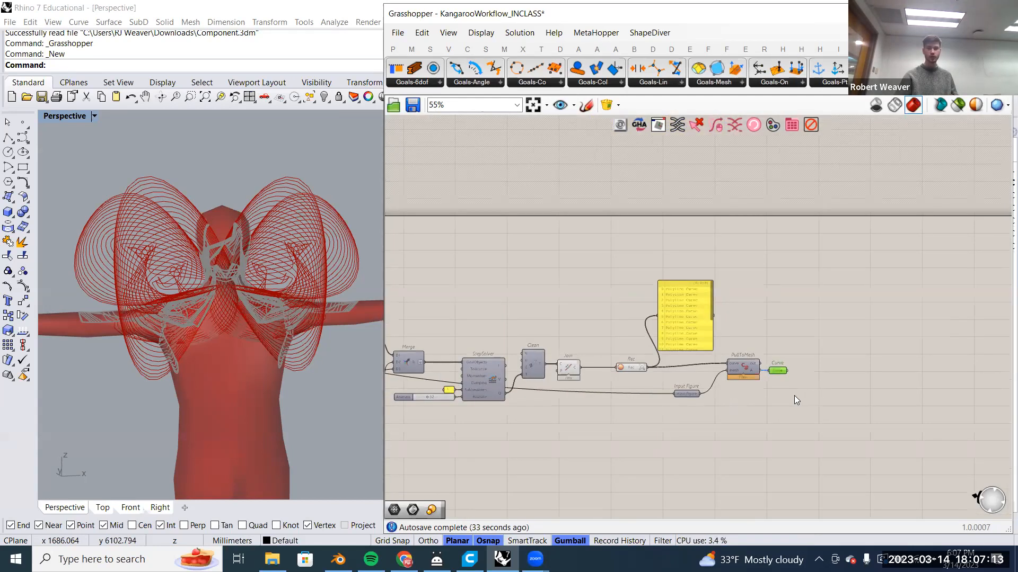
scroll(782, 406, down, 3)
mouse_move(437, 342)
mouse_down()
mouse_move(620, 284)
mouse_move(898, 399)
mouse_move(901, 382)
mouse_move(890, 378)
mouse_move(587, 318)
mouse_move(470, 329)
mouse_move(575, 302)
mouse_up()
drag(487, 328, 878, 389)
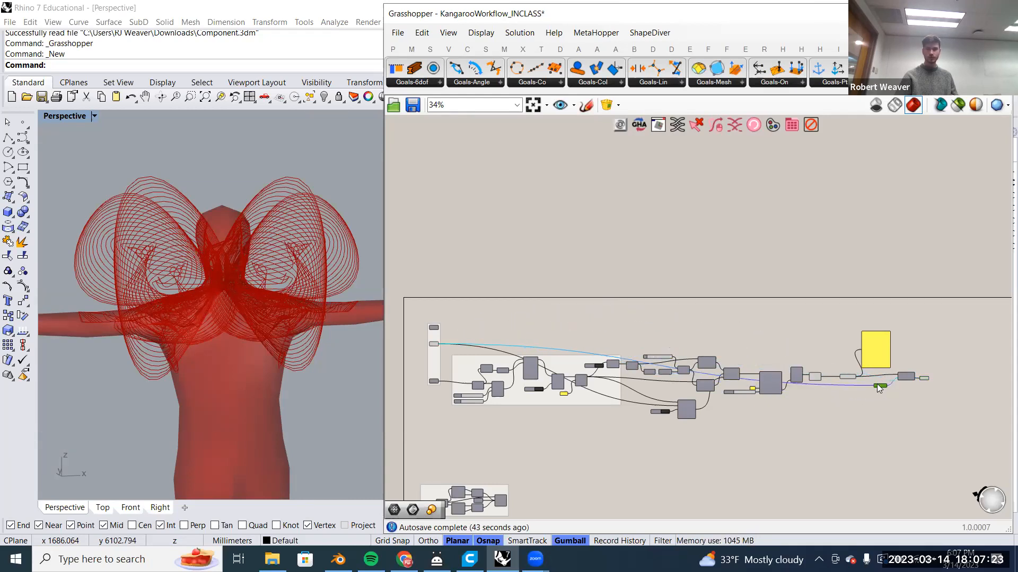
scroll(892, 384, up, 5)
scroll(622, 419, up, 2)
drag(620, 418, 601, 409)
scroll(601, 410, down, 3)
click(700, 435)
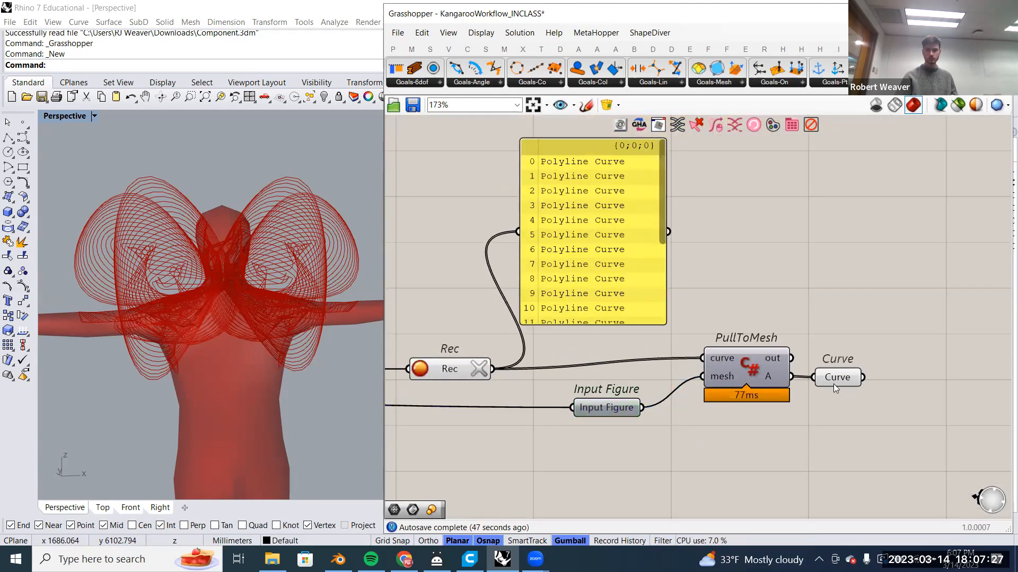
drag(833, 384, 838, 383)
mouse_move(844, 375)
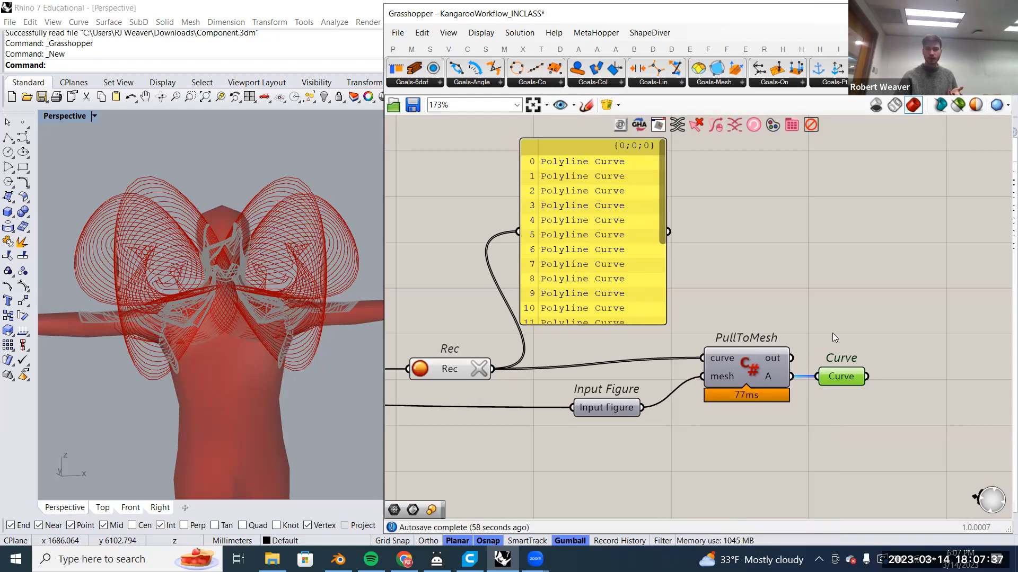
Examine the options of the PullToMesh component and highlight its pulled curves on the figure.
right_click(748, 366)
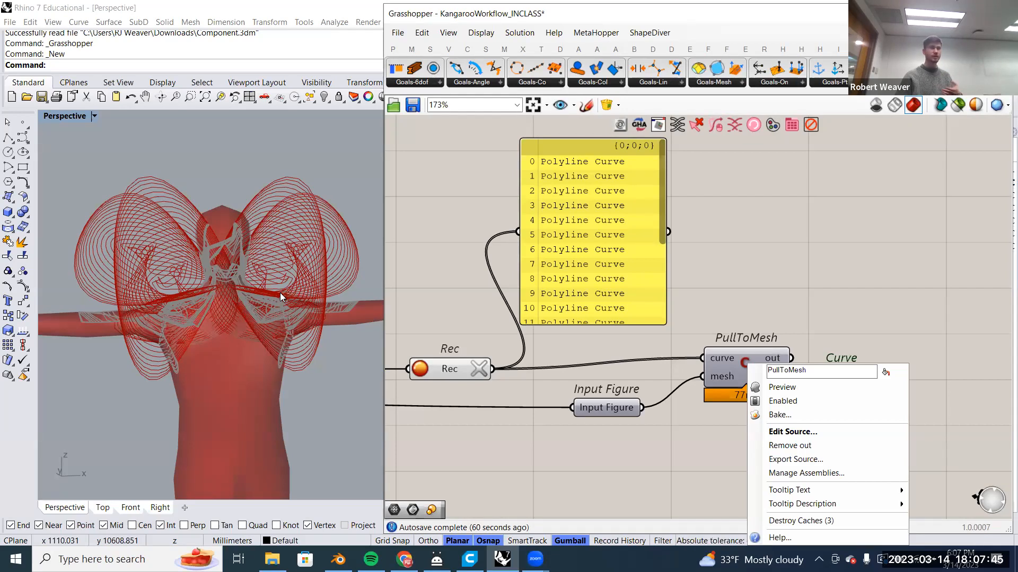
right_drag(814, 312, 774, 298)
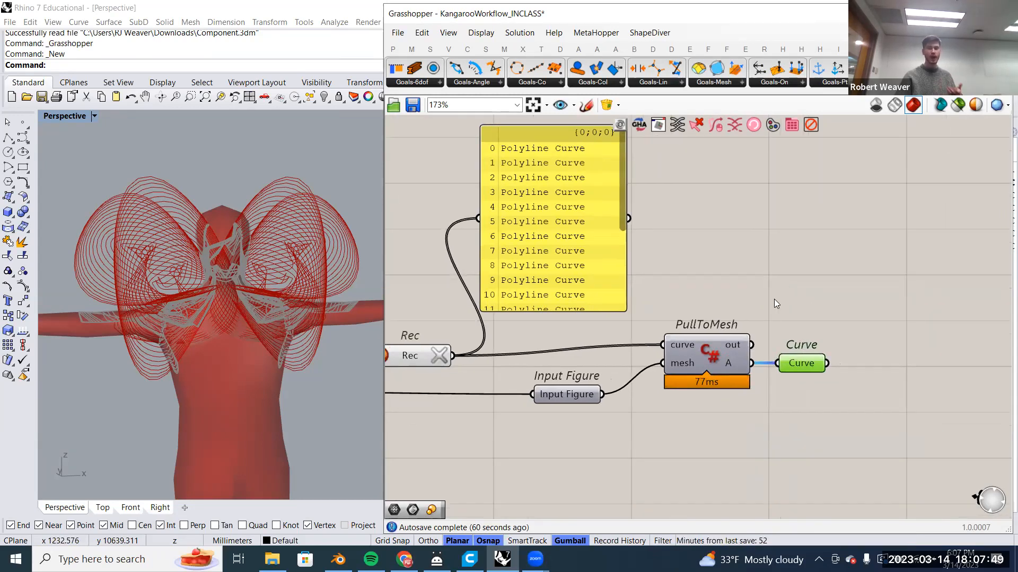
scroll(757, 332, up, 2)
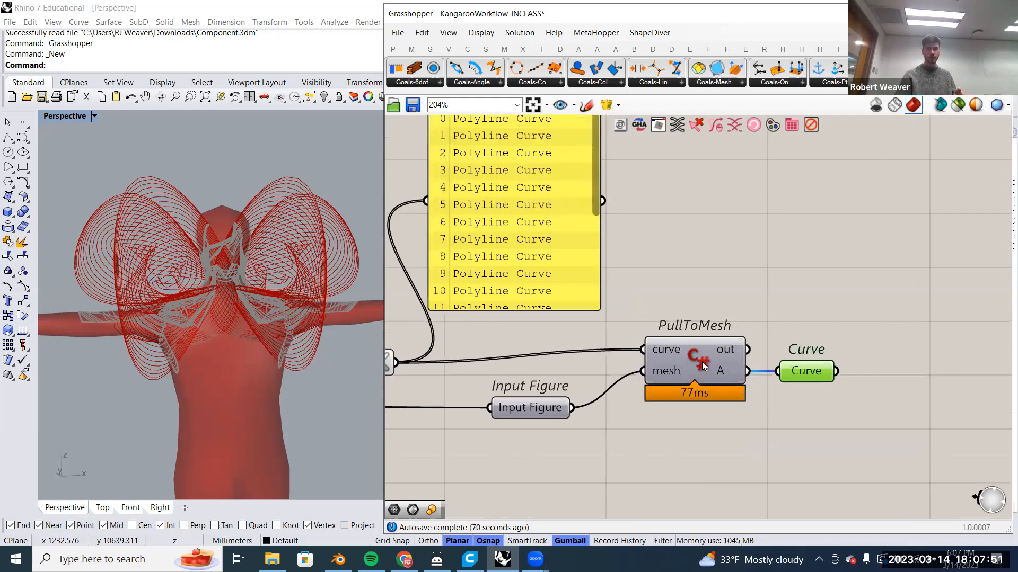
right_click(703, 366)
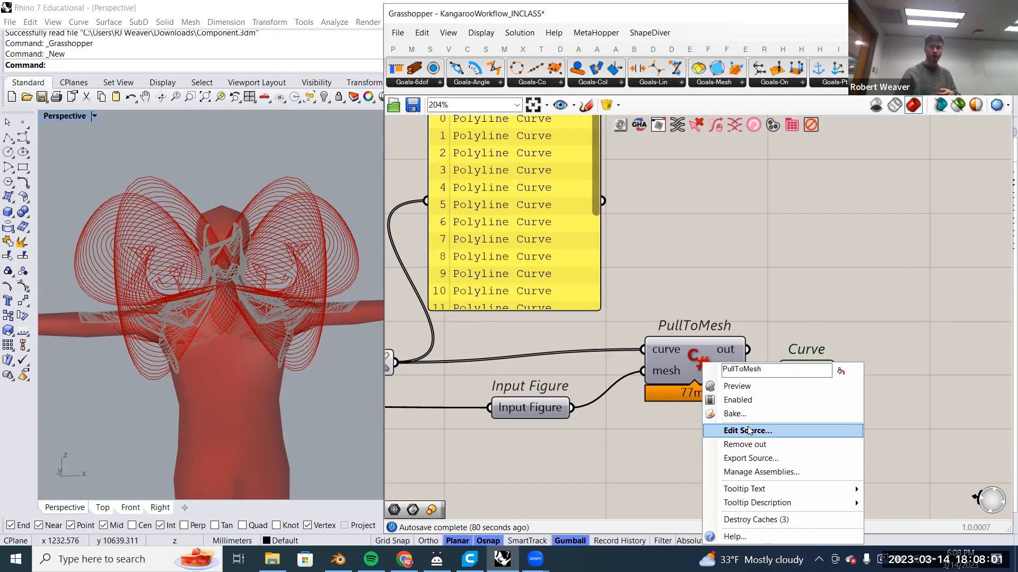
right_drag(779, 299, 643, 334)
scroll(634, 320, down, 2)
scroll(621, 367, up, 1)
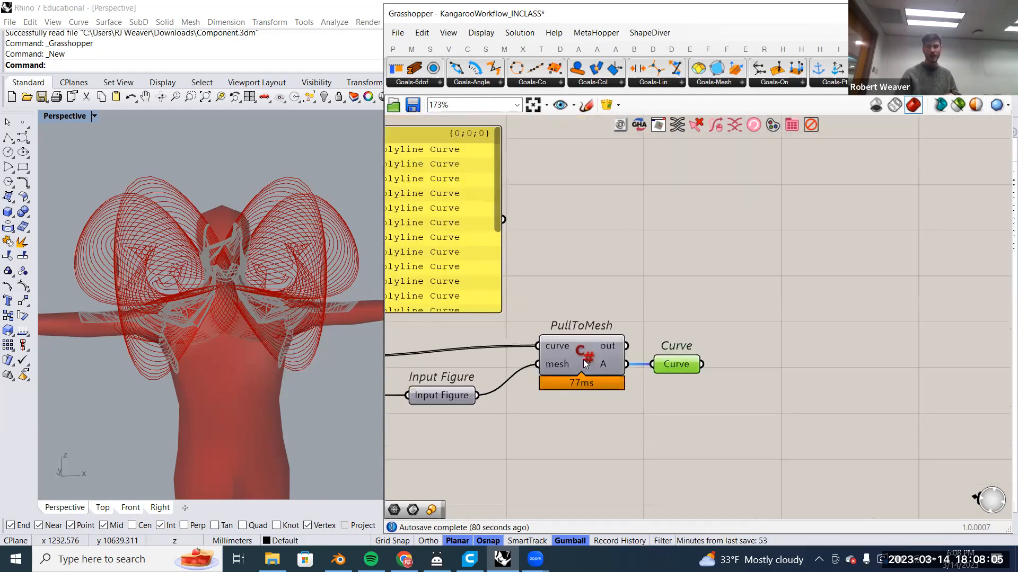
right_click(583, 363)
click(701, 303)
mouse_move(702, 325)
right_down()
mouse_move(666, 311)
mouse_move(717, 334)
right_up()
scroll(665, 312, down, 1)
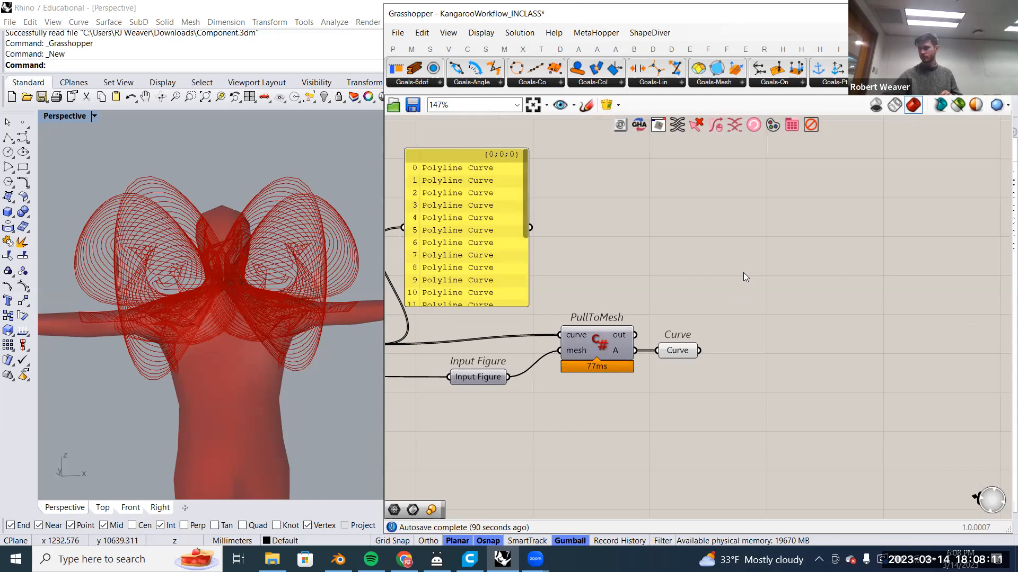
scroll(734, 333, up, 1)
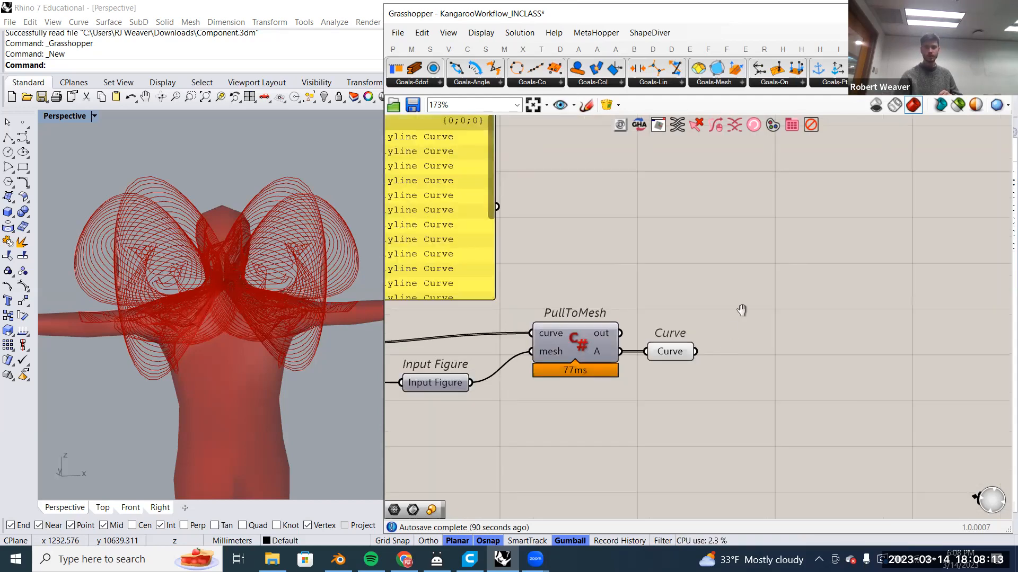
click(690, 311)
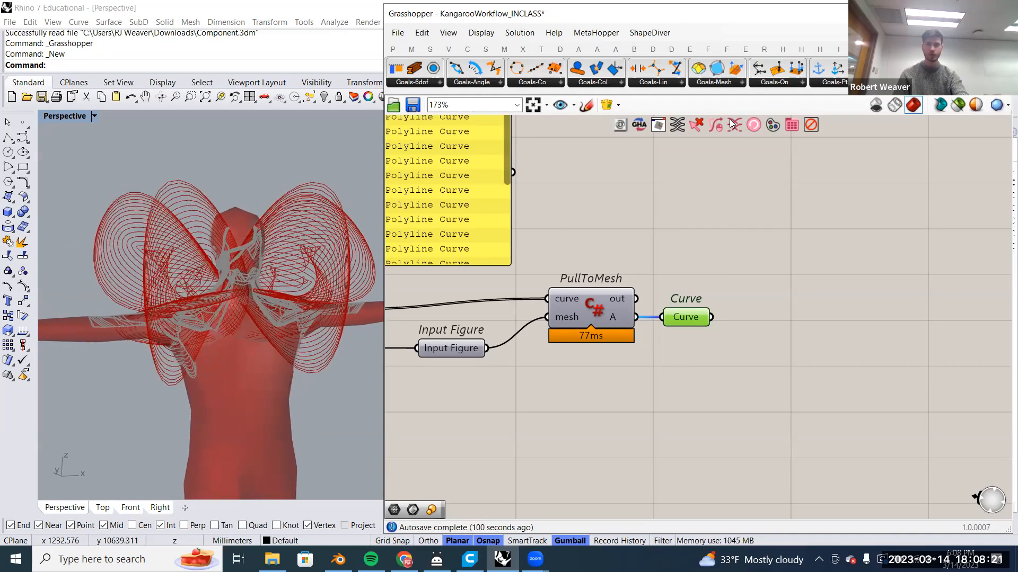
Add a Create Settings (vSettings) component to the canvas below the Curve parameter.
click(671, 50)
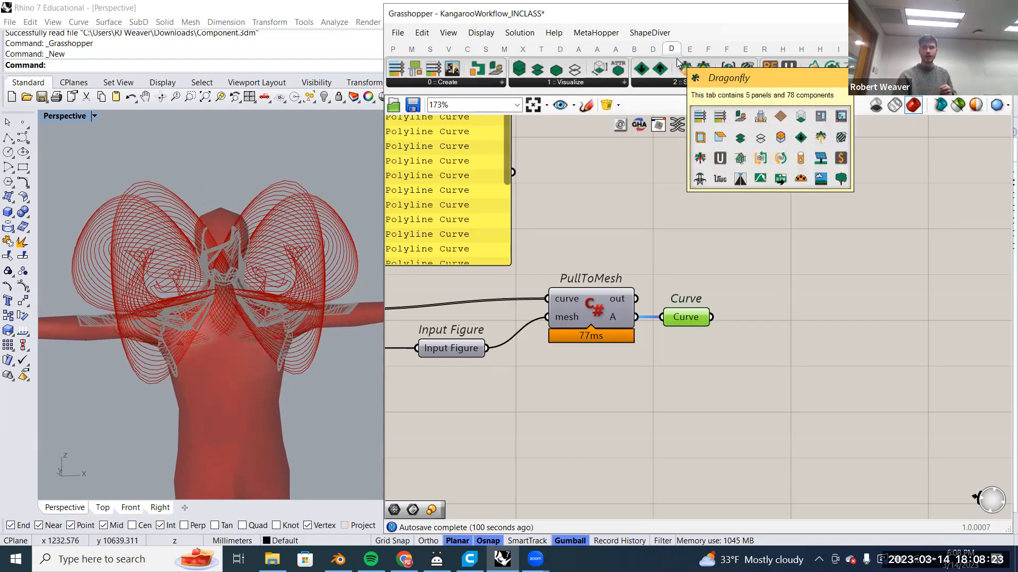
scroll(677, 62, up, 1)
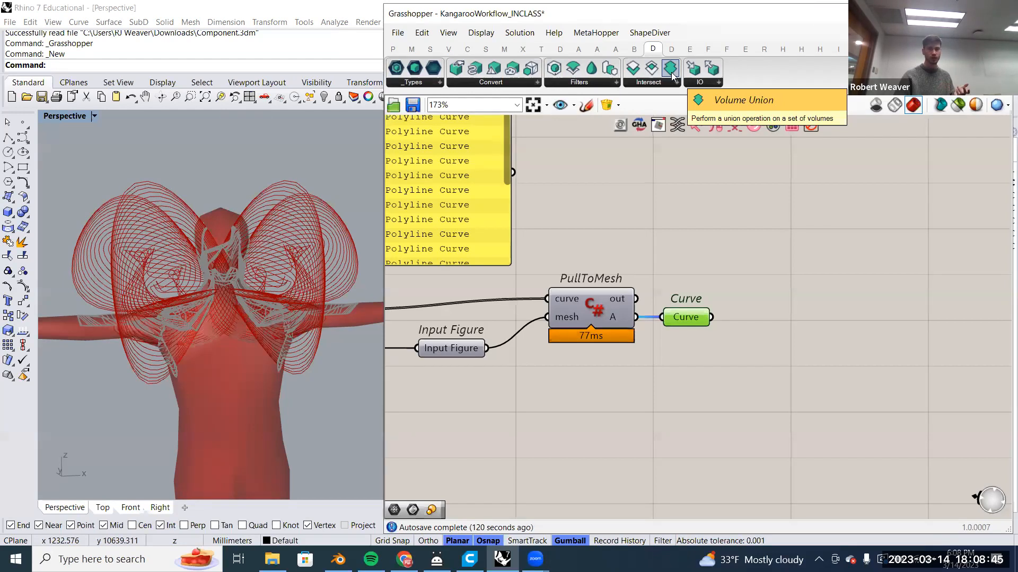
drag(457, 68, 746, 394)
right_drag(745, 399, 737, 378)
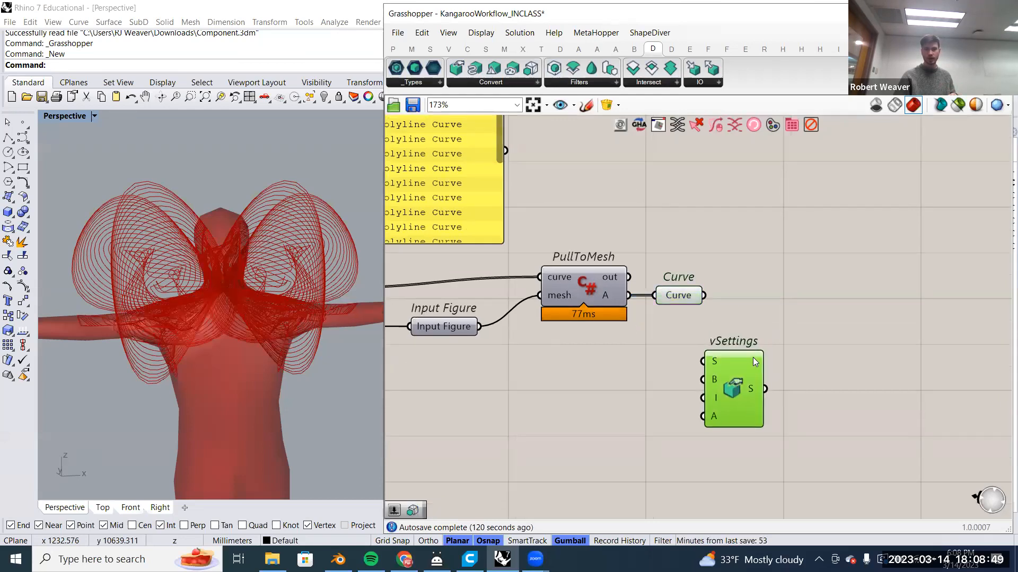
drag(674, 320, 812, 449)
drag(731, 391, 725, 407)
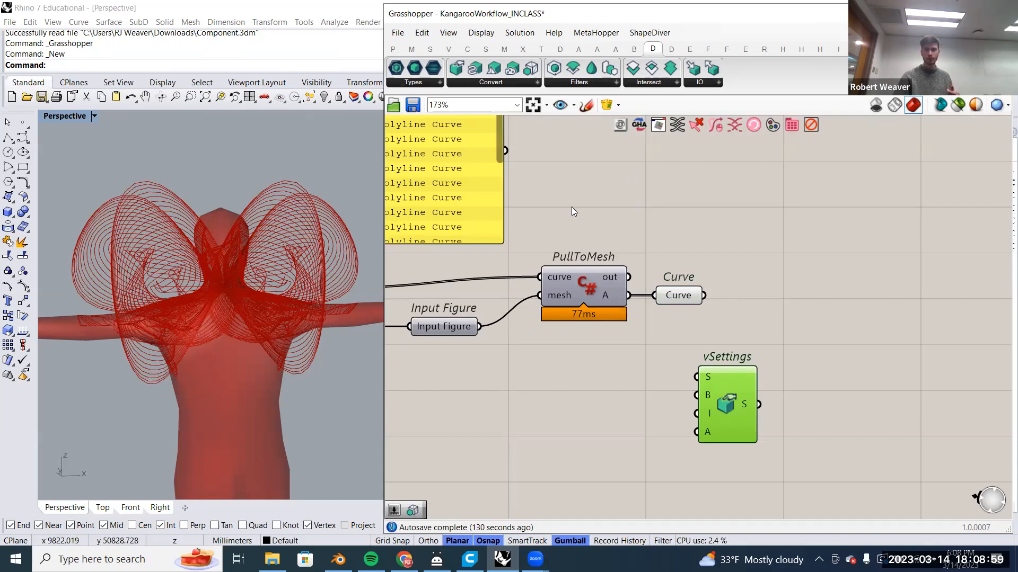
Add a Curve To Volume (vCurve) component and place it beyond the Curve parameter, above vSettings.
key(ctrl+v)
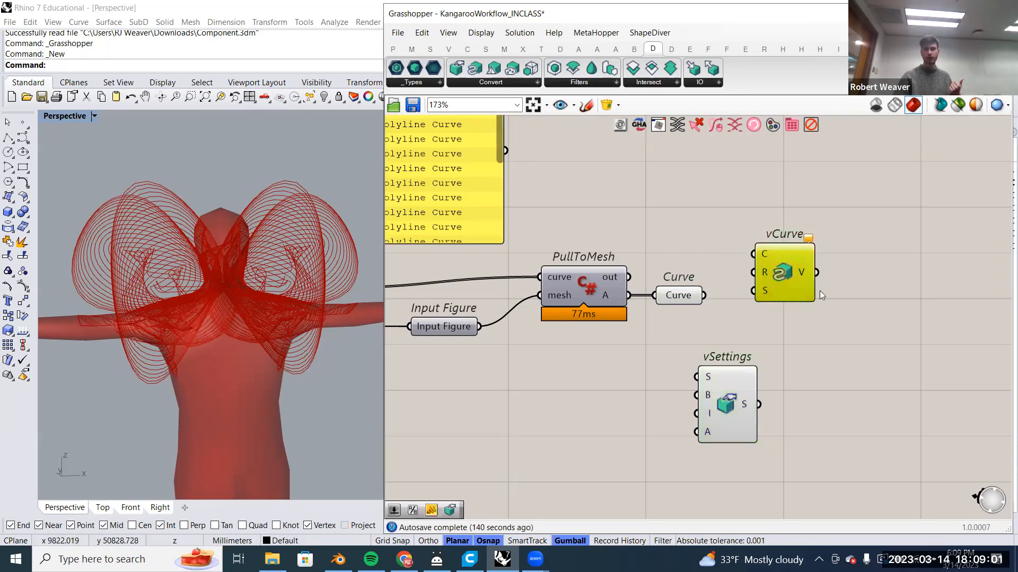
drag(785, 271, 831, 305)
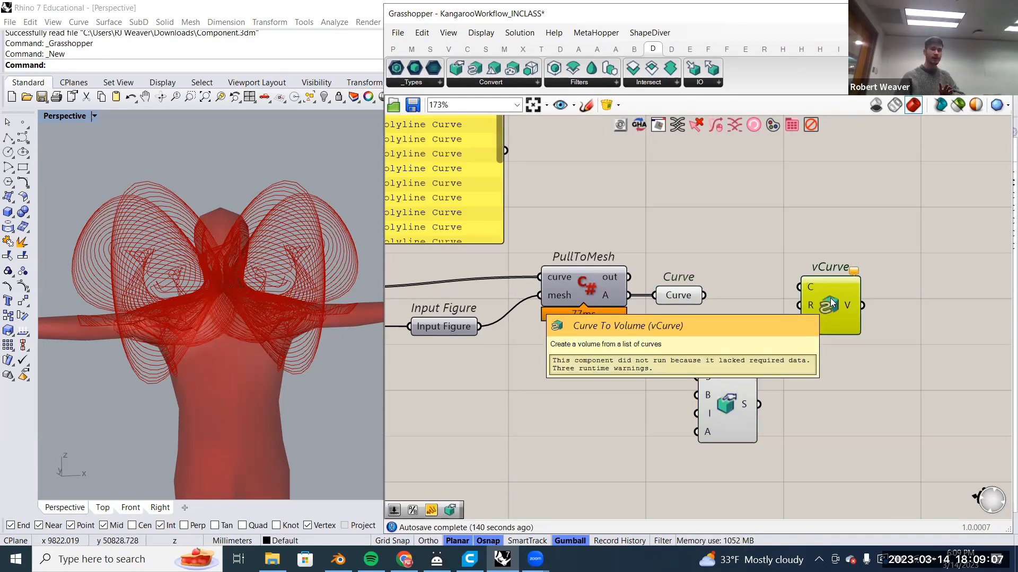
right_drag(831, 305, 986, 305)
scroll(508, 303, down, 1)
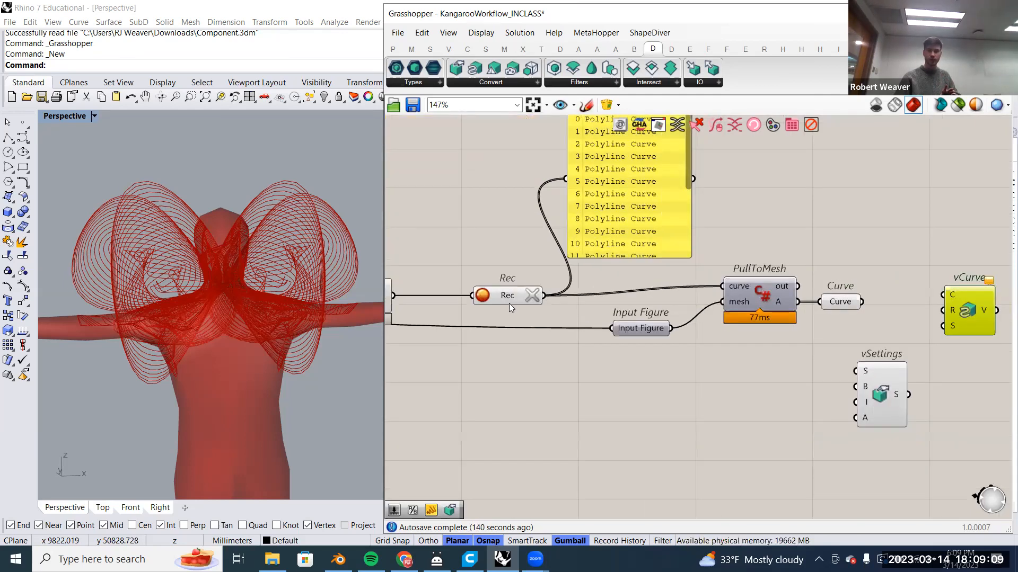
Compare the recorded curves from Rec with the pulled curves from the Curve parameter by highlighting each in the viewport.
click(504, 297)
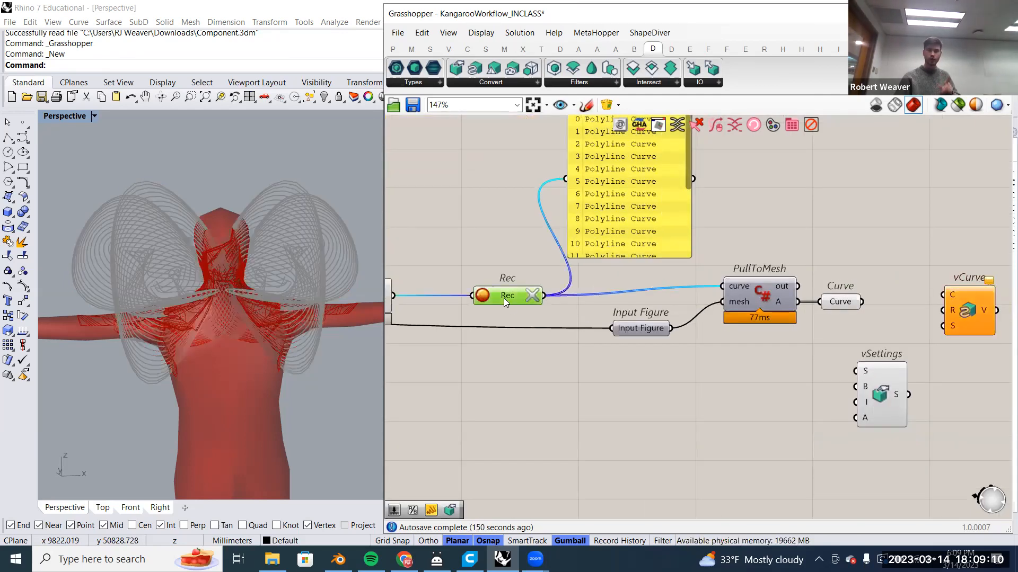
click(848, 306)
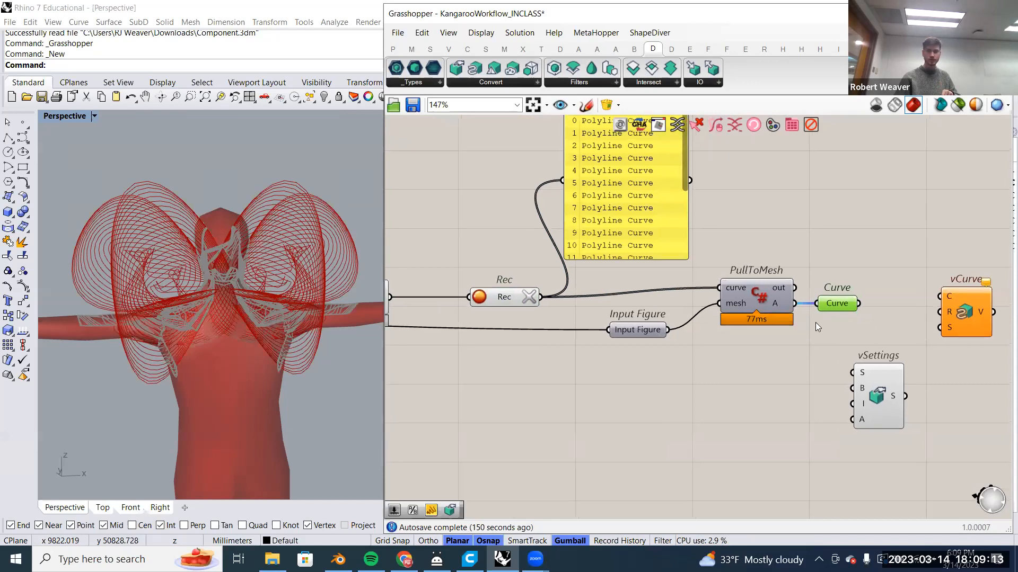
right_drag(815, 322, 770, 321)
right_drag(850, 310, 819, 312)
click(884, 316)
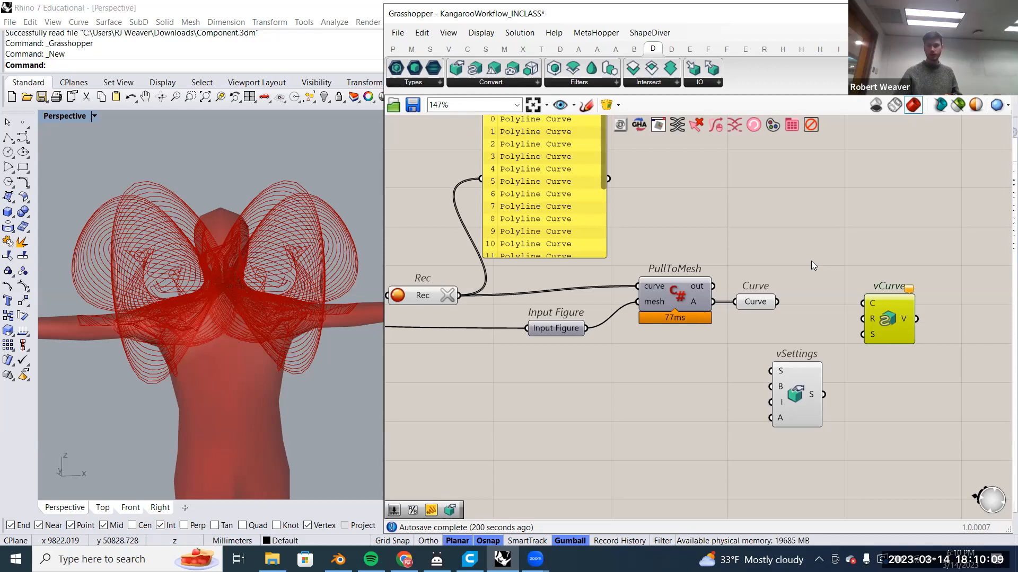
click(755, 302)
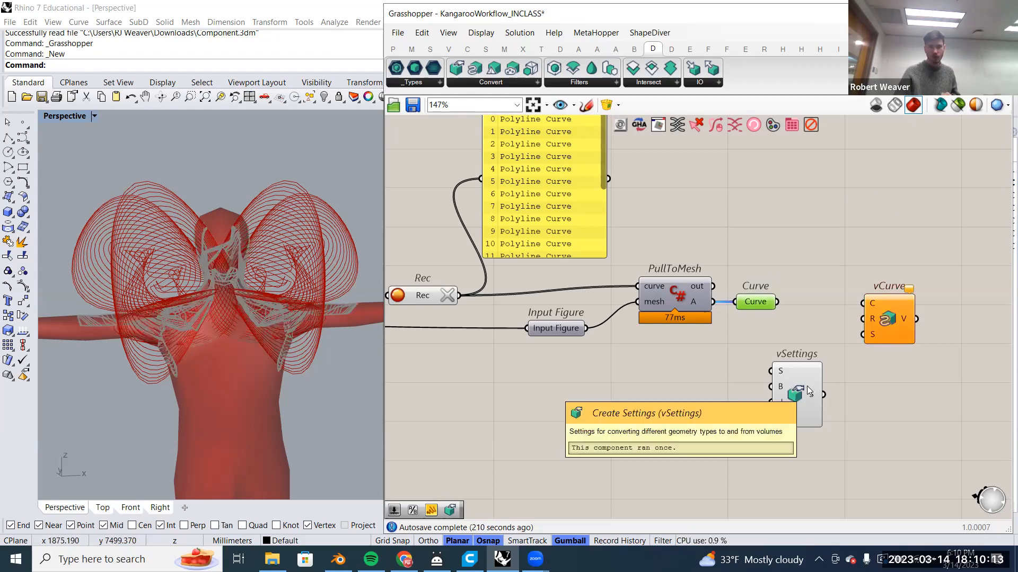
Move vSettings slightly lower, and shift PullToMesh and its Curve parameter down level with Input Figure.
drag(809, 391, 778, 387)
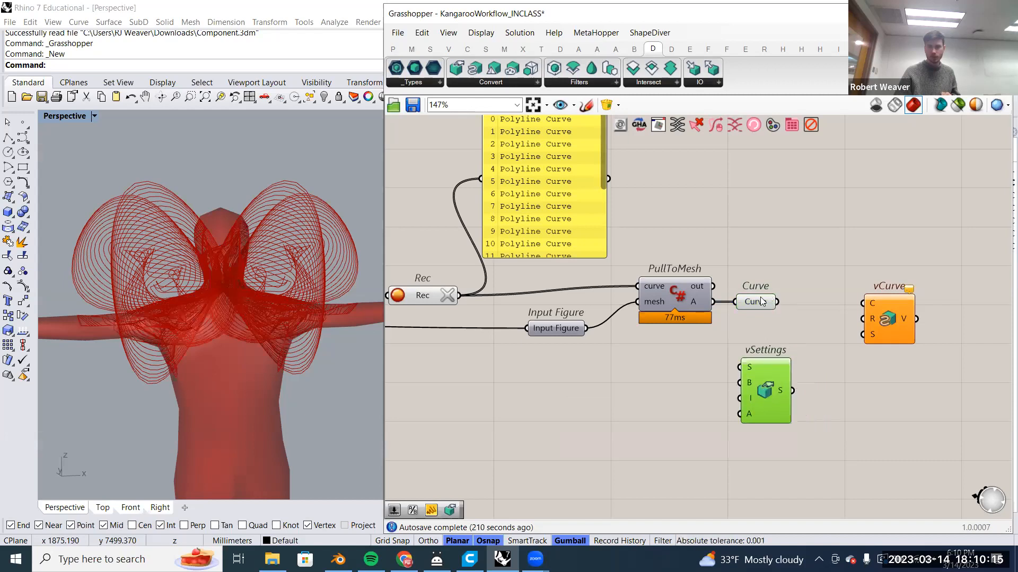
key(ctrl+z)
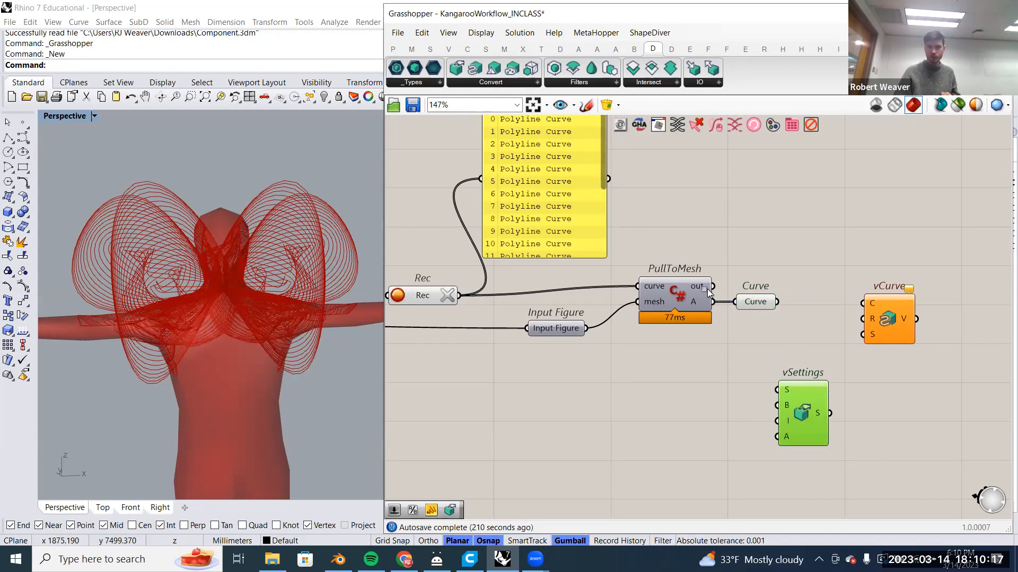
key(ctrl+z)
key(ctrl+z)
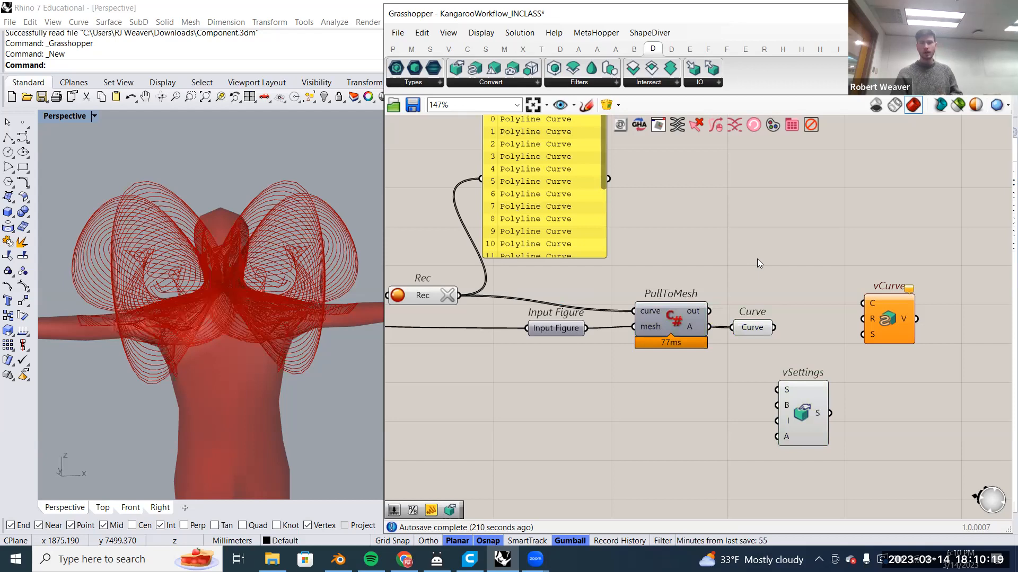
Move Rec closer to PullToMesh and shift vCurve slightly farther from the Curve parameter.
drag(423, 297, 477, 297)
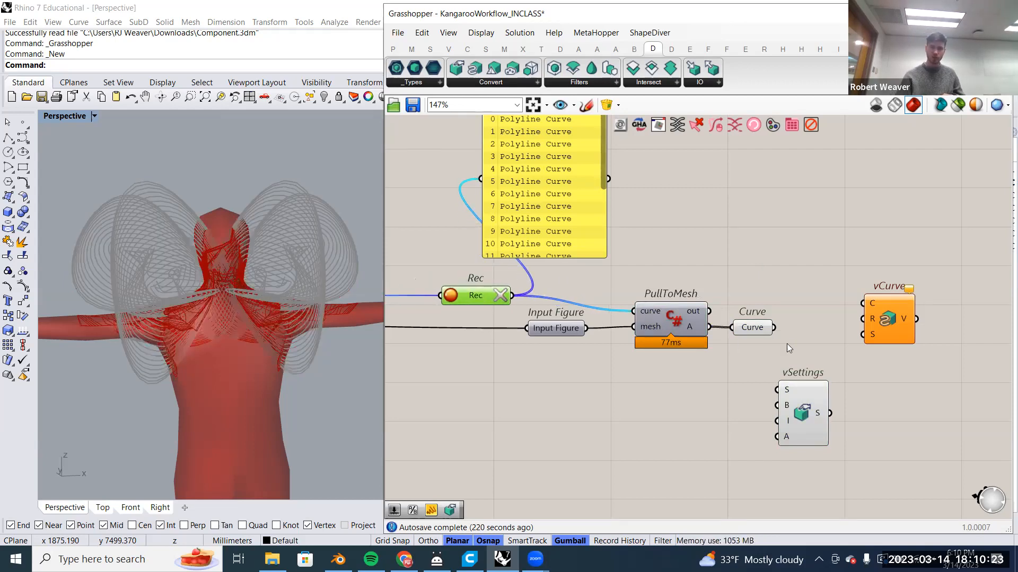
click(754, 330)
drag(890, 318, 913, 321)
Add a Merge component before vCurve and feed Rec into its D1 input and the pulled Curve into D2.
double_click(750, 234)
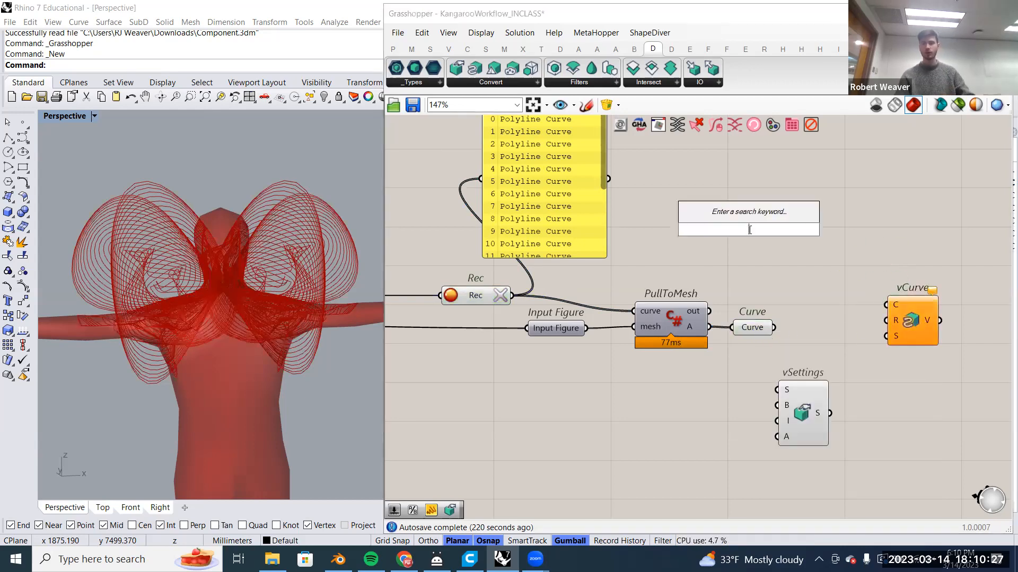
text(merge)
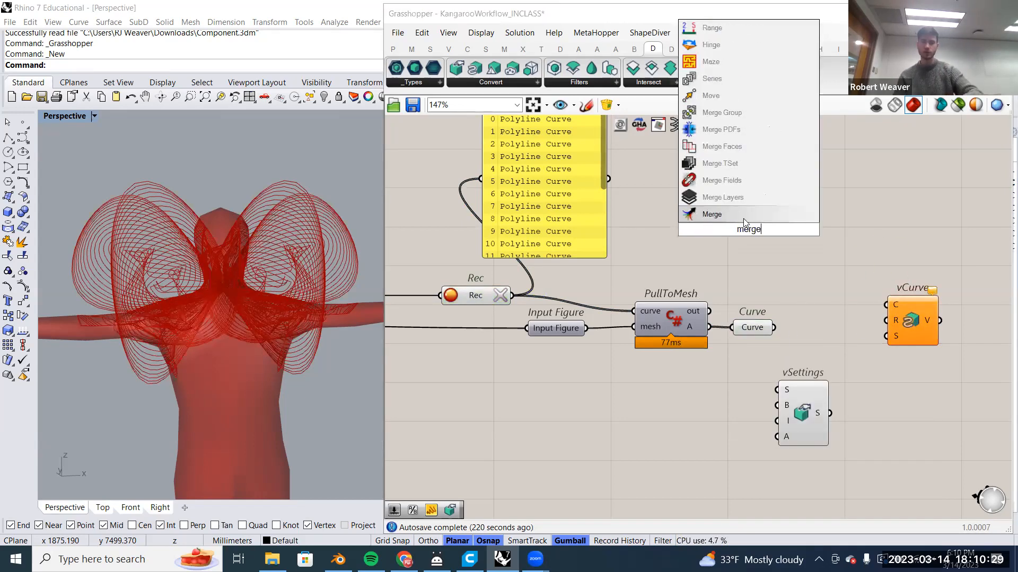
key(Return)
drag(747, 234, 820, 304)
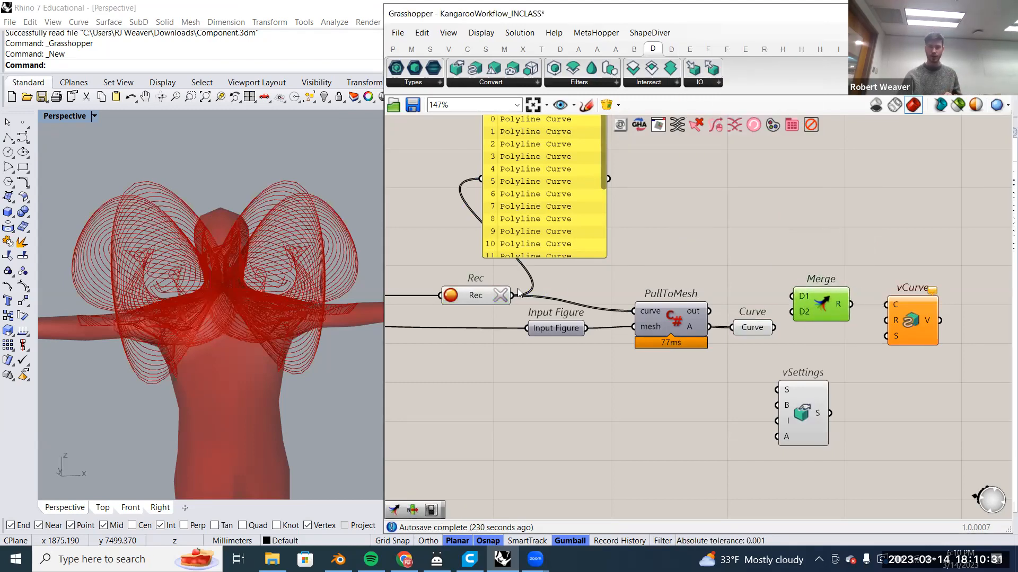
drag(512, 295, 816, 248)
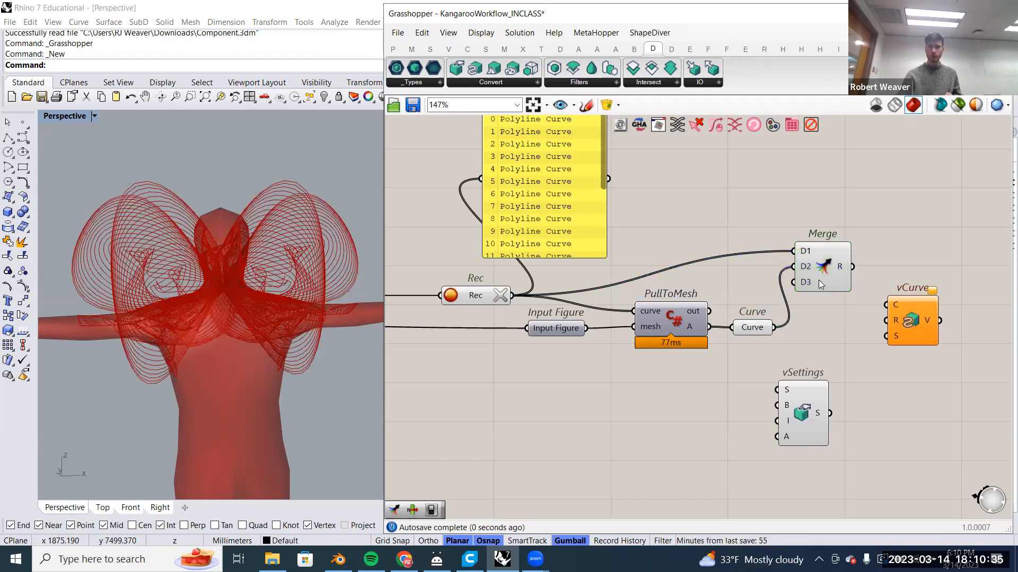
Remove Merge's unused D3 input and connect the Merge result to vCurve's C input.
scroll(814, 280, up, 3)
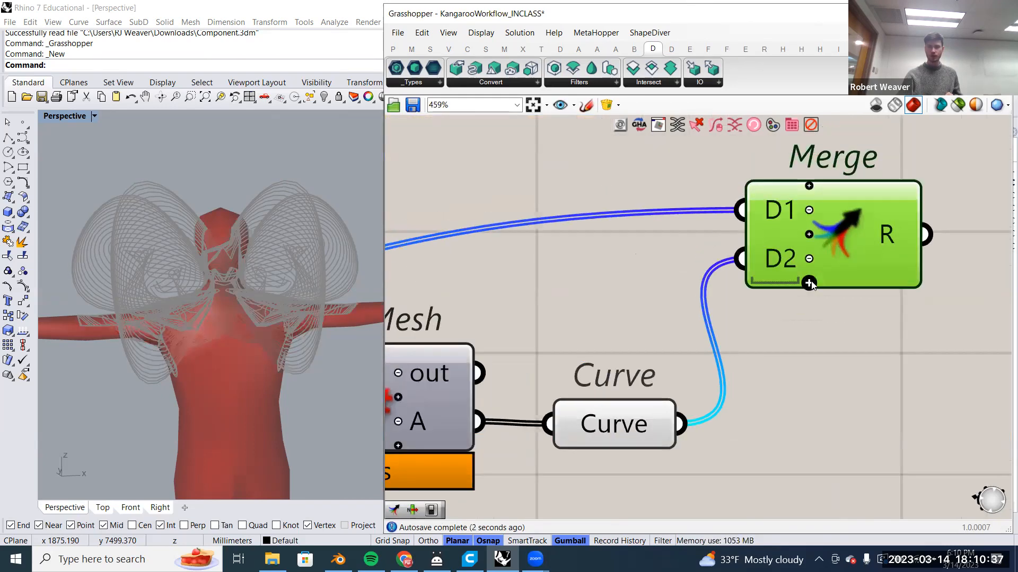
scroll(827, 265, down, 4)
drag(843, 265, 909, 302)
mouse_move(850, 265)
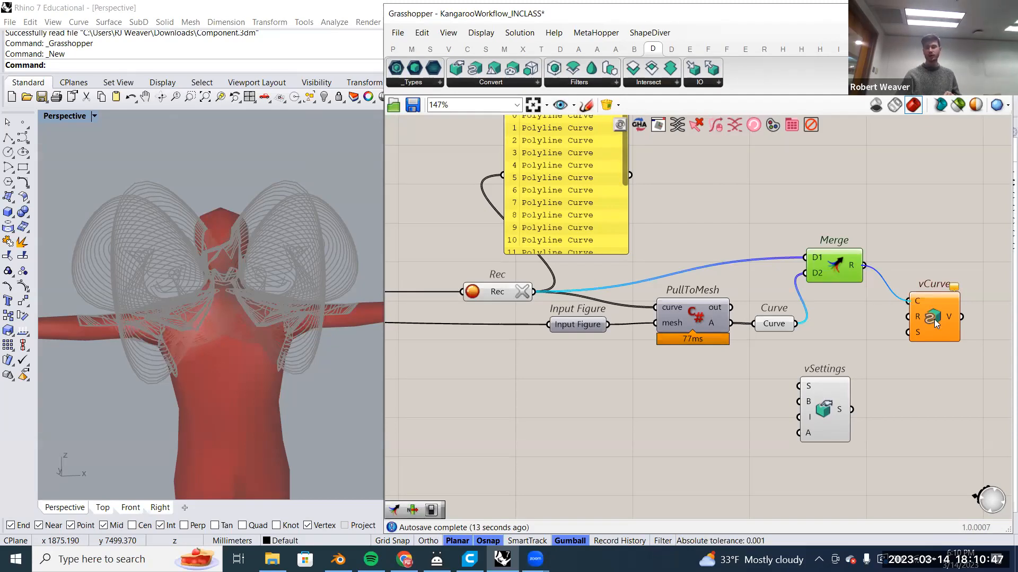
Move vCurve farther from Merge and place vSettings just below it, leaving room for input components.
drag(936, 322, 953, 324)
right_drag(915, 318, 876, 315)
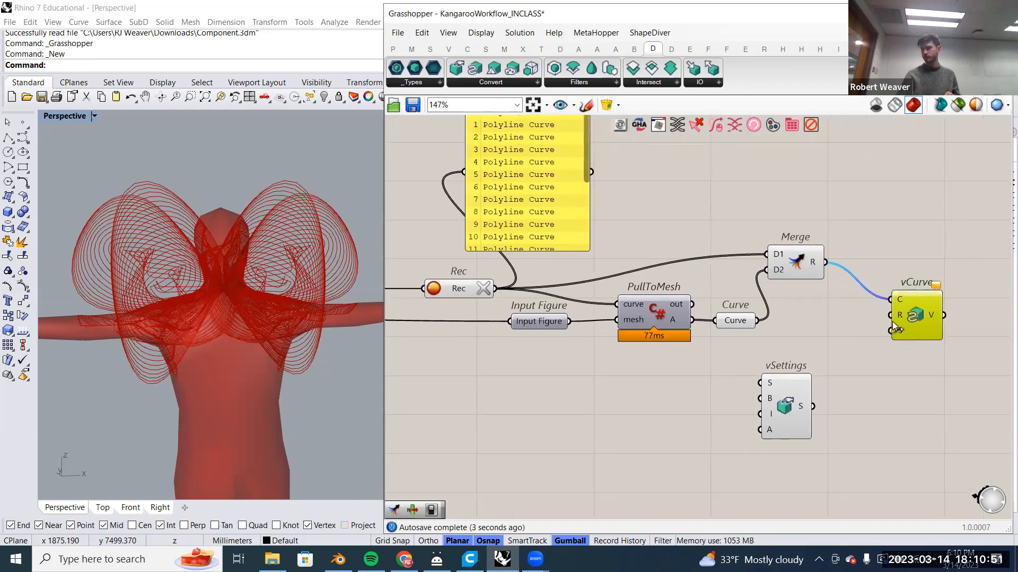
drag(787, 404, 856, 404)
drag(918, 314, 929, 316)
drag(858, 404, 830, 378)
click(797, 403)
click(794, 392)
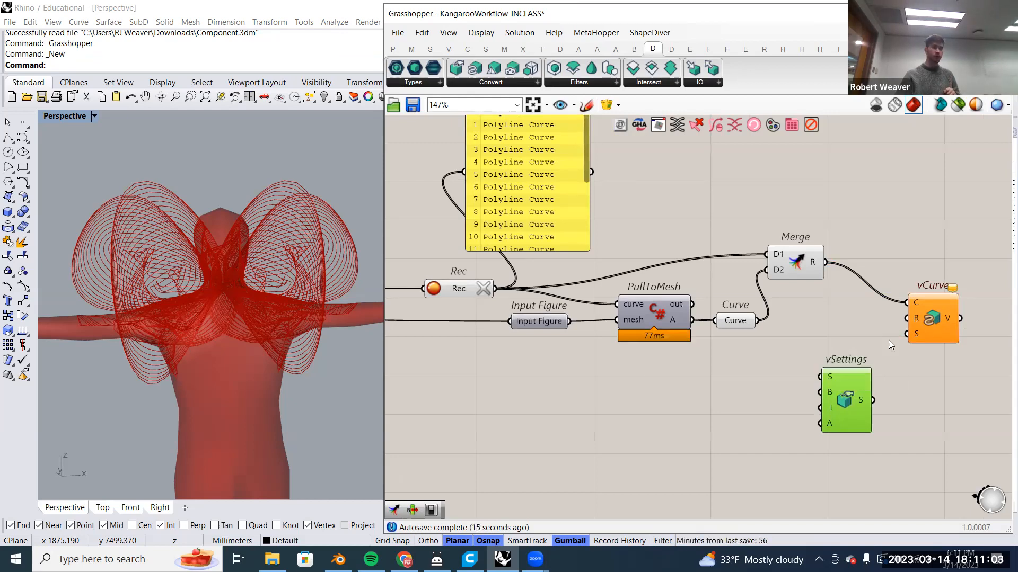
drag(848, 397, 863, 405)
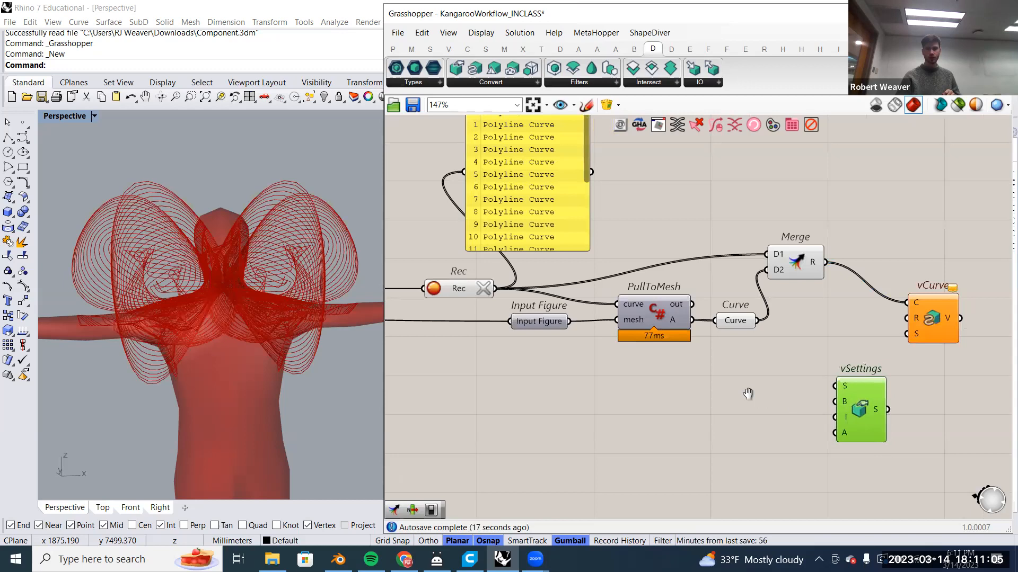
right_drag(748, 393, 732, 372)
drag(844, 371, 869, 372)
right_drag(869, 372, 792, 378)
drag(857, 407, 768, 281)
drag(839, 305, 908, 304)
click(805, 339)
Add a Division (A/B) component and place it between Merge and vSettings.
double_click(732, 343)
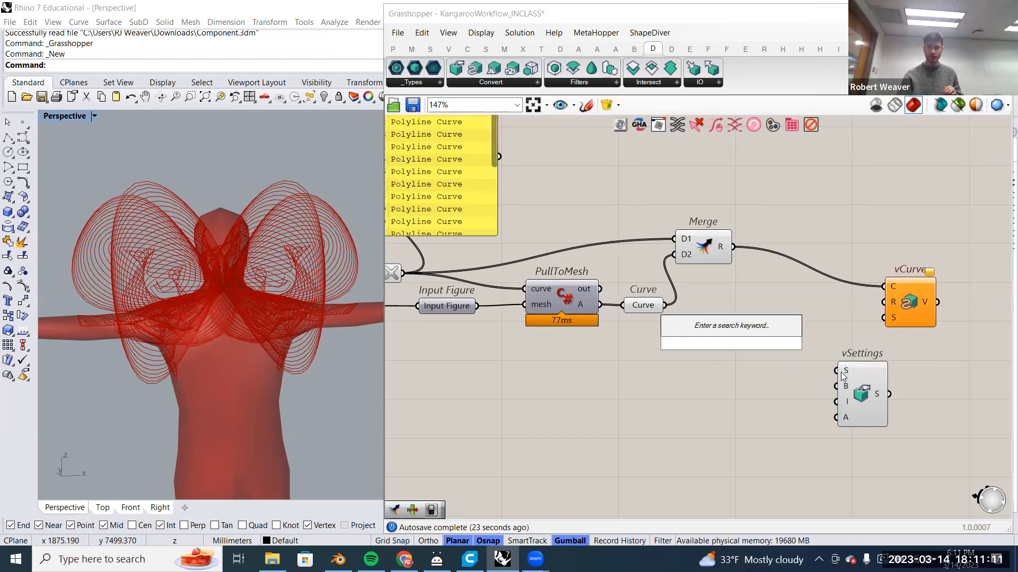
mouse_move(847, 375)
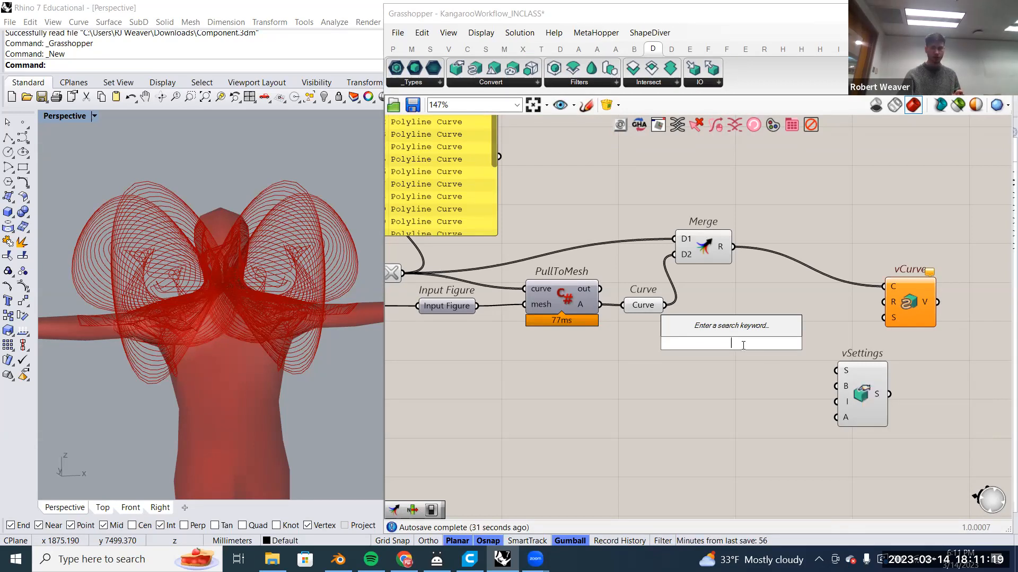
text(/)
key(Return)
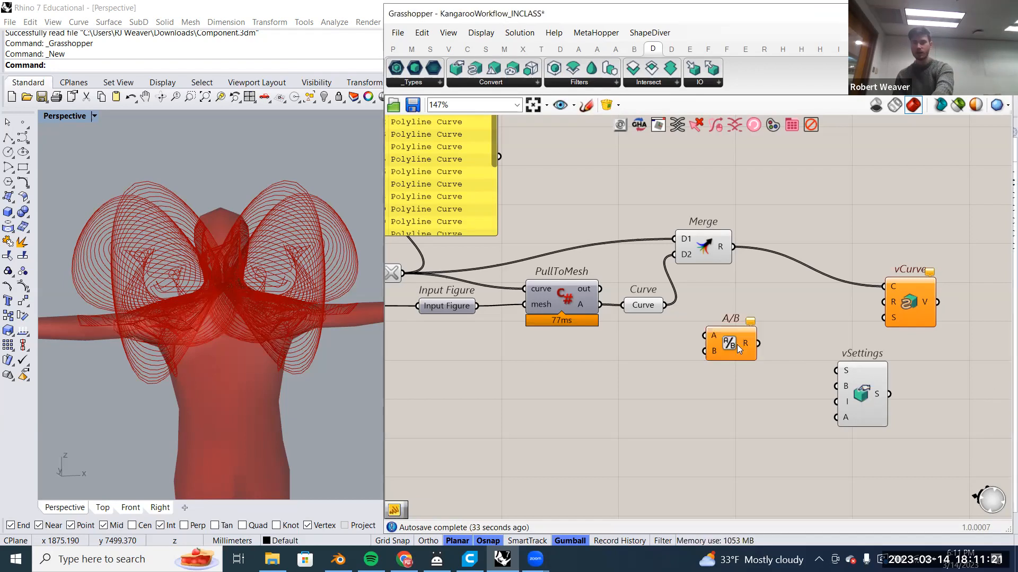
drag(738, 349, 781, 347)
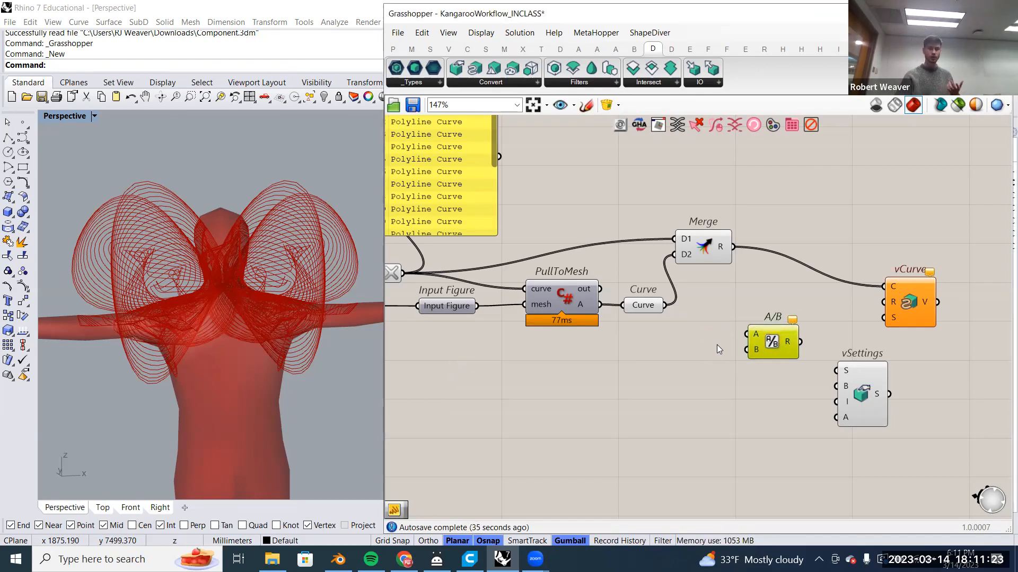
double_click(689, 350)
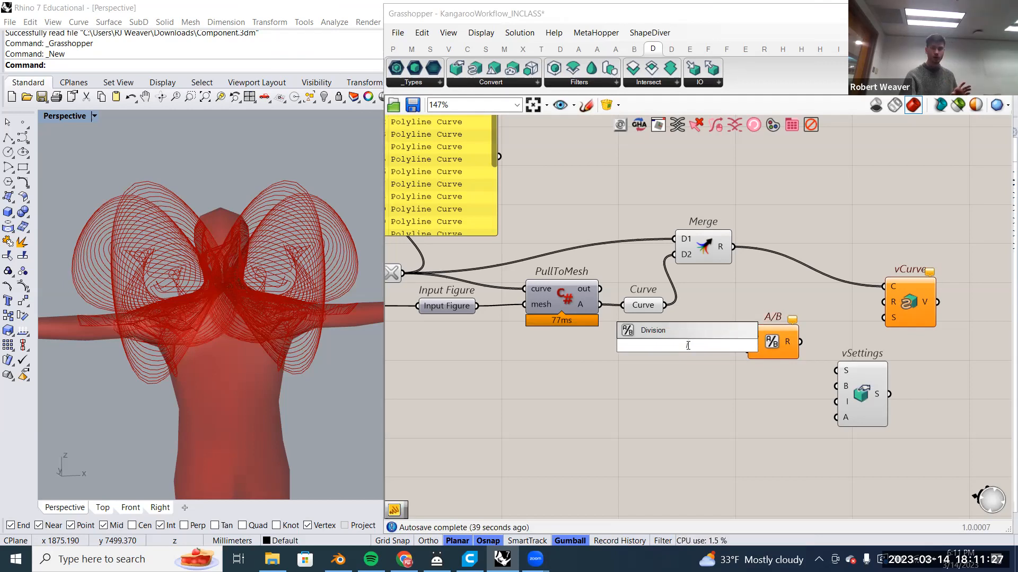
click(743, 376)
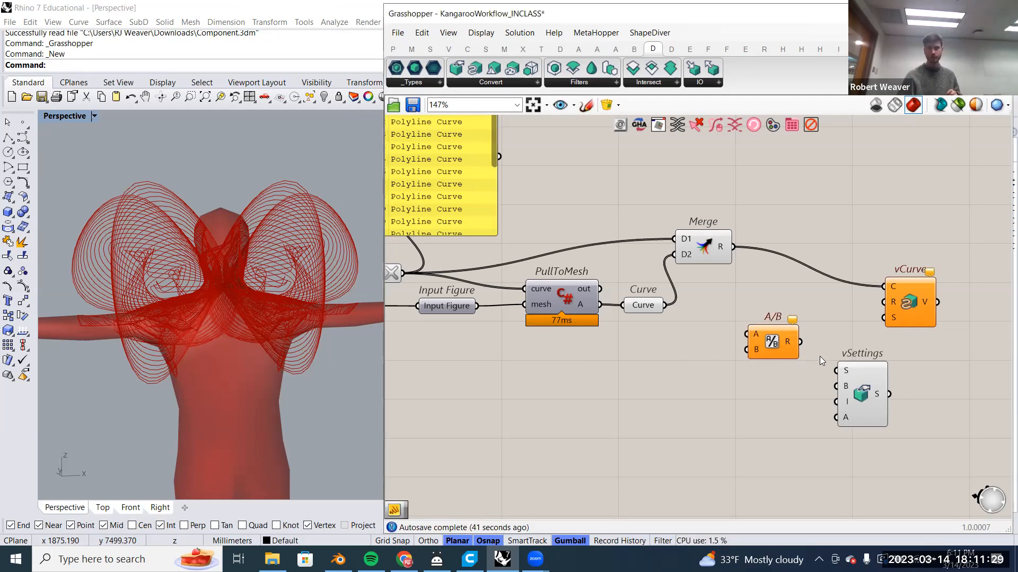
drag(777, 360, 779, 362)
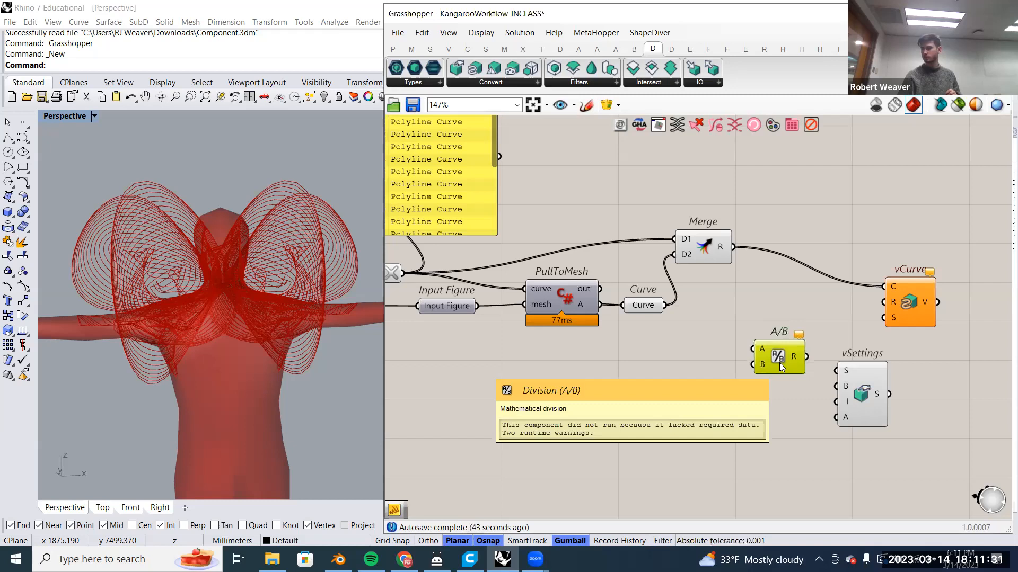
right_drag(732, 363, 673, 372)
double_click(673, 372)
text(/)
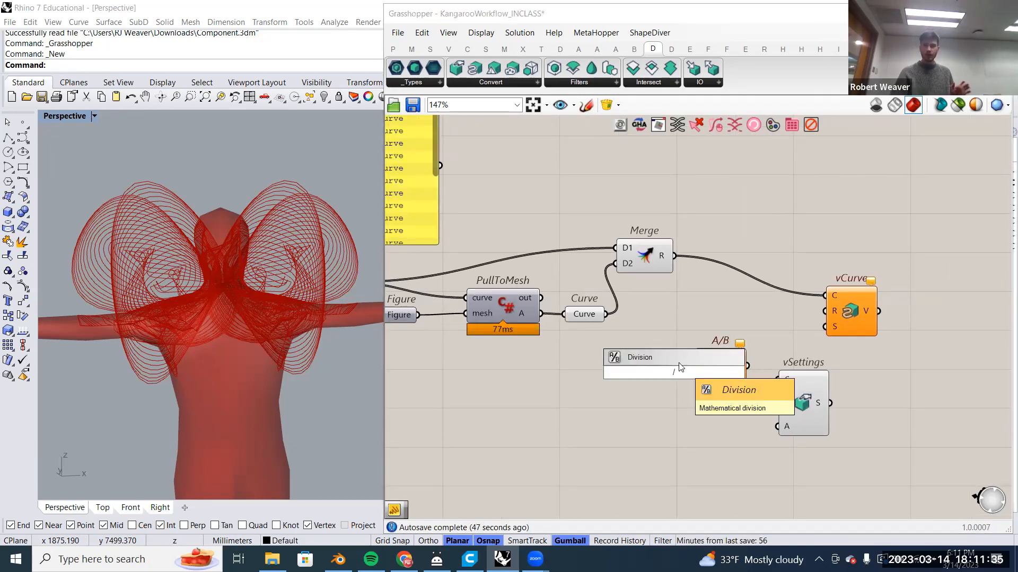
right_drag(675, 403, 683, 401)
double_click(621, 375)
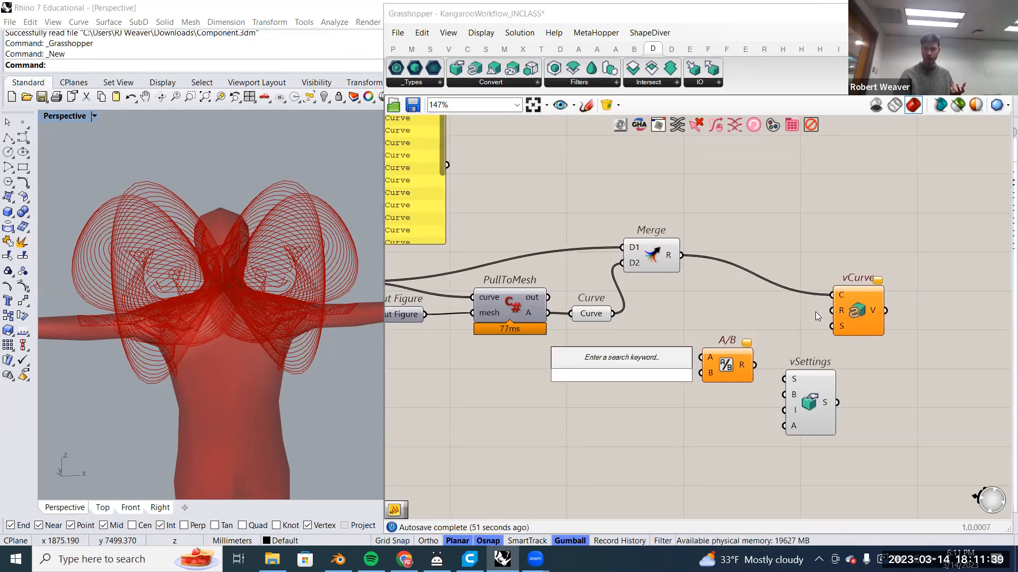
mouse_move(841, 310)
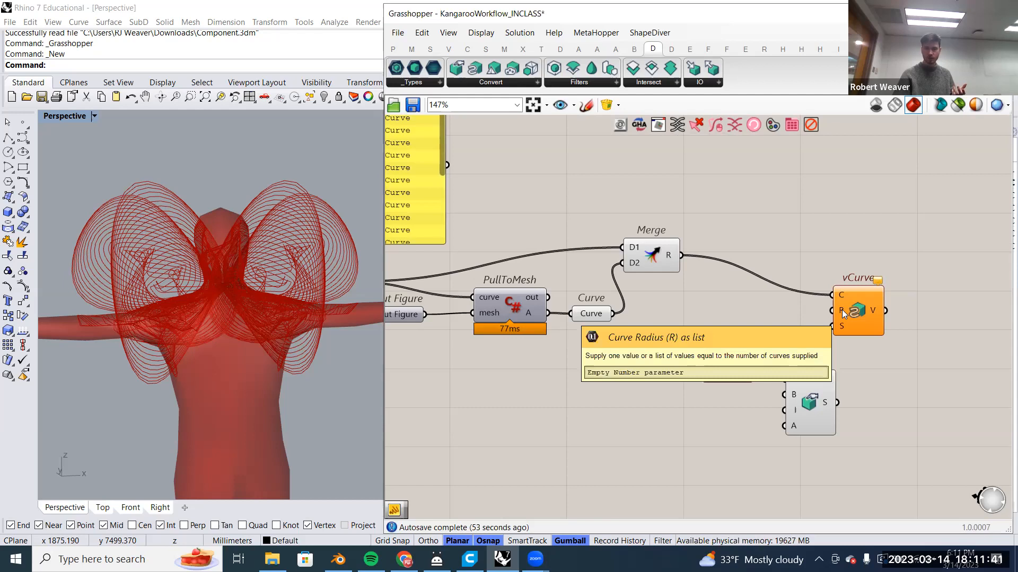
mouse_move(796, 381)
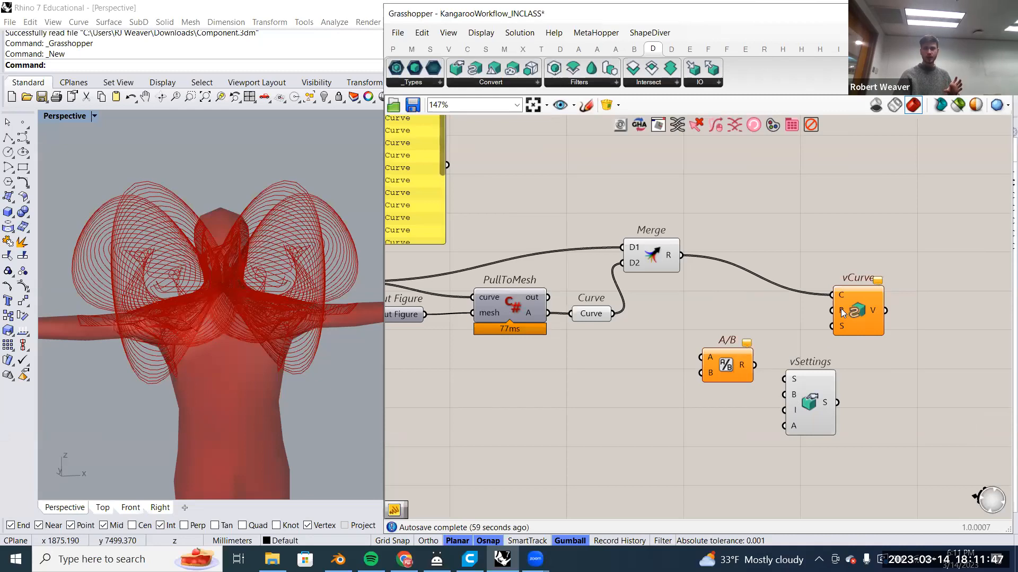
Move the Division component above vSettings and place a new number slider ranging from 0.1 to 5 beside it.
mouse_move(817, 390)
mouse_down()
mouse_move(812, 400)
mouse_move(805, 391)
mouse_up()
drag(714, 365, 754, 325)
click(643, 357)
double_click(644, 357)
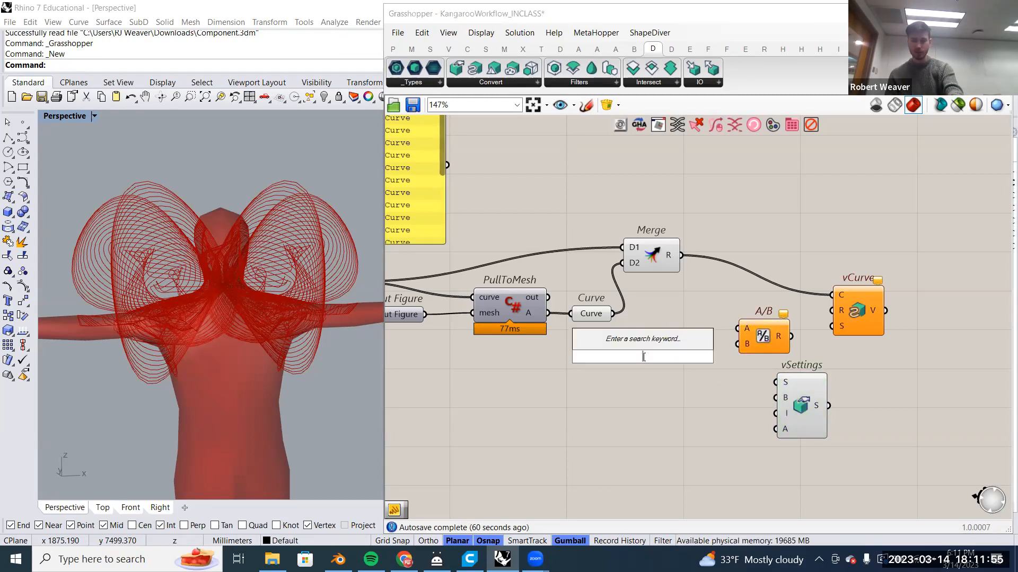
text(.1..5)
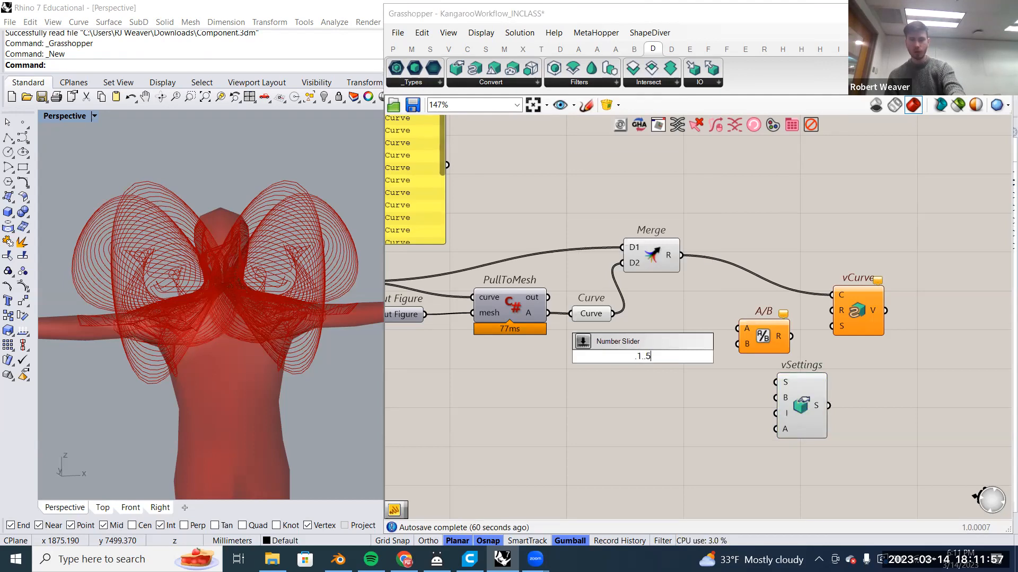
key(Return)
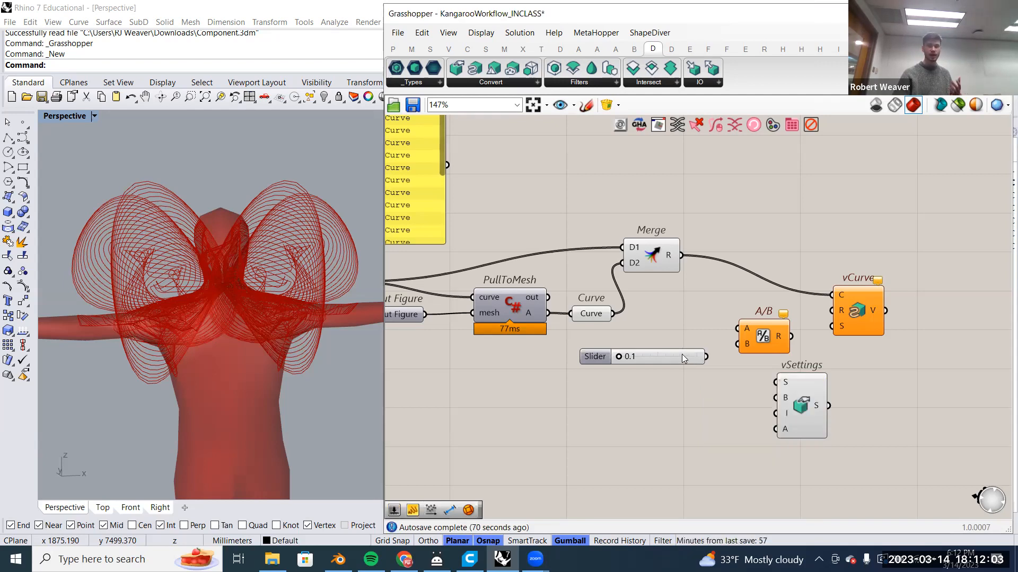
drag(683, 358, 695, 336)
Connect the 0.1 slider to both Division's A input and vCurve's R input, and tidy their positions.
click(748, 342)
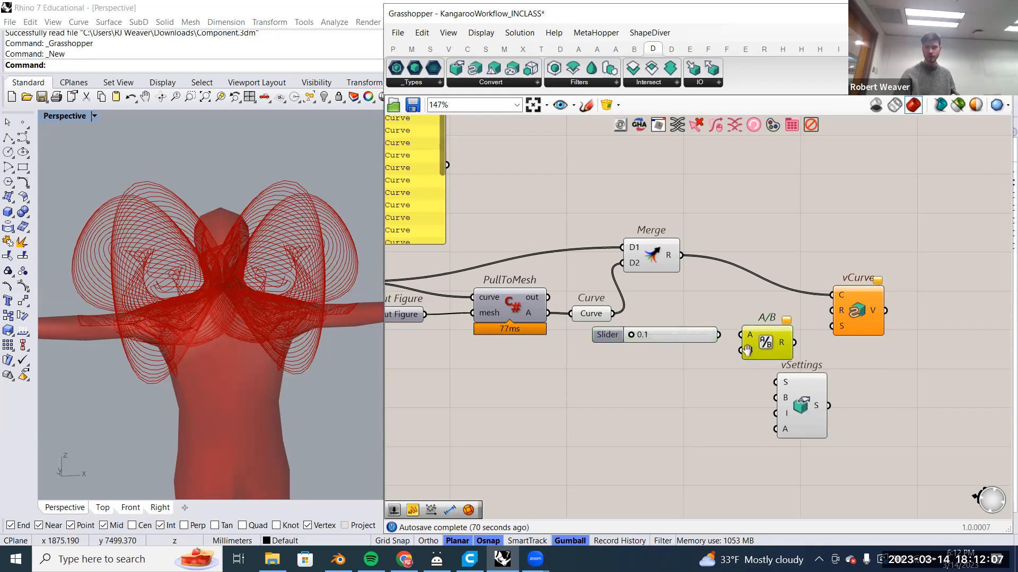
right_drag(748, 342, 721, 340)
click(800, 406)
drag(699, 336, 738, 362)
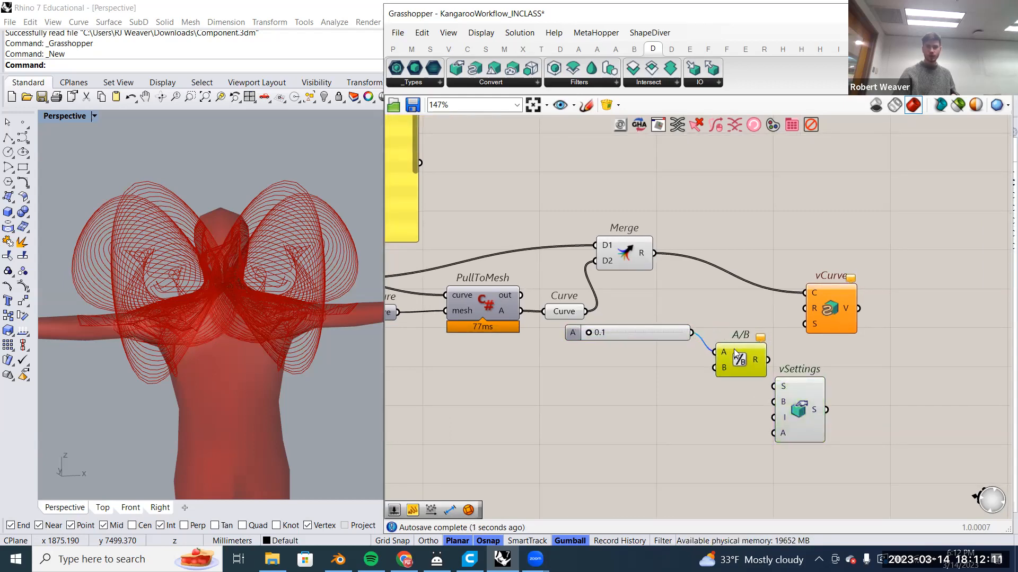
drag(692, 332, 810, 313)
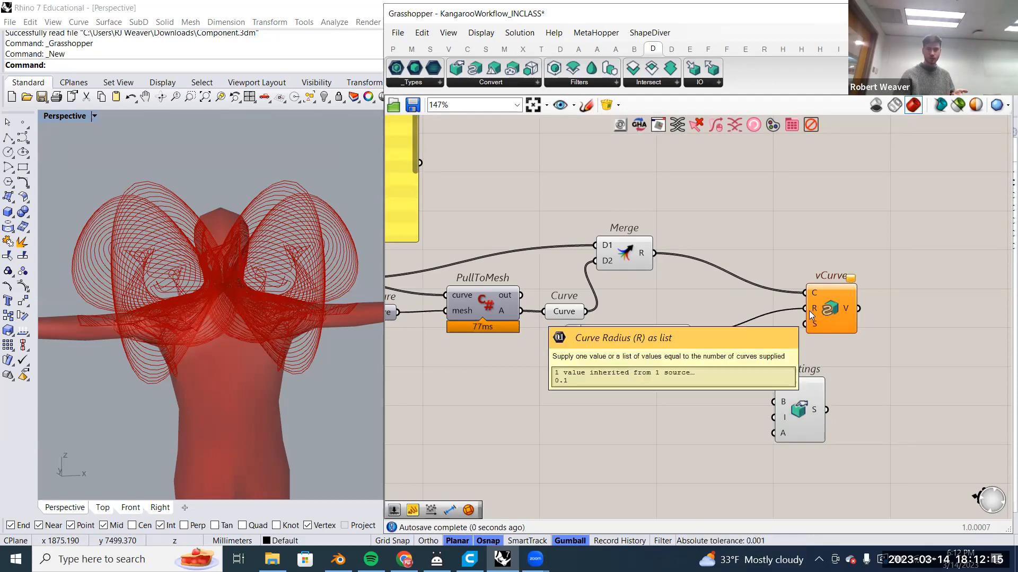
drag(642, 330, 639, 337)
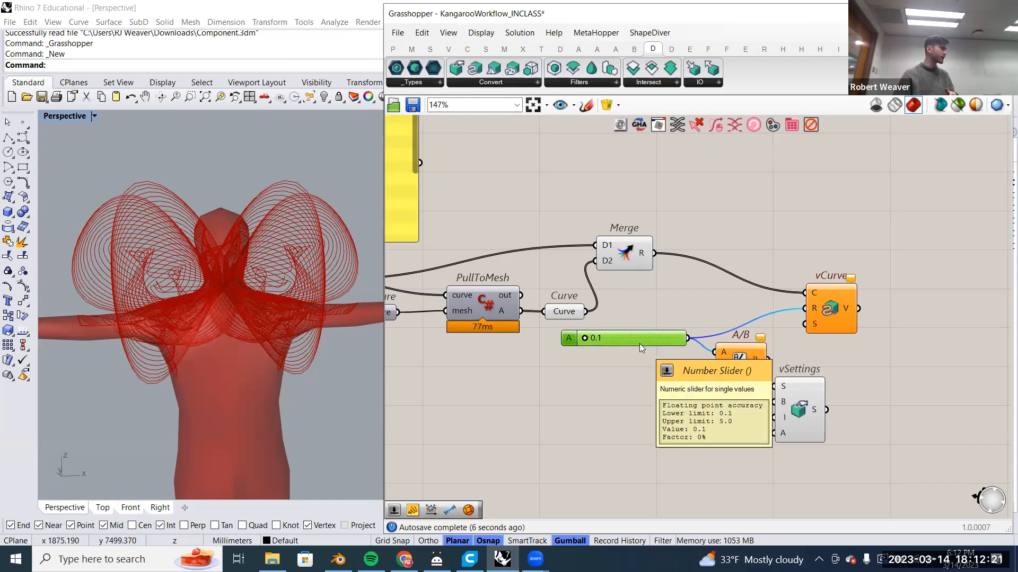
right_drag(639, 345, 634, 327)
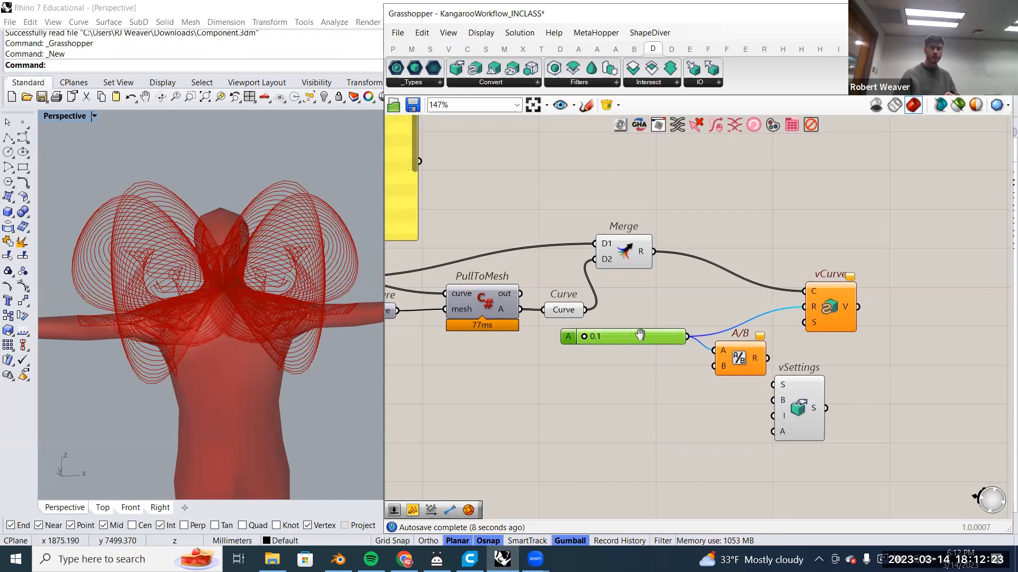
Add a number slider set to 3.4 below the radius slider and connect it to Division's B input.
drag(727, 348, 723, 358)
click(643, 370)
double_click(642, 369)
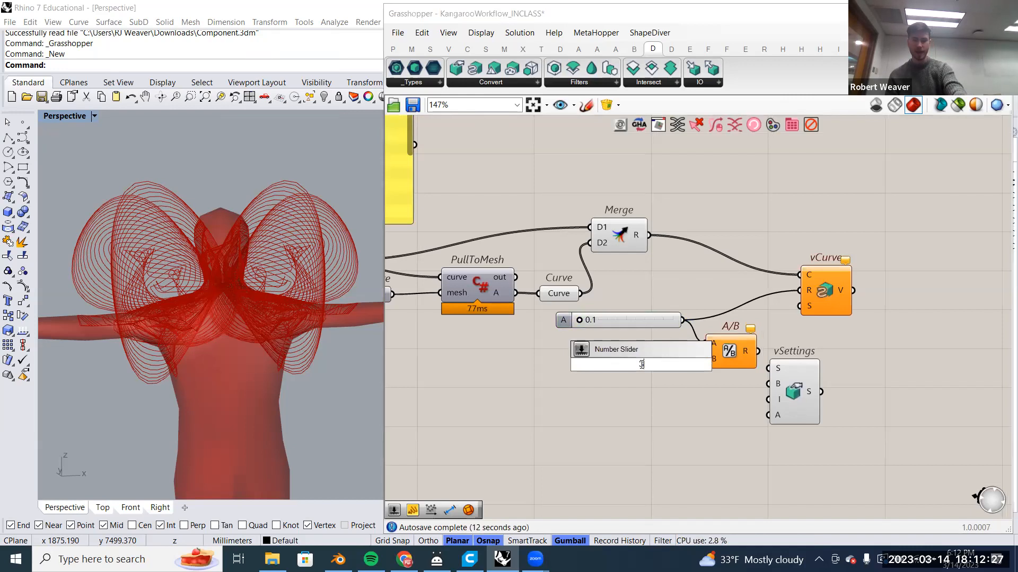
text(3.4)
key(Return)
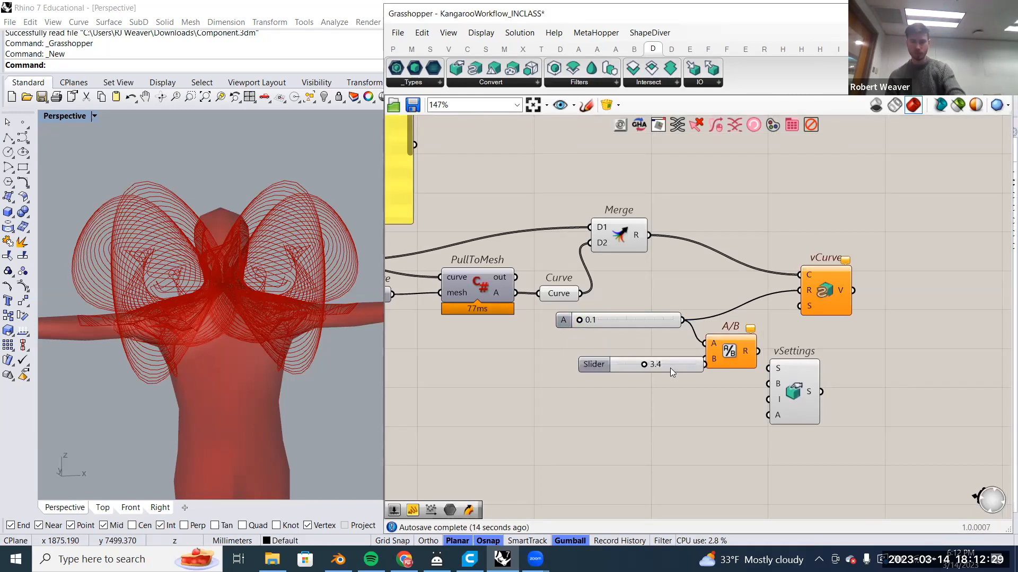
drag(683, 360, 705, 360)
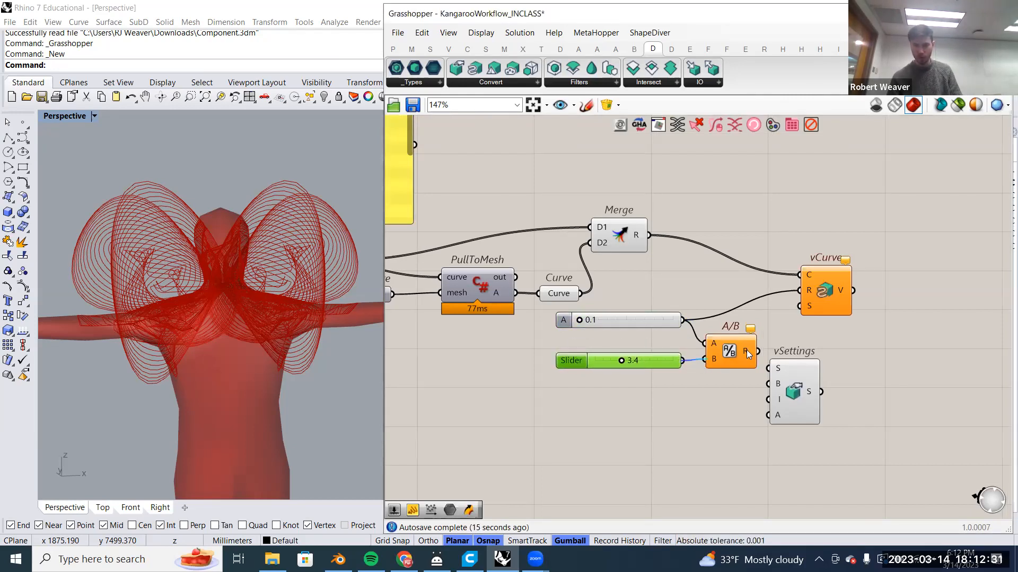
Add a Multiplication component below Division and connect a panel containing .34 to its B input.
double_click(661, 420)
text(multiplication)
key(Return)
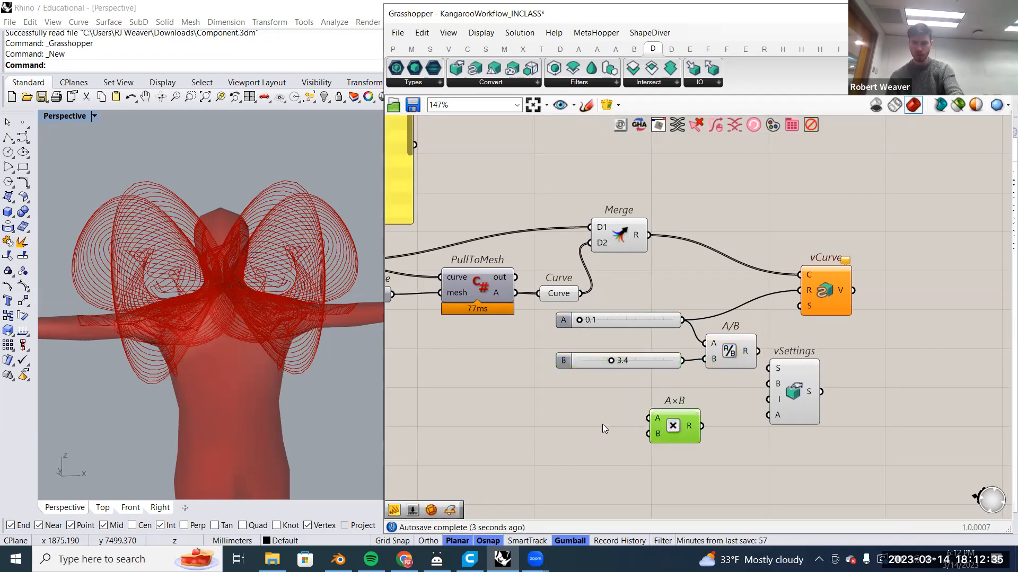
double_click(603, 424)
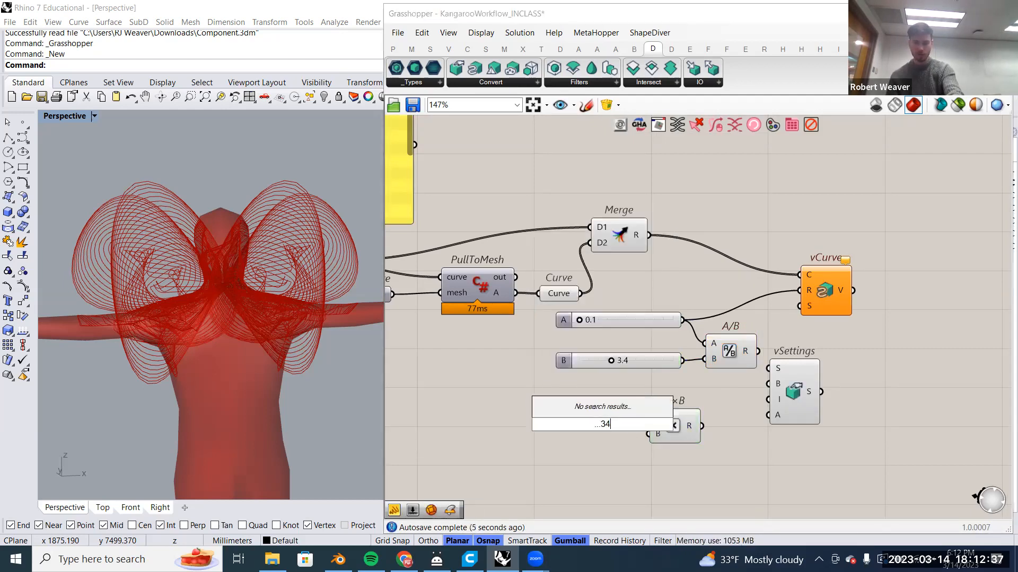
key(Escape)
double_click(608, 427)
text(.34)
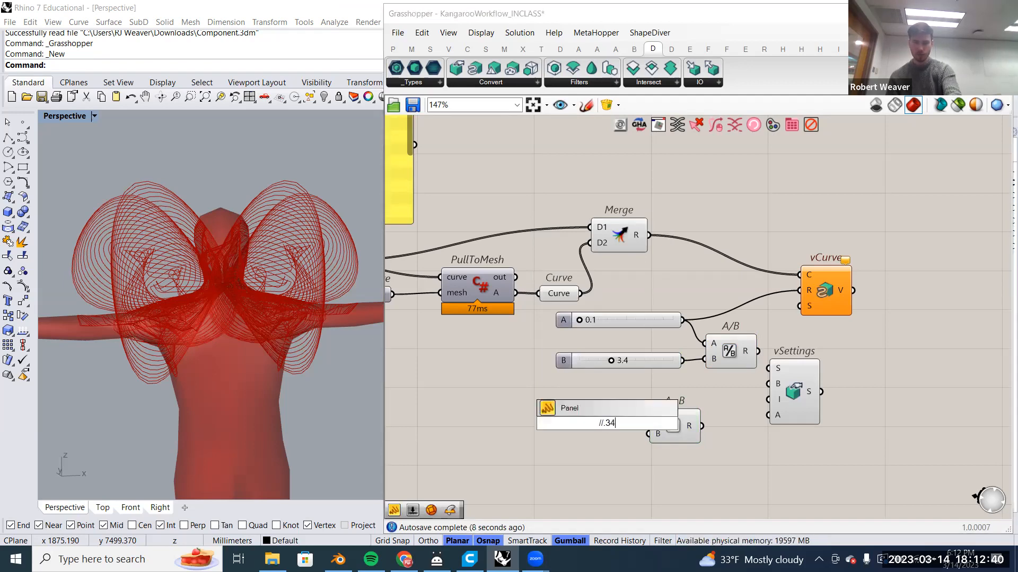
key(Return)
drag(625, 422, 647, 434)
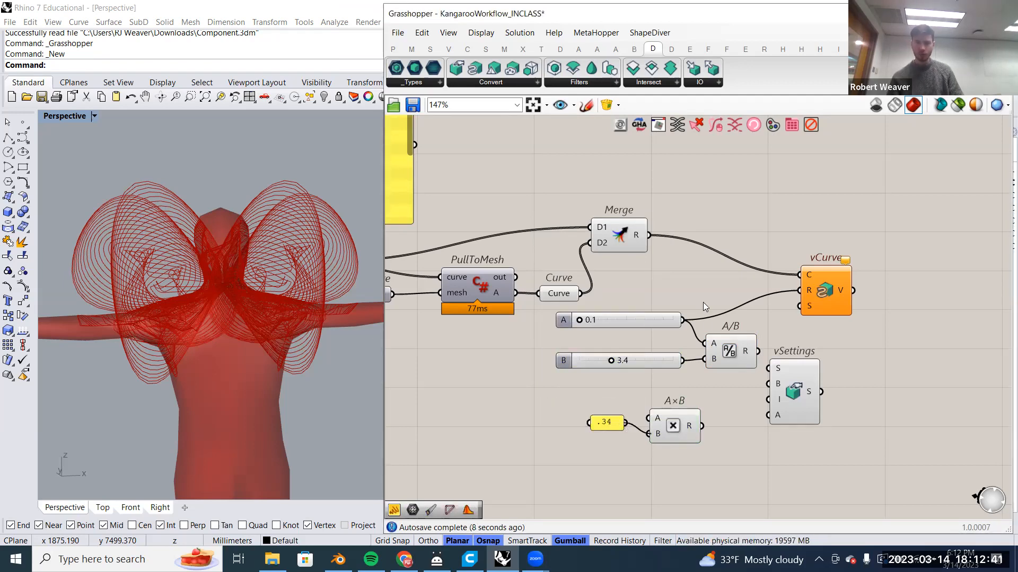
Connect the 0.1 radius slider to the Multiplication's A input and align the .34 panel with its B input.
drag(683, 320, 655, 418)
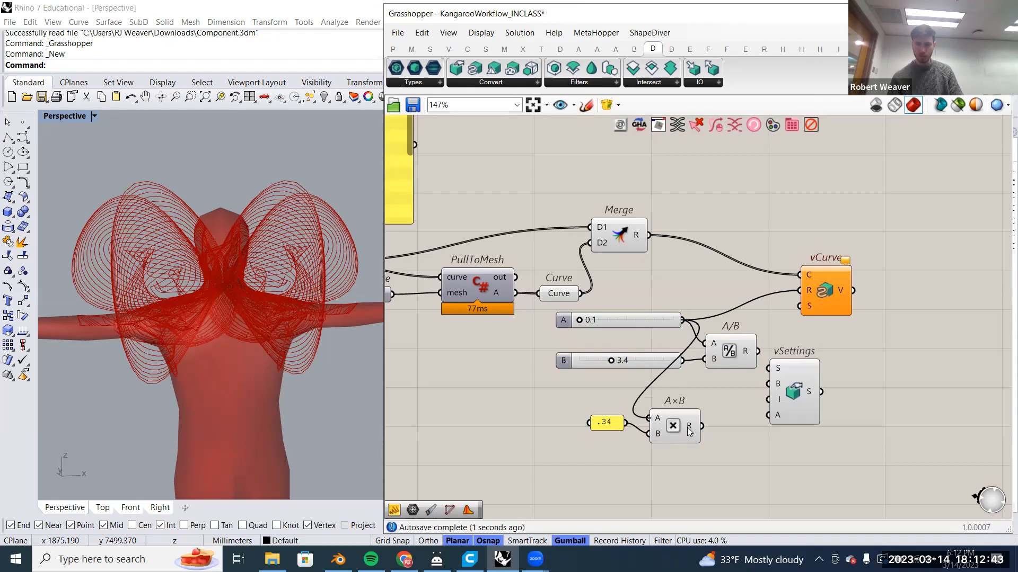
mouse_move(689, 431)
mouse_move(748, 354)
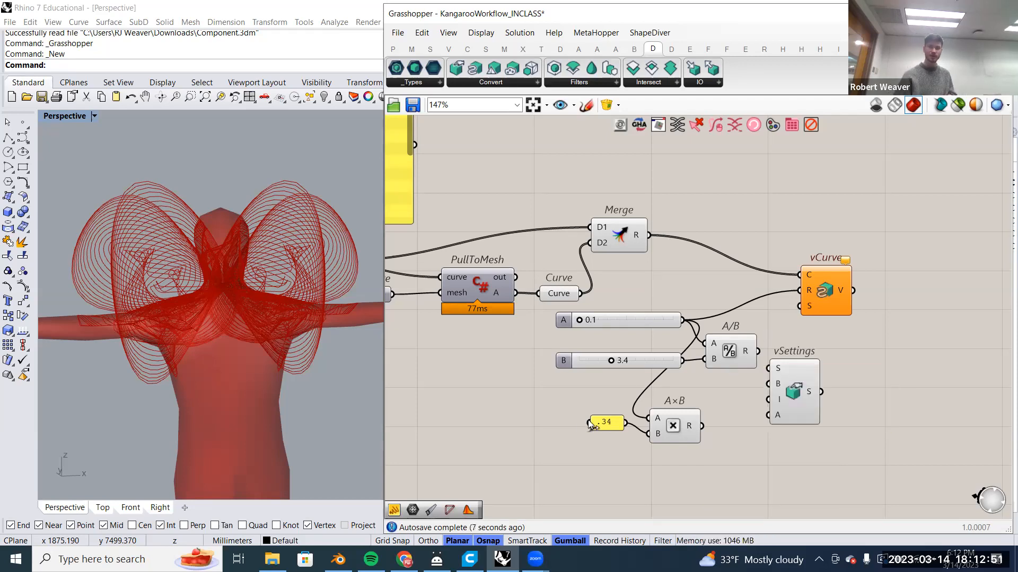
drag(607, 423, 614, 435)
Delete the Division component with its 3.4 slider and move the Multiplication and .34 panel up beneath the radius slider.
drag(732, 380, 665, 355)
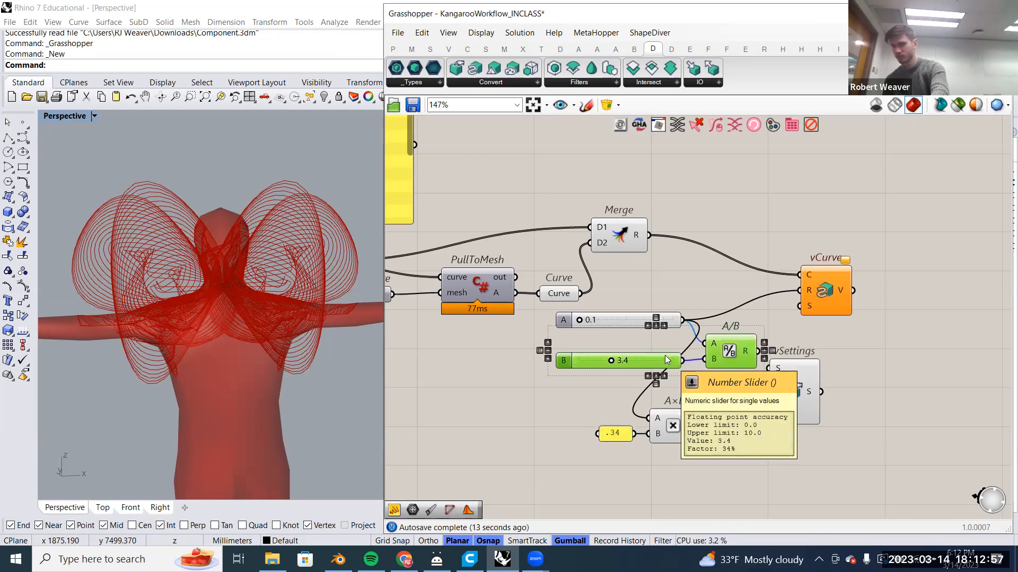
key(Delete)
drag(699, 478, 614, 398)
drag(672, 428, 717, 354)
click(724, 418)
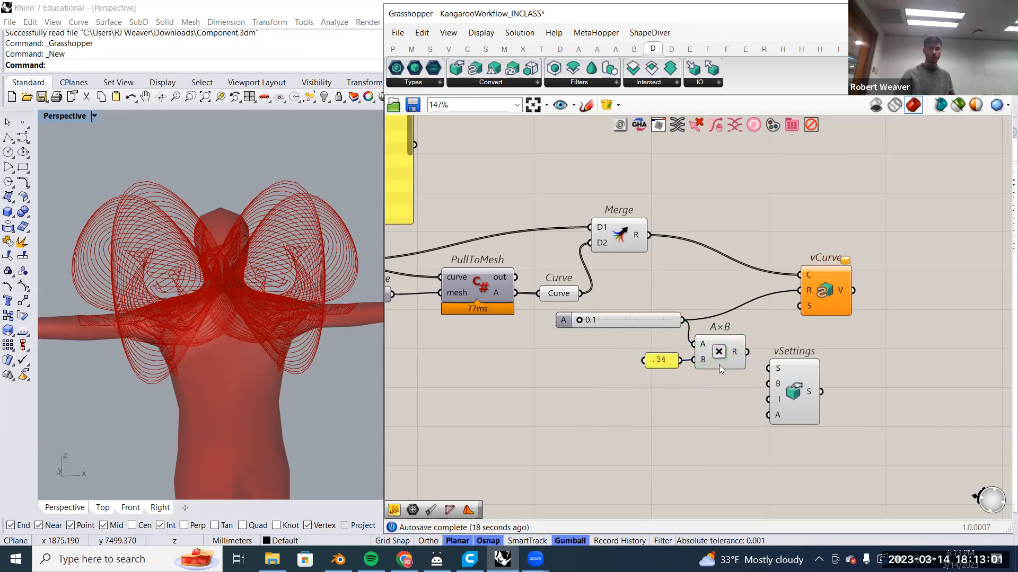
Raise the radius slider to 5.0.
scroll(715, 364, up, 1)
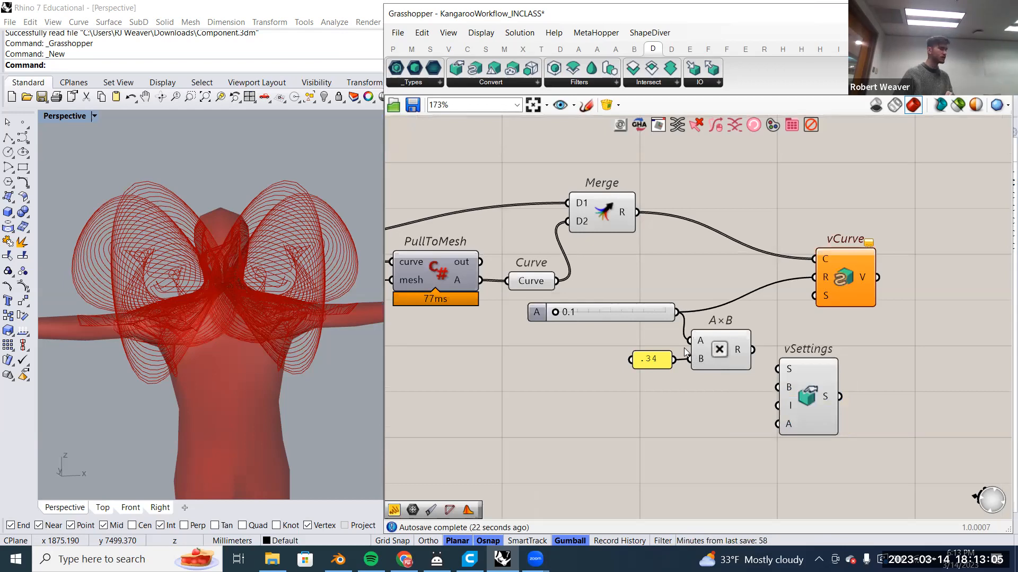
right_drag(821, 398, 780, 401)
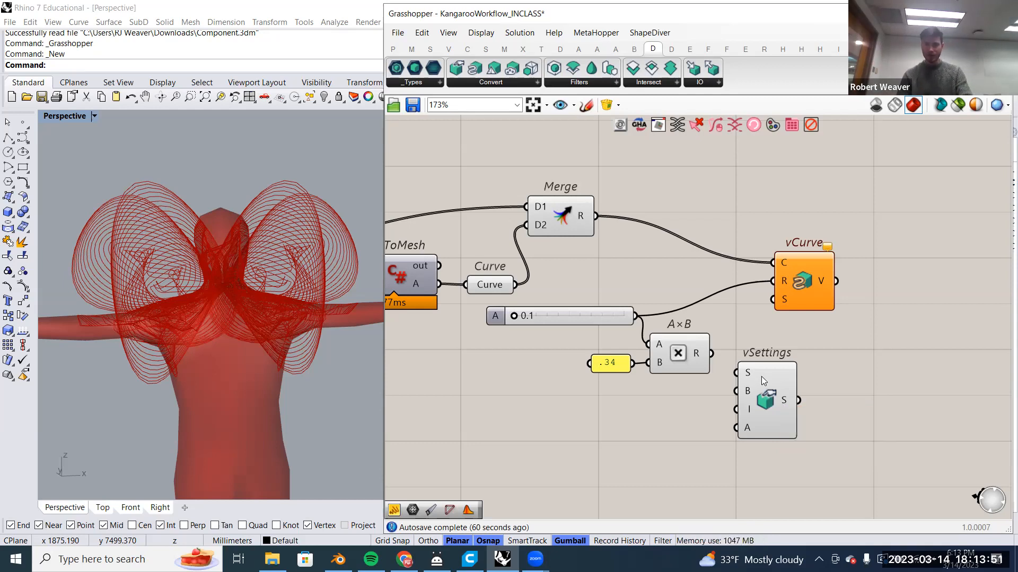
right_drag(764, 391, 752, 388)
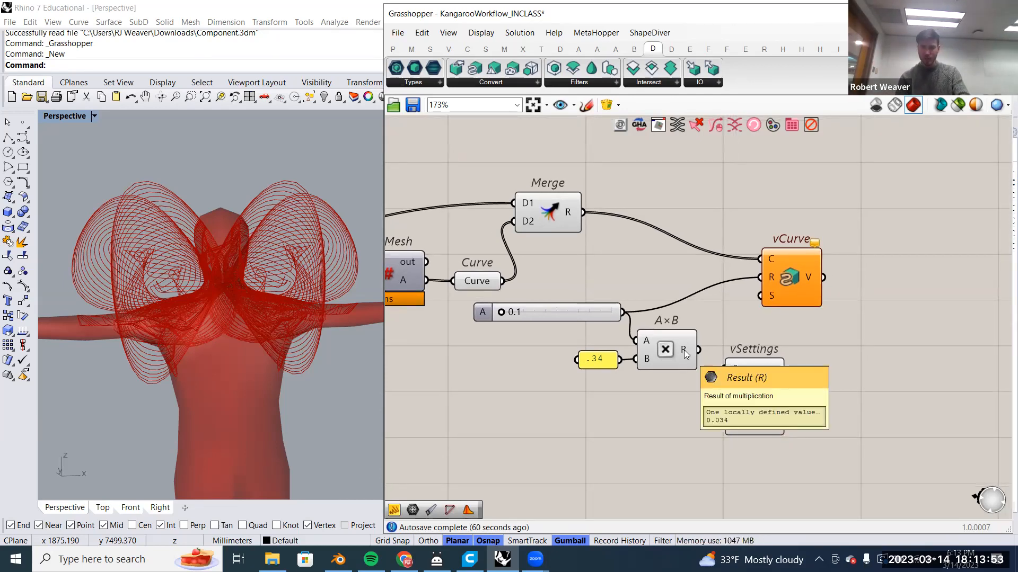
drag(718, 354, 710, 339)
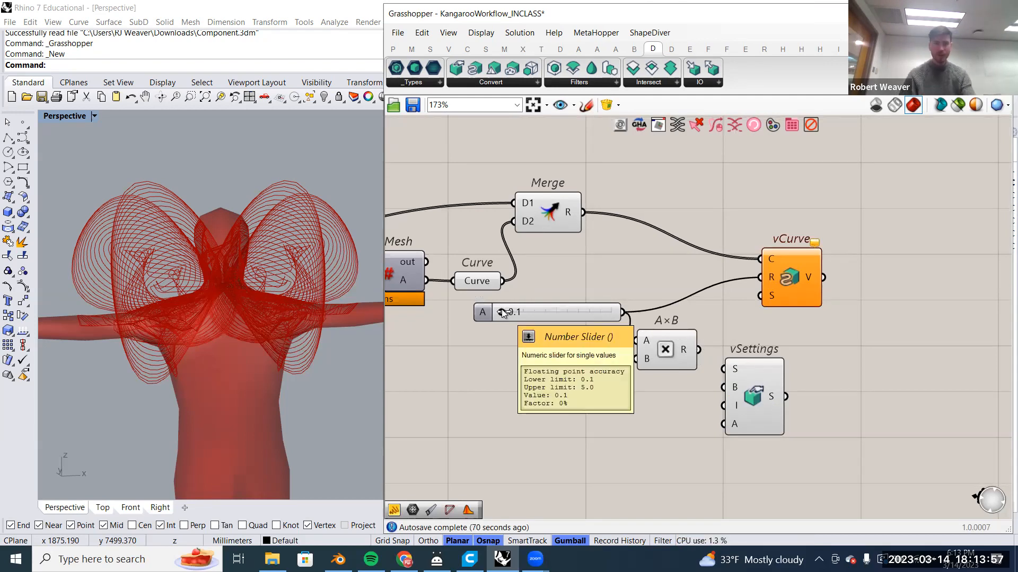
drag(501, 313, 692, 293)
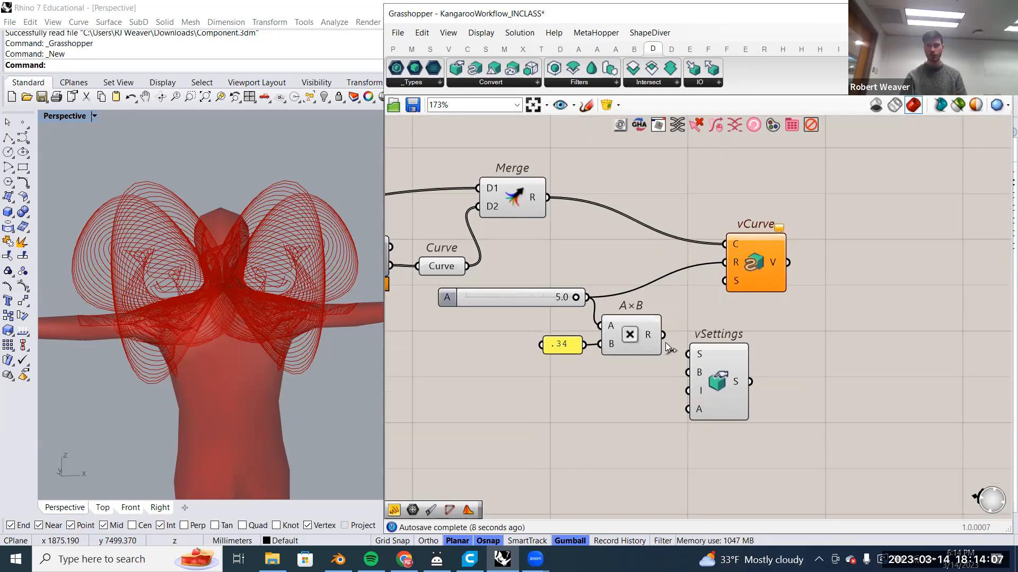
Connect the Multiplication result to vSettings' S input and the vSettings output to vCurve's S input, shifting vSettings slightly away from the Multiplication.
drag(663, 335, 689, 354)
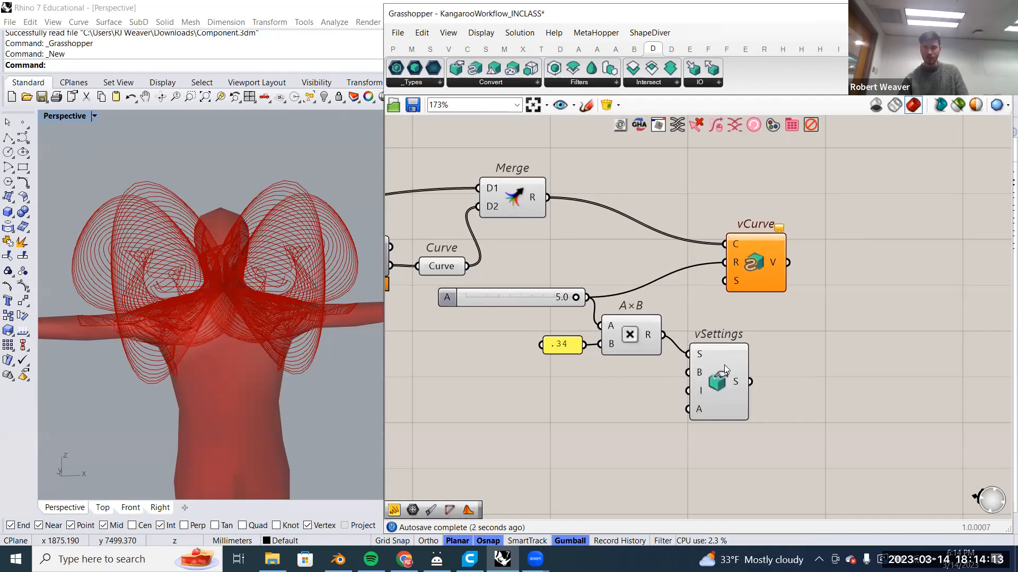
drag(724, 364, 731, 366)
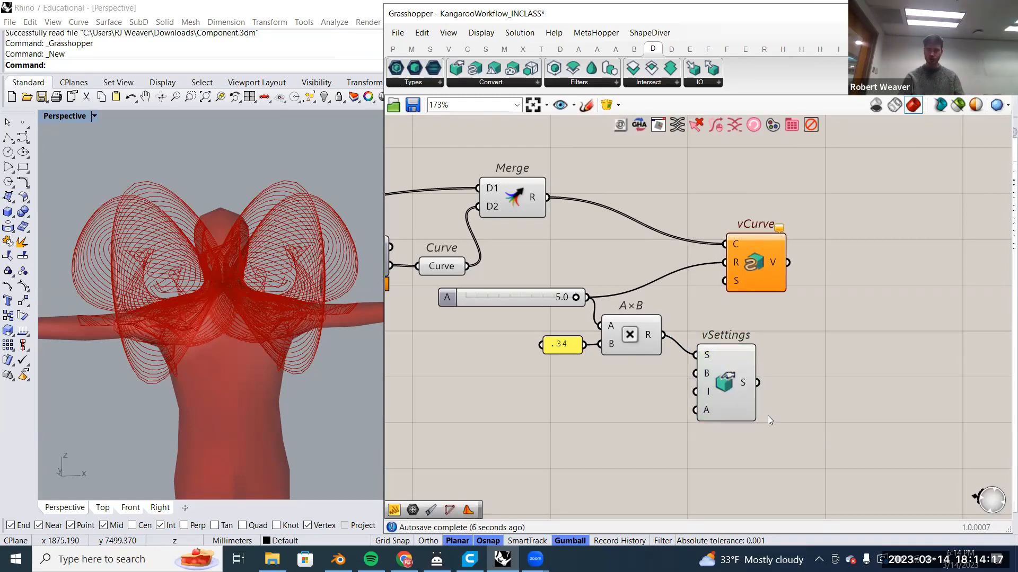
drag(757, 382, 726, 280)
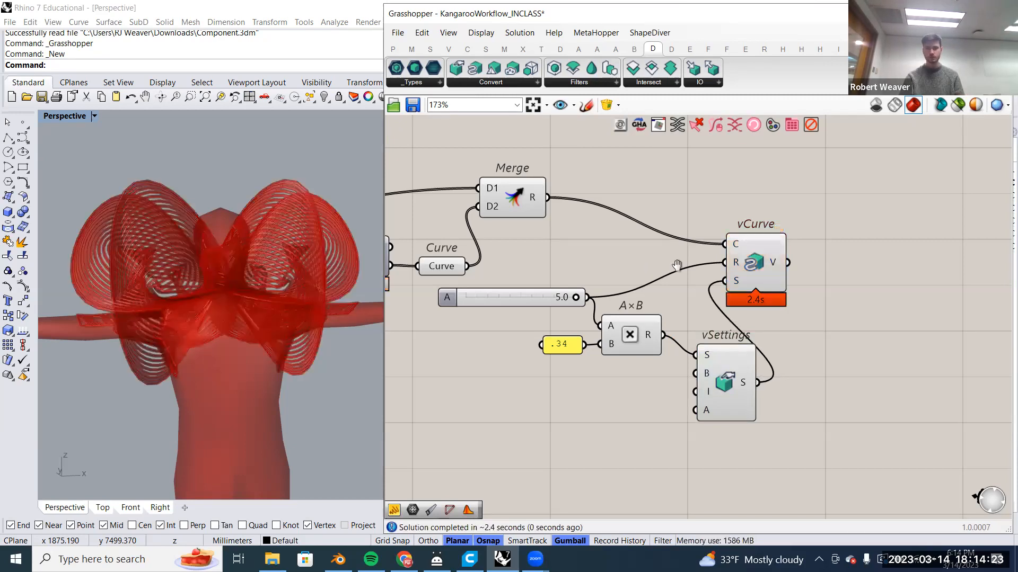
Lower the radius slider to 2.6 and bring the Grasshopper window back in front of Rhino.
right_drag(678, 266, 744, 276)
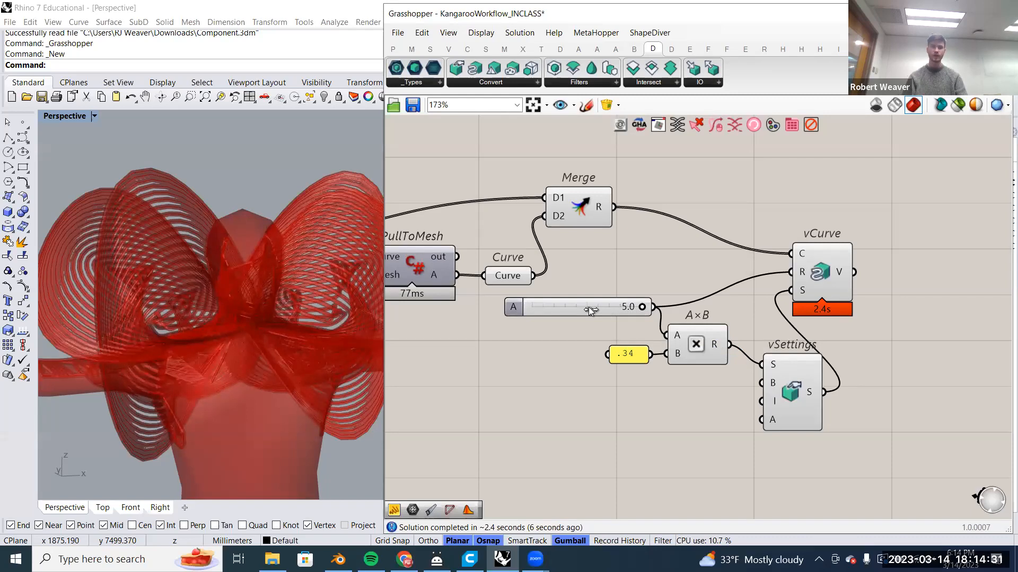
drag(588, 307, 611, 309)
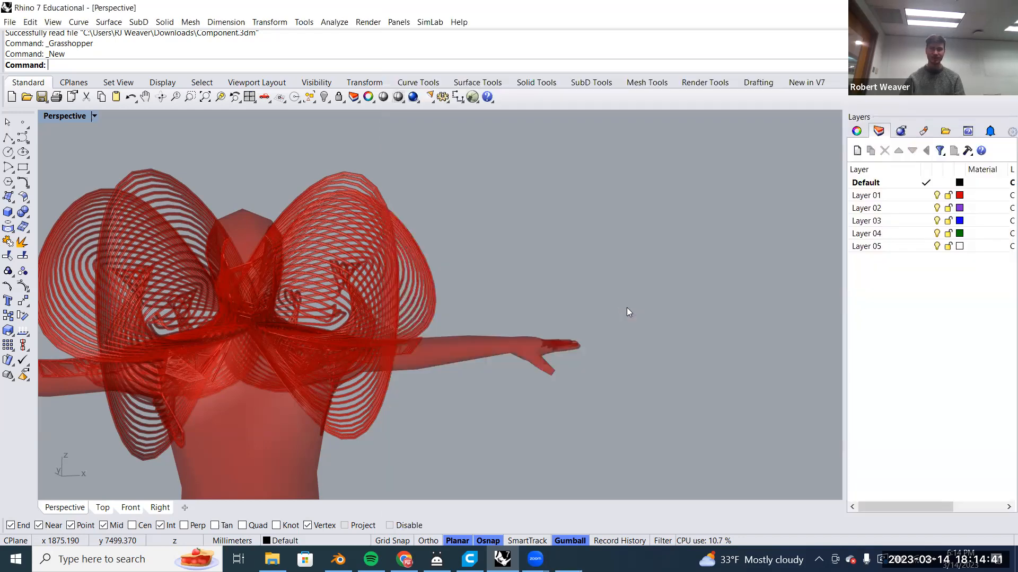
key(super+Tab)
click(167, 143)
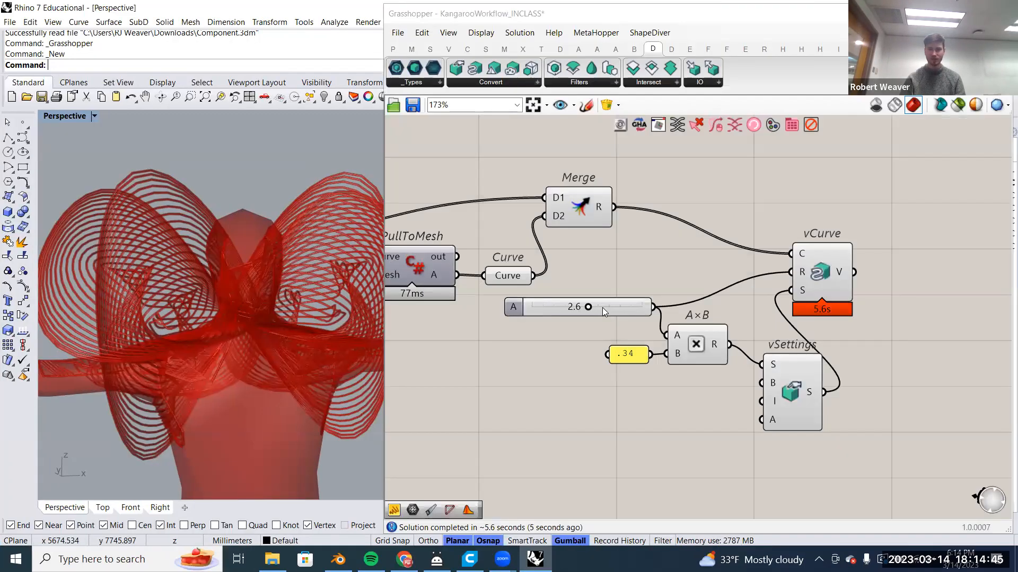
Set the radius slider's maximum to 20 and its value to 15, and commit the changes.
scroll(602, 307, up, 1)
right_click(622, 310)
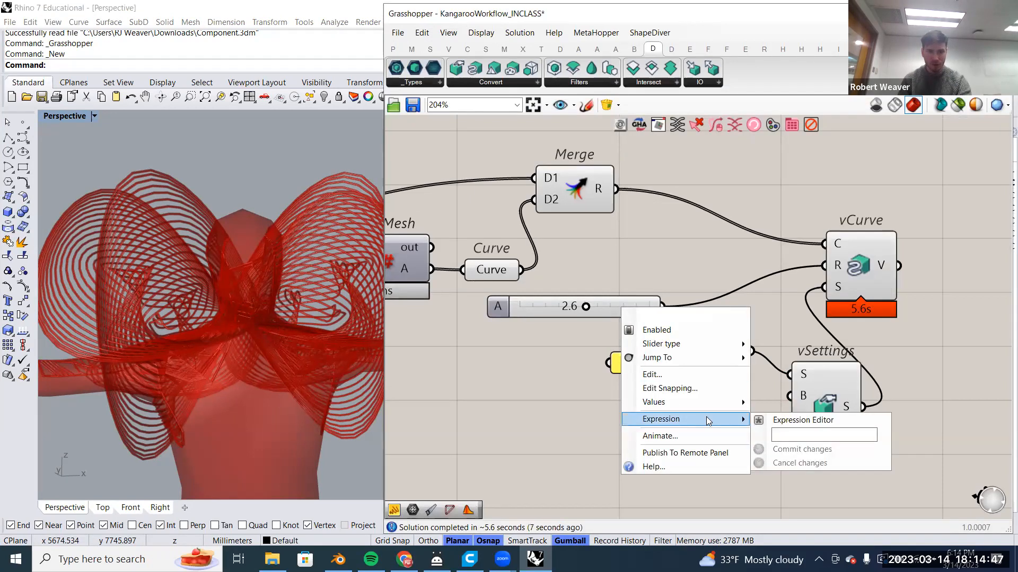
mouse_move(731, 409)
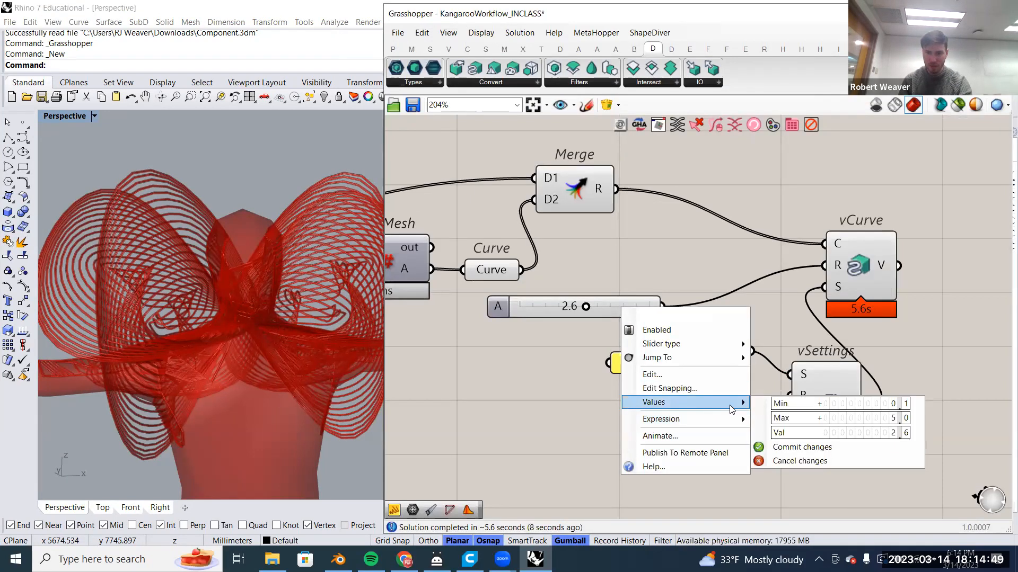
double_click(848, 417)
text(20)
key(Return)
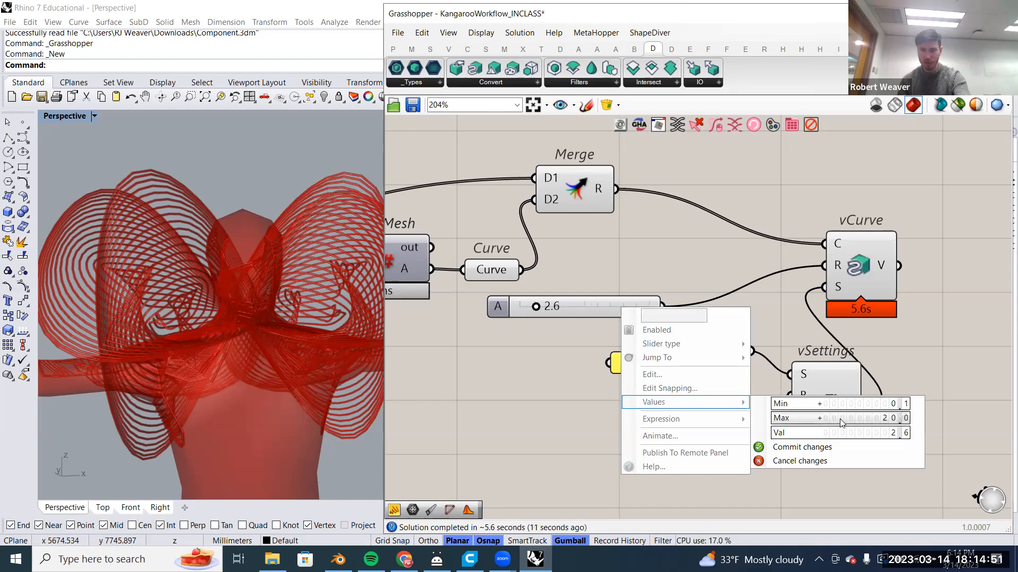
double_click(848, 431)
text(15)
key(Return)
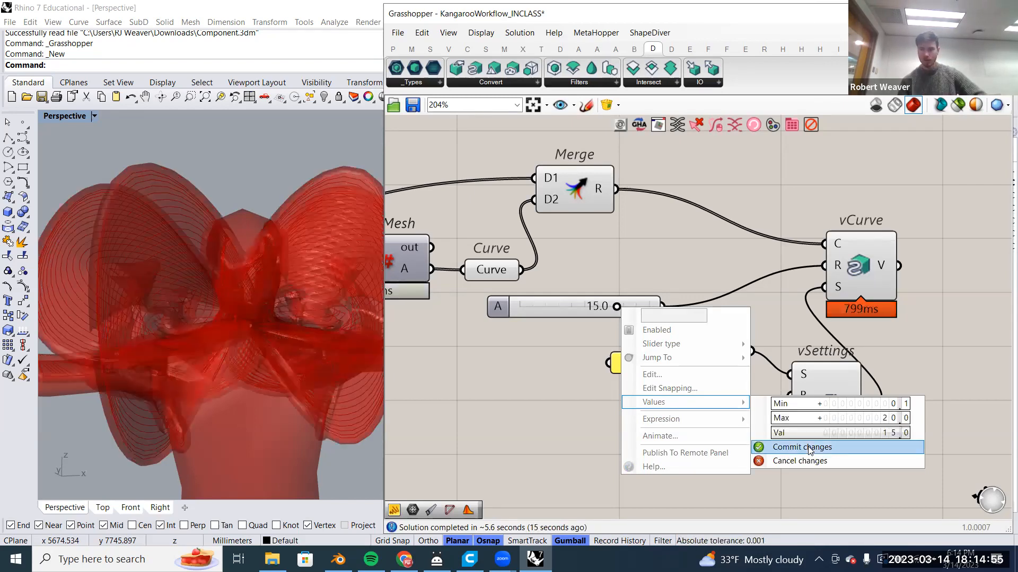
click(802, 446)
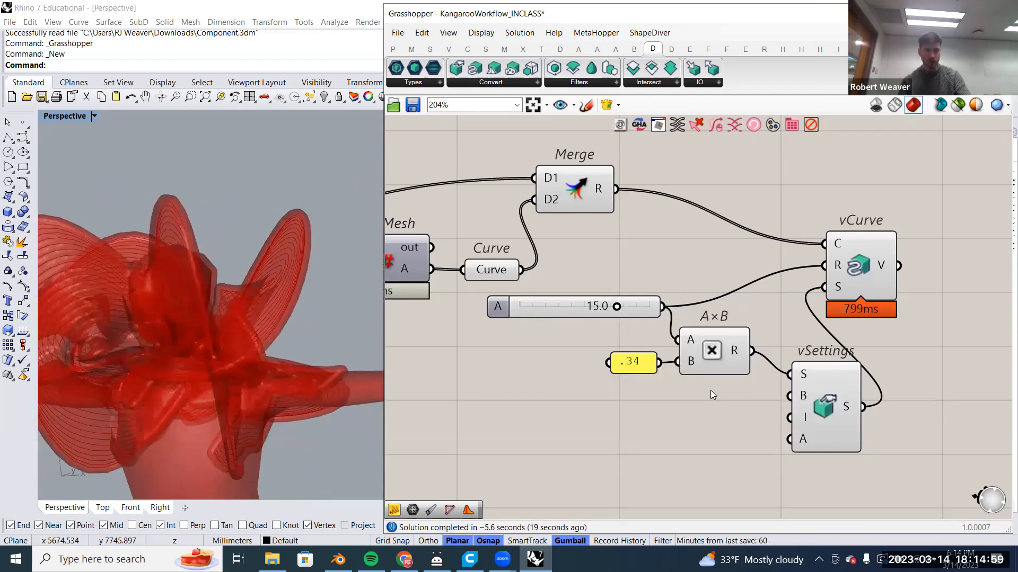
Reduce the radius slider to 12.2 and further to 10.8 to thin the volume.
scroll(640, 334, up, 2)
drag(647, 304, 627, 305)
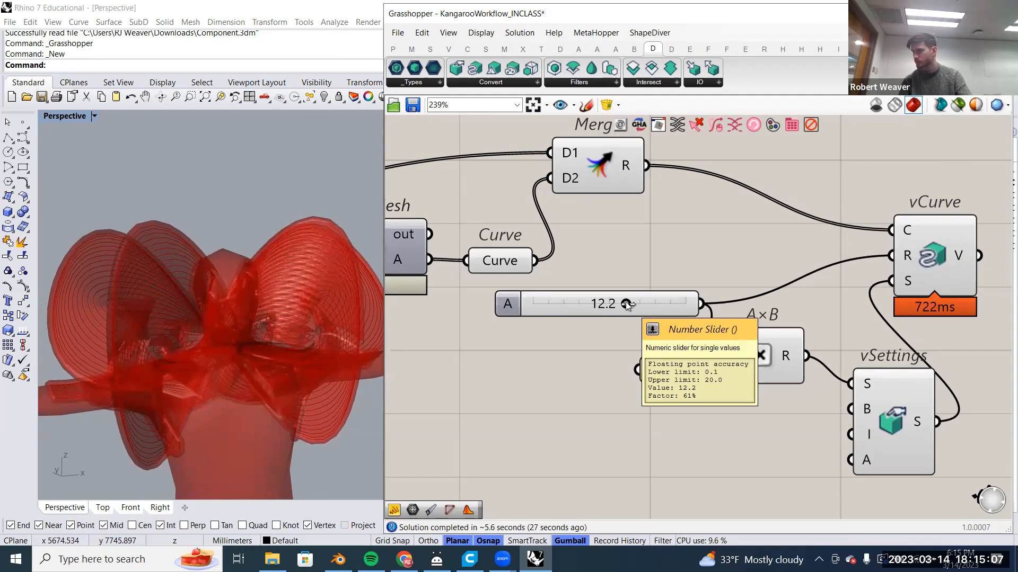
drag(626, 304, 612, 304)
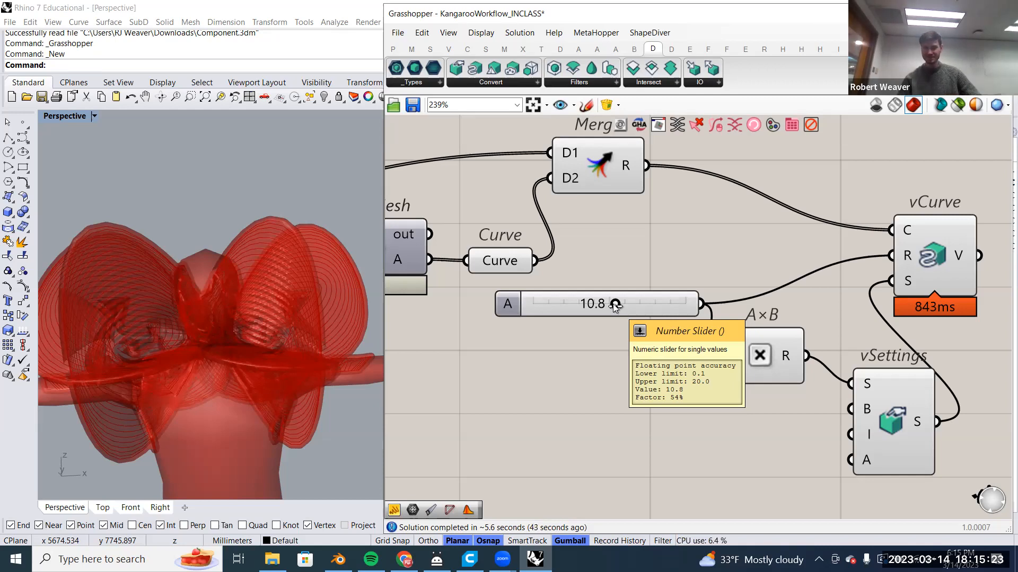
Examine the upstream StepSolver section, including its Animate slider, SubIterations panel and the path through Clean, Join and Rec.
scroll(615, 306, down, 1)
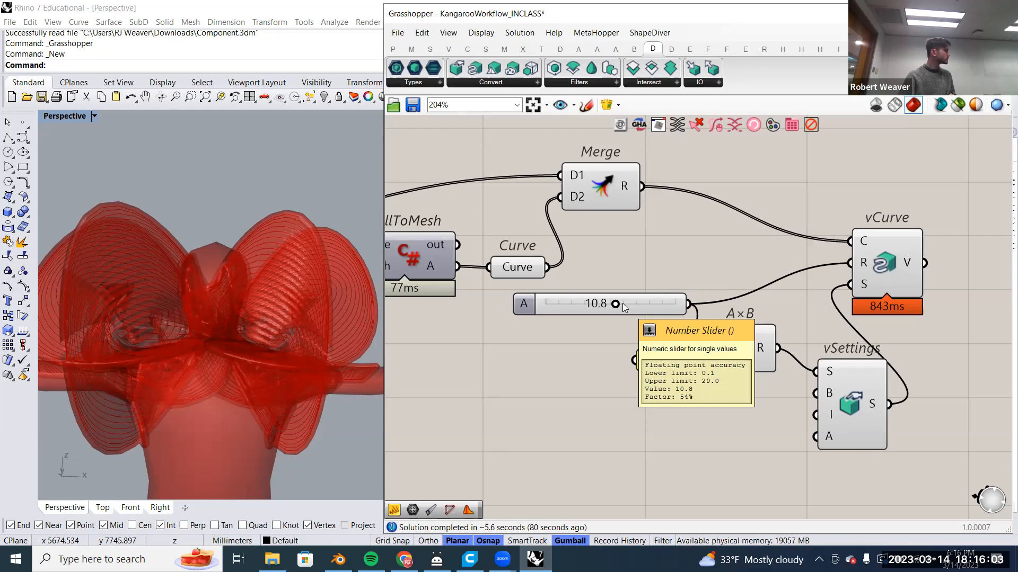
scroll(633, 309, down, 5)
right_drag(585, 319, 671, 320)
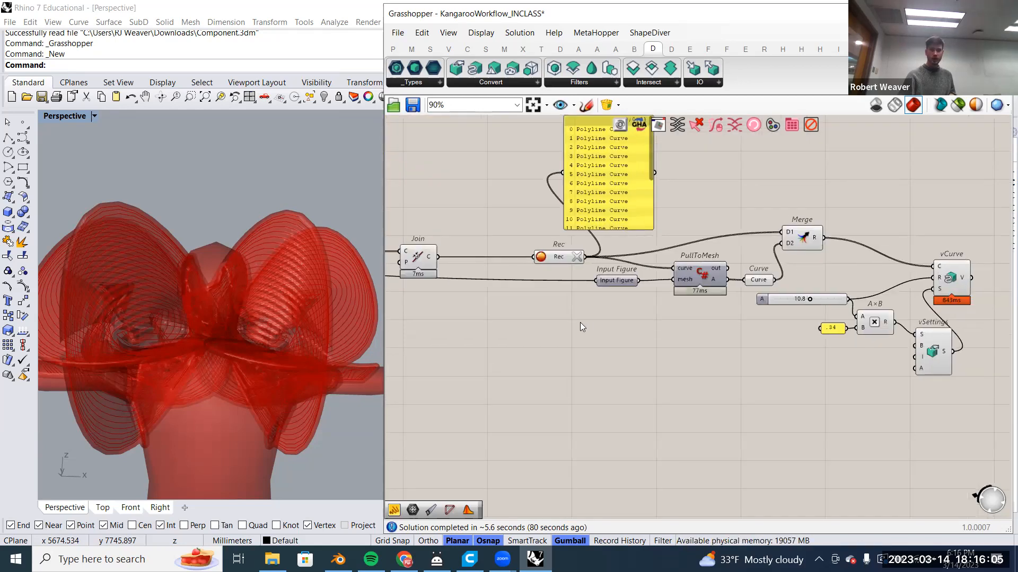
right_drag(580, 324, 764, 318)
scroll(698, 308, up, 1)
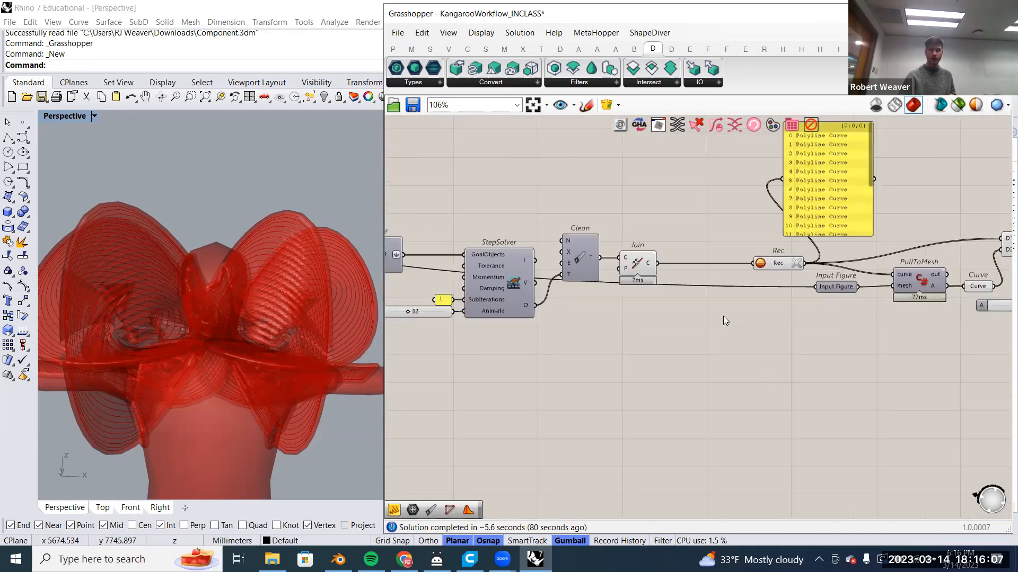
scroll(723, 316, up, 1)
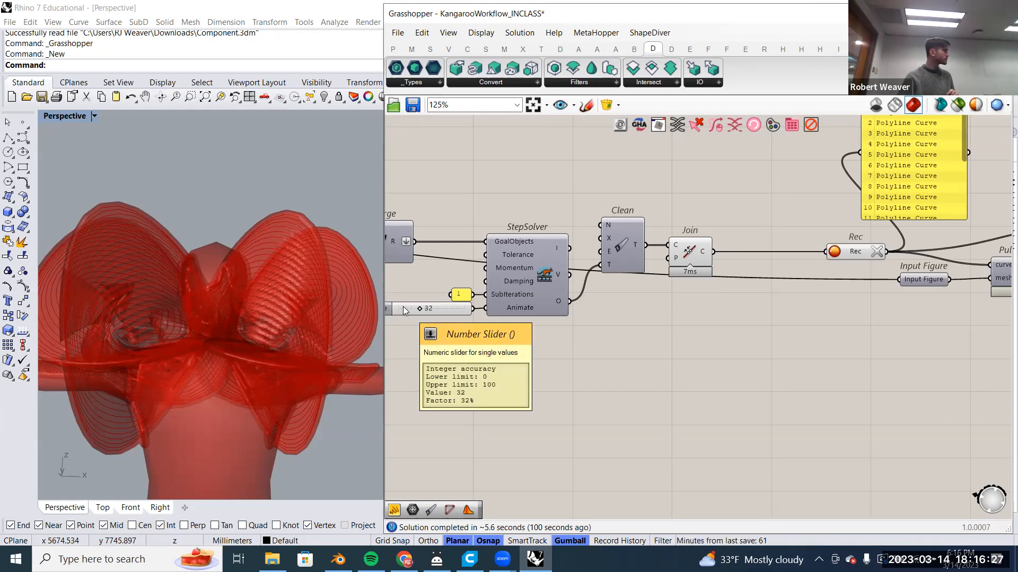
scroll(573, 305, up, 2)
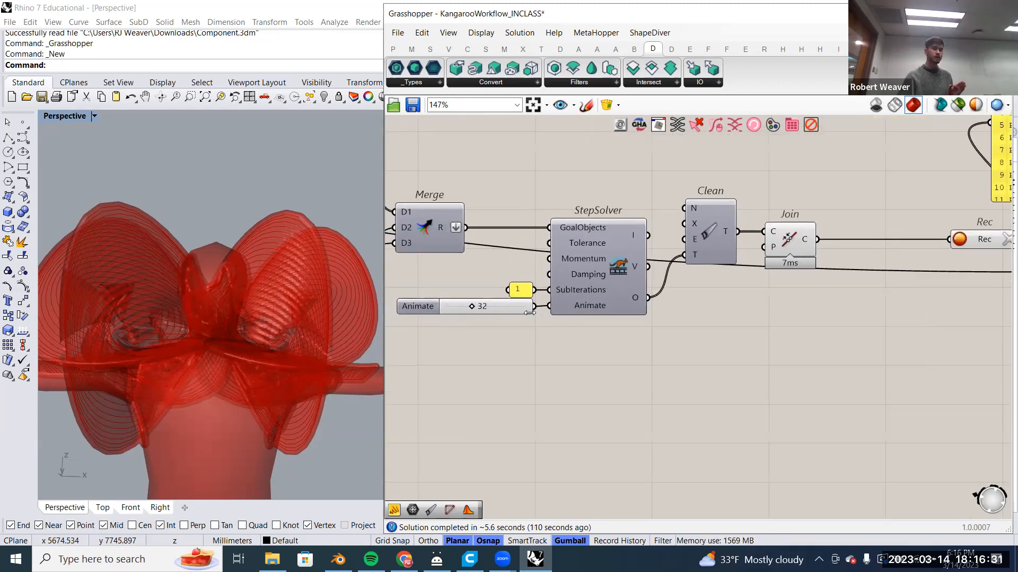
scroll(491, 311, up, 1)
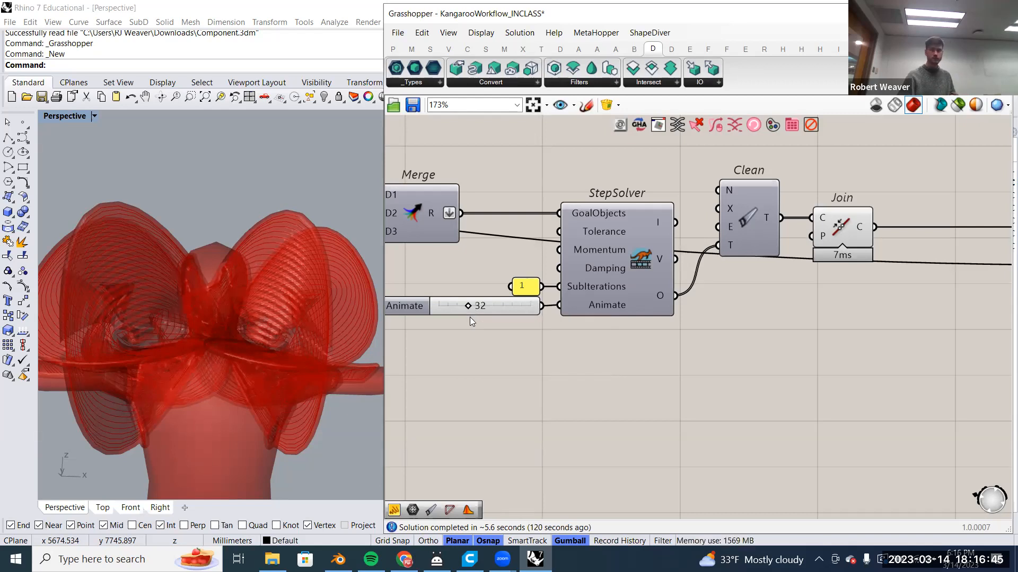
scroll(470, 317, down, 2)
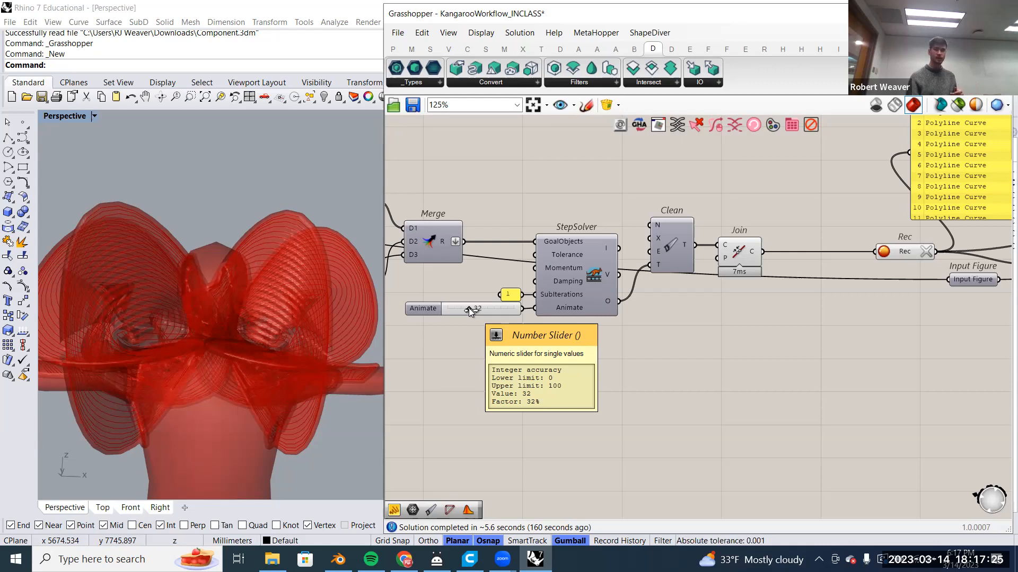
scroll(522, 302, up, 5)
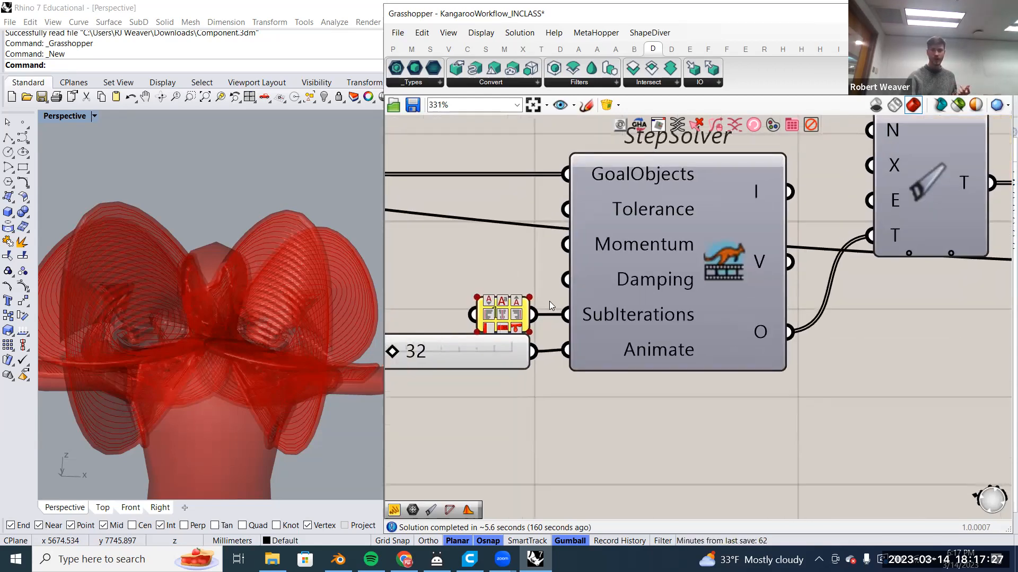
scroll(549, 301, down, 2)
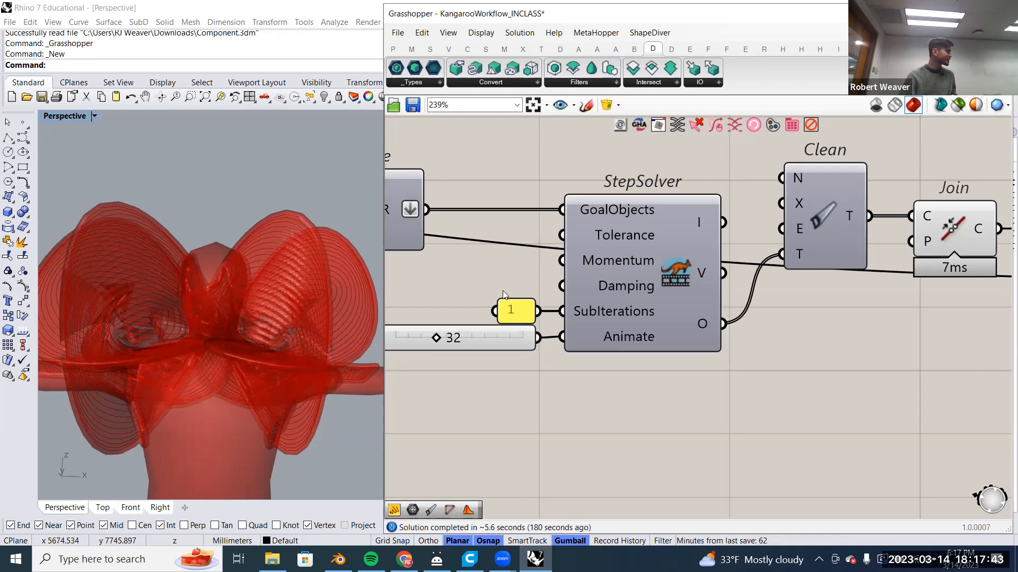
scroll(690, 381, down, 6)
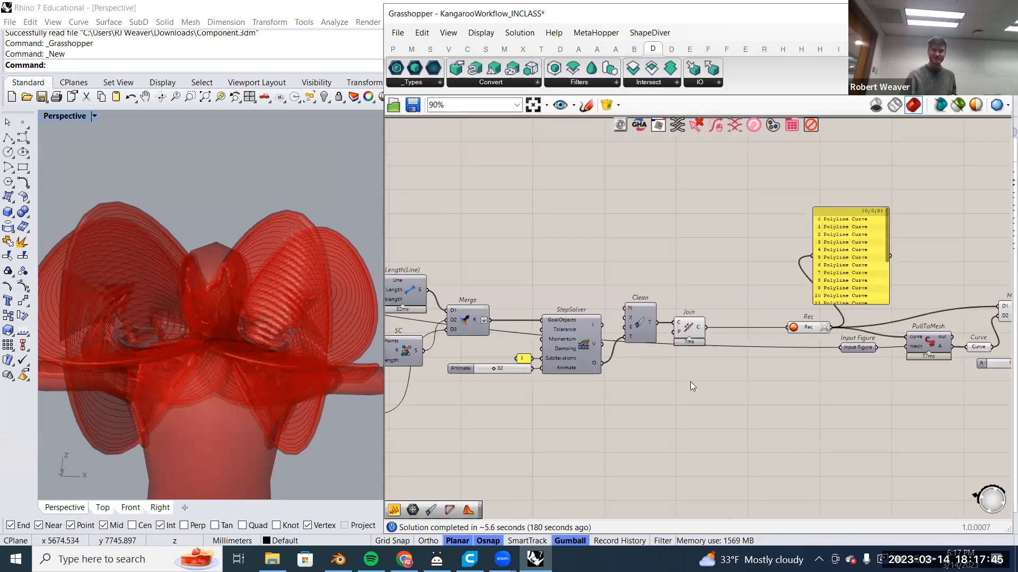
Reposition vSettings beside the Multiplication and move vCurve farther away so the wires between them are clear.
scroll(794, 347, up, 4)
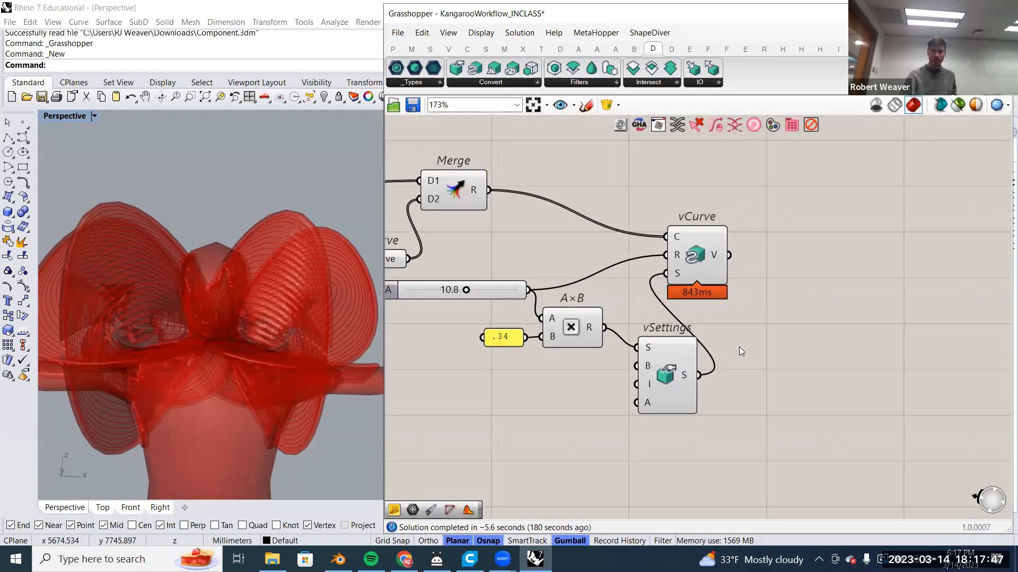
drag(674, 347, 661, 332)
drag(706, 270, 753, 257)
click(843, 278)
Place a vSmooth component after vCurve and connect vCurve's V output to its V input.
right_drag(823, 296, 751, 298)
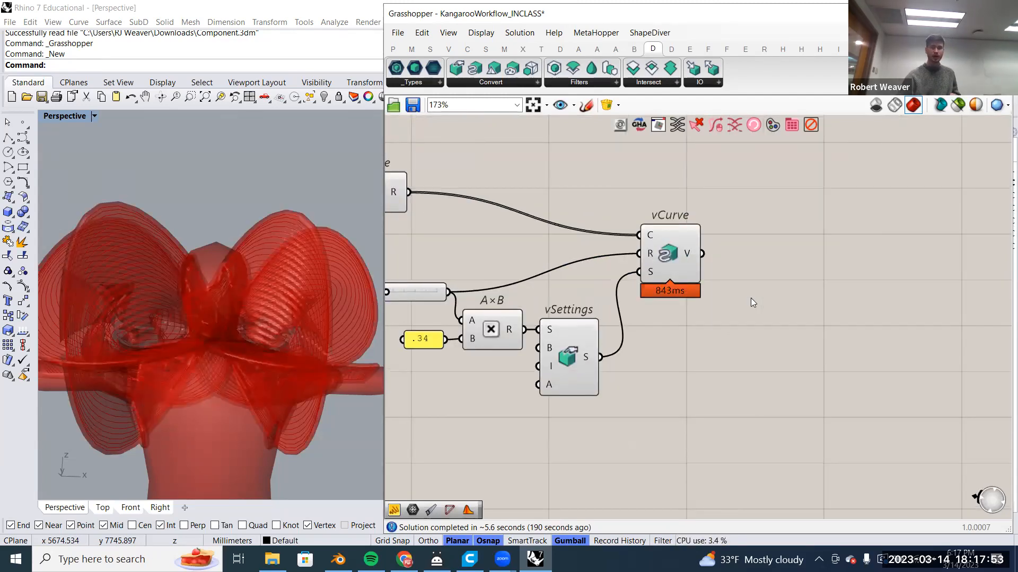
drag(794, 197, 794, 231)
drag(702, 253, 756, 216)
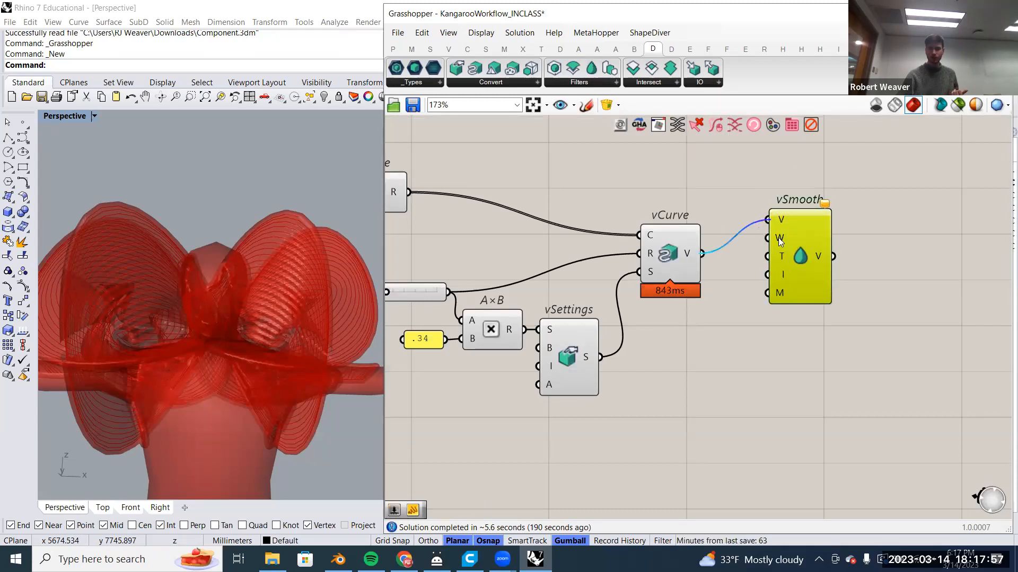
Reposition vSmooth so its V input lines up horizontally with vCurve's V output.
drag(801, 281, 797, 315)
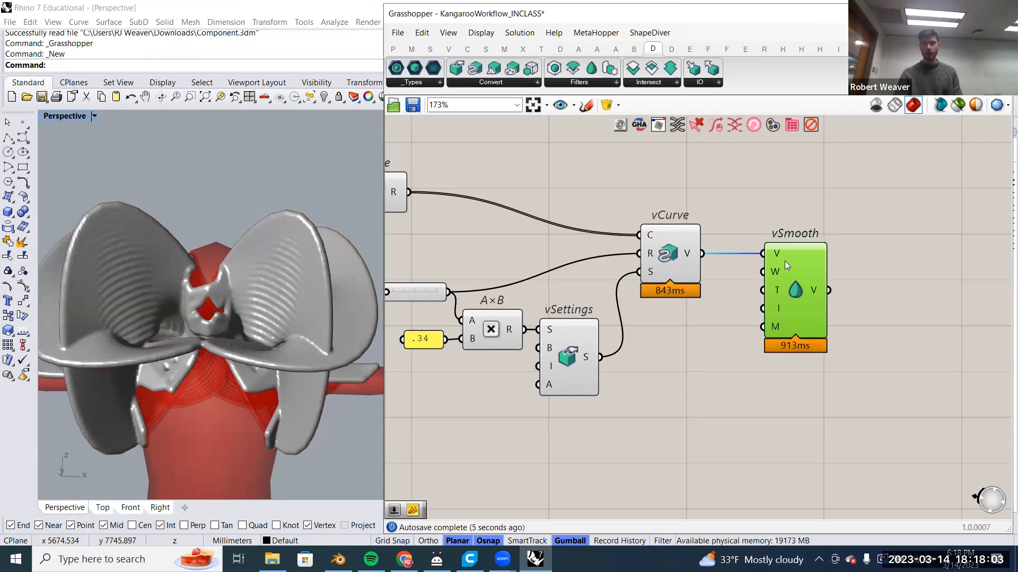
drag(592, 75, 854, 229)
key(Delete)
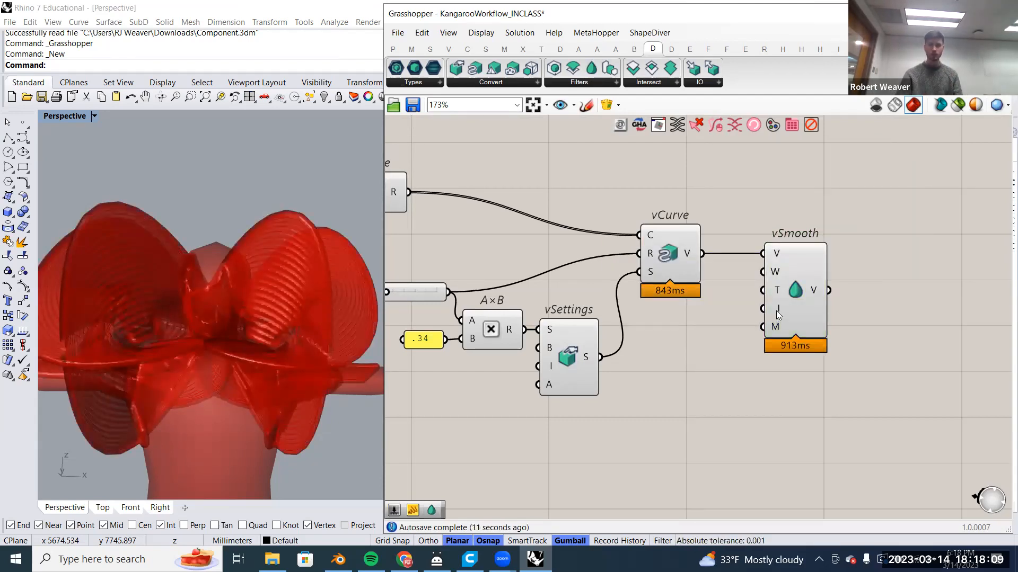
Add a panel containing 8, connect it to vSmooth's I input, and select vSmooth to preview the smoothed volume.
mouse_move(778, 311)
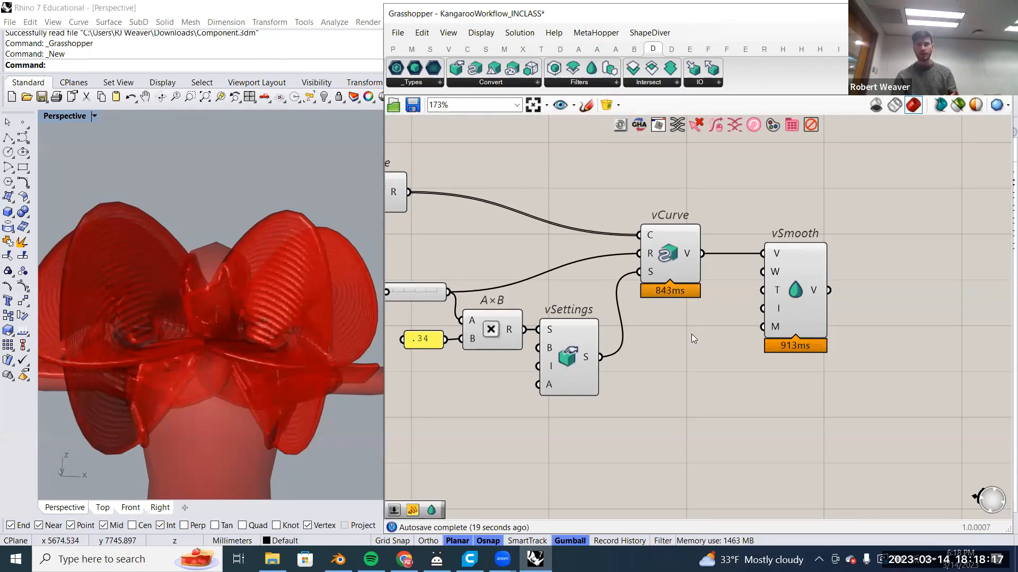
double_click(686, 351)
text(//)
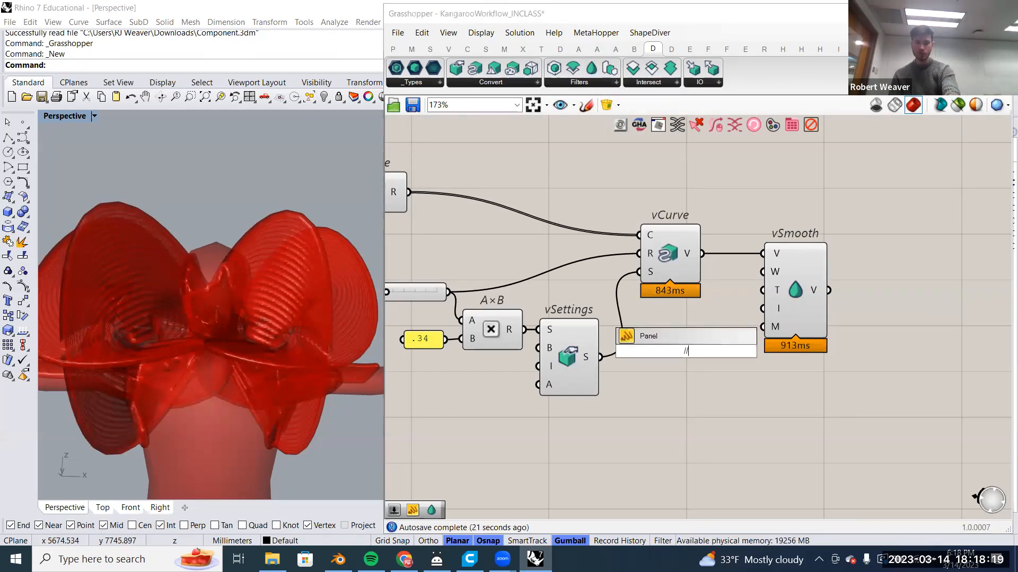
text(8)
key(Return)
drag(701, 351, 763, 308)
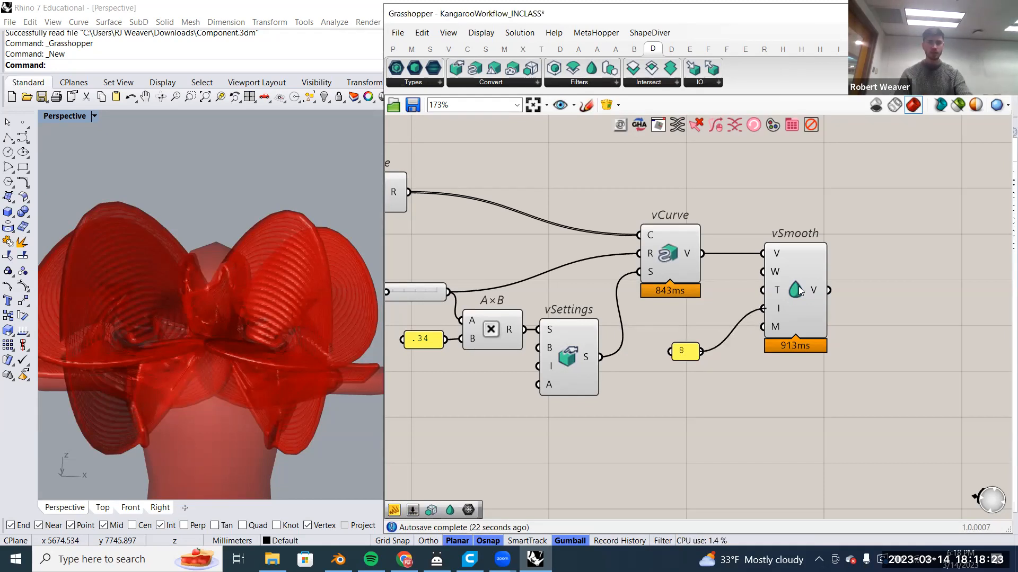
click(800, 291)
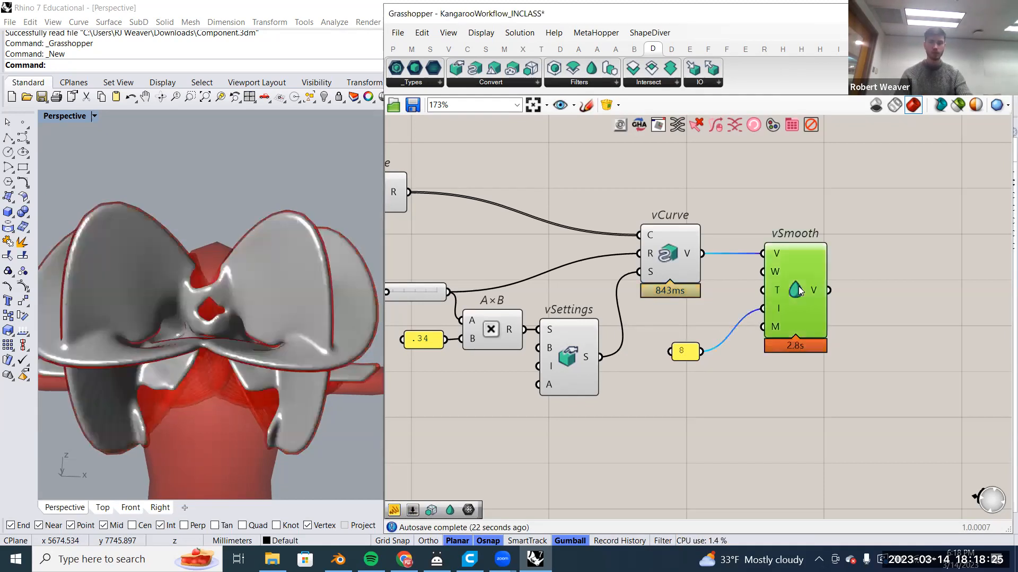
click(876, 275)
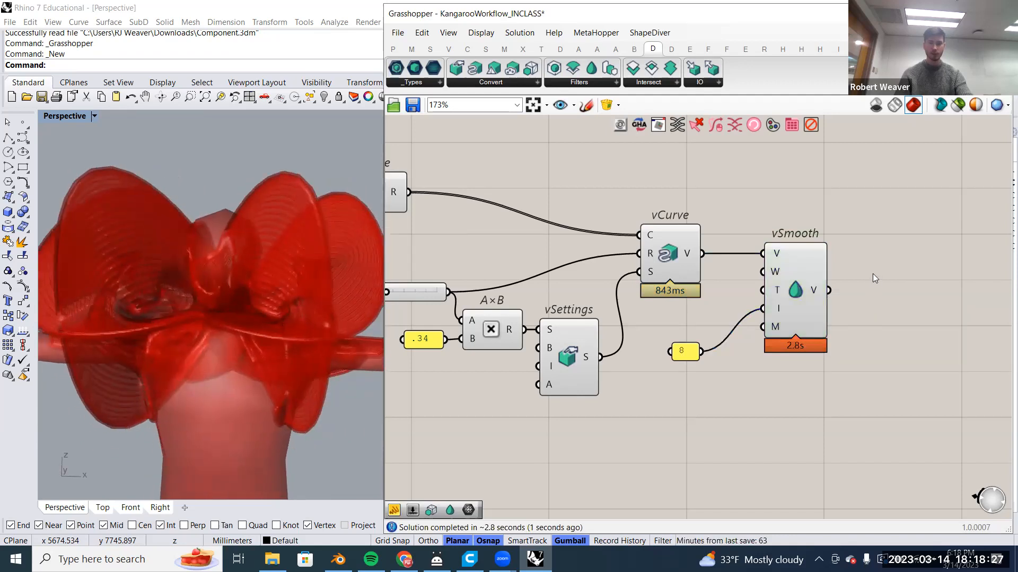
Turn off the preview of the components from the radius slider through vCurve, and select vSmooth to inspect the smoothed volume alone.
scroll(883, 330, down, 3)
drag(821, 420, 580, 192)
right_click(580, 192)
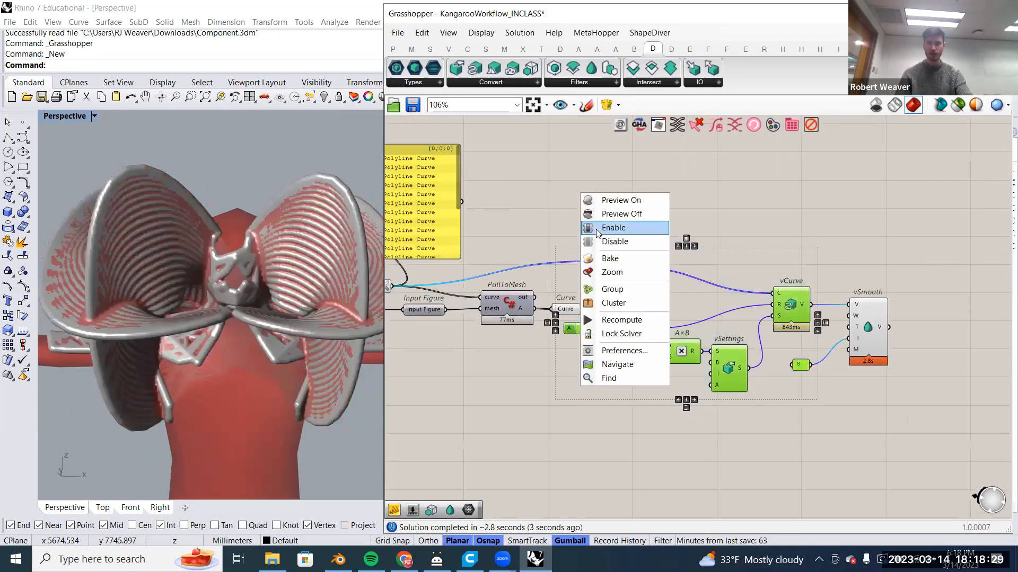
click(625, 214)
right_drag(867, 334, 788, 309)
click(788, 309)
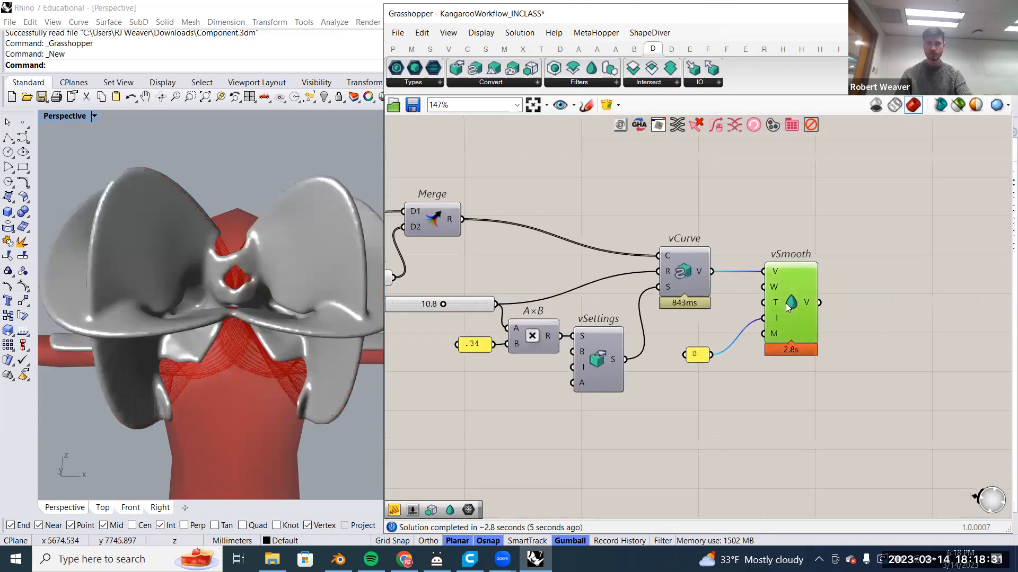
scroll(790, 299, up, 2)
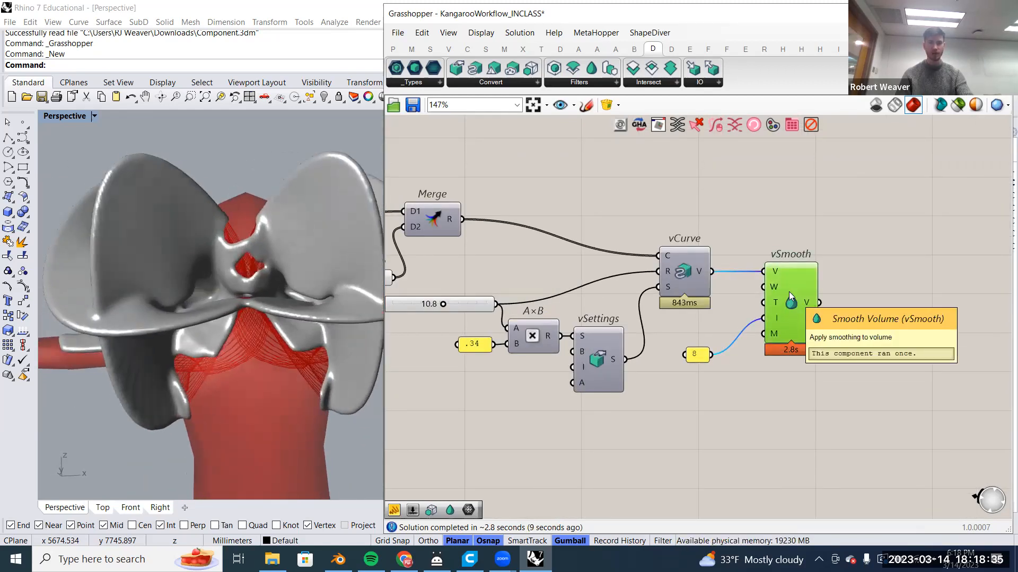
scroll(532, 310, up, 6)
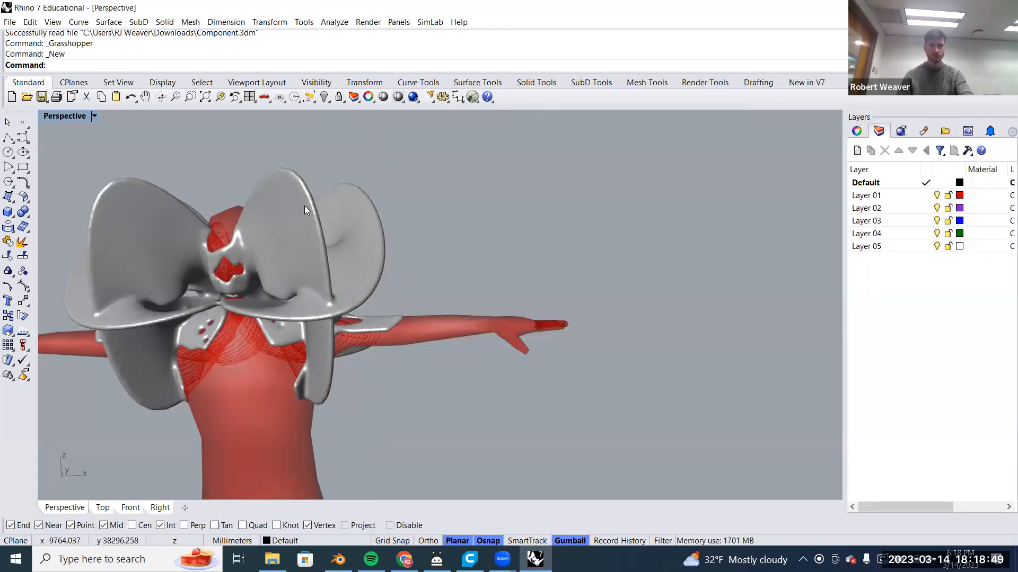
Return to the Grasshopper definition and reduce the radius slider A to 5.8.
key(super+Tab)
click(185, 110)
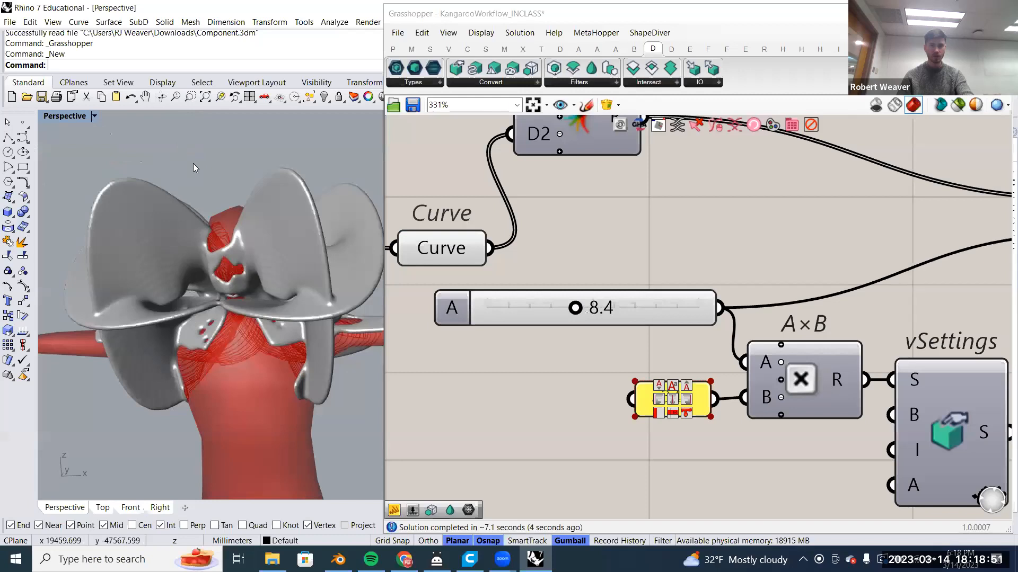
click(573, 308)
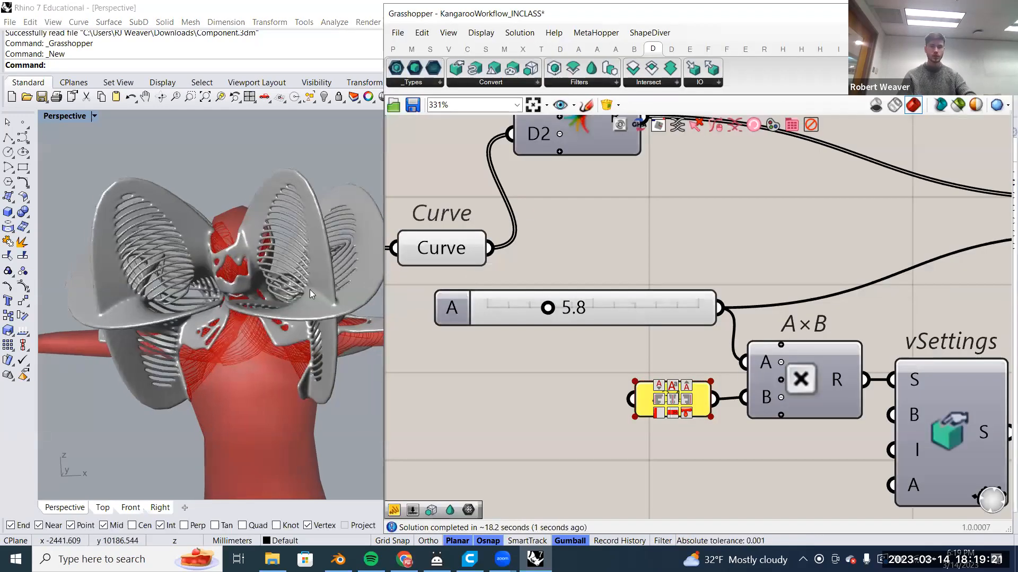
Examine the smoothed volume from all around the figure and close up where it meets the torso mesh.
right_drag(310, 261, 371, 281)
scroll(528, 322, down, 3)
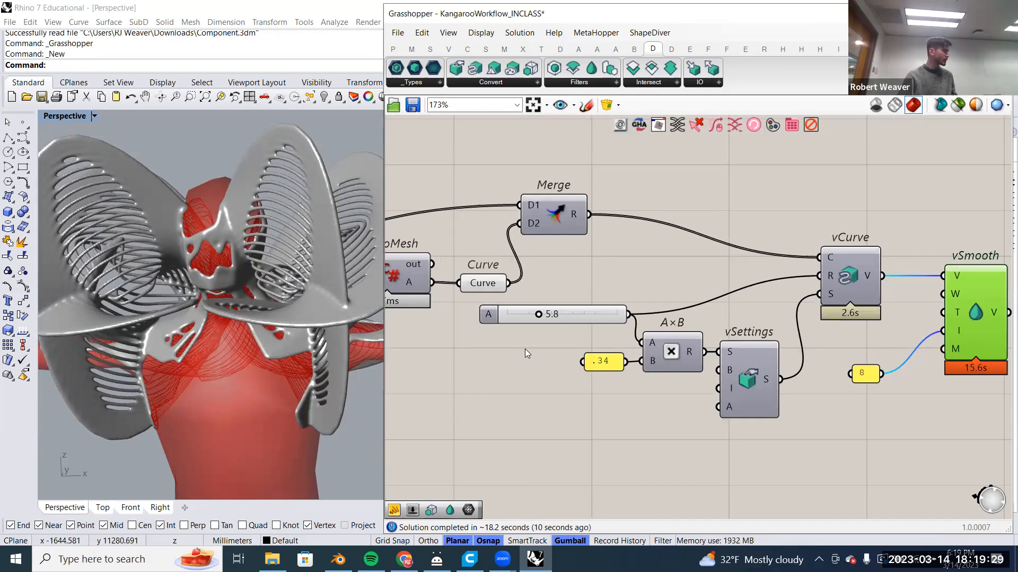
key(Left)
key(Left)
key(Left)
key(Left)
key(Left)
key(Left)
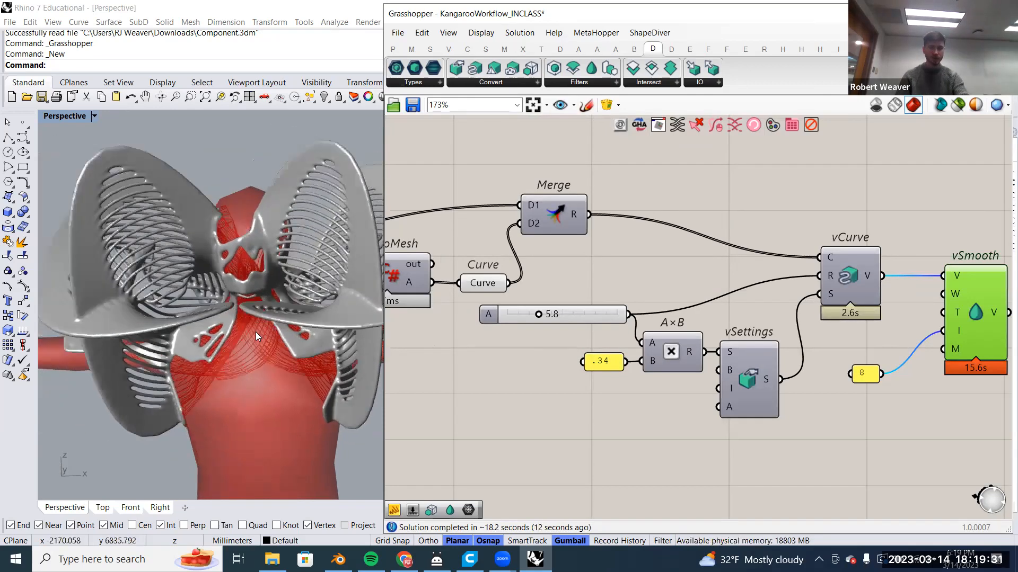
key(Left)
key(Left)
key(Left)
key(Left)
key(Left)
key(Left)
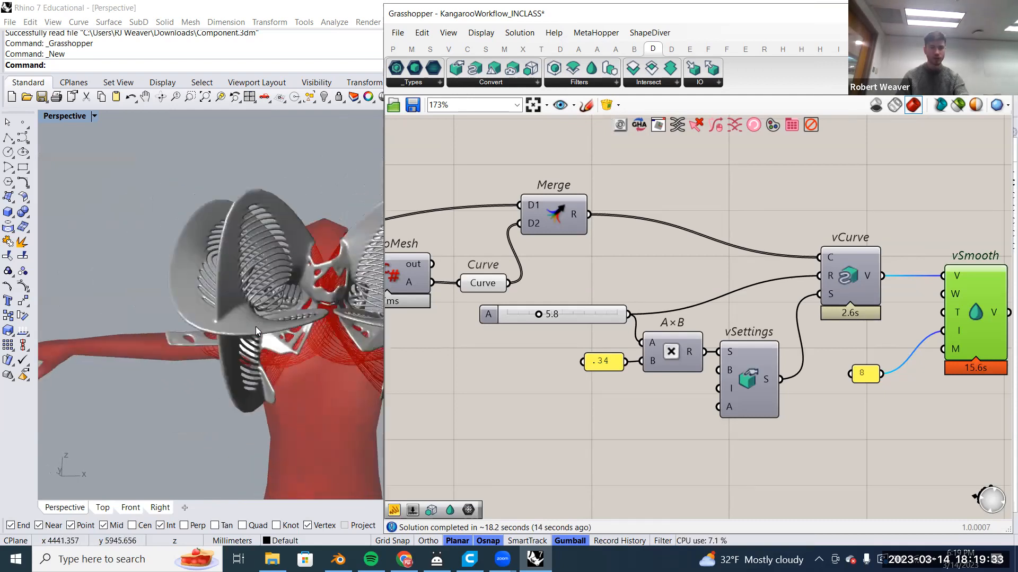
key(Left)
key(Left)
key(Left)
key(Left)
key(Left)
key(Left)
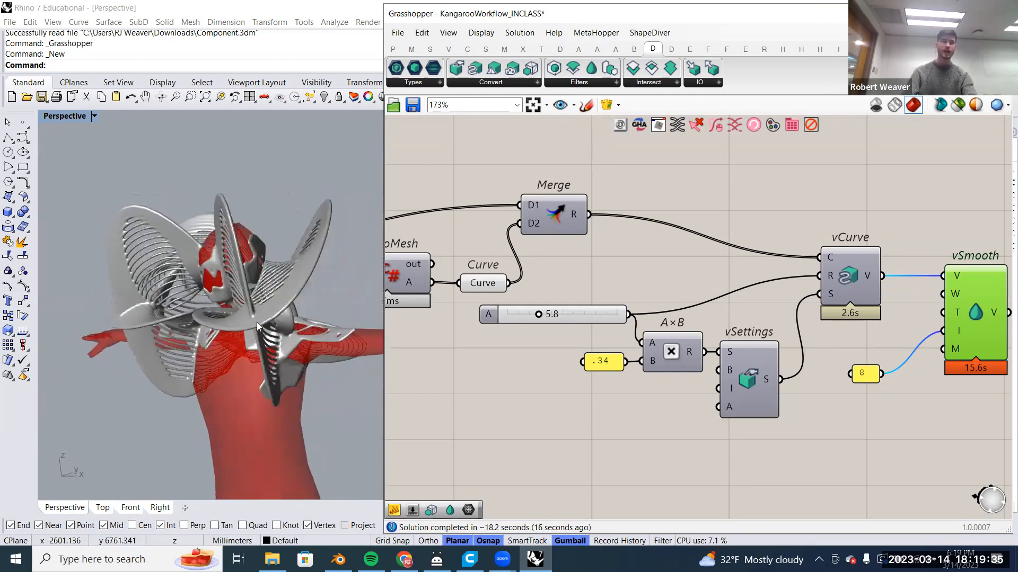
key(Left)
key(Left)
key(Left)
key(Left)
key(Left)
key(Left)
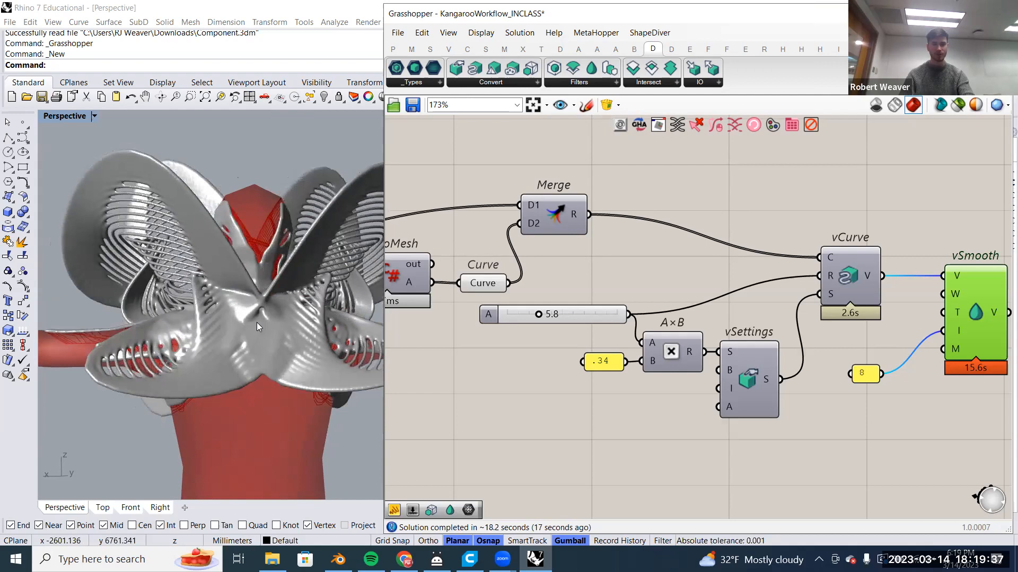
key(Left)
key(Left)
key(Left)
key(Left)
key(Left)
key(Left)
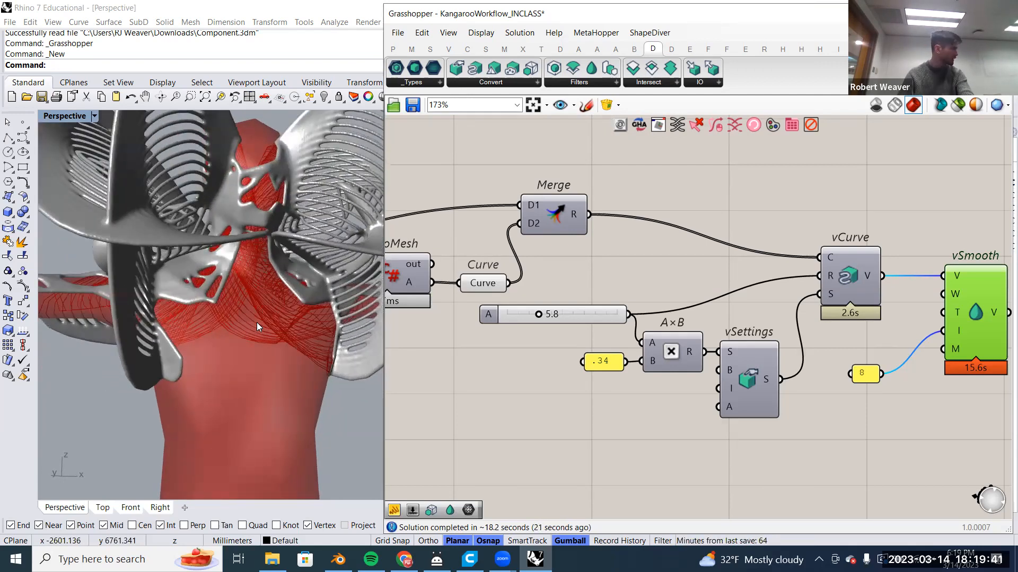
key(Left)
key(Left)
key(Left)
key(Left)
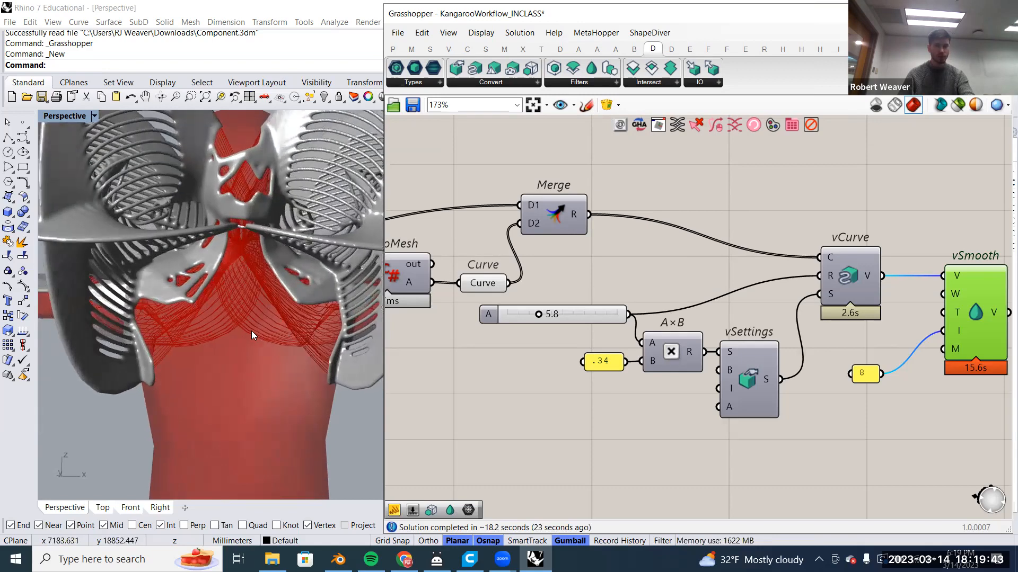
scroll(251, 331, up, 6)
right_drag(153, 242, 184, 225)
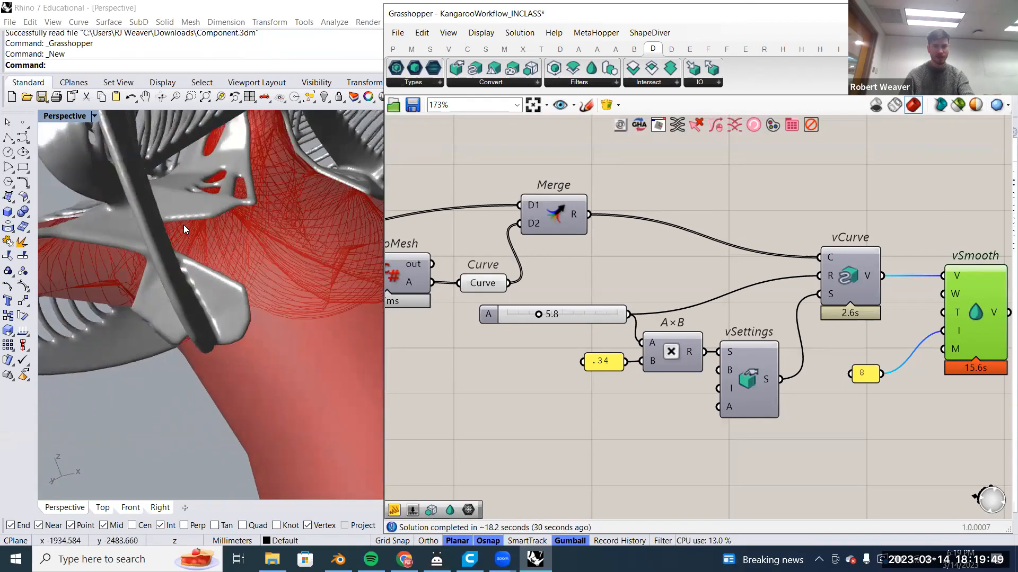
scroll(183, 225, down, 10)
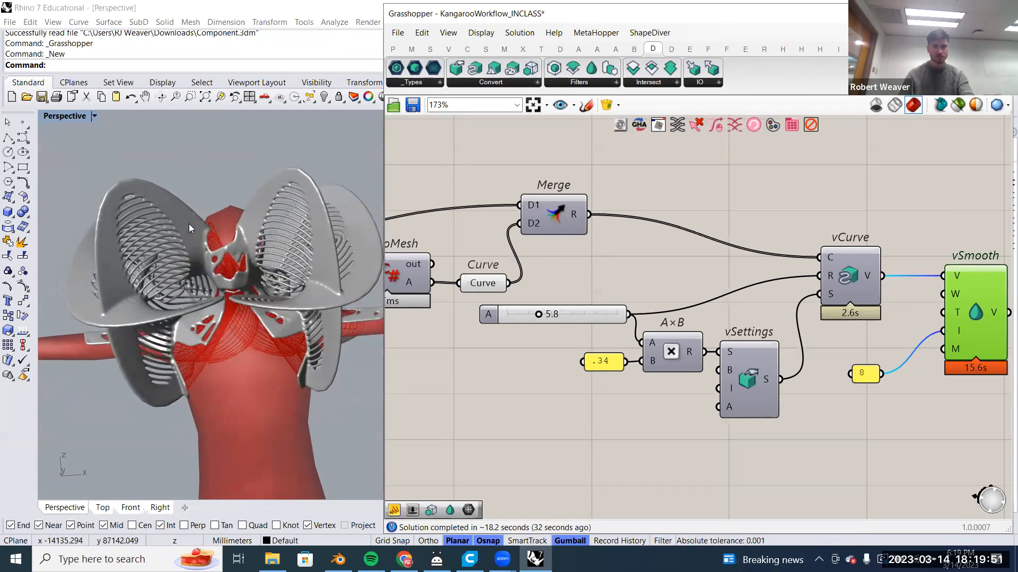
scroll(189, 223, down, 3)
right_drag(214, 216, 220, 213)
Cancel the bake dialog opened on vSettings and disable the vSettings component to stop the volume calculation.
right_drag(850, 327, 833, 329)
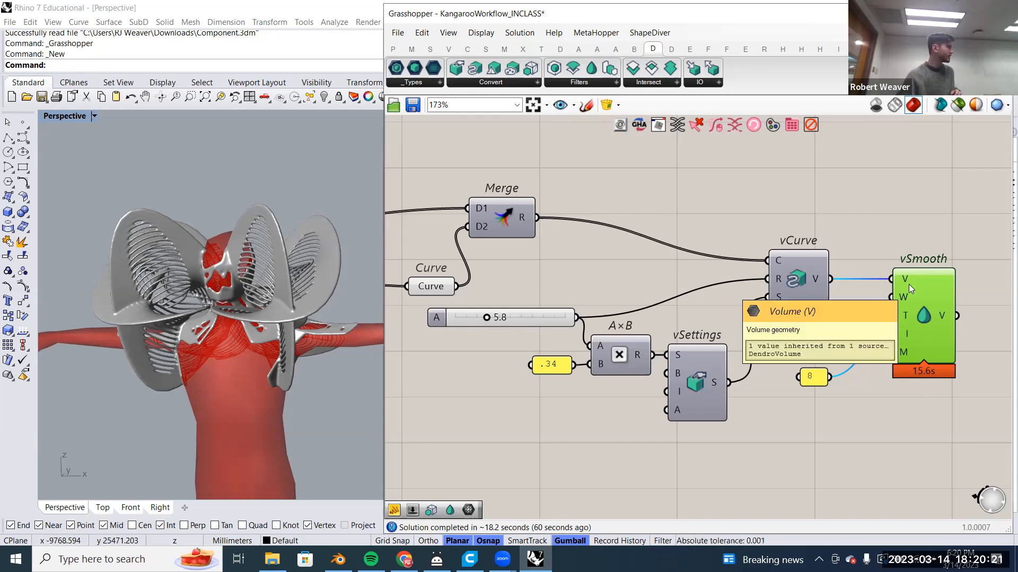
scroll(912, 321, down, 2)
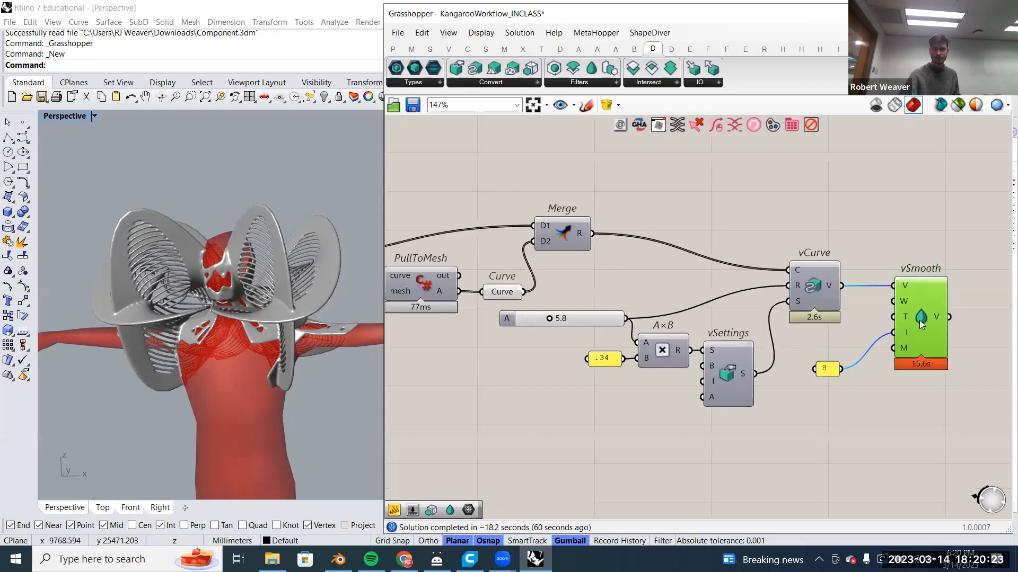
right_drag(727, 372, 857, 364)
right_click(869, 392)
click(880, 415)
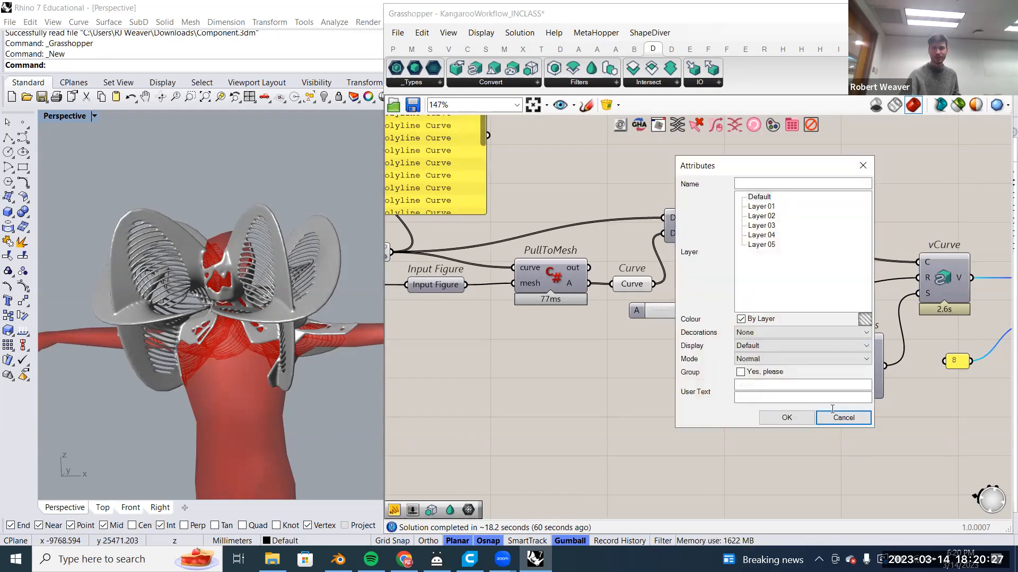
click(843, 417)
right_click(861, 377)
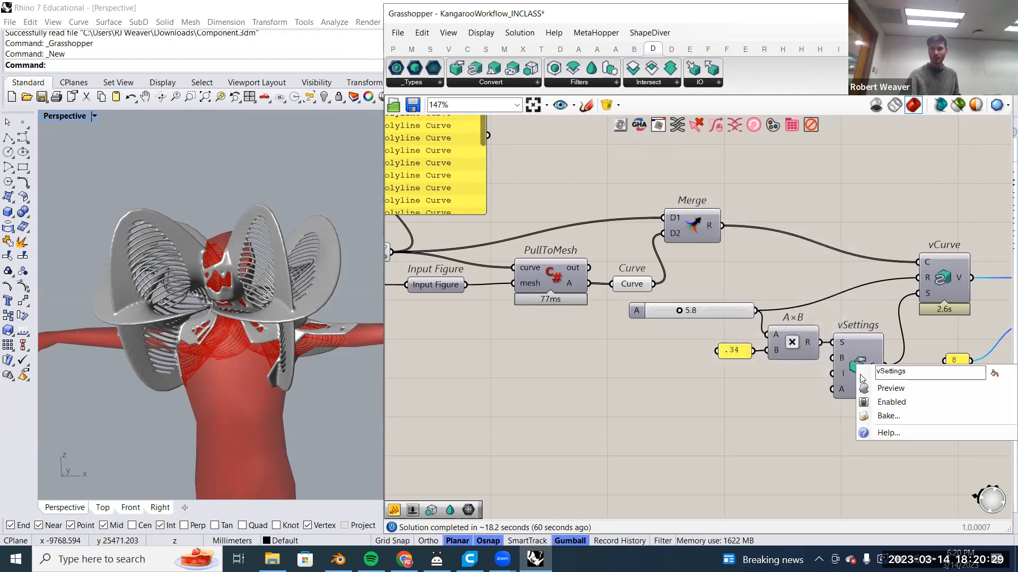
click(868, 400)
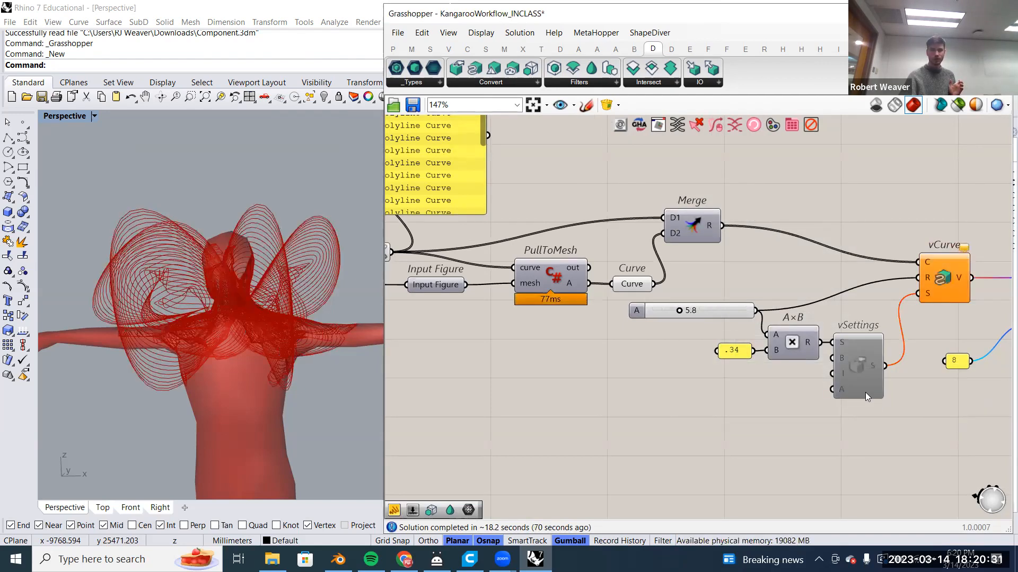
Select the volume components from the radius slider through vSmooth.
right_drag(708, 236, 481, 266)
drag(868, 455, 525, 214)
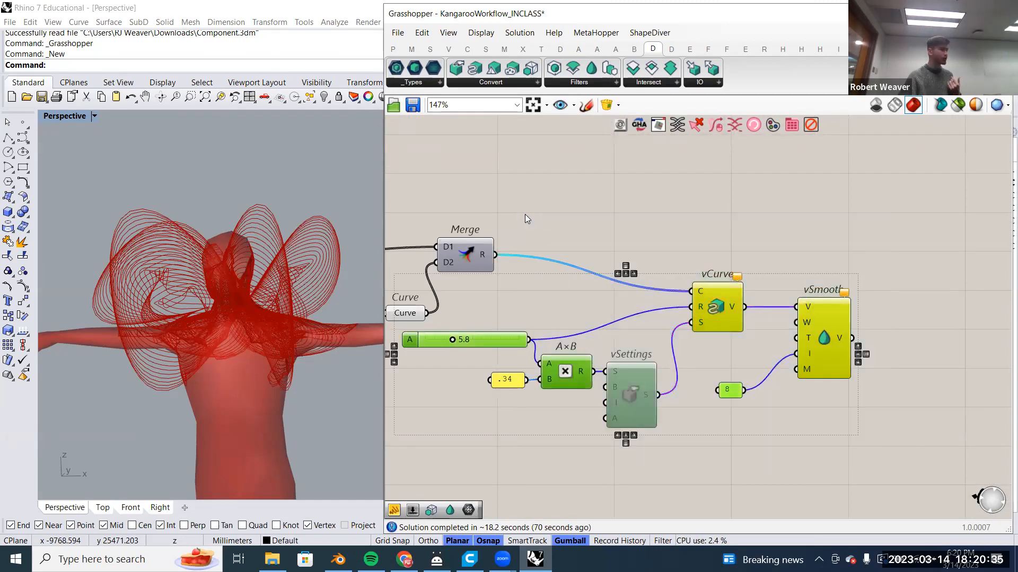
Reset the StepSolver's Animate slider to 0.
right_drag(659, 260, 795, 304)
click(601, 261)
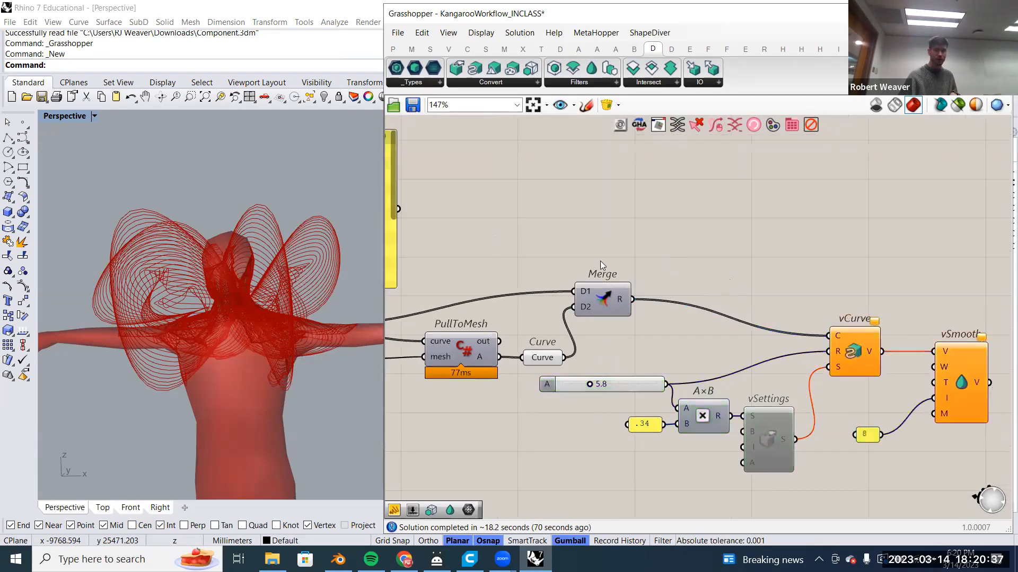
right_drag(600, 261, 758, 250)
click(692, 343)
right_drag(667, 345, 764, 328)
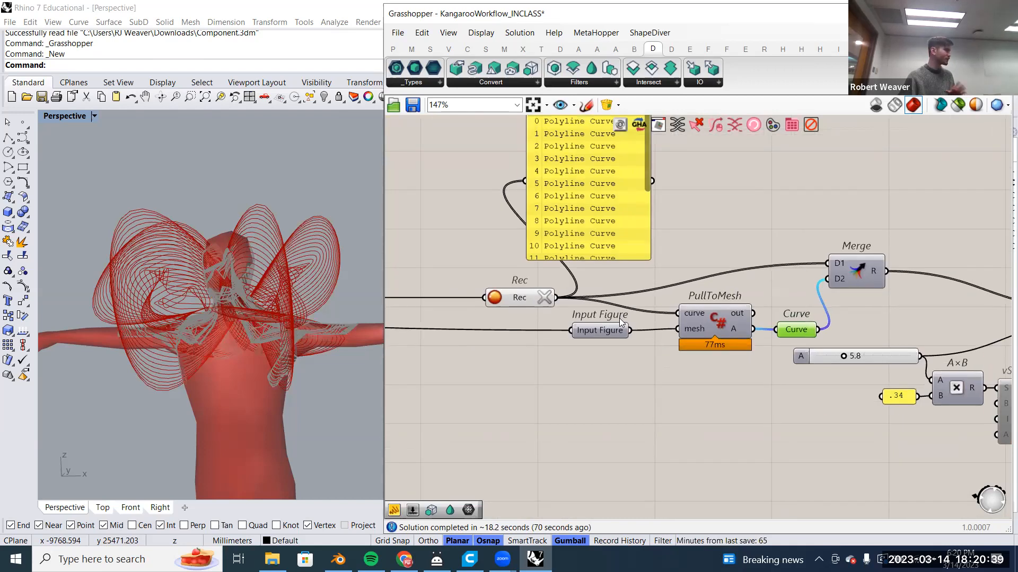
right_drag(619, 318, 705, 297)
scroll(678, 293, up, 1)
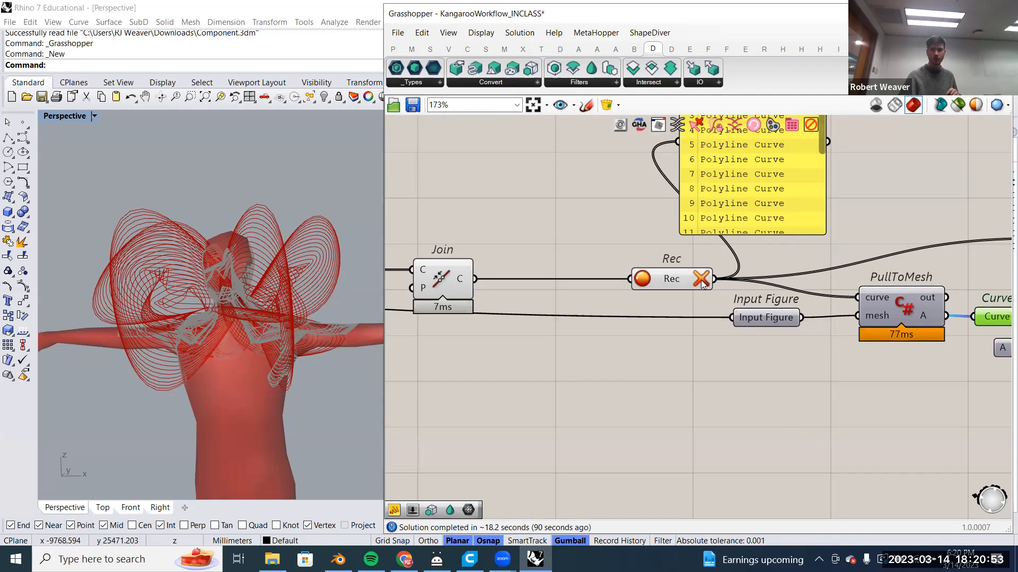
scroll(749, 337, down, 3)
right_drag(561, 349, 817, 332)
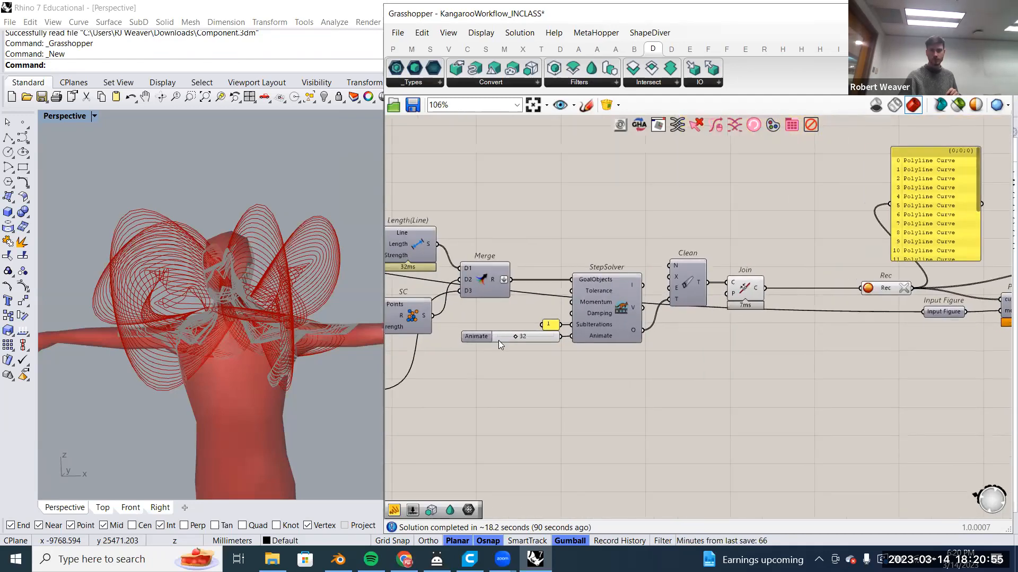
scroll(498, 345, up, 3)
drag(527, 332, 443, 332)
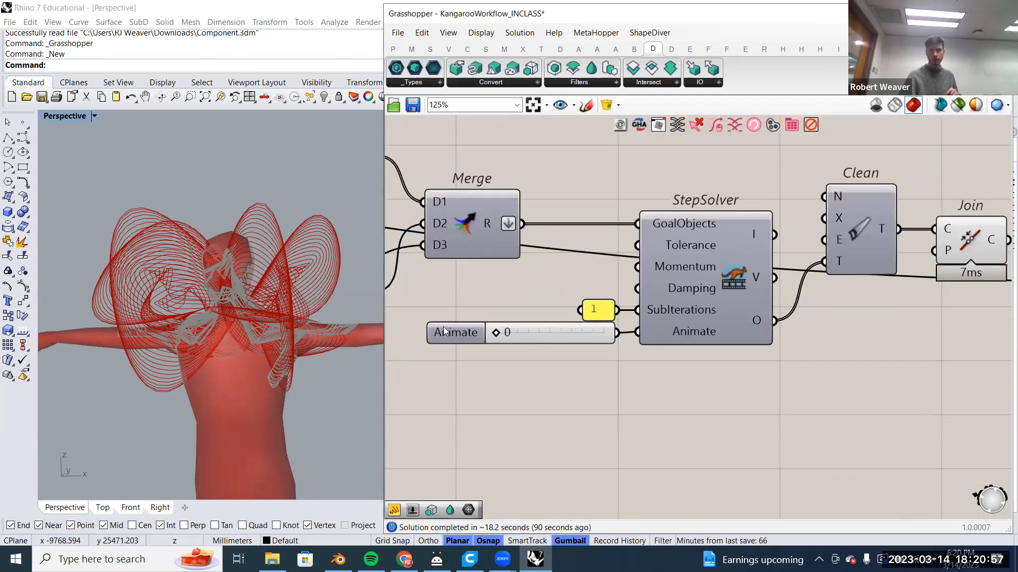
Clear the polyline curves stored in the Rec data recorder.
scroll(444, 332, down, 3)
right_drag(654, 339, 581, 347)
scroll(875, 288, up, 3)
click(868, 279)
scroll(941, 287, down, 2)
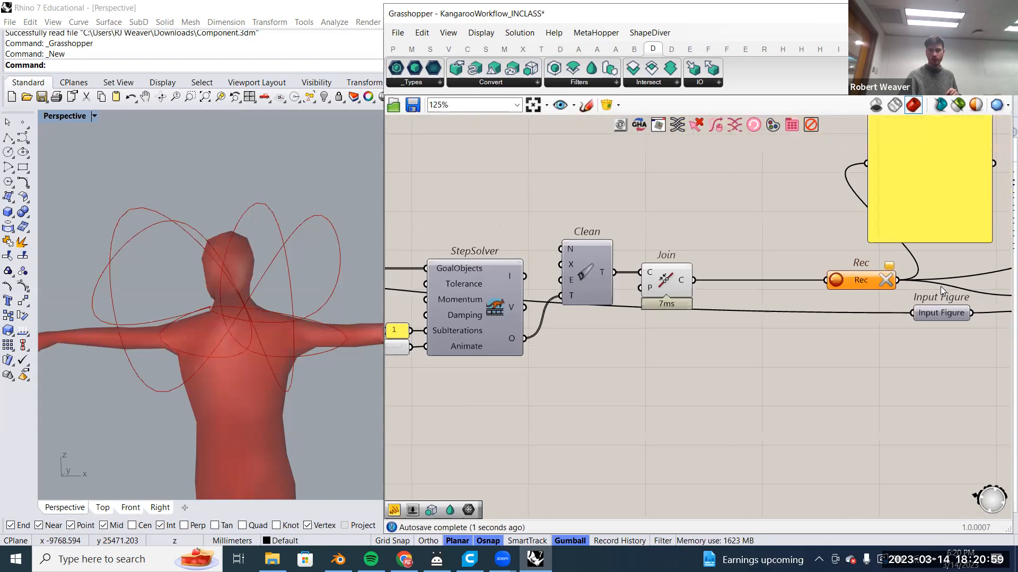
Raise the Pop3D Seed slider above 7 to generate a different starting curve pattern.
scroll(940, 287, down, 4)
scroll(616, 331, up, 7)
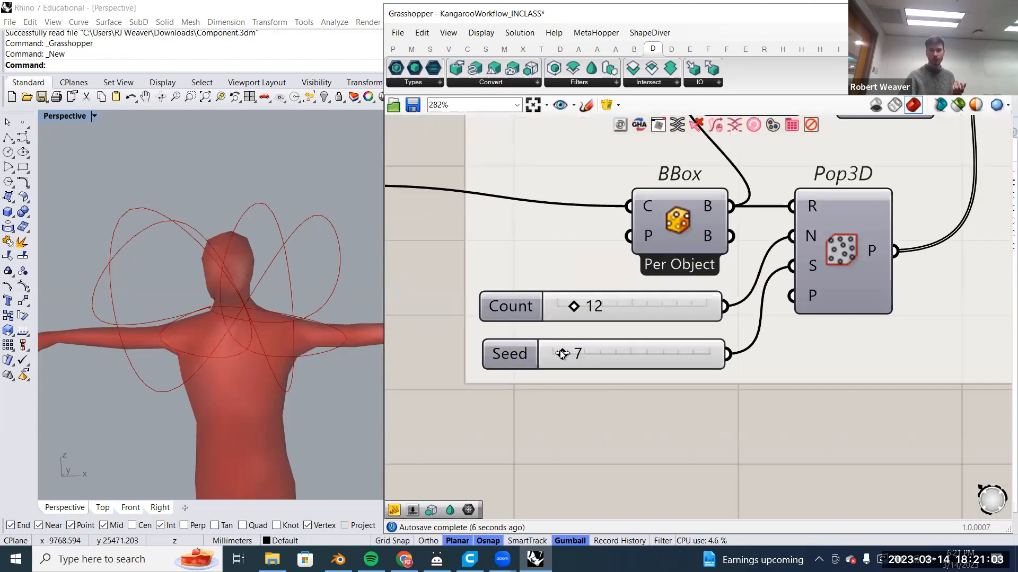
drag(589, 351, 595, 352)
scroll(755, 382, down, 6)
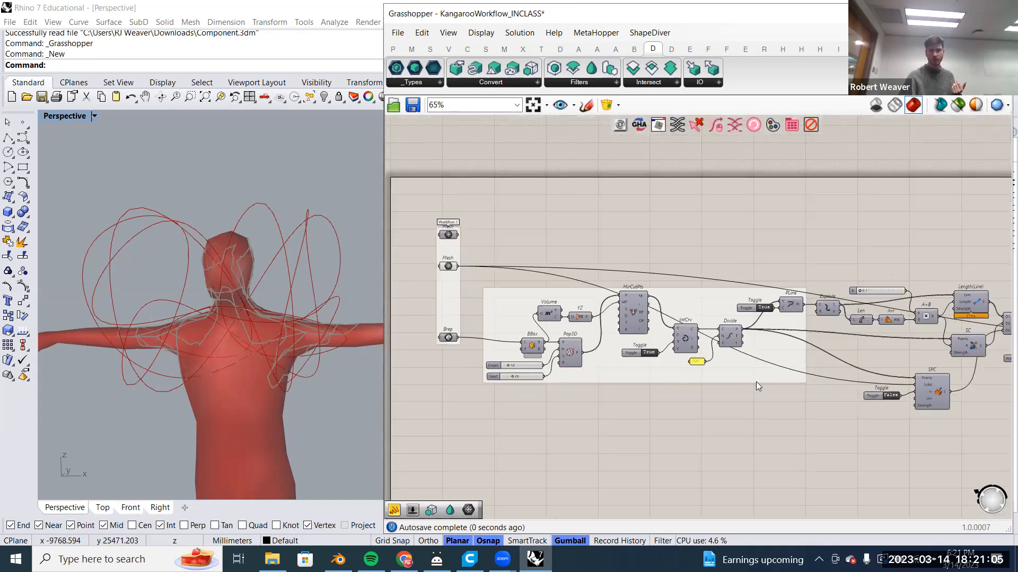
Empty the data recorder and run the simulation by raising the StepSolver's Animate slider to 98.
scroll(782, 366, up, 4)
right_drag(877, 341, 777, 336)
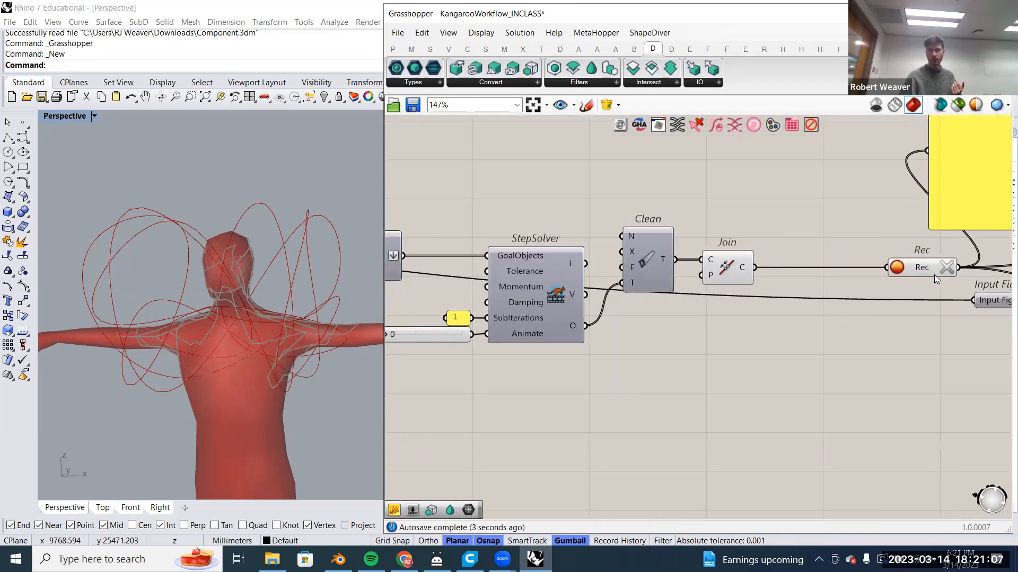
click(946, 268)
right_drag(584, 336, 734, 340)
scroll(552, 331, up, 2)
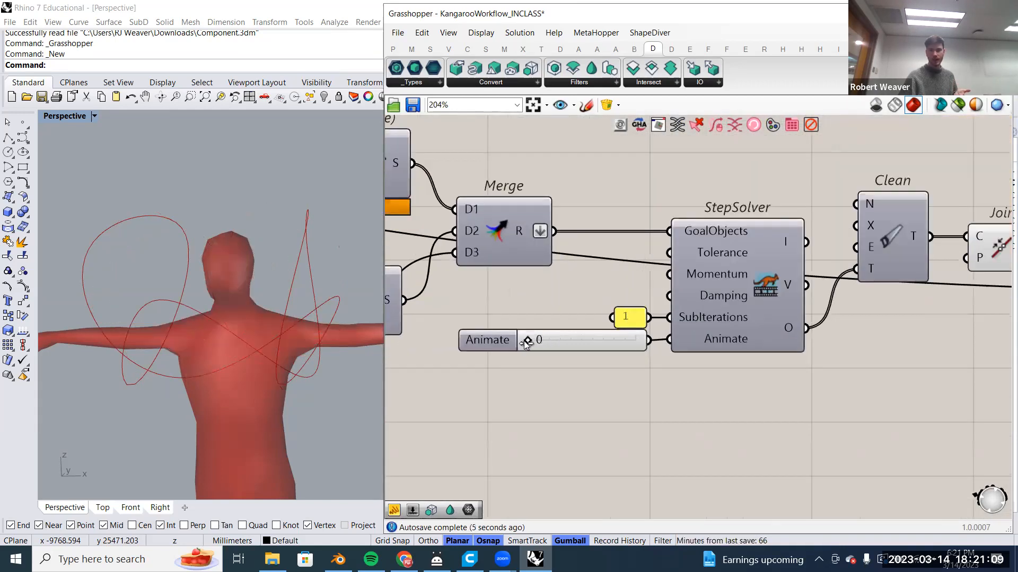
drag(525, 341, 624, 345)
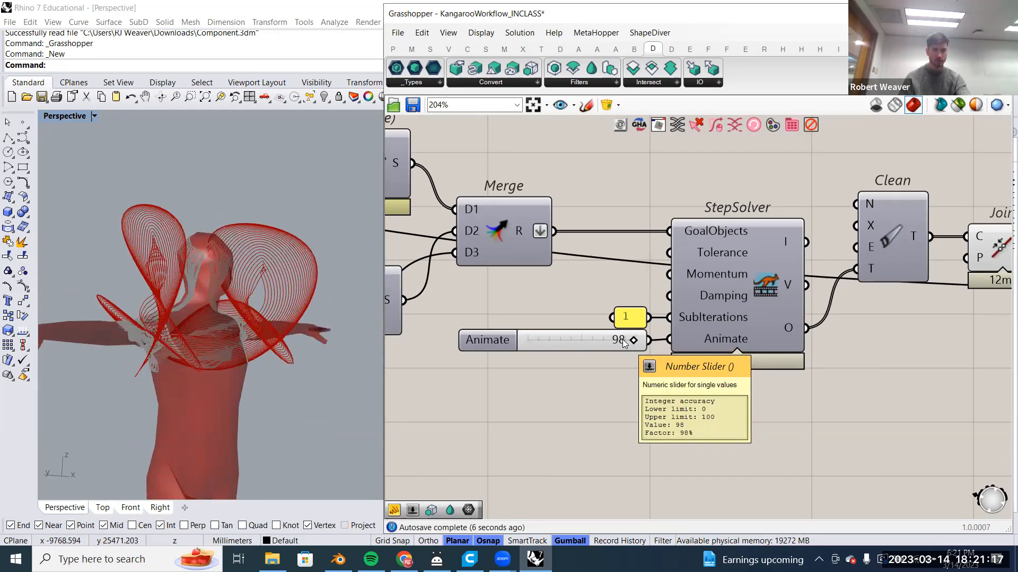
Change the Pop3D Seed slider again to try another distribution of points around the figure.
scroll(761, 351, down, 6)
scroll(559, 314, up, 4)
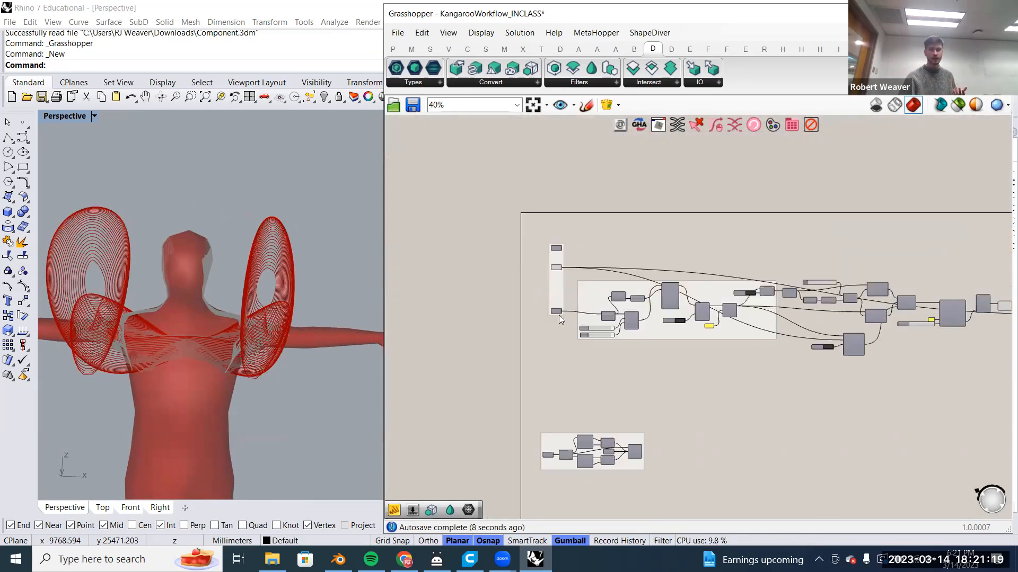
scroll(641, 373, up, 3)
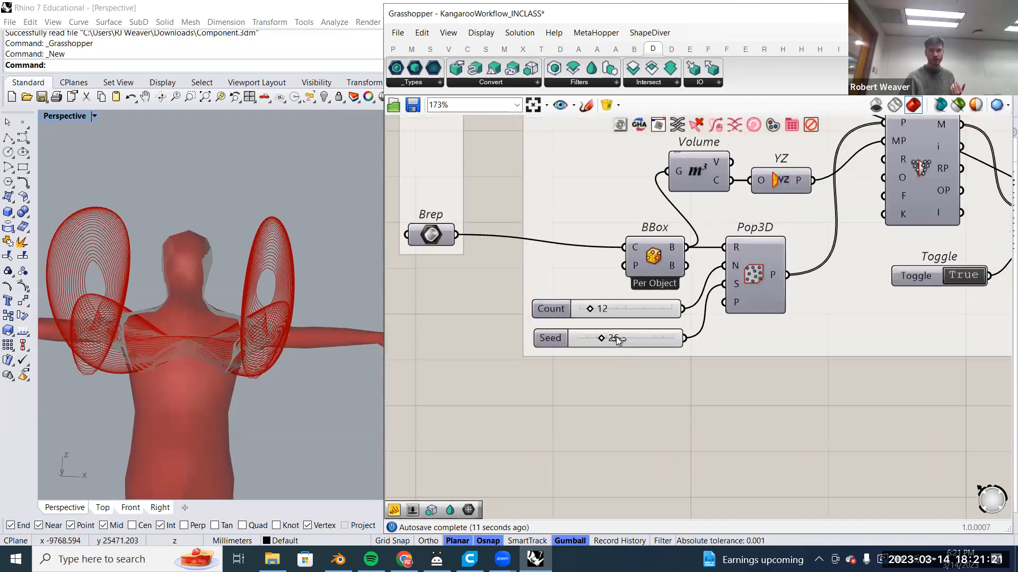
click(623, 337)
scroll(562, 380, down, 7)
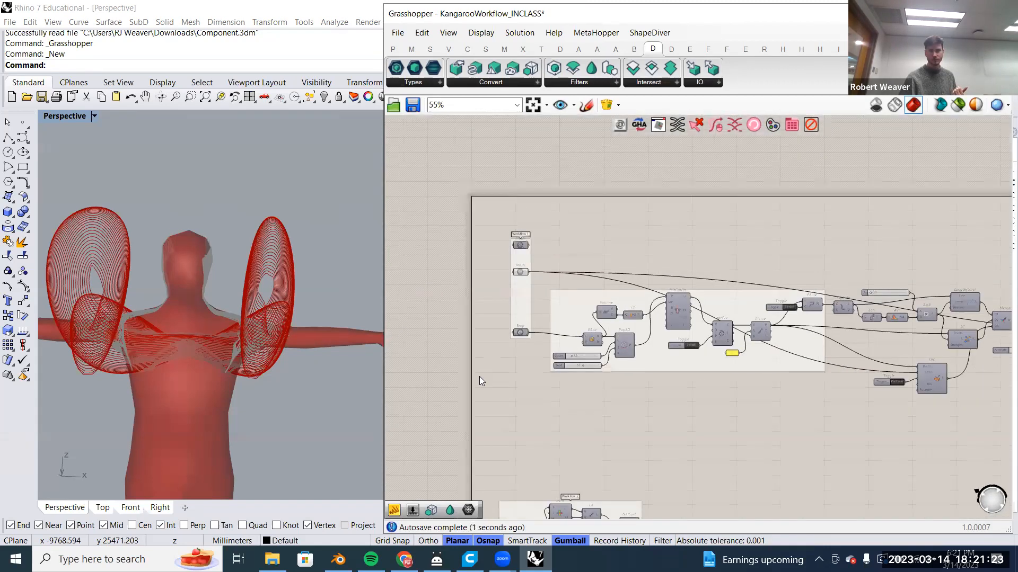
Rerun the simulation for the new seed with the Animate slider and check the recorded curves on the figure.
scroll(745, 359, up, 6)
scroll(745, 359, up, 2)
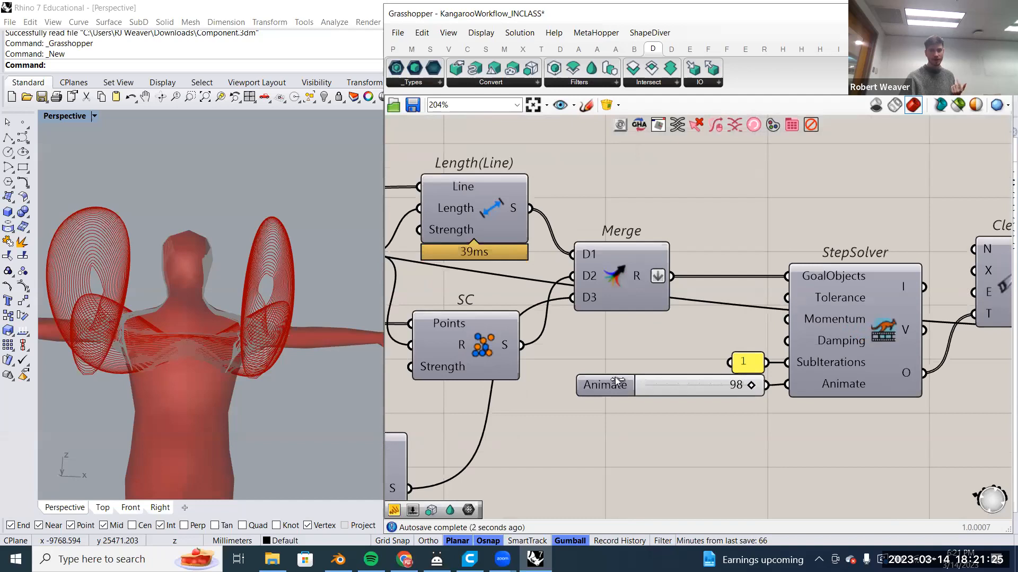
drag(639, 385, 747, 387)
right_drag(371, 355, 263, 343)
scroll(534, 383, down, 5)
scroll(801, 357, up, 7)
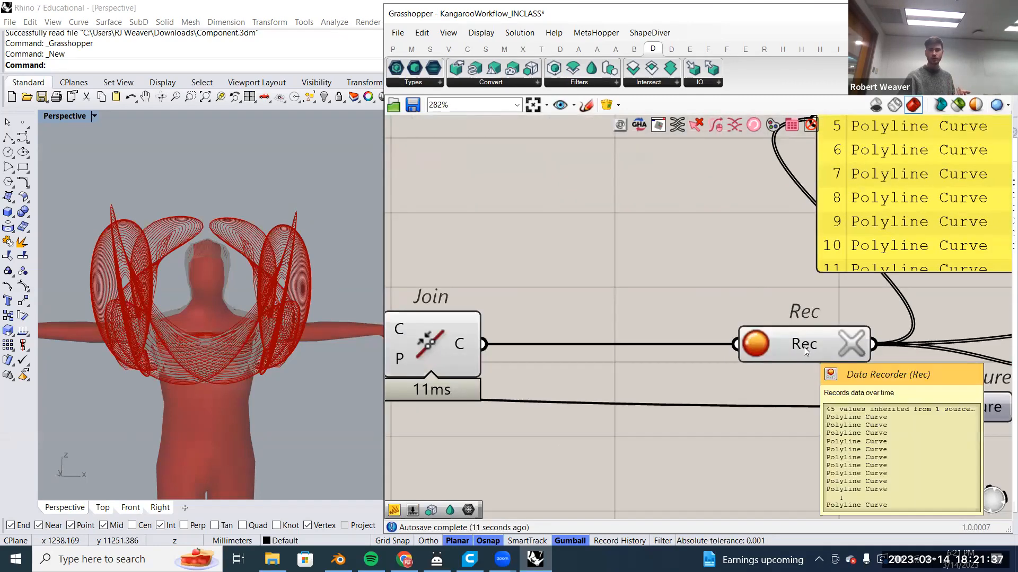
Set the slider feeding vCurve's R input to 9.0.
scroll(803, 347, down, 3)
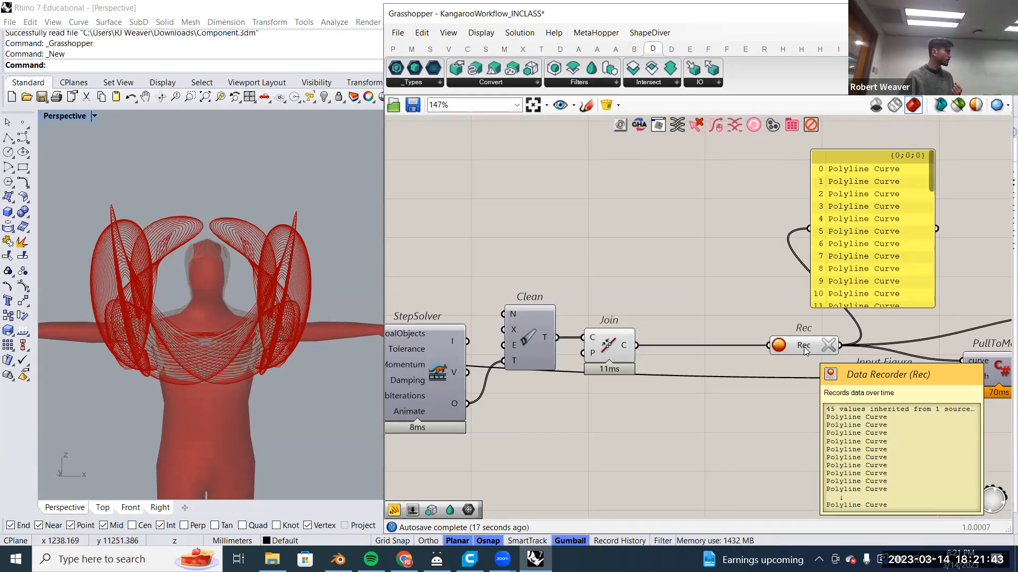
right_drag(680, 340, 295, 334)
scroll(633, 350, up, 3)
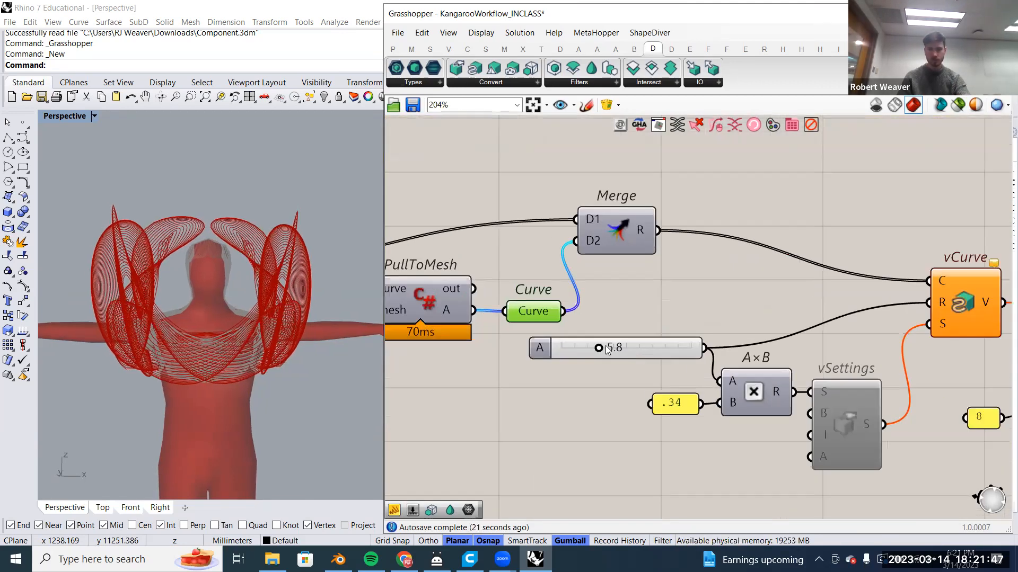
drag(600, 349, 620, 348)
scroll(621, 345, down, 3)
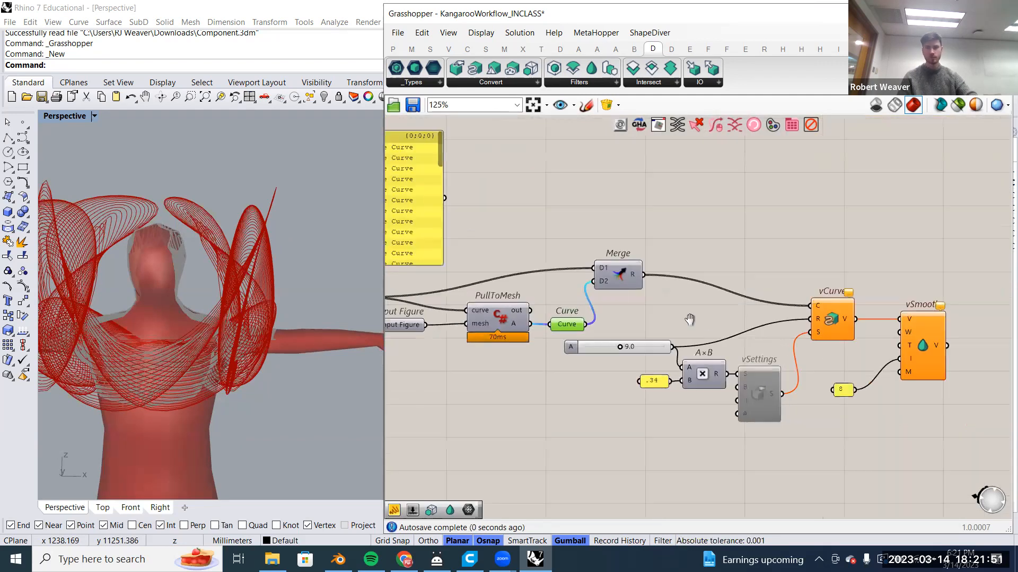
Save the definition and enable the vSettings component so the volume is computed.
right_drag(689, 320, 594, 286)
scroll(658, 359, up, 1)
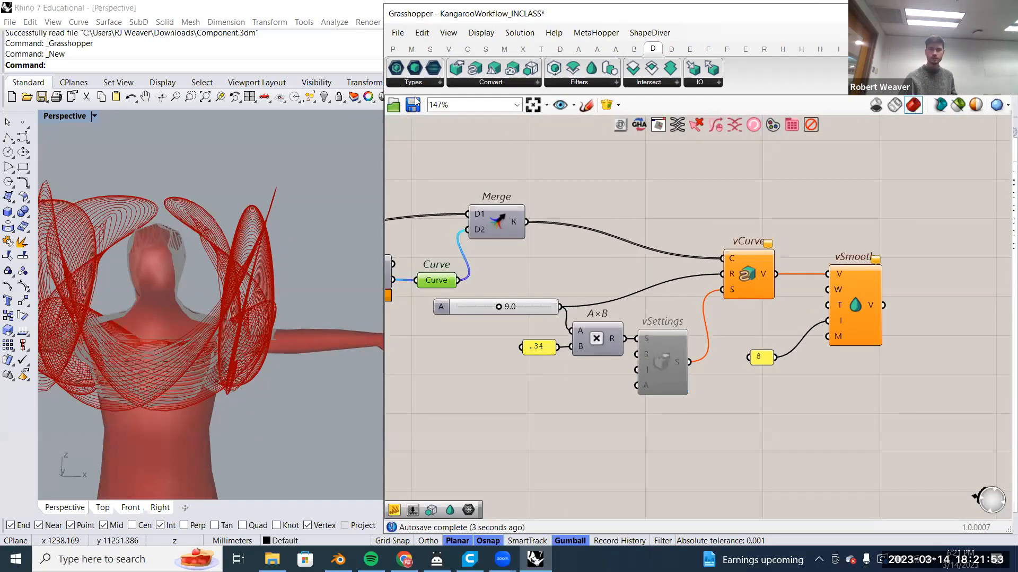
right_click(680, 395)
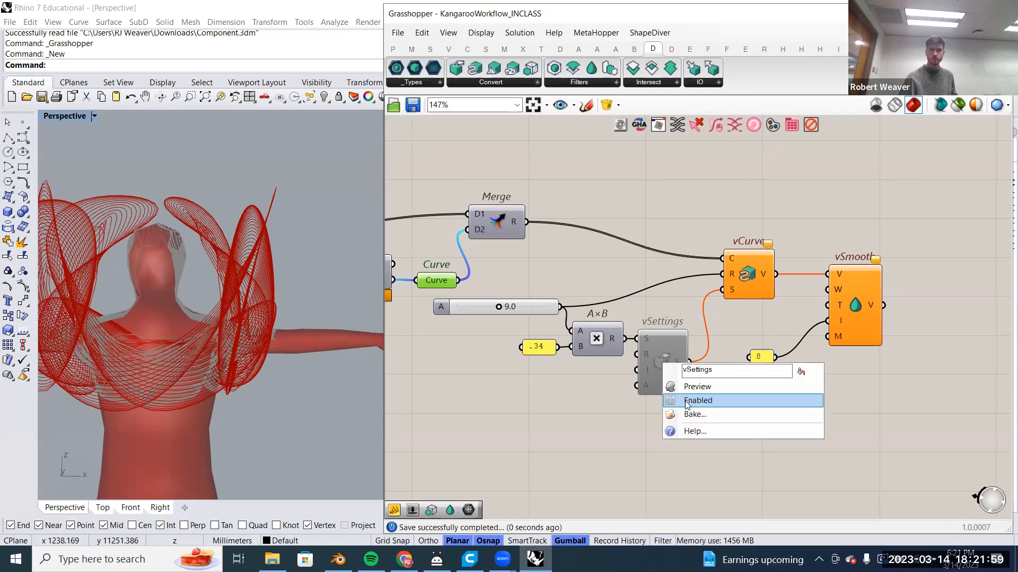
click(760, 386)
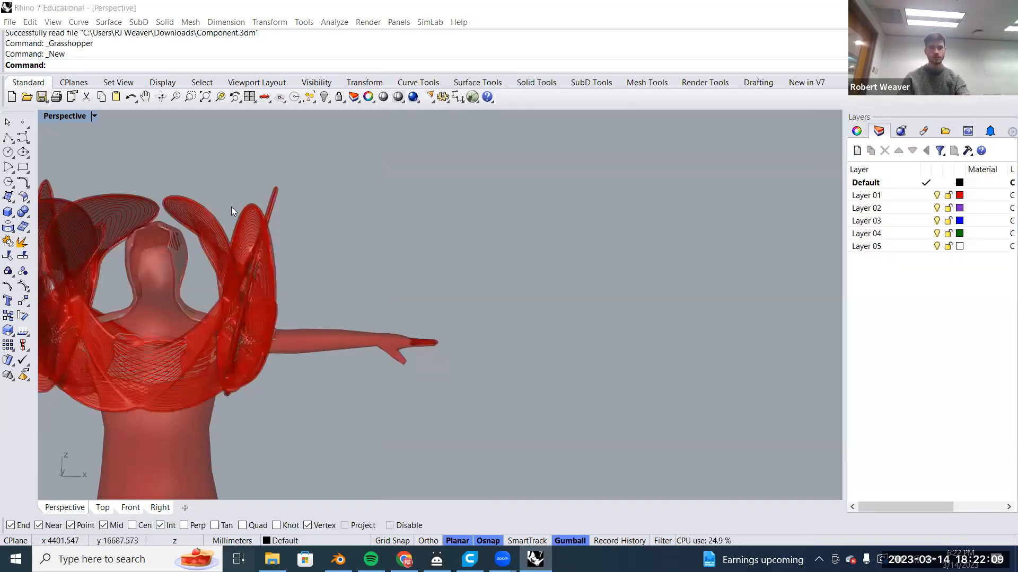
Return to the Grasshopper definition and select vSmooth to highlight the smoothed volume on the figure.
key(super+Tab)
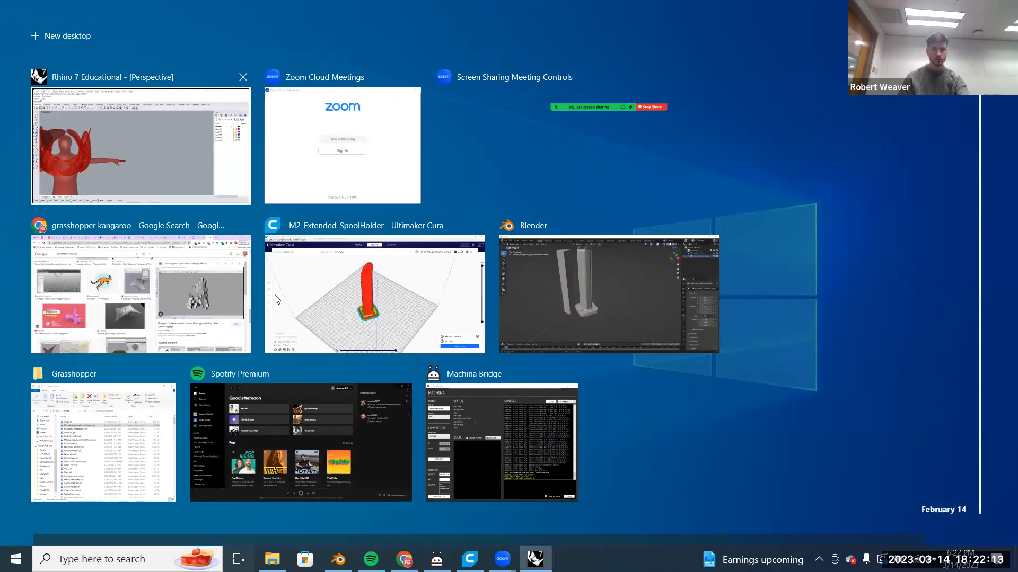
click(147, 157)
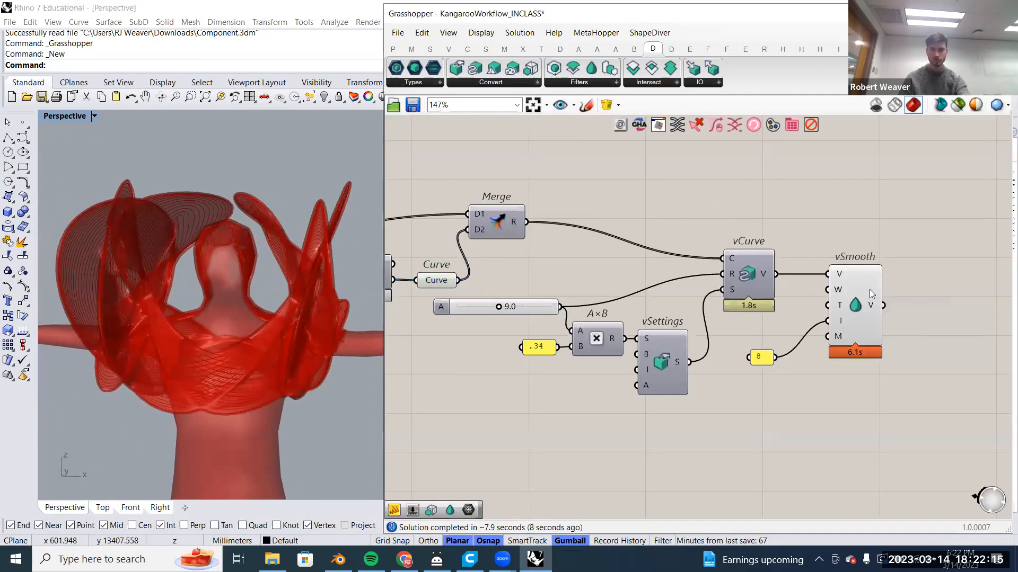
click(856, 276)
scroll(843, 281, up, 3)
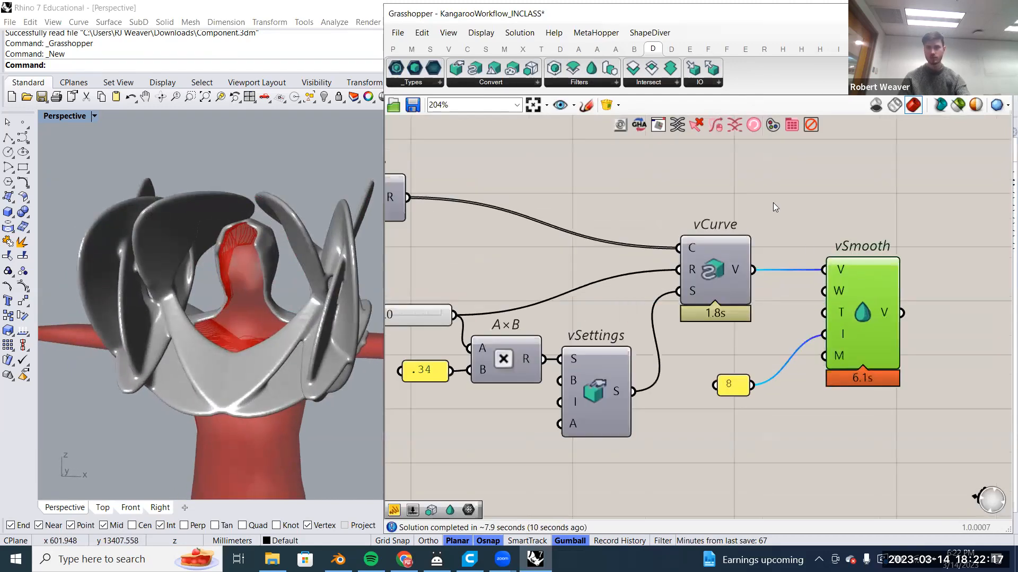
Add a panel containing 2 and connect it to vSmooth's W input.
double_click(774, 200)
text(//3)
key(BackSpace)
text(2)
key(Return)
drag(791, 201, 824, 291)
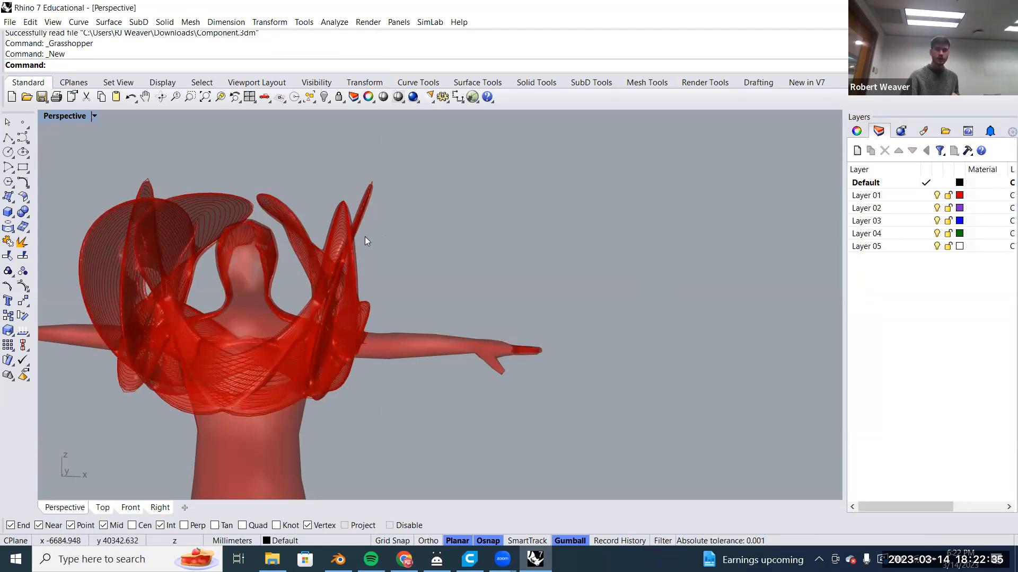
Go back to the Grasshopper definition and examine the voxel size input of vSettings and the multiplication that drives it.
key(super+Tab)
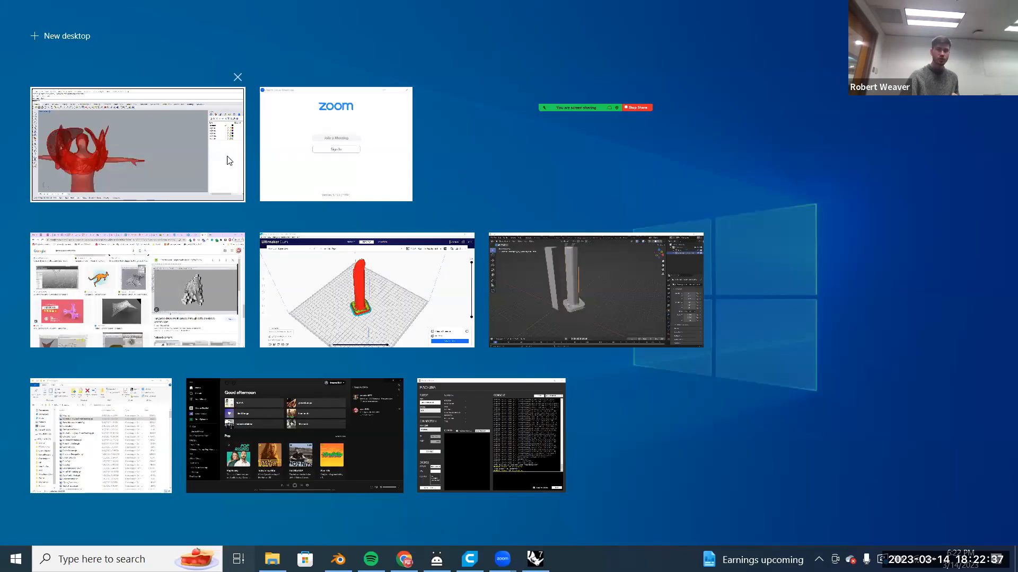
click(828, 310)
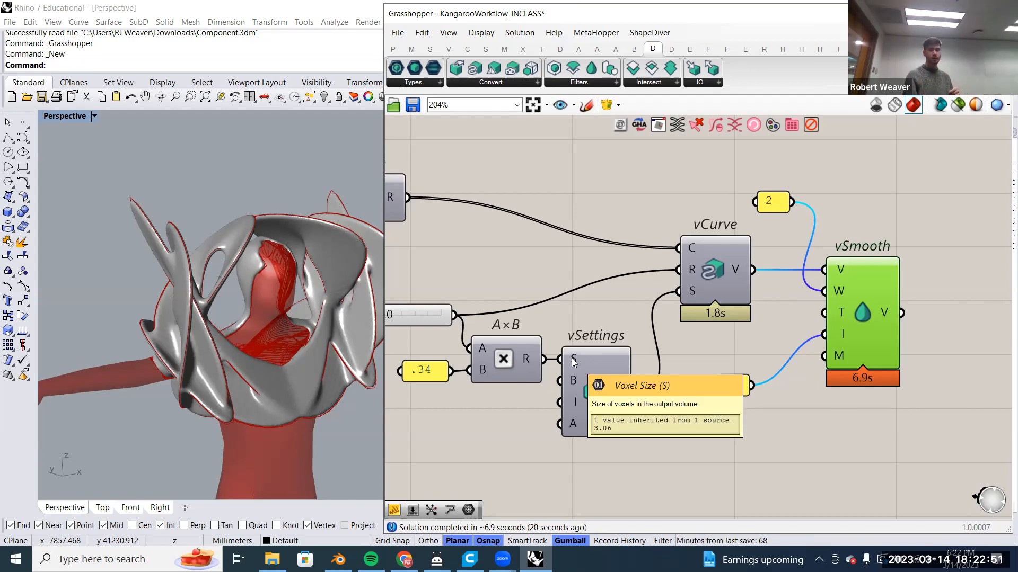
right_drag(573, 362, 694, 349)
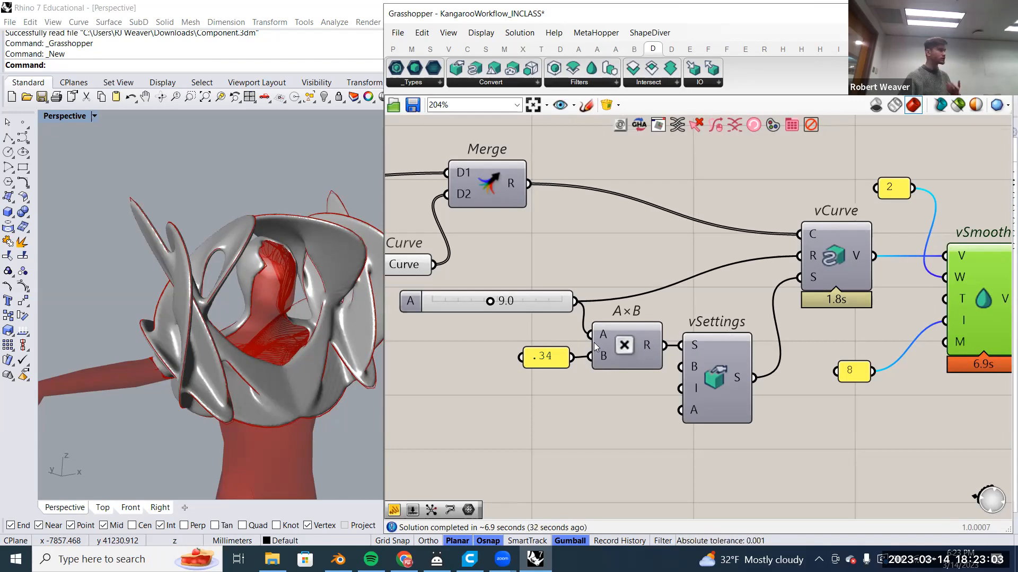
mouse_move(595, 347)
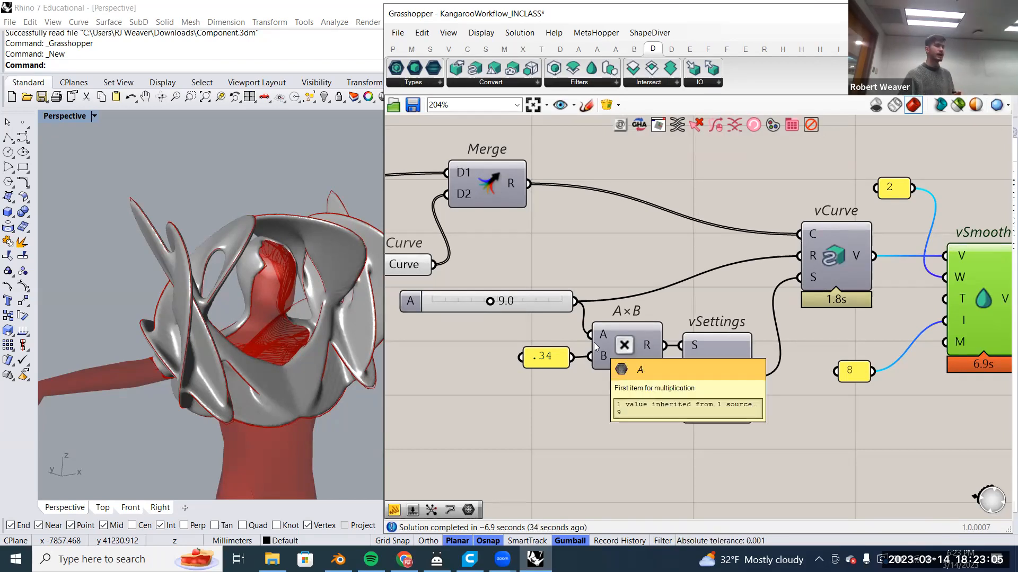
mouse_move(711, 368)
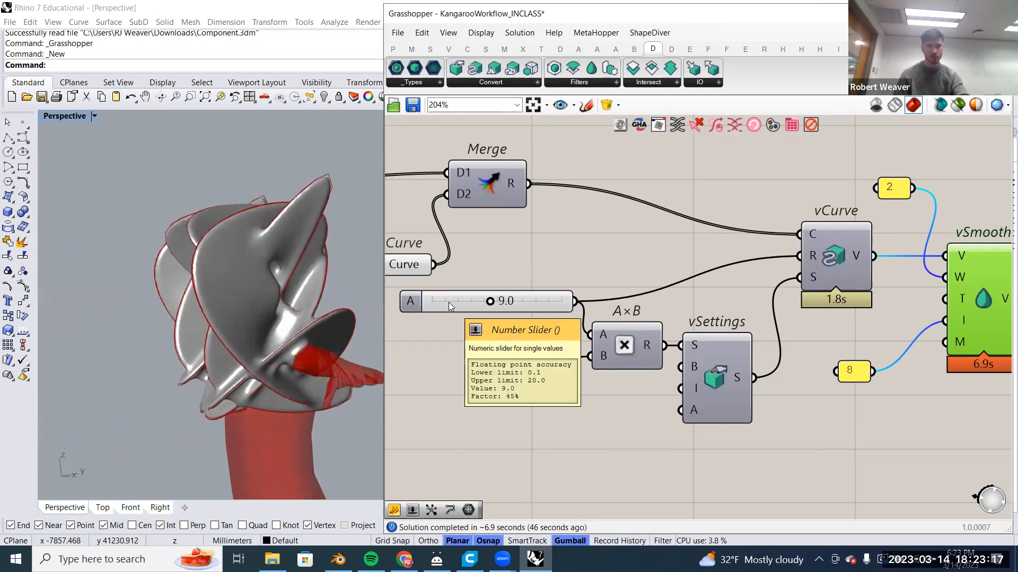
Deselect and reselect vSmooth to compare the smoothed volume with the curves, then review the components upstream of Merge.
right_drag(759, 272, 670, 266)
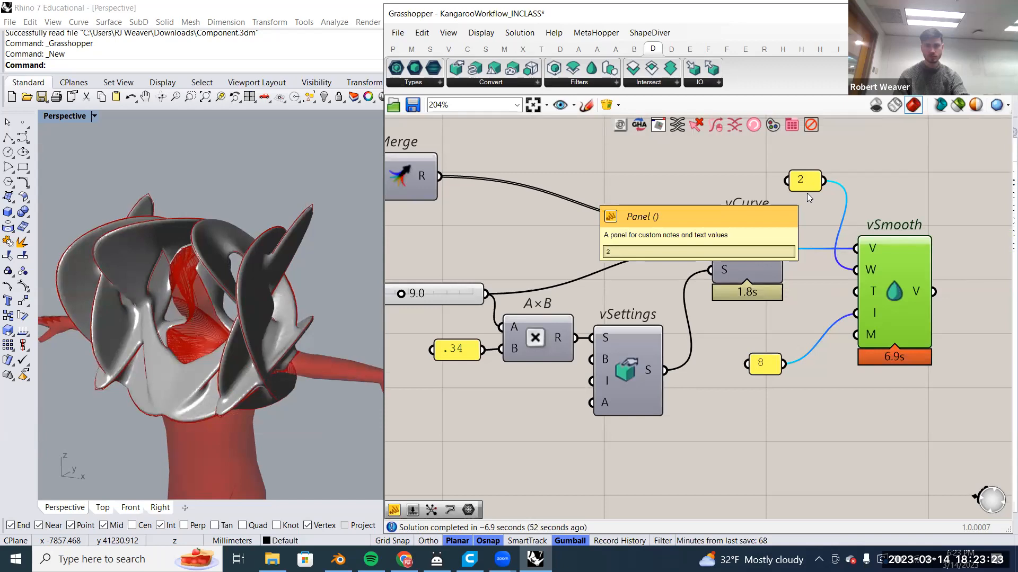
click(876, 190)
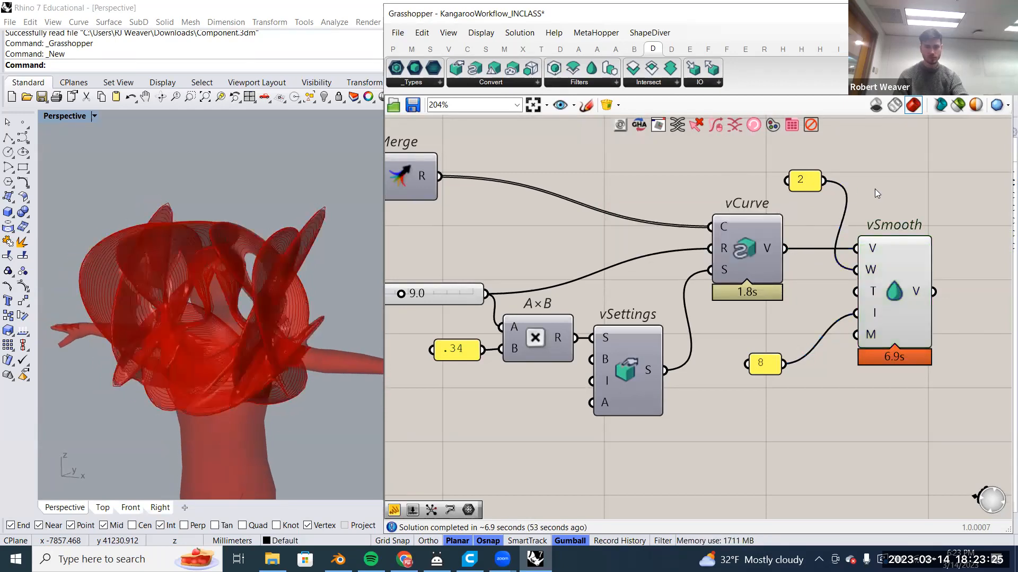
click(895, 258)
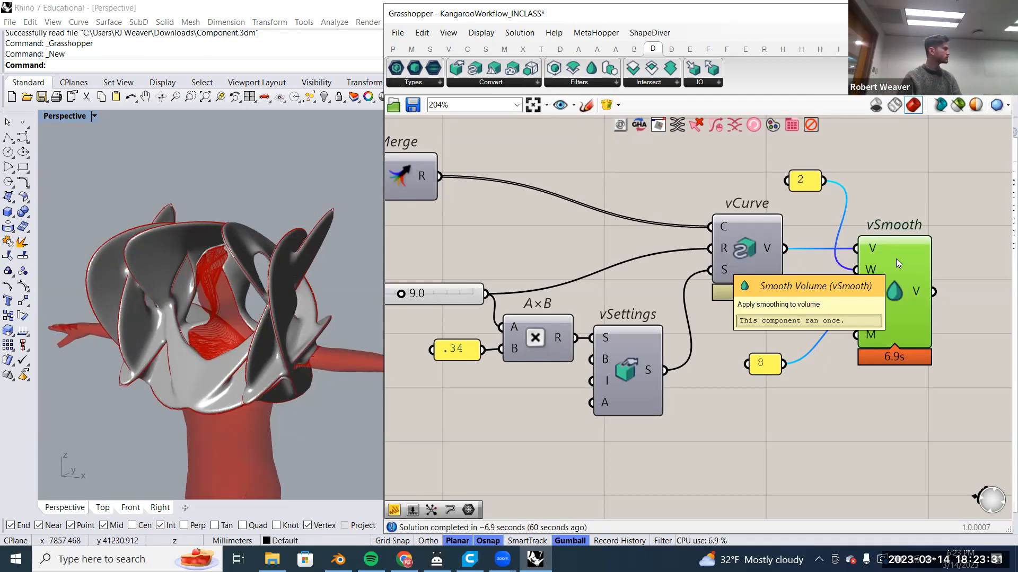
right_drag(138, 265, 175, 260)
scroll(749, 301, down, 3)
scroll(749, 300, up, 3)
right_drag(749, 300, 796, 457)
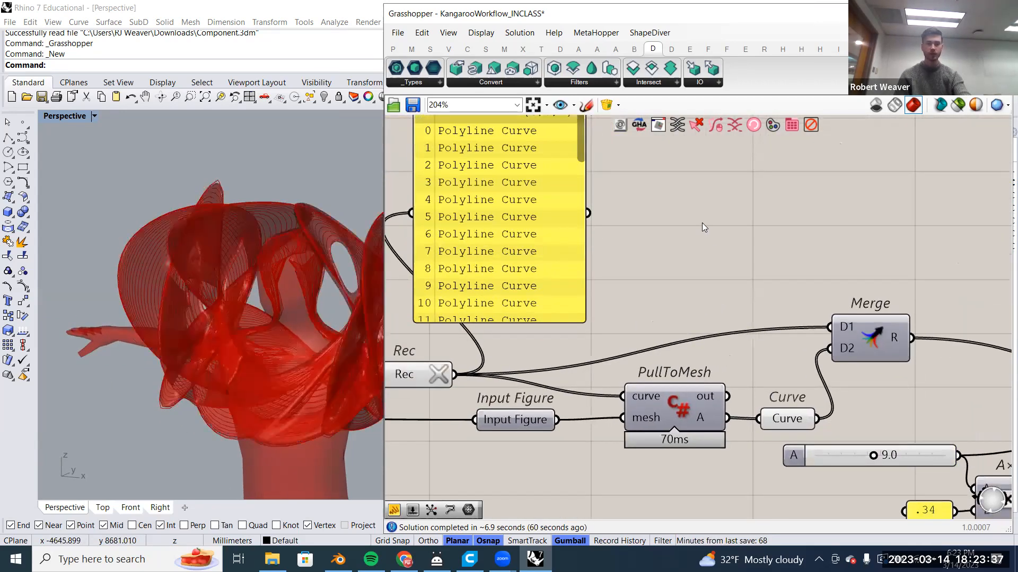
Add a Cull Nth component above PullToMesh and connect the Rec output to its list input.
double_click(702, 223)
text(cull)
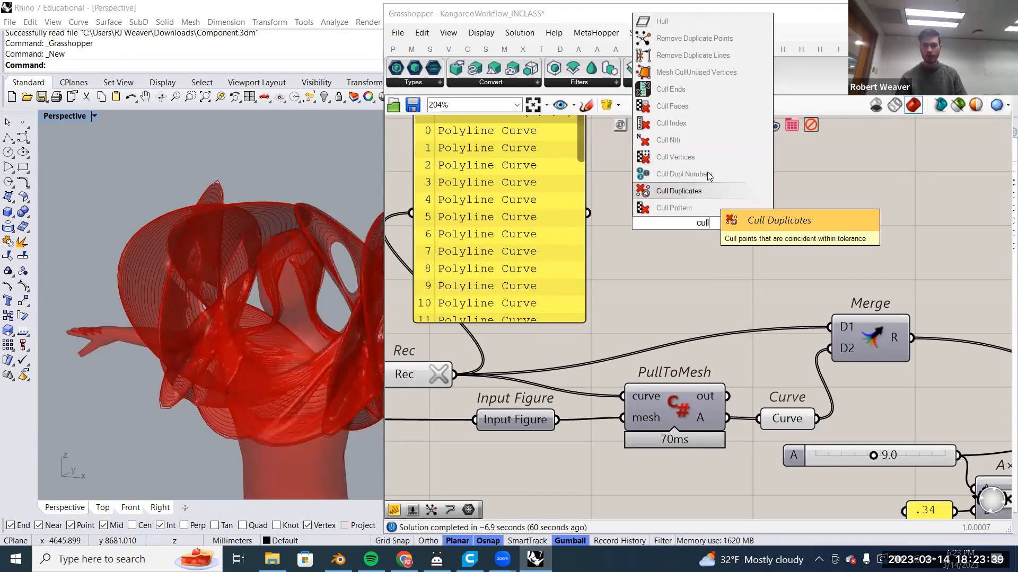
click(713, 138)
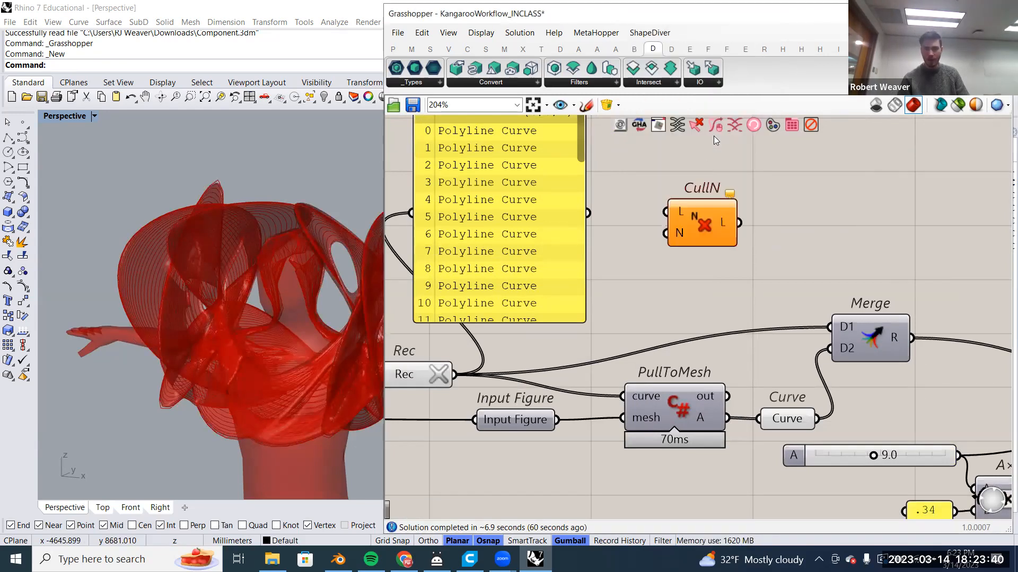
click(689, 255)
mouse_move(671, 266)
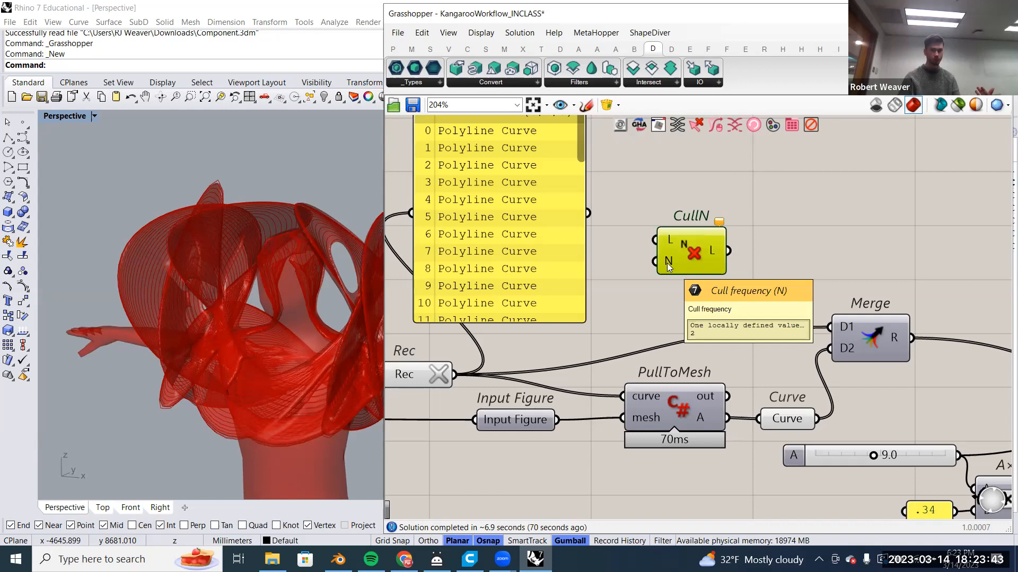
drag(455, 375, 656, 240)
Select Rec and CullN in turn to compare the full set of recorded curves with the culled set.
right_drag(390, 356, 480, 337)
click(485, 351)
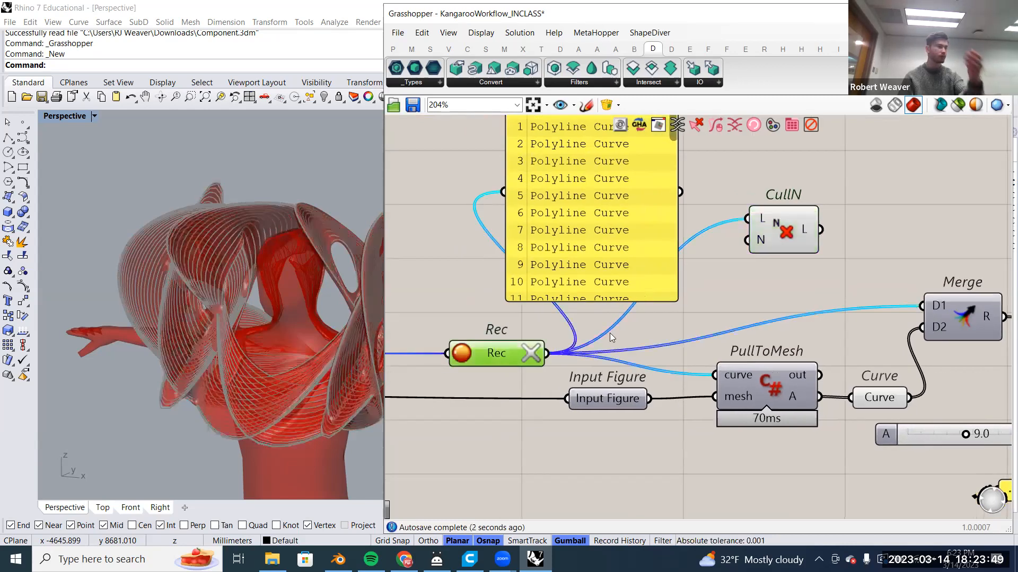
click(791, 235)
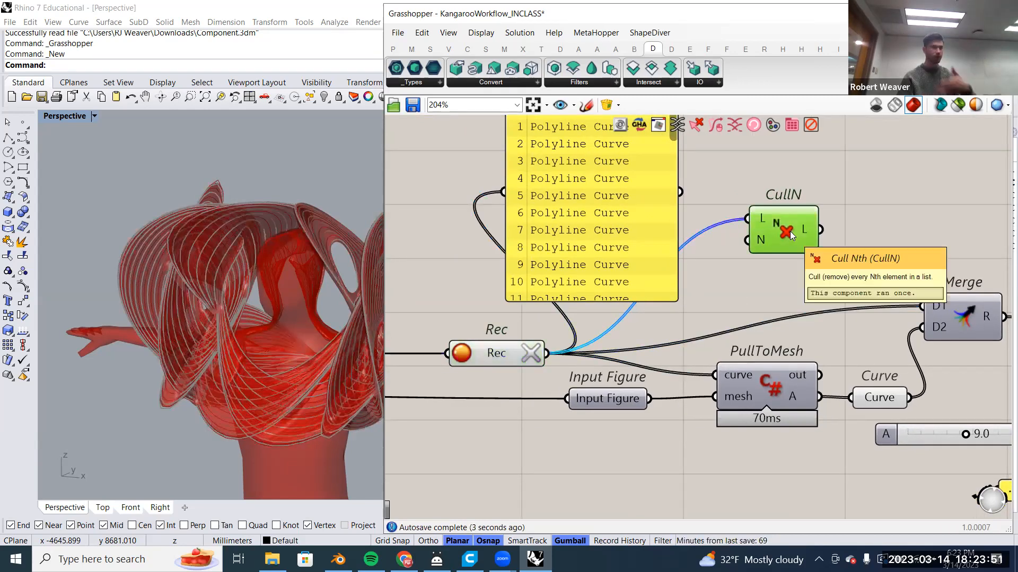
right_drag(794, 260, 740, 263)
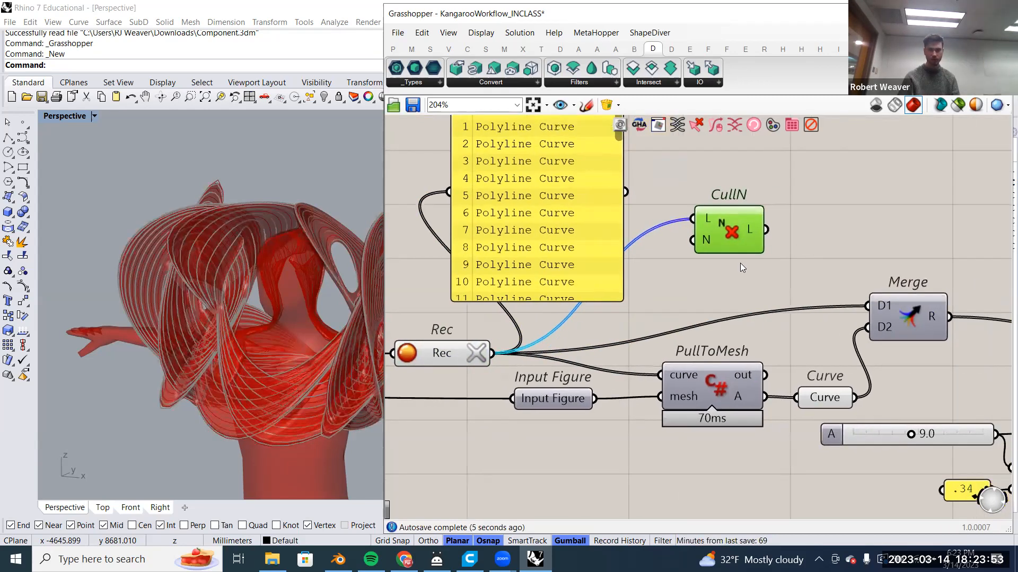
With the solver locked, feed CullN's output instead of Rec into PullToMesh's curve input and Merge's D1, and unlock the solver.
click(725, 300)
right_drag(725, 300, 737, 288)
click(763, 428)
drag(767, 218, 660, 363)
shift+drag(767, 217, 874, 292)
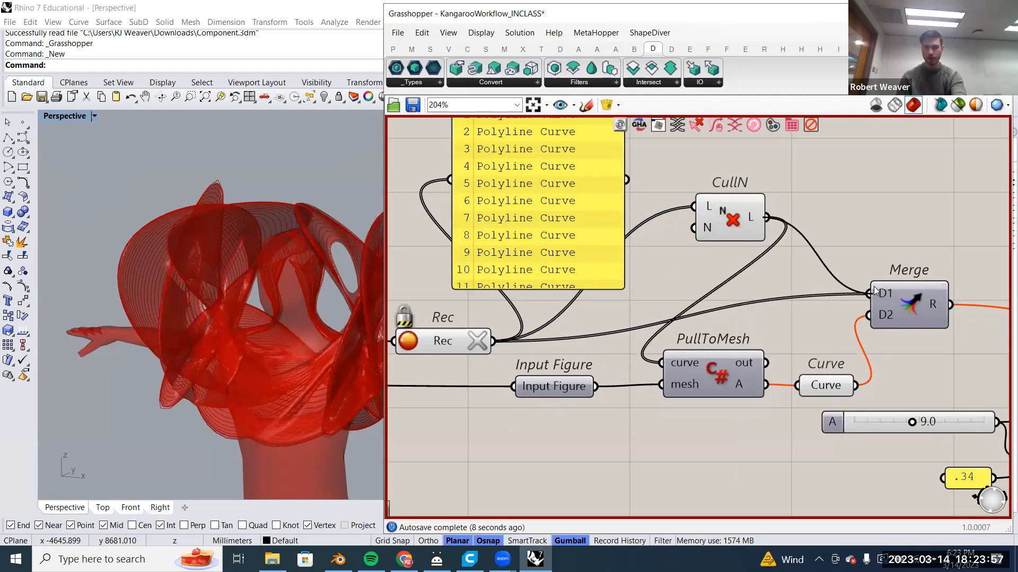
right_click(859, 397)
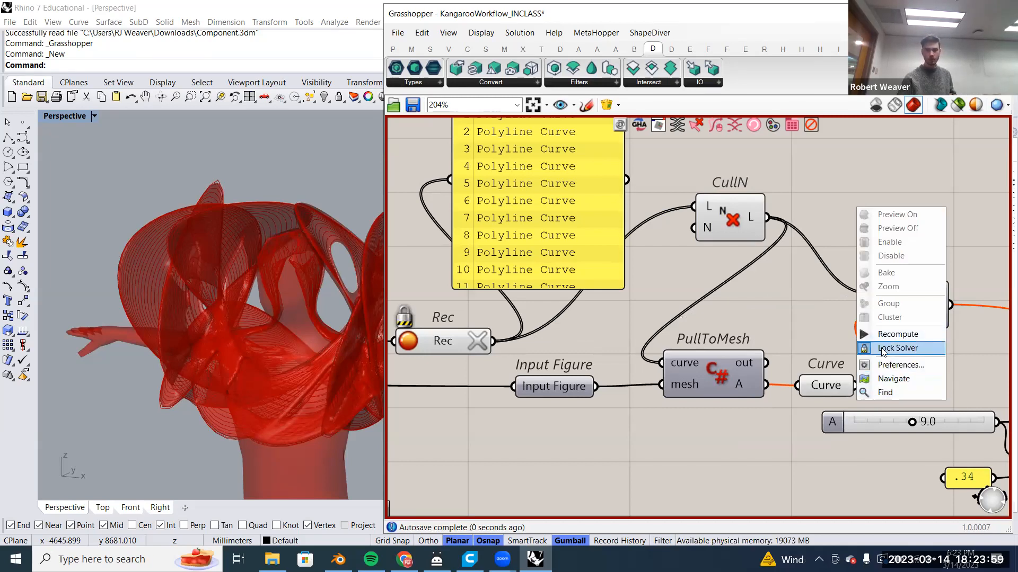
click(828, 238)
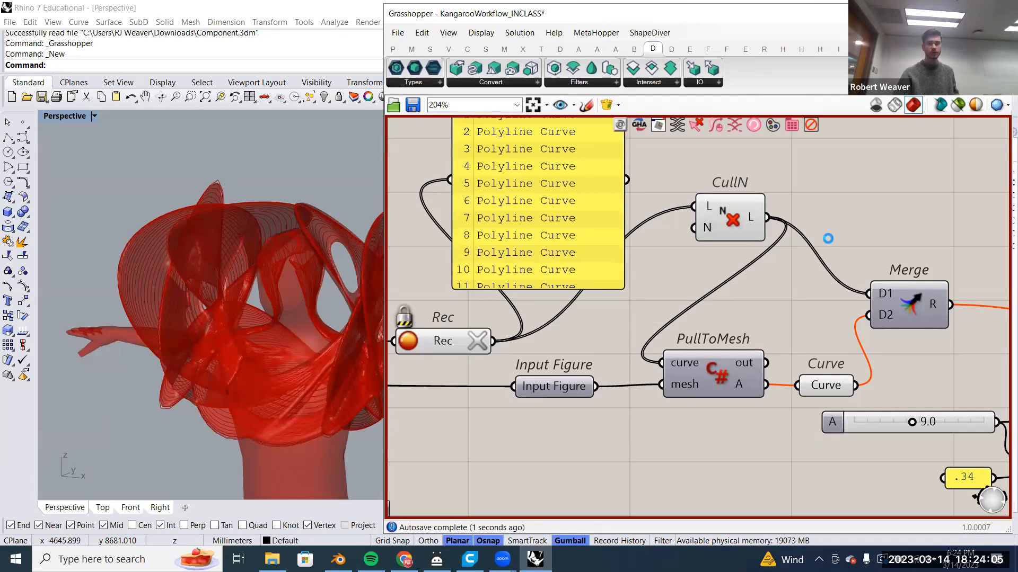
Place the panels containing 2 and 8 together beside vSmooth's inputs.
right_drag(823, 260, 587, 258)
right_drag(995, 300, 636, 264)
click(815, 372)
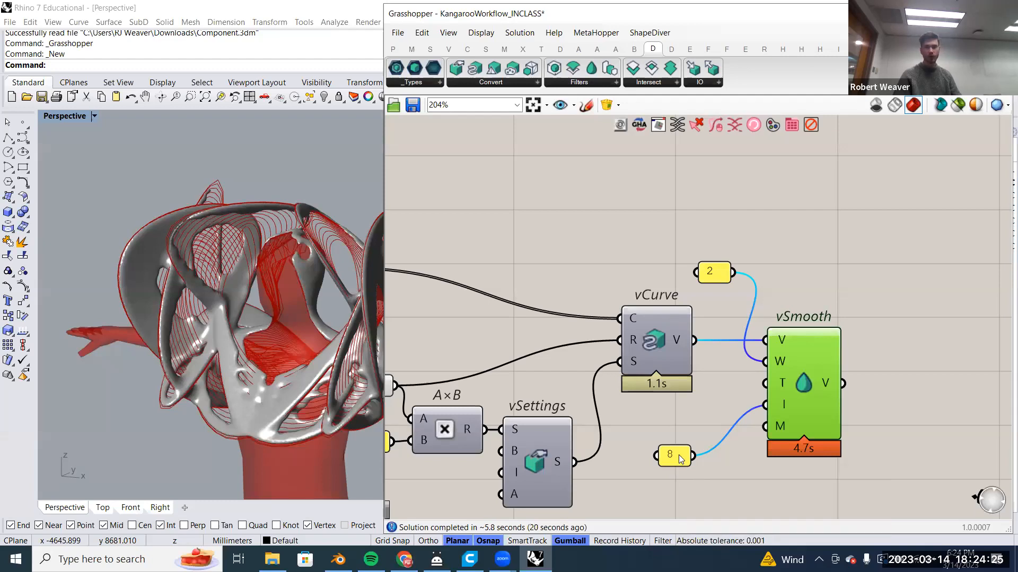
drag(679, 454, 701, 444)
drag(714, 274, 699, 419)
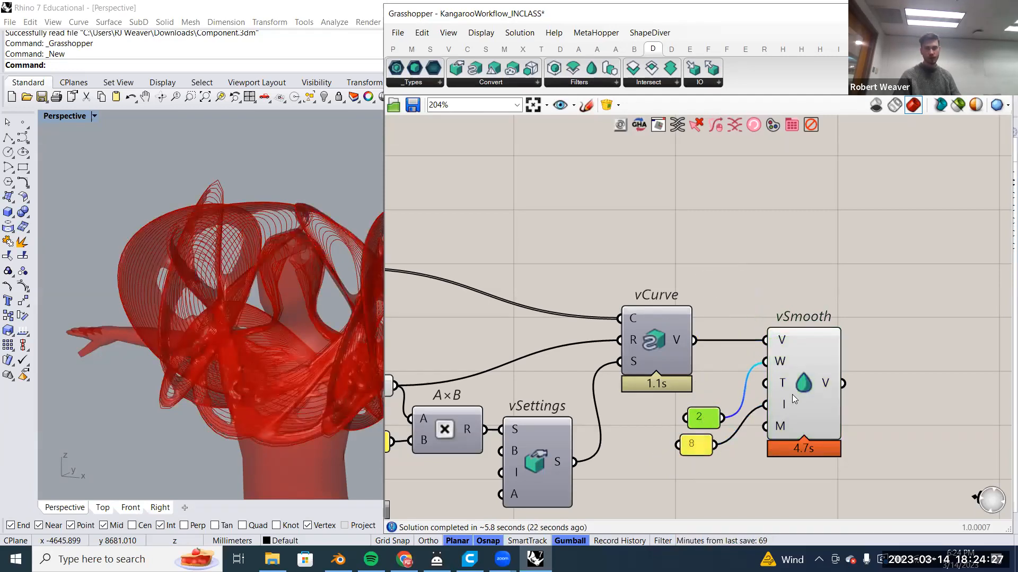
Toggle the selection of vSmooth to compare the smoothed volume with the culled curves, and inspect it from the front of the figure.
click(792, 394)
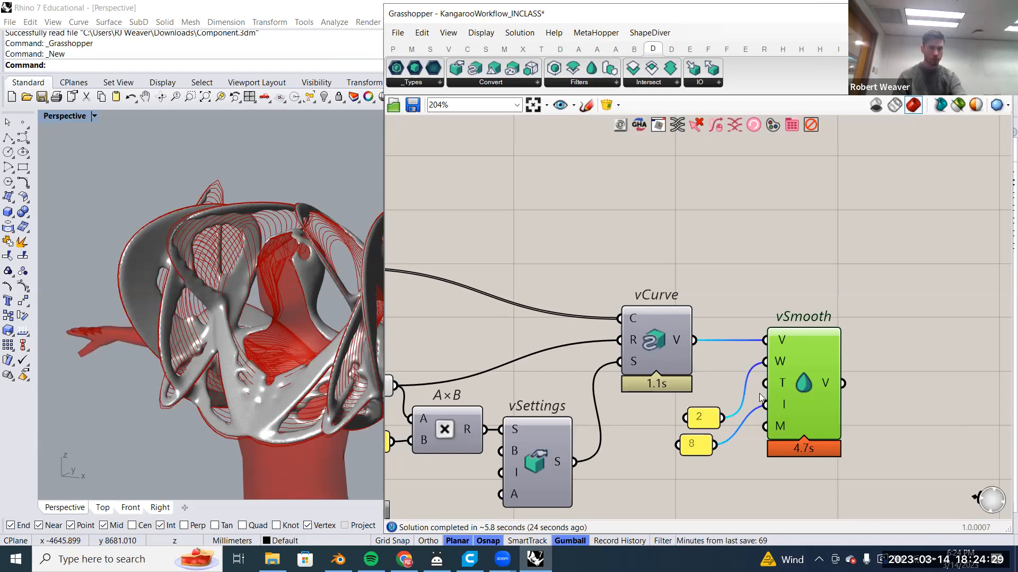
mouse_move(771, 382)
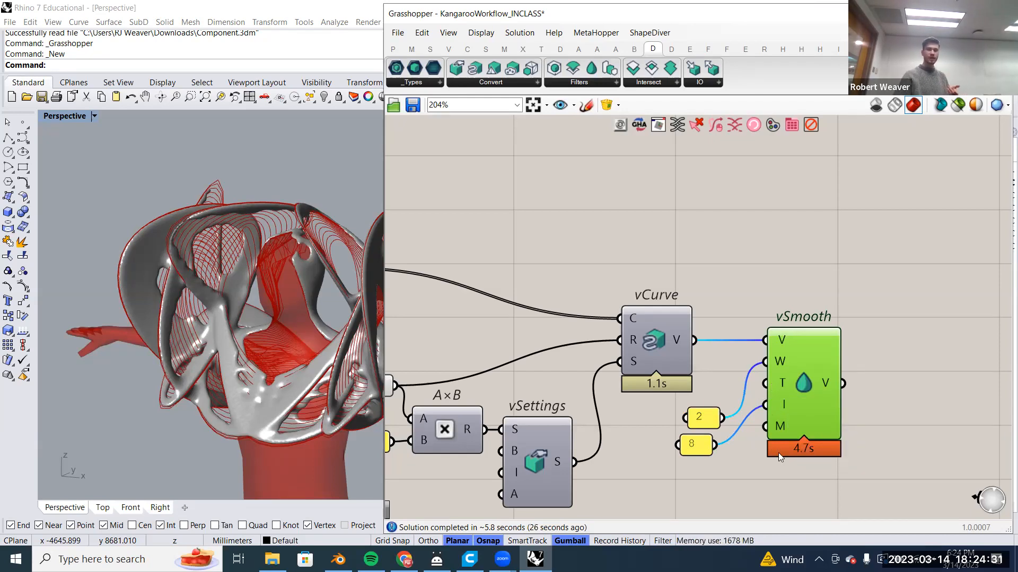
click(515, 254)
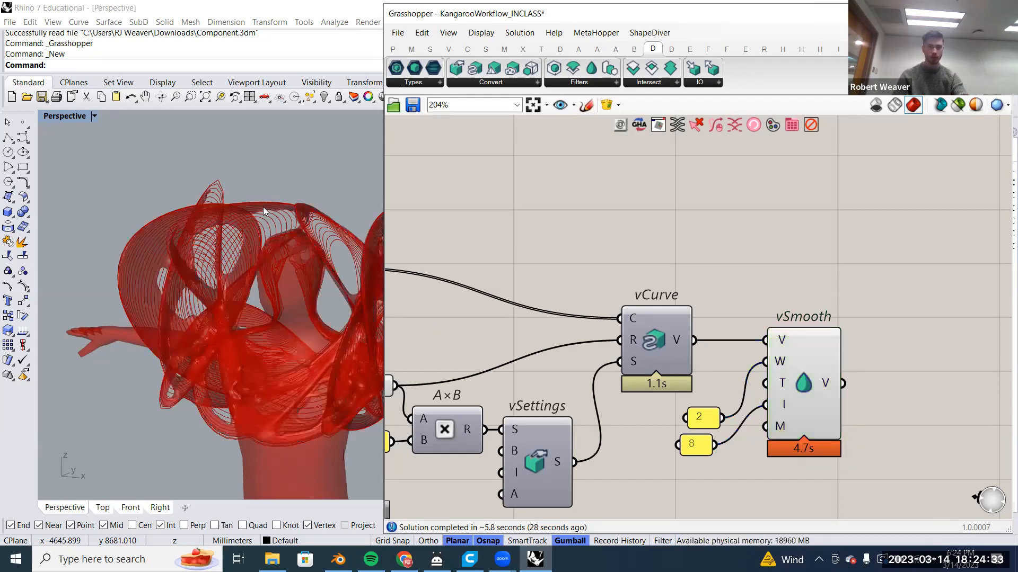
click(802, 384)
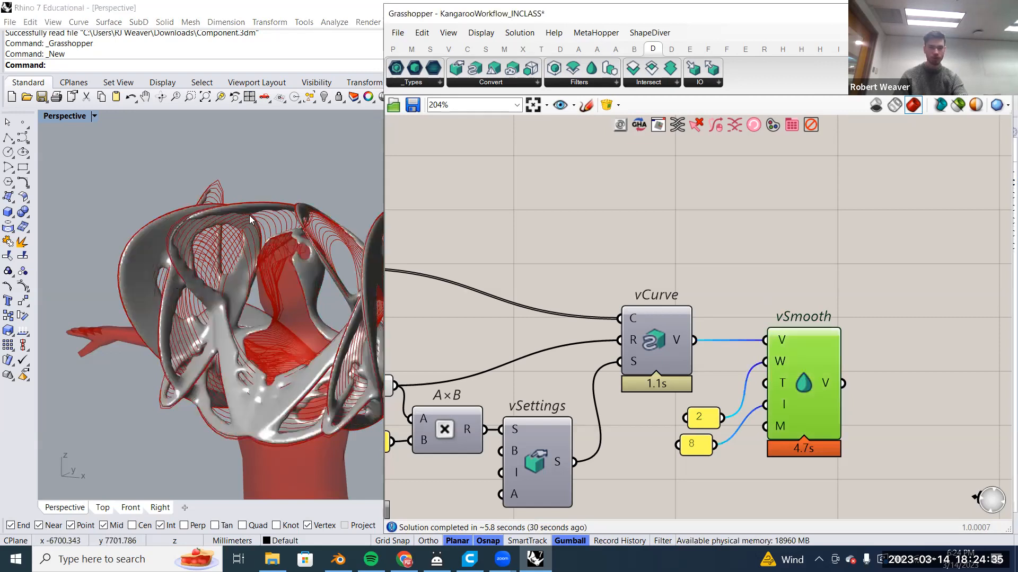
right_drag(278, 173, 260, 172)
click(260, 171)
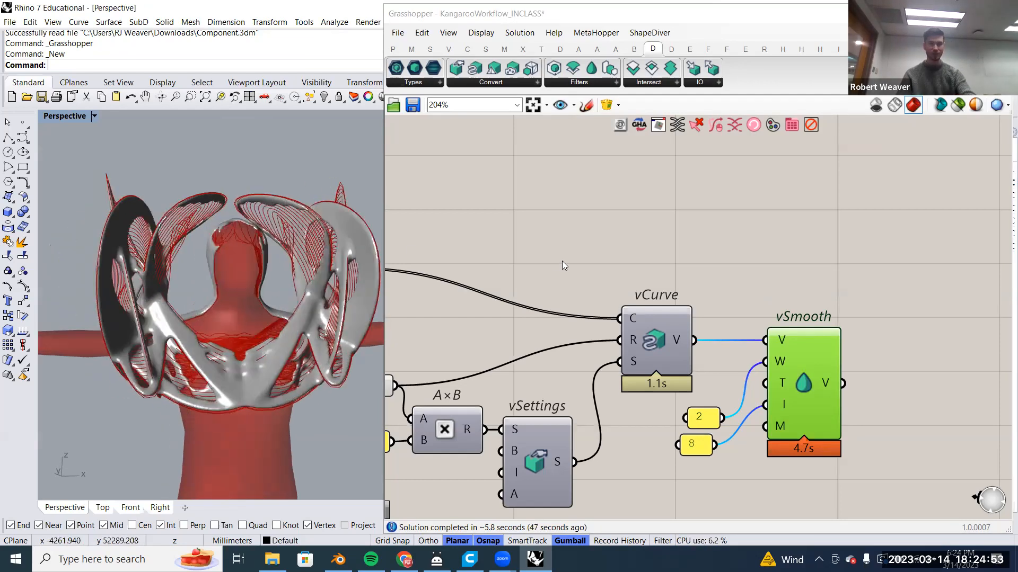
Save the definition and turn off the preview of all components in the curve-to-volume workflow.
click(414, 106)
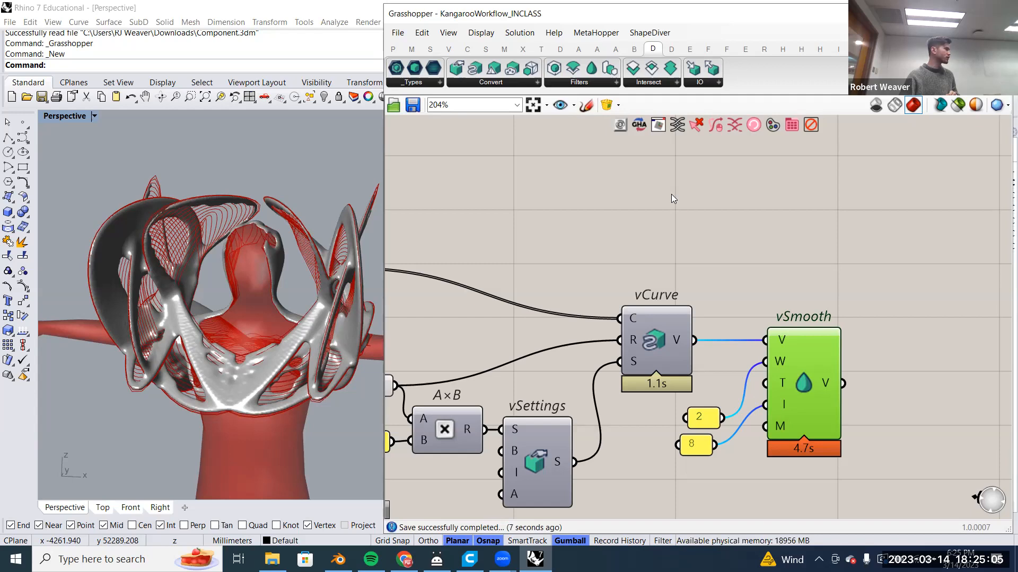
right_drag(671, 194, 703, 181)
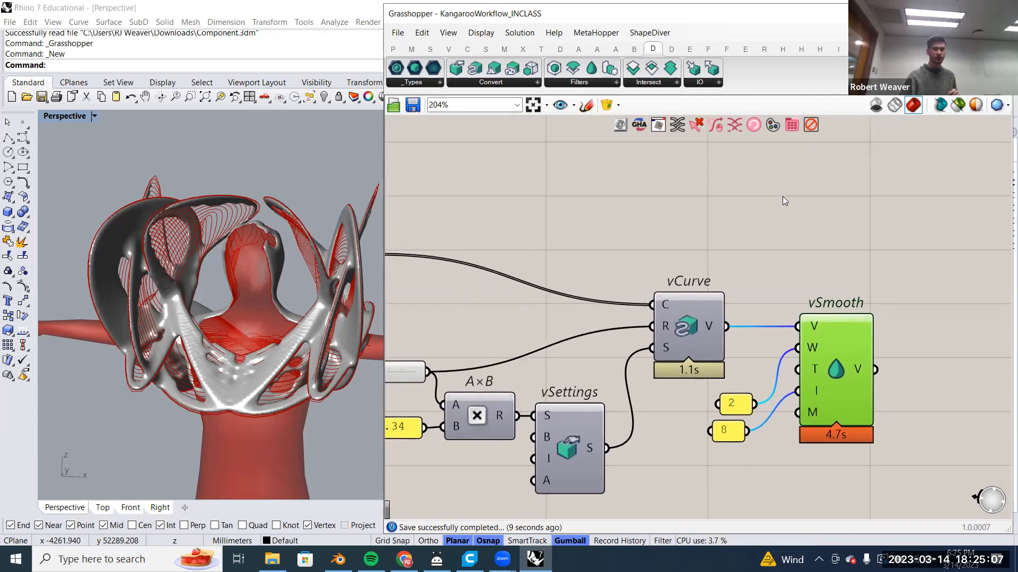
scroll(783, 201, down, 5)
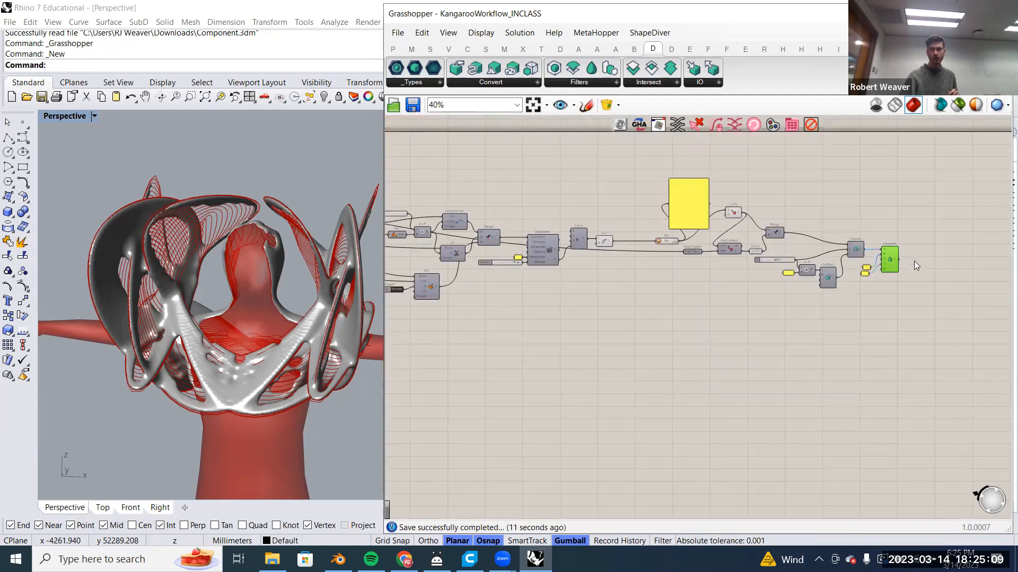
scroll(912, 270, down, 2)
drag(936, 306, 453, 175)
right_click(452, 175)
click(490, 190)
Turn on the preview of the NetSurf component in the Workflow 2 group.
right_drag(485, 278, 611, 336)
scroll(609, 334, up, 5)
scroll(534, 279, up, 1)
right_drag(546, 276, 682, 292)
right_click(573, 279)
click(588, 300)
click(578, 284)
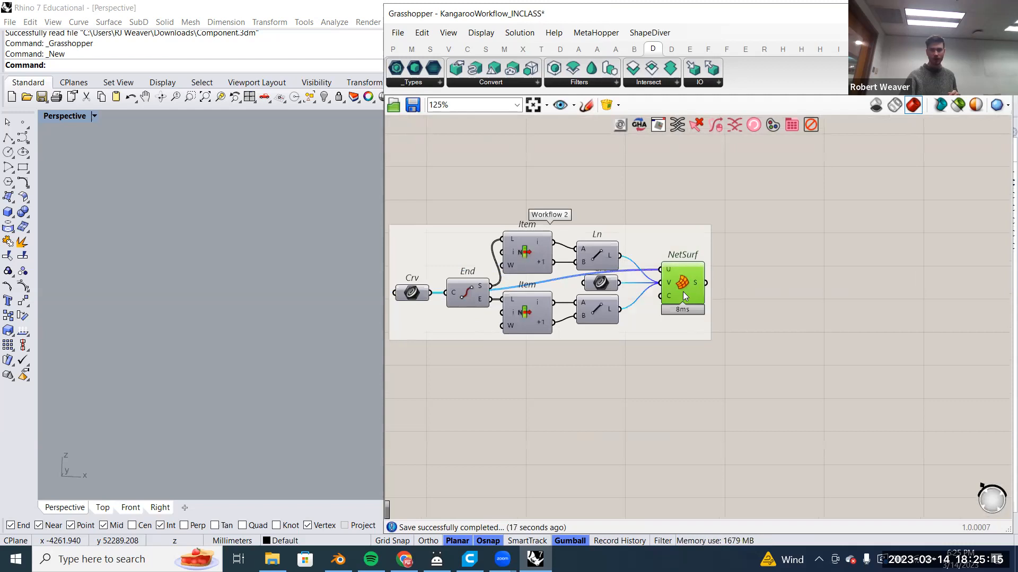
scroll(577, 284, down, 1)
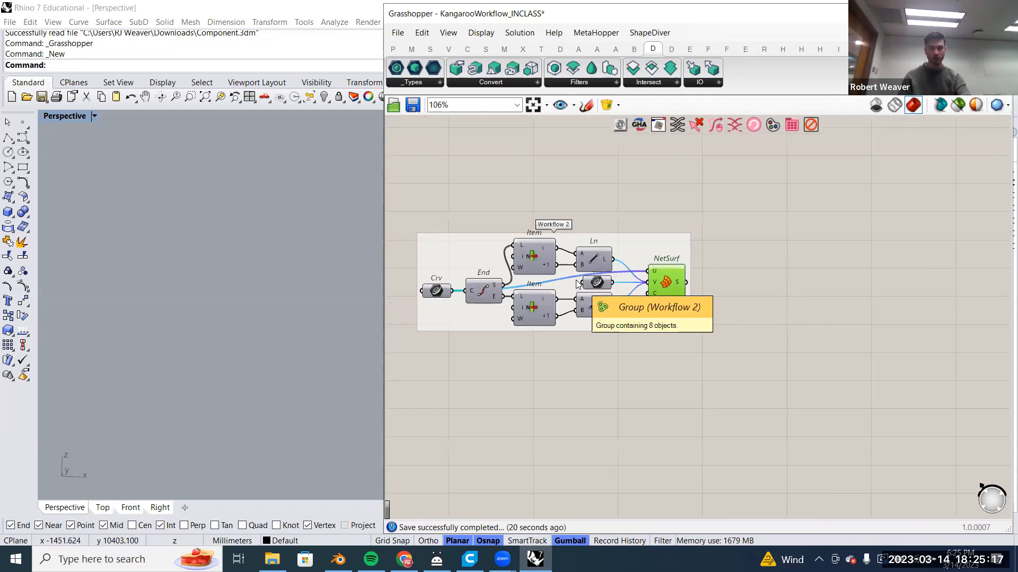
click(276, 248)
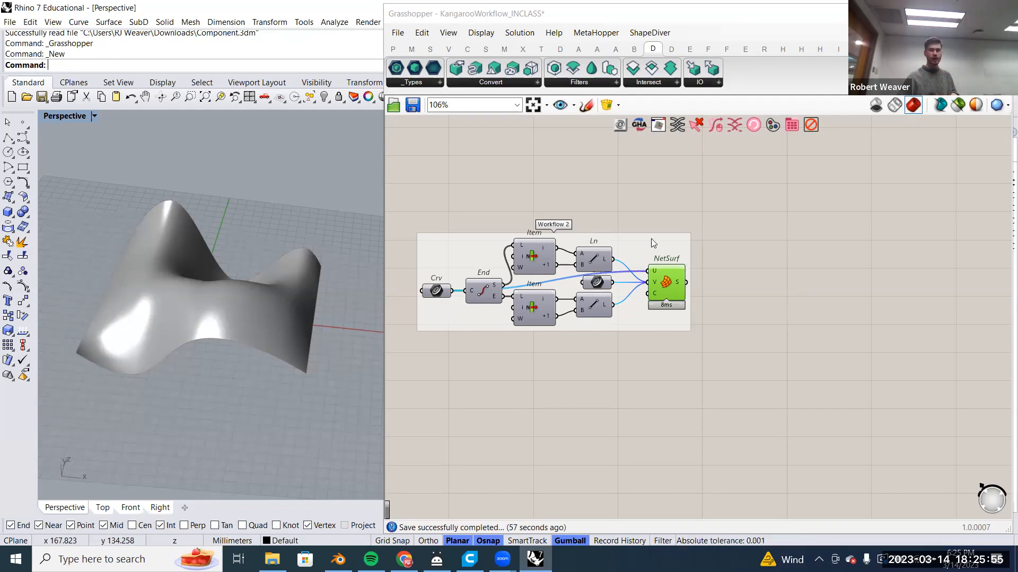
Examine the Workflow 2 group and its NetSurf component together with the network surface it generates.
drag(387, 202, 796, 403)
click(706, 332)
click(664, 285)
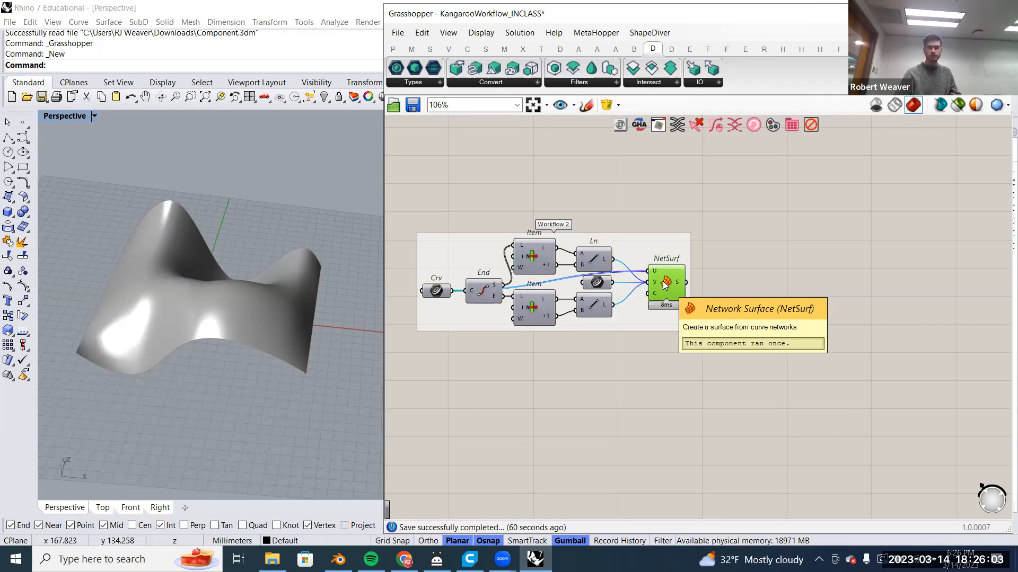
right_drag(714, 313, 754, 331)
click(726, 313)
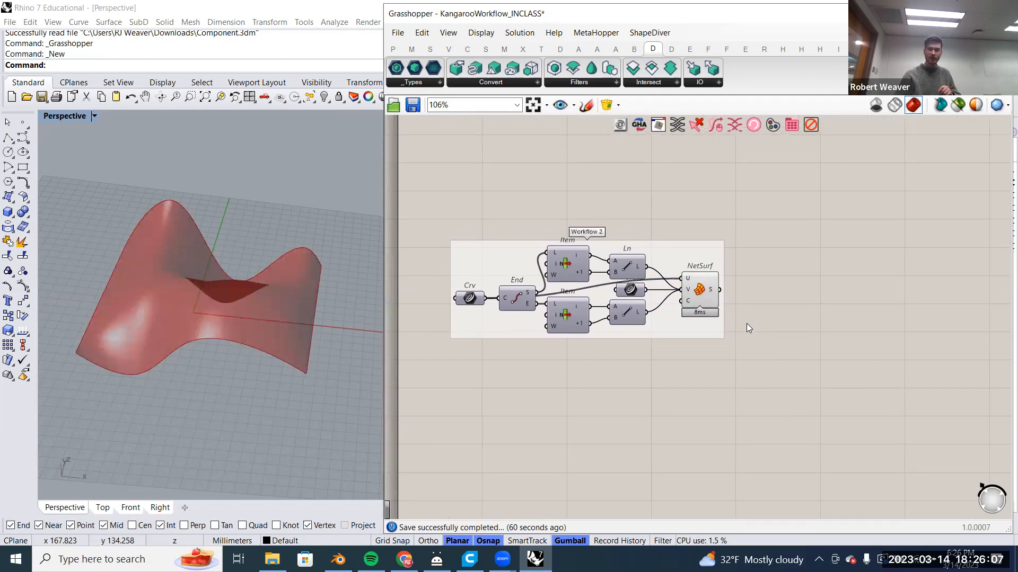
drag(753, 342, 436, 184)
right_drag(501, 257, 475, 250)
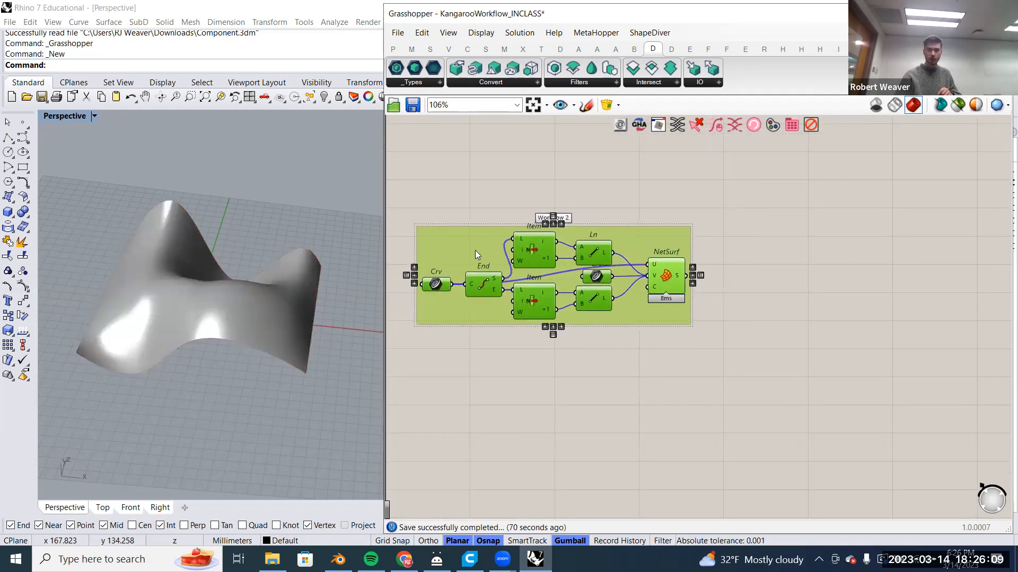
click(649, 235)
scroll(629, 246, down, 2)
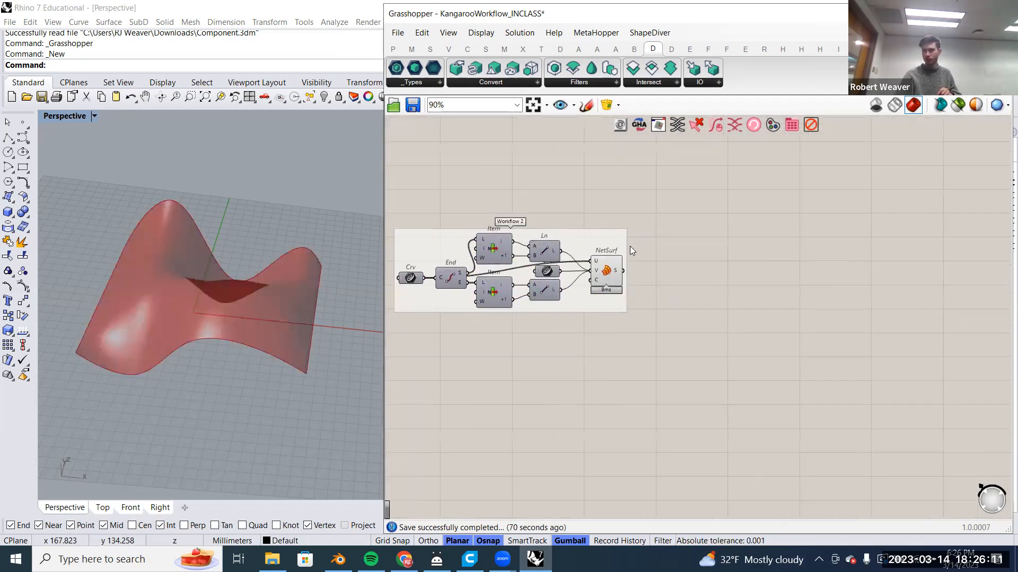
click(607, 273)
click(678, 254)
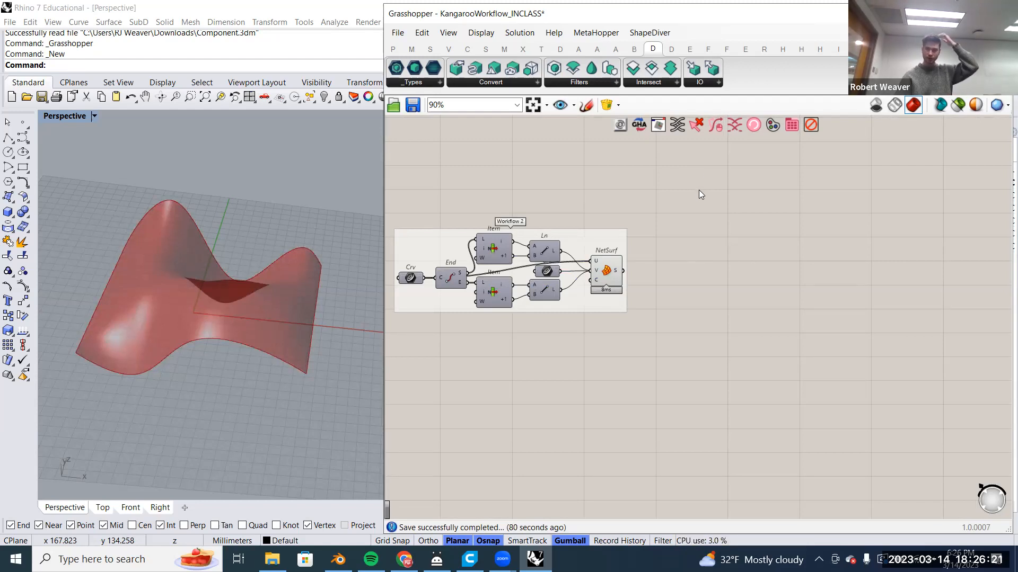
Add a Kangaroo Solver component to the canvas, well to the right of the Workflow 2 group.
click(726, 50)
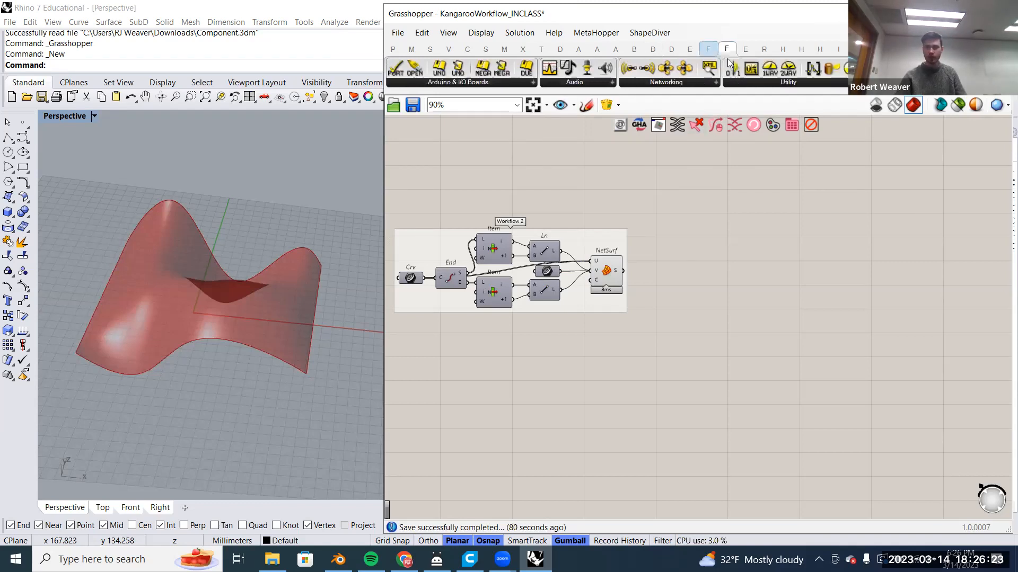
click(708, 49)
click(857, 49)
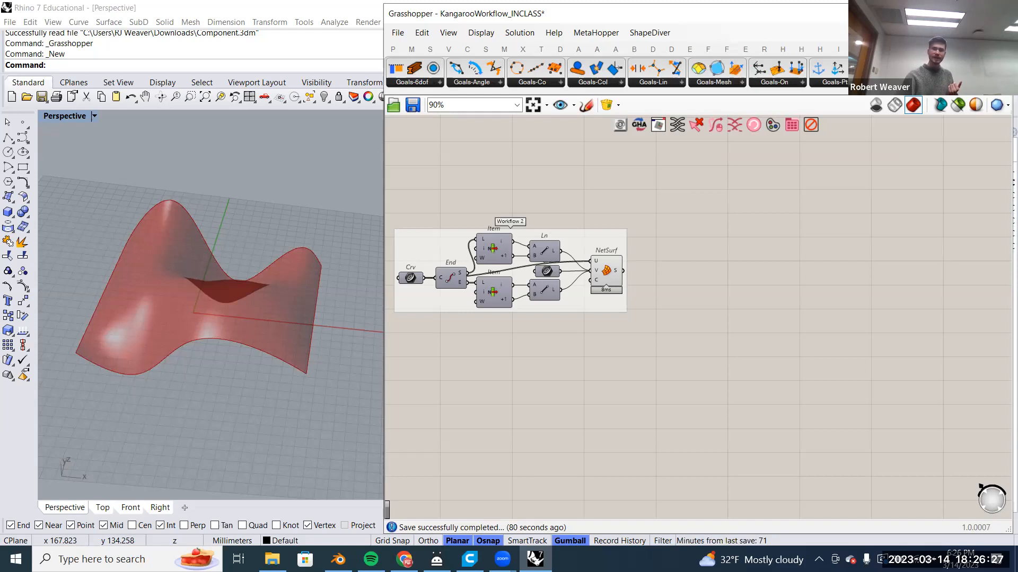
click(889, 83)
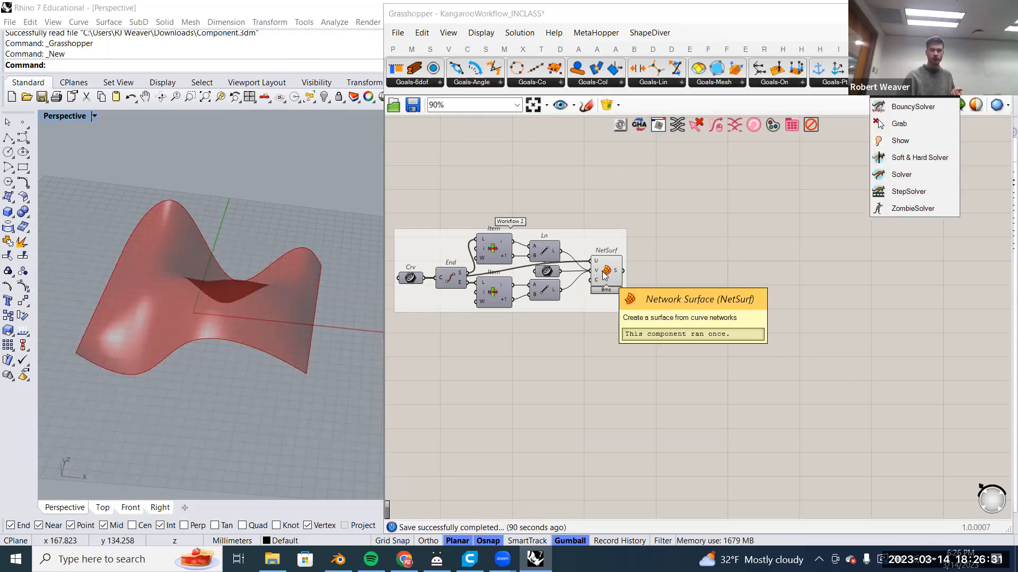
click(912, 180)
click(903, 244)
drag(903, 243, 944, 266)
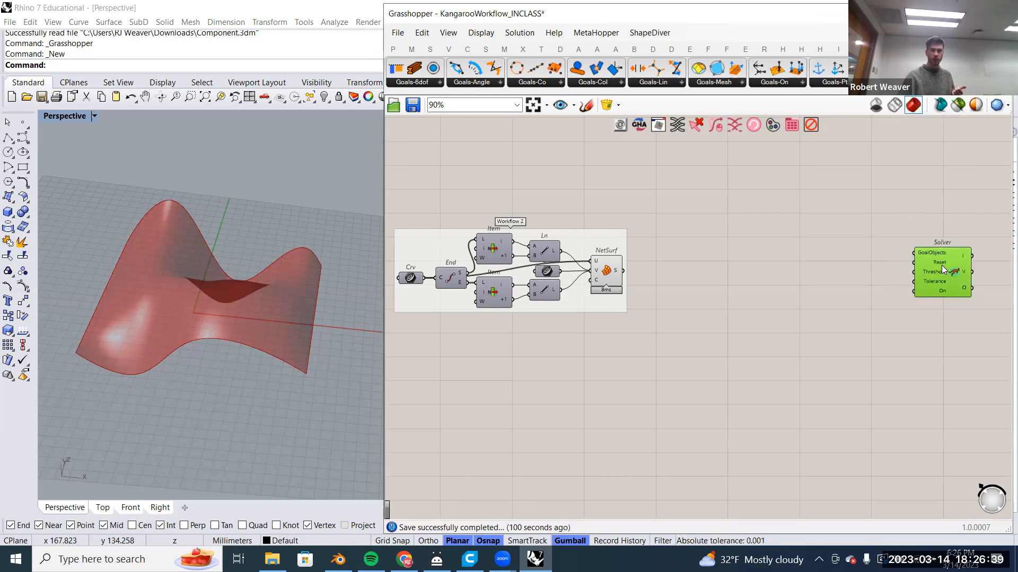
click(913, 105)
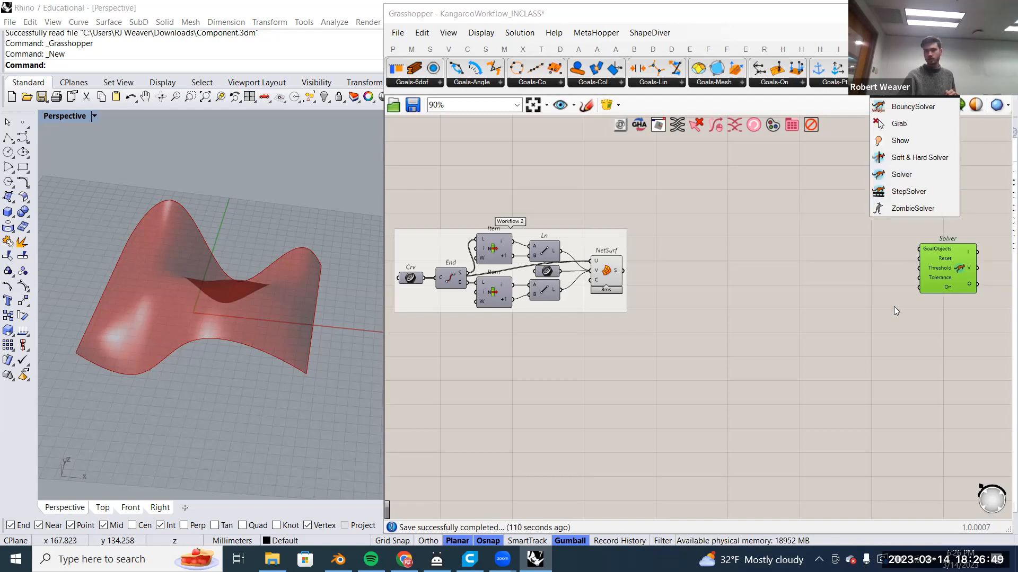
scroll(884, 273, up, 2)
right_drag(897, 271, 888, 274)
drag(902, 274, 916, 279)
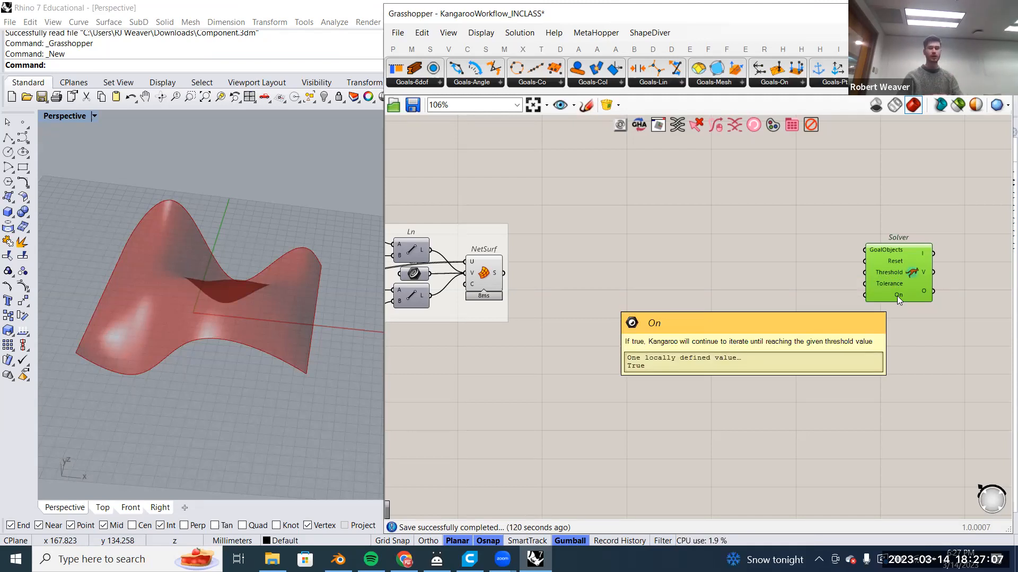
Add a Button component beside the Solver's Reset input.
double_click(804, 259)
text(button)
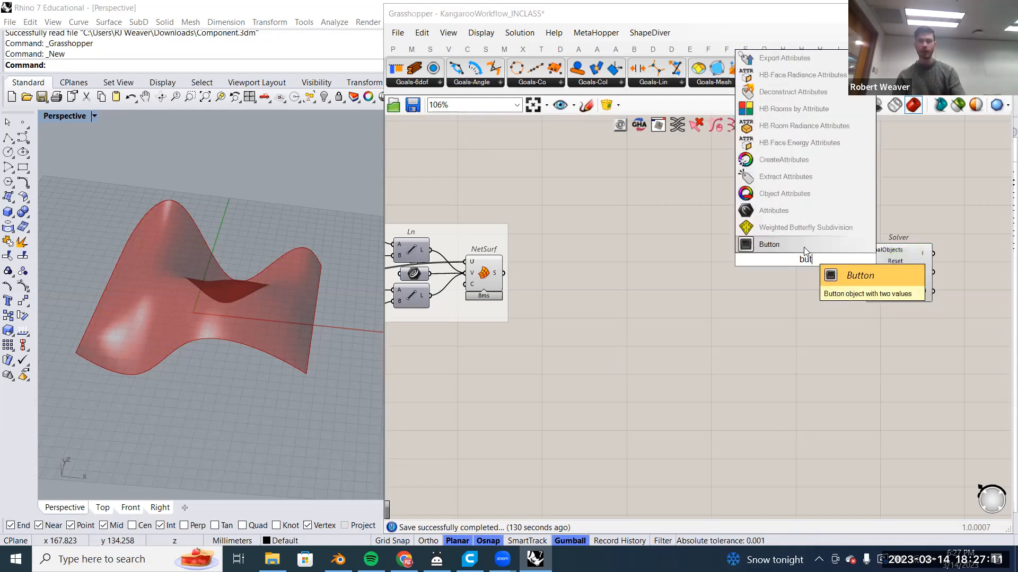
click(804, 246)
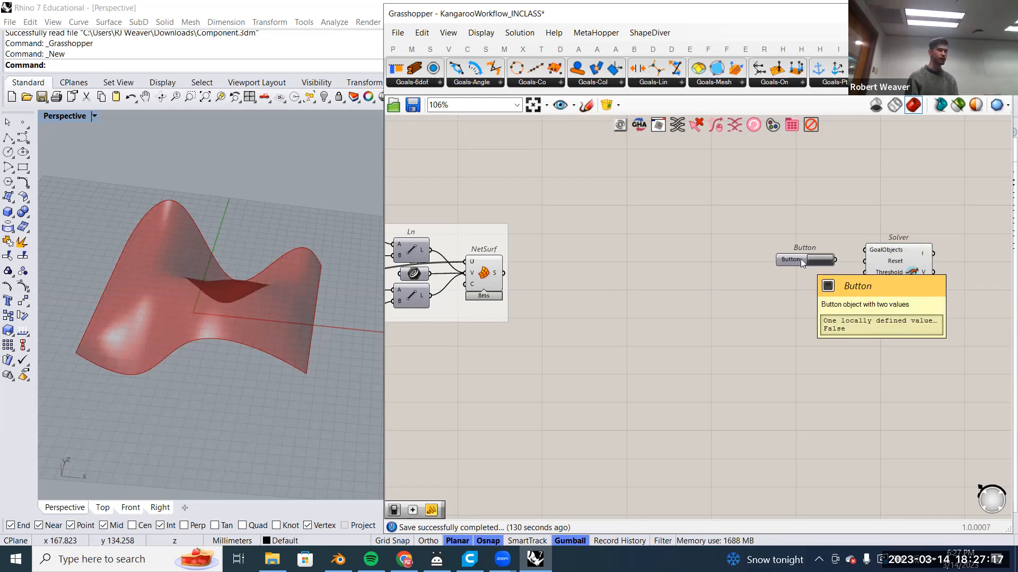
Connect the Button to the Solver's Reset input and place it close to the Solver.
scroll(831, 279, up, 3)
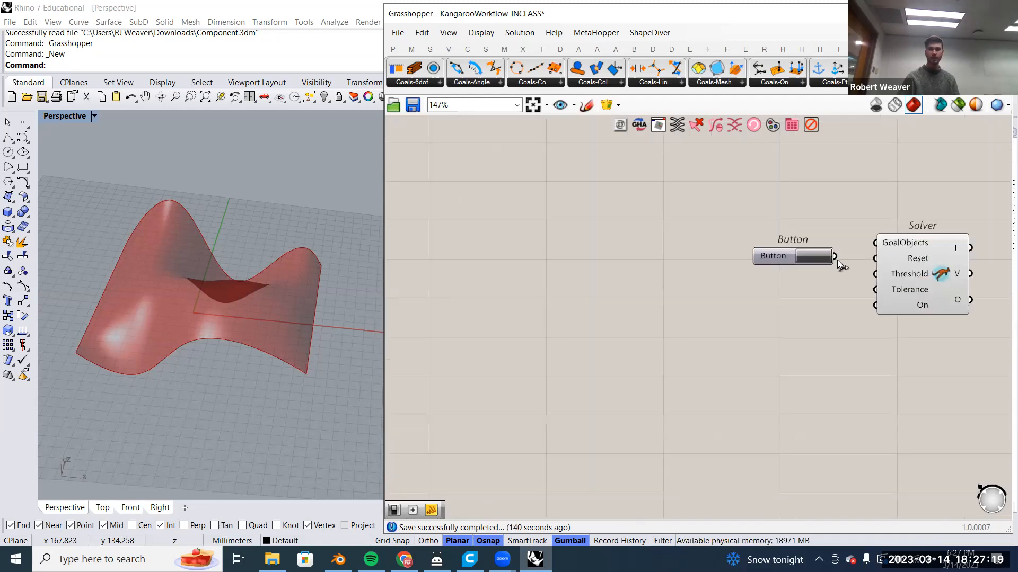
drag(786, 258, 794, 260)
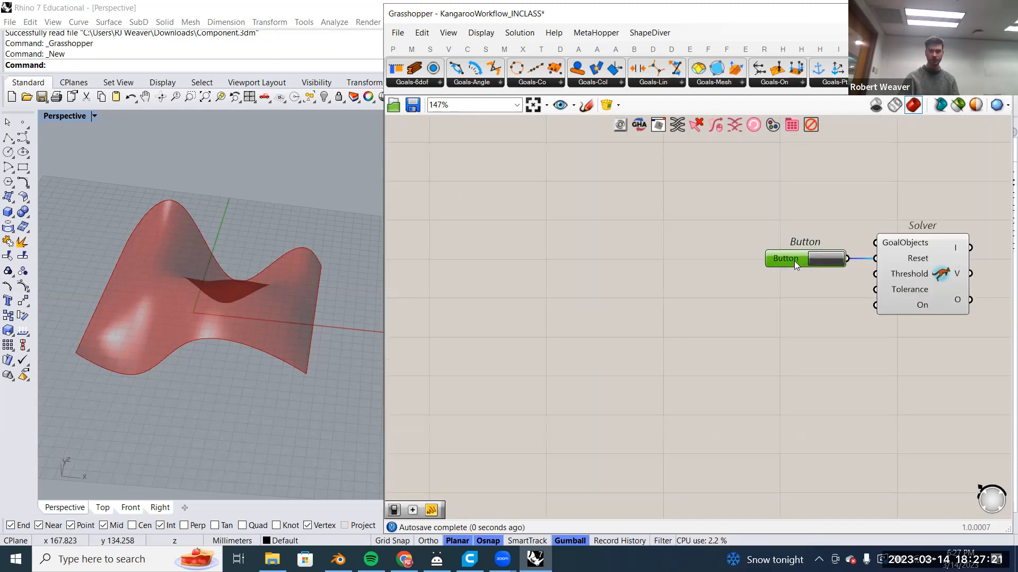
Add a Boolean Toggle below the Button and connect it to the Solver's On input.
double_click(808, 312)
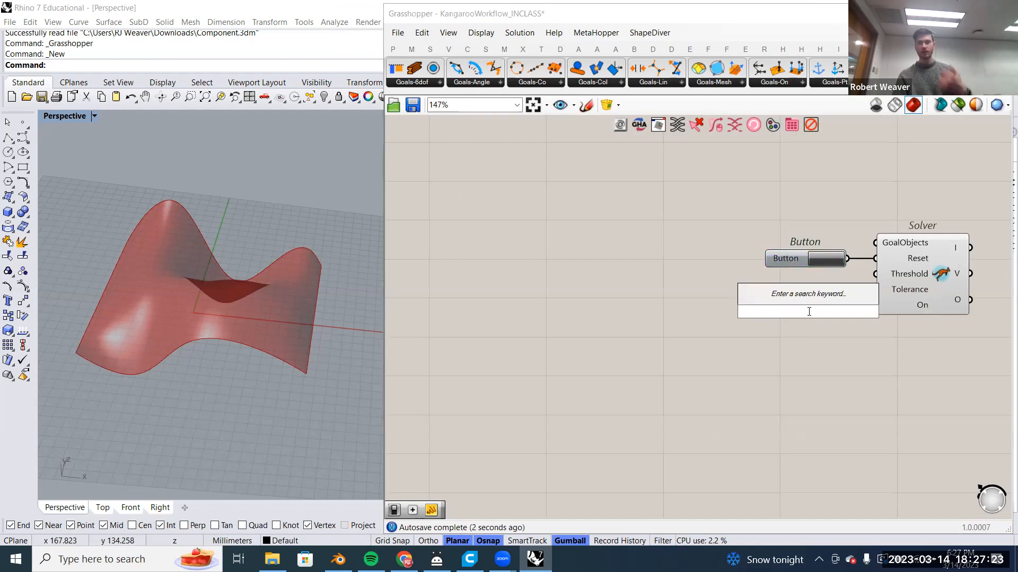
text(gg)
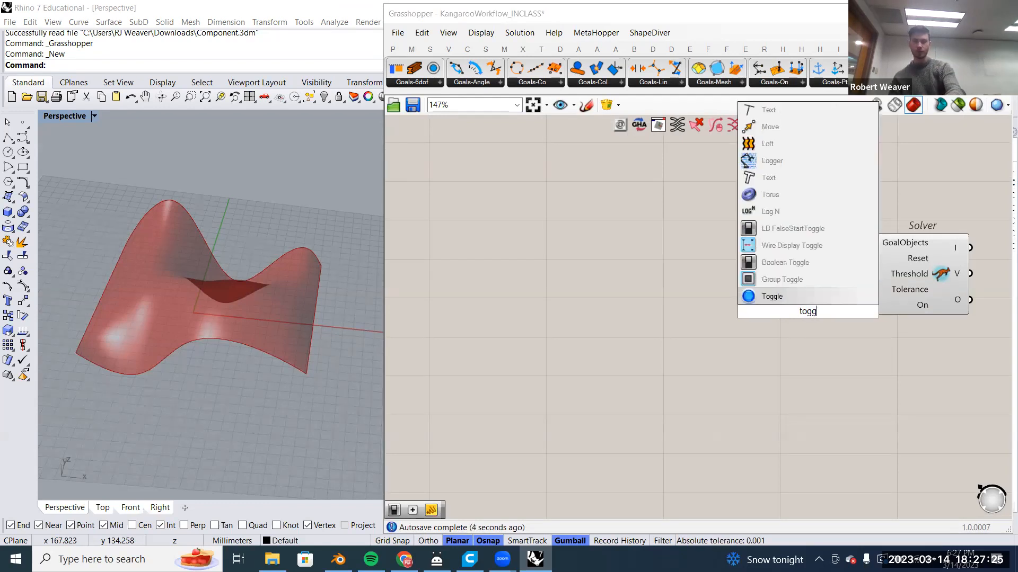
click(801, 261)
click(793, 319)
drag(793, 319, 788, 322)
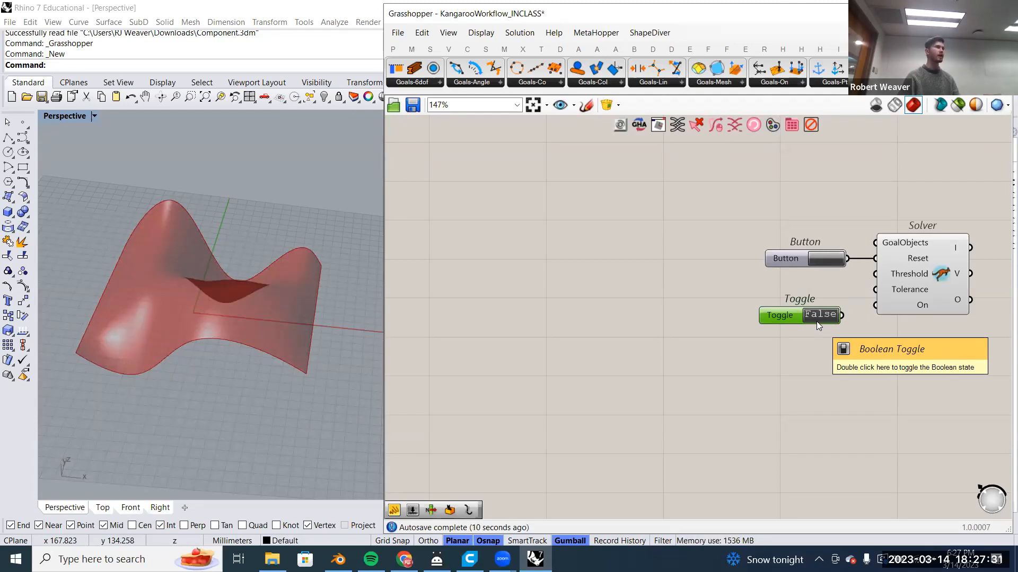
drag(842, 309, 868, 308)
Align the right edges of the Button and the Boolean Toggle.
drag(839, 349, 783, 203)
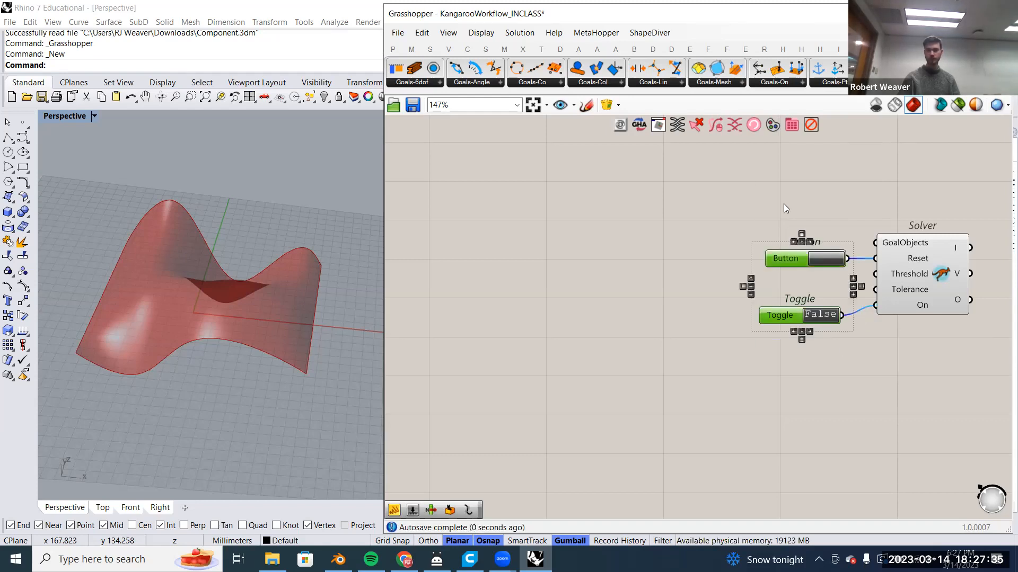
click(810, 240)
click(862, 209)
right_drag(862, 209, 831, 196)
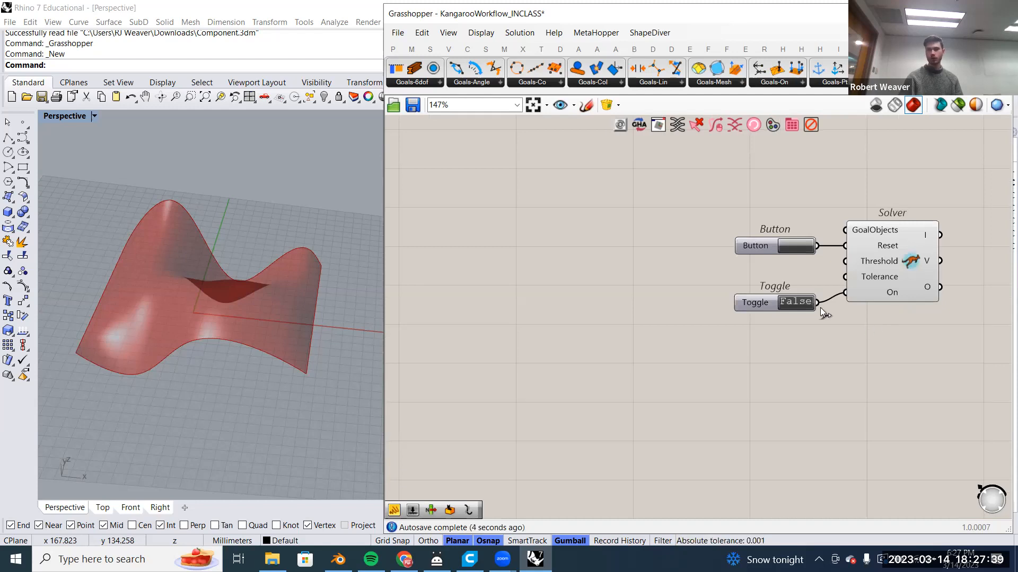
right_drag(705, 246, 712, 249)
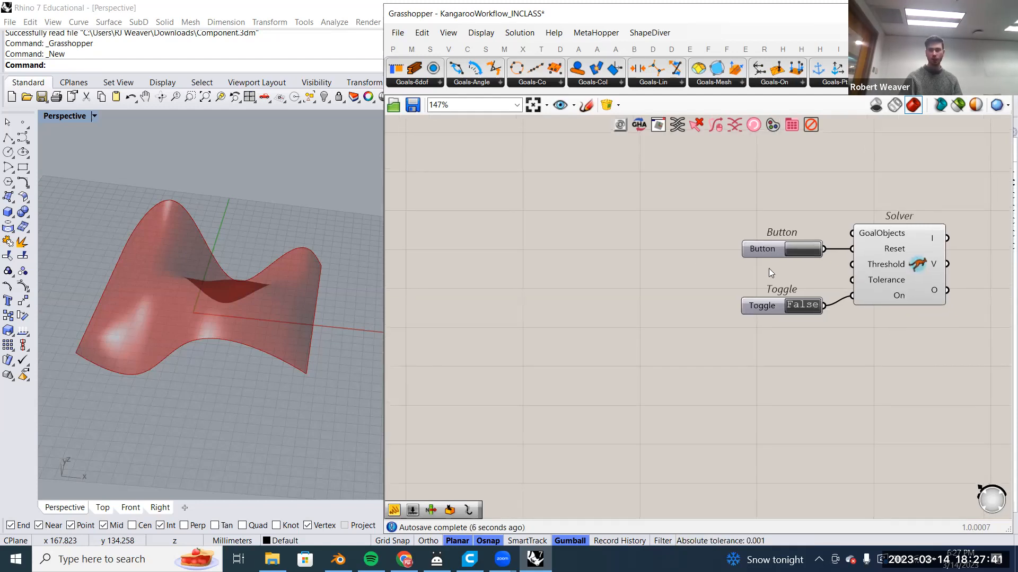
drag(949, 370, 725, 200)
click(657, 213)
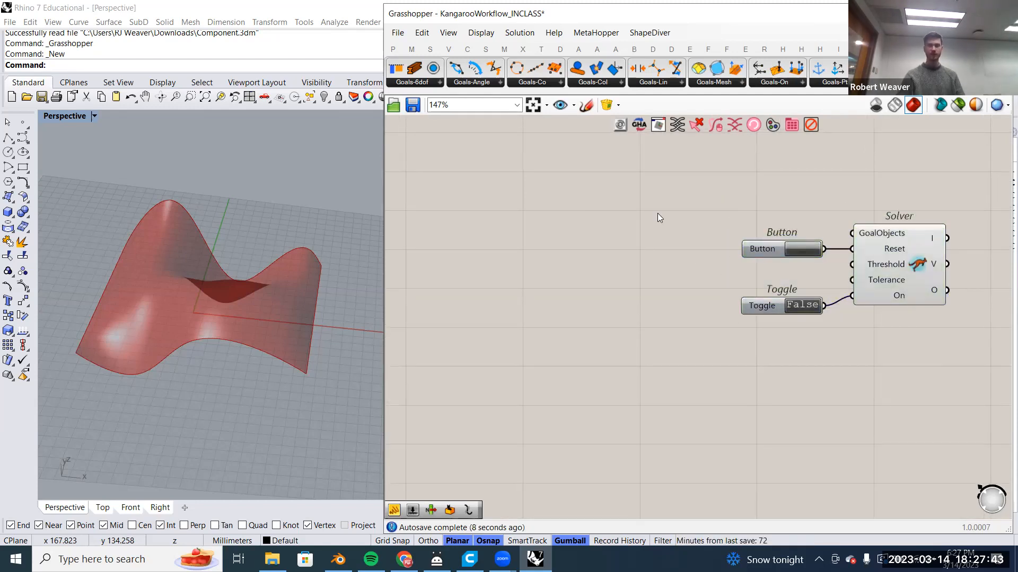
double_click(657, 218)
text(merge)
click(653, 198)
drag(656, 215, 760, 206)
click(819, 194)
right_drag(819, 194, 806, 194)
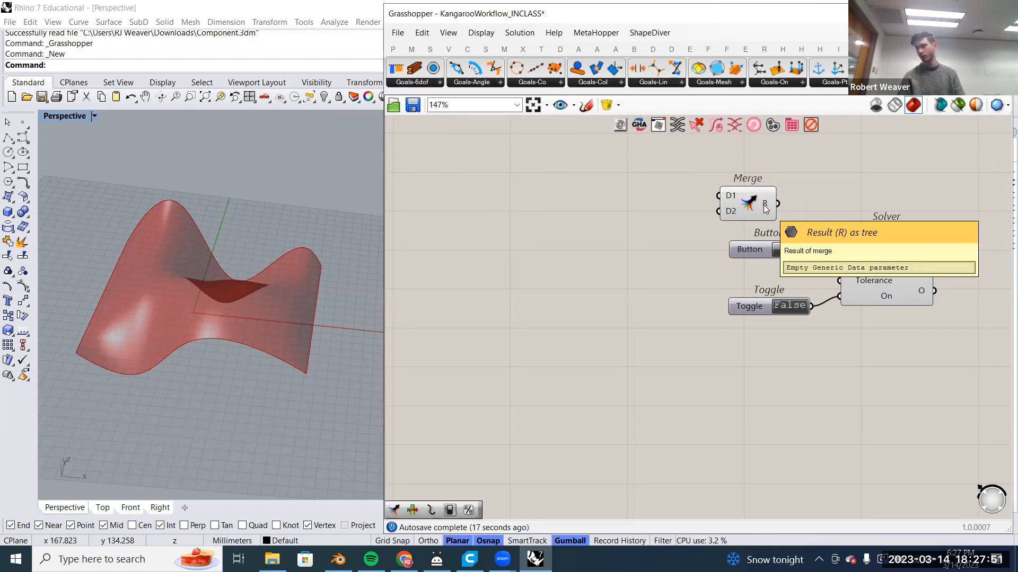
drag(750, 206, 679, 202)
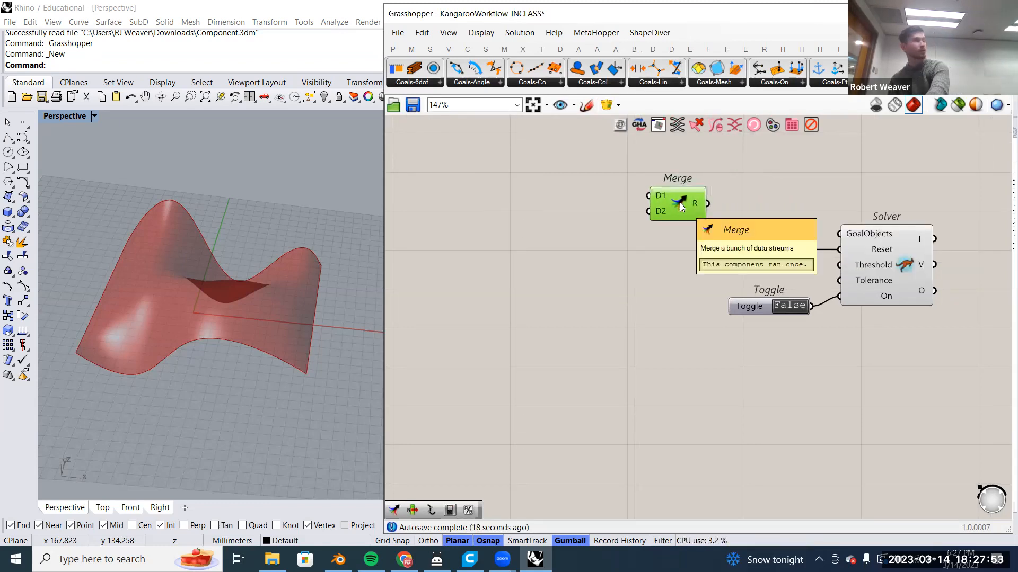
key(Delete)
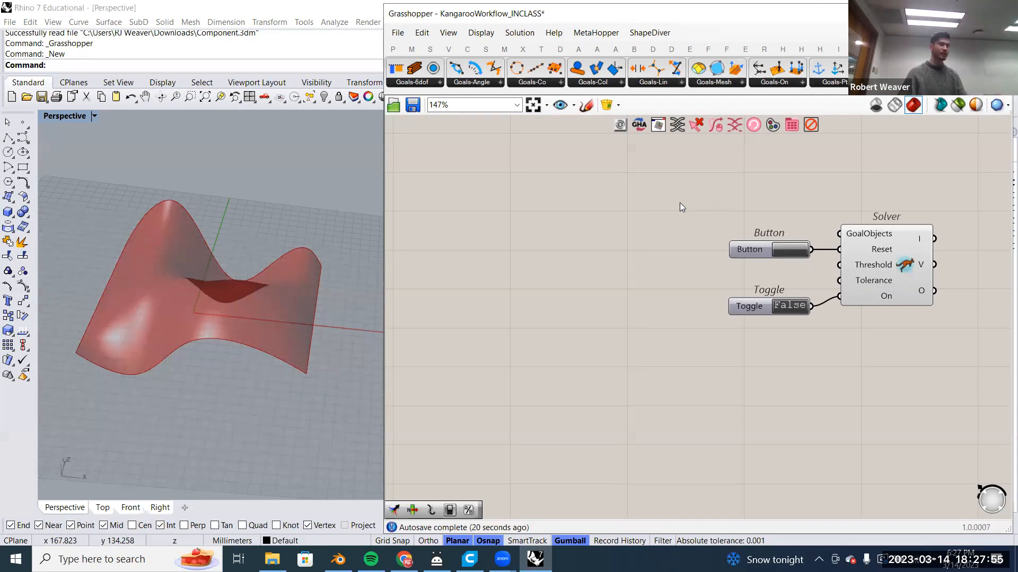
Add an Entwine component and place it above the Button beside the Solver.
double_click(686, 204)
text(entw)
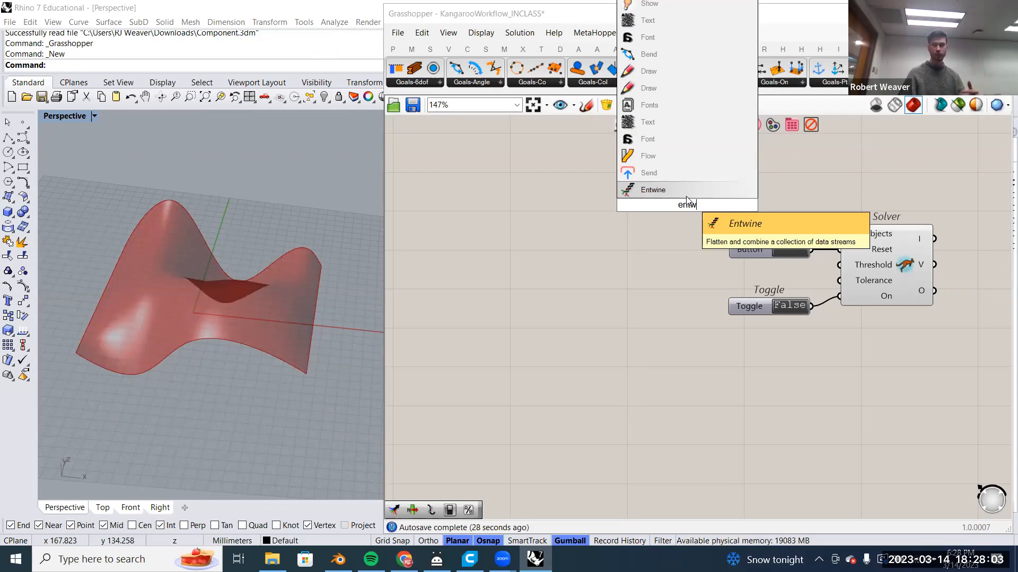
click(677, 192)
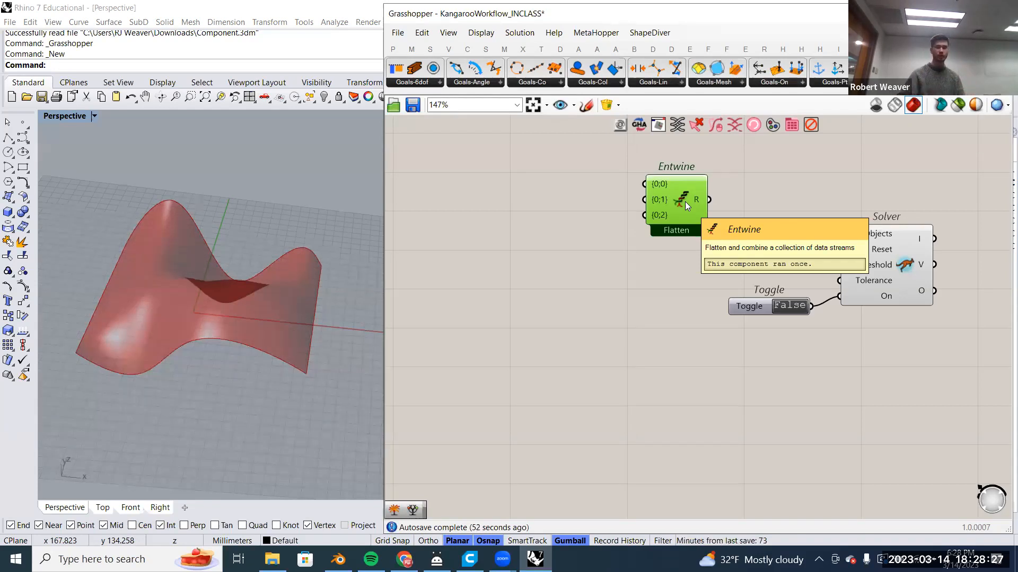
drag(685, 202, 772, 185)
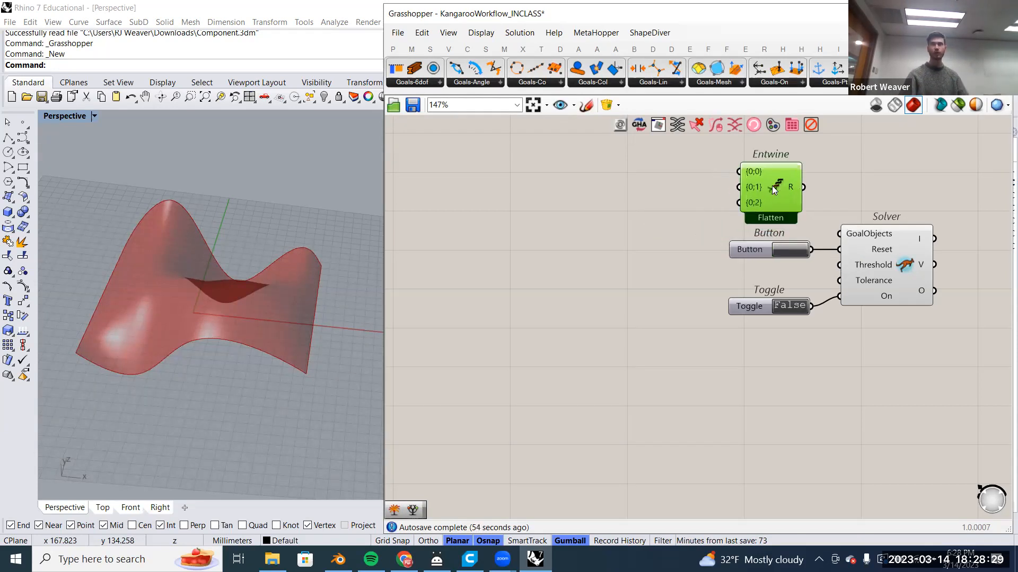
Add a Mesh Brep component beside the Workflow 2 group and feed the NetSurf surface into its B input.
right_drag(677, 196, 705, 280)
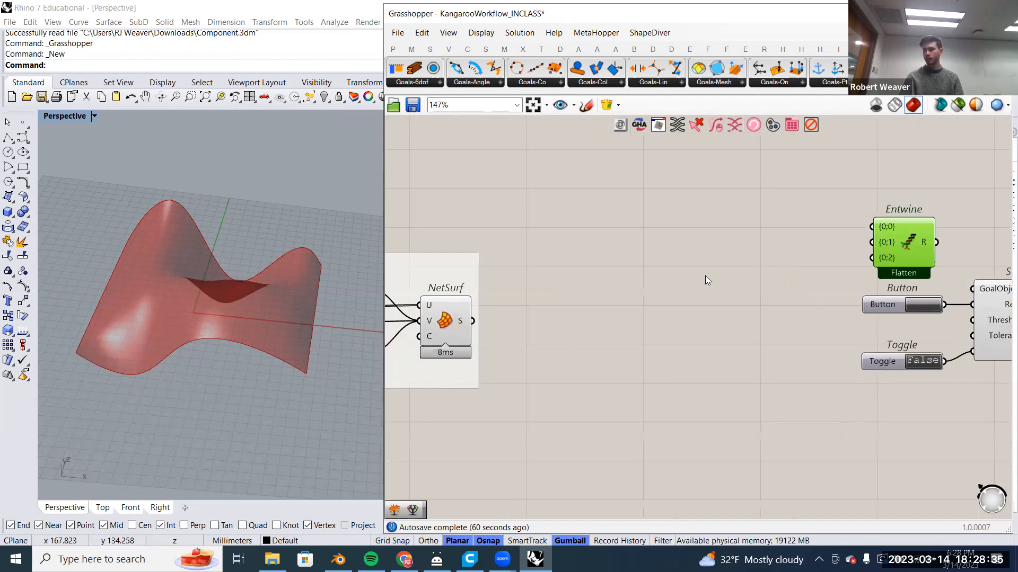
right_drag(494, 313, 529, 308)
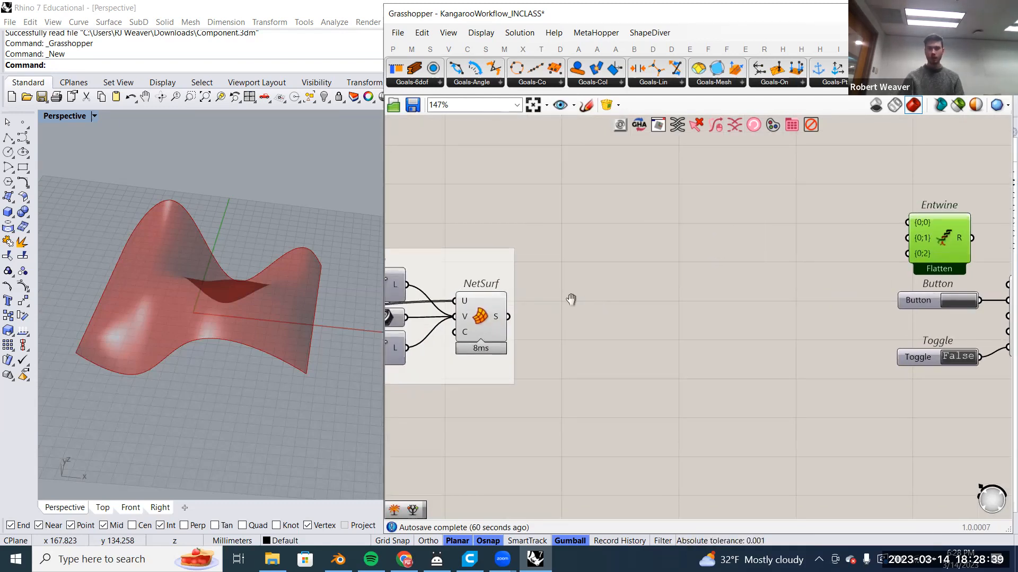
scroll(570, 300, down, 1)
click(439, 306)
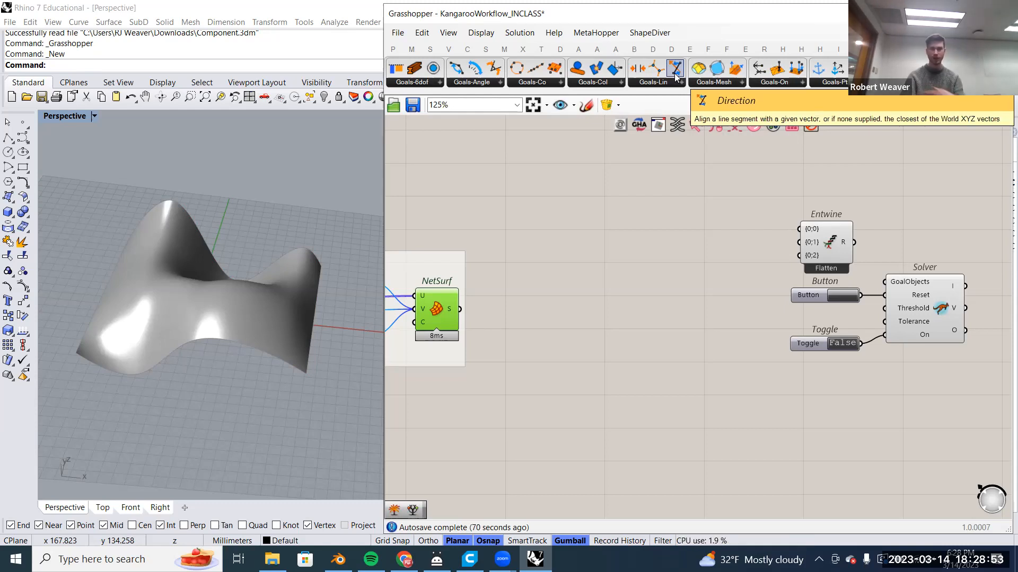
double_click(528, 277)
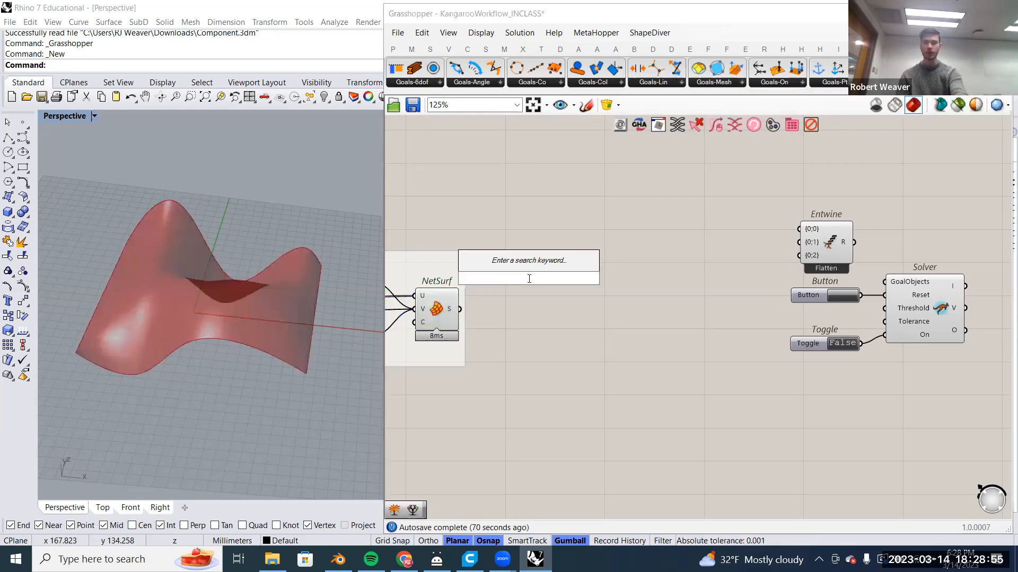
text(mesh br)
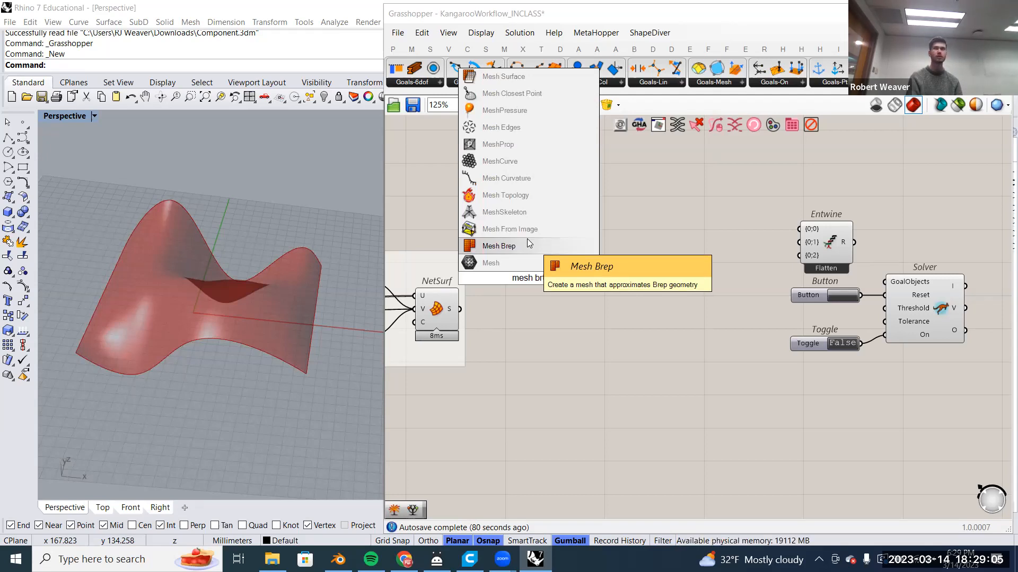
drag(527, 243, 500, 307)
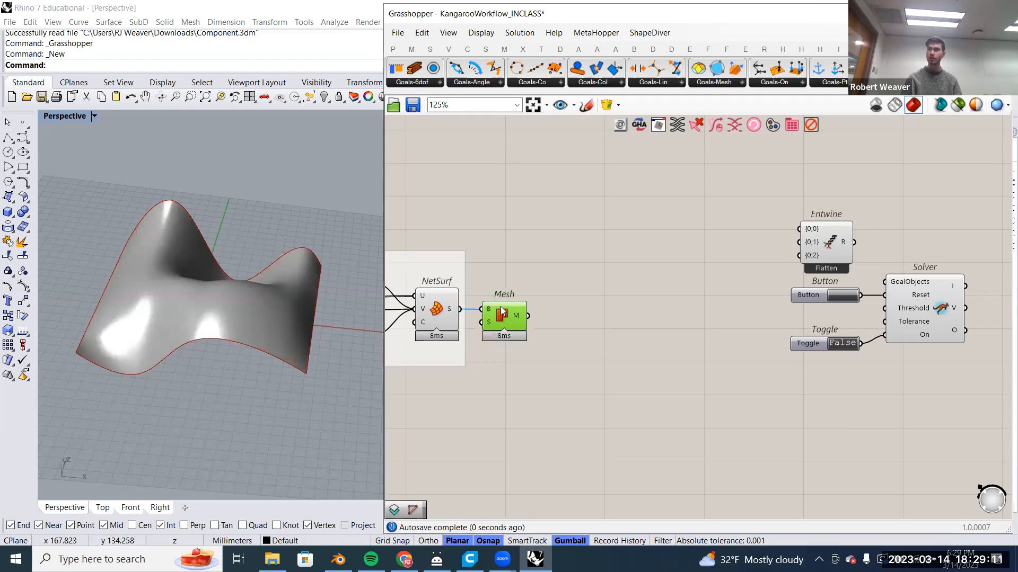
mouse_move(488, 314)
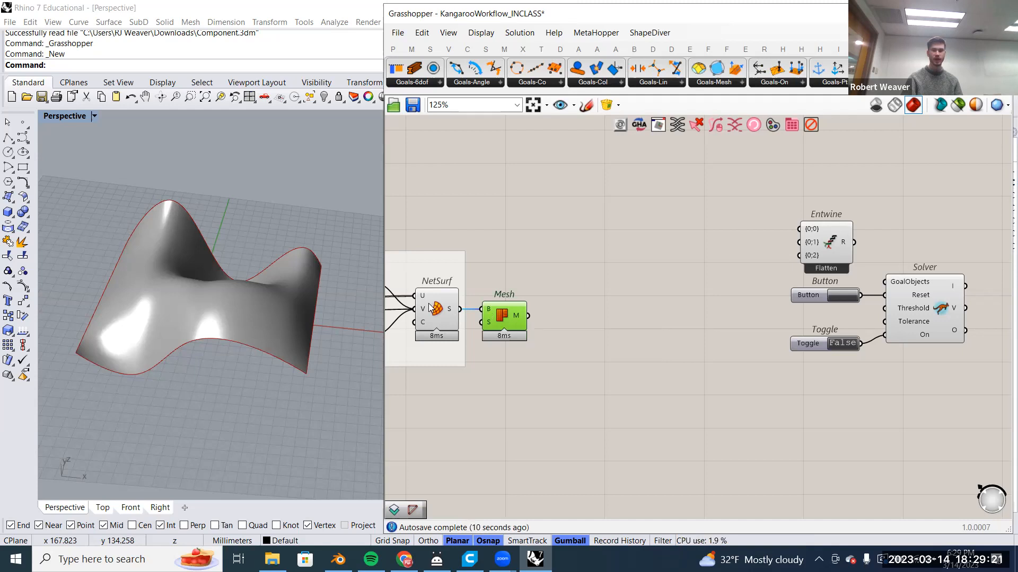
drag(494, 313, 504, 314)
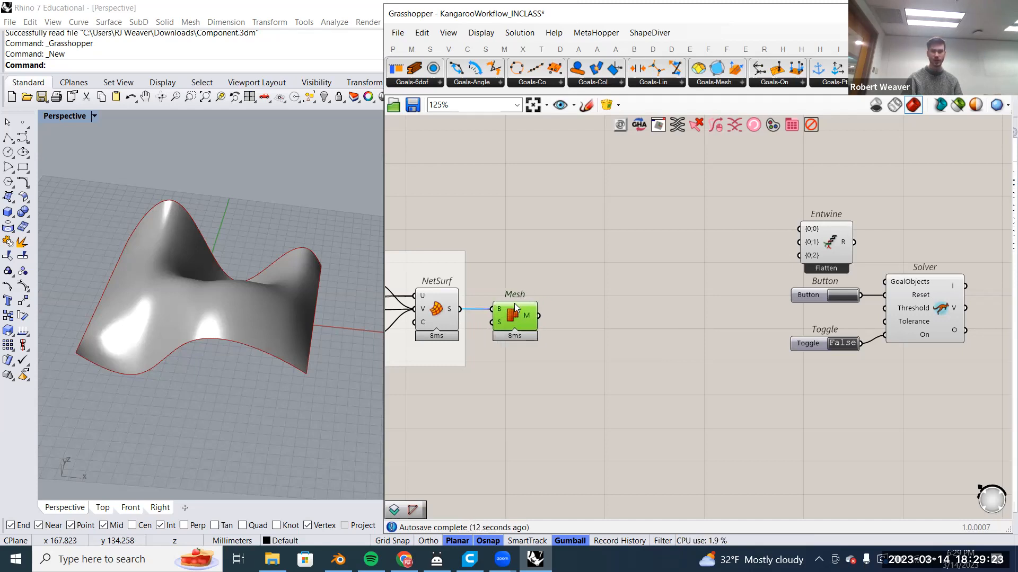
click(477, 314)
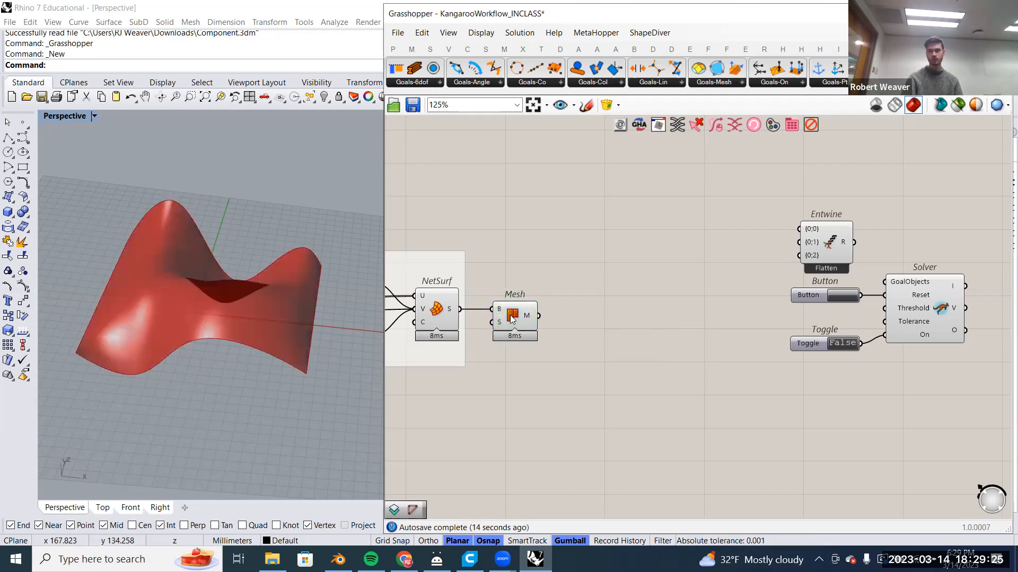
right_drag(584, 330, 568, 326)
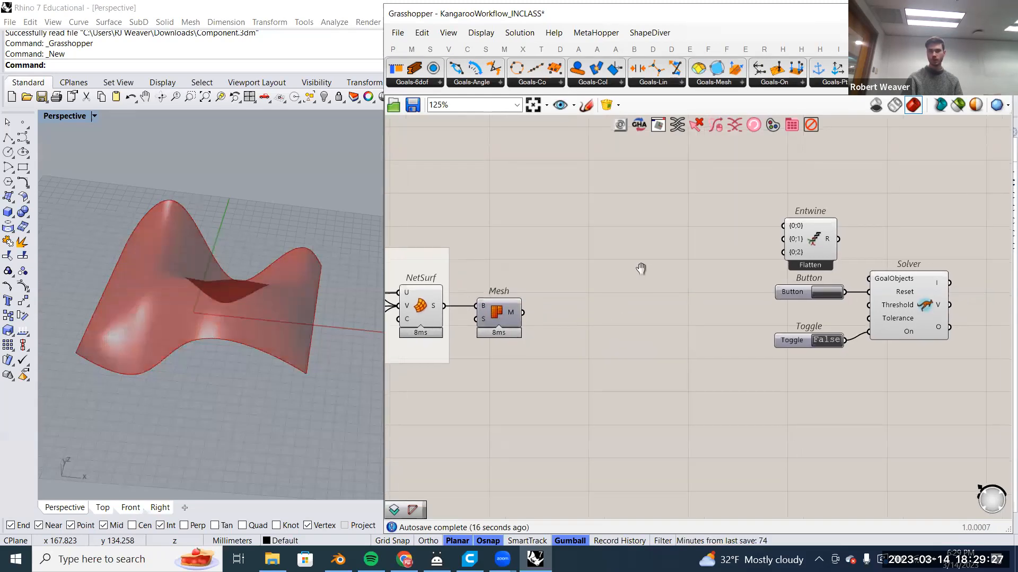
scroll(643, 273, down, 2)
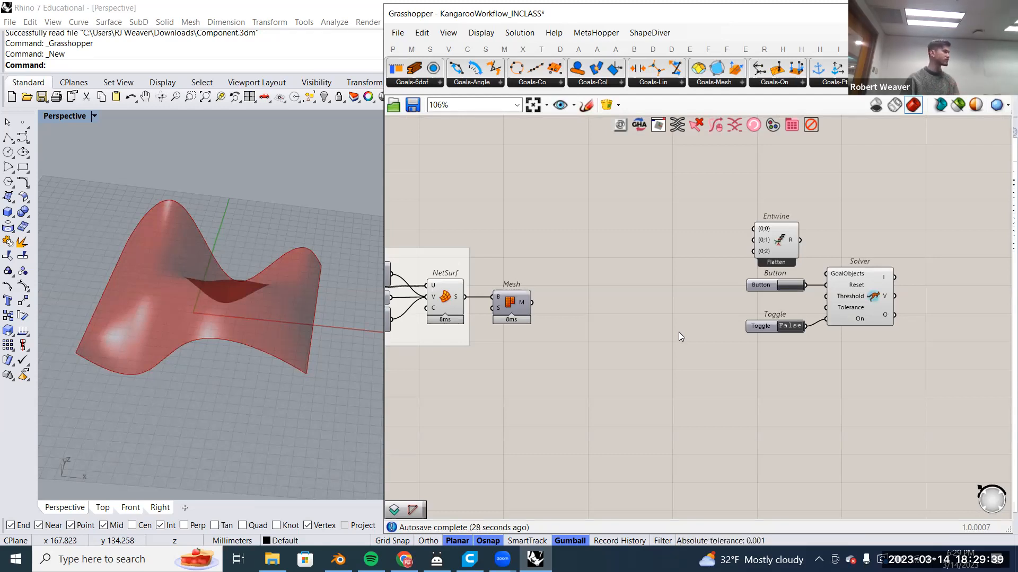
drag(507, 300, 498, 301)
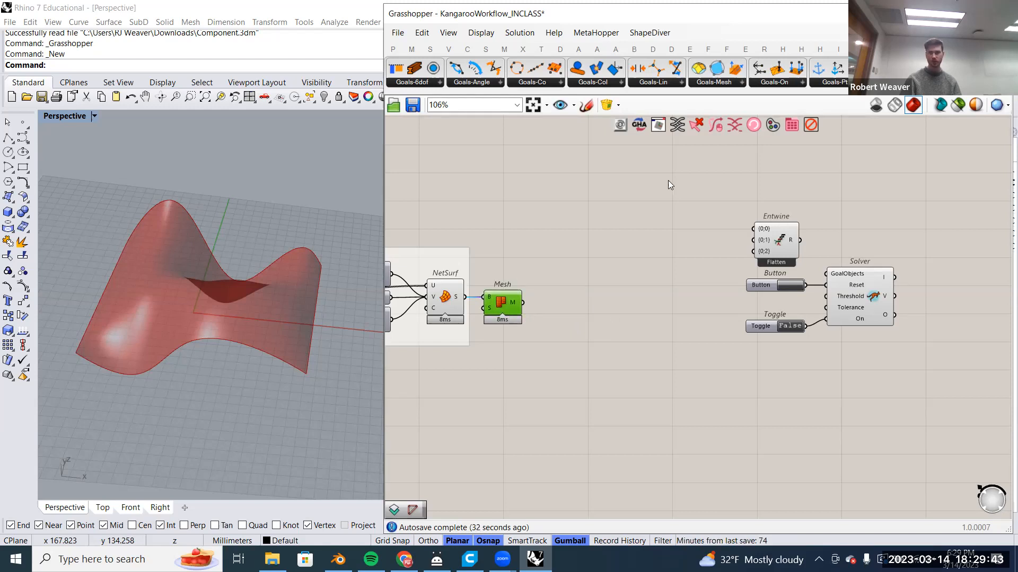
Add a Kangaroo OnPlane goal component between the Mesh and Entwine components.
click(782, 84)
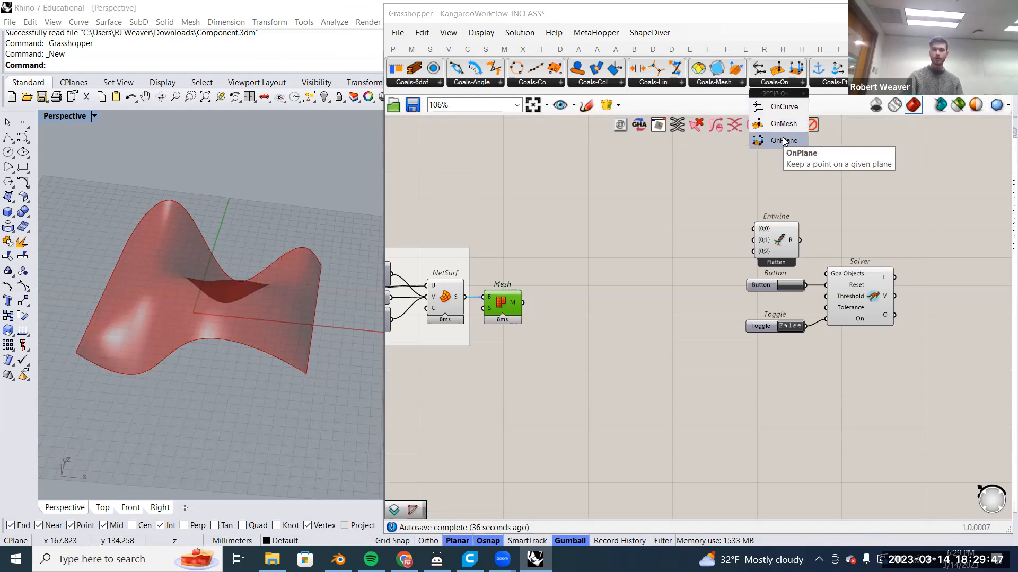
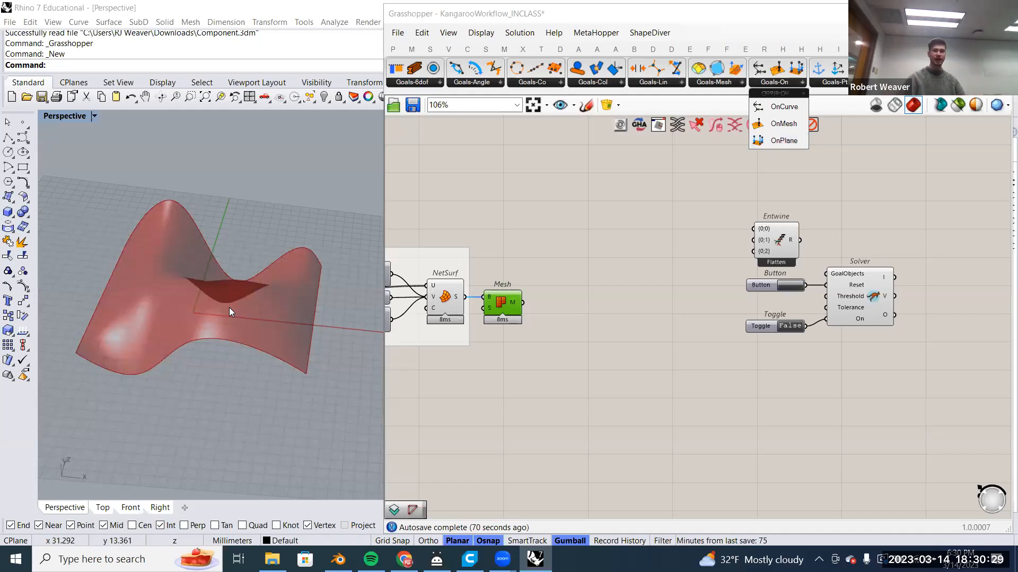
drag(759, 141, 657, 256)
click(637, 292)
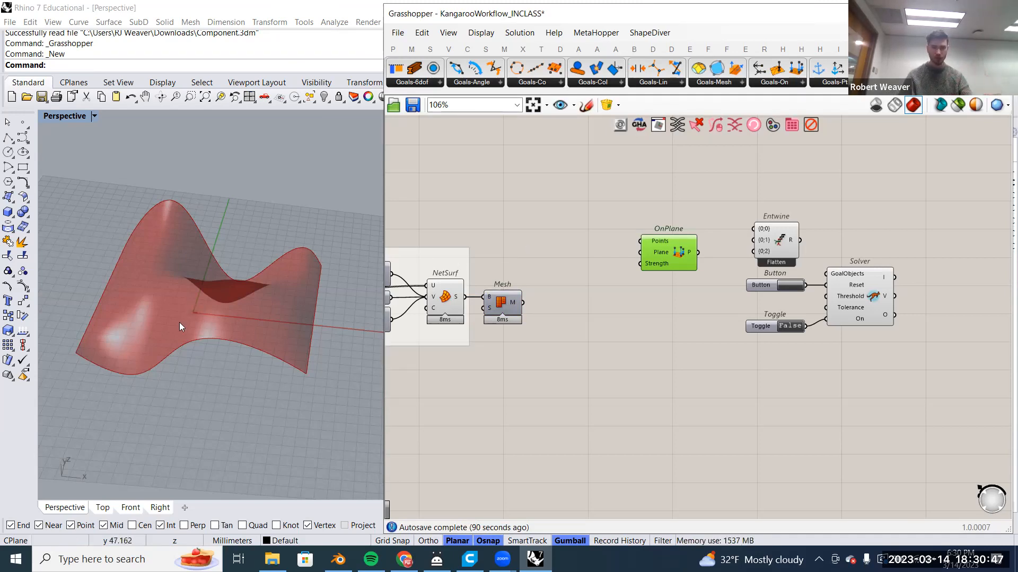
Examine the network surface and its edges from another angle, together with the Mesh component.
scroll(175, 339, down, 5)
scroll(174, 342, up, 10)
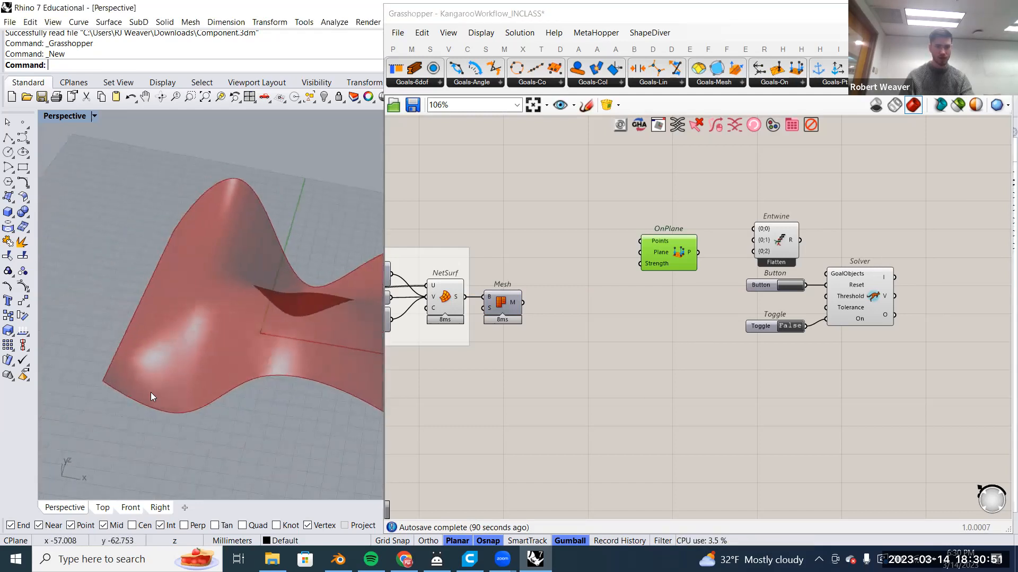
right_drag(159, 337, 222, 289)
right_drag(178, 387, 224, 369)
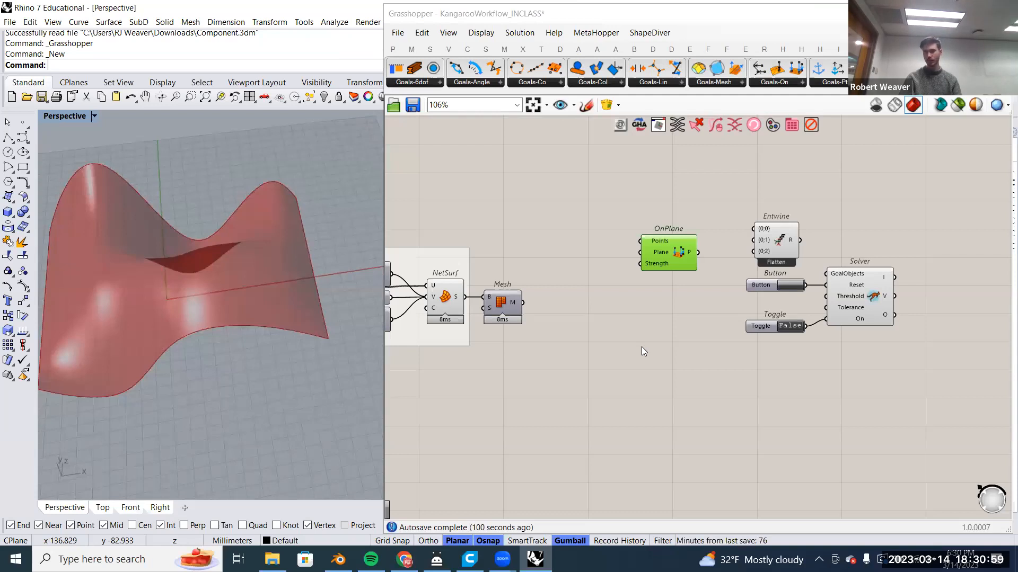
click(498, 303)
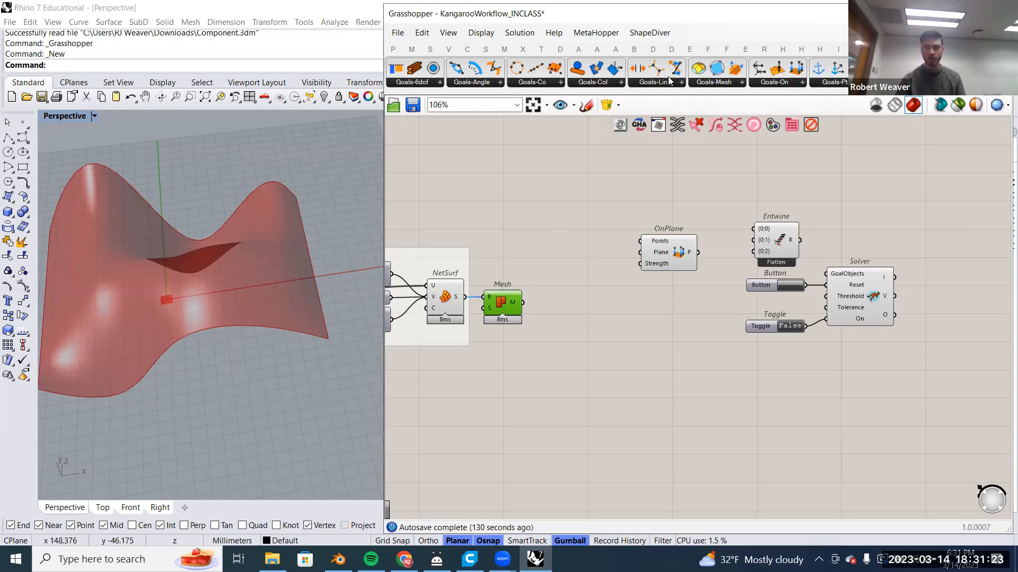
Add a Kangaroo EdgeLengths mesh goal component directly below the OnPlane component.
click(776, 83)
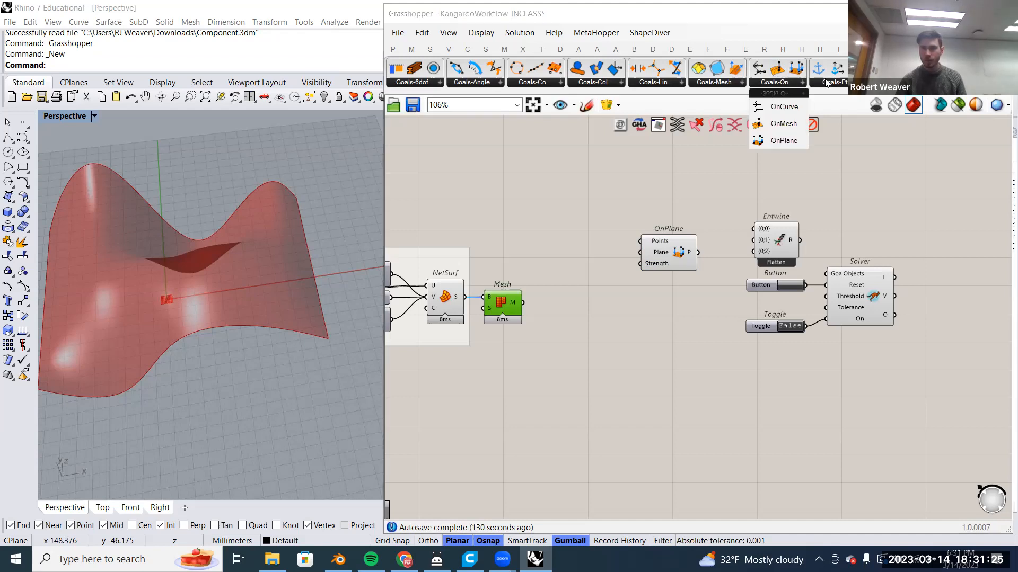
click(826, 82)
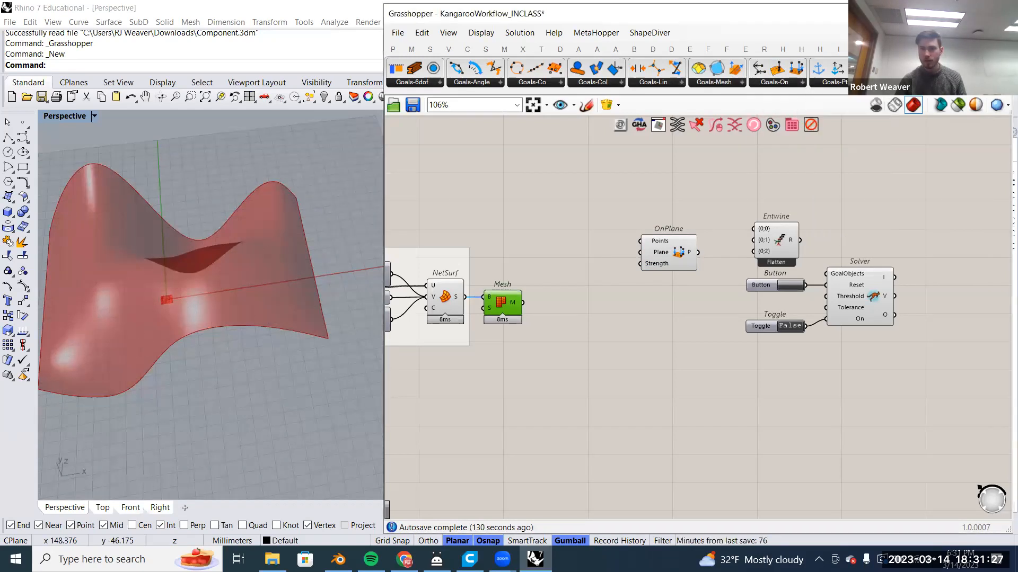
click(956, 83)
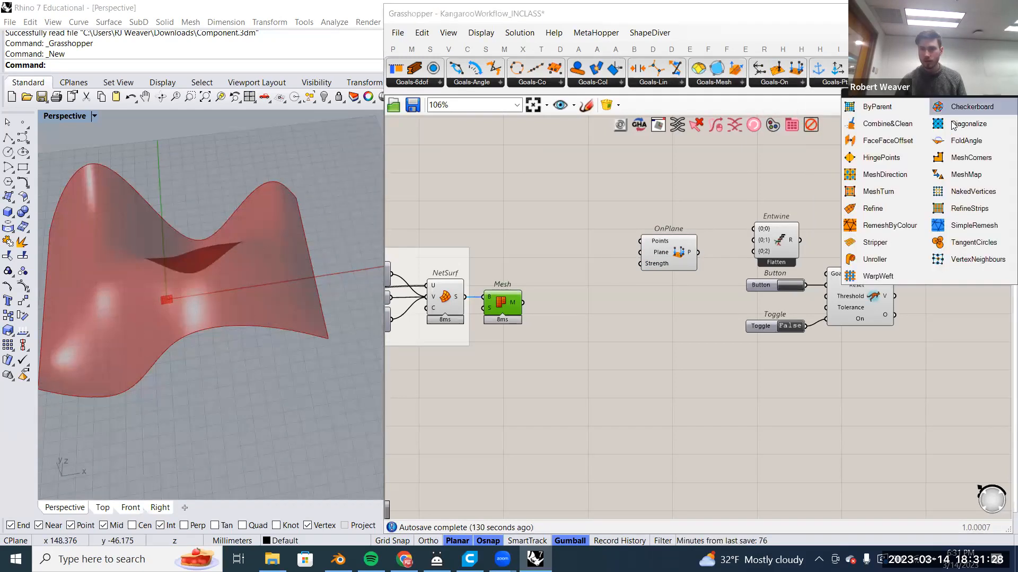
click(714, 83)
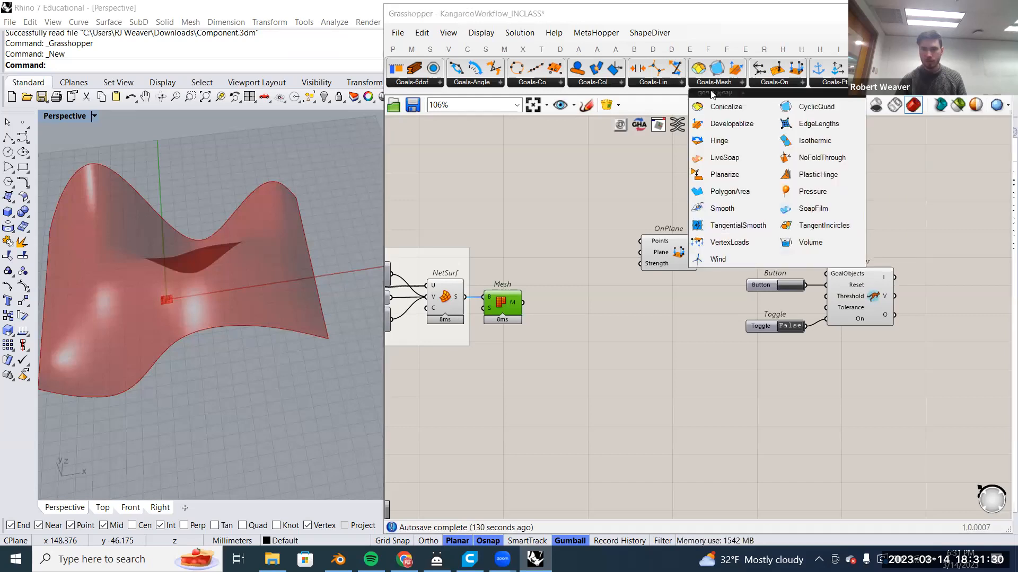
click(806, 129)
click(664, 318)
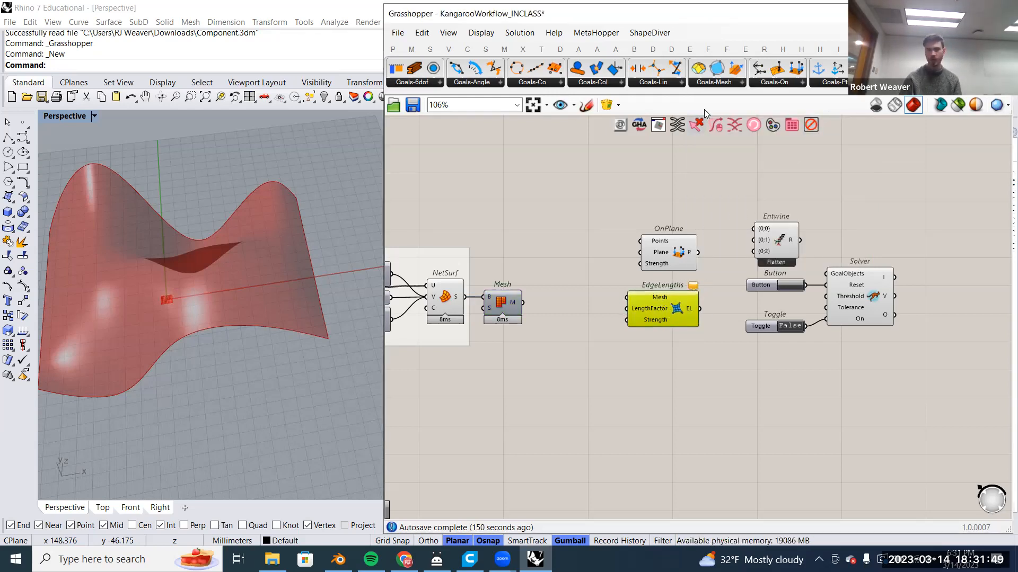
Add a Kangaroo SphereCollide goal component beneath the EdgeLengths component.
click(675, 84)
click(769, 84)
click(731, 86)
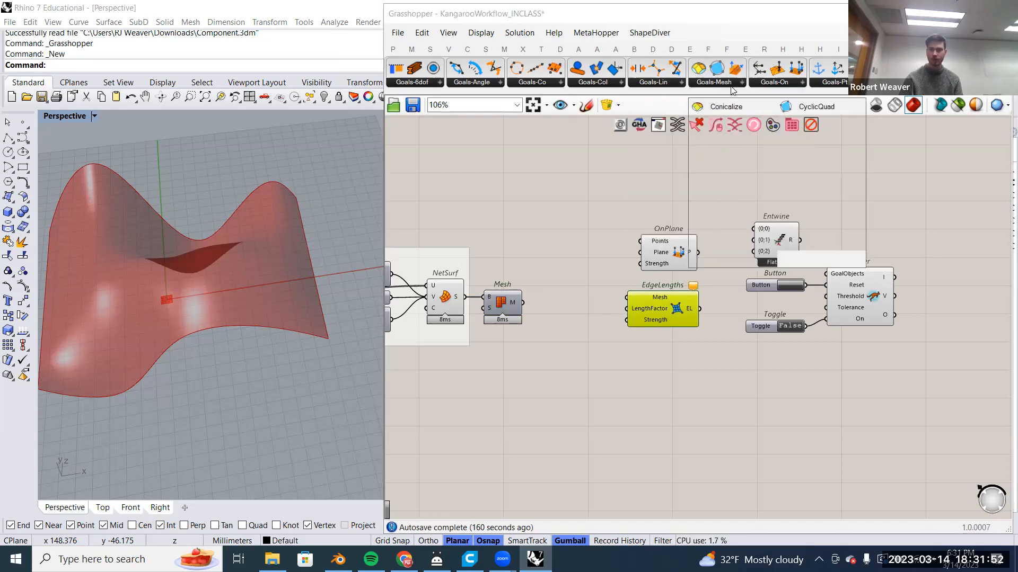
click(608, 86)
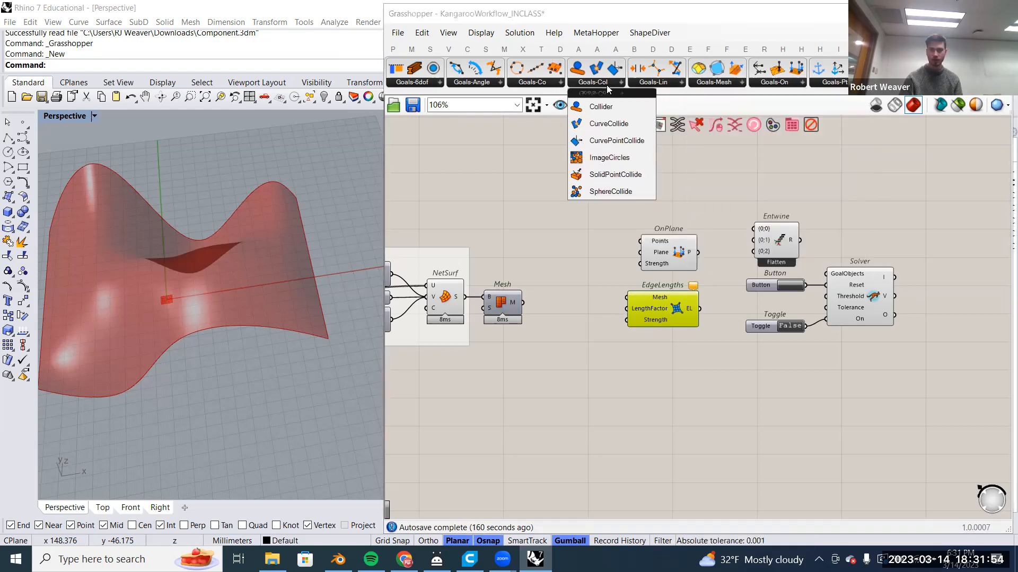
click(624, 195)
click(669, 364)
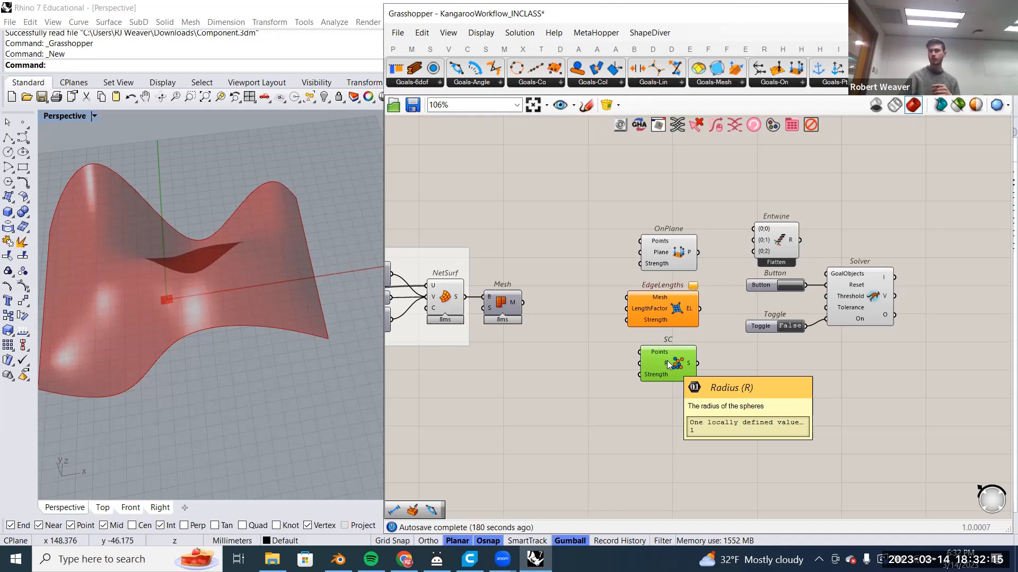
drag(668, 364, 673, 365)
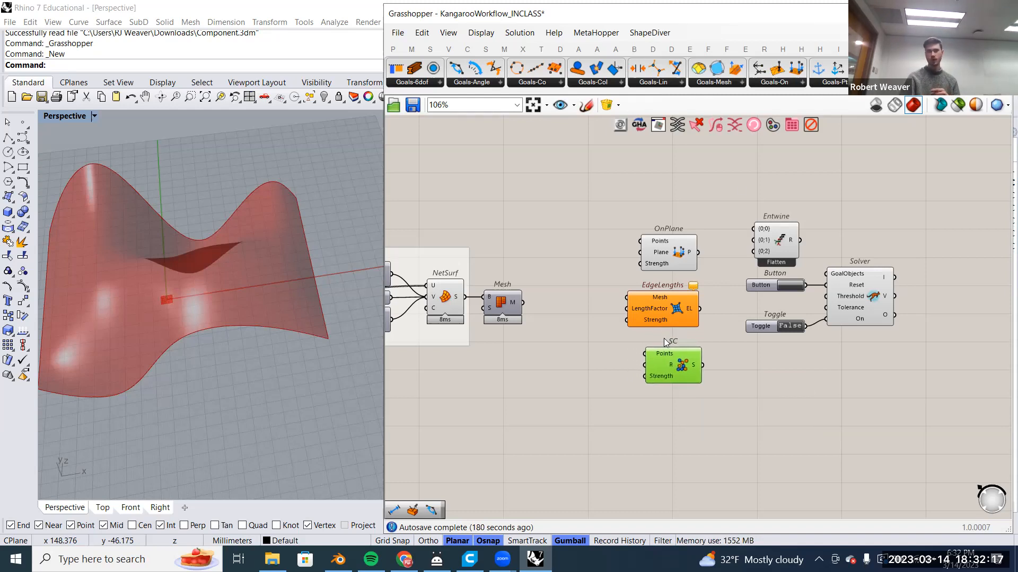
Add a Kangaroo Grab component below the SphereCollide goal, leaving a gap between them.
click(909, 83)
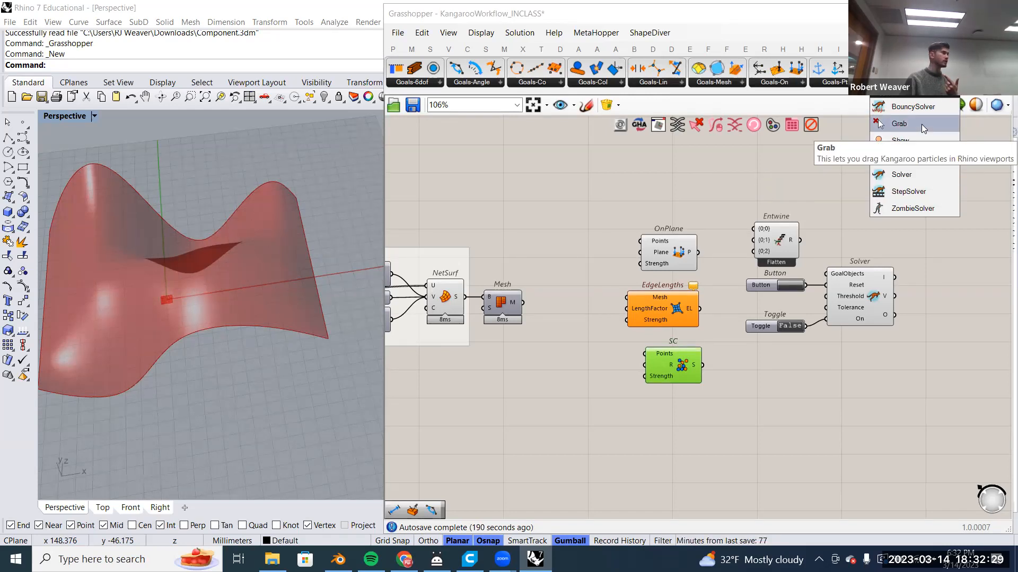
drag(921, 124, 676, 447)
drag(708, 400, 620, 161)
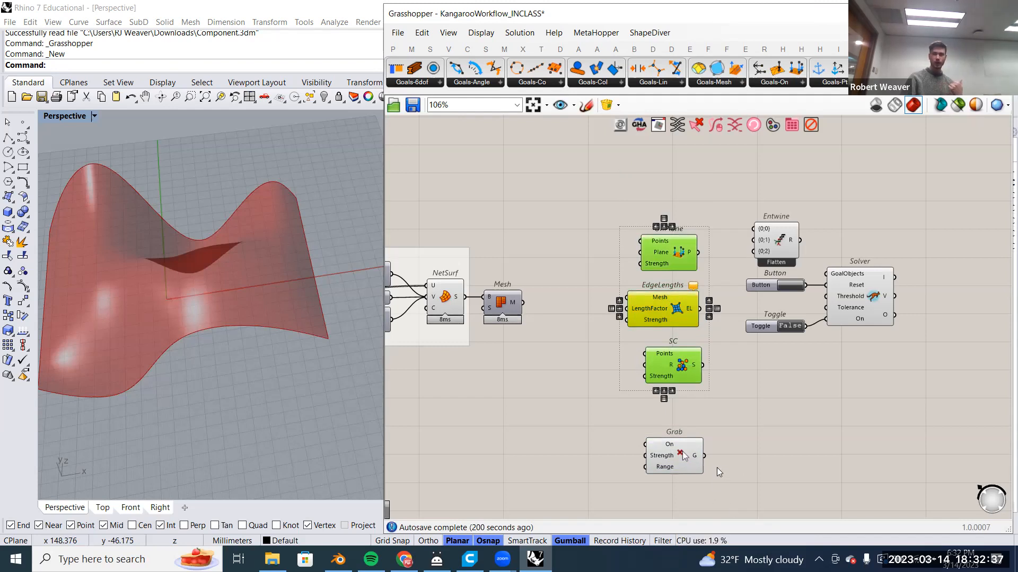
click(671, 455)
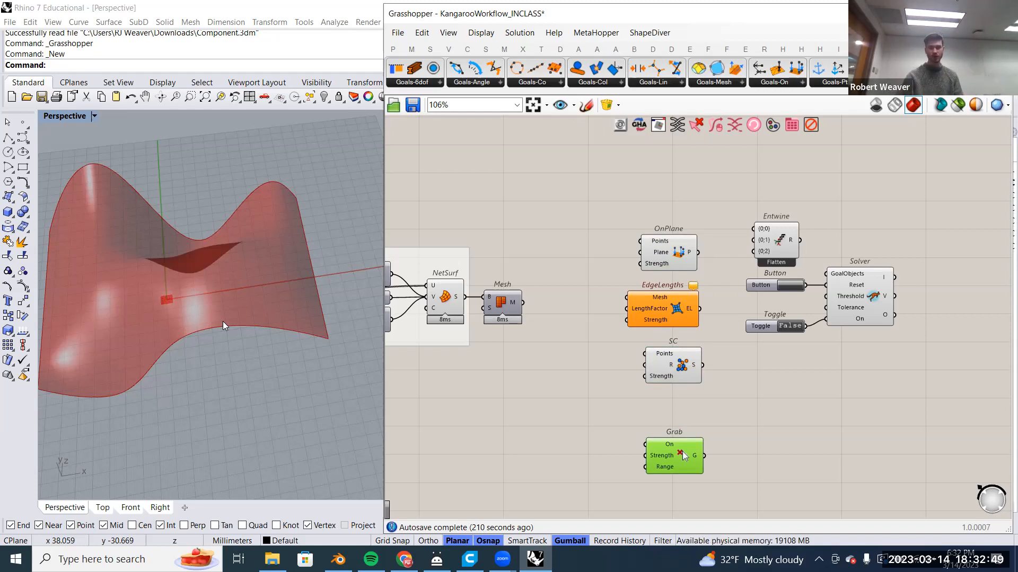
mouse_move(687, 469)
mouse_down()
mouse_move(717, 432)
mouse_move(681, 473)
mouse_move(694, 477)
mouse_up()
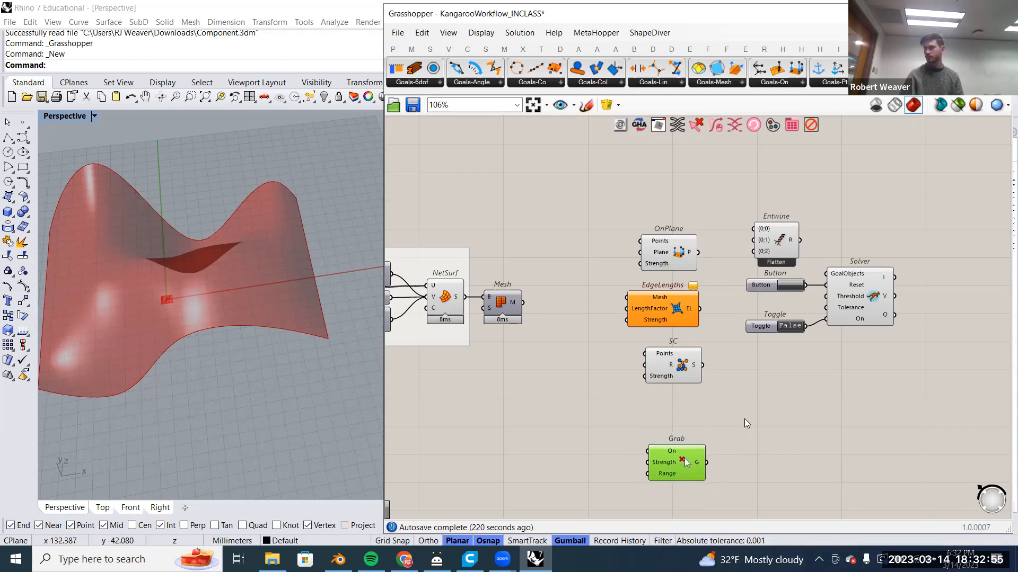
right_drag(744, 411, 752, 423)
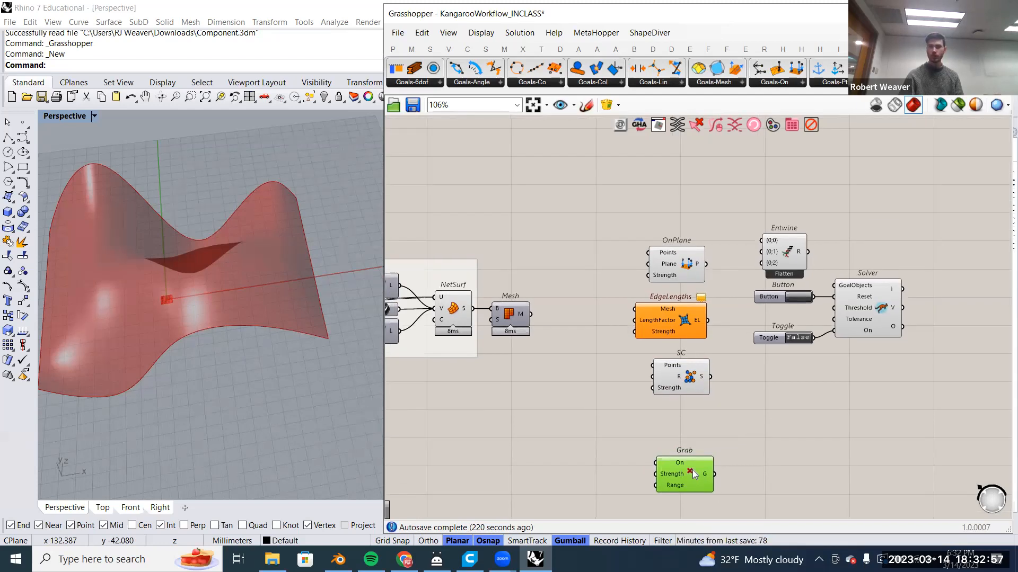
Add a Kangaroo Show component above the OnPlane goal.
click(898, 82)
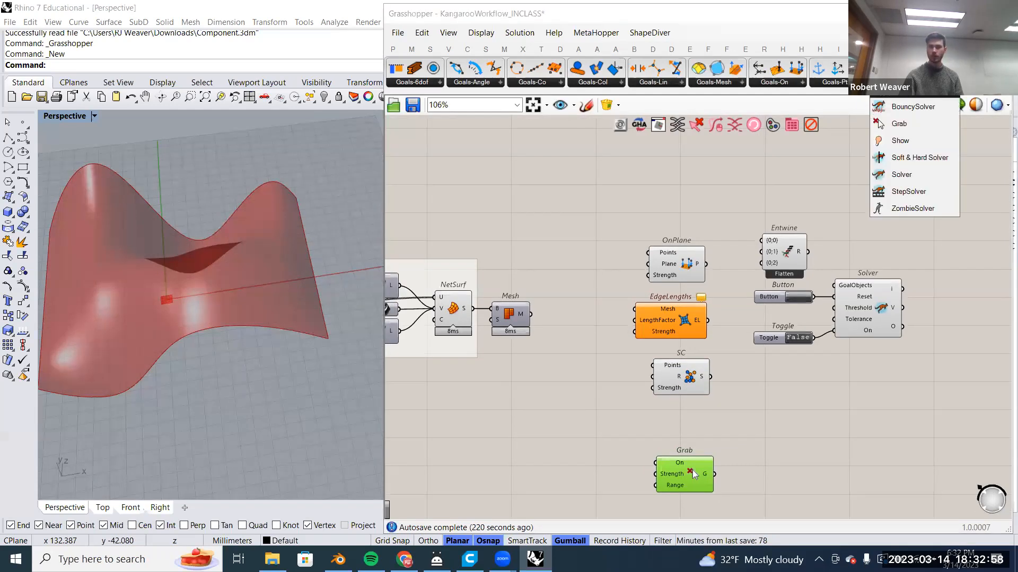
click(913, 140)
click(684, 192)
click(605, 217)
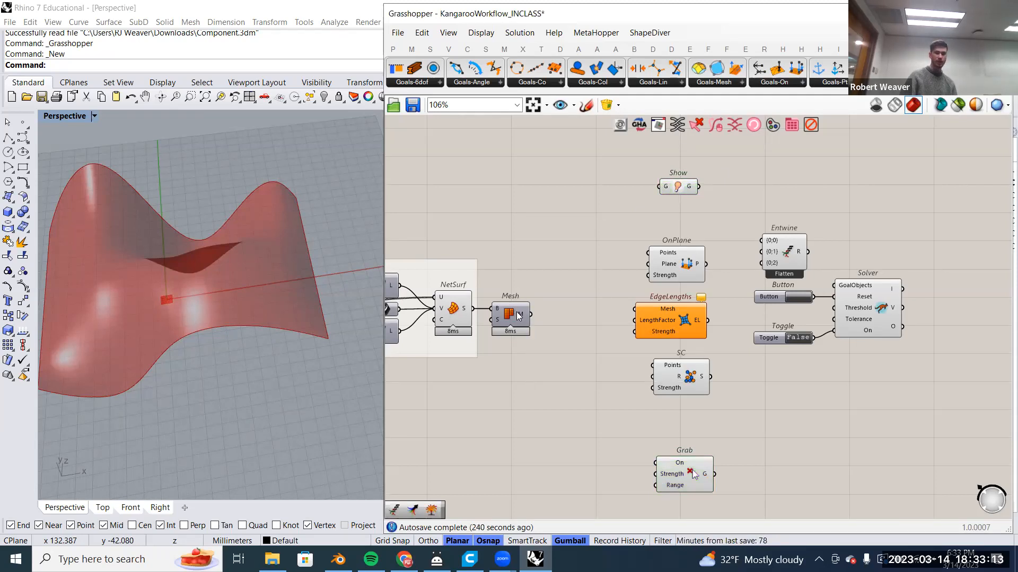
Move Show and Grab farther from the goals between them, and line up OnPlane, EdgeLengths and SphereCollide in one column.
mouse_move(520, 318)
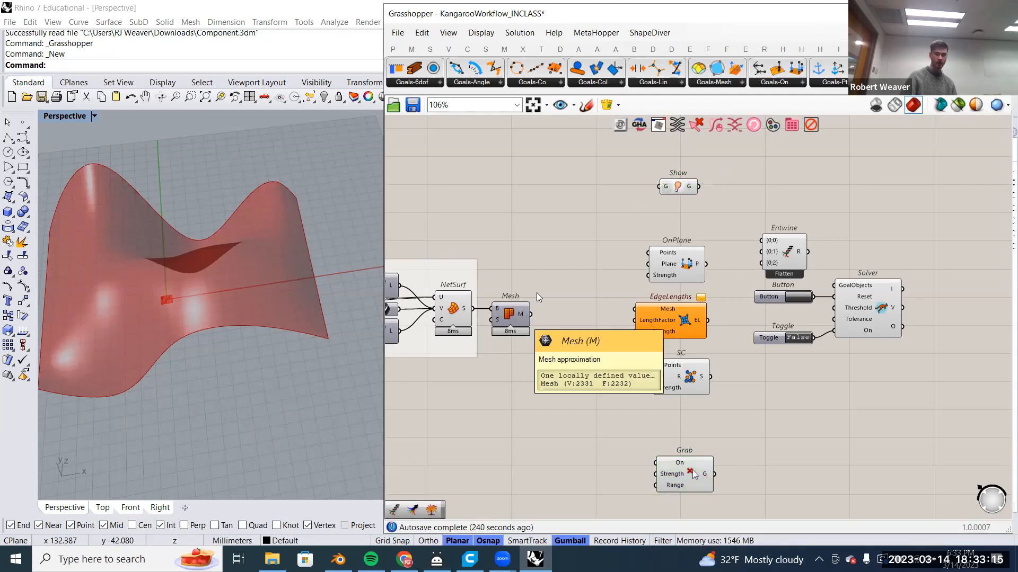
drag(678, 186, 690, 186)
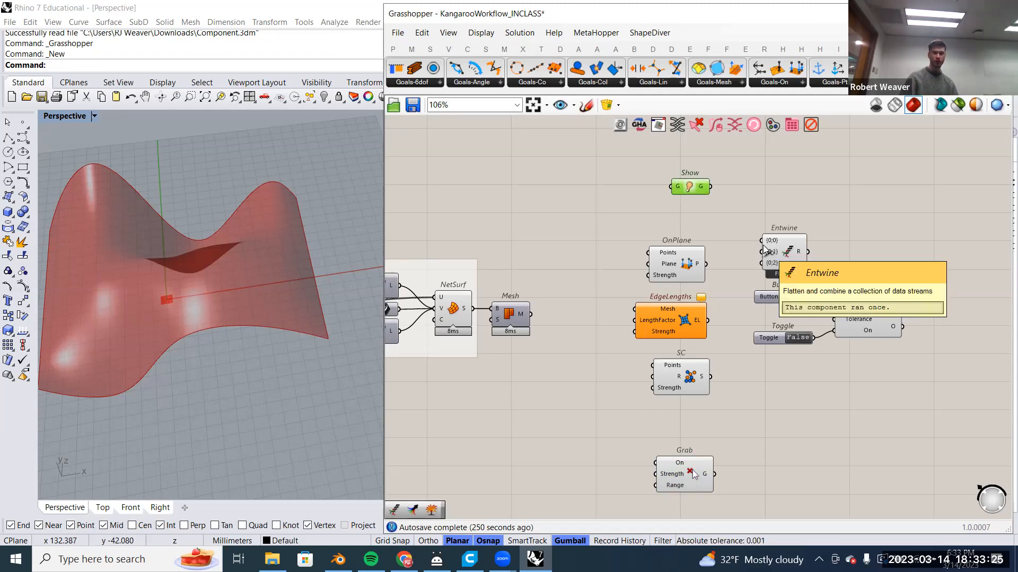
drag(696, 182, 695, 170)
drag(689, 463, 689, 473)
drag(734, 419, 565, 218)
click(579, 222)
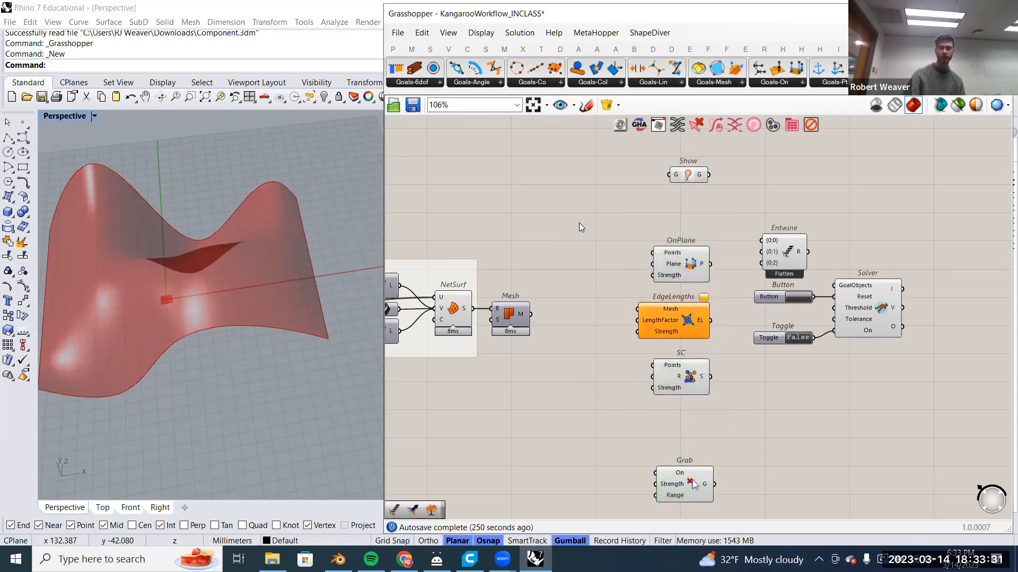
Feed the Mesh Brep component's M output into the Mesh input of EdgeLengths.
right_drag(555, 306, 610, 295)
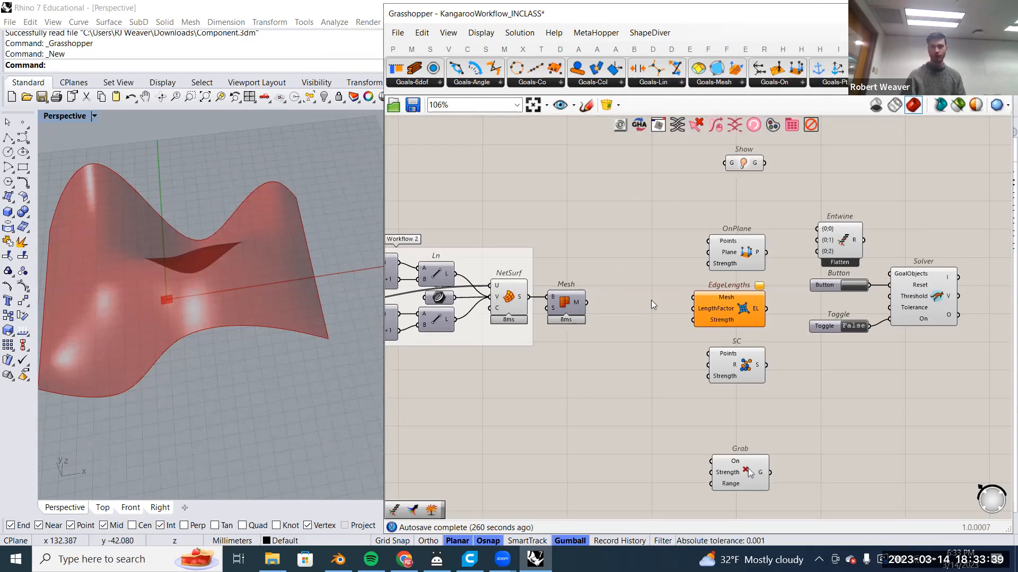
scroll(721, 392, up, 2)
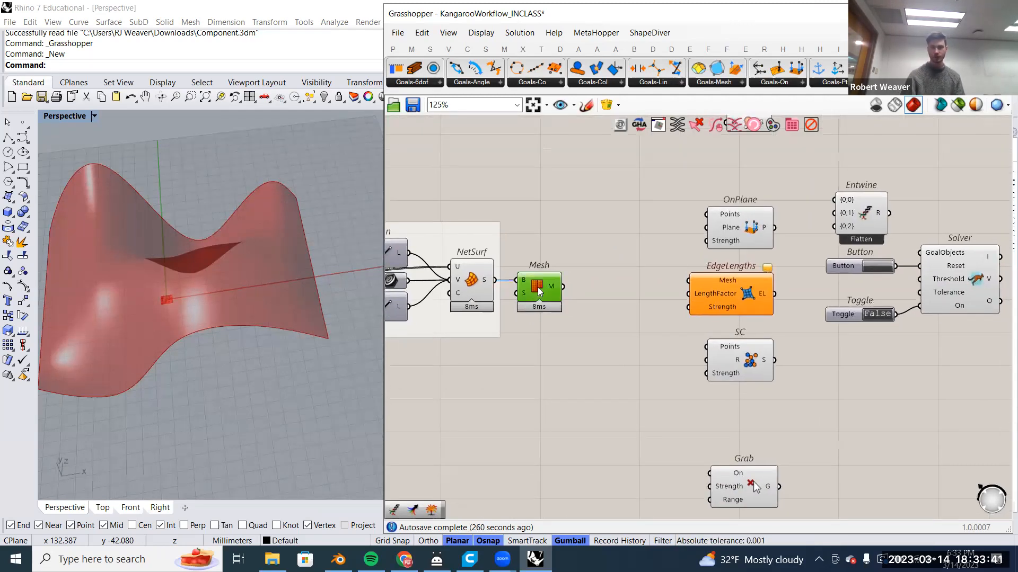
drag(562, 287, 695, 282)
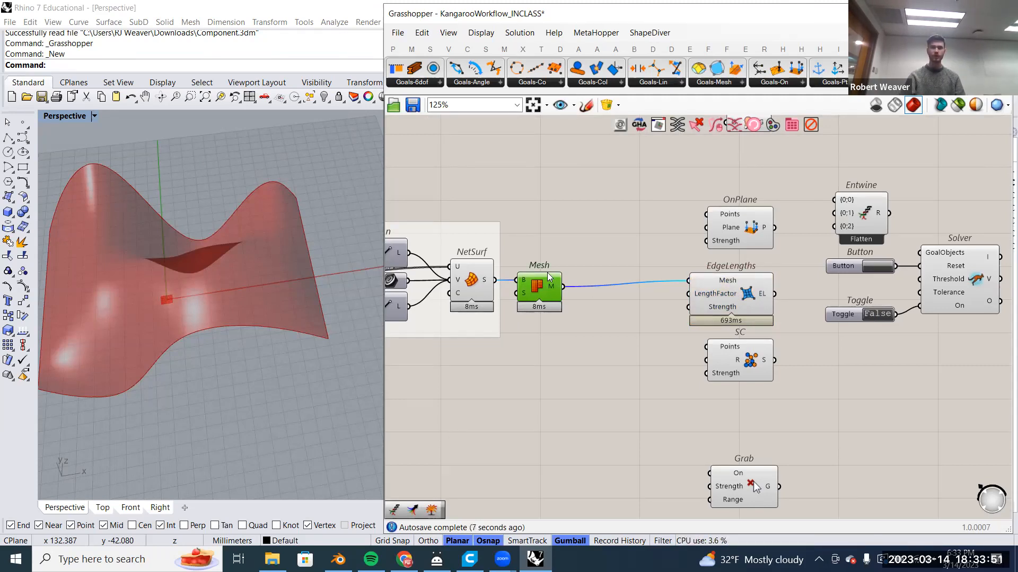
Add a Deconstruct Mesh component above the Mesh component and feed the mesh into its M input.
mouse_move(553, 291)
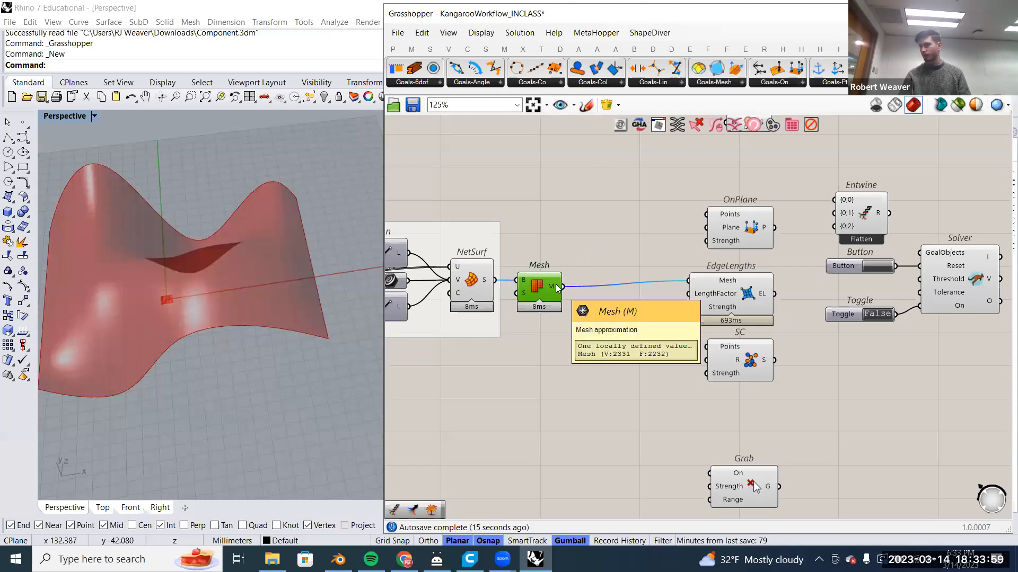
mouse_move(736, 217)
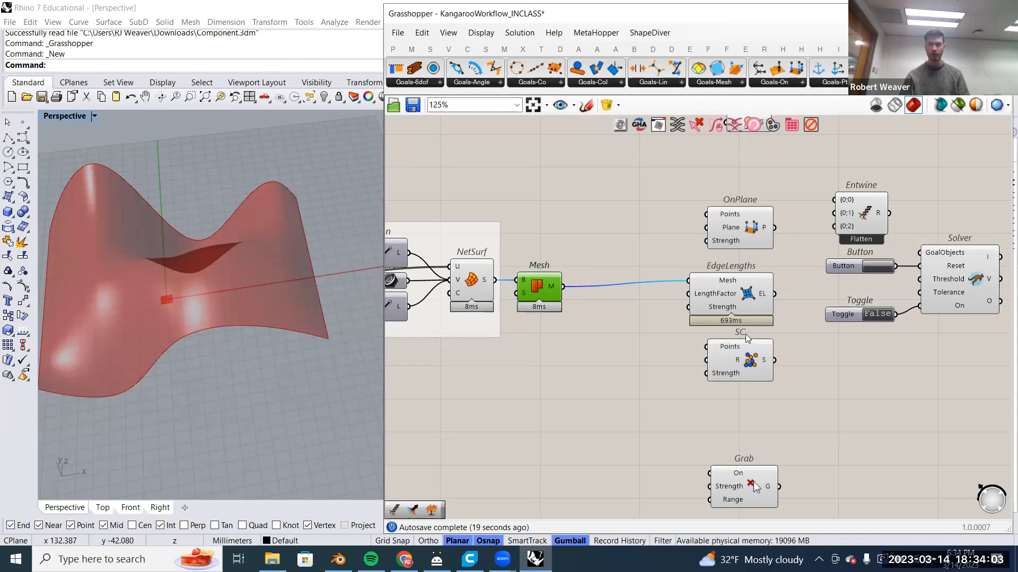
mouse_move(734, 351)
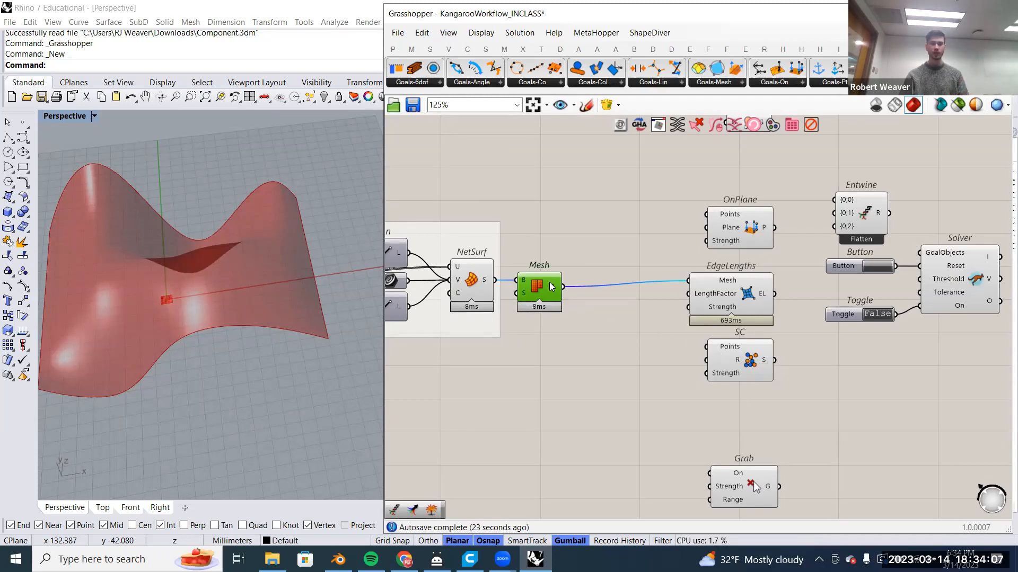
double_click(561, 223)
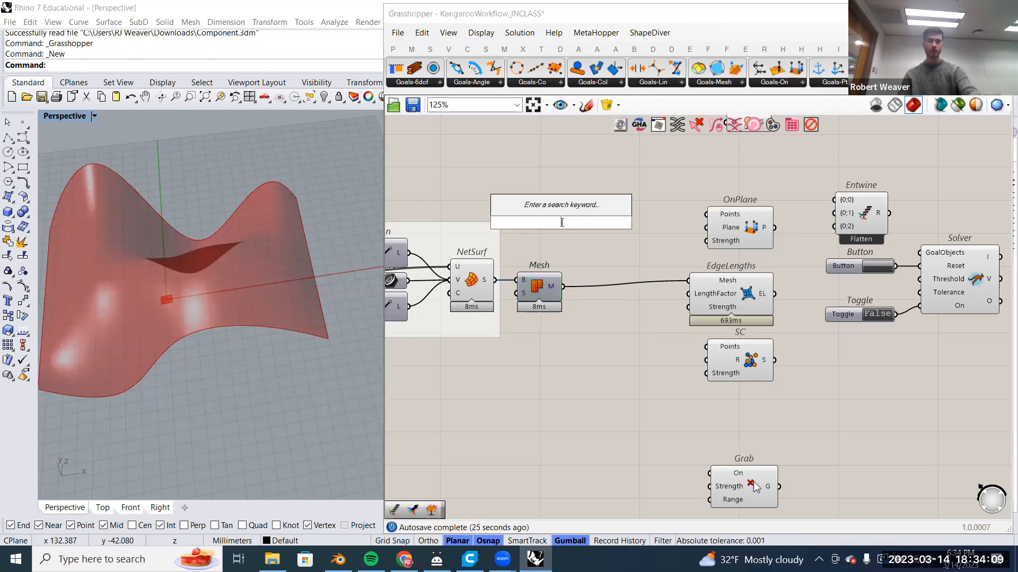
text(dec me)
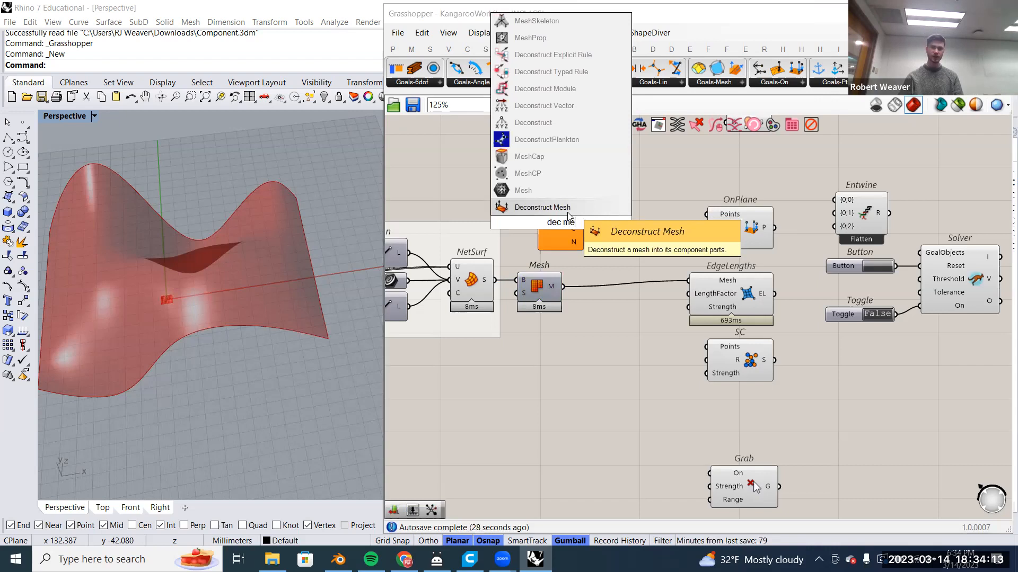
click(568, 211)
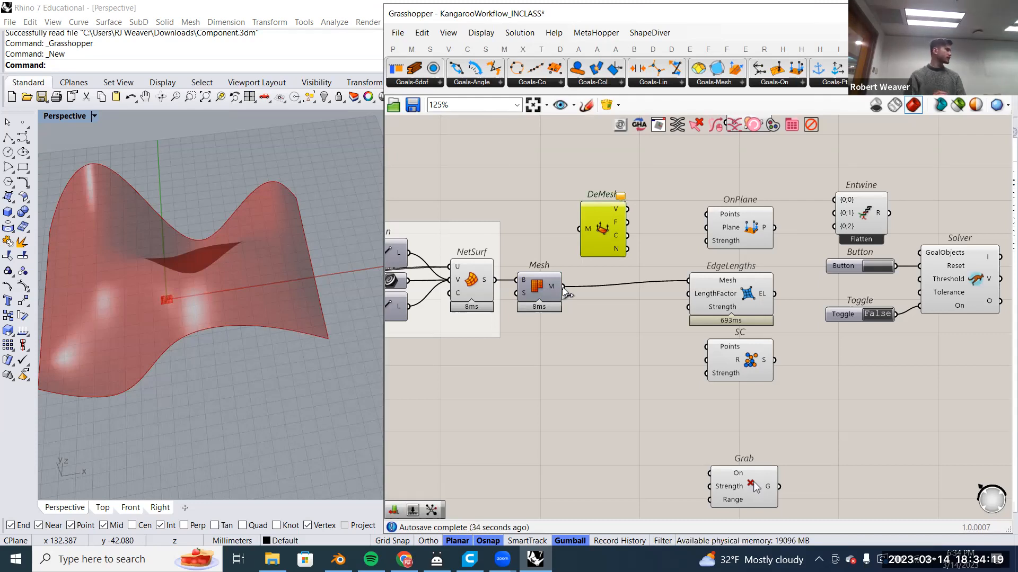
drag(563, 287, 594, 228)
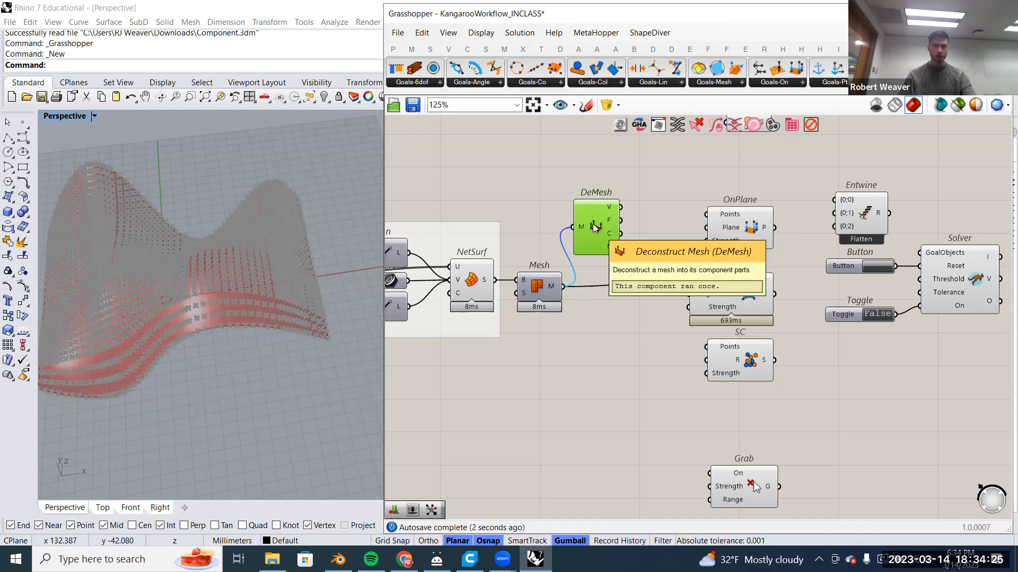
Feed the Deconstruct Mesh vertices into the Points inputs of both the OnPlane and SphereCollide goals.
scroll(593, 224, down, 1)
right_drag(330, 206, 337, 240)
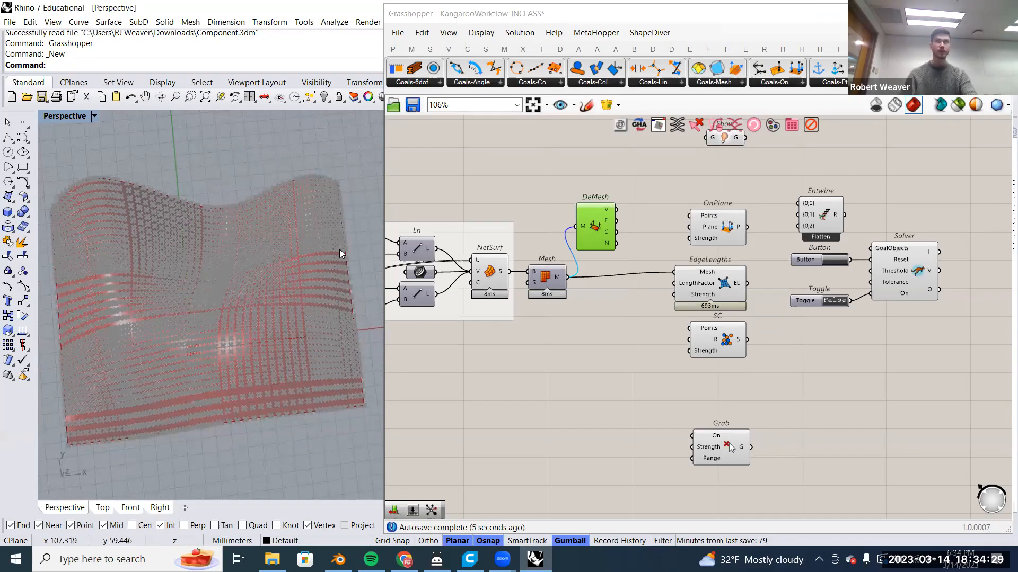
scroll(339, 249, up, 2)
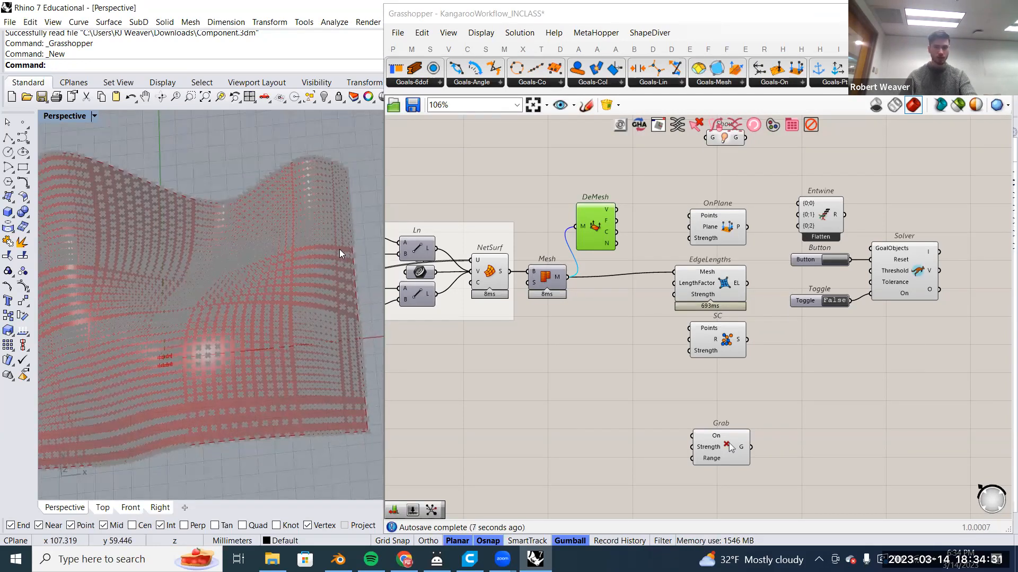
scroll(339, 249, up, 4)
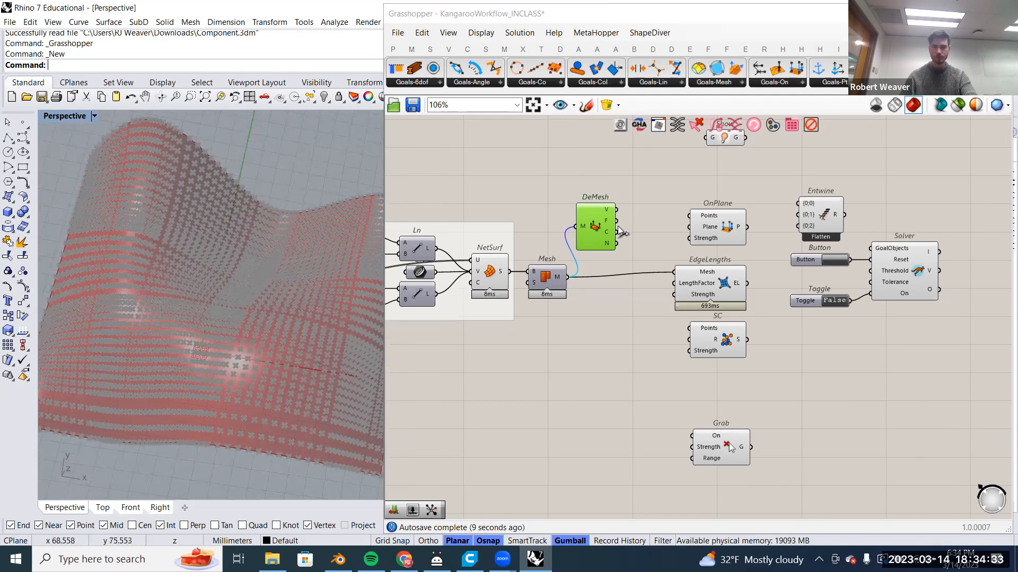
scroll(607, 214, up, 2)
mouse_move(608, 214)
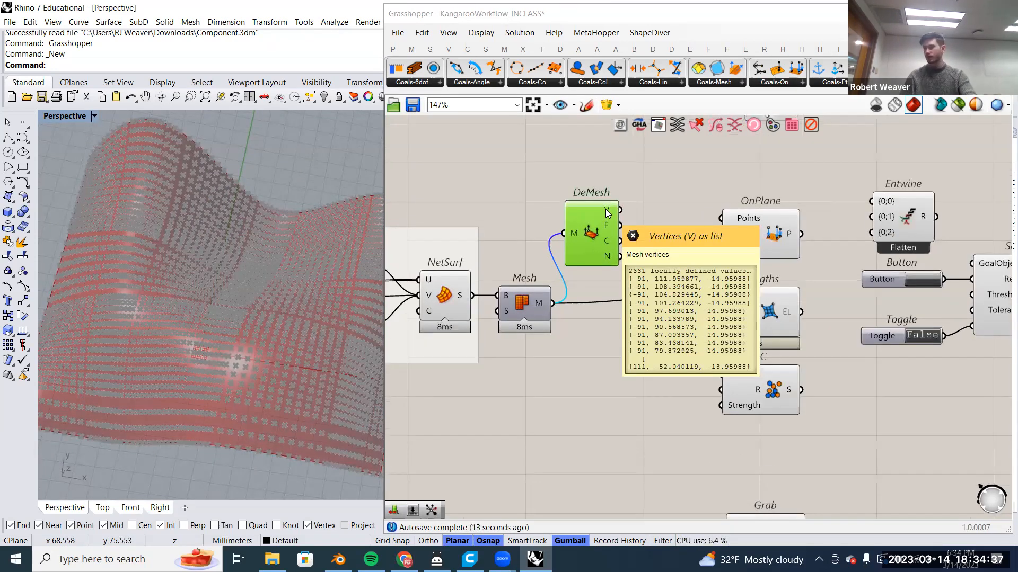
drag(614, 206, 716, 214)
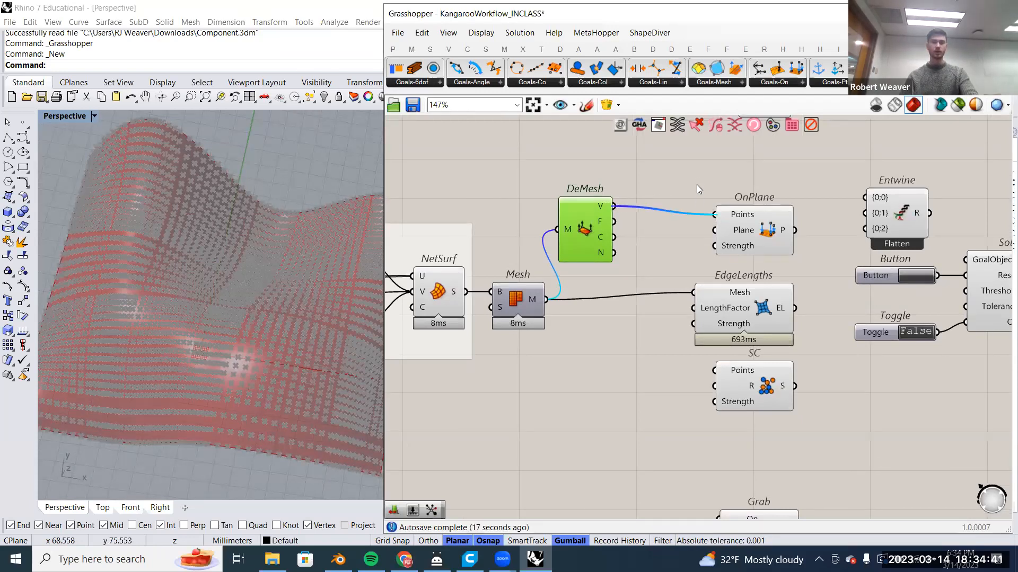
right_drag(696, 191, 692, 181)
drag(674, 354, 709, 360)
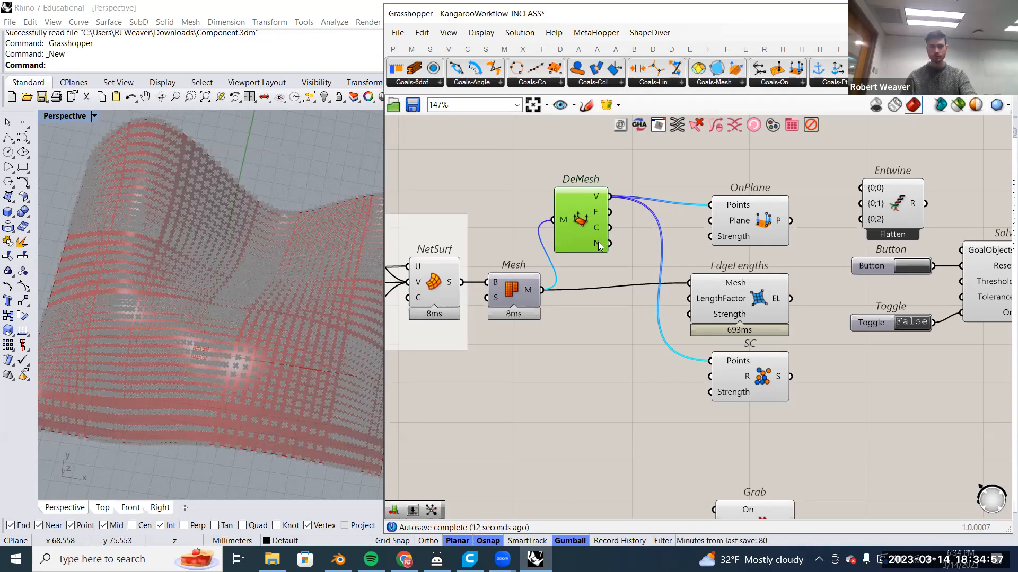
Examine the deconstructed mesh vertices on the network surface in the Rhino viewport.
scroll(594, 258, up, 2)
click(631, 348)
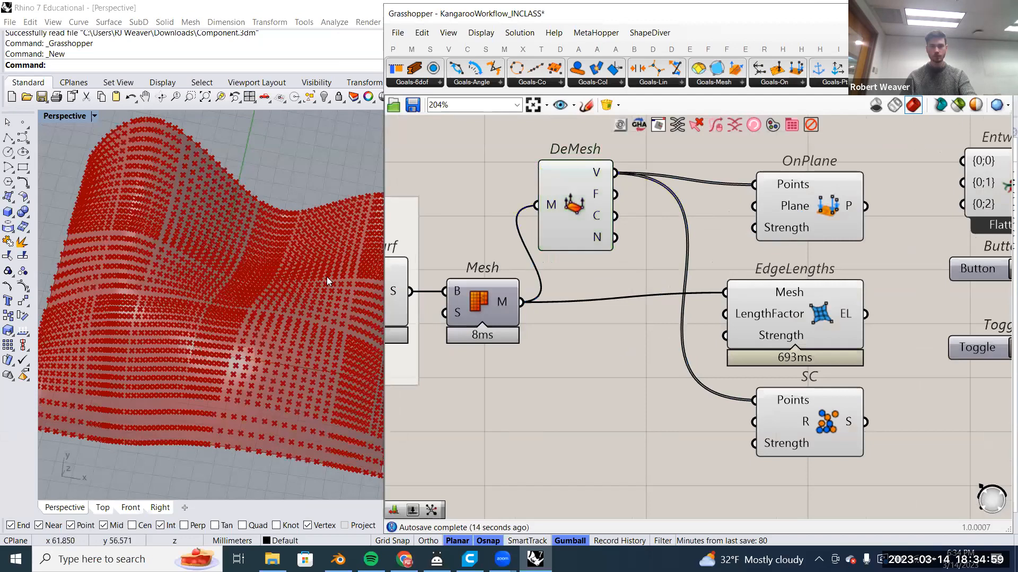
scroll(327, 276, up, 5)
click(285, 238)
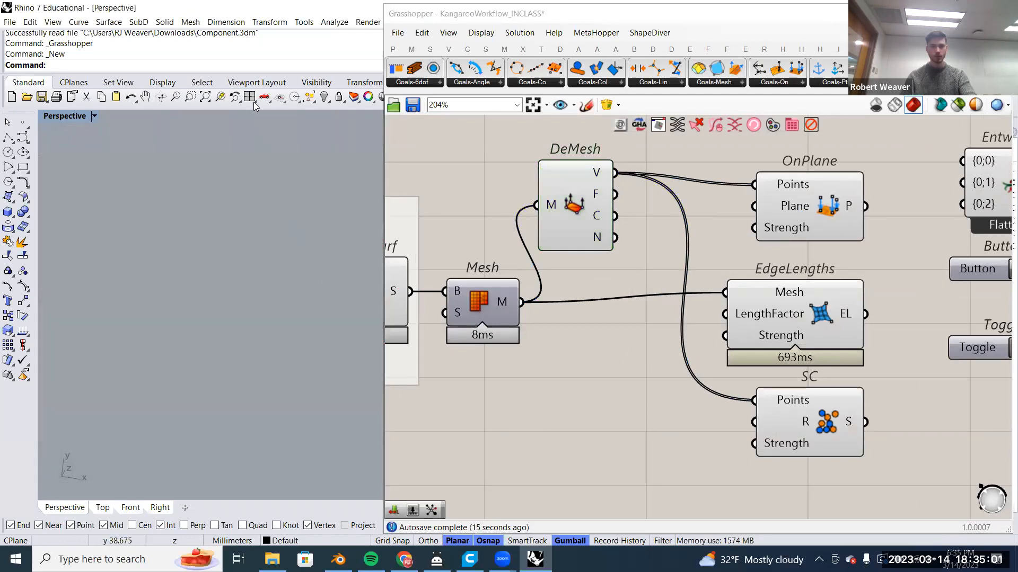
scroll(286, 233, down, 3)
scroll(284, 228, down, 5)
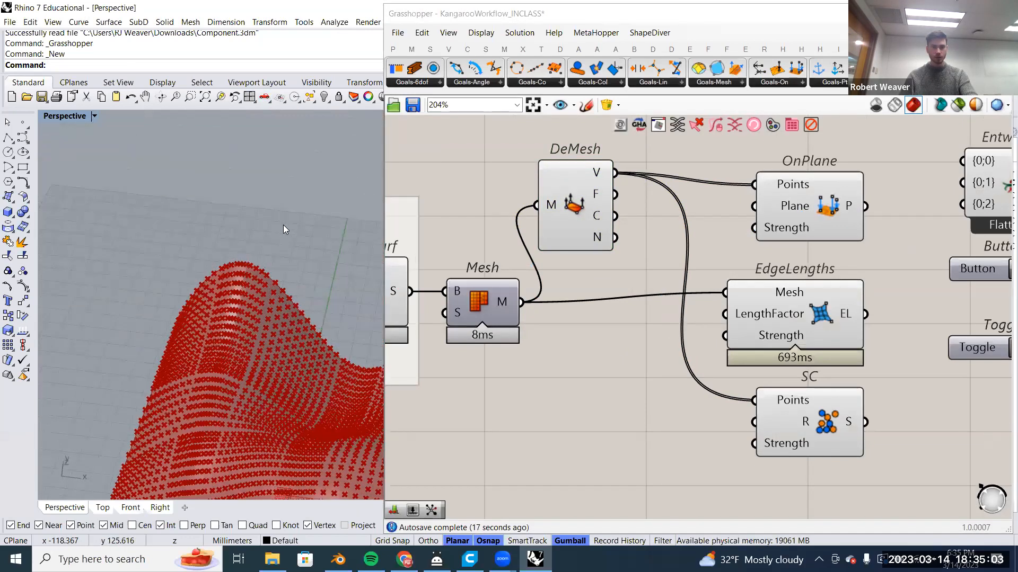
scroll(610, 348, down, 2)
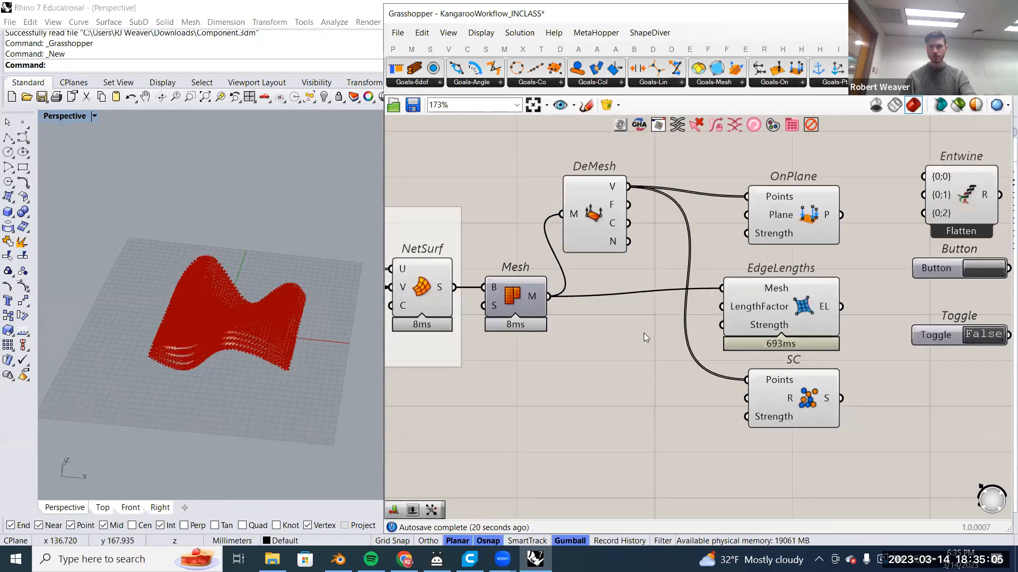
scroll(664, 323, down, 1)
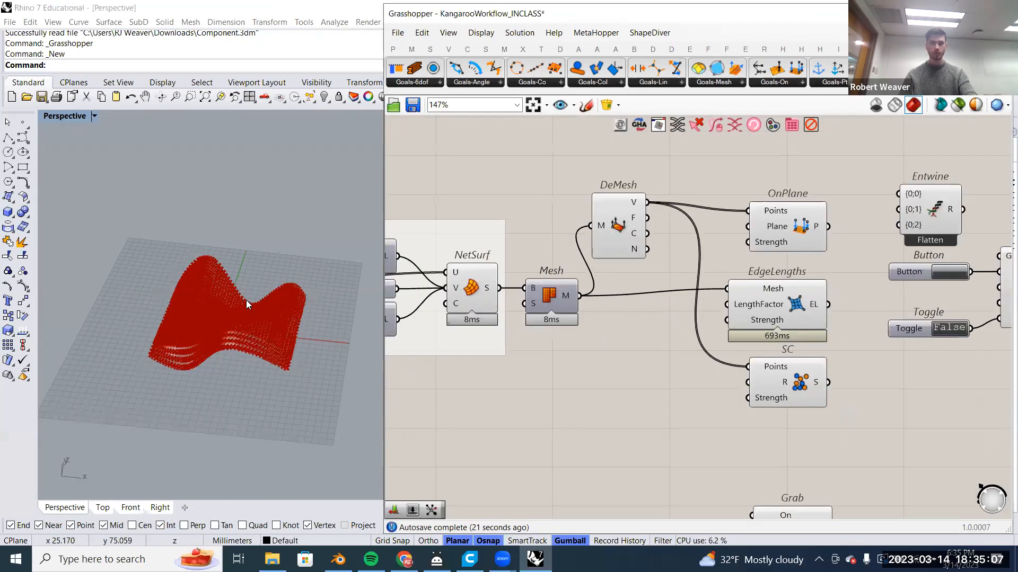
scroll(246, 300, down, 2)
scroll(246, 300, up, 5)
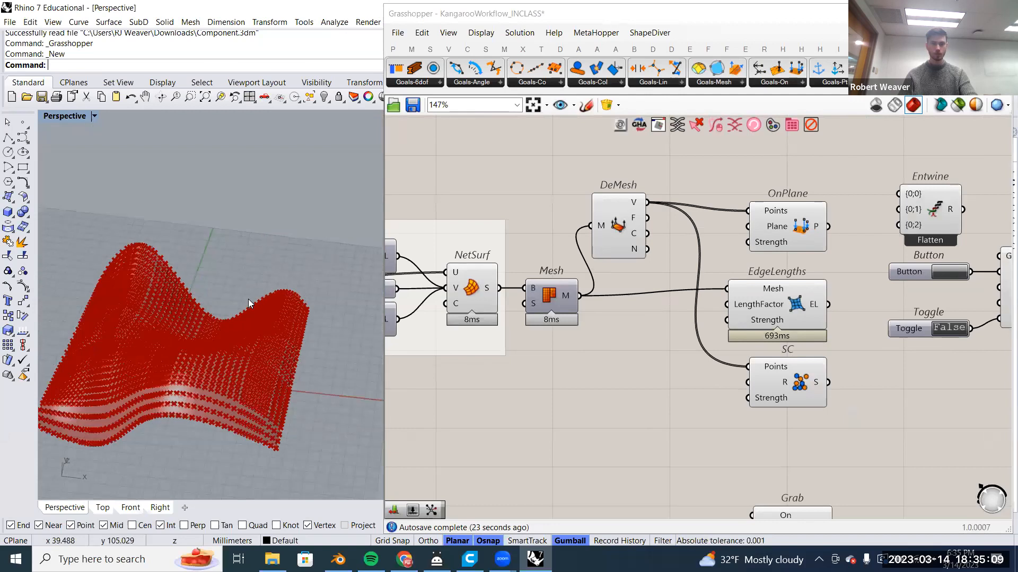
right_drag(643, 389, 672, 418)
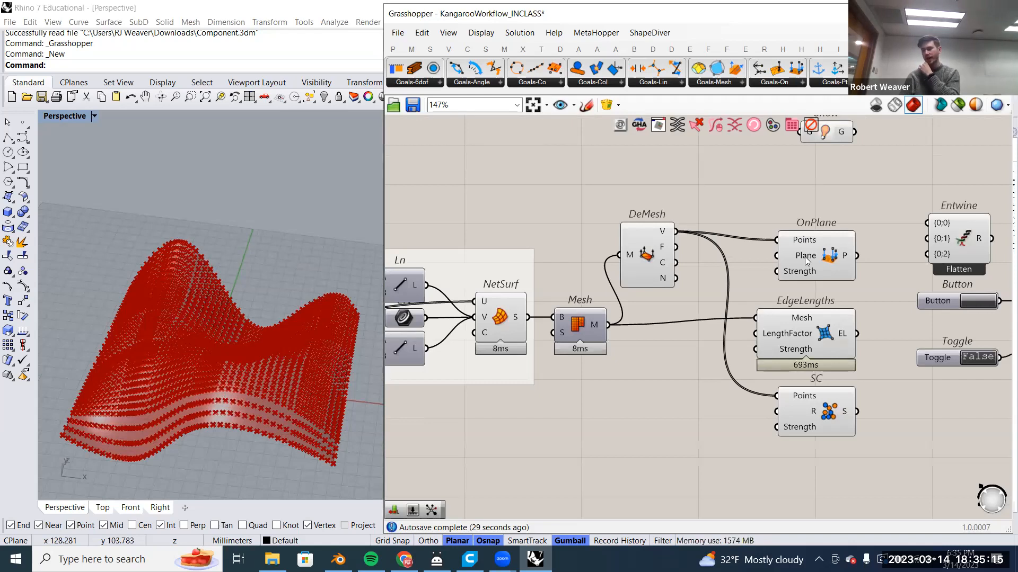
Add an XY Plane component above the Deconstruct Mesh component.
mouse_move(805, 259)
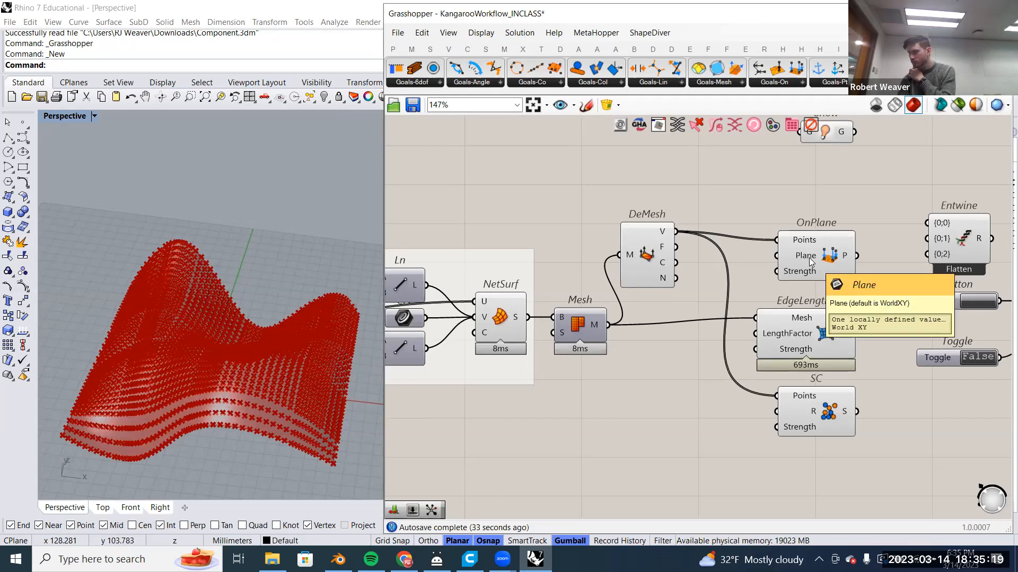
right_drag(683, 202, 688, 230)
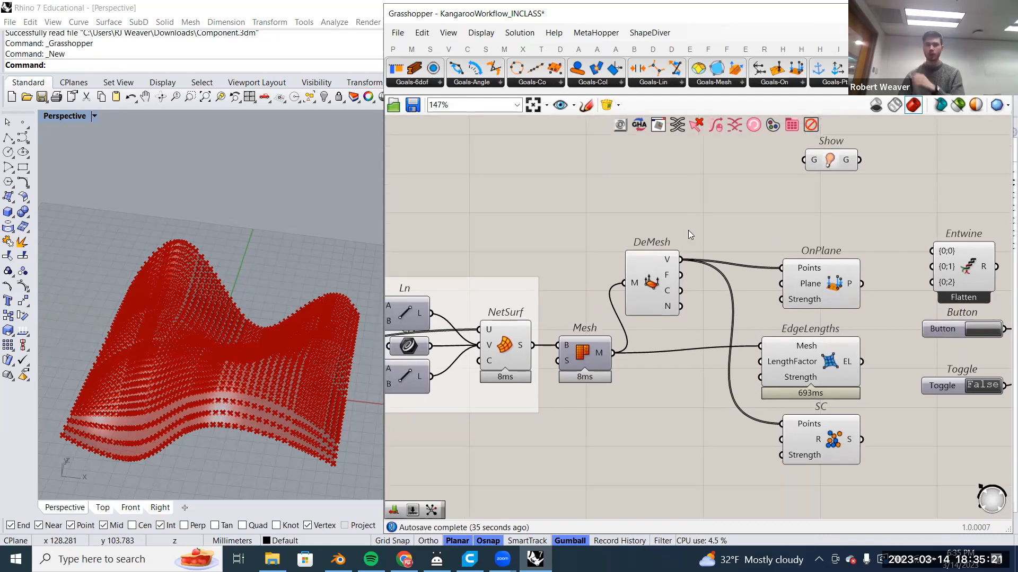
double_click(674, 213)
text(xy)
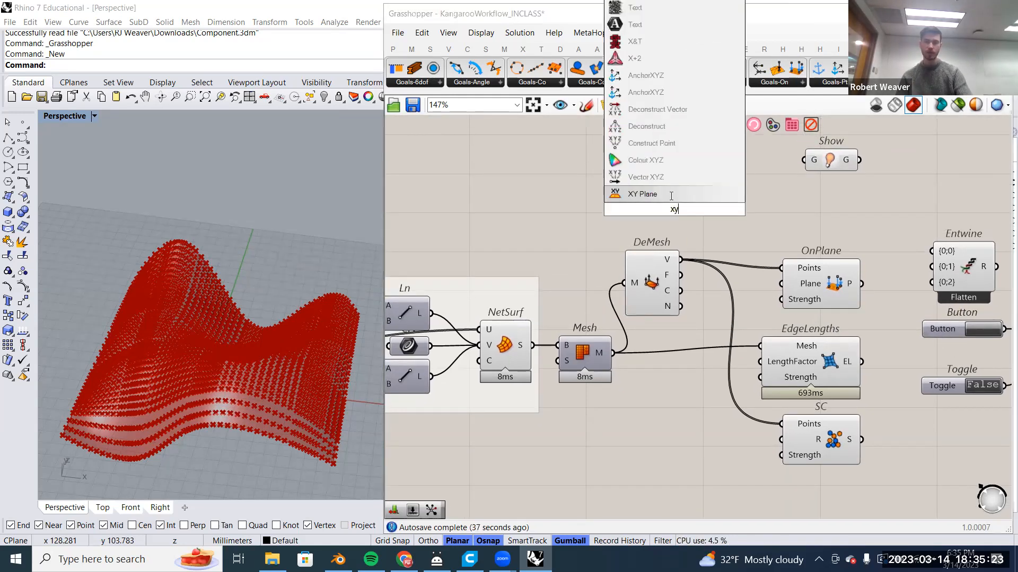
click(672, 197)
drag(670, 209, 699, 206)
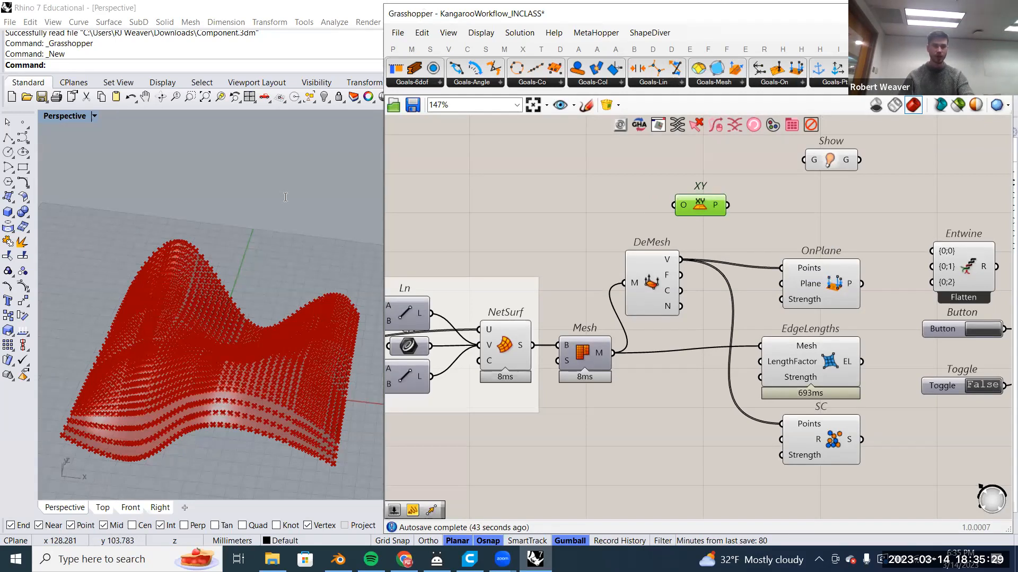
Feed the XY Plane's P output into OnPlane's Plane input and place the component directly beside that input.
scroll(285, 198, down, 3)
right_drag(285, 198, 191, 261)
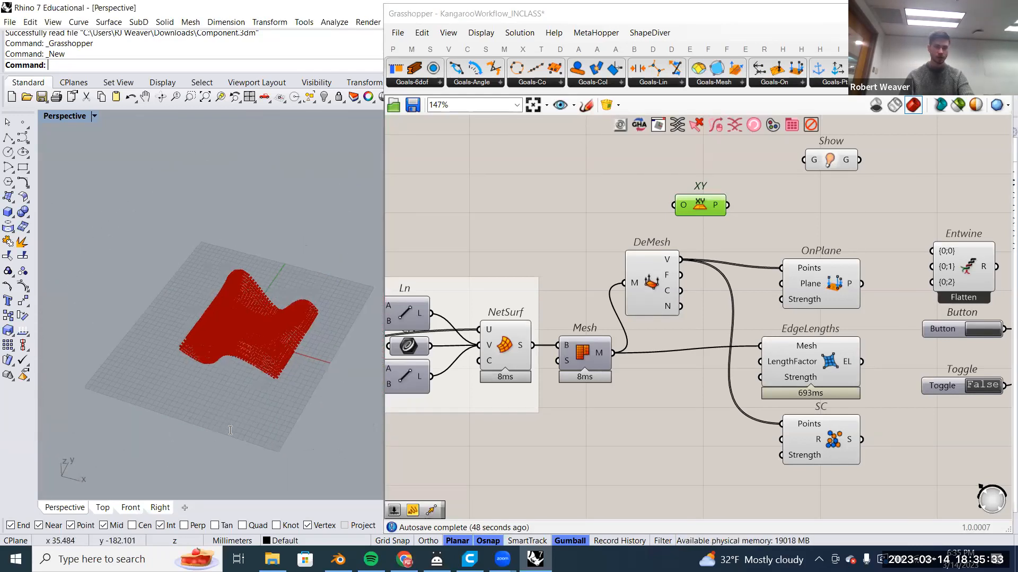
scroll(230, 430, up, 3)
right_drag(230, 429, 238, 424)
scroll(238, 424, up, 2)
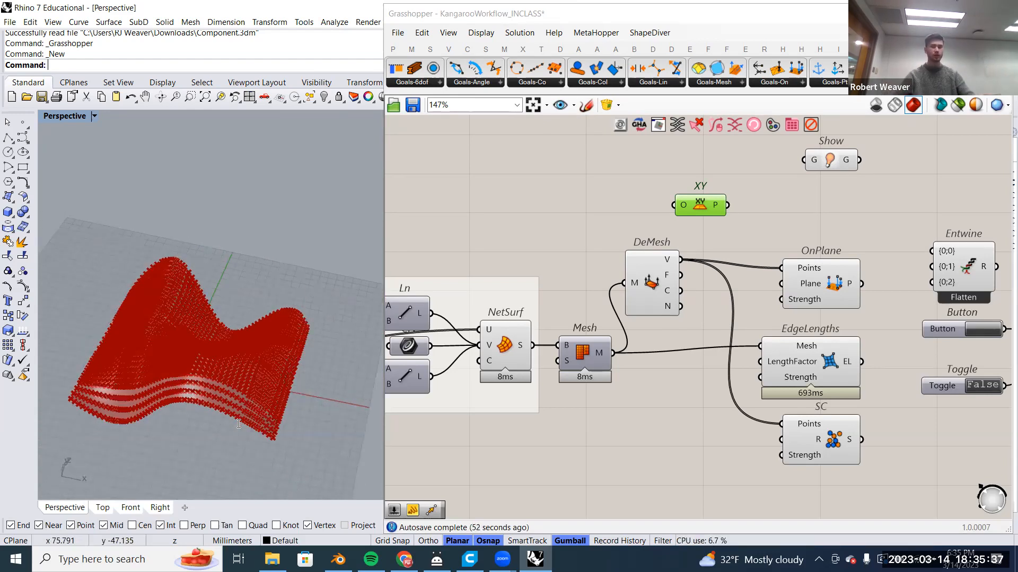
right_drag(239, 424, 202, 403)
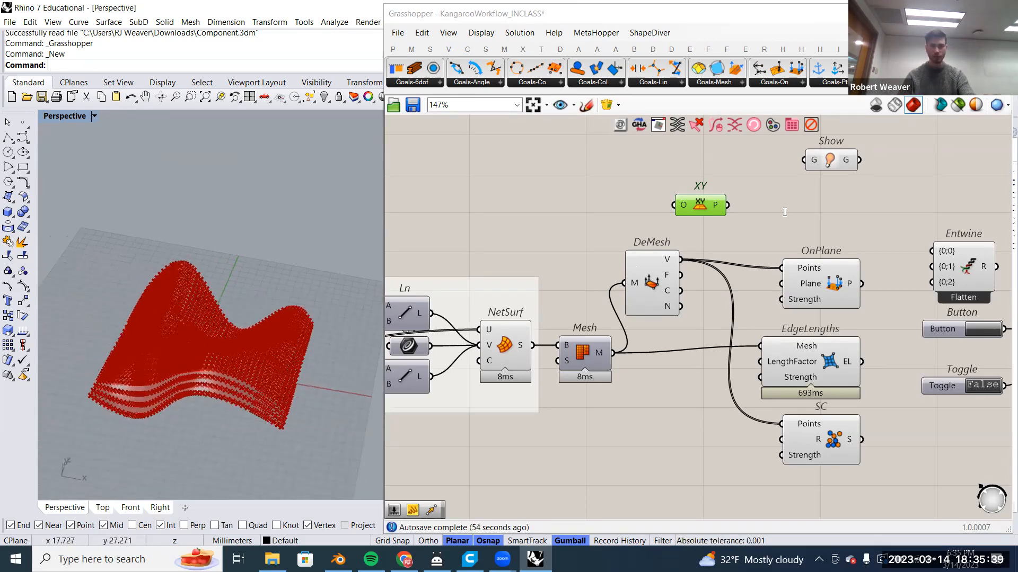
drag(710, 206, 748, 287)
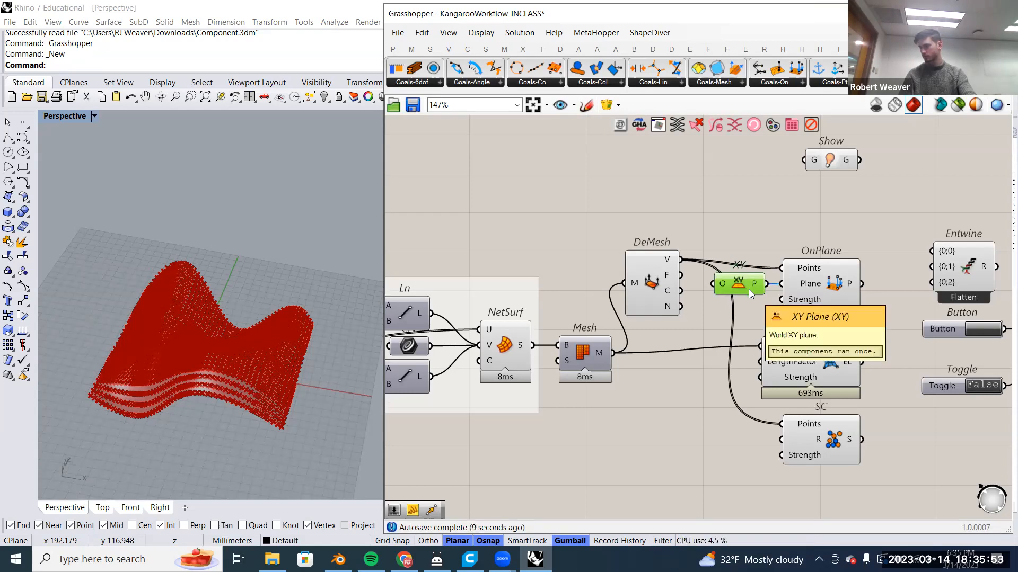
Move the SphereCollide goal slightly lower to widen its gap from EdgeLengths.
right_drag(768, 385, 734, 365)
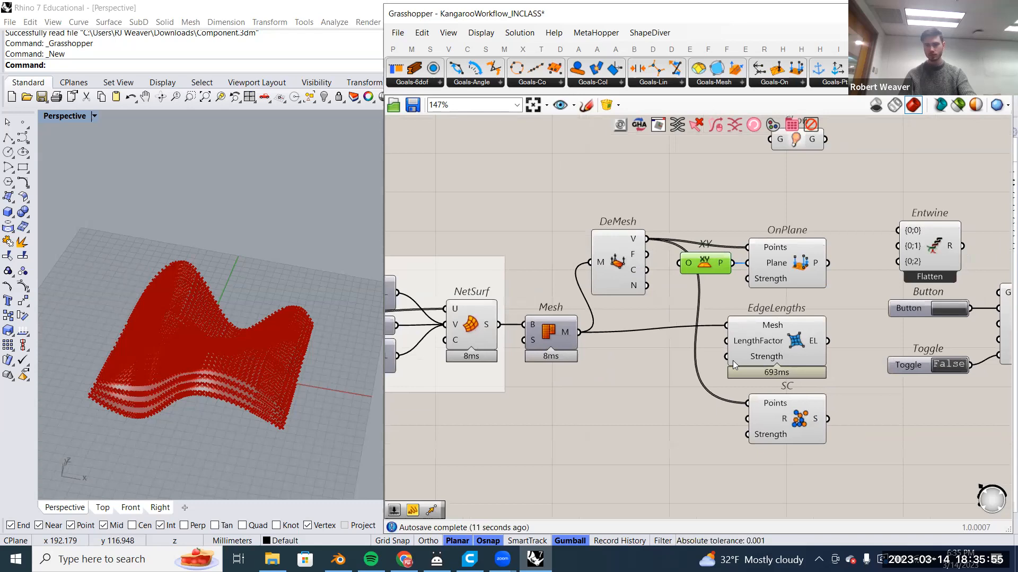
drag(803, 436, 805, 447)
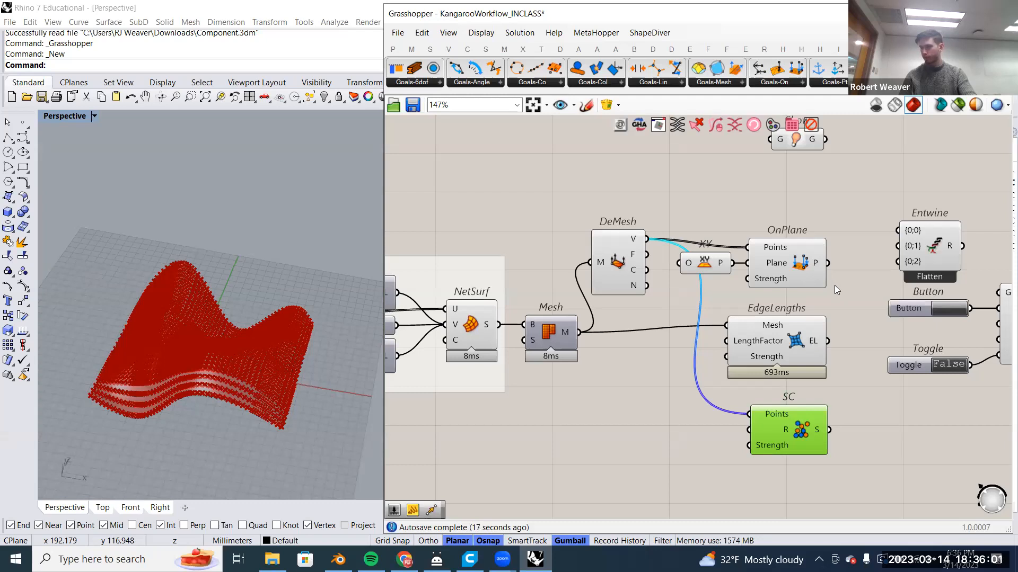
drag(845, 305, 670, 199)
click(742, 219)
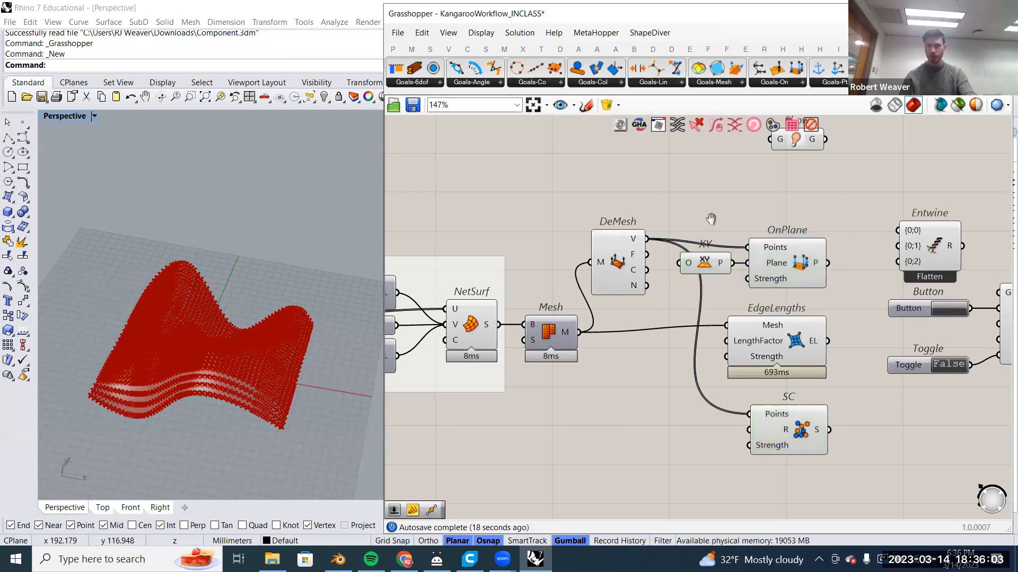
Feed OnPlane's P output into the {0;1} branch of Entwine.
right_drag(711, 219, 630, 219)
right_drag(752, 264, 745, 306)
drag(743, 300, 808, 282)
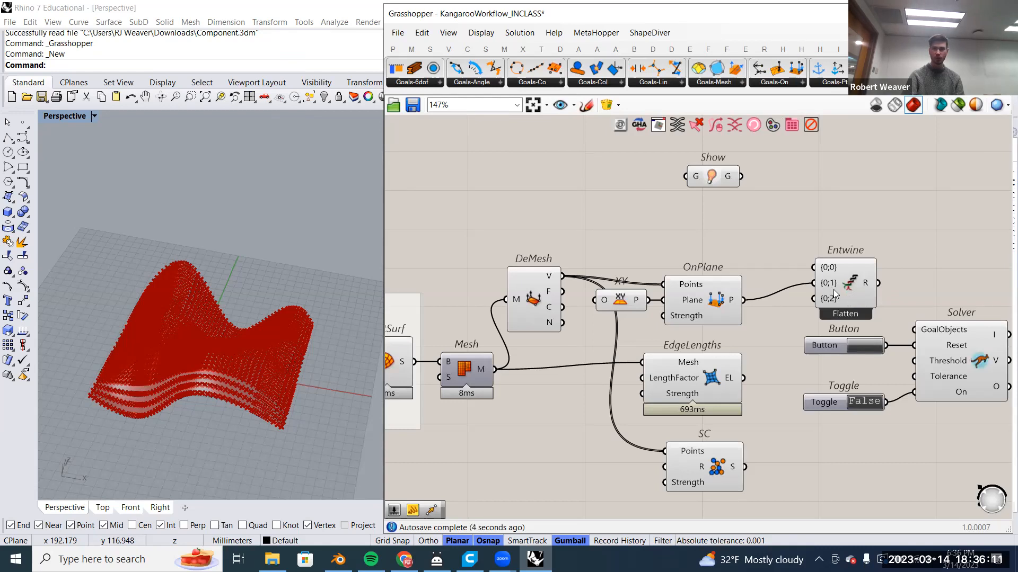
mouse_move(833, 289)
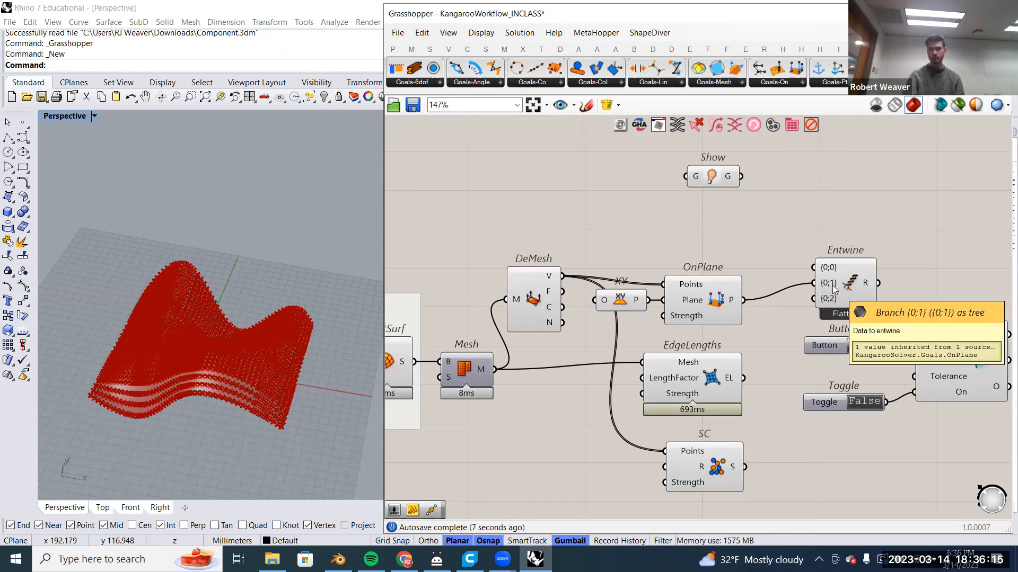
Move Show closer to OnPlane and feed its G output into the {0;0} branch of Entwine.
right_drag(766, 282, 771, 266)
drag(726, 161, 714, 209)
drag(648, 164, 823, 250)
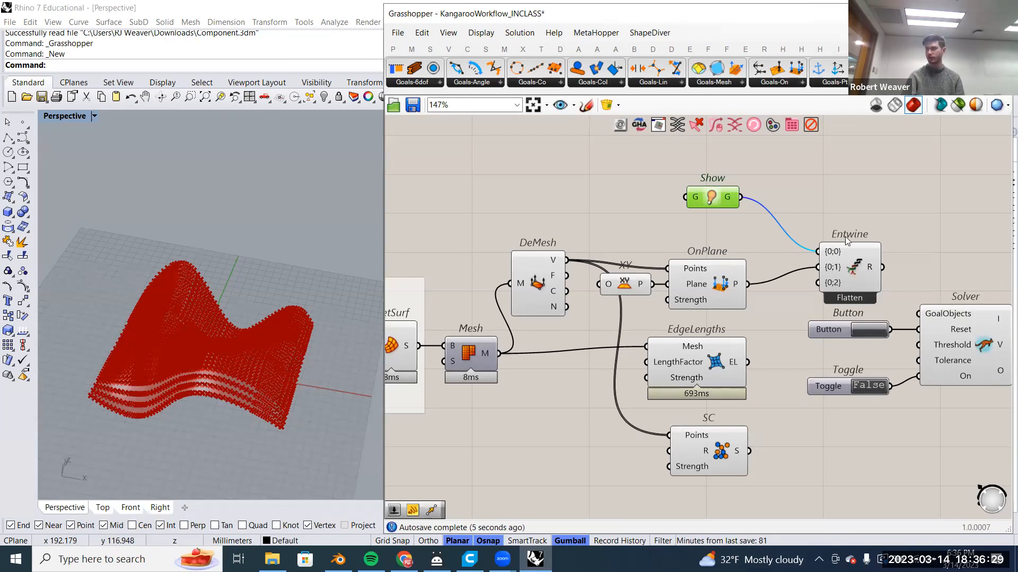
Feed the Mesh Brep component's M output into Show's G input and nudge Show into place above OnPlane.
scroll(839, 240, down, 2)
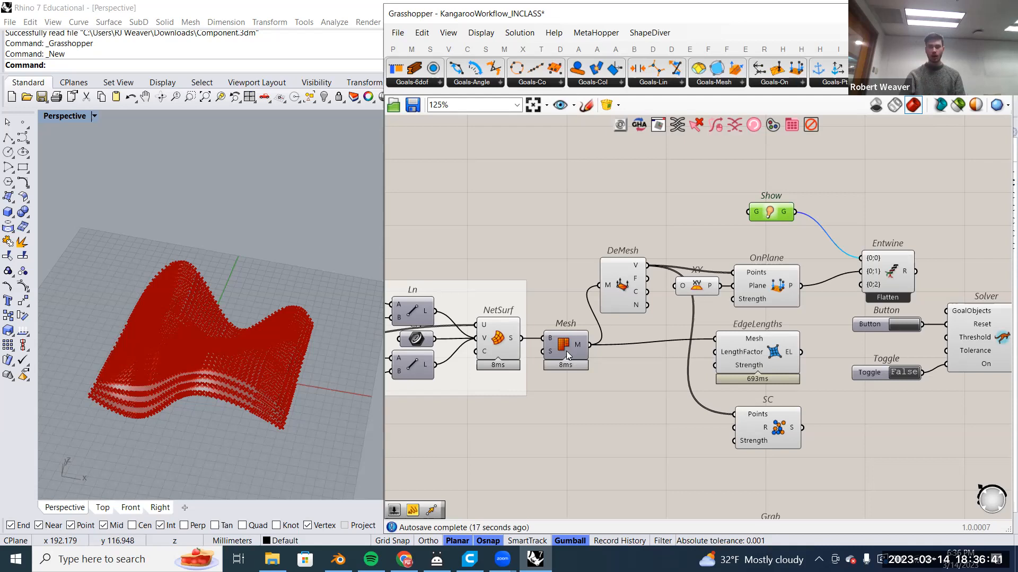
right_drag(566, 351, 546, 349)
click(546, 349)
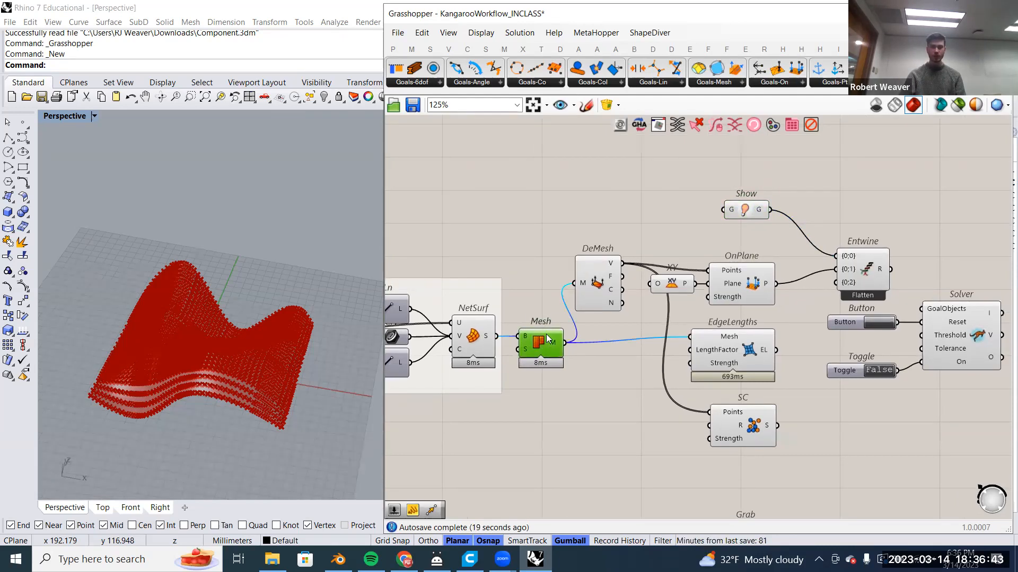
drag(564, 342, 731, 211)
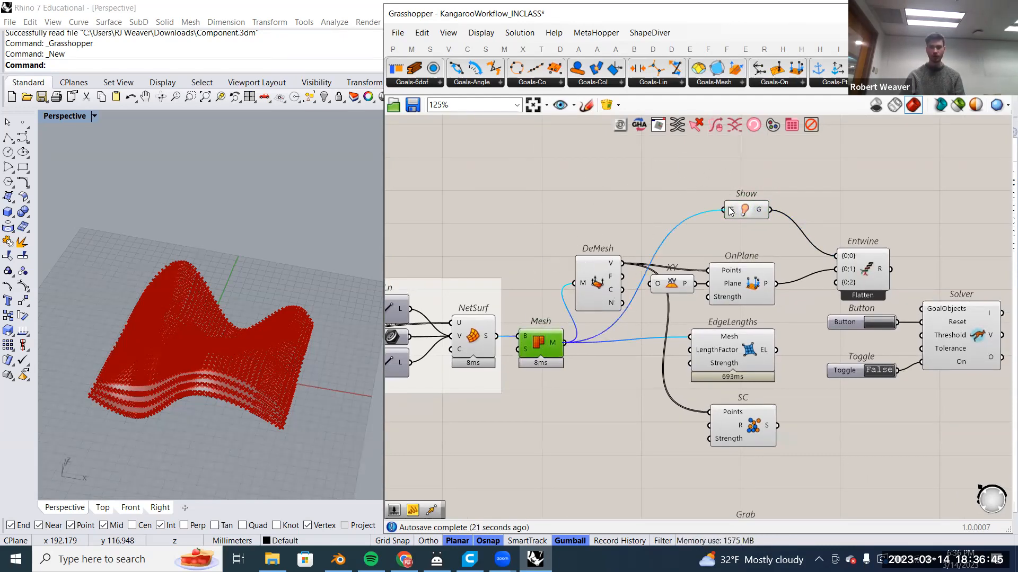
right_drag(742, 211, 718, 212)
mouse_move(723, 204)
mouse_down()
mouse_move(719, 191)
mouse_move(716, 208)
mouse_up()
Shift the Entwine component slightly farther from the goal column.
right_drag(964, 363, 866, 357)
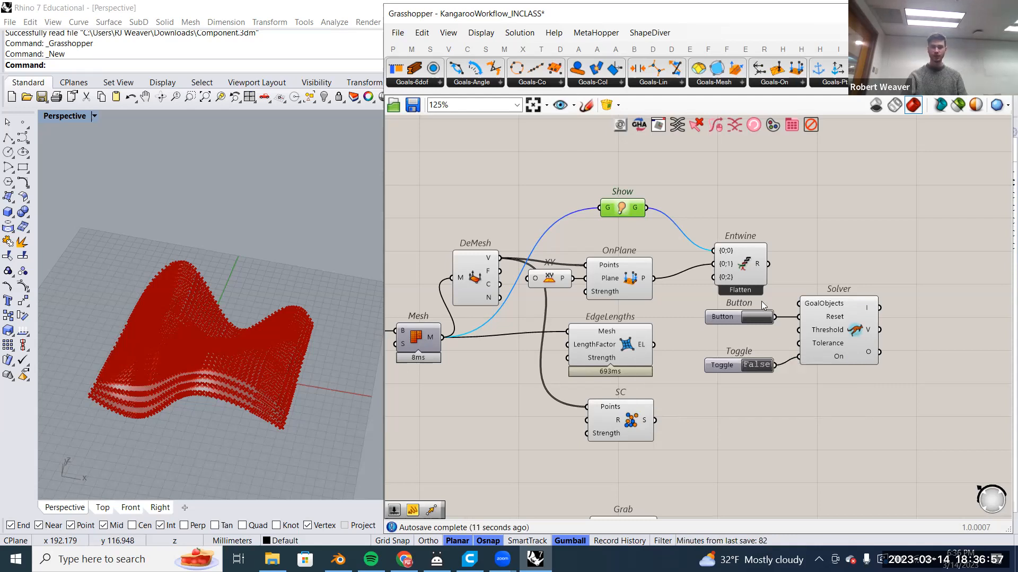
drag(745, 267, 754, 269)
drag(704, 204, 784, 300)
click(799, 258)
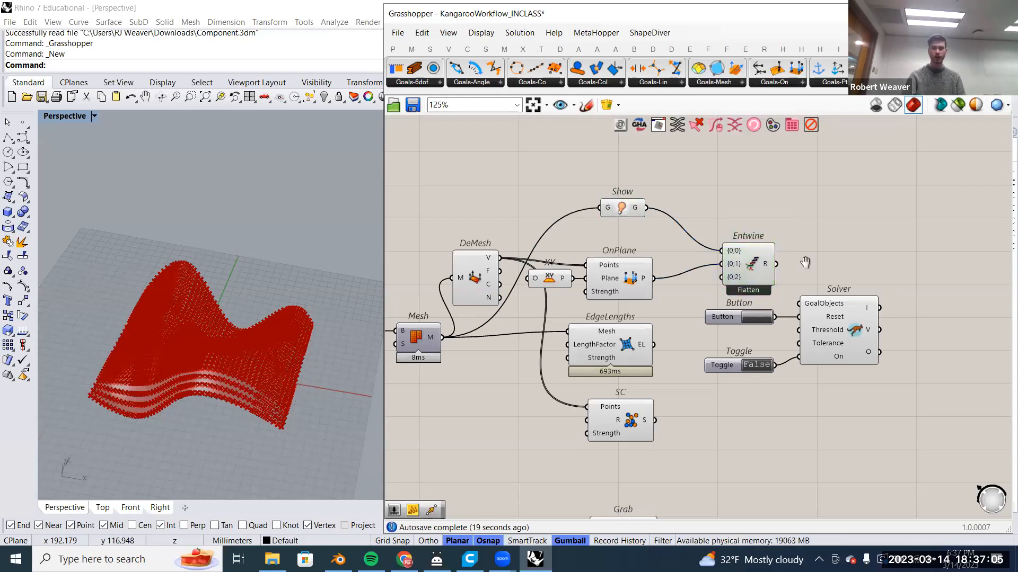
Align Show, OnPlane, EdgeLengths, SphereCollide and Grab along their right edges.
right_drag(804, 260, 842, 234)
click(654, 187)
right_drag(666, 242, 677, 227)
click(675, 476)
click(739, 439)
right_drag(740, 439, 751, 448)
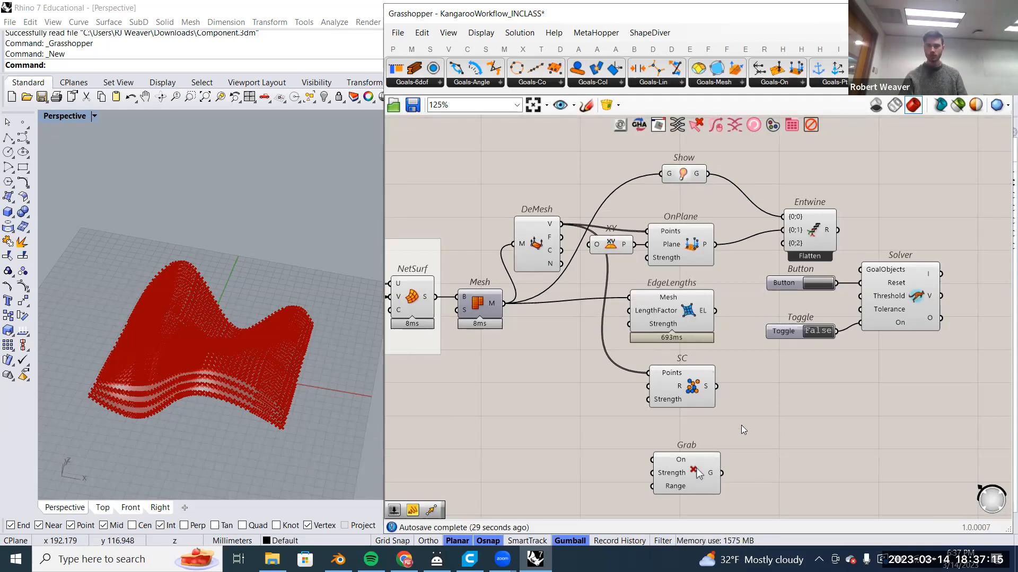
drag(748, 527, 685, 152)
click(687, 155)
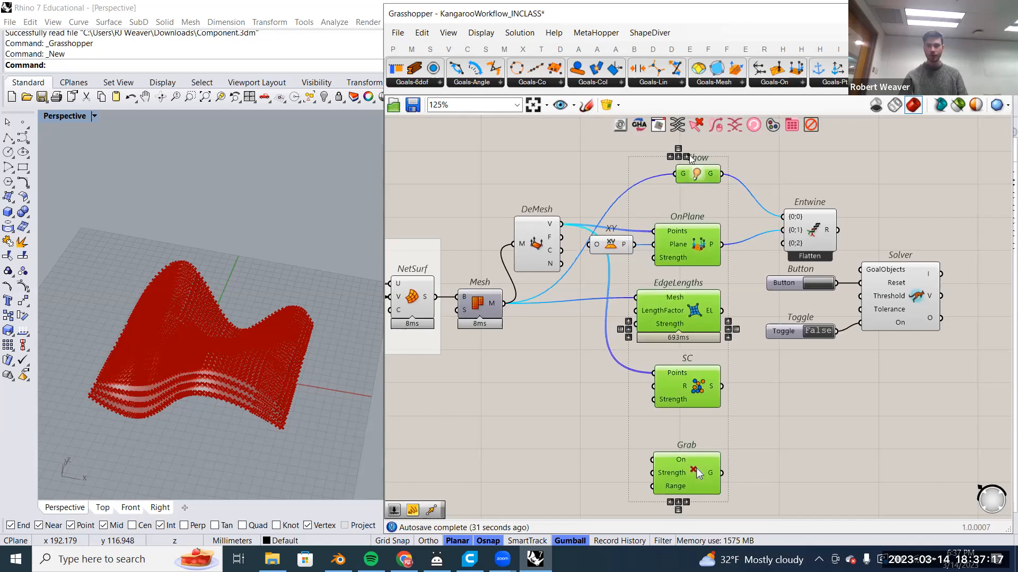
click(756, 158)
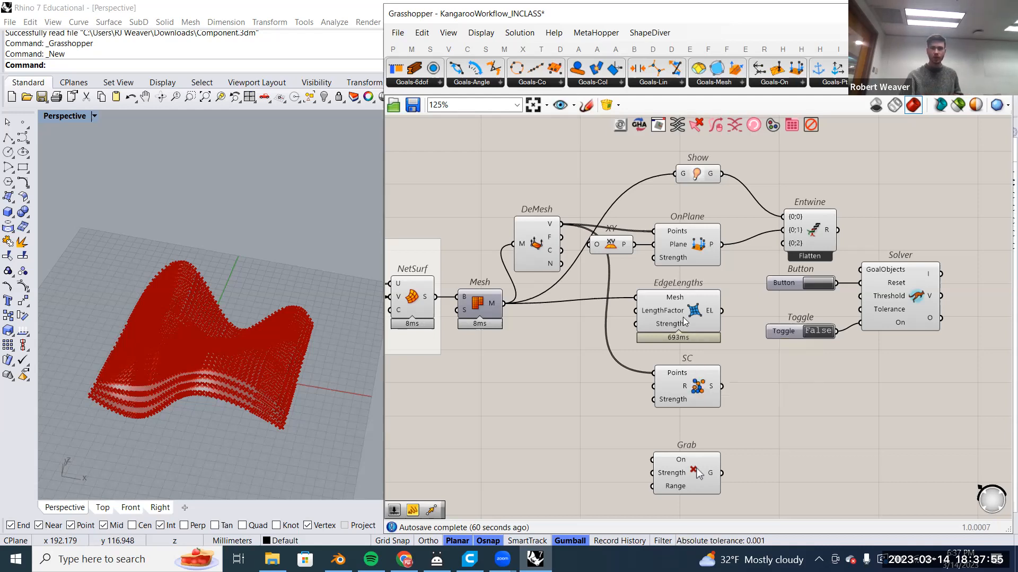
Add a panel containing 100 and feed it into the Strength input of EdgeLengths.
click(689, 316)
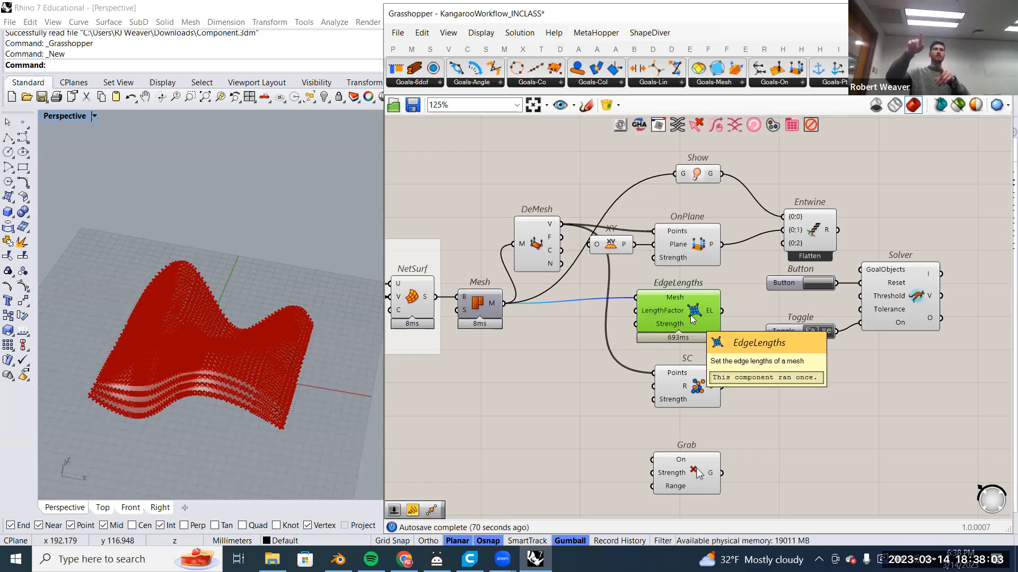
double_click(565, 360)
text(//100)
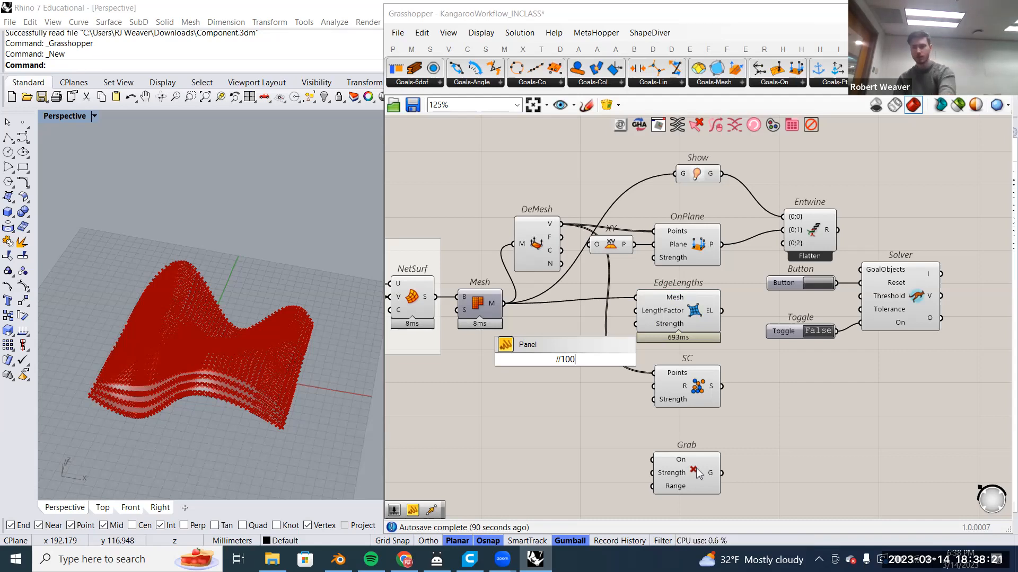
key(Return)
drag(581, 360, 636, 324)
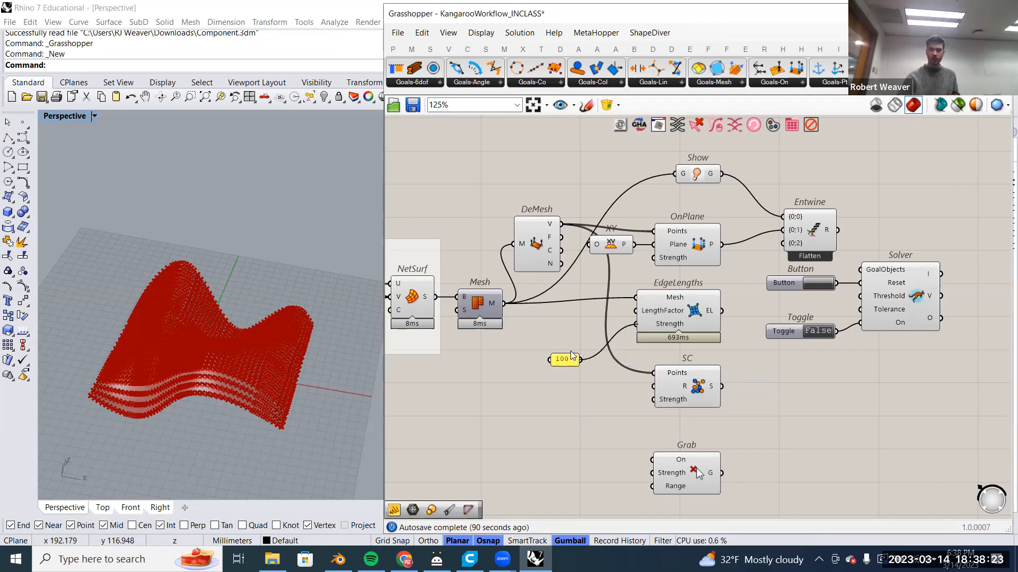
Place the 100 panel level with the Strength input of EdgeLengths, close beside the component.
drag(563, 360, 589, 316)
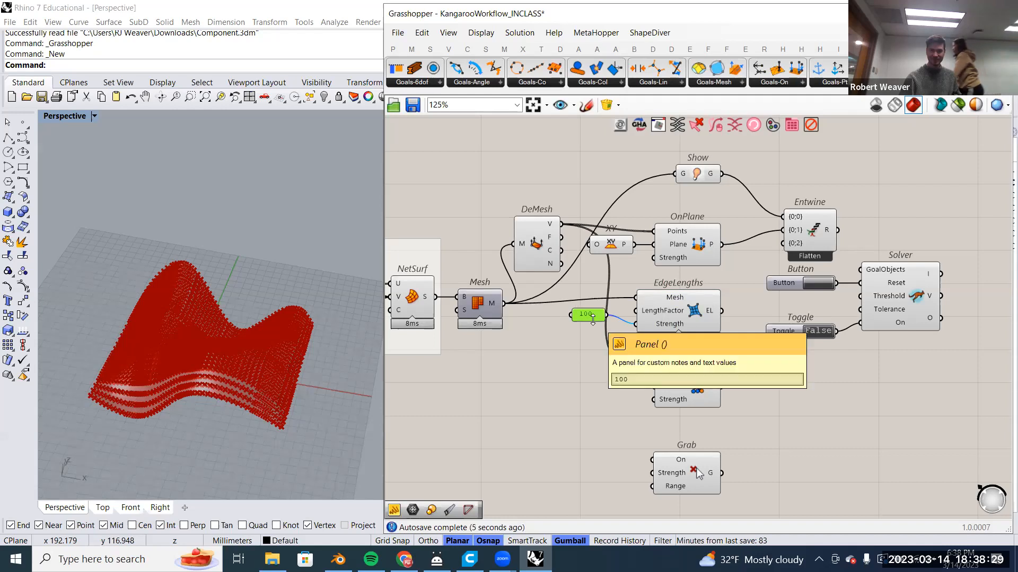
drag(591, 314, 596, 324)
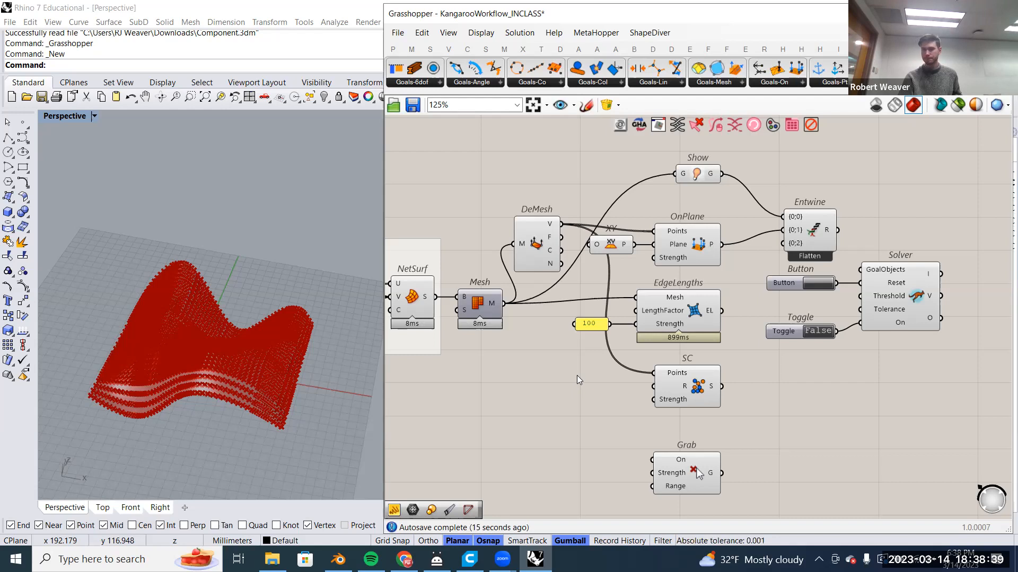
right_drag(618, 391, 633, 372)
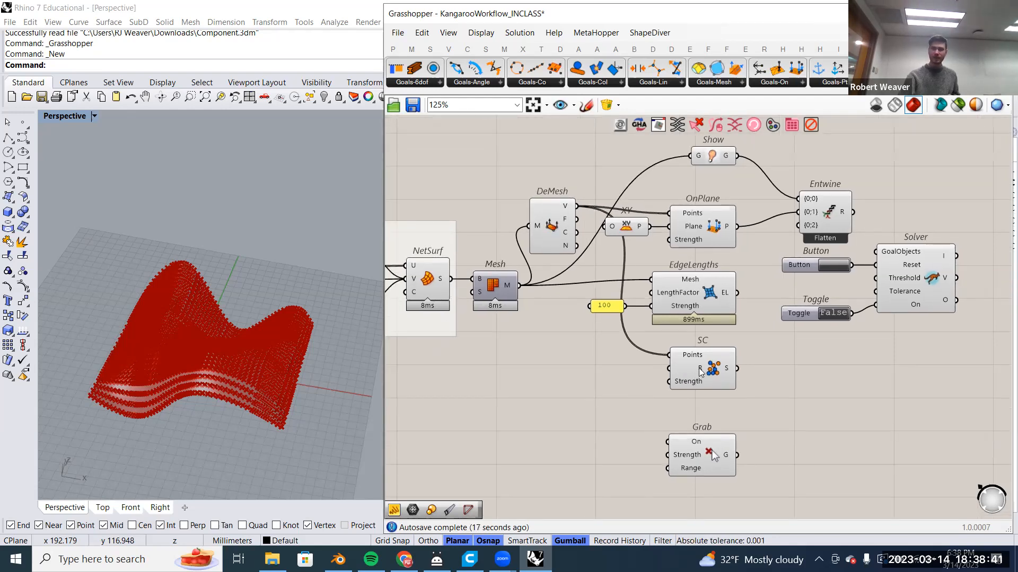
Add a Mesh Edges component below the Mesh component and feed it the Mesh output.
mouse_move(699, 373)
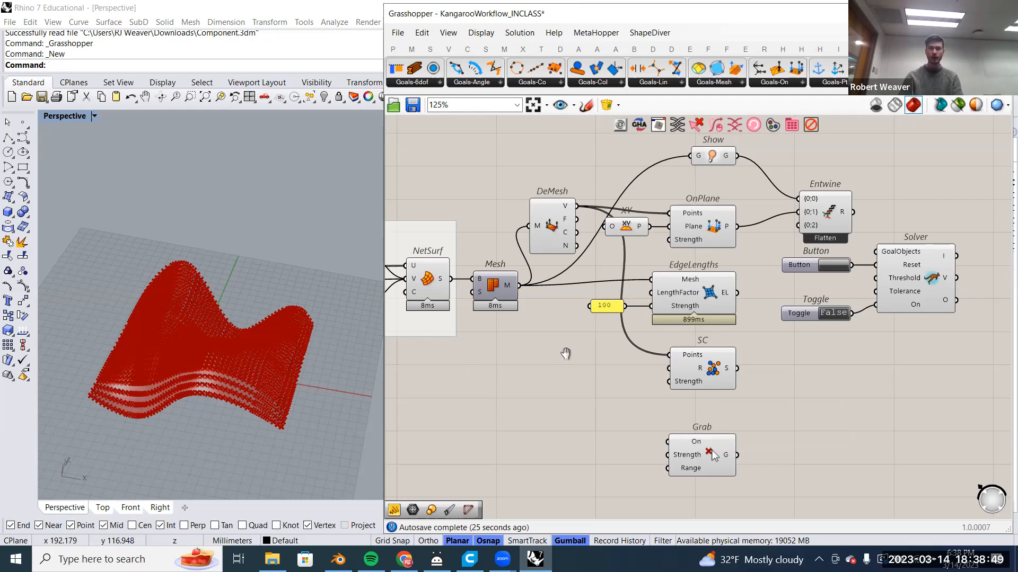
right_drag(566, 354, 589, 336)
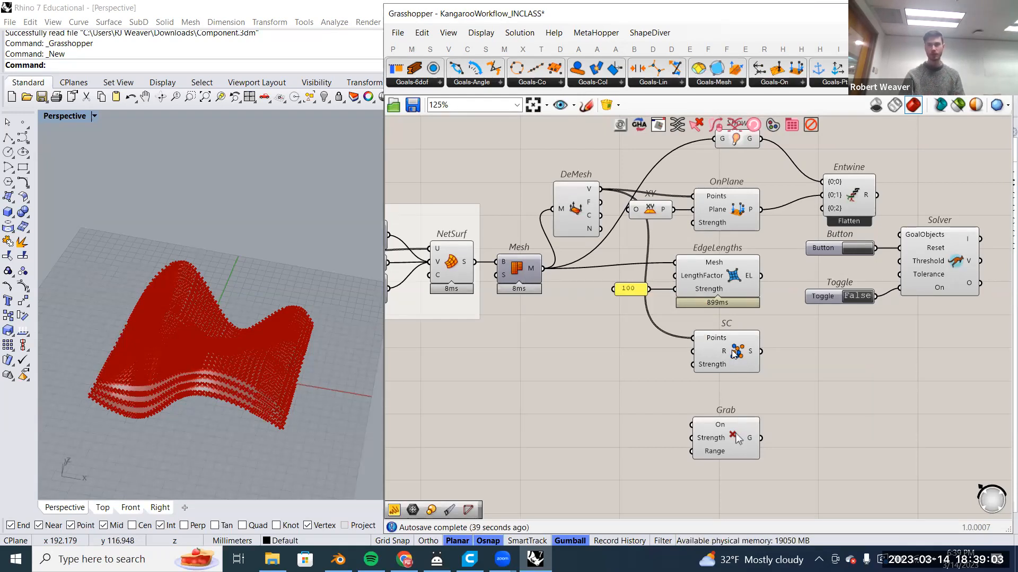
double_click(565, 363)
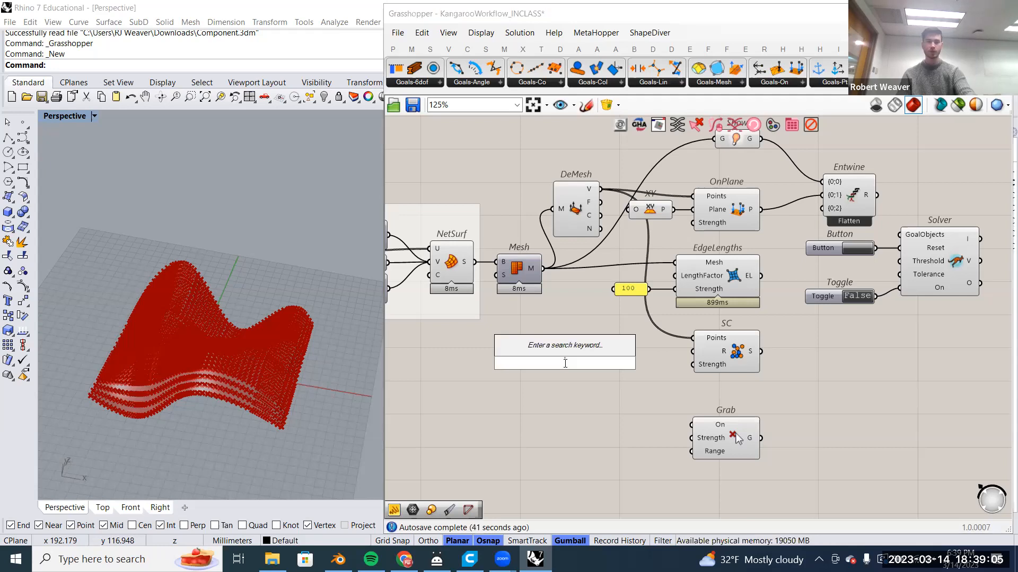
text(edge length)
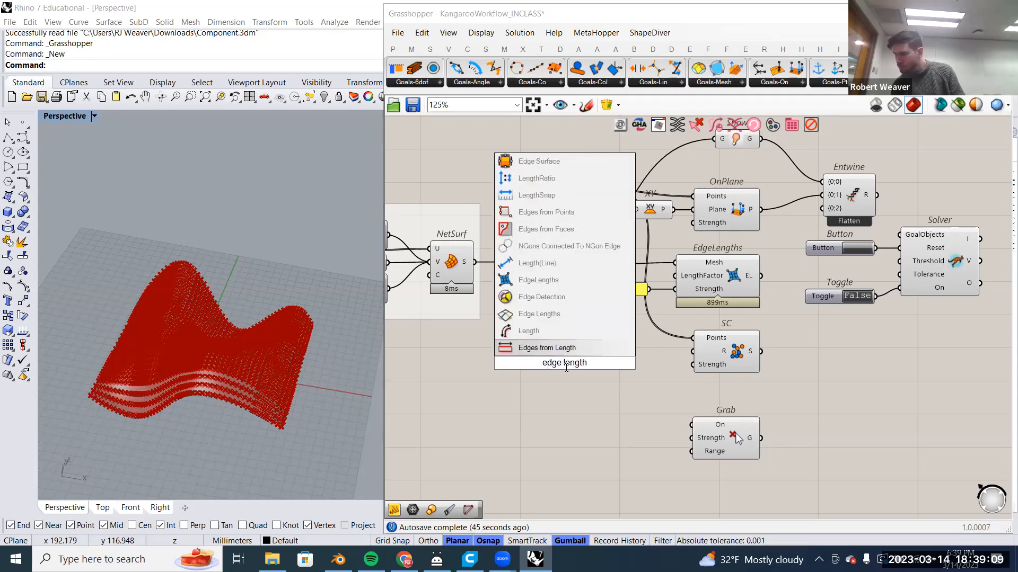
drag(541, 364, 588, 364)
text(mes)
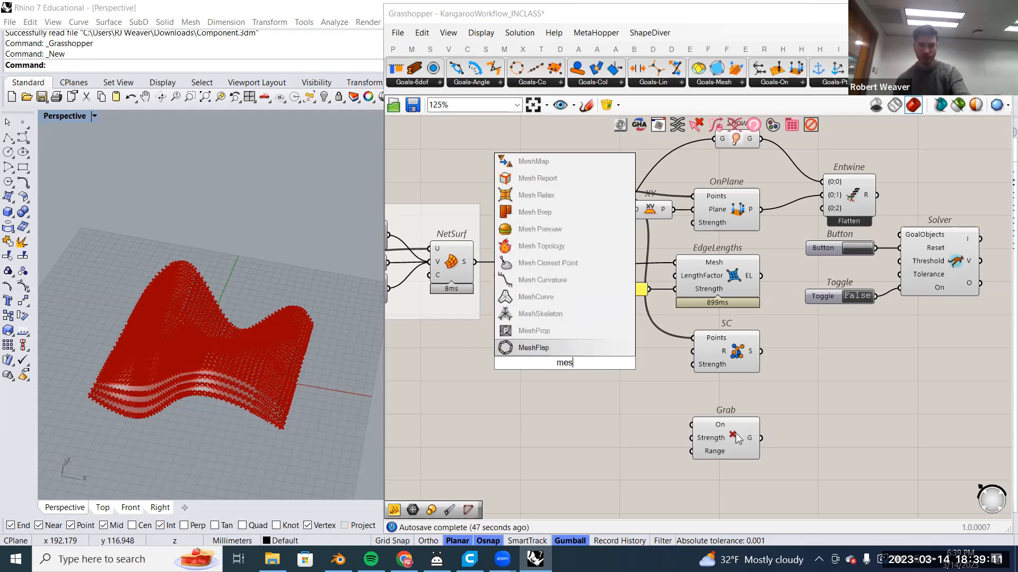
text(h edg)
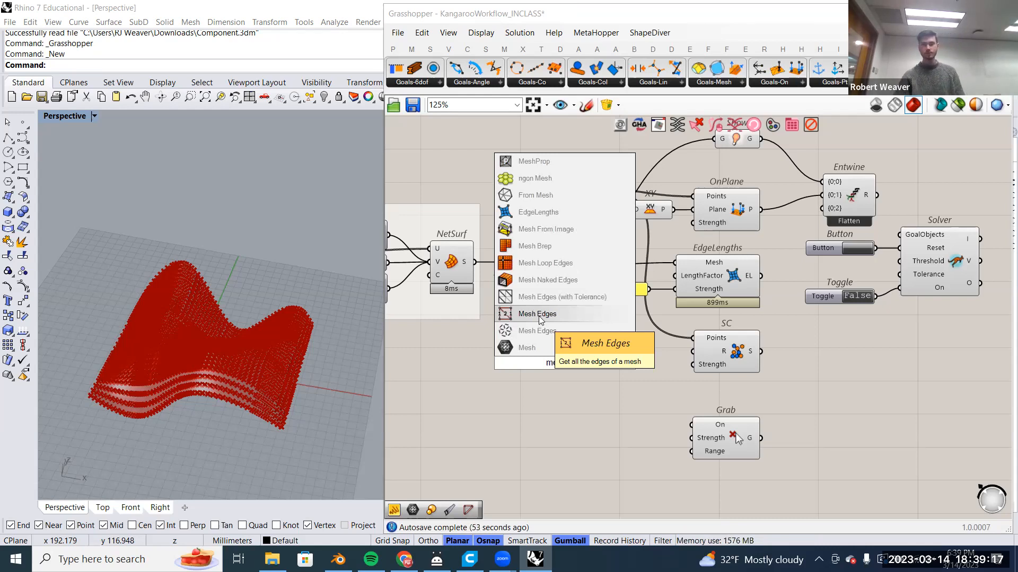
click(538, 316)
drag(530, 269, 513, 362)
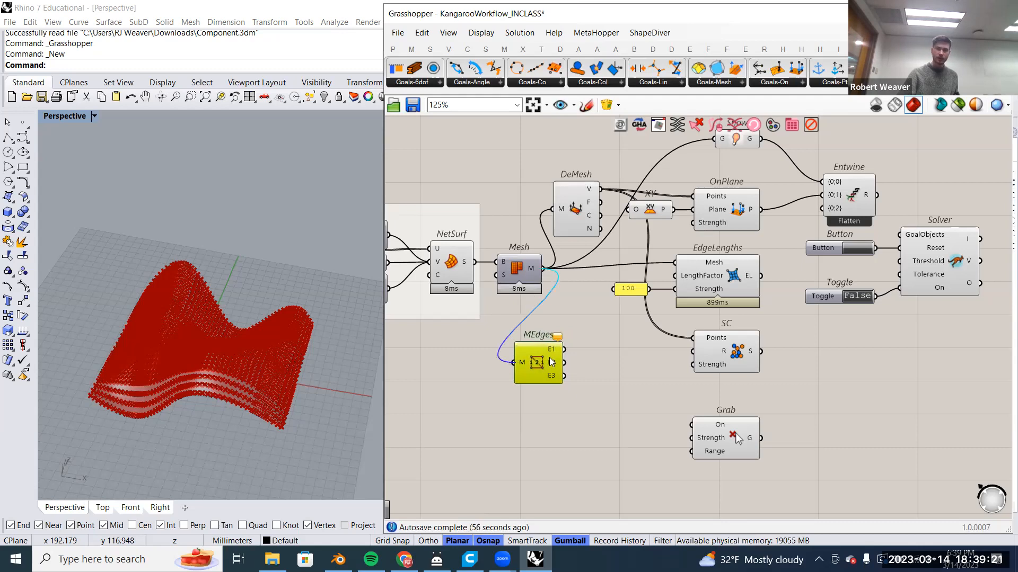
mouse_move(551, 354)
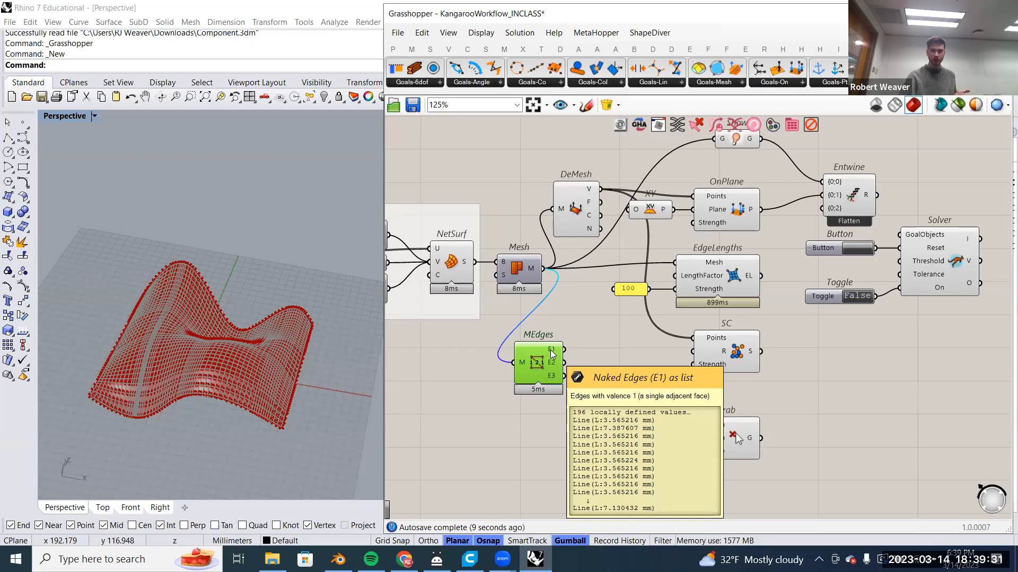
Add a Data parameter beside Mesh Edges and feed it the naked edges output E1.
scroll(582, 352, down, 2)
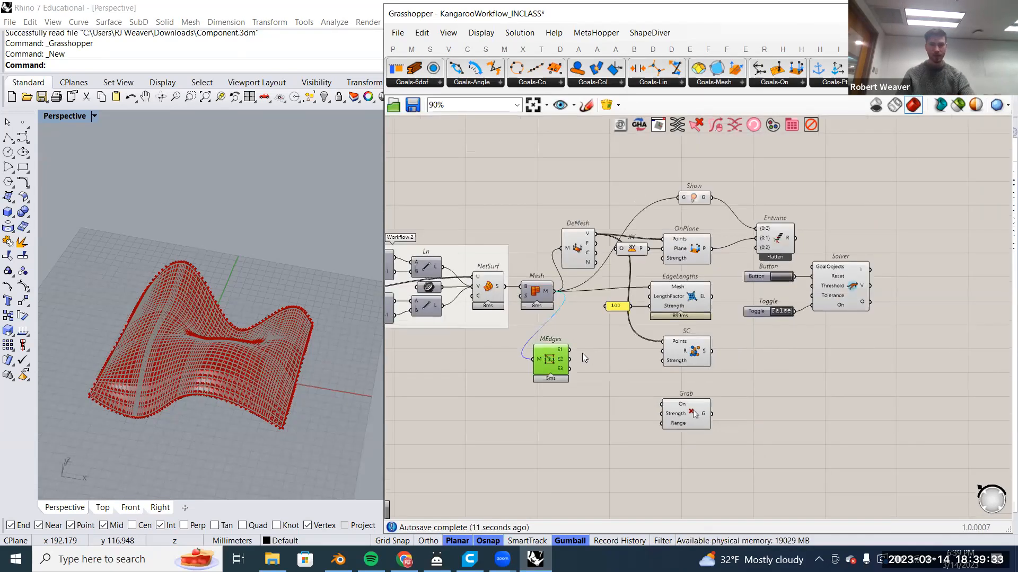
scroll(582, 353, down, 1)
right_drag(291, 352, 596, 364)
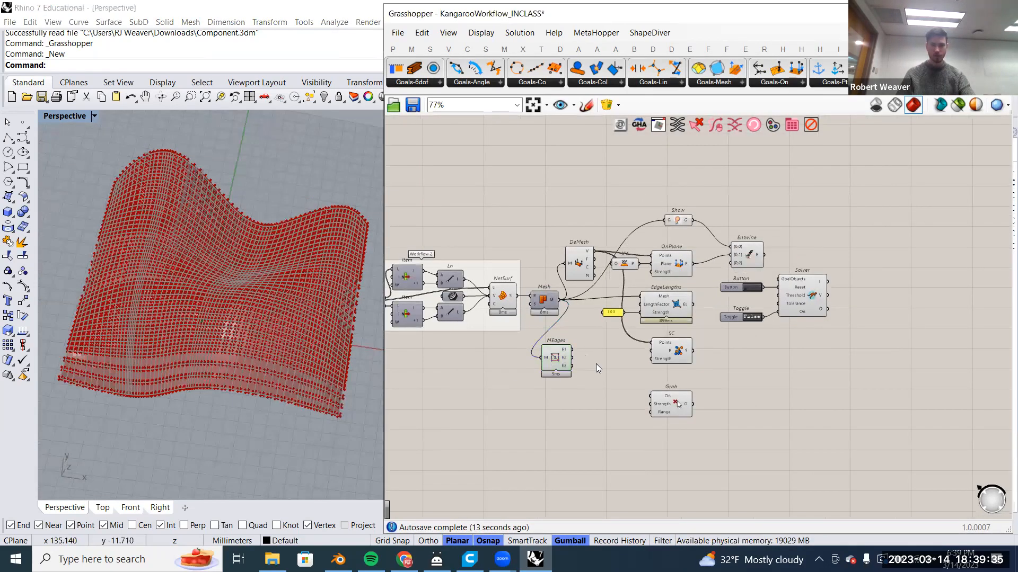
scroll(596, 360, up, 4)
right_click(597, 359)
click(596, 351)
drag(596, 360, 596, 327)
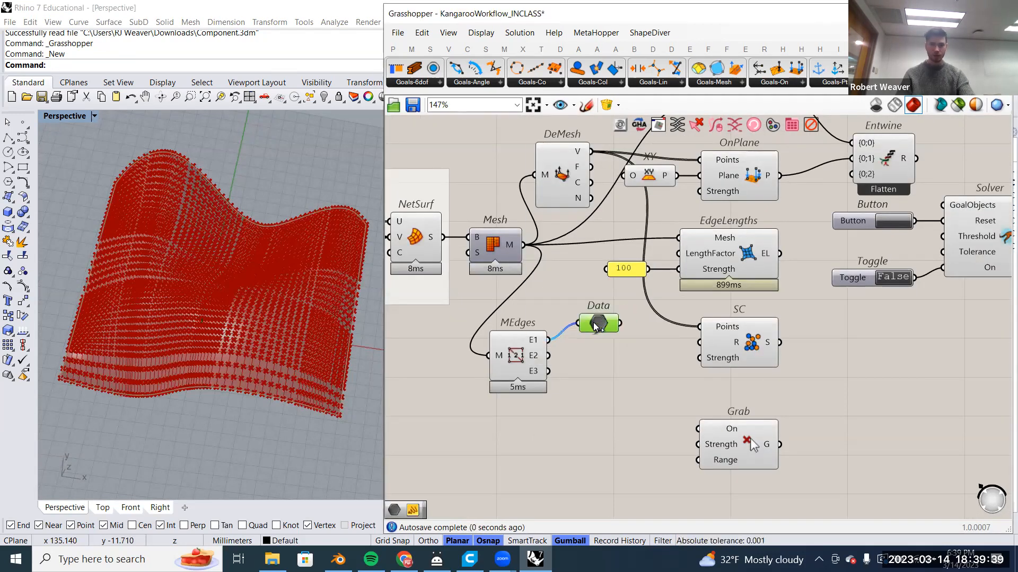
Turn off the preview of Mesh Edges and DeMesh, keeping the Data parameter selected.
click(464, 365)
right_drag(521, 354, 546, 358)
right_click(547, 359)
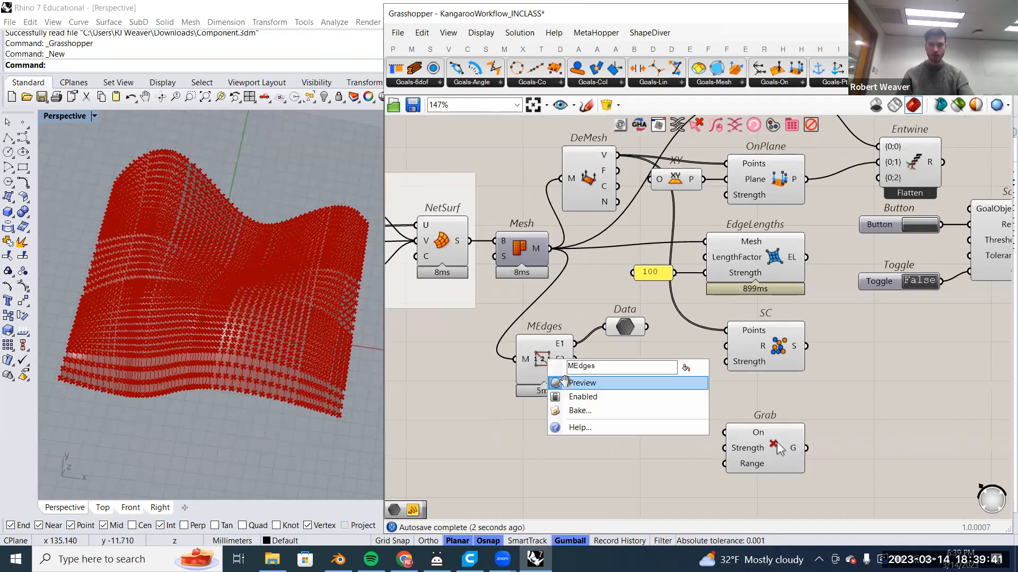
click(564, 382)
click(625, 326)
right_drag(605, 202, 645, 244)
right_click(645, 243)
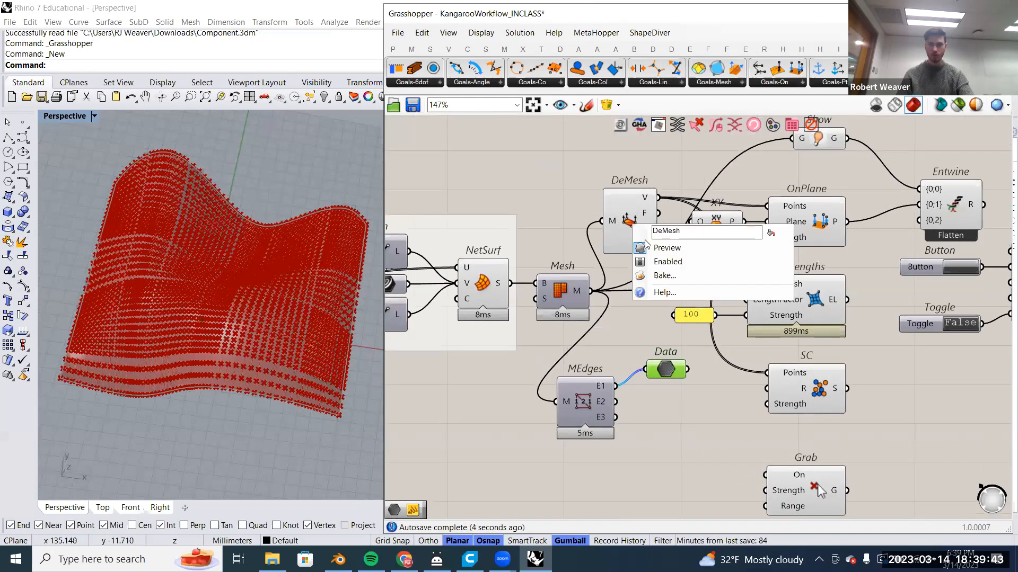
click(657, 247)
right_drag(691, 347, 648, 352)
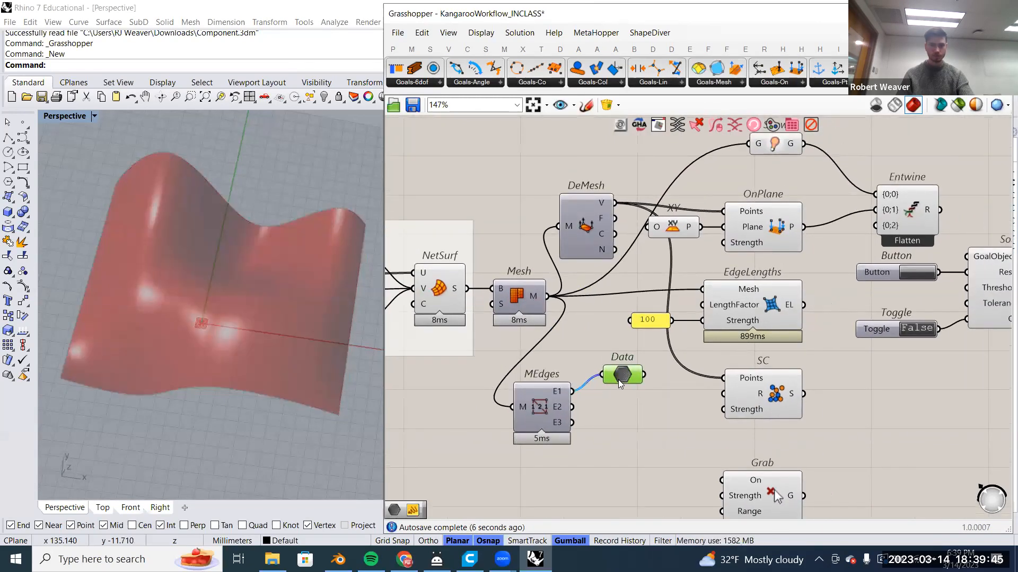
Set the document's preview colour for selected objects to bright yellow-green with hue 76°, saturation 100 and value 100.
click(976, 104)
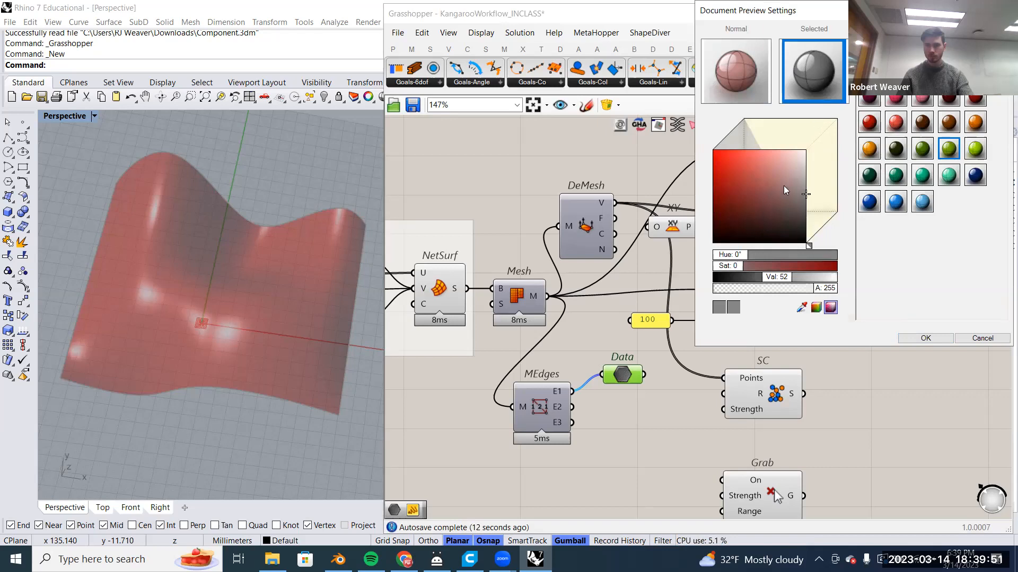
click(770, 177)
drag(731, 255, 749, 255)
drag(764, 188, 706, 133)
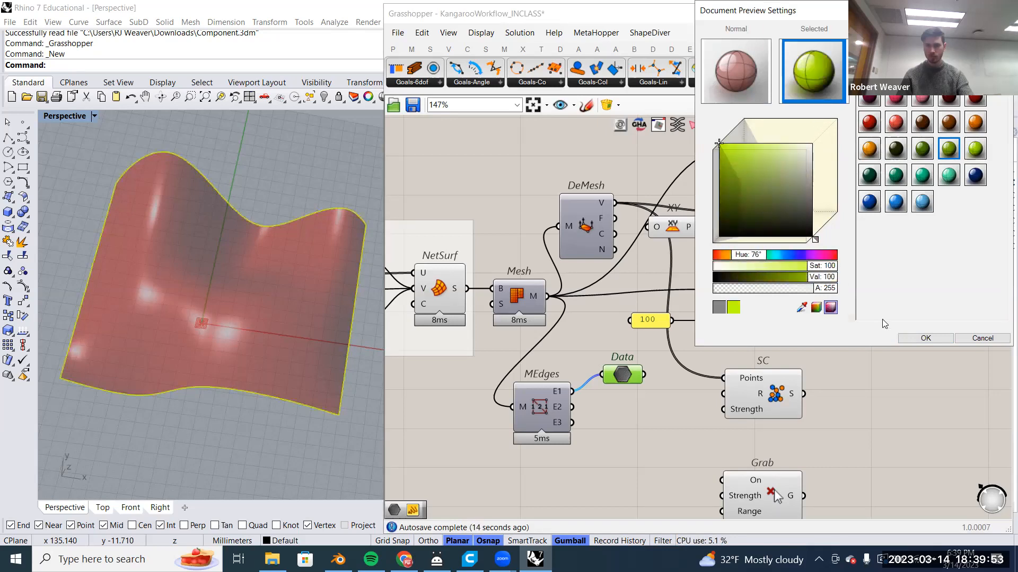
click(926, 338)
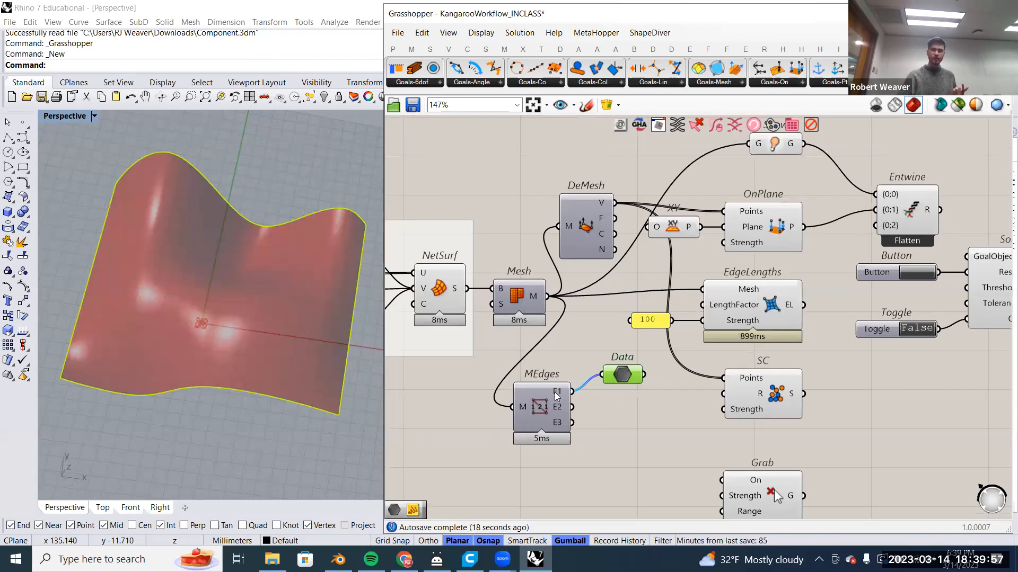
Add a Face Boundaries component fed by the Mesh output and examine the mesh faces near the surface's corner.
mouse_move(556, 396)
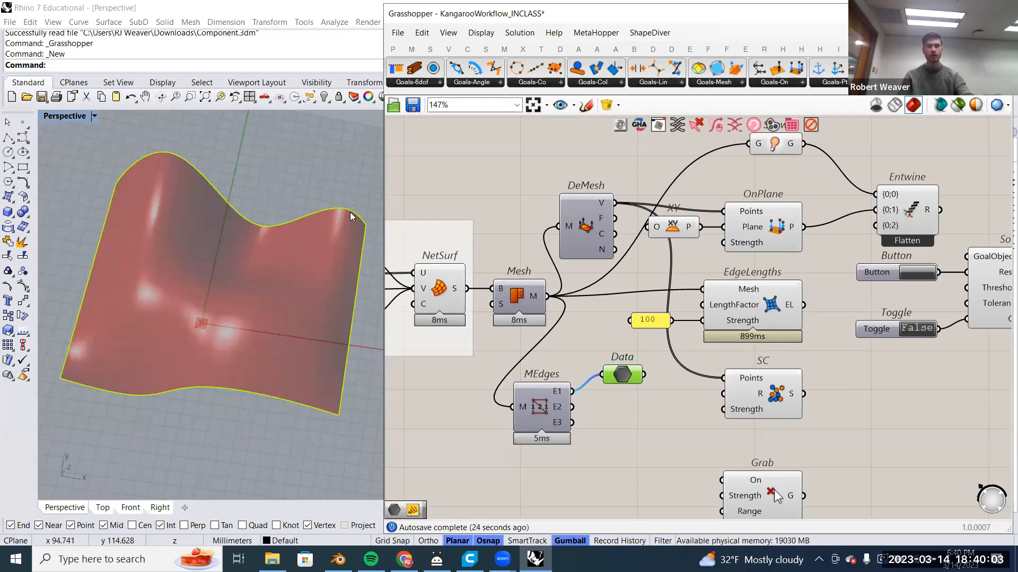
scroll(350, 212, down, 5)
scroll(347, 206, up, 10)
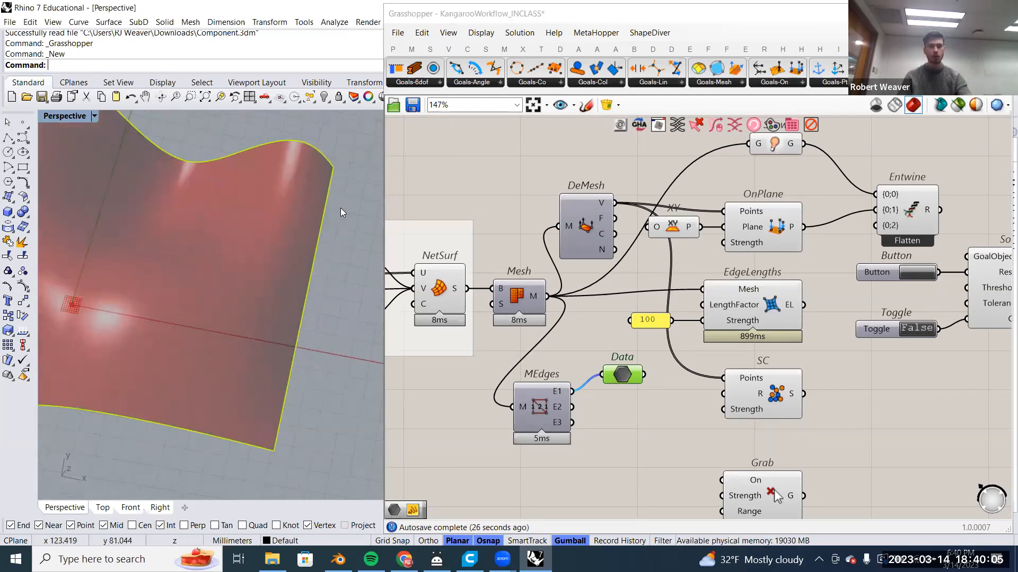
right_drag(484, 230, 514, 273)
double_click(517, 205)
text(face b)
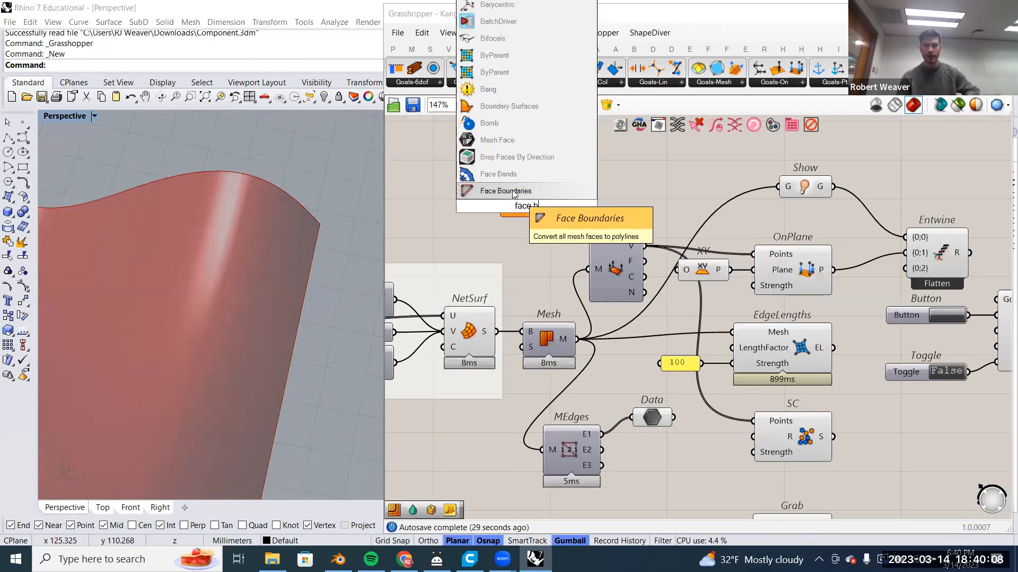
click(517, 192)
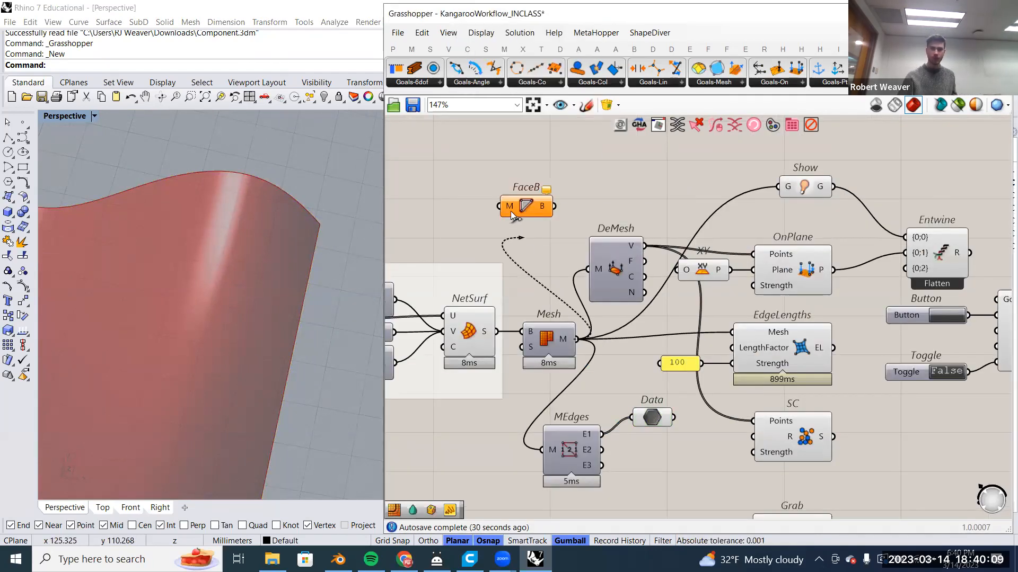
drag(524, 210, 534, 200)
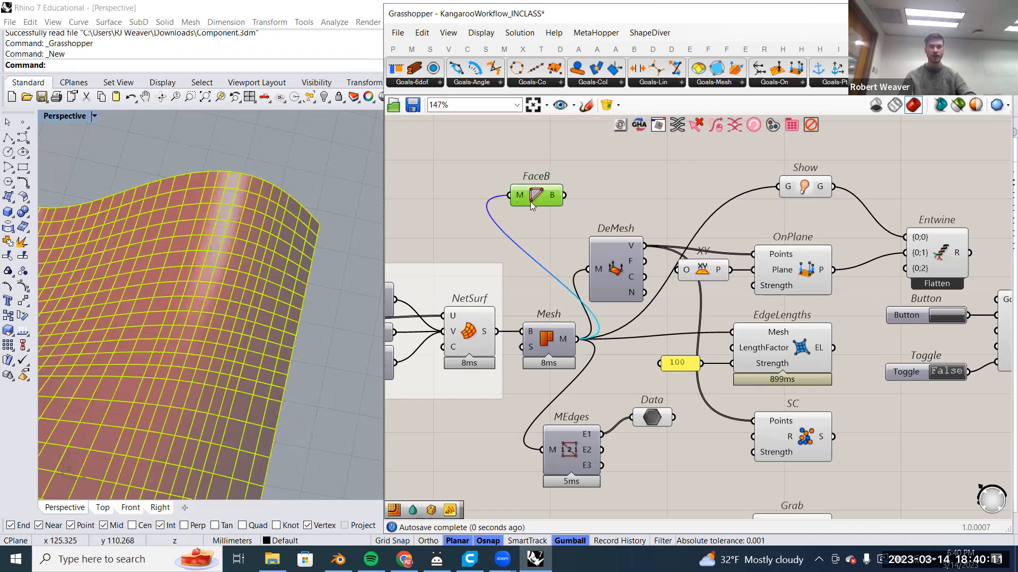
right_drag(345, 275, 284, 286)
scroll(283, 284, up, 5)
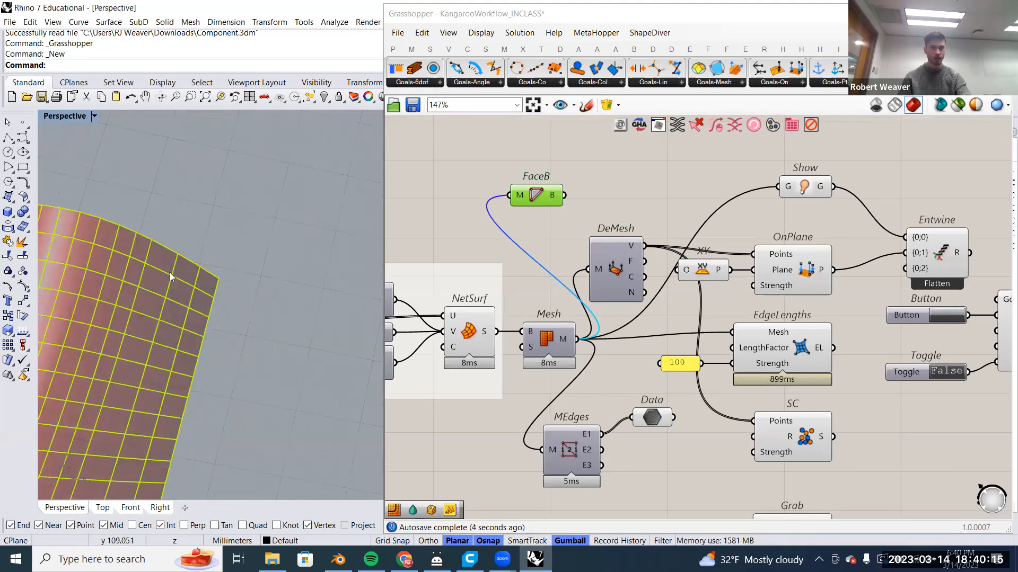
scroll(142, 299, up, 1)
scroll(142, 299, up, 1)
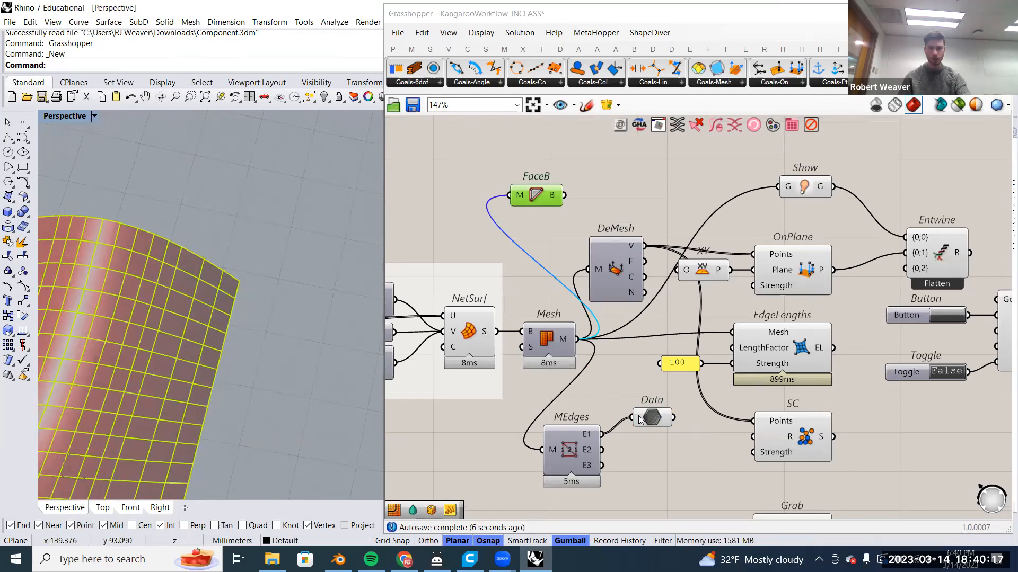
Highlight the naked edges through the Data parameter, and connect a Data parameter to the interior edges output E2 of Mesh Edges instead.
click(650, 423)
right_drag(188, 324, 202, 226)
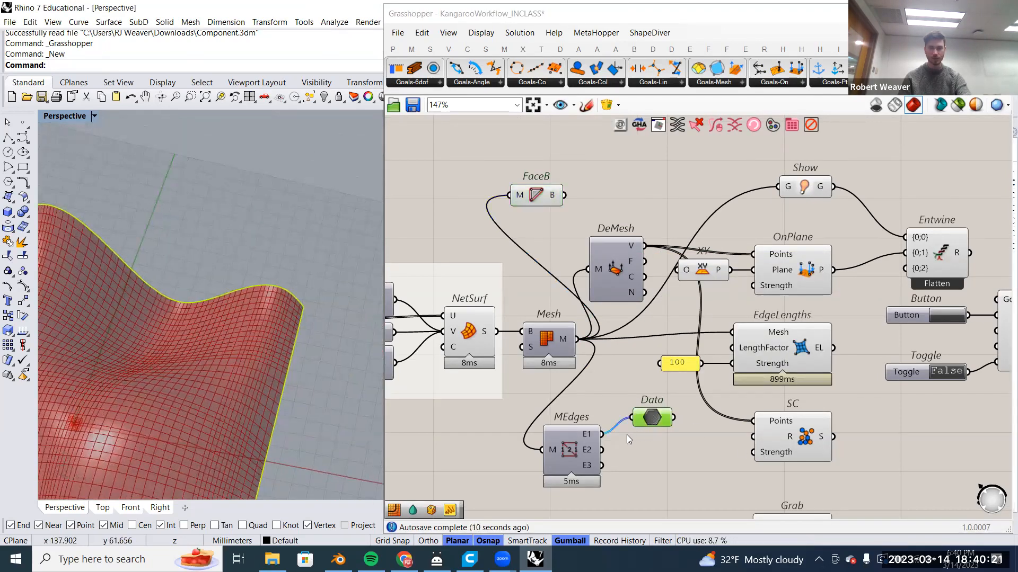
mouse_move(591, 451)
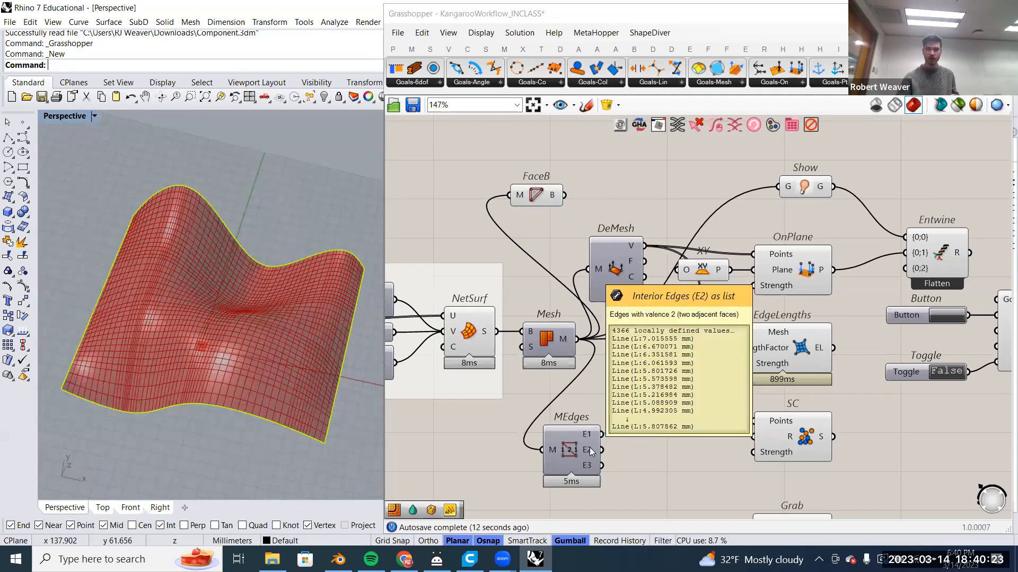
drag(591, 451, 652, 470)
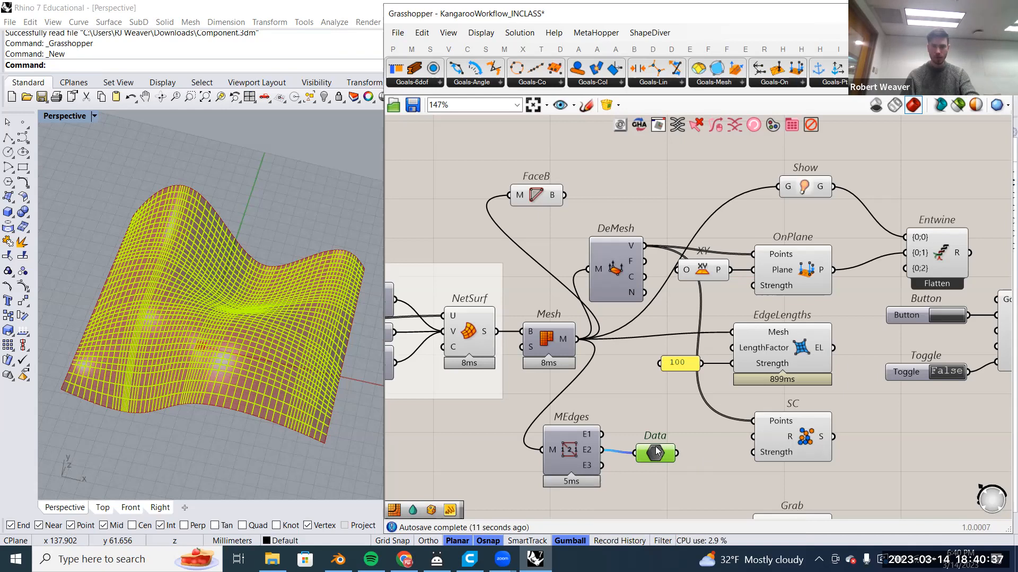
drag(656, 452, 658, 448)
Delete the Face Boundaries component and the Data parameter beside Mesh Edges.
click(533, 202)
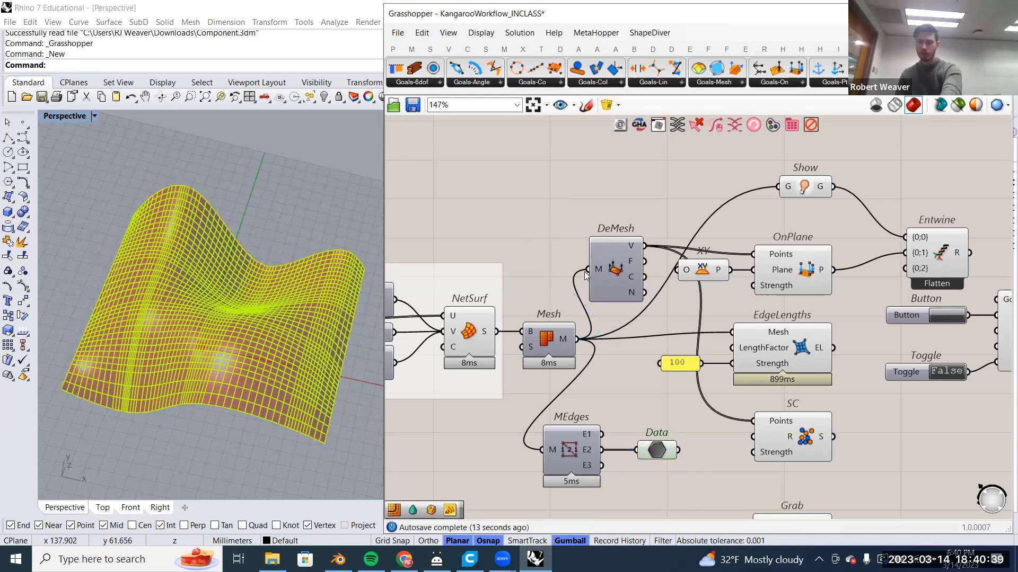
right_drag(662, 423, 655, 381)
scroll(651, 398, up, 2)
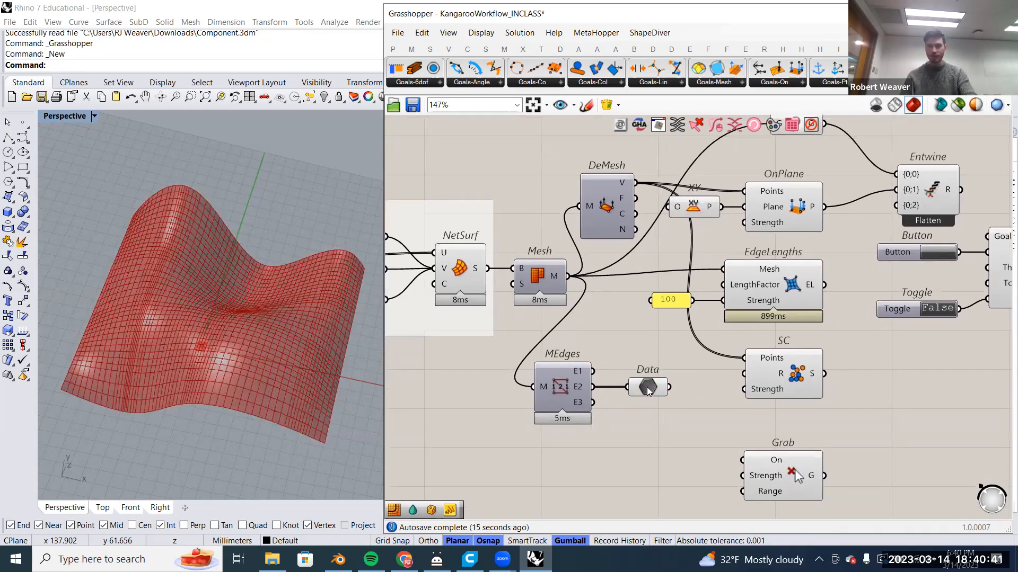
mouse_move(571, 370)
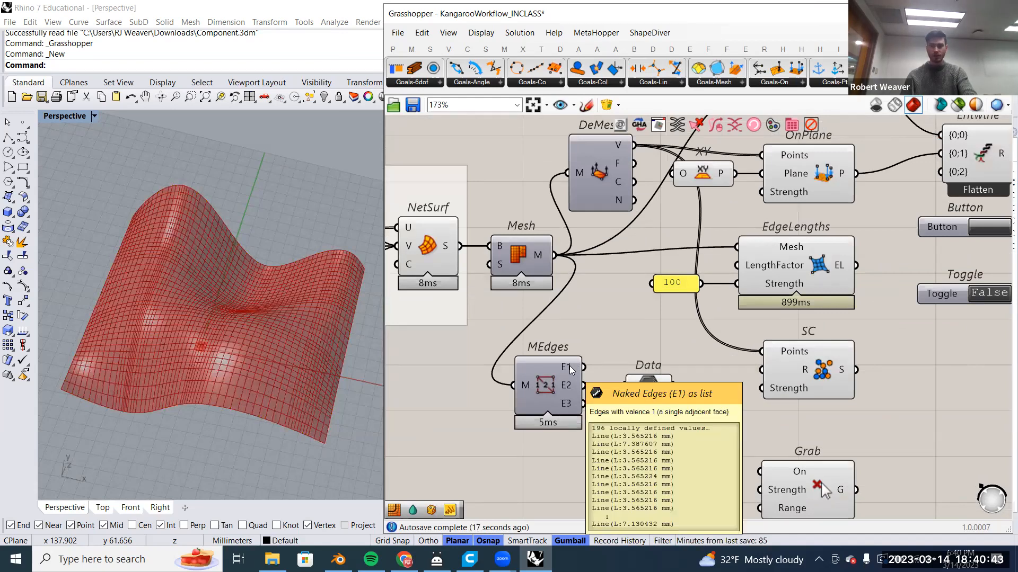
key(Delete)
Add a Merge component beside Mesh Edges and feed outputs E1 and E2 into D1 and D2.
double_click(647, 385)
text(merge)
key(Return)
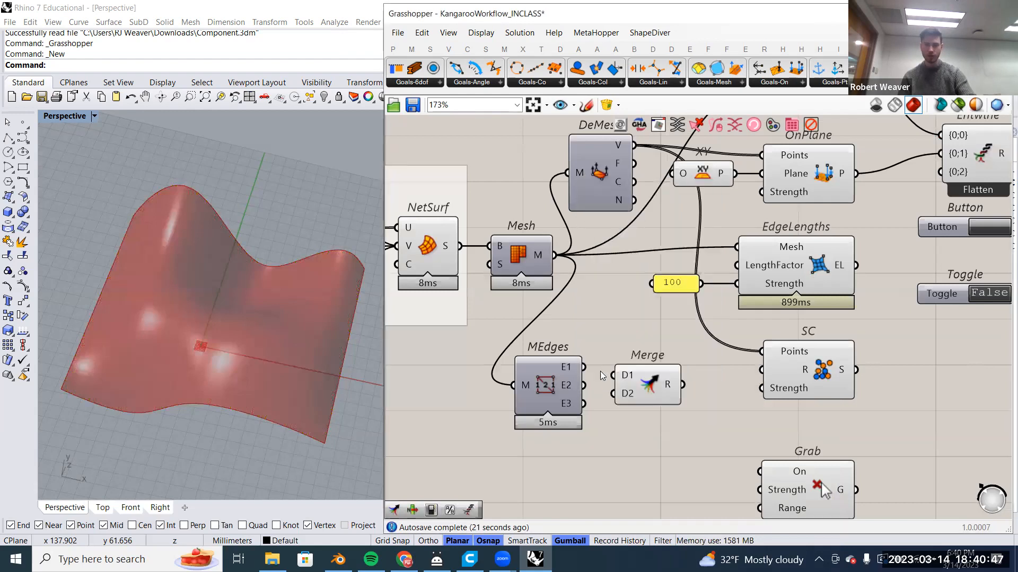
drag(583, 367, 614, 393)
click(647, 392)
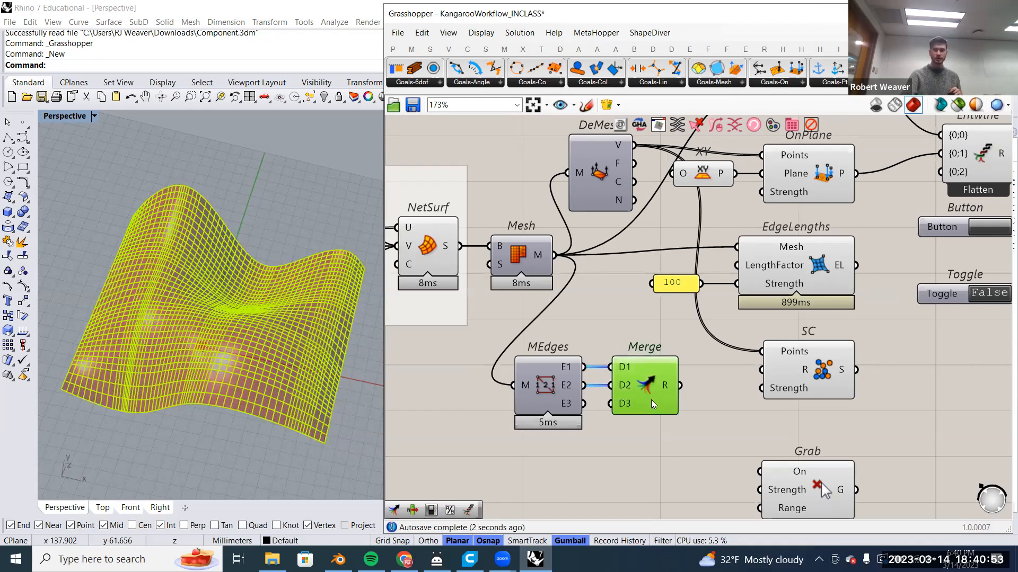
Remove the unused D3 input from Merge and shift Mesh Edges and Merge together farther from the SphereCollide goal.
scroll(650, 398, up, 4)
click(625, 406)
scroll(674, 399, down, 3)
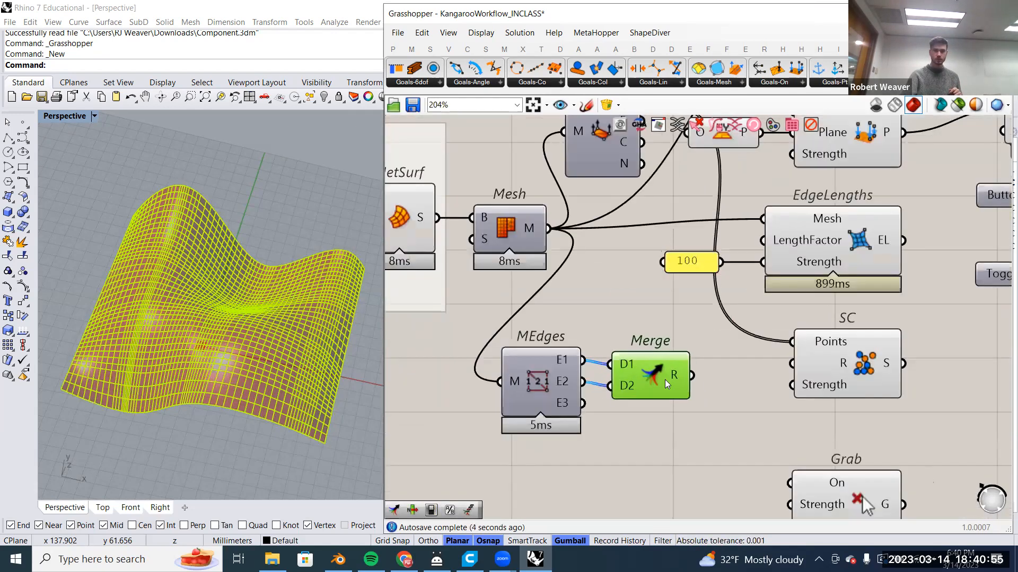
scroll(692, 420, down, 1)
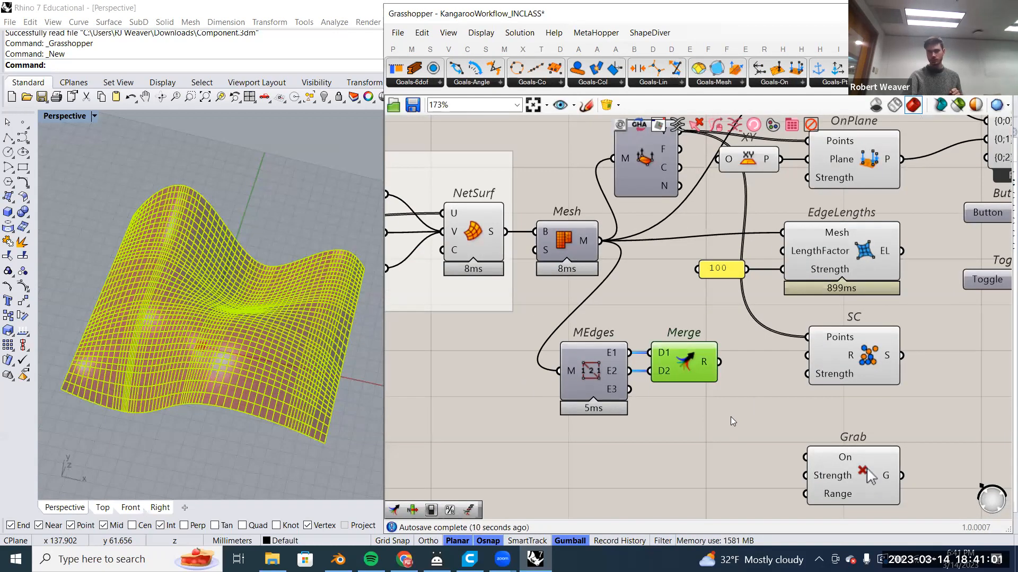
drag(716, 421, 518, 376)
click(669, 341)
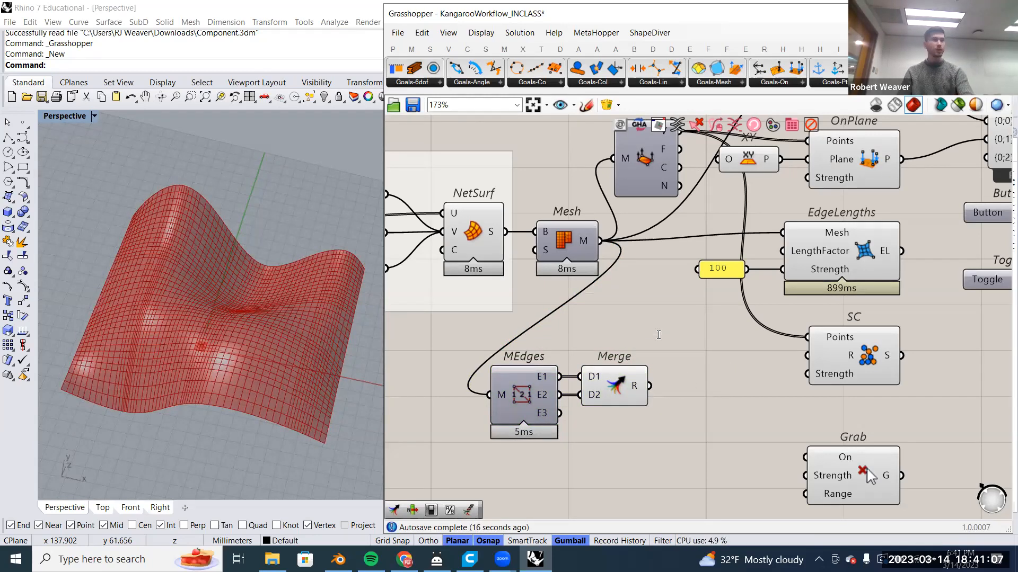
Add a Length component level with Merge and feed the merged edges from output R into its curve input.
double_click(659, 334)
text(length)
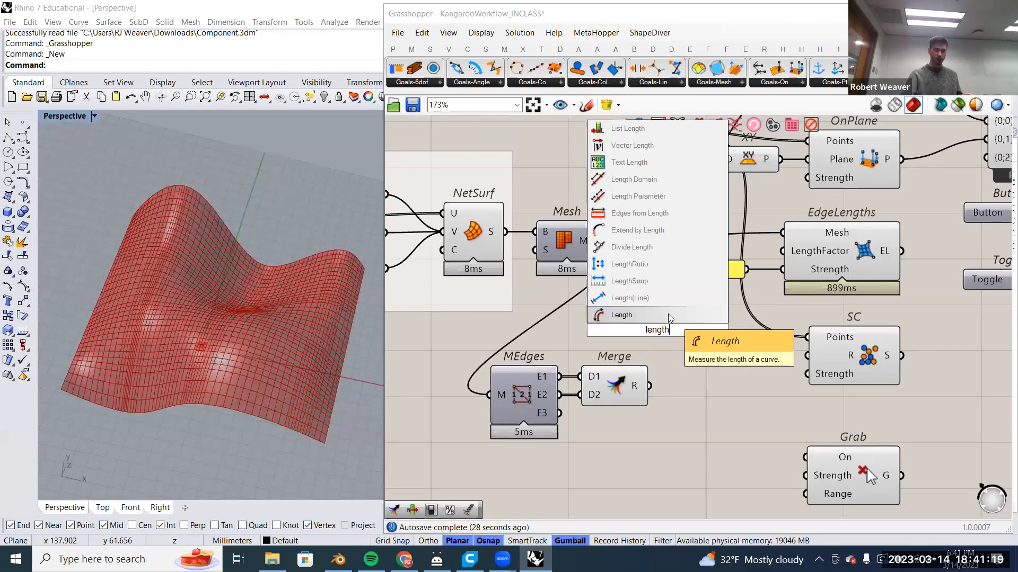
click(668, 313)
drag(683, 346, 685, 389)
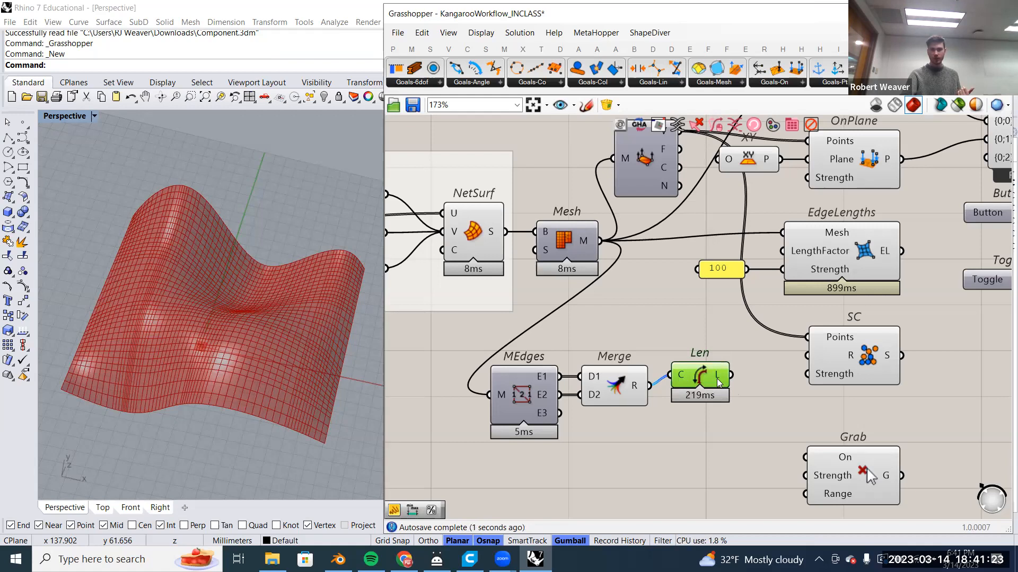
mouse_move(716, 379)
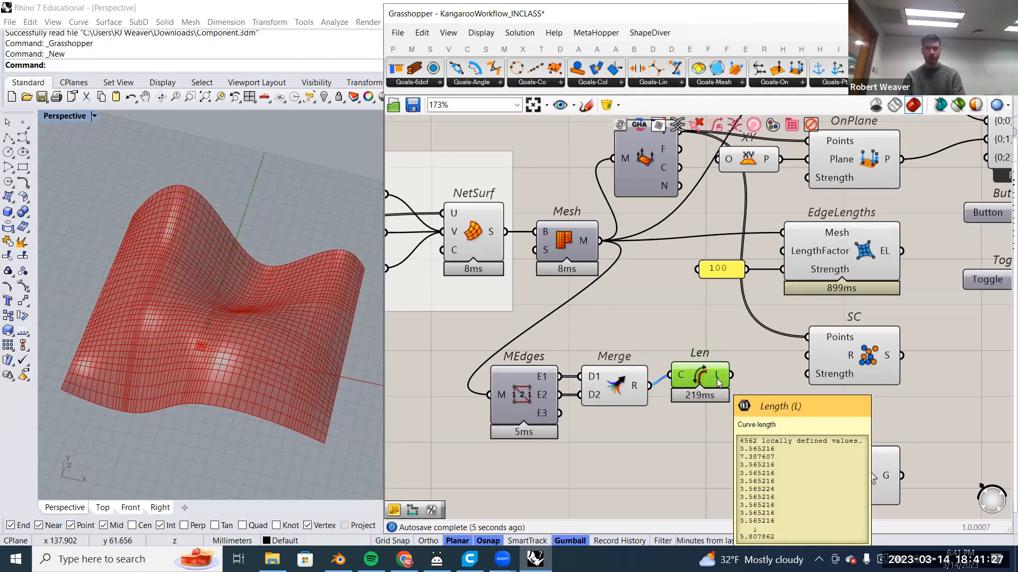
drag(699, 383, 698, 392)
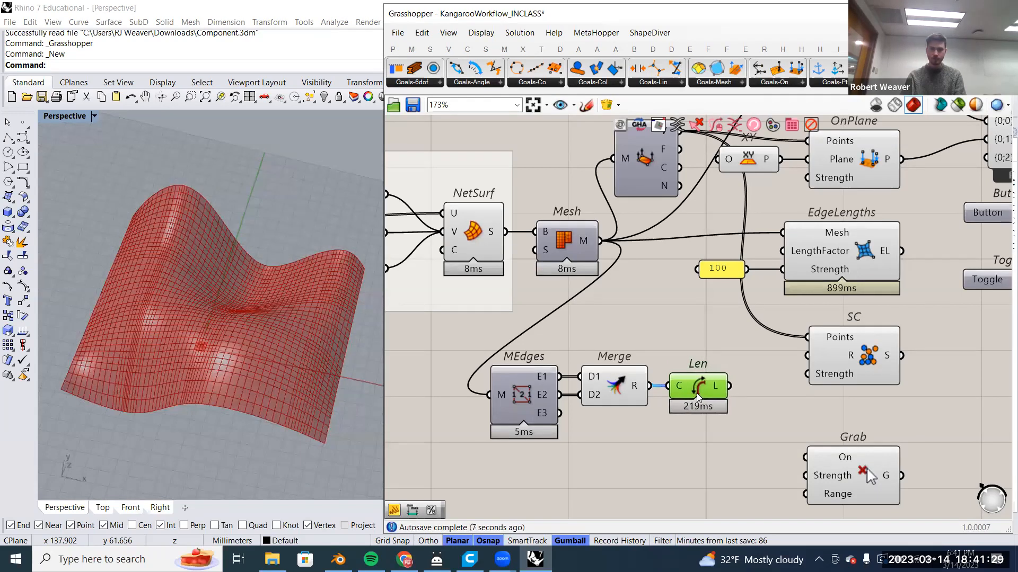
Shift Mesh Edges, Merge and Length together farther away from the SphereCollide goal.
right_drag(702, 443, 696, 443)
drag(696, 443, 495, 358)
drag(530, 385, 477, 383)
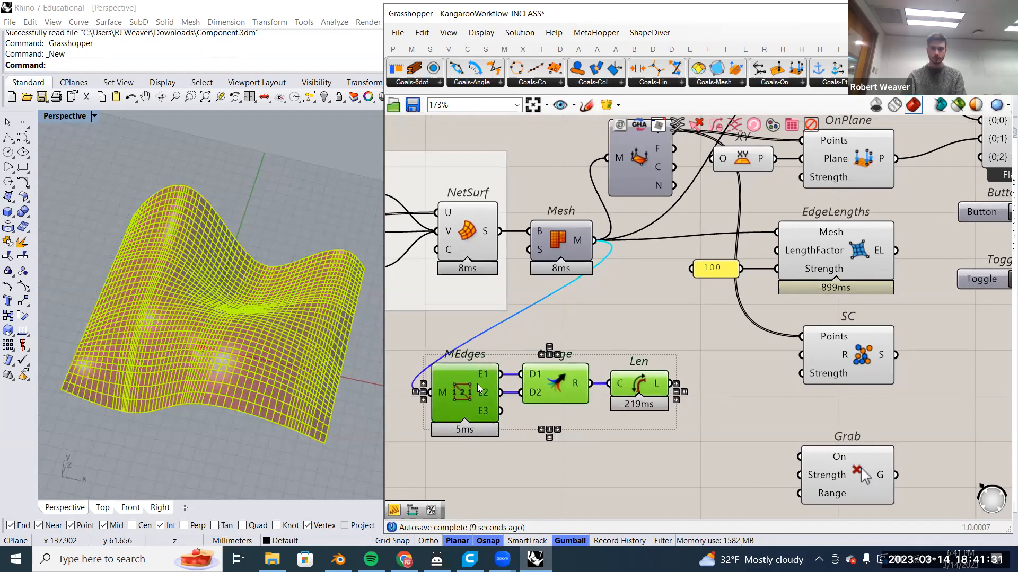
click(604, 336)
right_drag(627, 335, 635, 324)
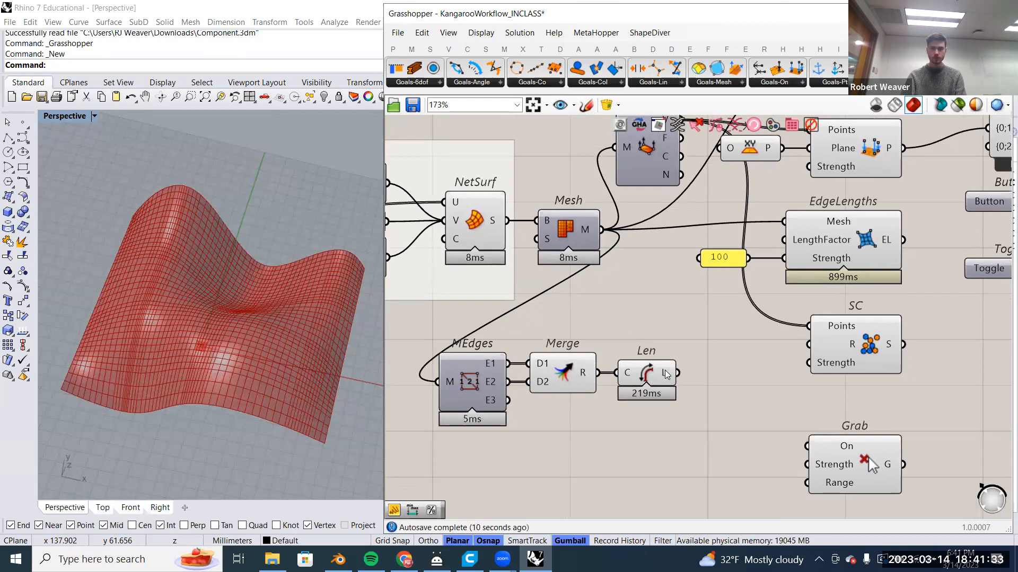
Average the edge lengths with an Average component after Length, and feed its AM output into the R input of SphereCollide.
mouse_move(664, 370)
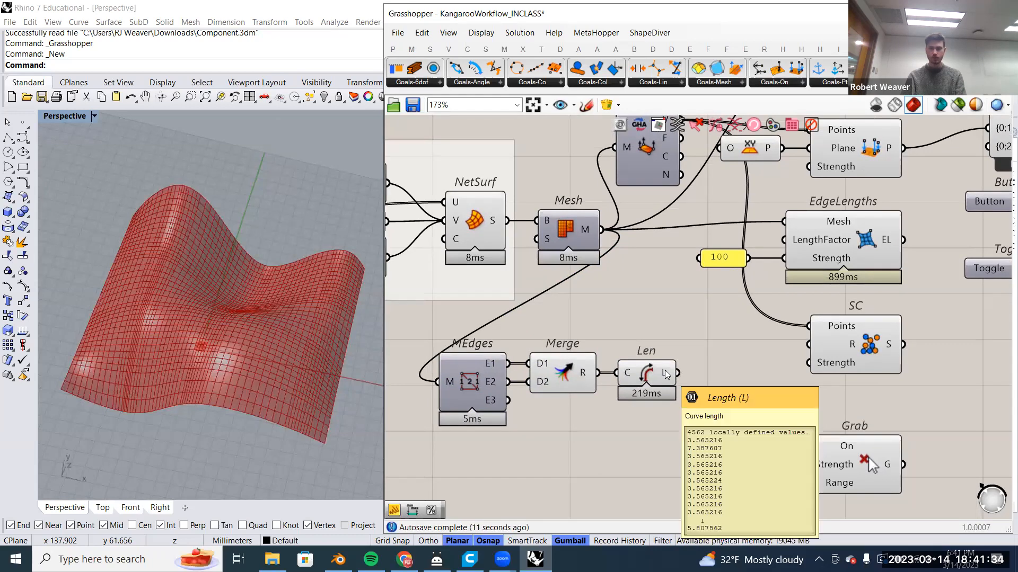
double_click(693, 325)
text(average)
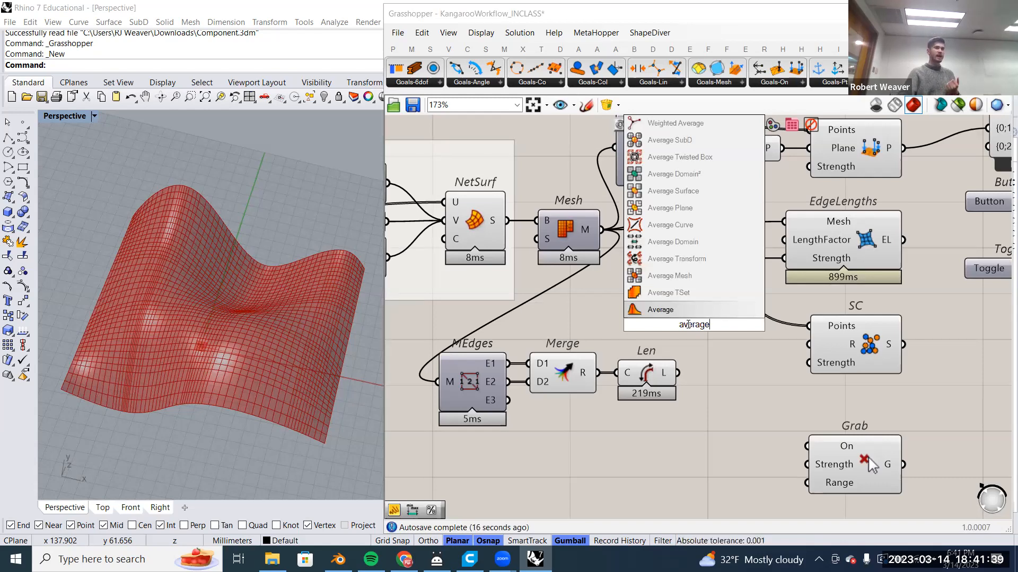
key(Return)
drag(690, 330, 740, 384)
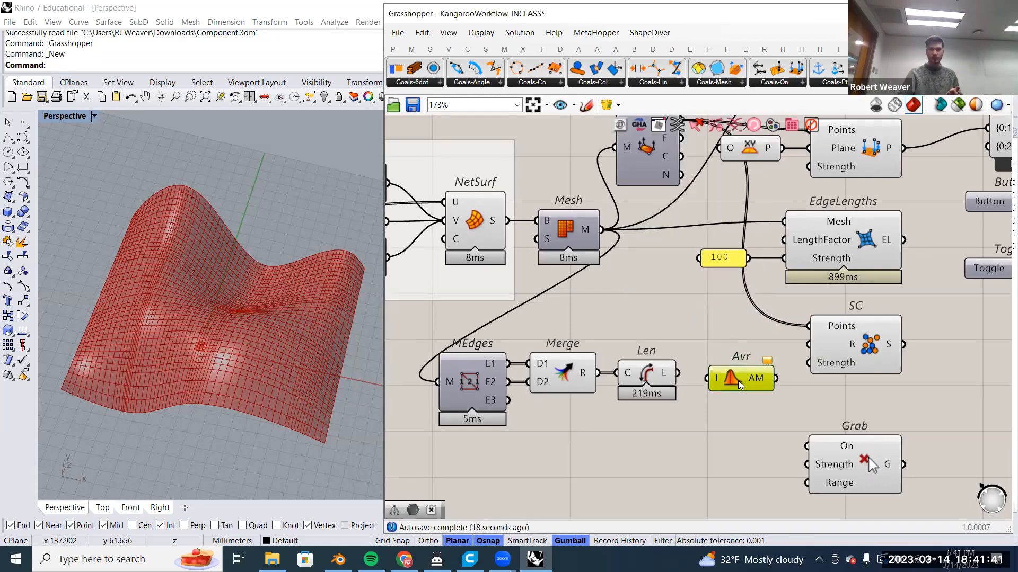
drag(679, 374, 745, 372)
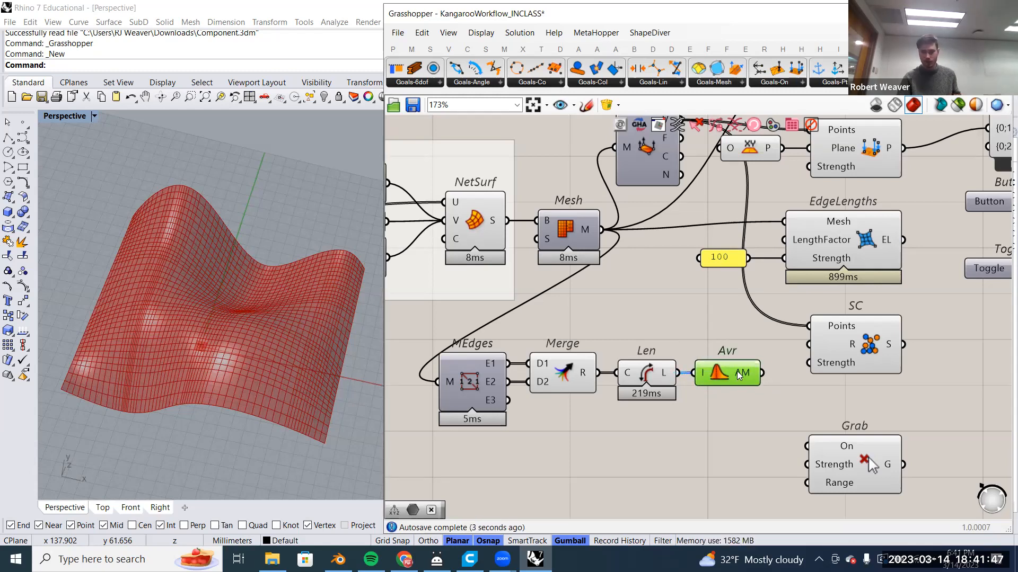
click(732, 354)
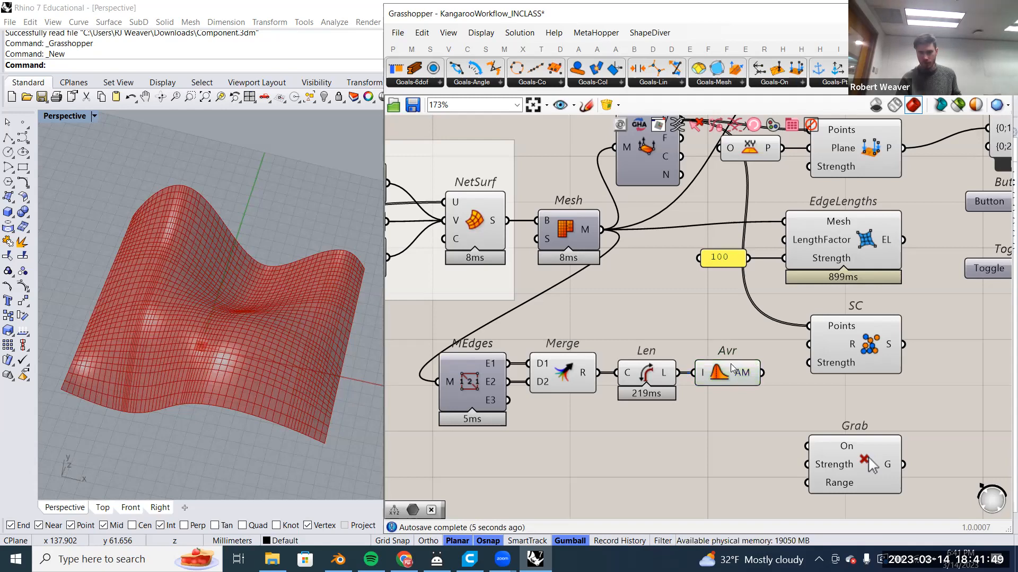
mouse_move(740, 375)
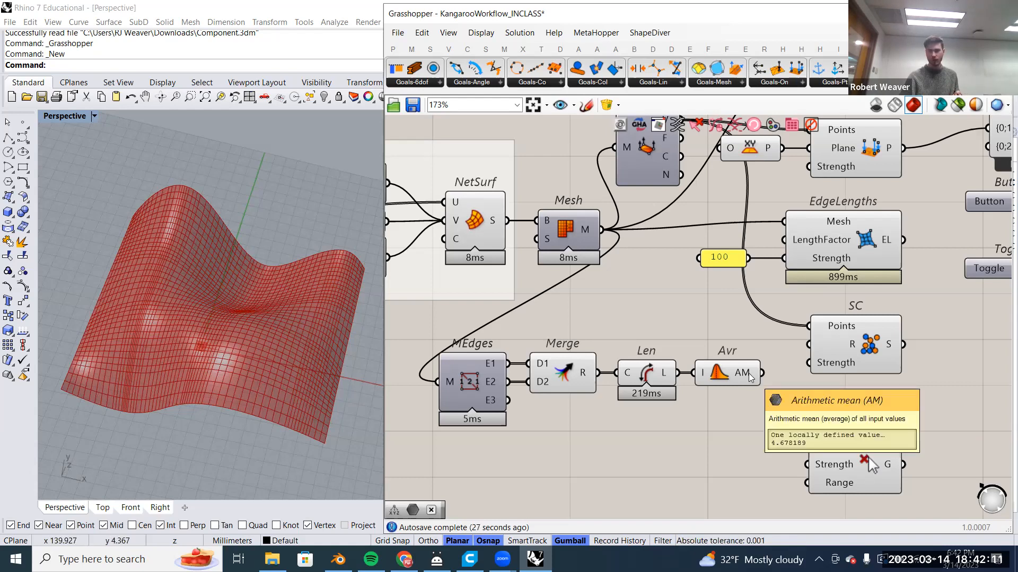
drag(762, 373, 802, 345)
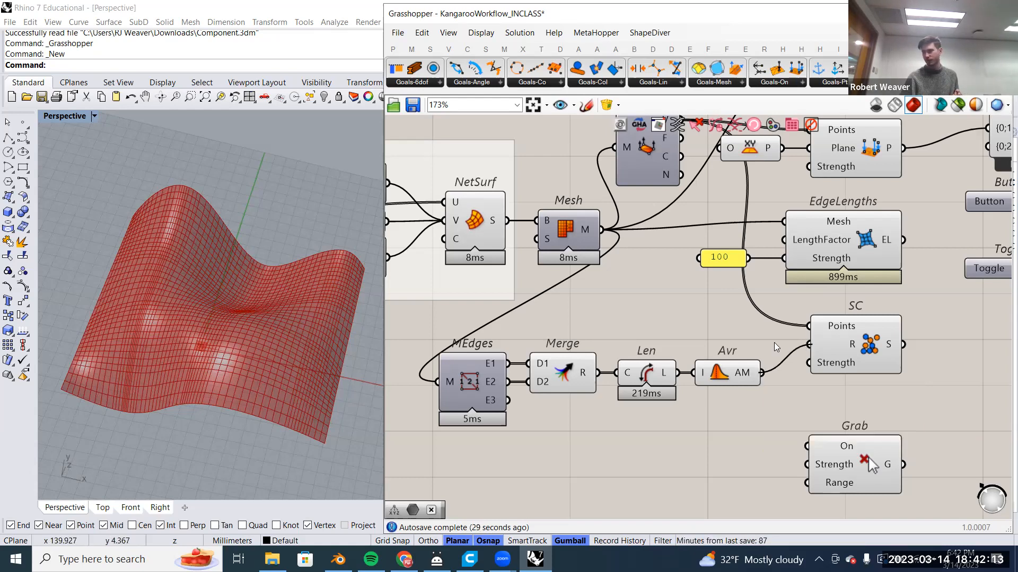
Turn off the preview of the Mesh Edges, Merge, Length and Average components.
drag(770, 421, 609, 313)
right_click(628, 291)
click(641, 308)
click(840, 342)
click(675, 337)
scroll(706, 333, down, 2)
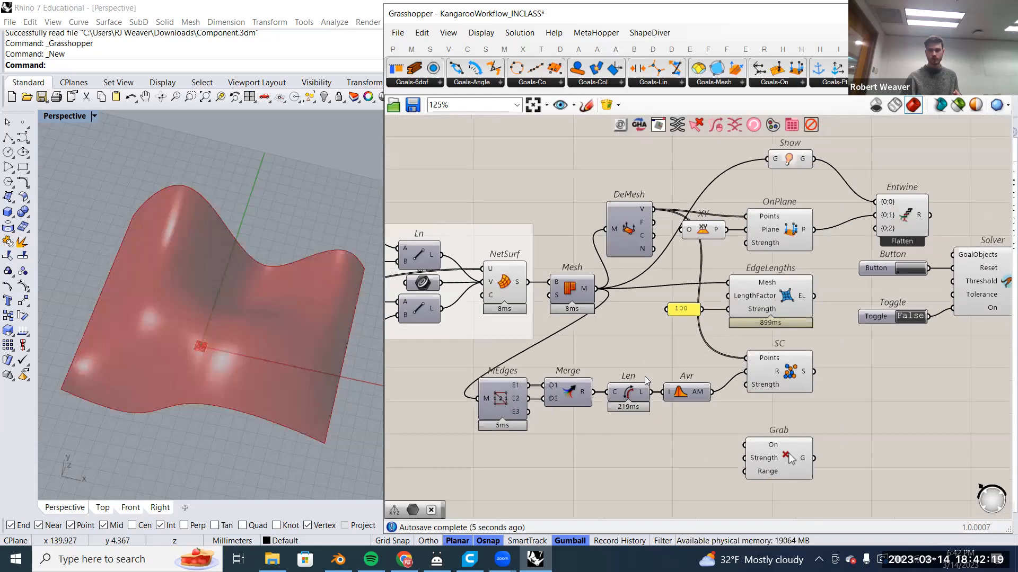
scroll(645, 376, down, 1)
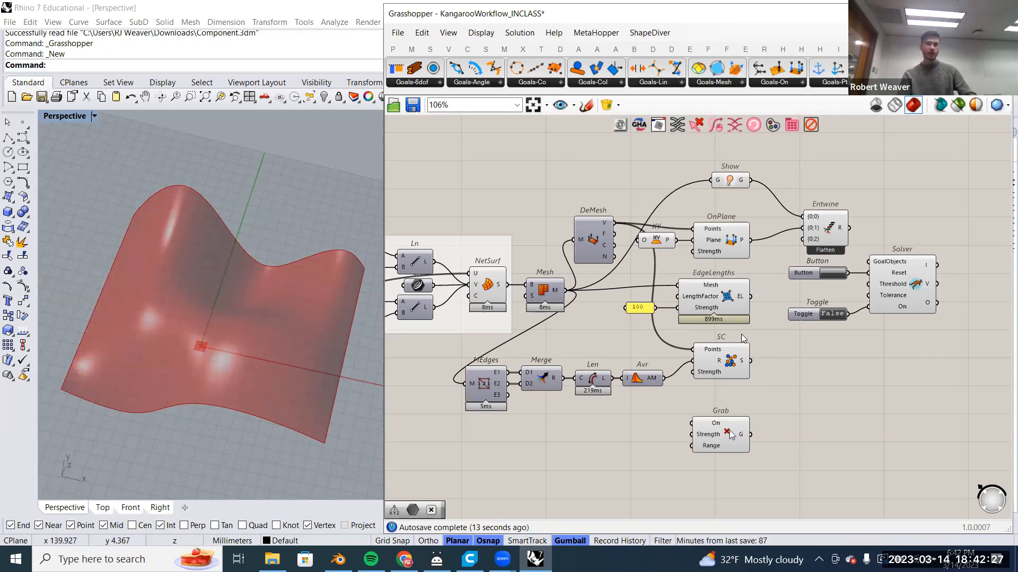
Connect the EdgeLengths, SphereCollide and Grab outputs to Entwine input {0;1}, keeping the existing OnPlane connection.
drag(768, 471, 724, 271)
click(846, 396)
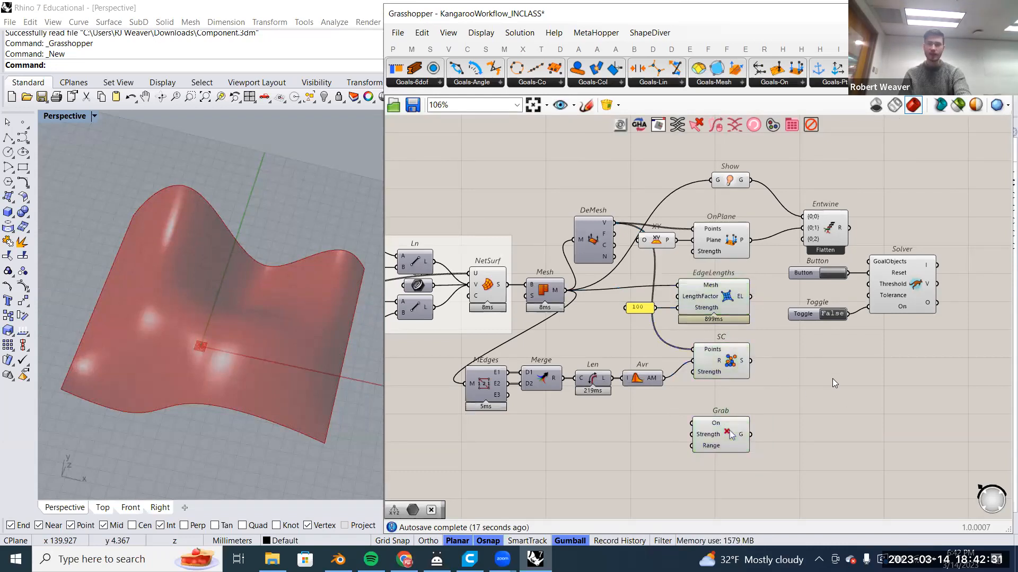
drag(751, 297, 808, 229)
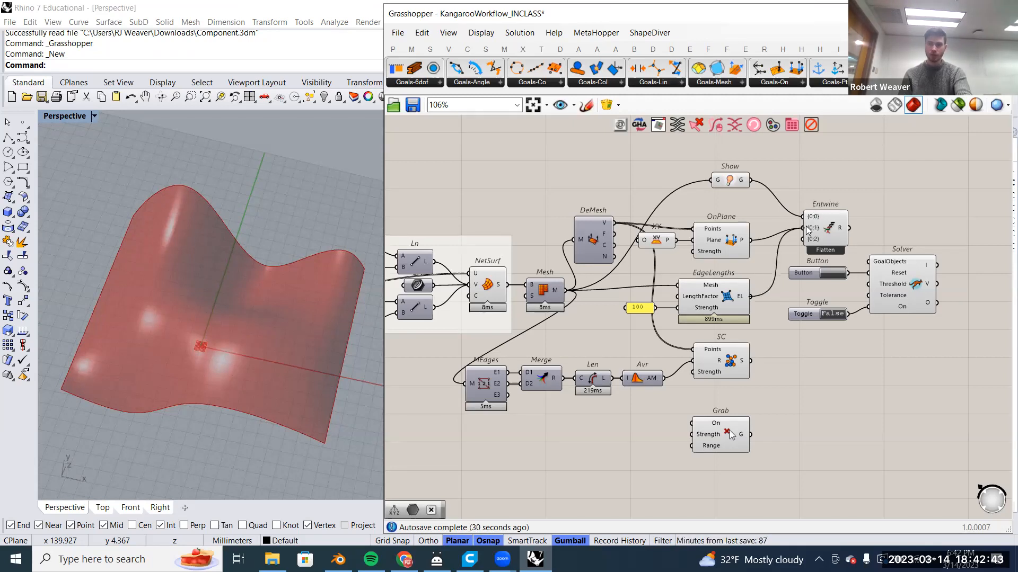
shift+drag(790, 259, 803, 229)
shift+drag(752, 436, 811, 231)
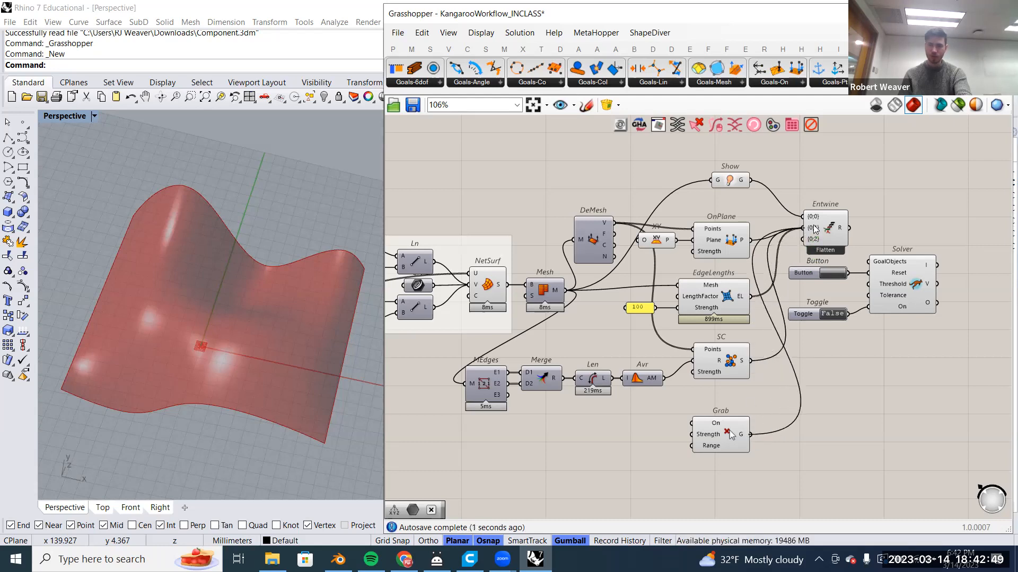
mouse_move(815, 231)
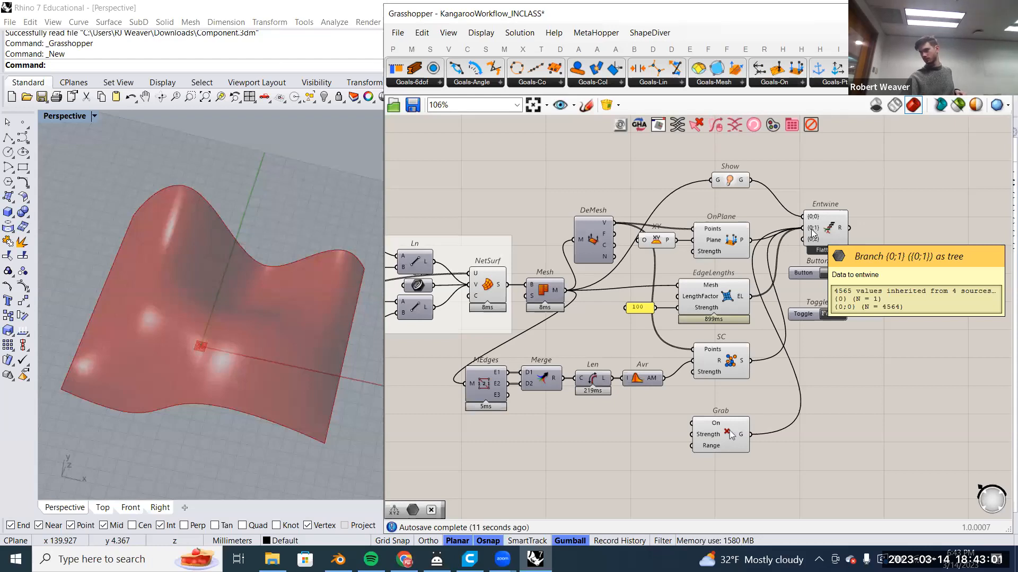
Connect Entwine output R to the GoalObjects input of the Solver.
right_drag(837, 283, 774, 271)
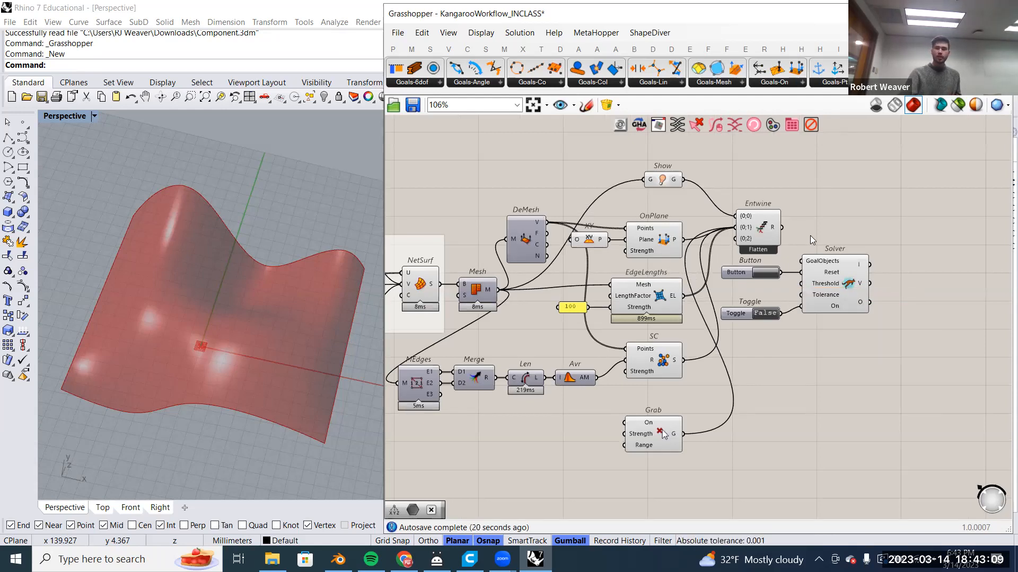
scroll(782, 233, up, 1)
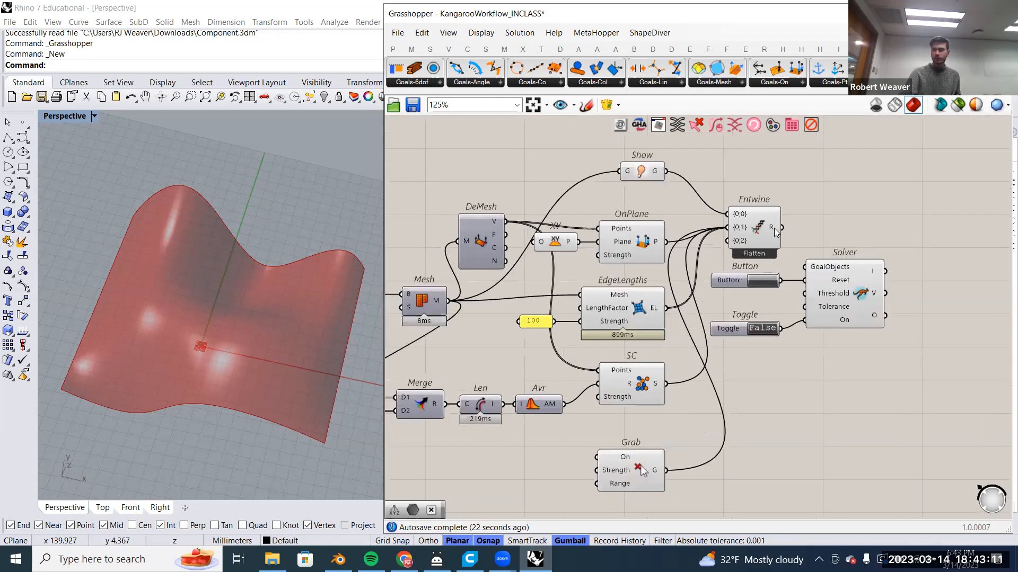
scroll(779, 229, up, 1)
drag(777, 221, 805, 264)
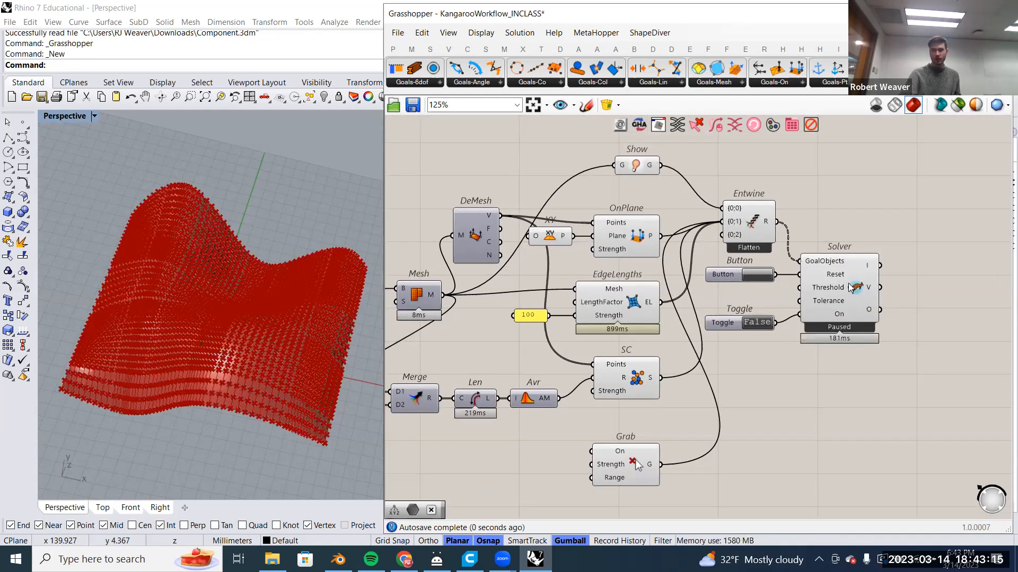
click(851, 286)
click(851, 213)
right_drag(831, 231, 882, 217)
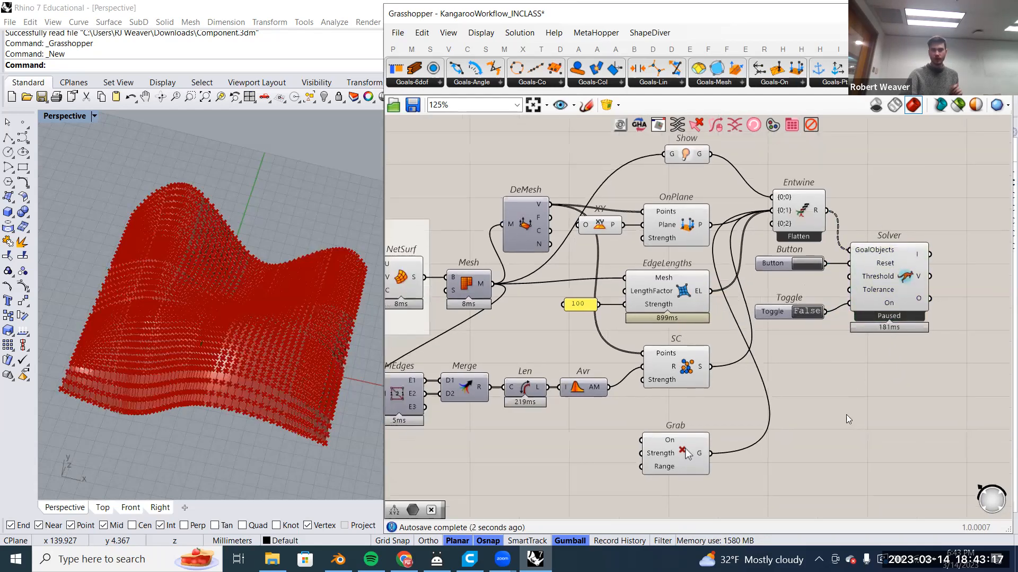
Turn off the preview of the goal components and Entwine, as well as the Network Surface component.
scroll(845, 418, down, 1)
drag(841, 458, 637, 163)
right_click(591, 157)
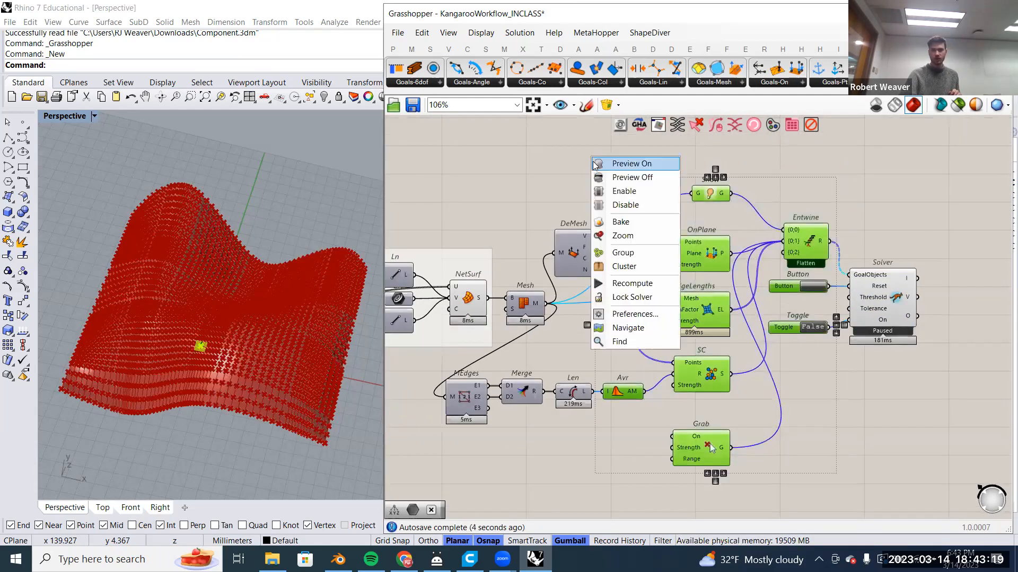
click(593, 176)
click(536, 164)
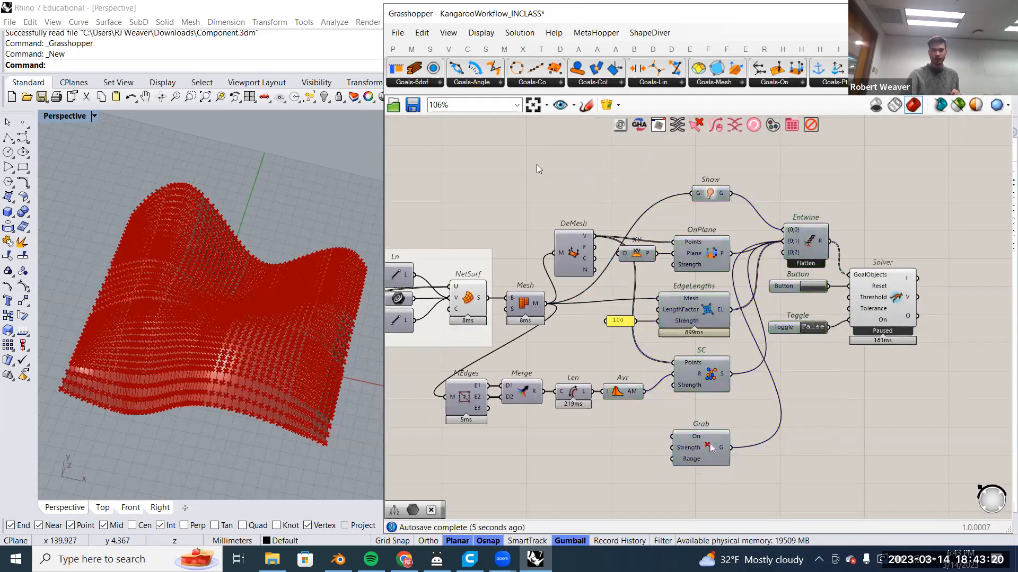
right_click(464, 303)
click(495, 322)
Select the Solver and set the document's selected-geometry preview colour to green with hue 95°, saturation 77 and value 83.
right_drag(826, 312, 752, 316)
scroll(769, 314, up, 1)
click(822, 299)
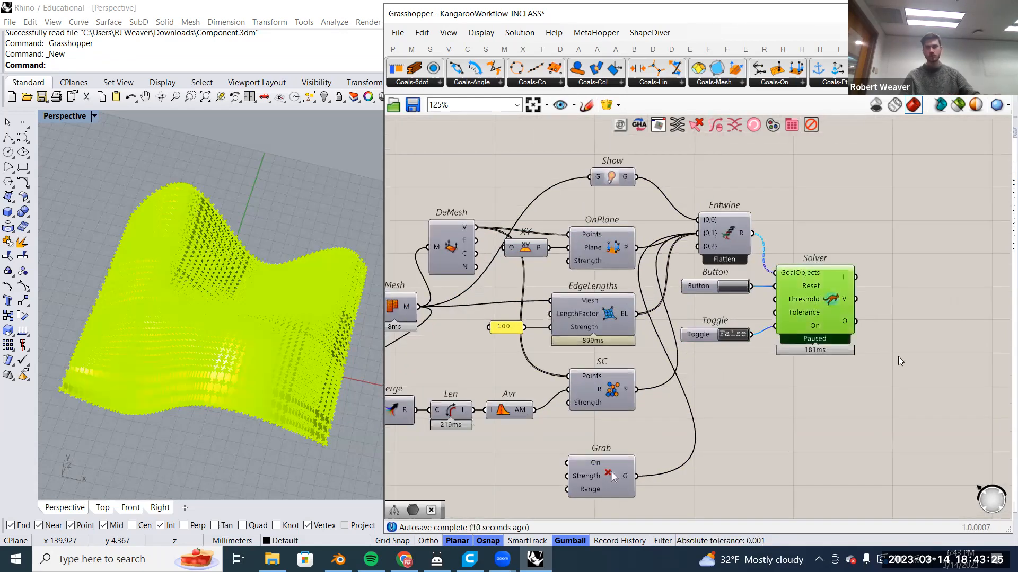
click(976, 104)
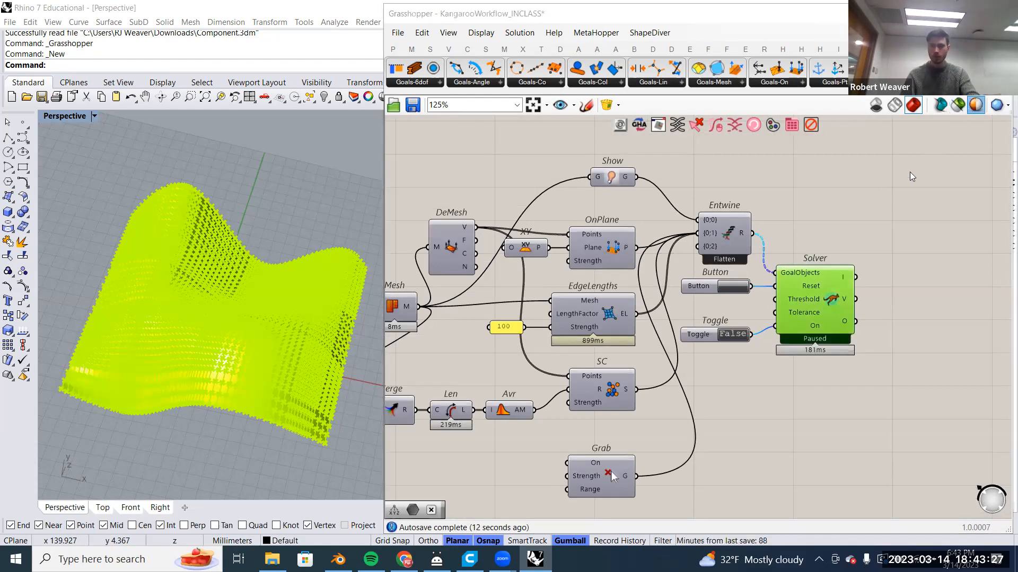
click(814, 71)
click(757, 257)
drag(757, 258, 759, 258)
drag(742, 145, 742, 157)
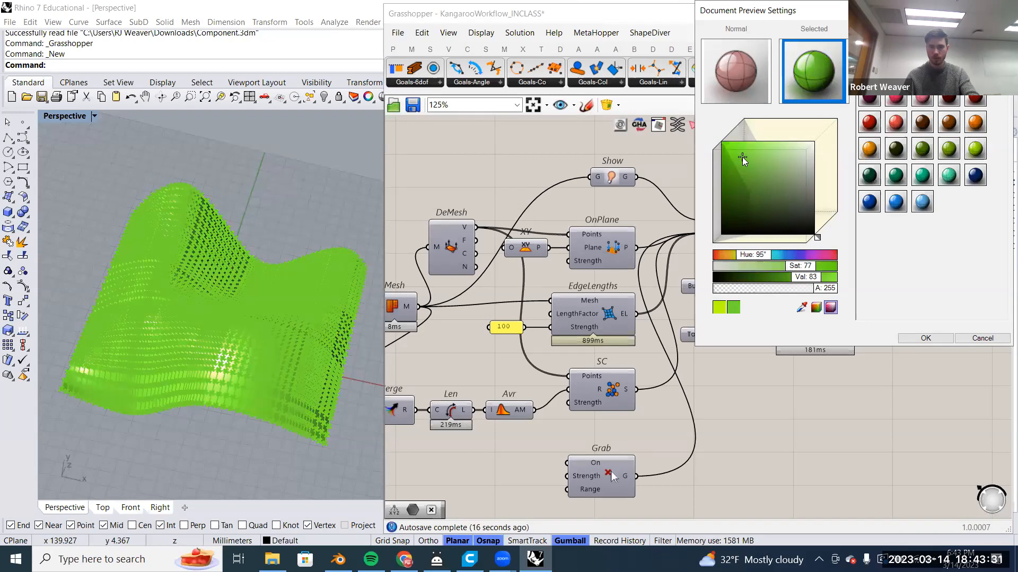
click(925, 339)
Start the Kangaroo simulation by switching the Toggle on the Solver's On input to True.
right_drag(829, 285, 802, 273)
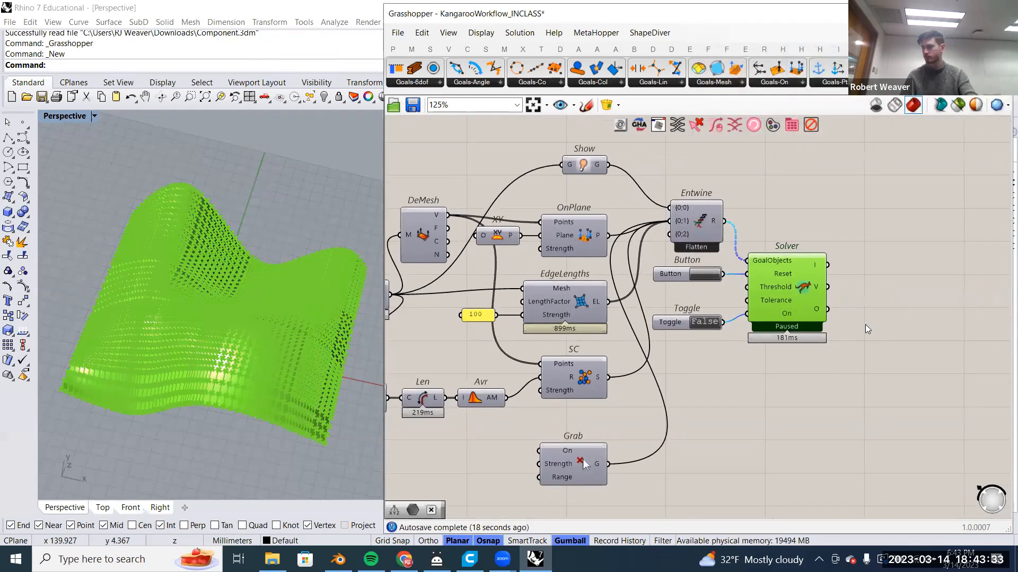
click(796, 272)
scroll(797, 272, down, 3)
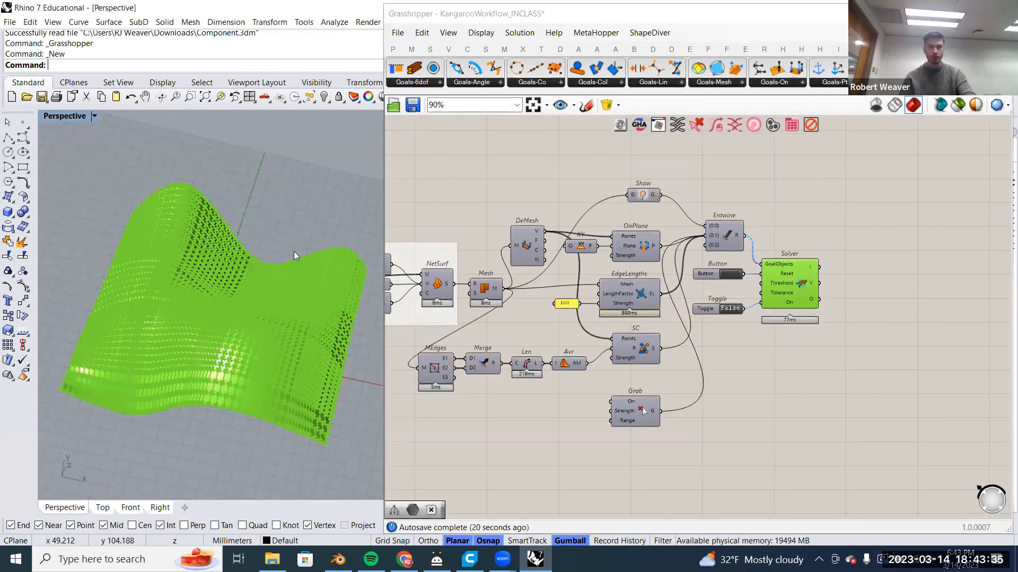
right_drag(294, 252, 296, 256)
scroll(817, 352, up, 3)
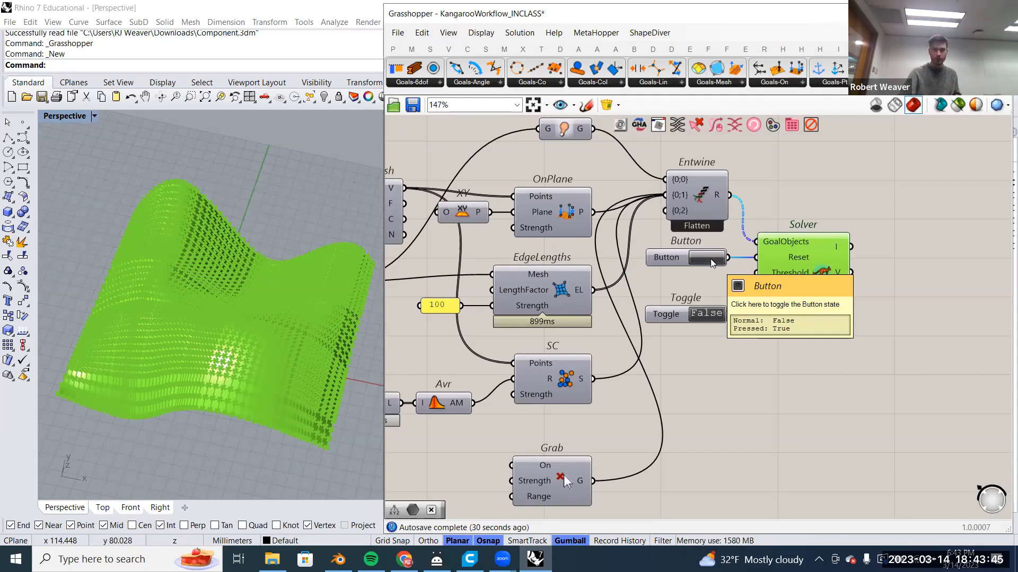
double_click(708, 318)
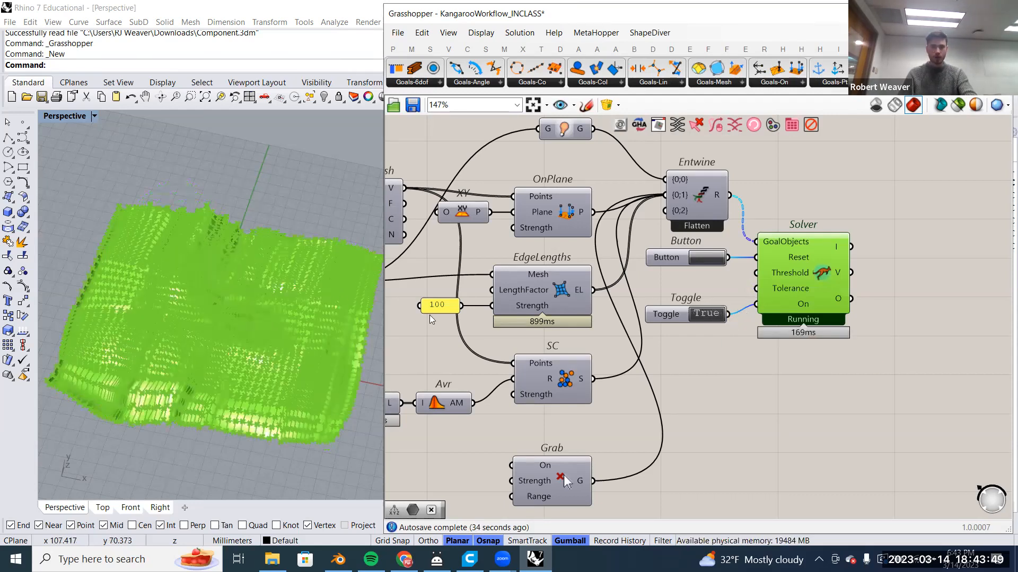
Widen the Rhino viewport beside the Grasshopper window and zoom in on the far edge of the simulated mesh.
click(326, 210)
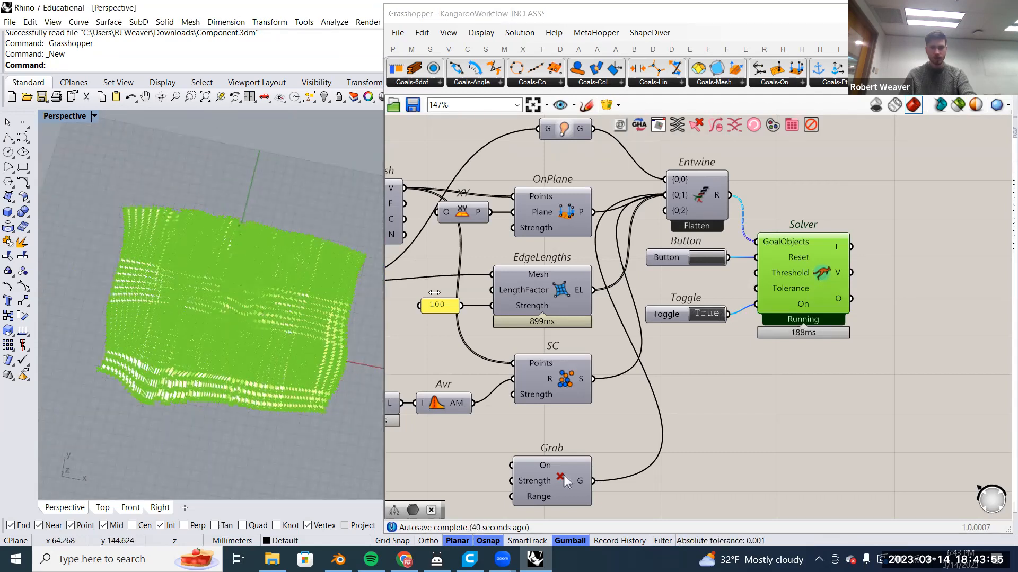
drag(434, 293, 547, 292)
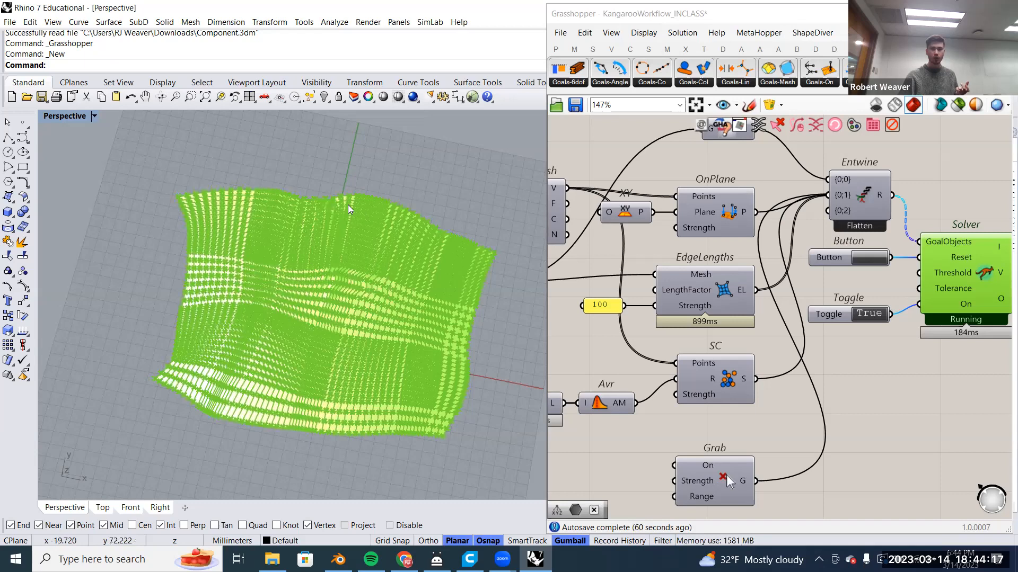
drag(424, 129, 355, 188)
scroll(355, 187, up, 5)
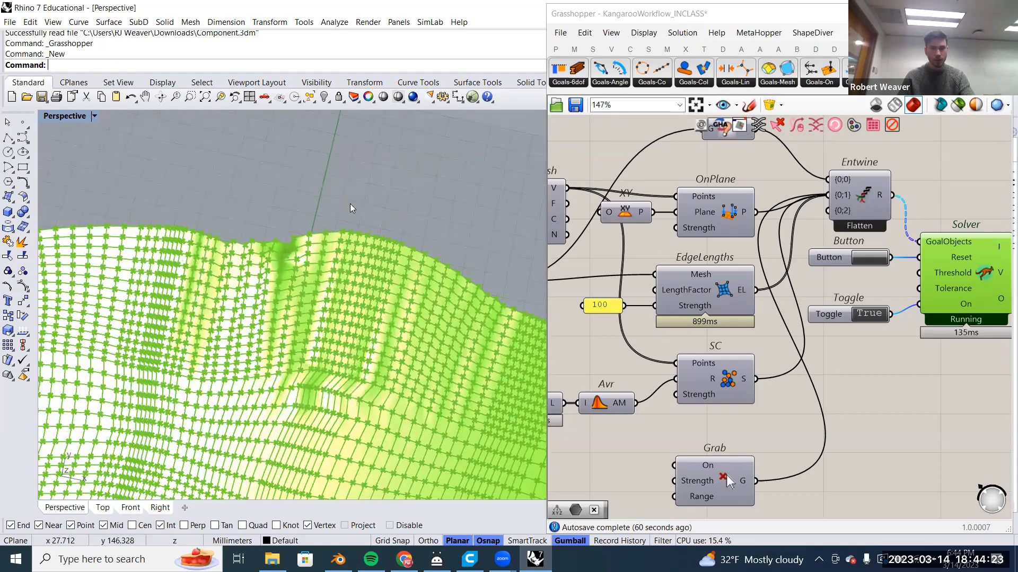
Reset the Kangaroo simulation and pause it by switching the Toggle on the Solver's On input to False.
scroll(350, 207, up, 4)
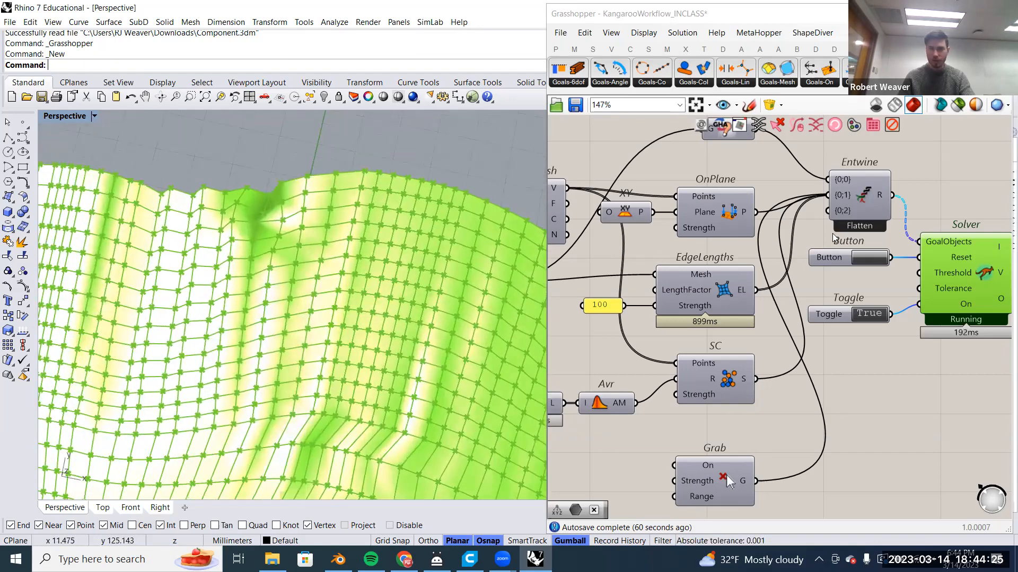
click(875, 257)
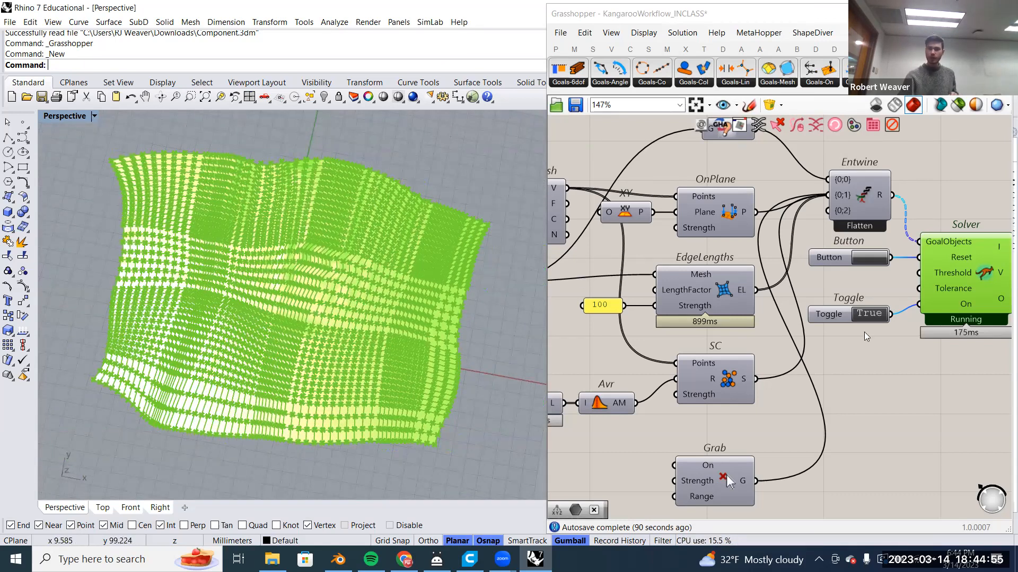
right_drag(849, 385, 710, 399)
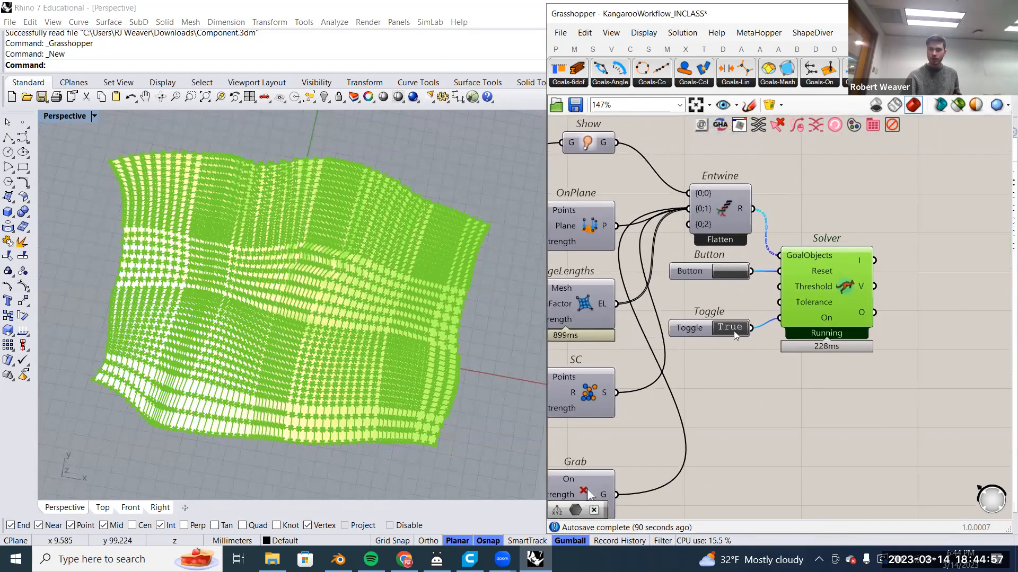
click(730, 328)
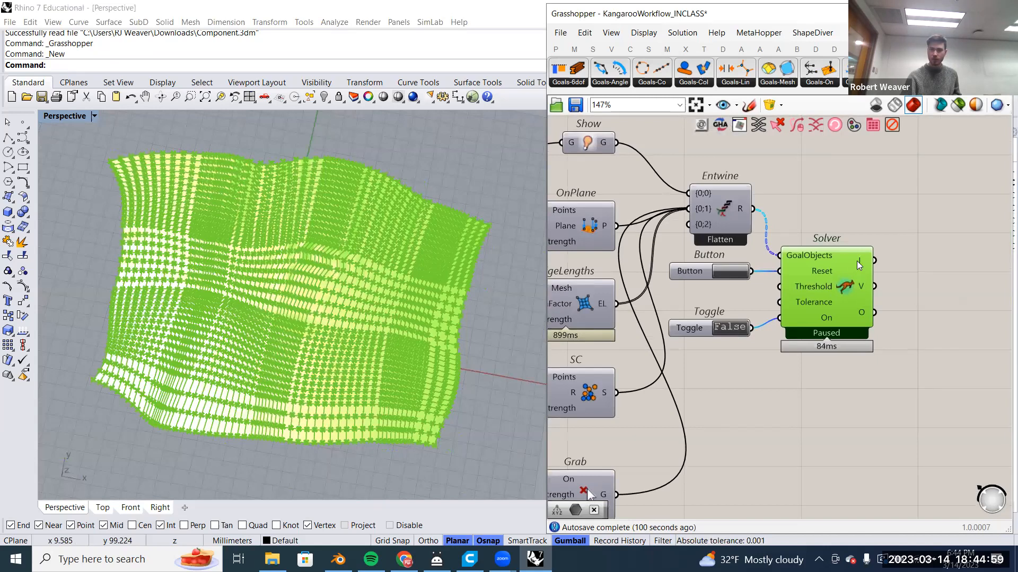
mouse_move(859, 263)
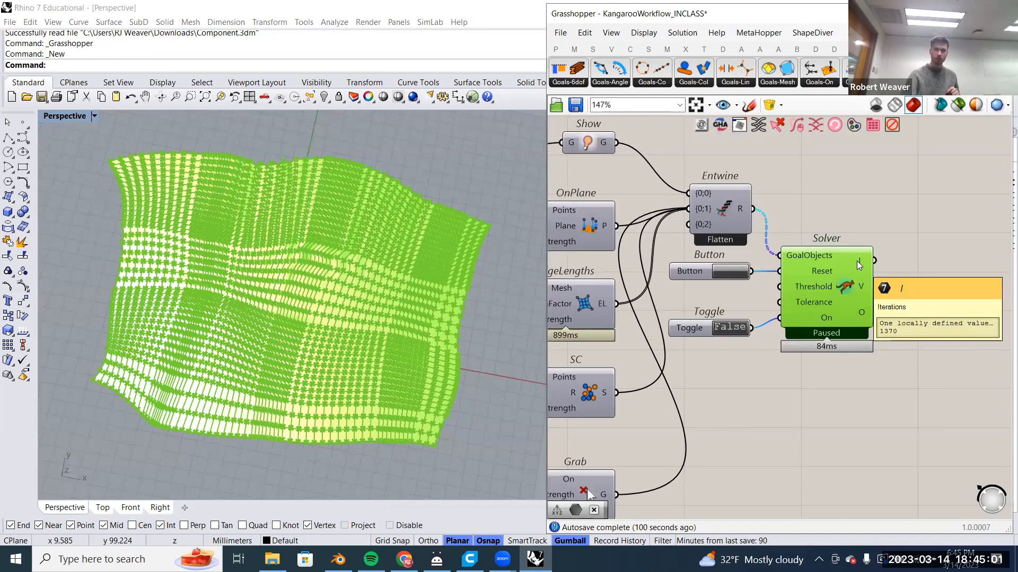
Turn on the preview of the NetSurf component to compare the original surface with the simulated mesh.
right_drag(879, 297, 820, 316)
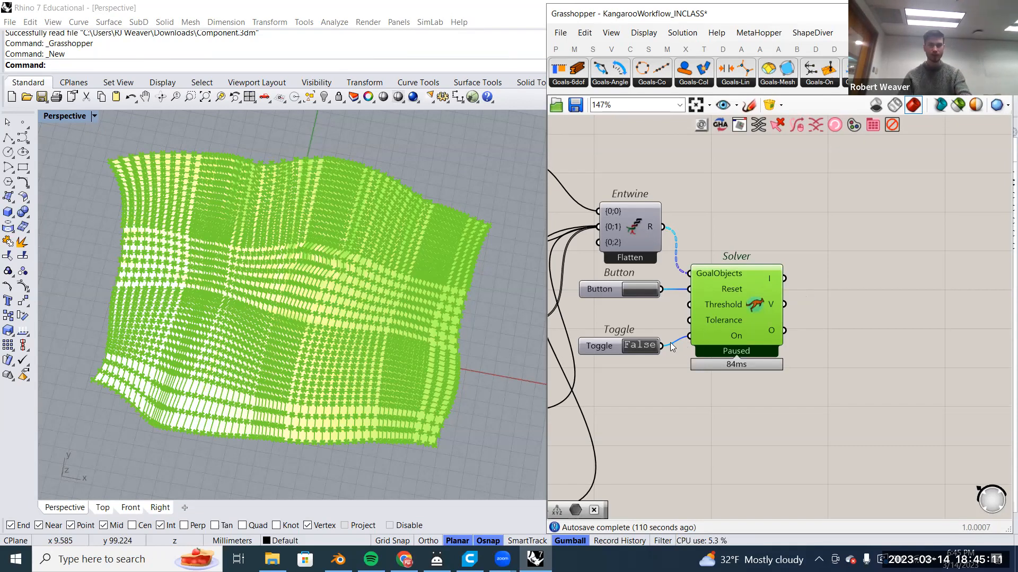
scroll(630, 313, down, 3)
scroll(631, 313, up, 5)
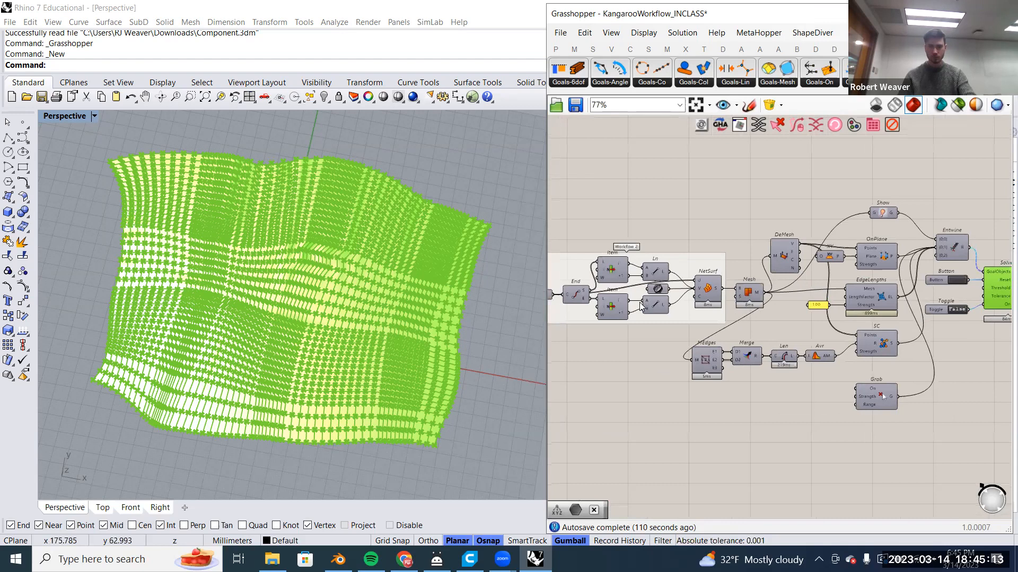
right_drag(650, 301, 816, 295)
right_click(820, 294)
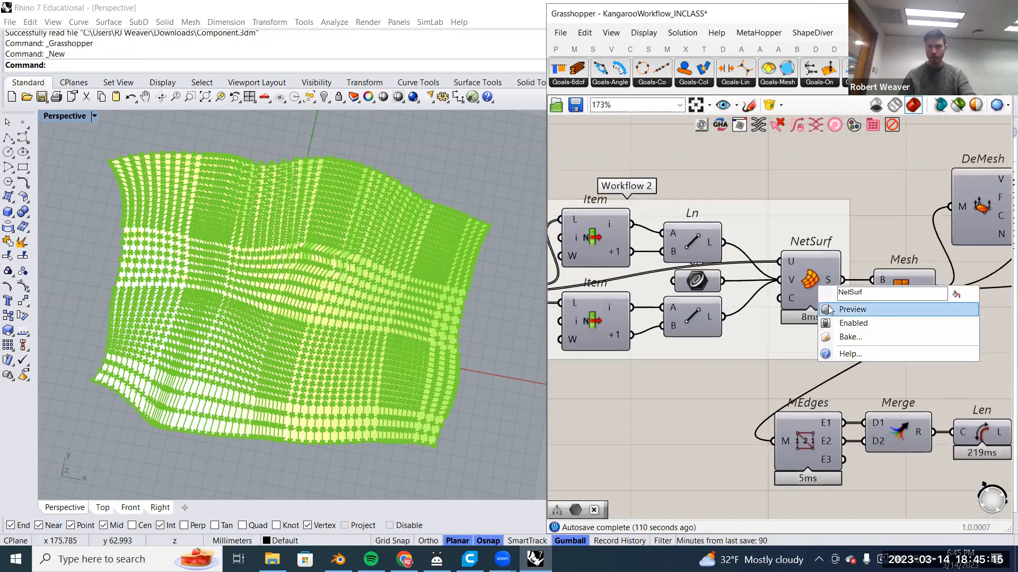
click(811, 281)
click(811, 281)
scroll(811, 278, up, 3)
click(483, 278)
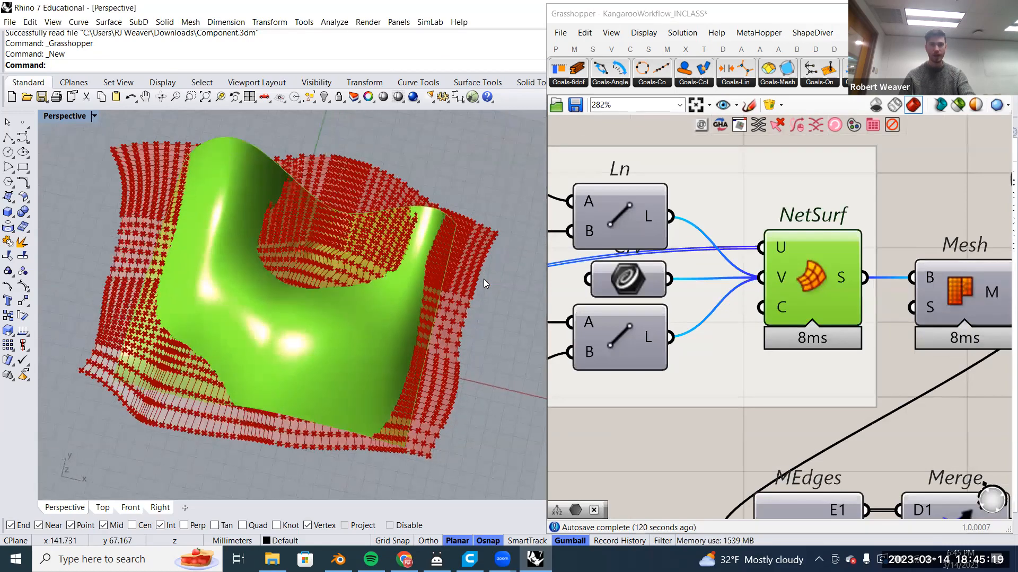
right_drag(483, 278, 434, 281)
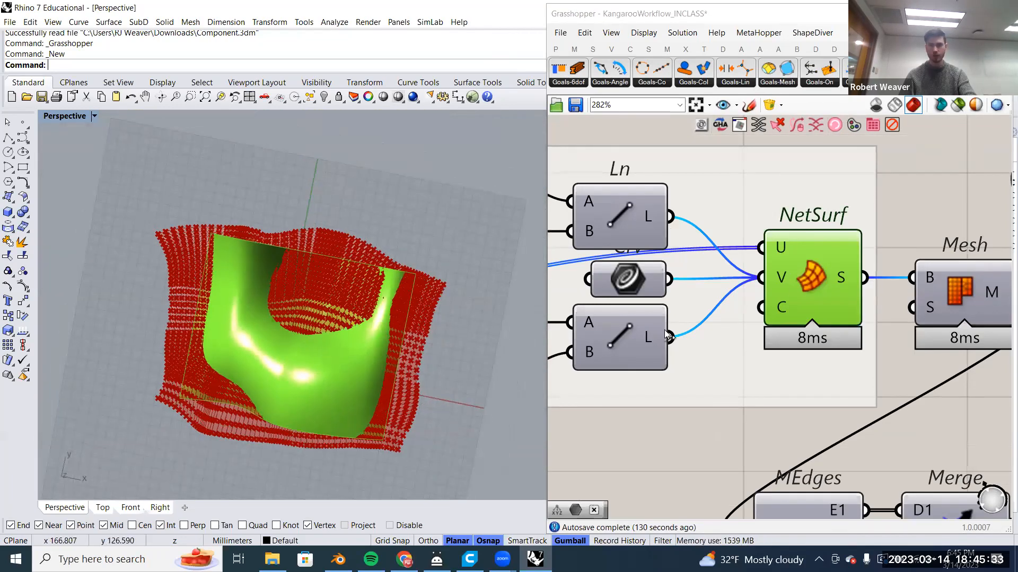
Turn off the preview of the NetSurf component.
scroll(670, 295, down, 3)
scroll(670, 294, up, 2)
scroll(670, 295, down, 2)
right_click(657, 276)
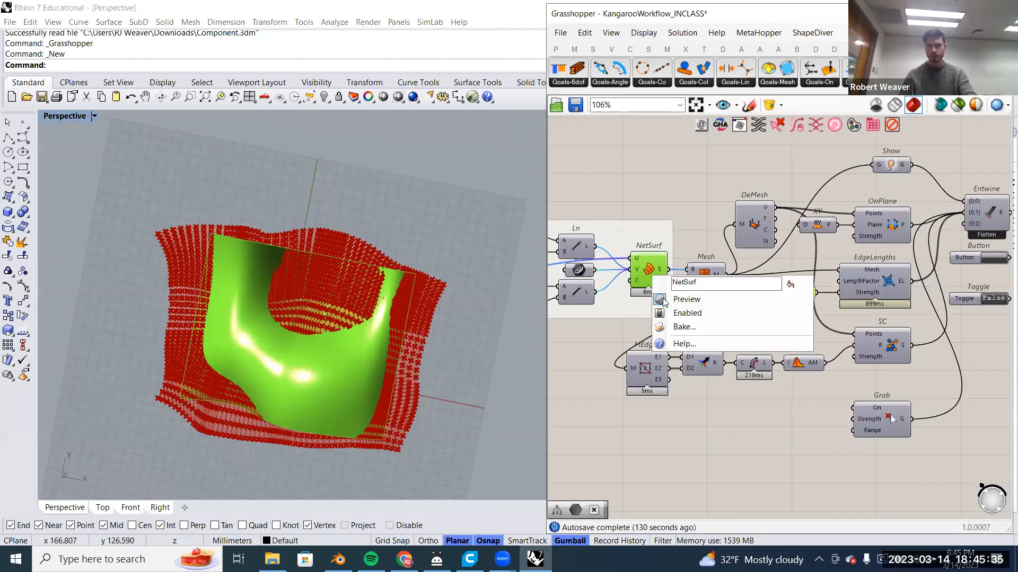
click(670, 296)
Examine the Solver's simulated geometry, its O output tree and the Entwine branches that feed it.
scroll(670, 296, down, 2)
scroll(670, 296, up, 3)
click(740, 268)
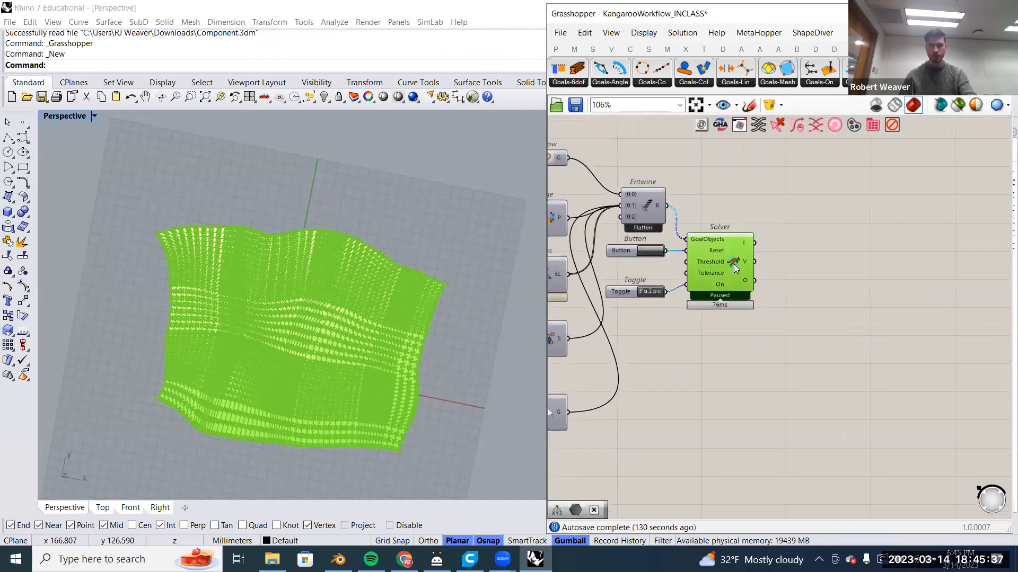
right_drag(514, 238, 499, 238)
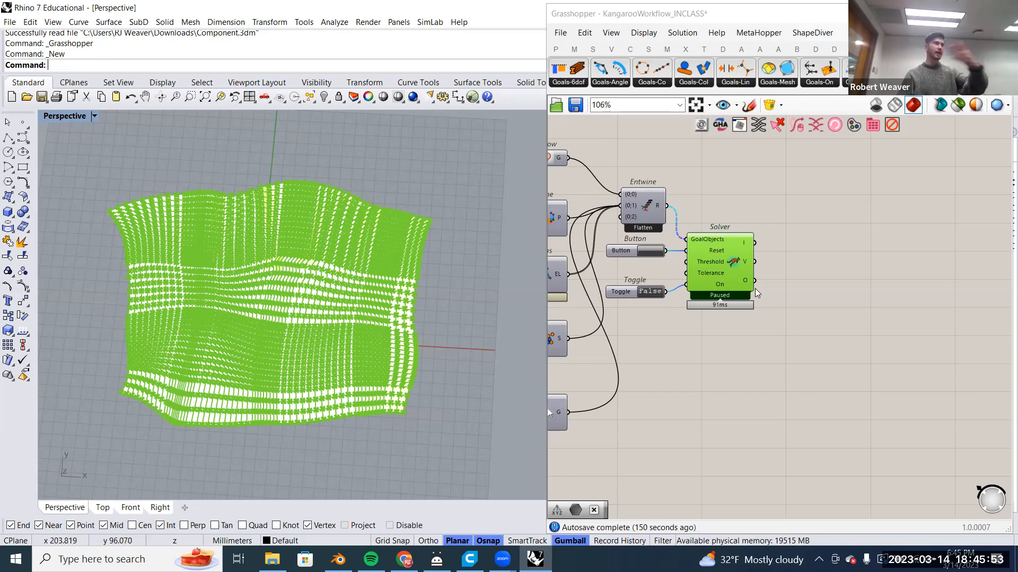
click(784, 282)
scroll(780, 280, up, 3)
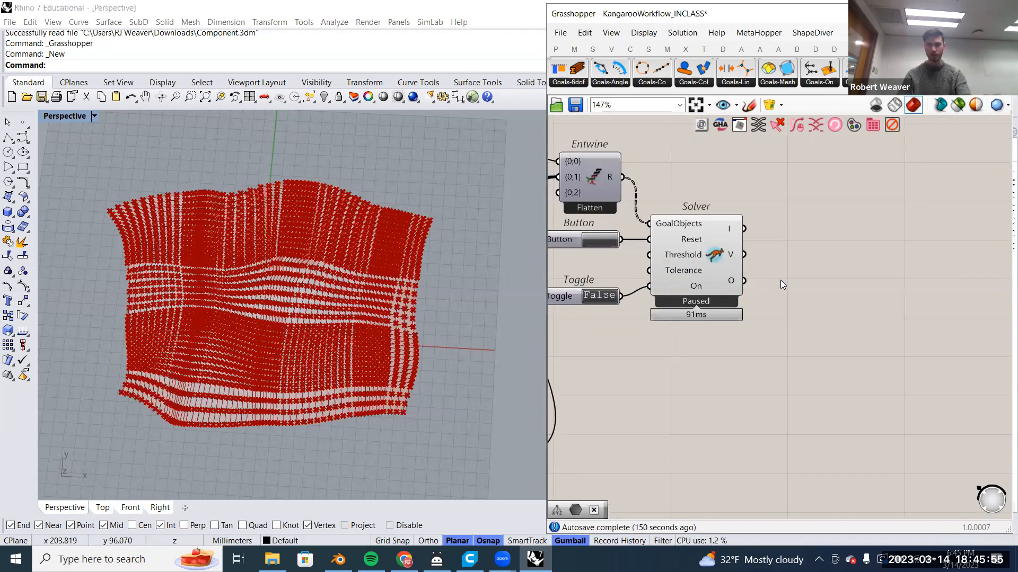
click(751, 273)
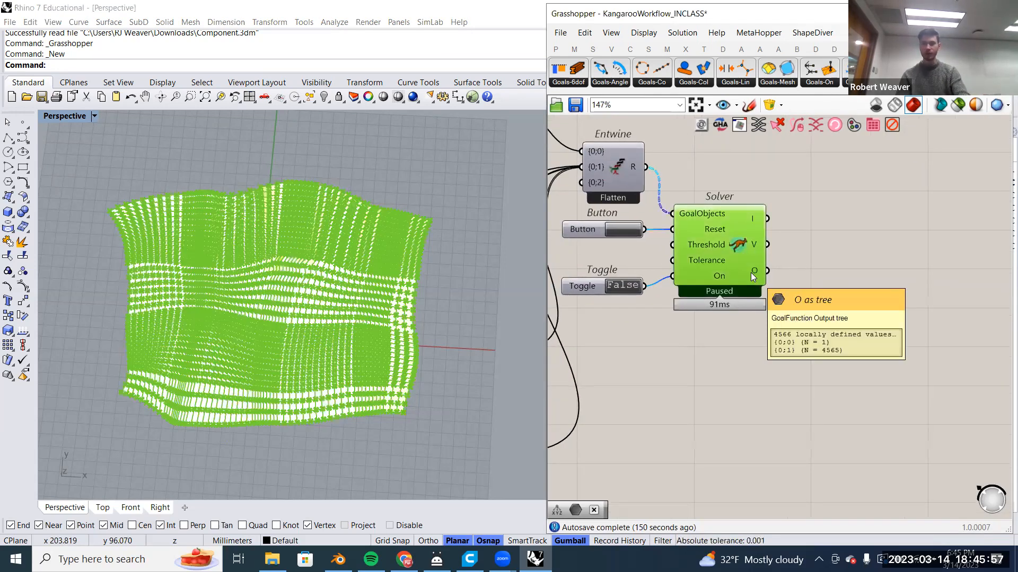
right_drag(716, 214, 843, 266)
click(742, 220)
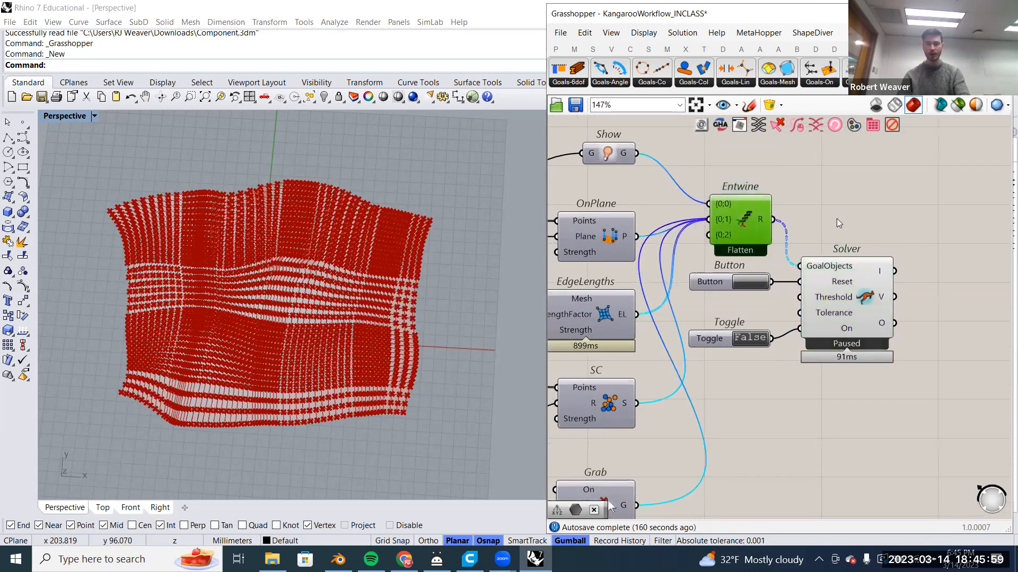
right_drag(769, 204, 813, 269)
Add an Explode Tree component to the canvas beside the Solver's outputs.
double_click(813, 270)
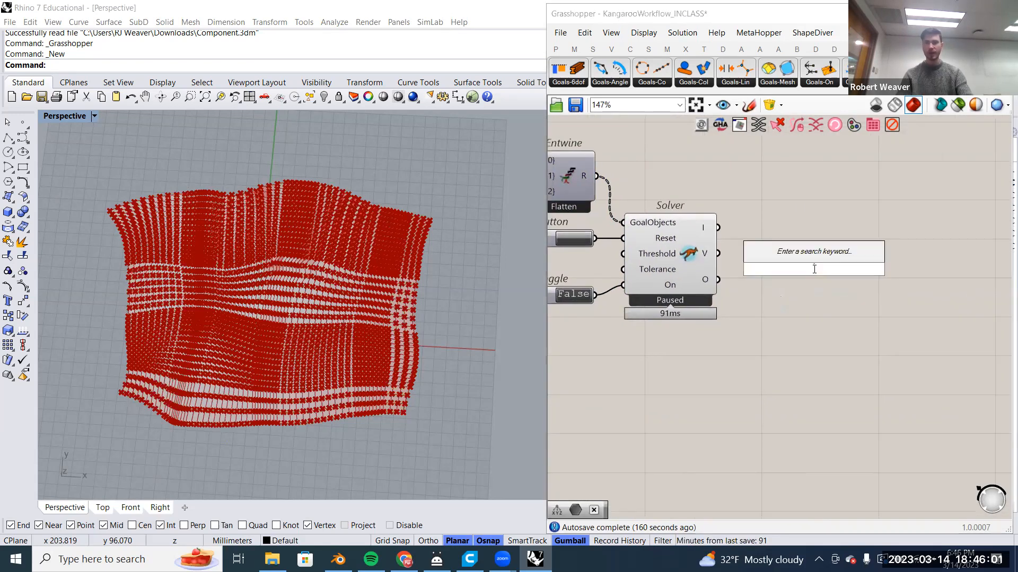
text(extre)
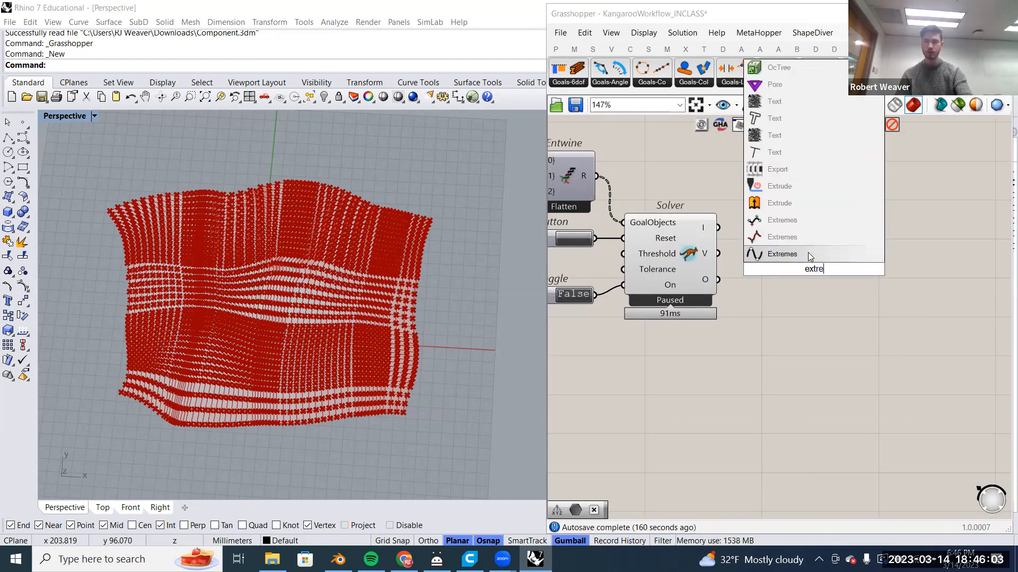
key(BackSpace)
key(BackSpace)
text(tree)
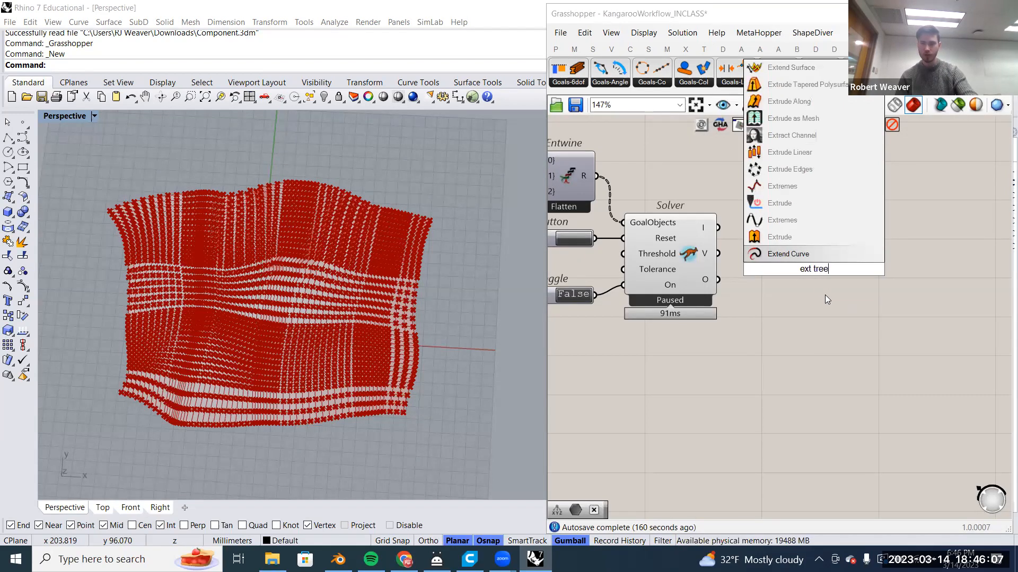
key(BackSpace)
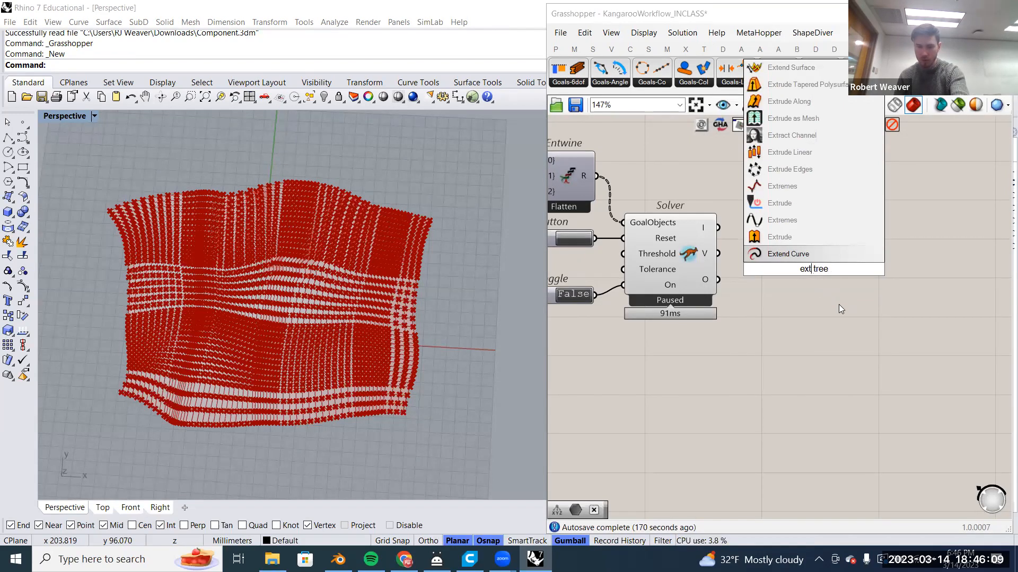
text(pl)
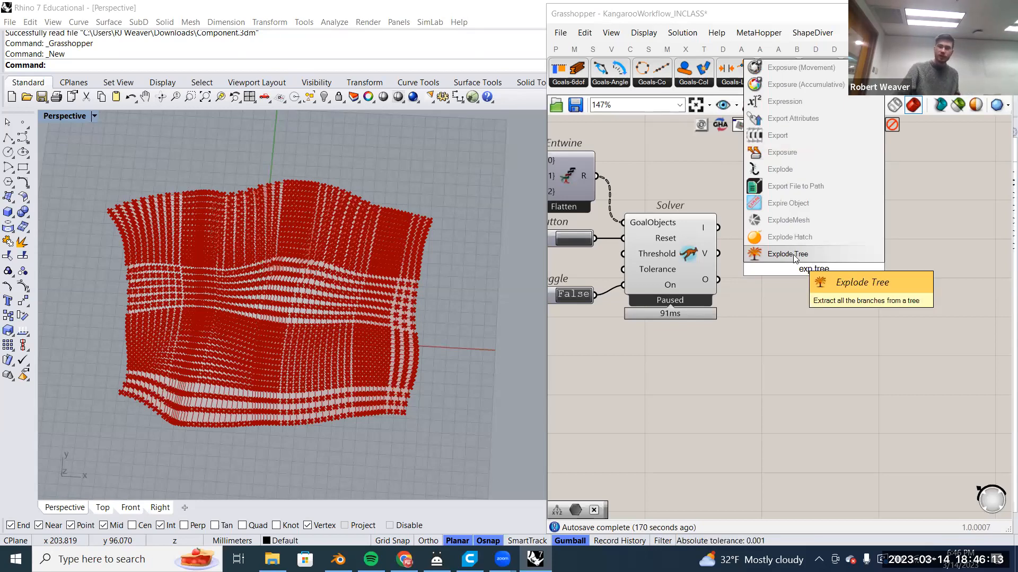
click(794, 259)
right_drag(786, 292, 861, 290)
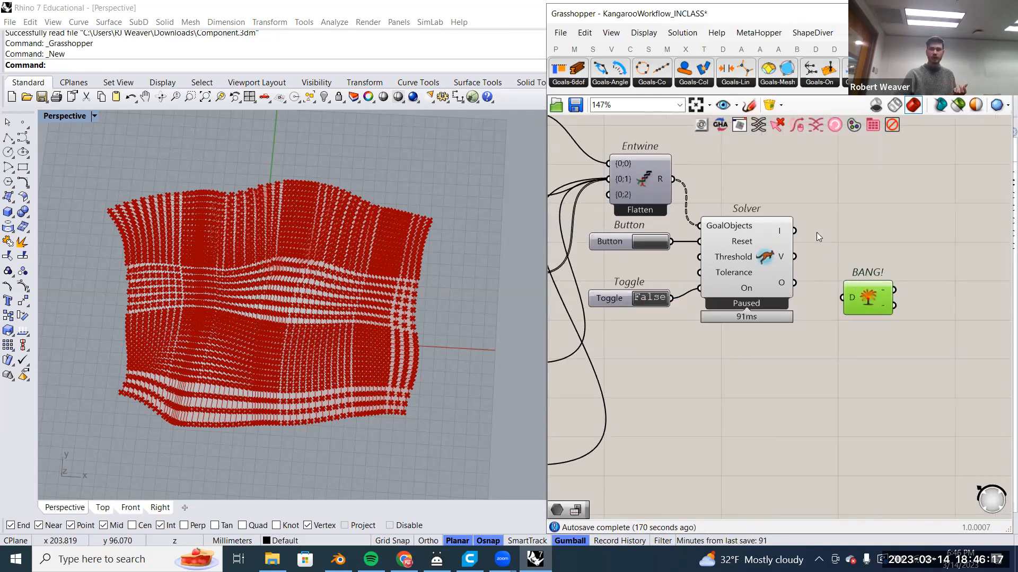
Connect the Solver's O output to the Explode Tree component and add a third branch output to it.
scroll(658, 180, up, 2)
mouse_move(657, 178)
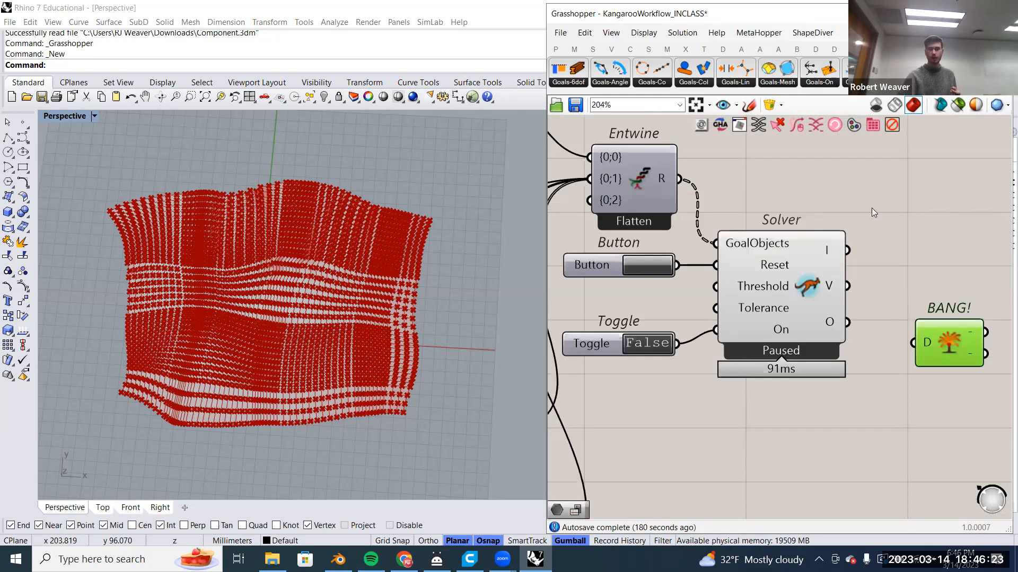
right_drag(858, 286, 605, 266)
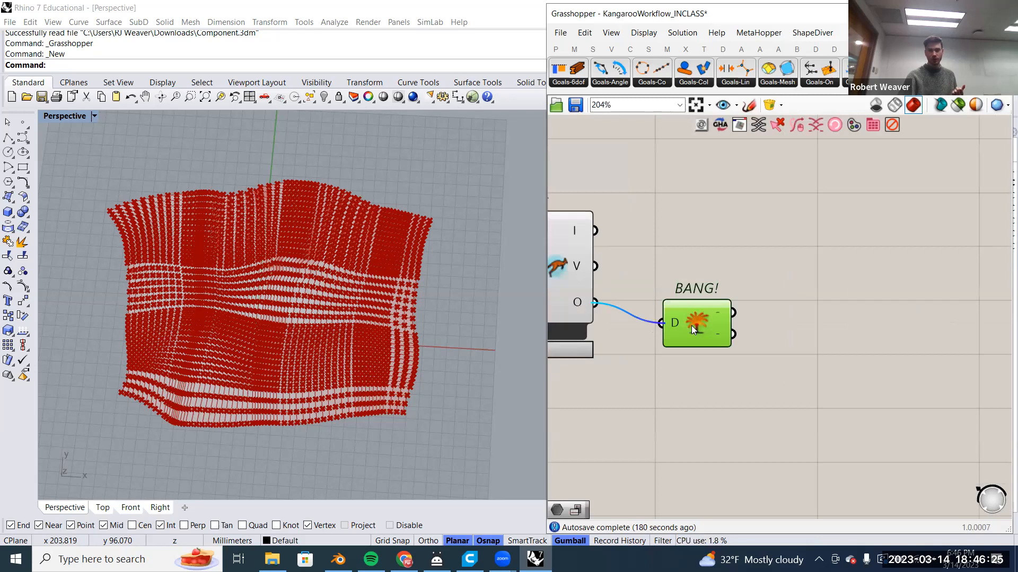
scroll(706, 339, up, 5)
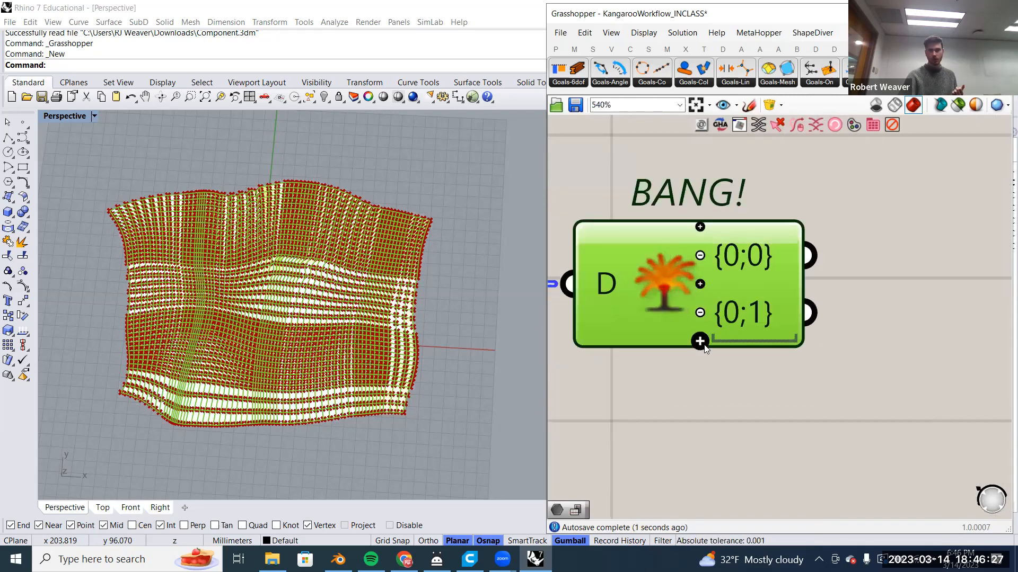
click(699, 341)
scroll(704, 345, down, 3)
click(774, 336)
scroll(725, 302, up, 2)
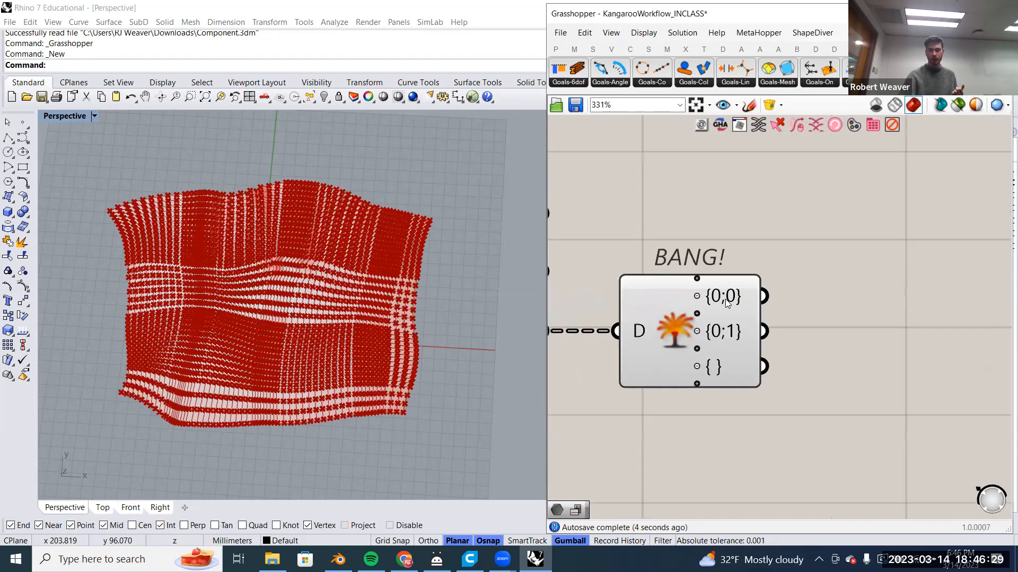
Add a Mesh Edges component beside the Explode Tree and feed its M input from the {0;0} branch.
mouse_move(726, 302)
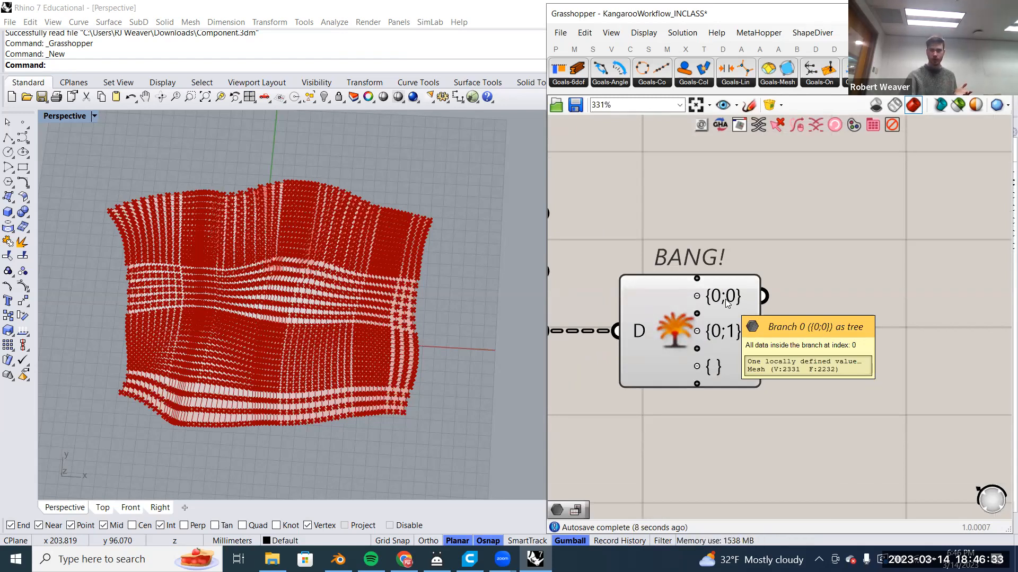
mouse_move(728, 335)
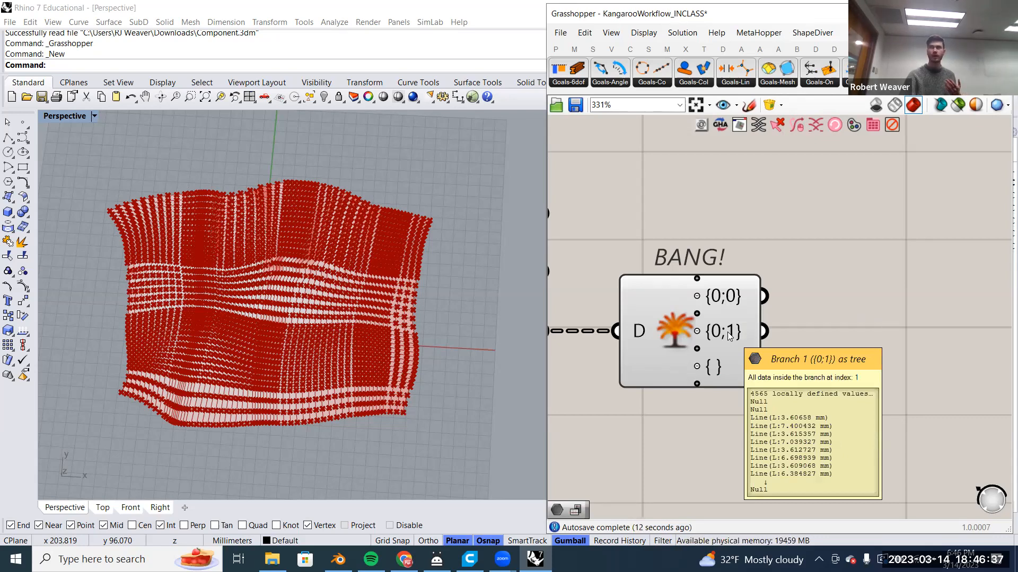
scroll(729, 335, down, 1)
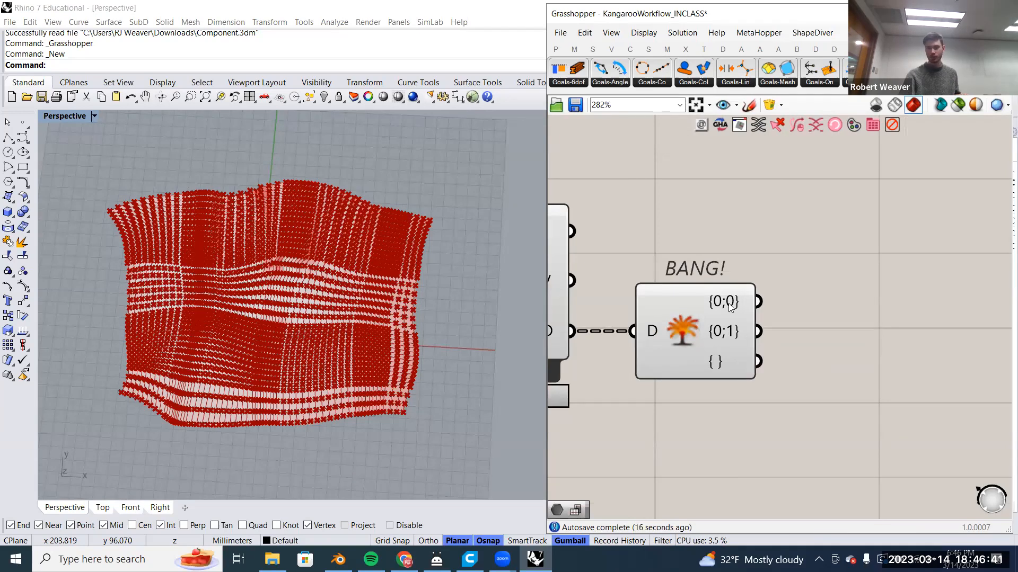
right_drag(785, 307, 771, 266)
double_click(768, 272)
text(me)
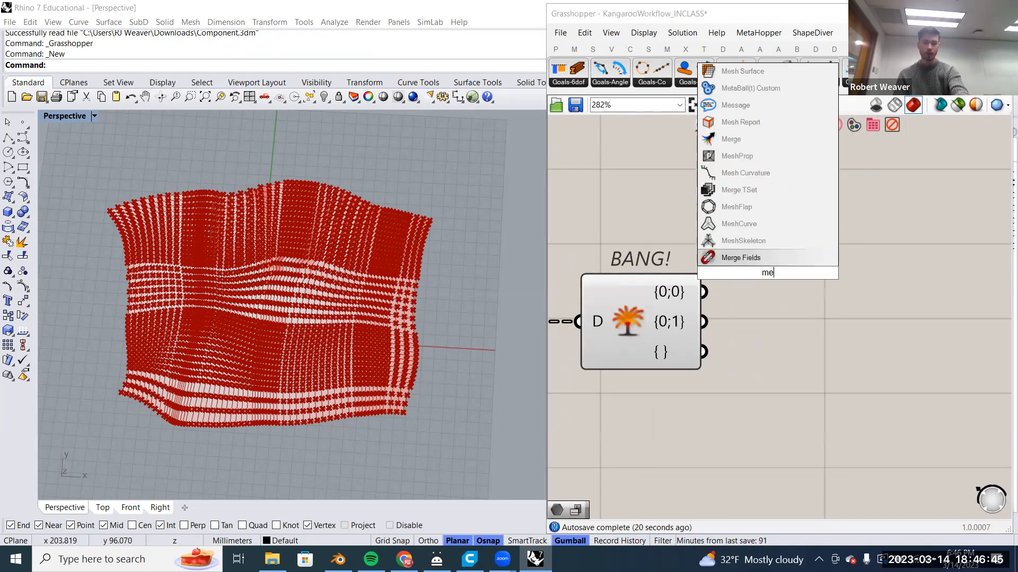
text(sh edge)
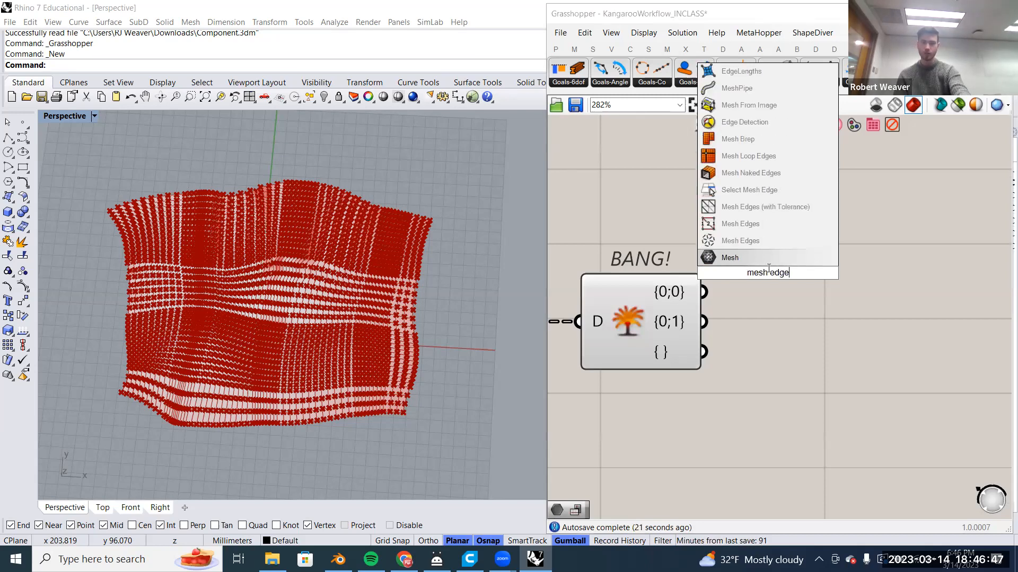
click(758, 231)
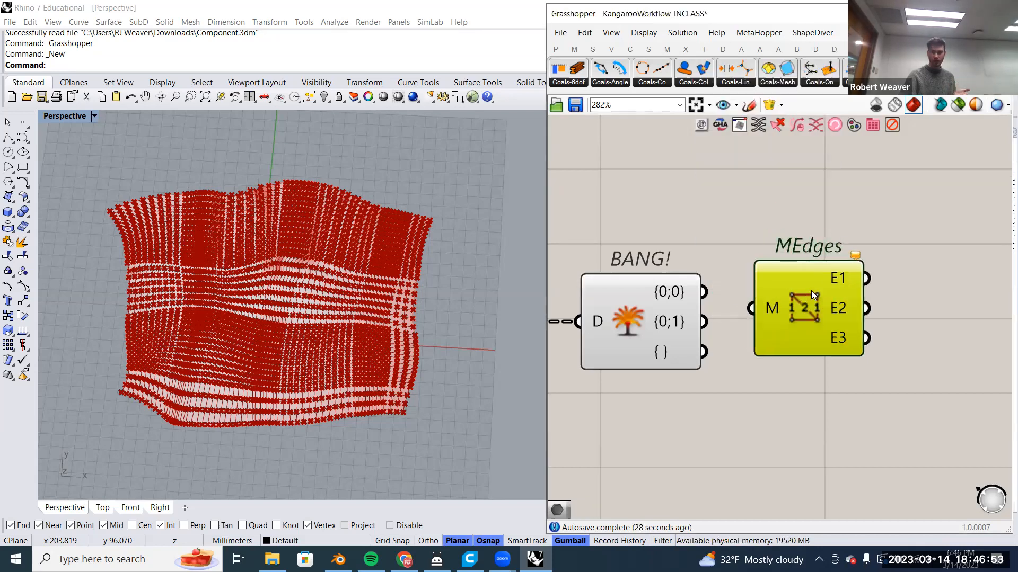
drag(794, 292, 798, 275)
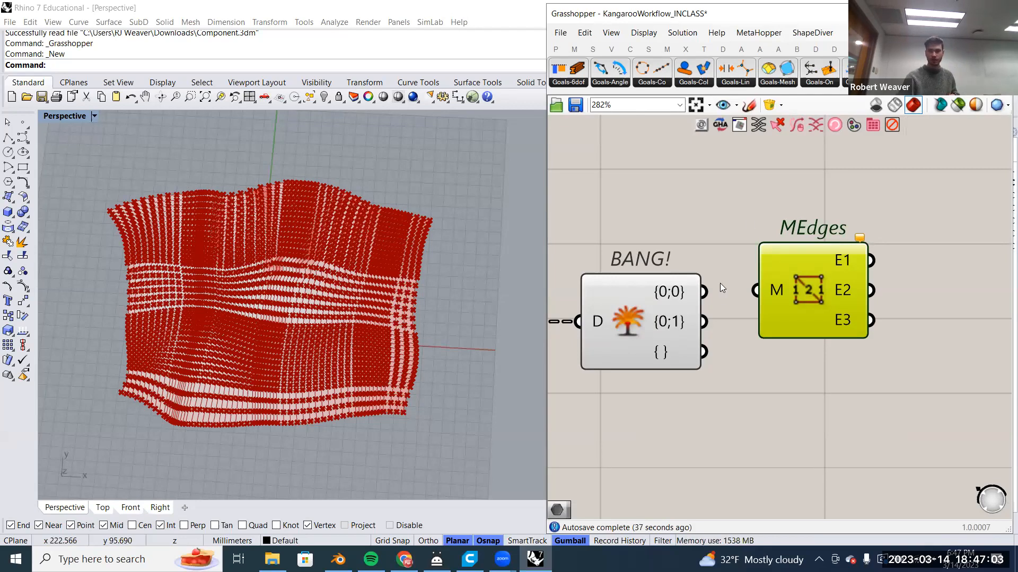
drag(801, 291, 786, 291)
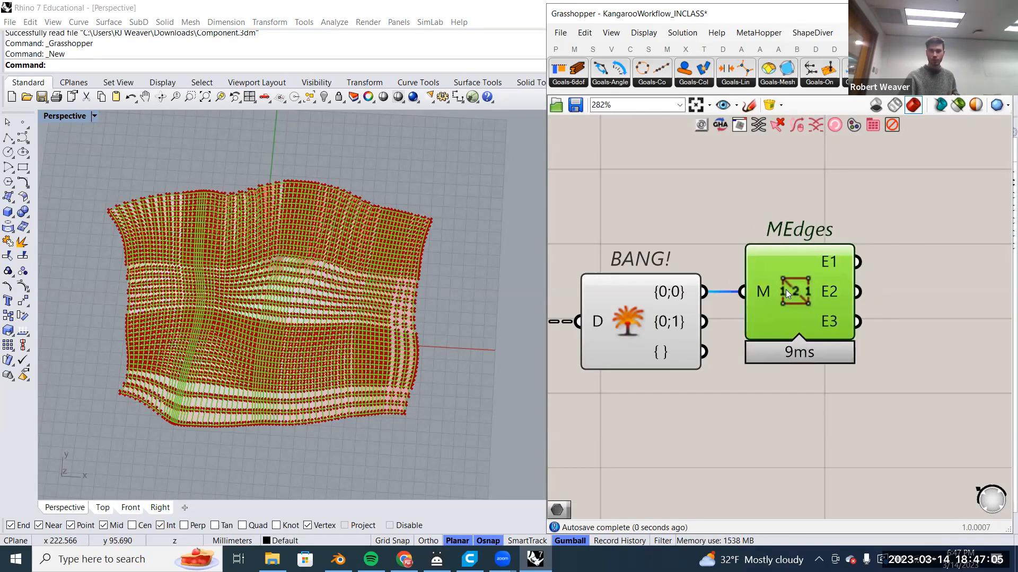
Select the Explode Tree and Mesh Edges components together and turn off their preview.
scroll(786, 290, down, 2)
drag(822, 387, 680, 192)
right_click(680, 194)
click(705, 215)
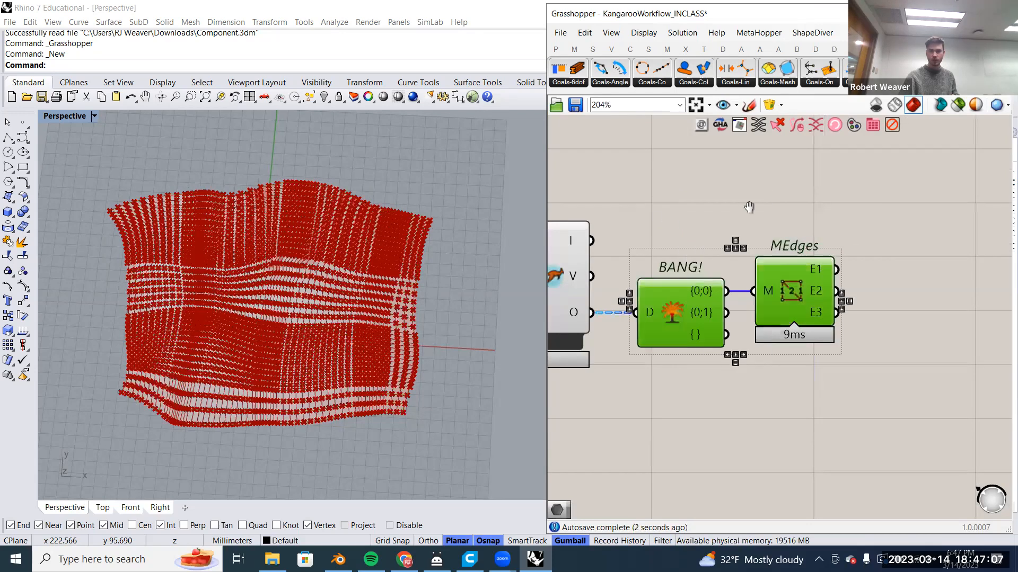
Turn off the Solver's preview and add a Data parameter fed by the Mesh Edges component's E1 output.
right_click(649, 269)
click(666, 296)
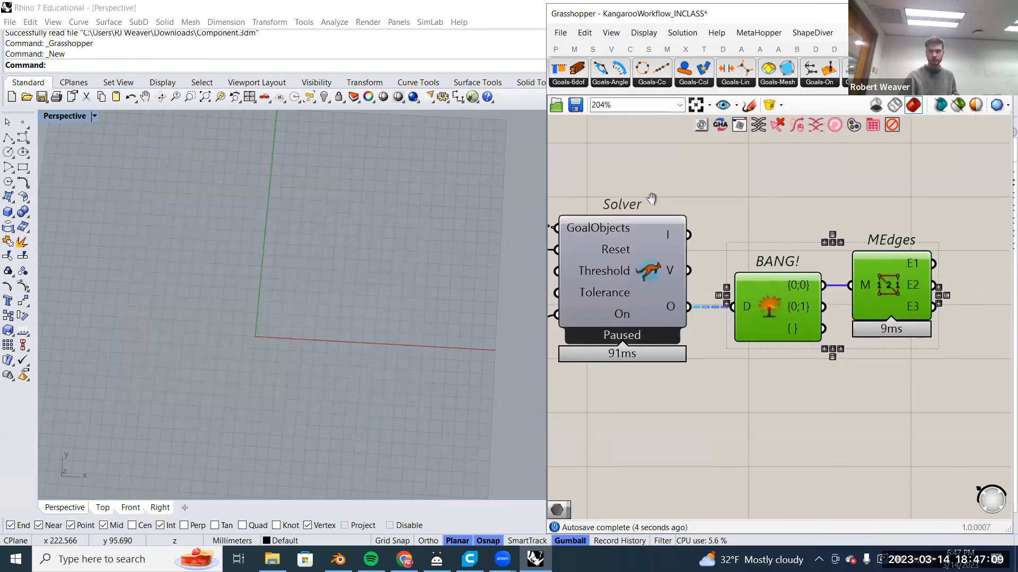
right_drag(995, 230, 879, 231)
click(864, 83)
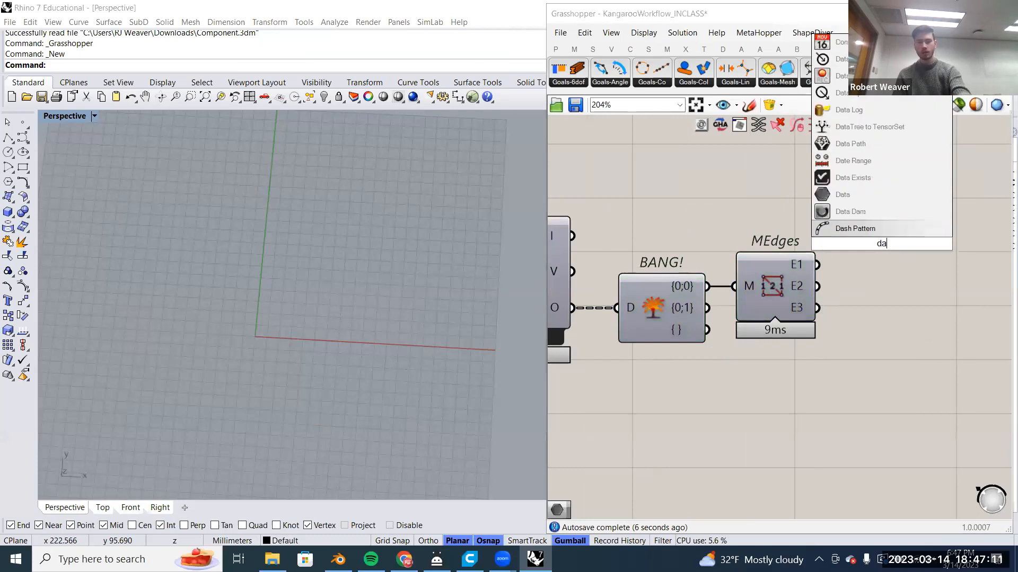
drag(840, 227, 902, 256)
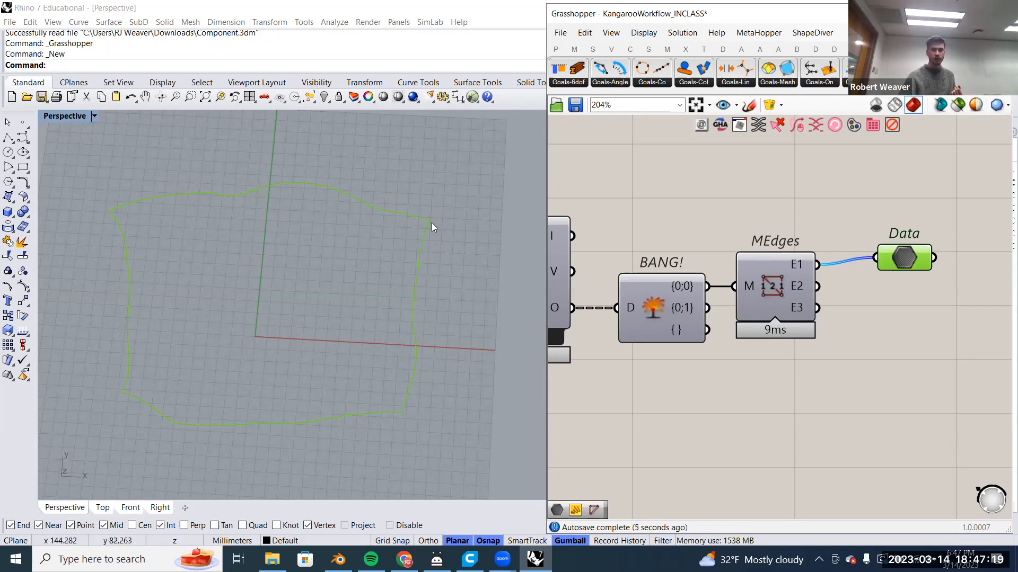
Examine the mesh's outer edge outline in the Perspective viewport from above, from a low angle and side-on.
key(Down)
key(Down)
key(Down)
key(Down)
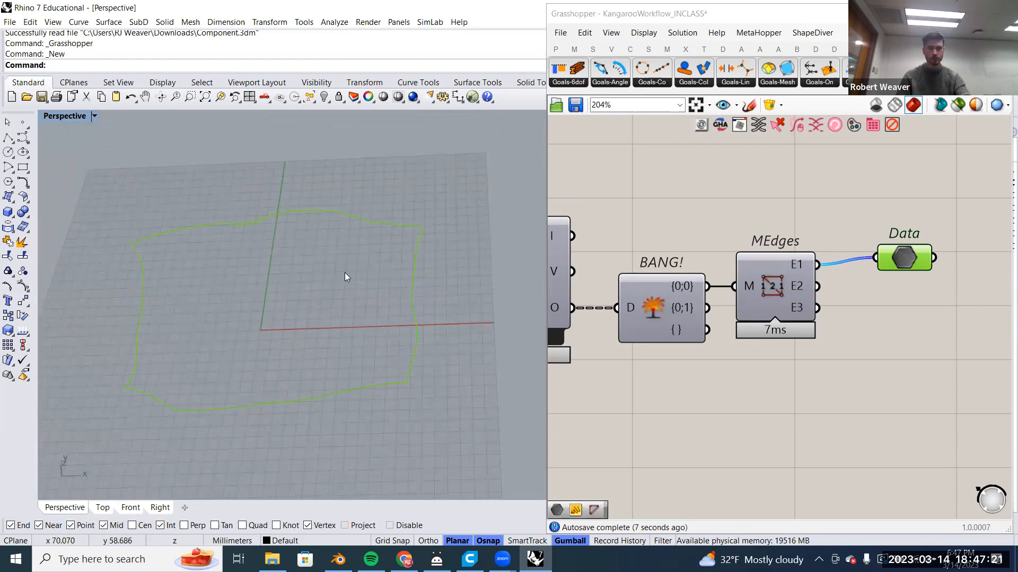
key(Down)
key(Down)
key(Down)
key(Down)
key(Down)
key(Down)
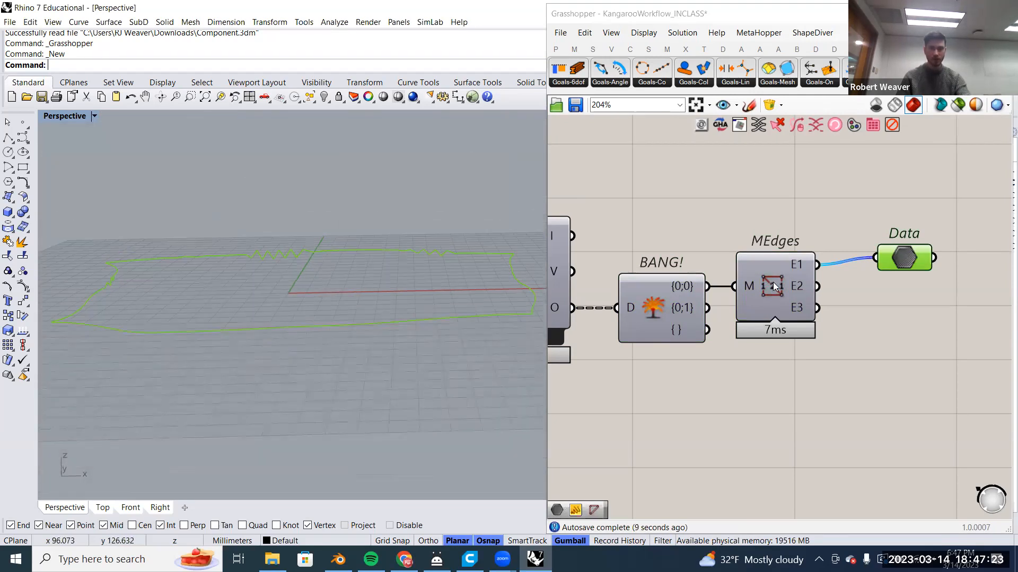
right_drag(282, 268, 281, 303)
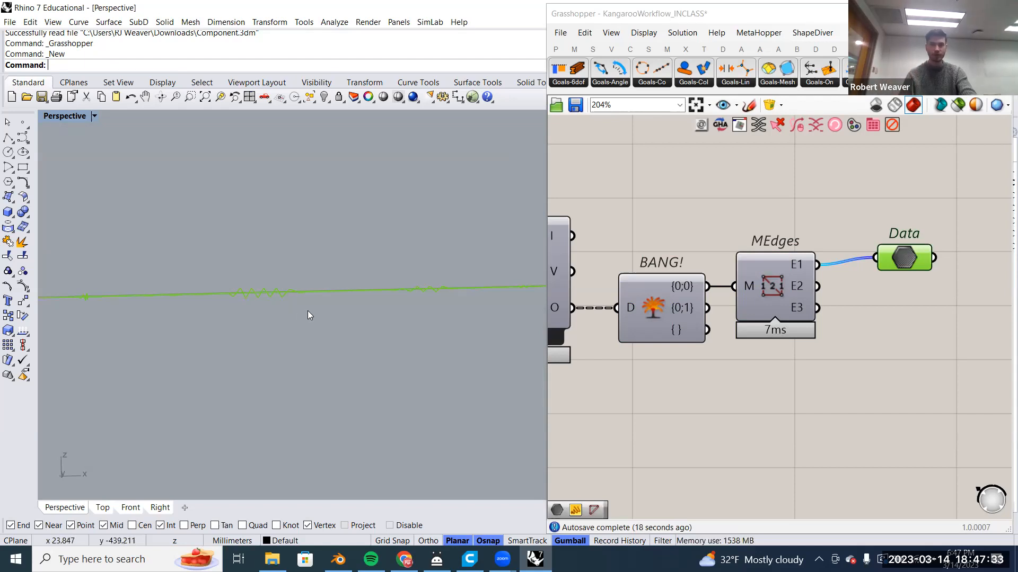
right_drag(425, 322, 392, 321)
scroll(391, 321, down, 2)
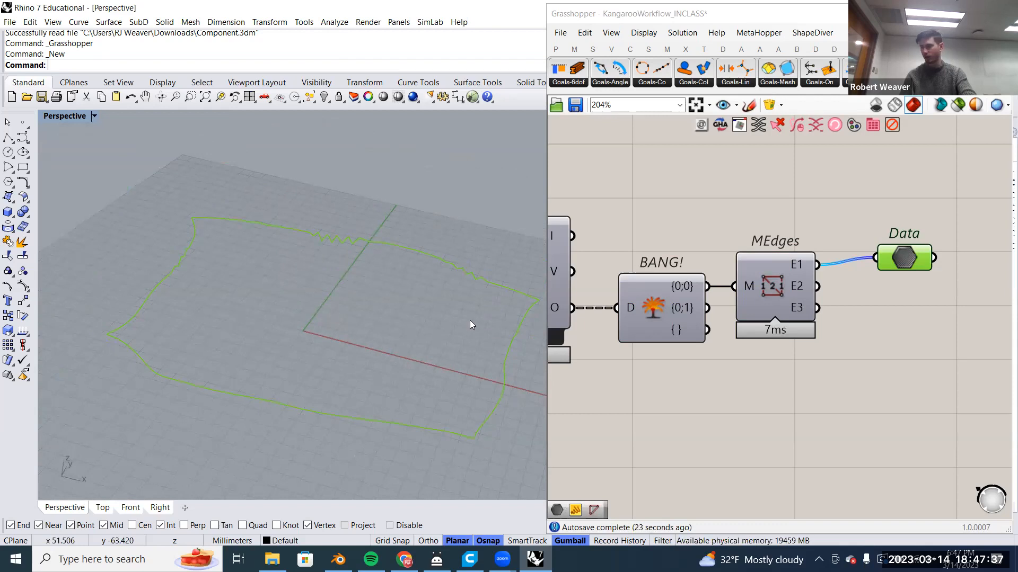
Align the Data parameter level with the E1 output and add a Project component below it.
right_drag(839, 277, 750, 282)
drag(807, 264, 789, 269)
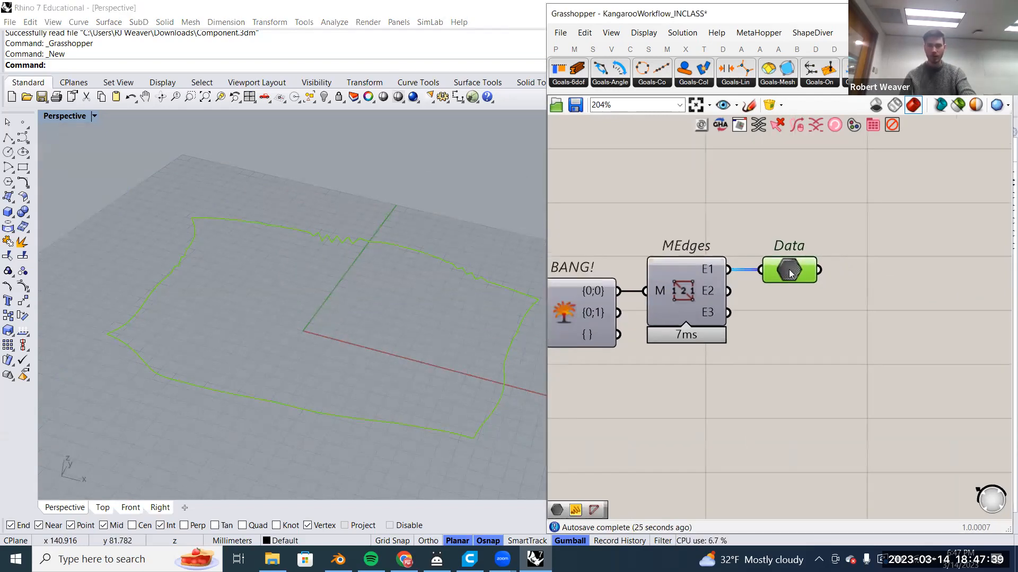
scroll(804, 313, down, 2)
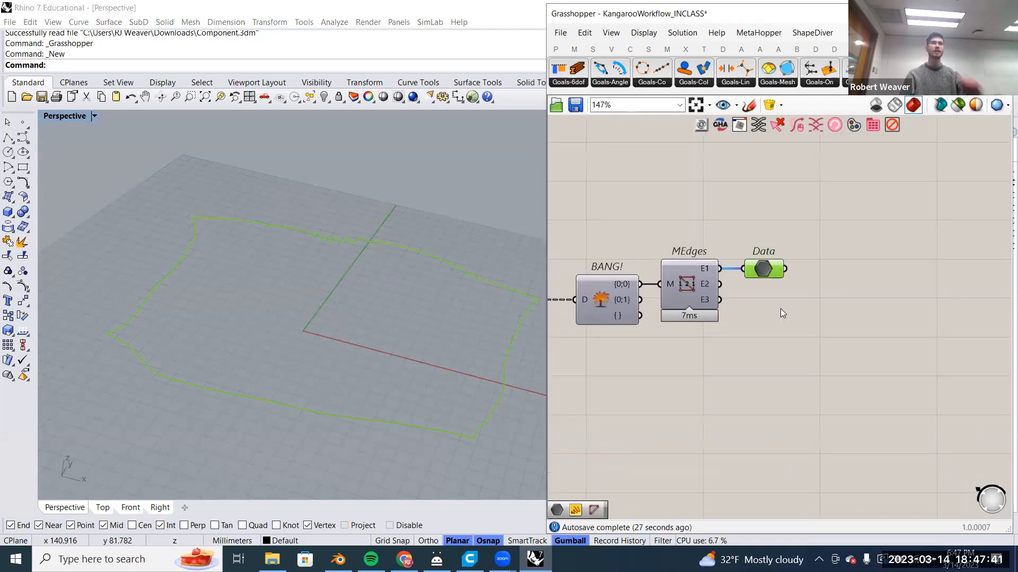
double_click(827, 361)
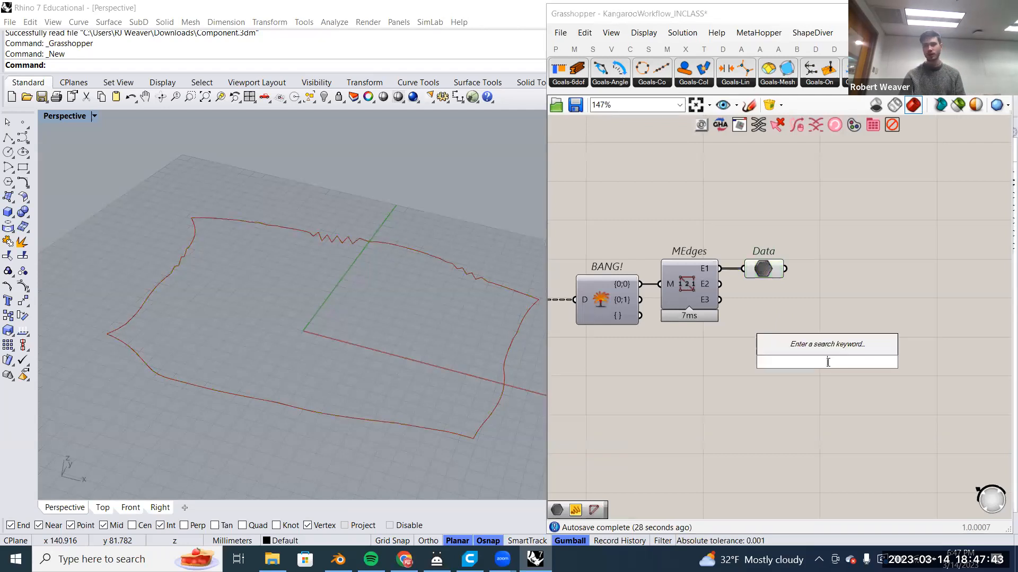
text(projec)
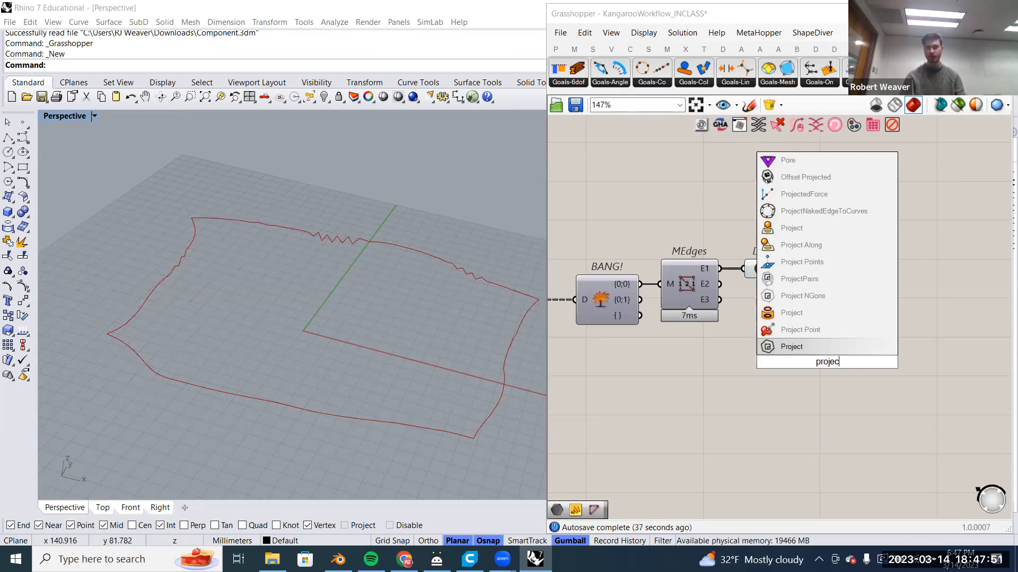
click(823, 227)
drag(824, 366, 858, 324)
click(768, 270)
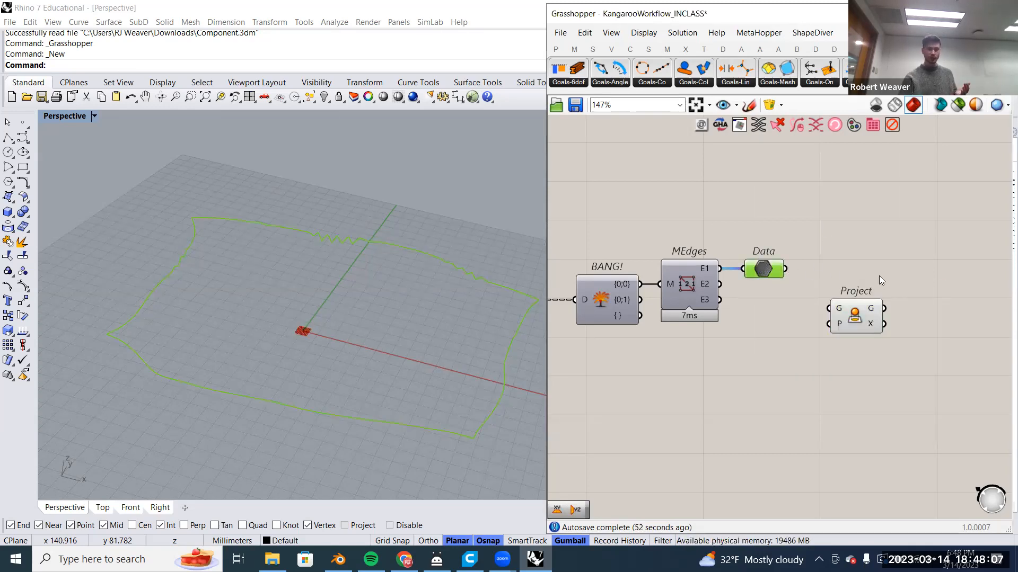
Connect the Data parameter to the Project component's G input and check its projection plane input.
right_drag(830, 262, 825, 236)
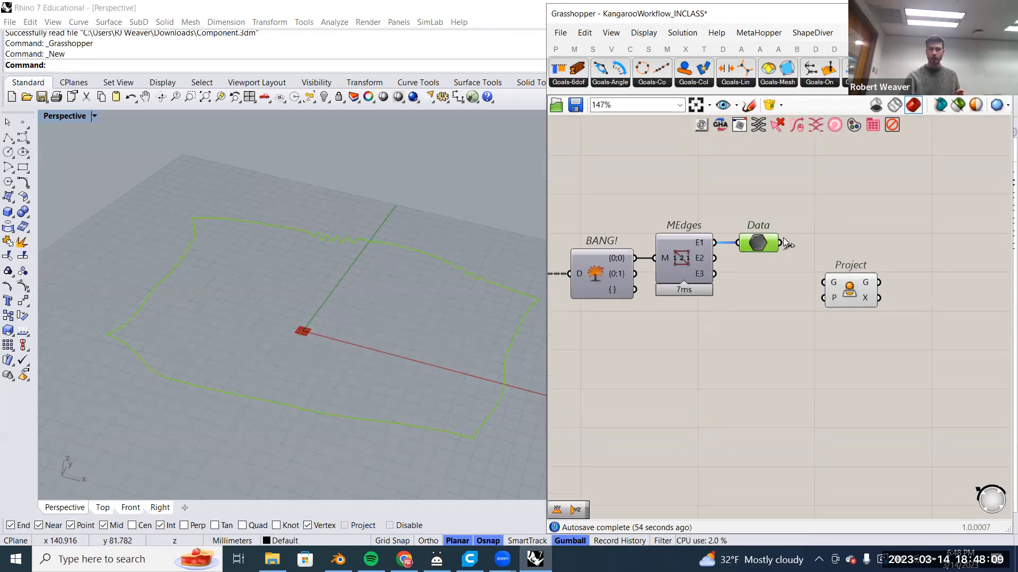
drag(829, 274, 835, 284)
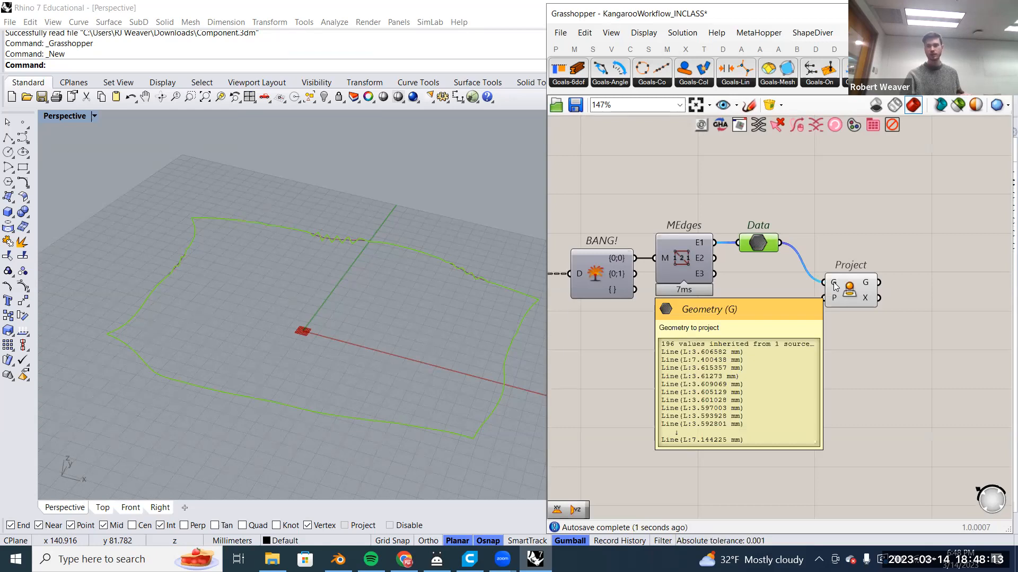
mouse_move(834, 300)
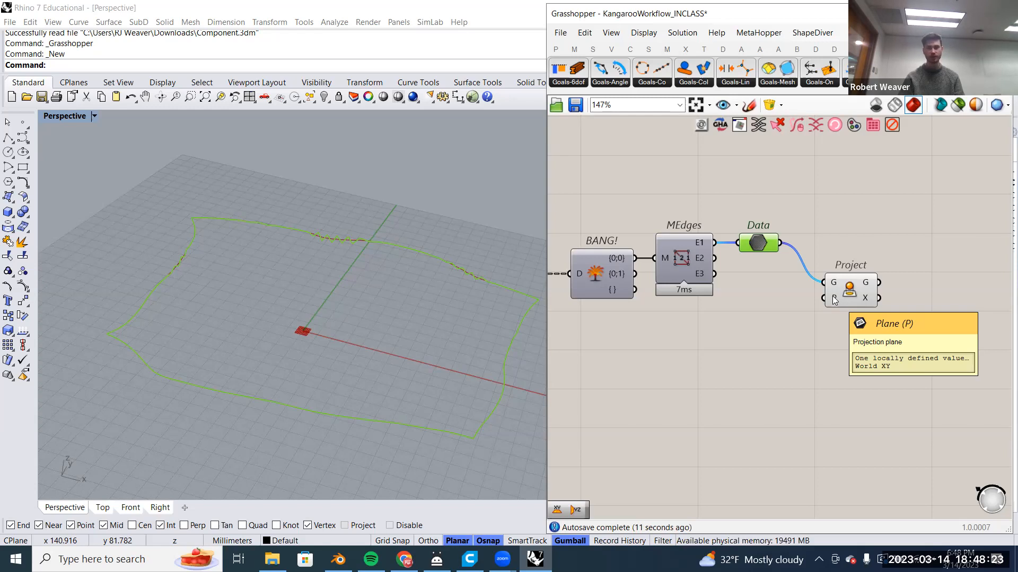
Turn off the Data parameter's preview, move the Project component farther from it, and inspect the projected outline.
right_click(758, 244)
click(768, 262)
drag(759, 244, 753, 244)
drag(852, 289, 873, 328)
scroll(502, 312, down, 5)
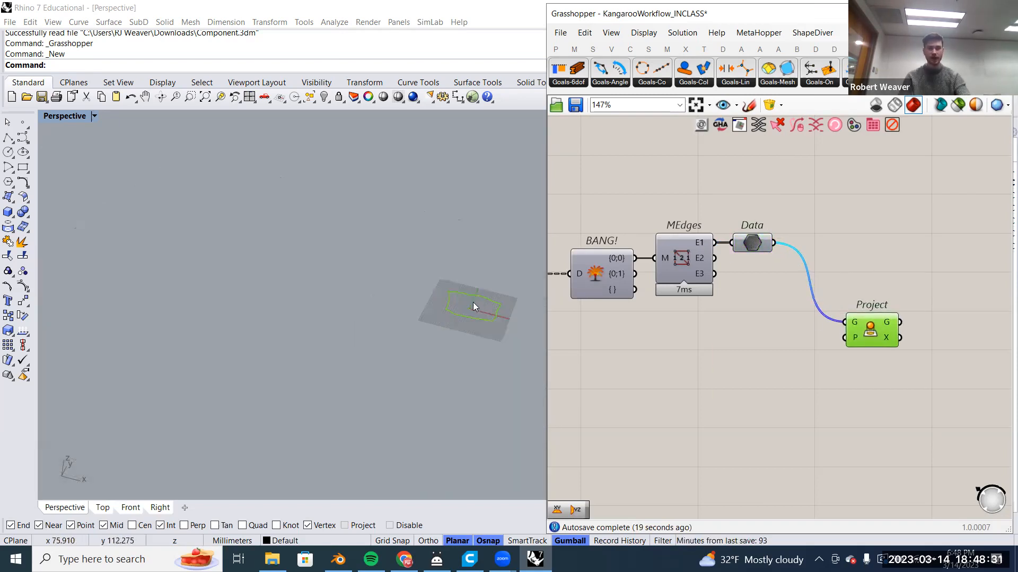
scroll(476, 312, up, 8)
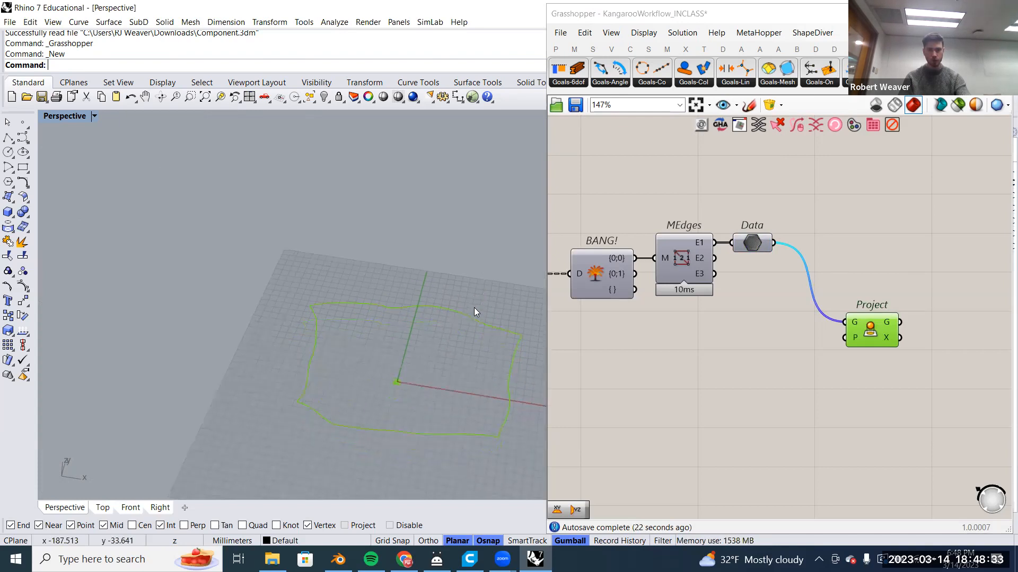
right_drag(189, 265, 371, 391)
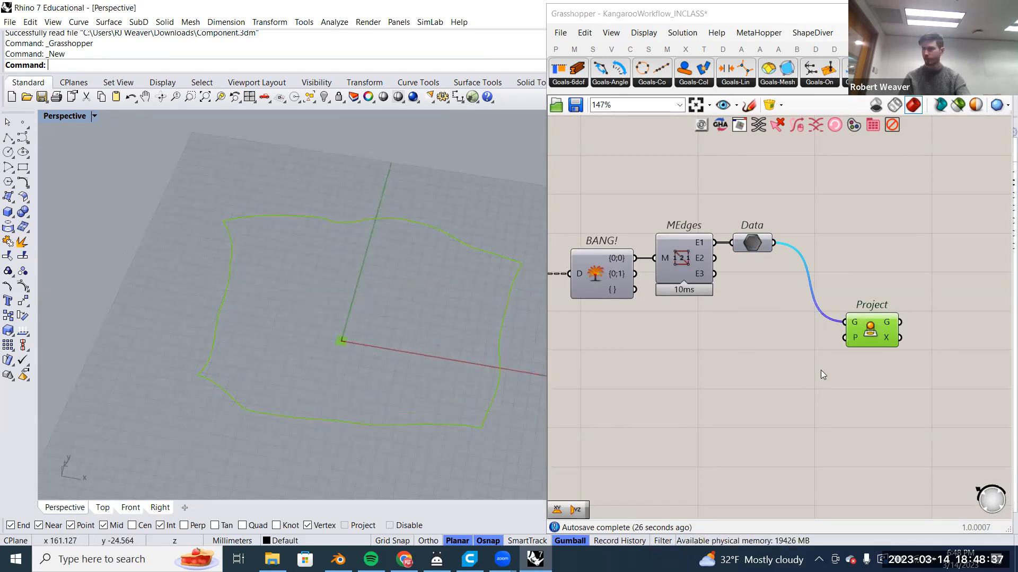
Add a Boundary Surfaces component beside Project and feed its E input from Project's G output.
right_drag(883, 341, 733, 331)
click(401, 344)
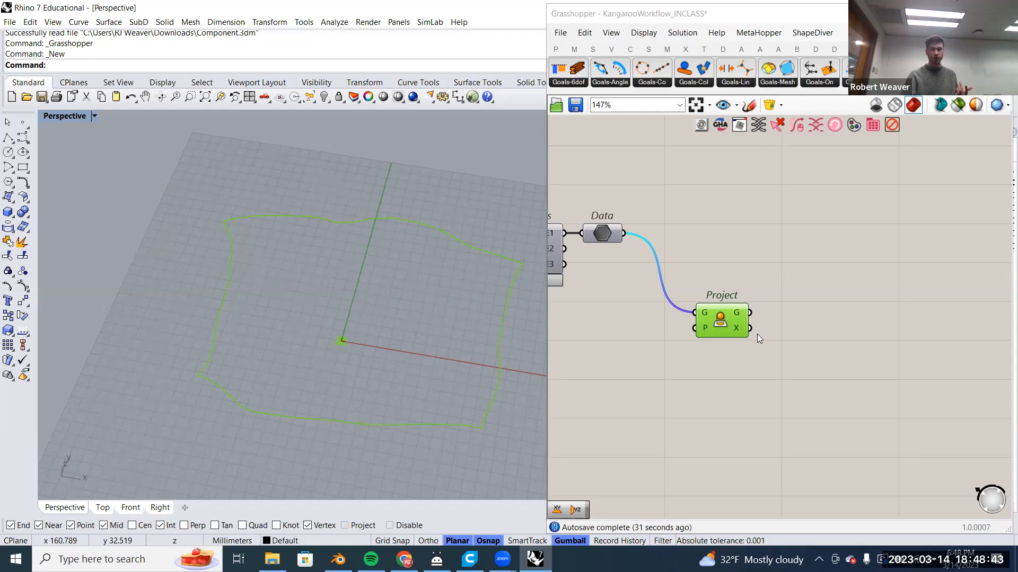
double_click(812, 286)
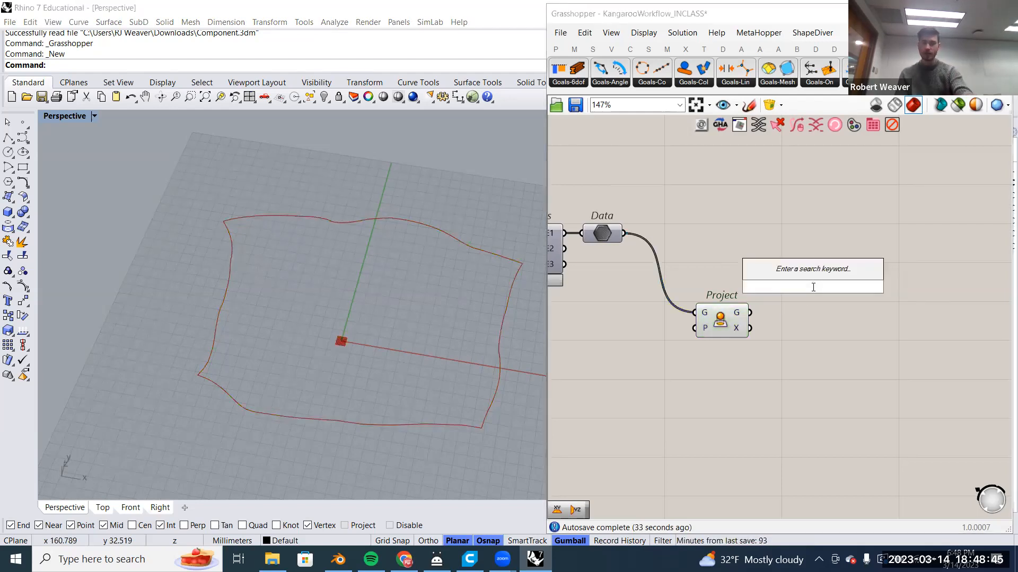
text(boun)
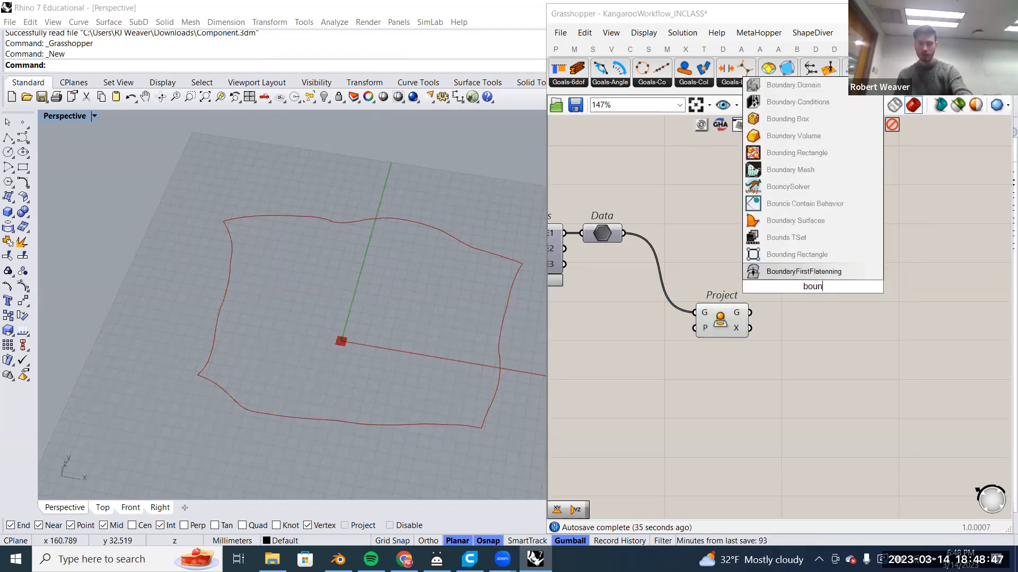
text(dary surfa)
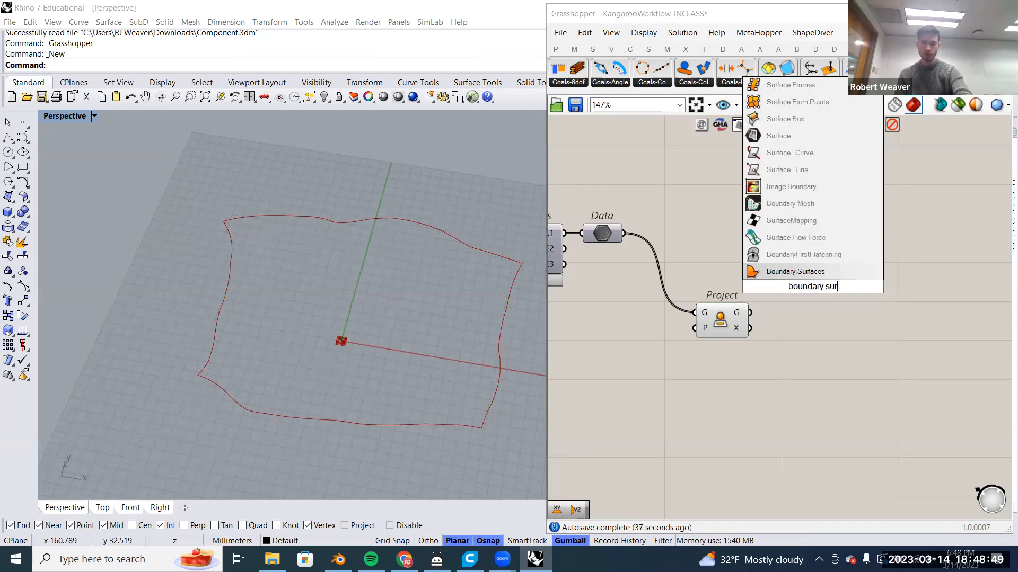
click(817, 272)
drag(812, 286, 810, 309)
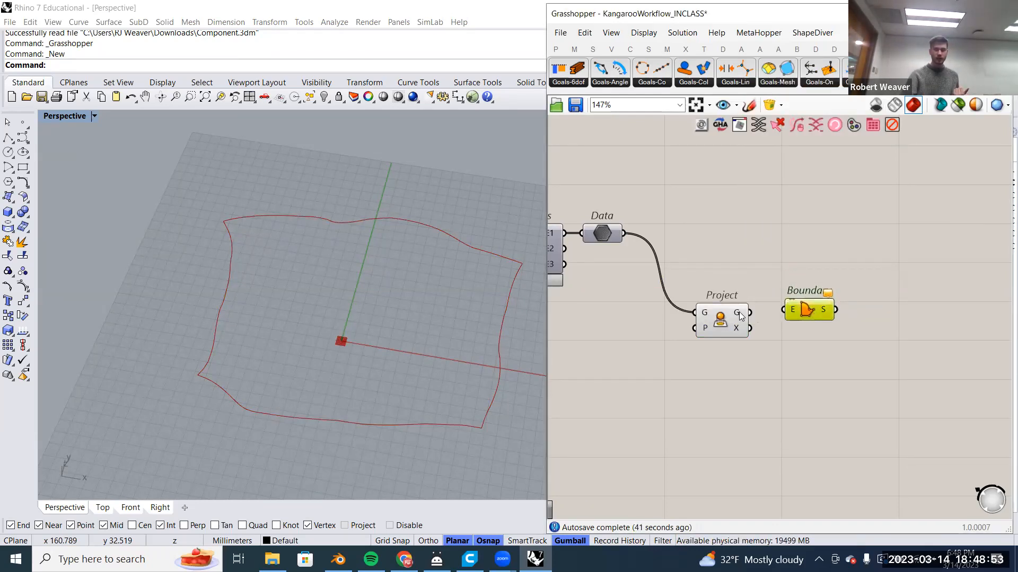
mouse_move(741, 316)
drag(749, 313, 800, 313)
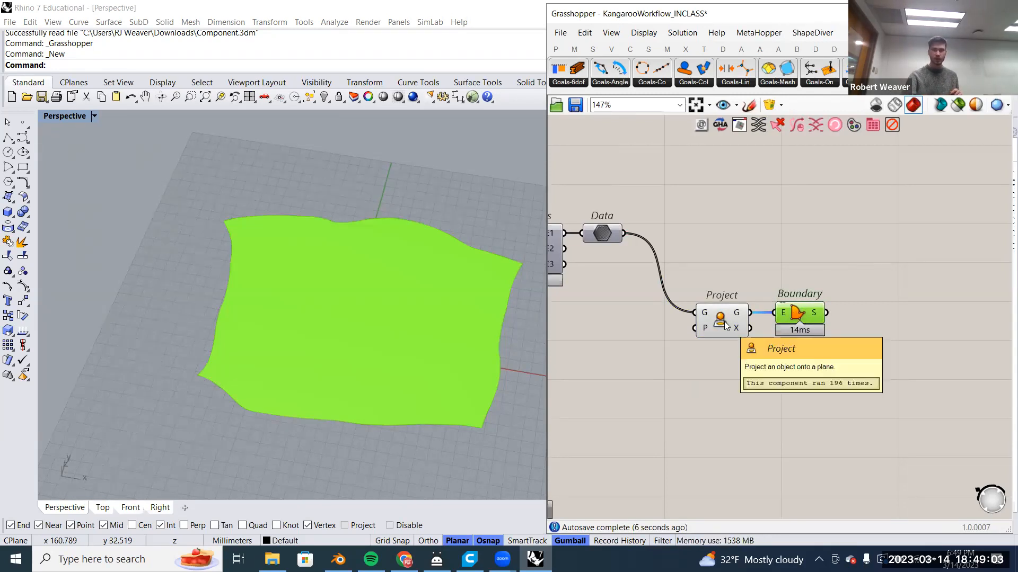
Move the Boundary Surfaces component up on the canvas and select Project to examine its outline around the surface.
drag(807, 317, 806, 269)
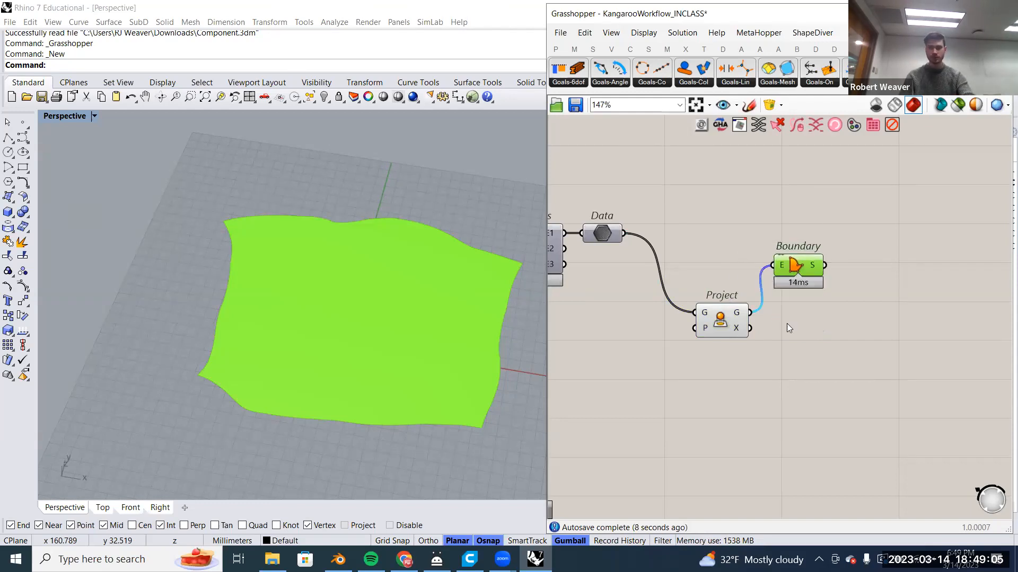
click(725, 321)
click(366, 288)
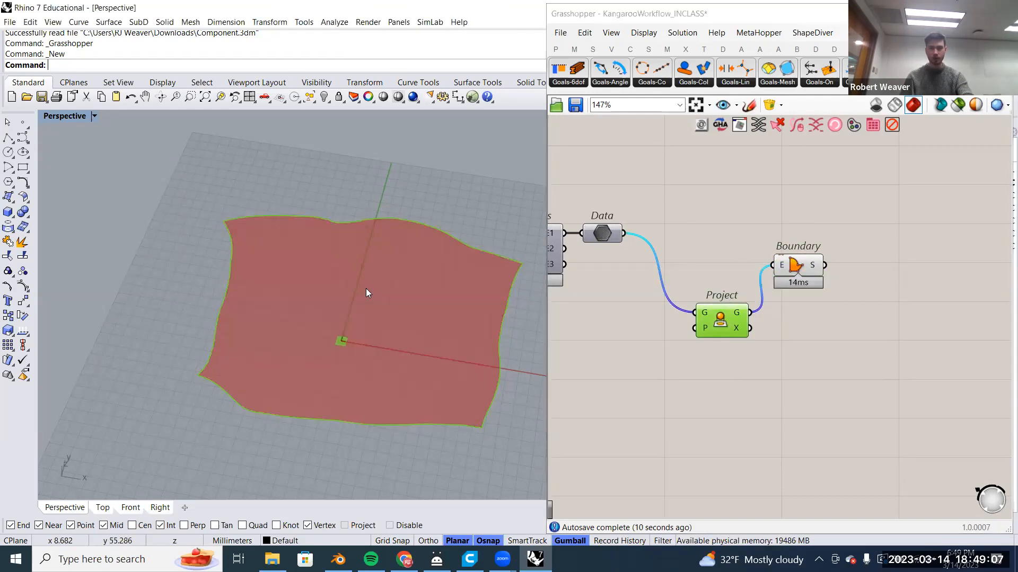
key(Left)
key(Left)
key(Left)
key(Left)
key(Left)
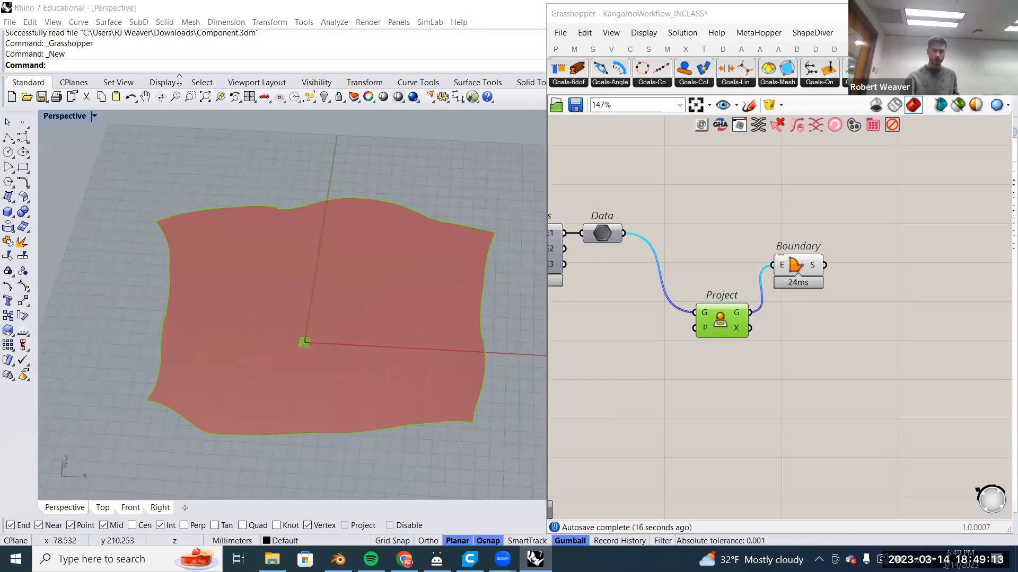
right_click(722, 324)
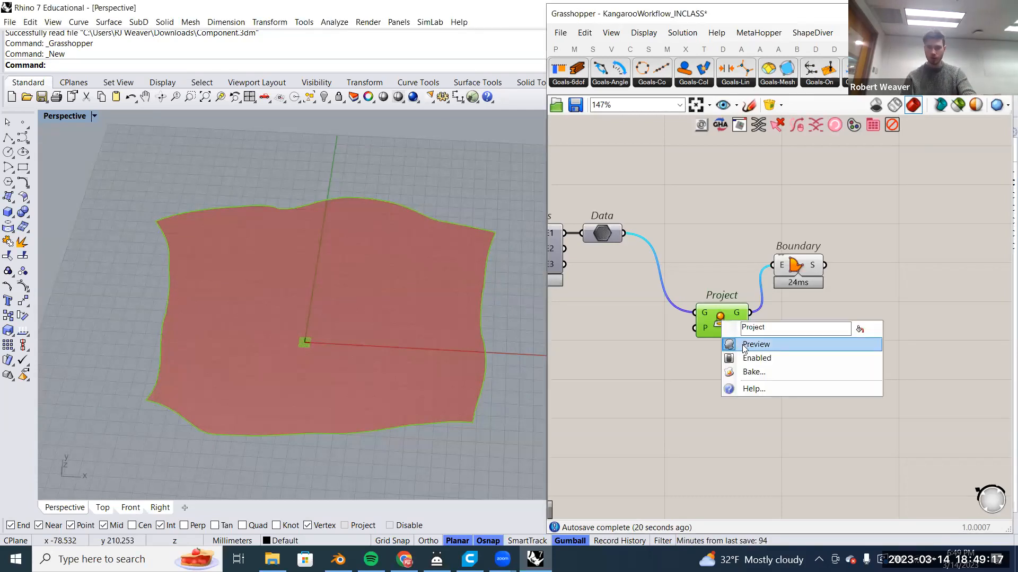
right_drag(740, 302, 697, 286)
Add a Join Curves component below Boundary Surfaces and feed its C input from Project's G output.
double_click(760, 311)
right_drag(696, 237, 693, 207)
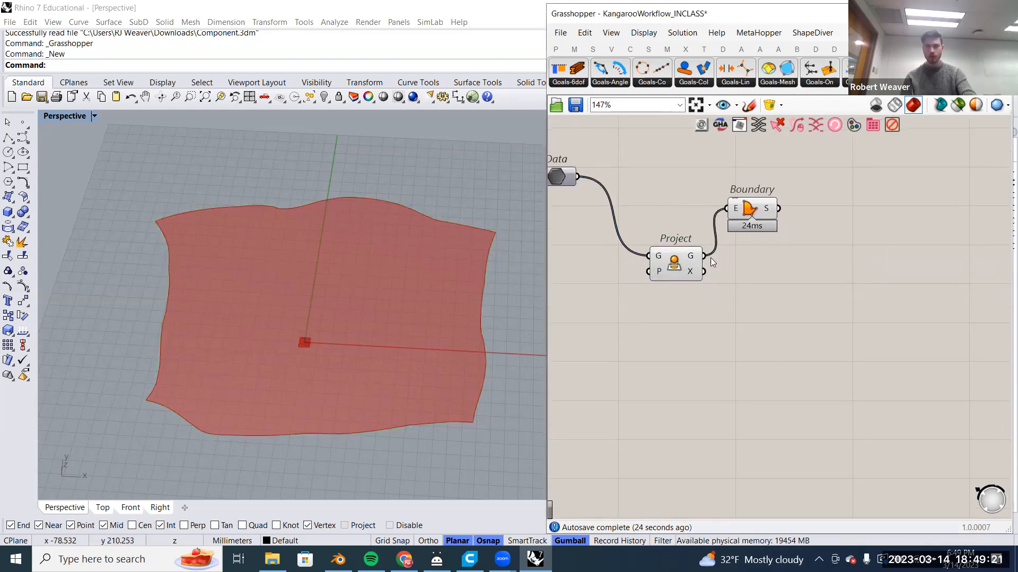
right_click(733, 282)
double_click(741, 267)
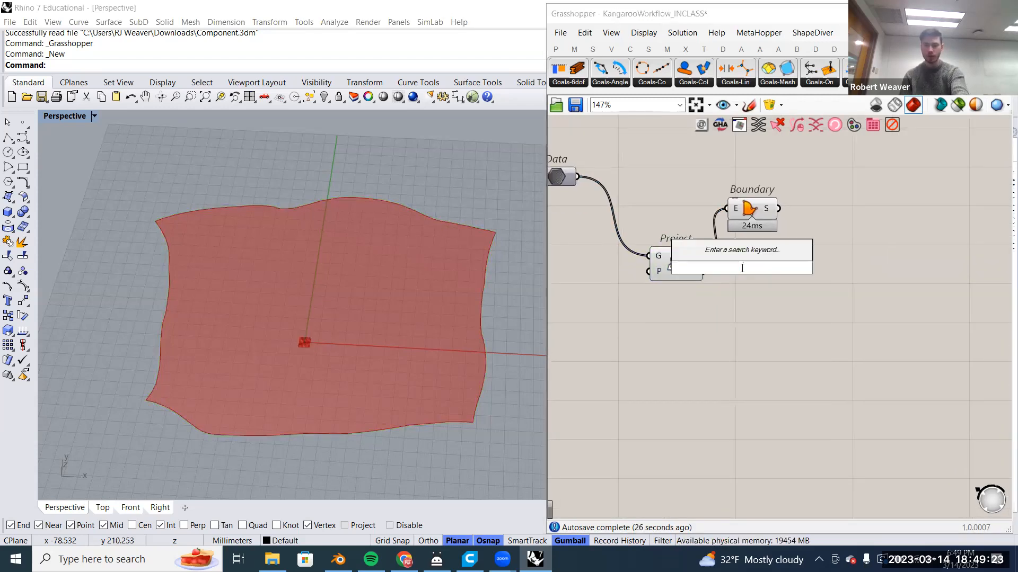
text(join)
click(699, 250)
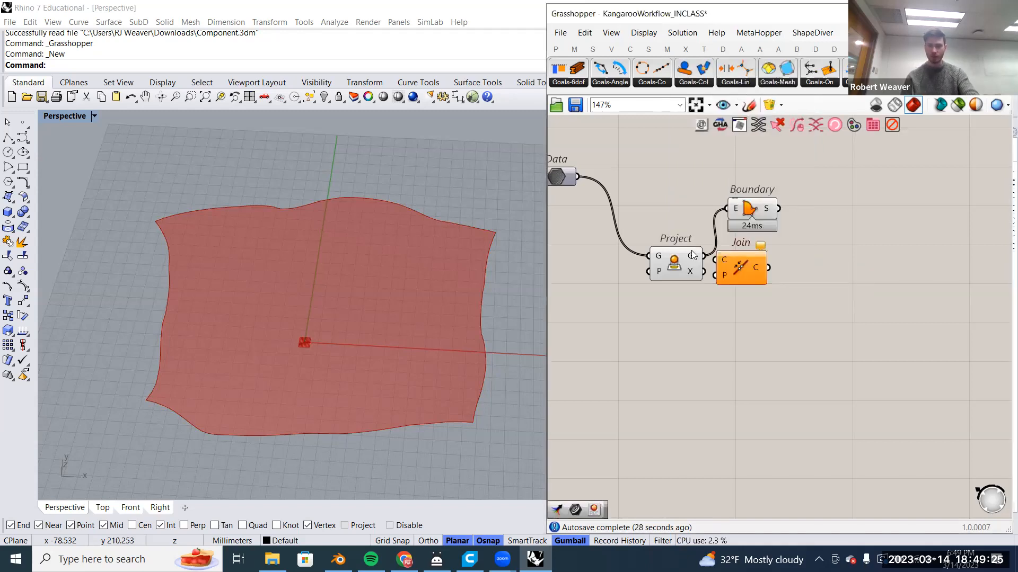
mouse_move(693, 256)
drag(742, 263, 762, 287)
drag(703, 256, 765, 294)
mouse_move(782, 296)
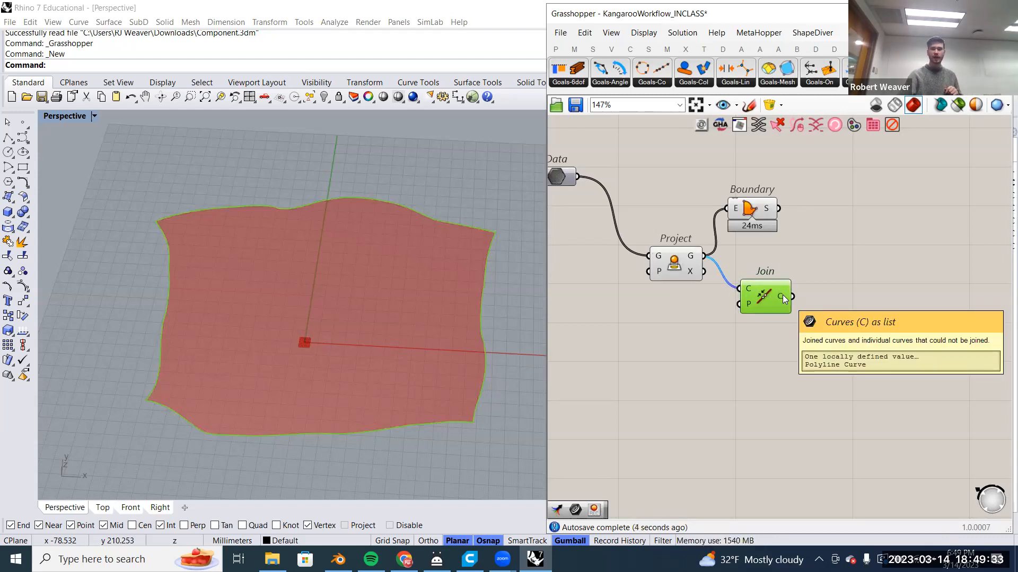
Bake the Join Curves result into the Rhino model with the default attributes.
right_click(765, 296)
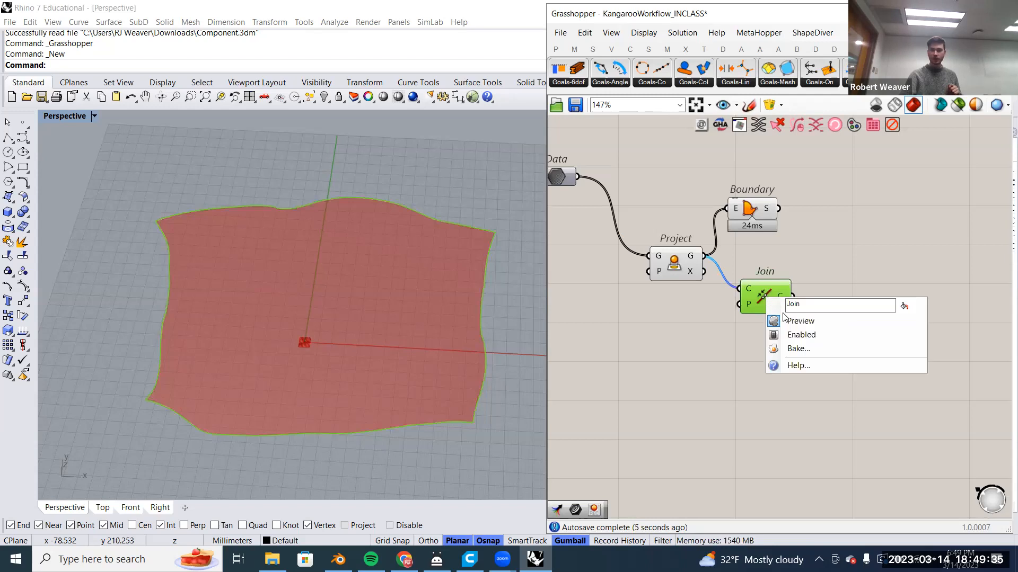
click(790, 348)
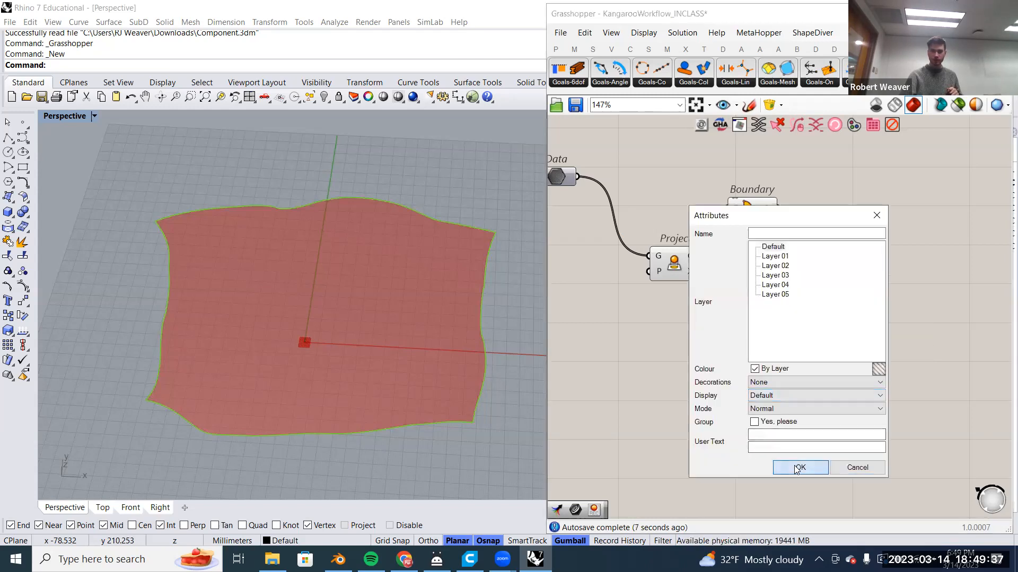
click(799, 468)
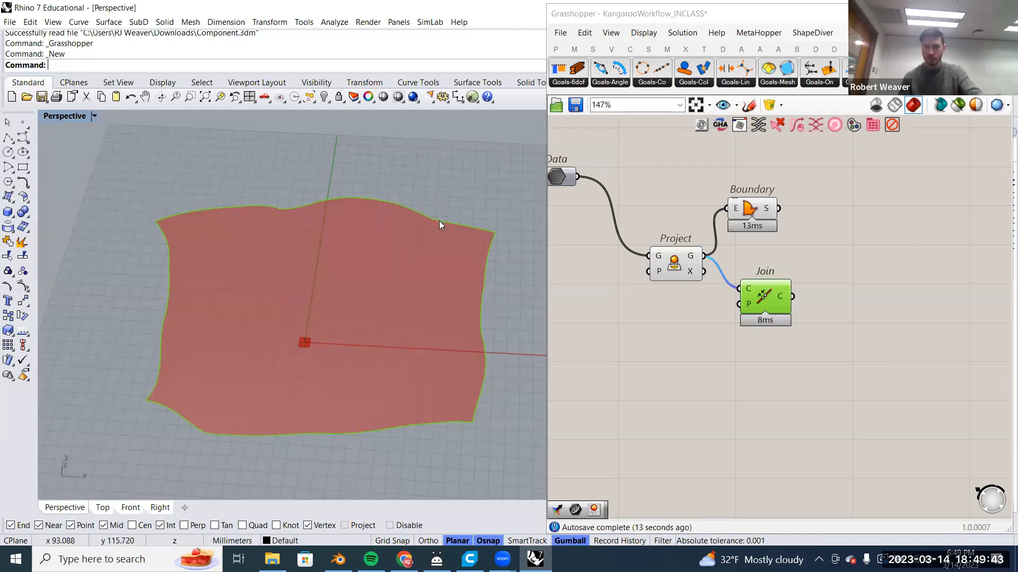
Select the baked outline curve and examine it in the maximized Top view.
click(439, 221)
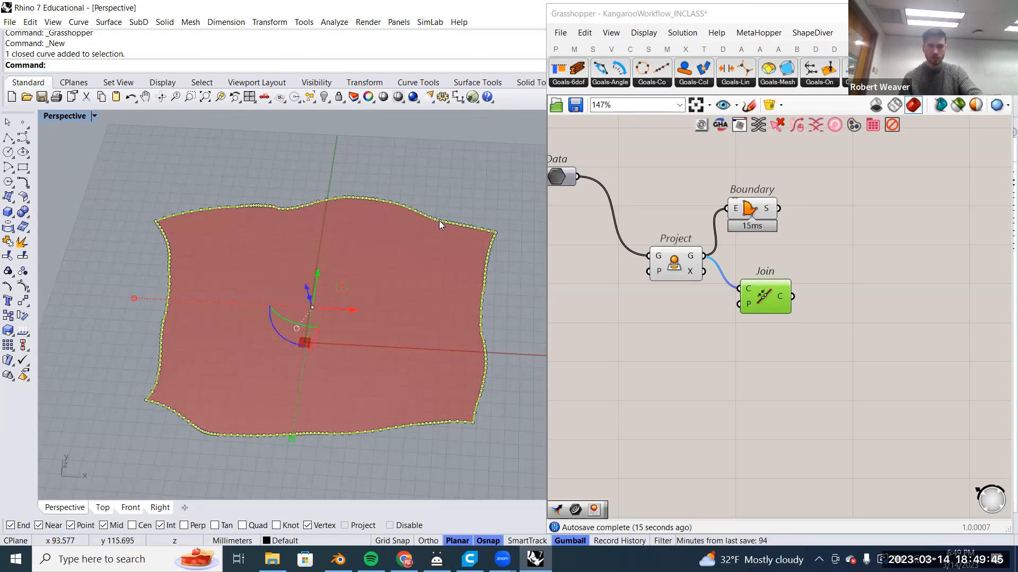
right_drag(445, 217, 453, 210)
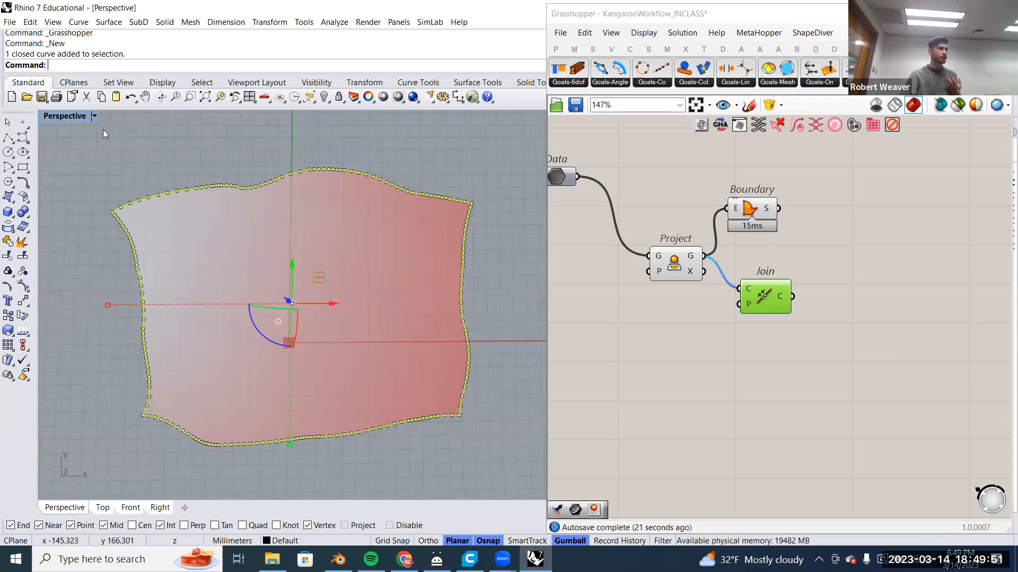
double_click(71, 117)
double_click(58, 118)
scroll(239, 294, down, 6)
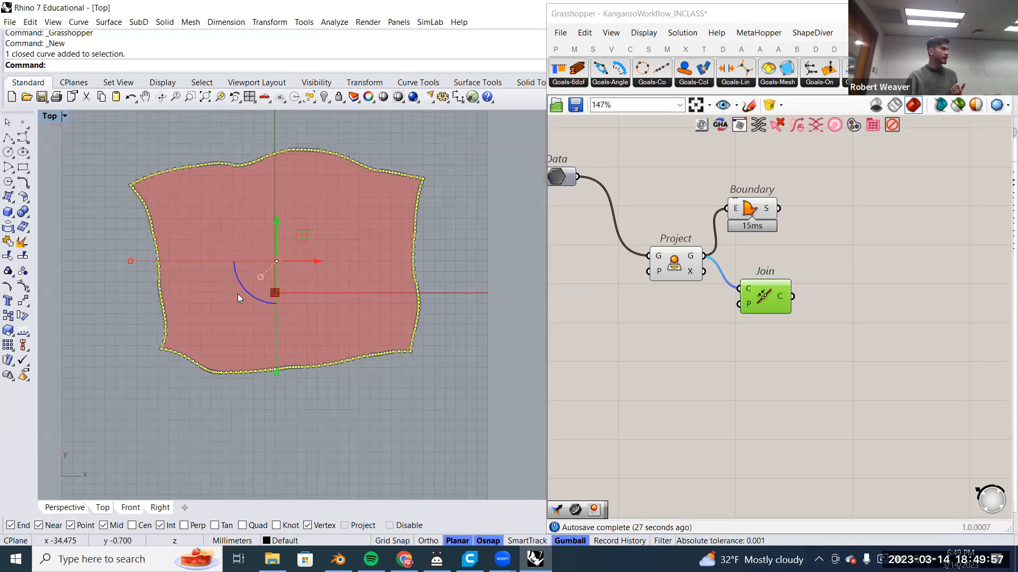
double_click(50, 116)
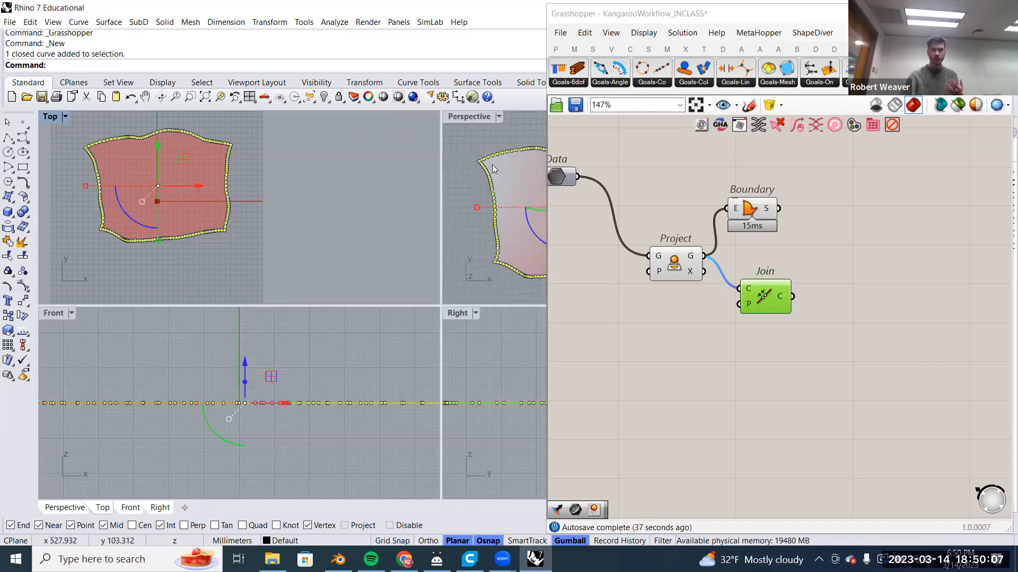
double_click(50, 119)
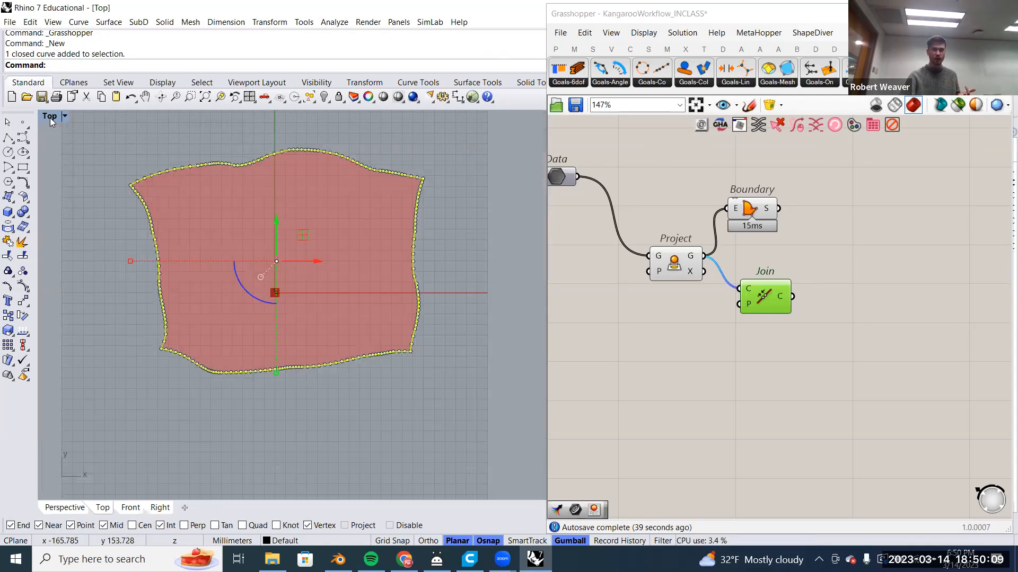
scroll(217, 233, up, 2)
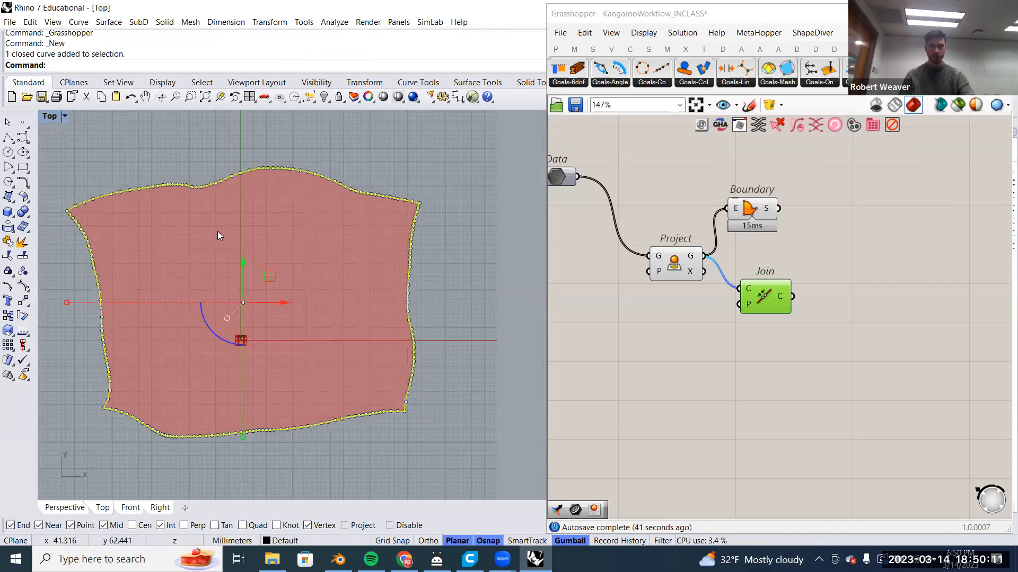
Deselect the Join Curves component and select only the baked outline curve in the Top view.
click(233, 214)
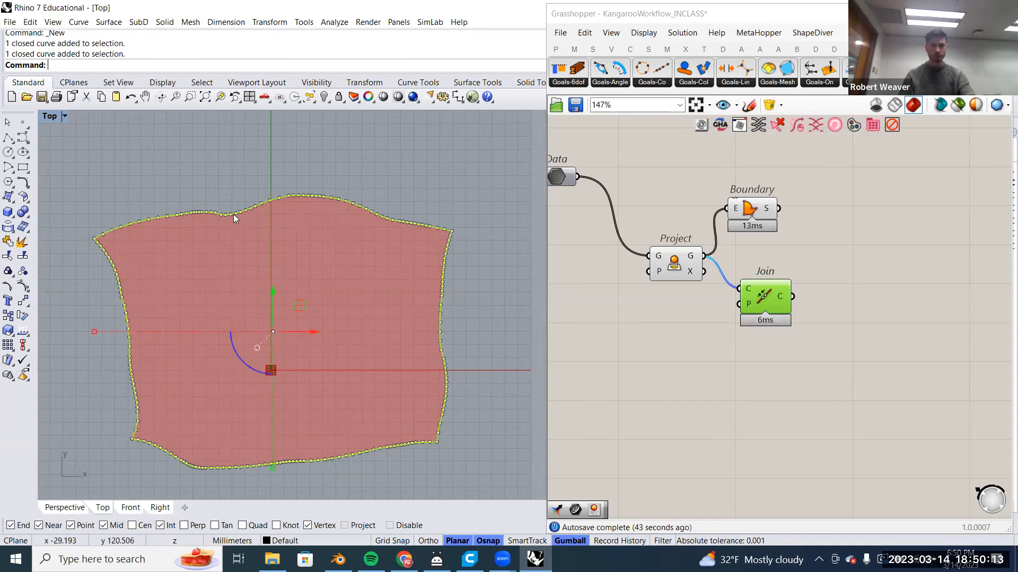
click(721, 433)
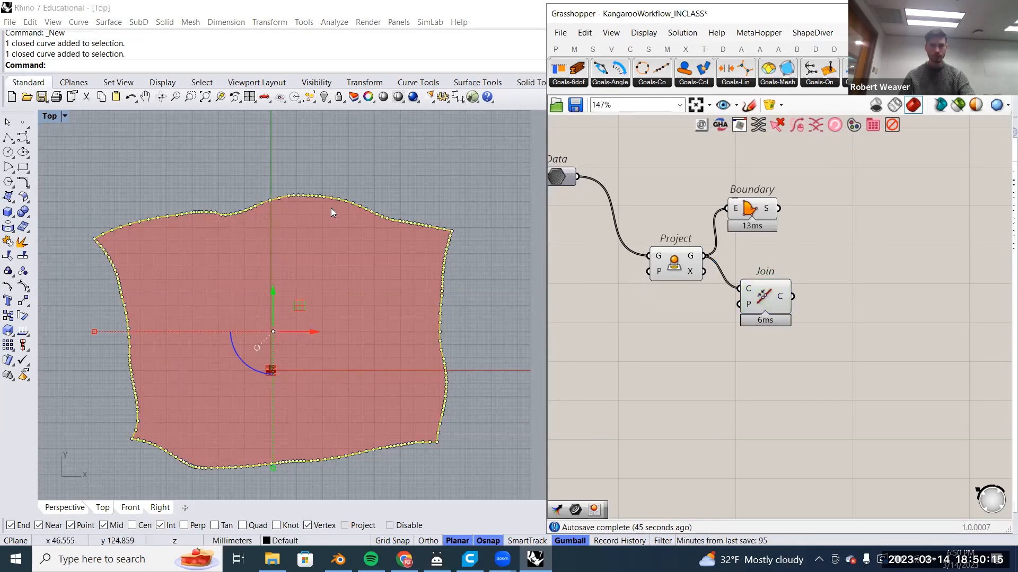
click(252, 145)
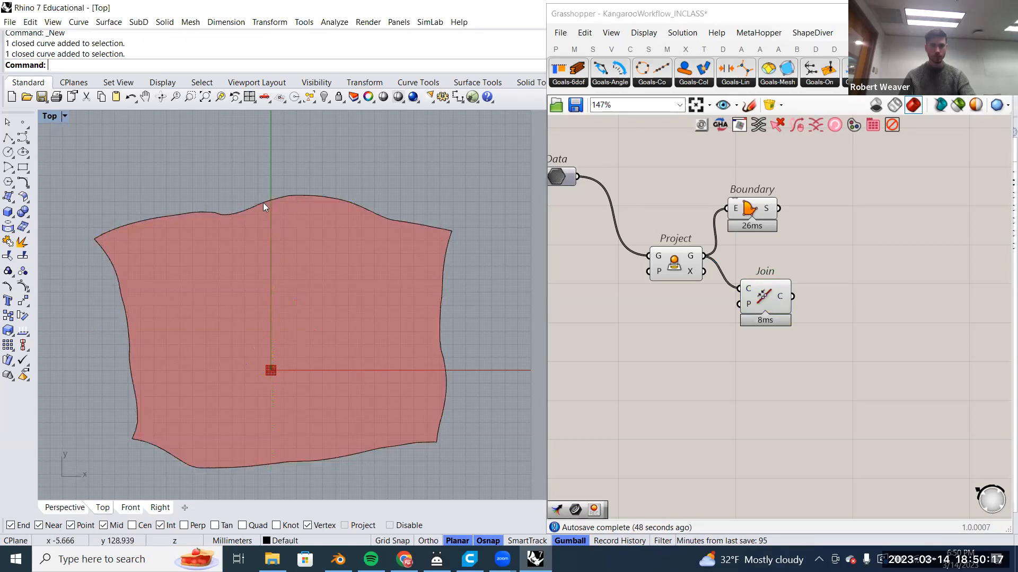
click(263, 204)
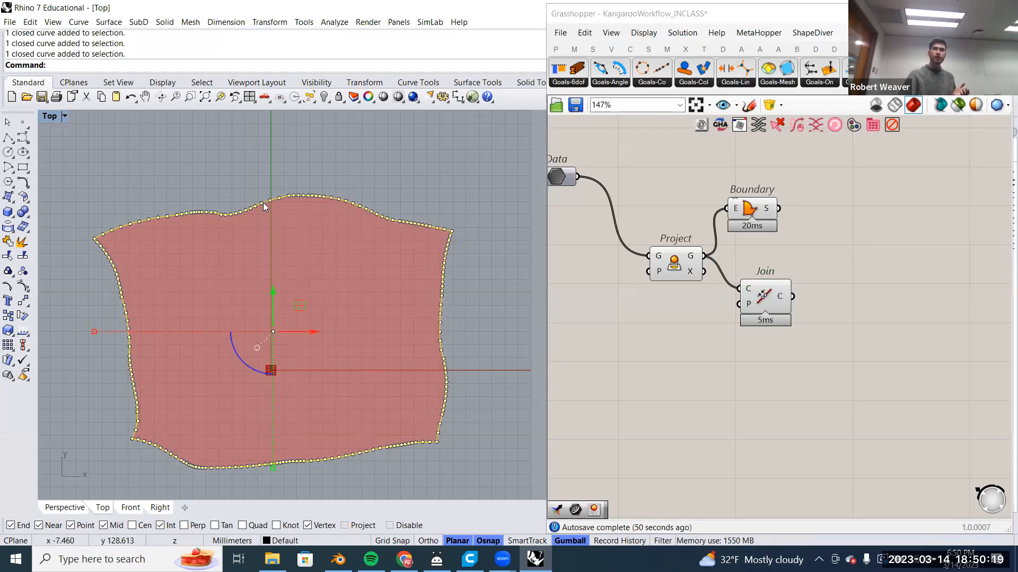
Start exporting the selected outline to the WD_BLACK (D:) drive in Adobe Illustrator (*.ai) format.
click(10, 23)
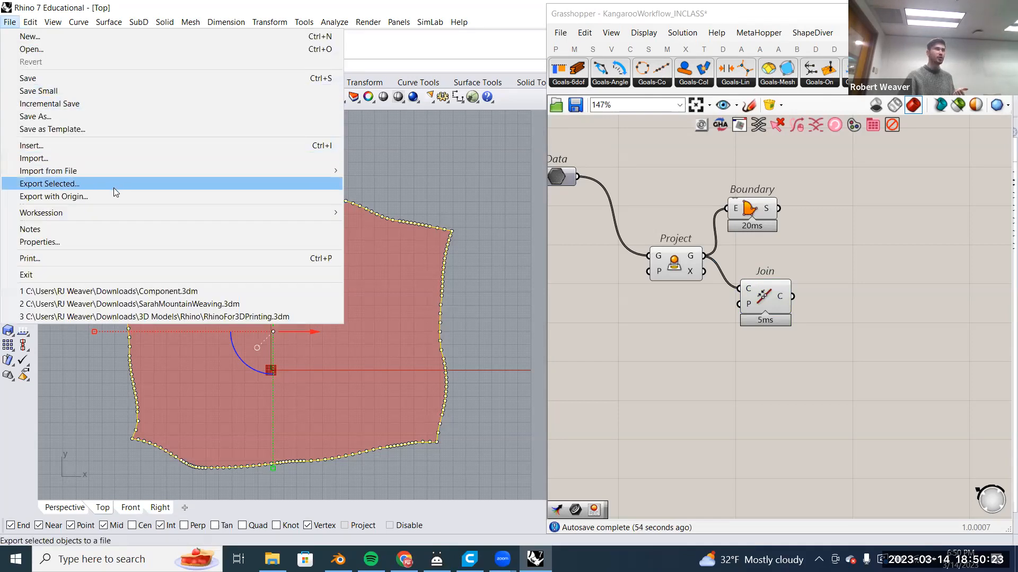
click(113, 188)
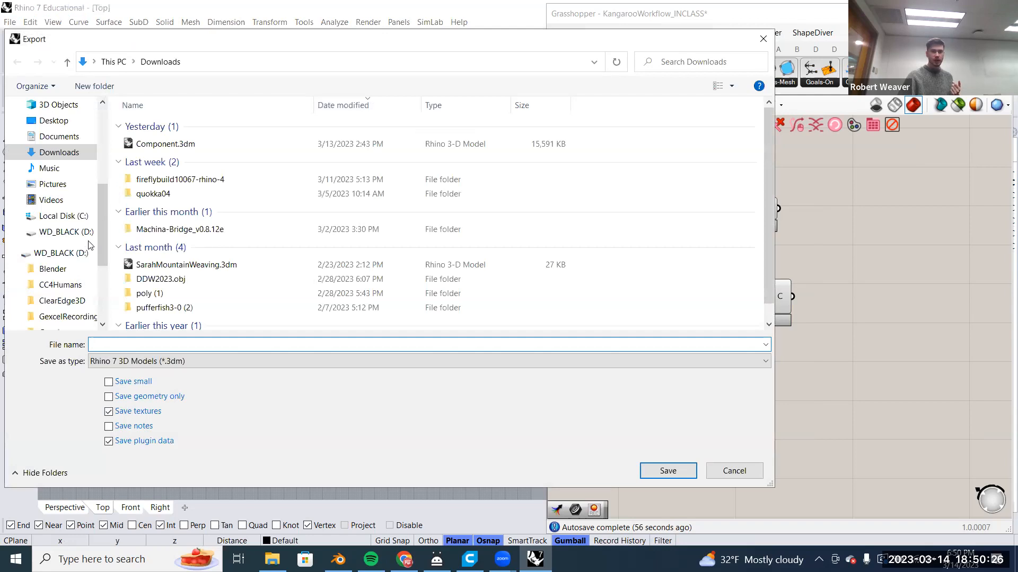
click(57, 254)
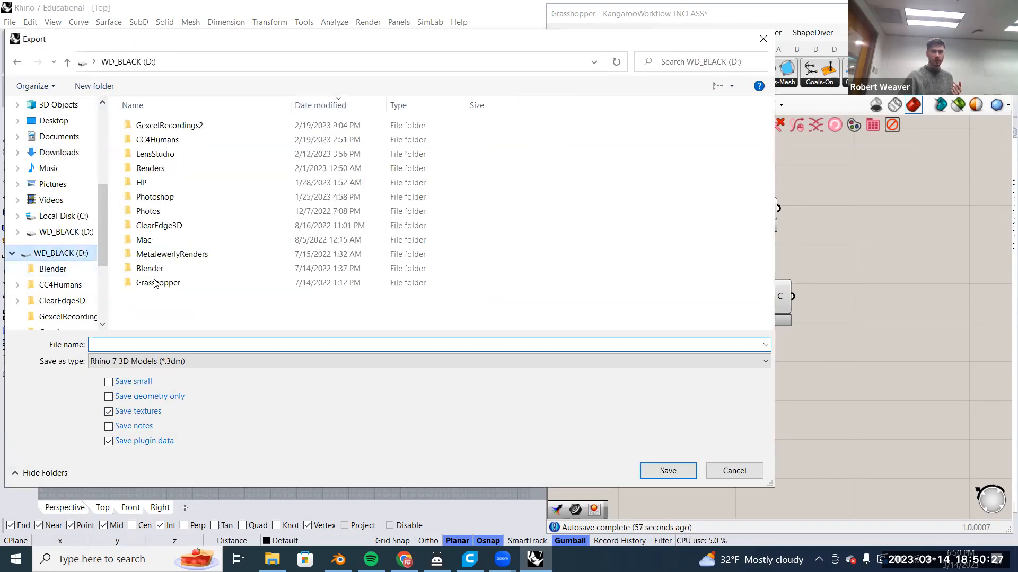
click(165, 360)
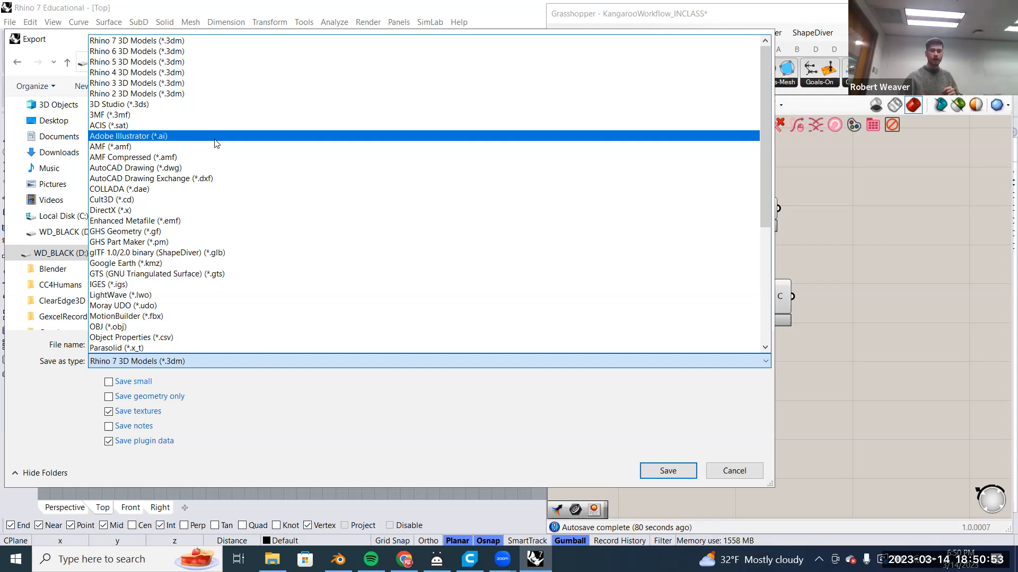
click(214, 138)
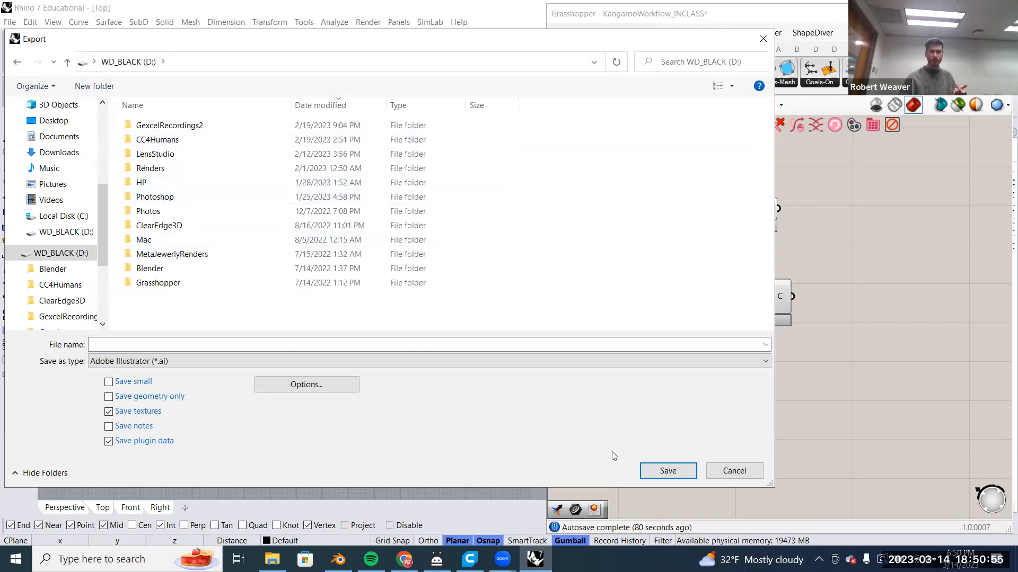
Name the export file DDWClass314, inspect the preserved model scale in the AI export options, and cancel the export.
click(352, 342)
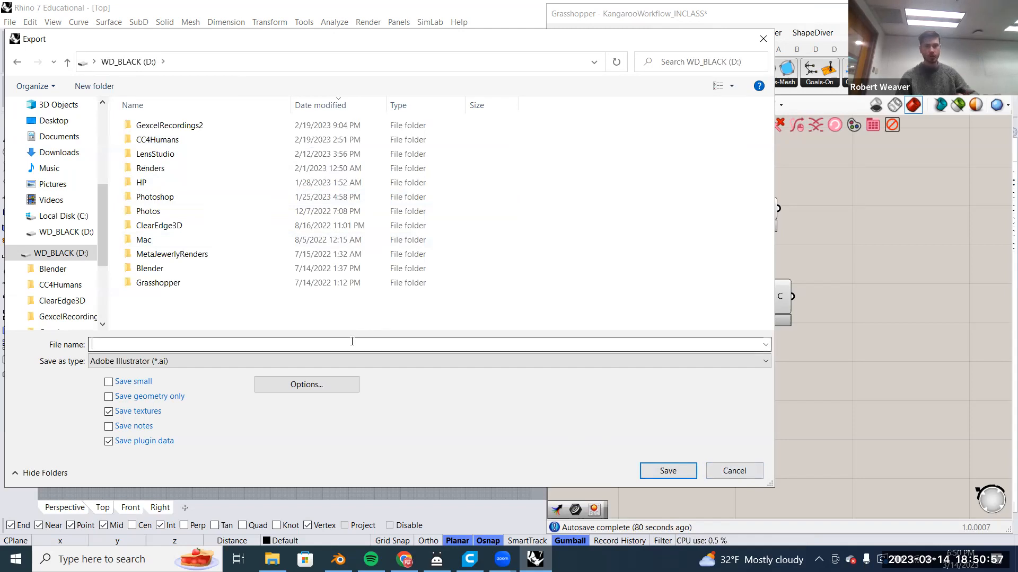
text(DDWClass314)
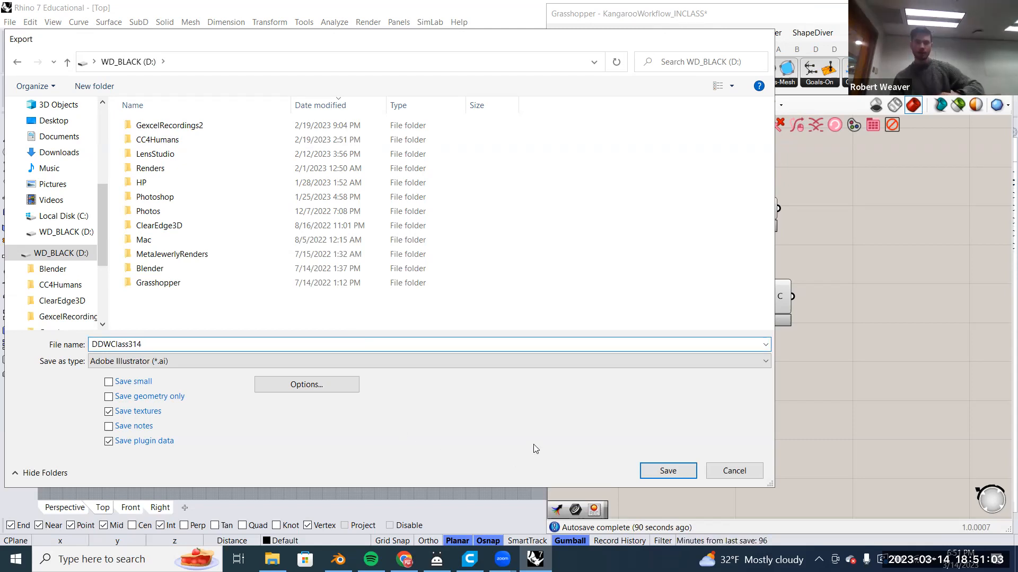
key(Return)
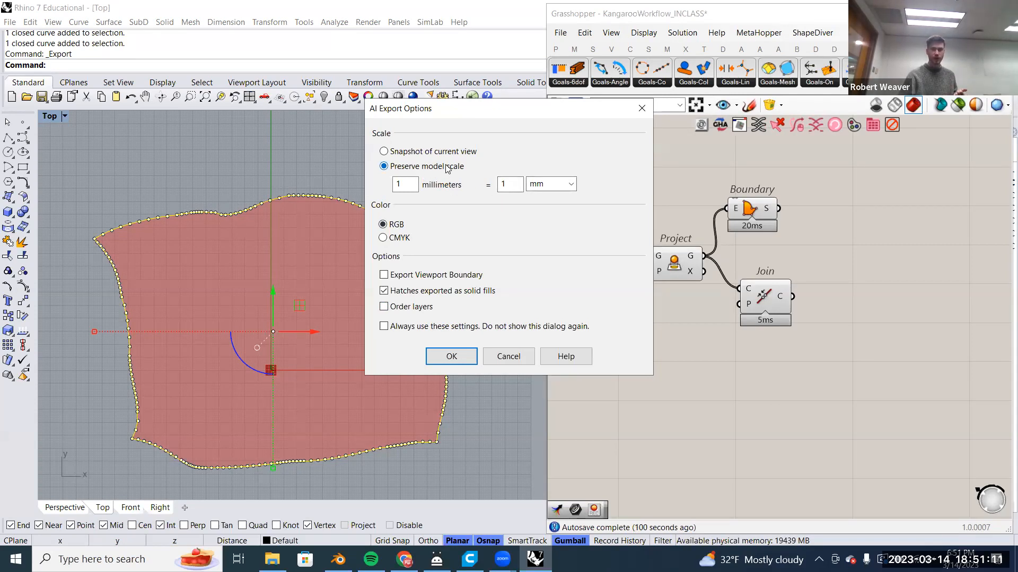
click(509, 186)
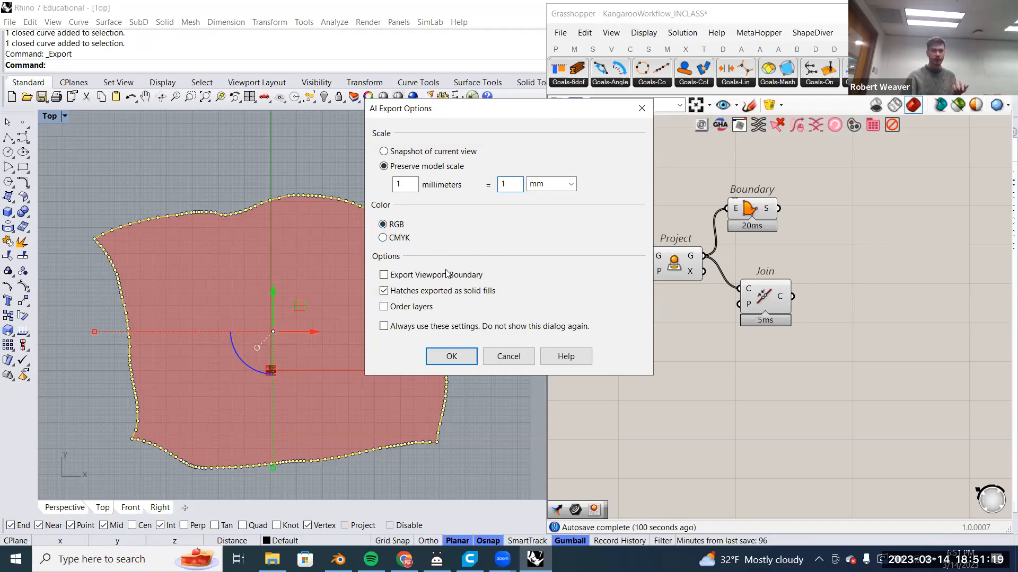
click(512, 359)
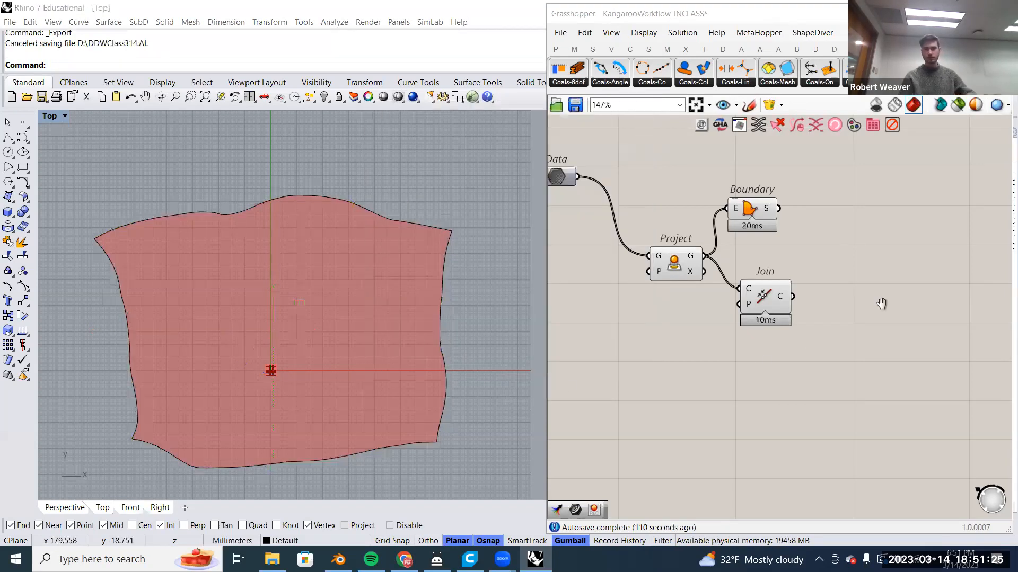
Select the NetSurf component in Workflow 2 and compare its curved surface with the flat outline in the maximized Perspective view.
scroll(881, 303, down, 5)
scroll(804, 303, up, 4)
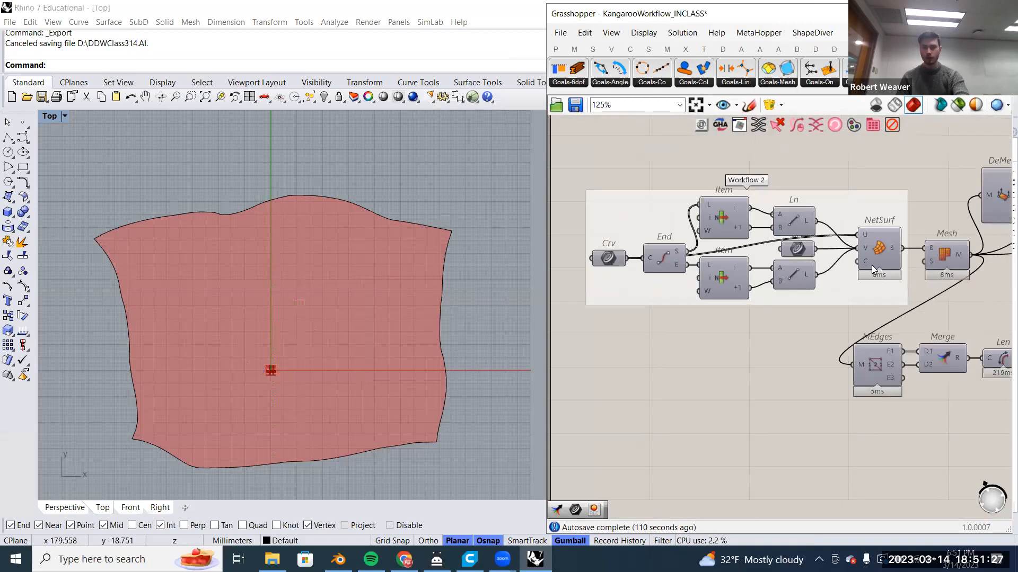
right_click(880, 255)
click(882, 279)
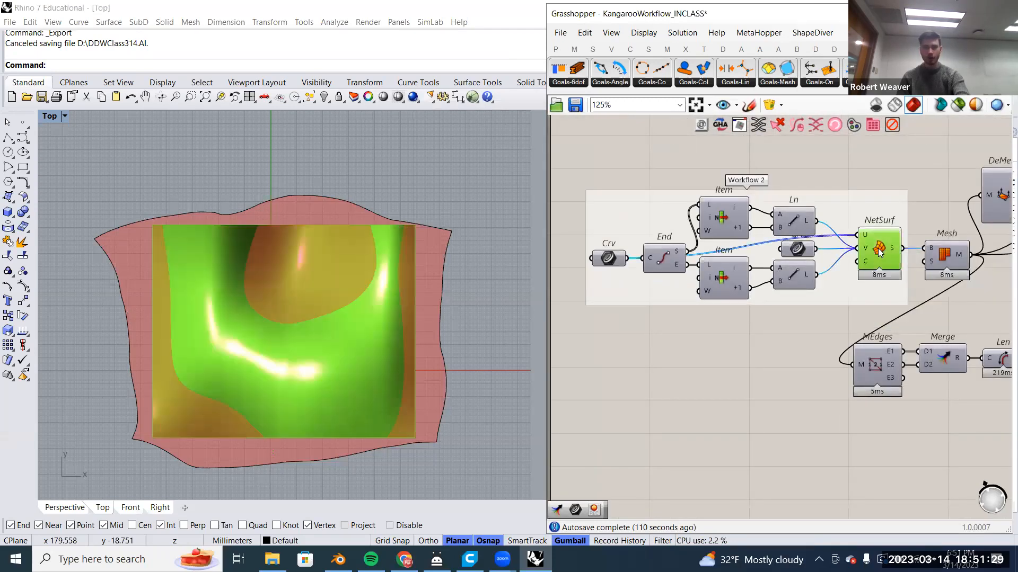
click(498, 208)
scroll(412, 201, down, 1)
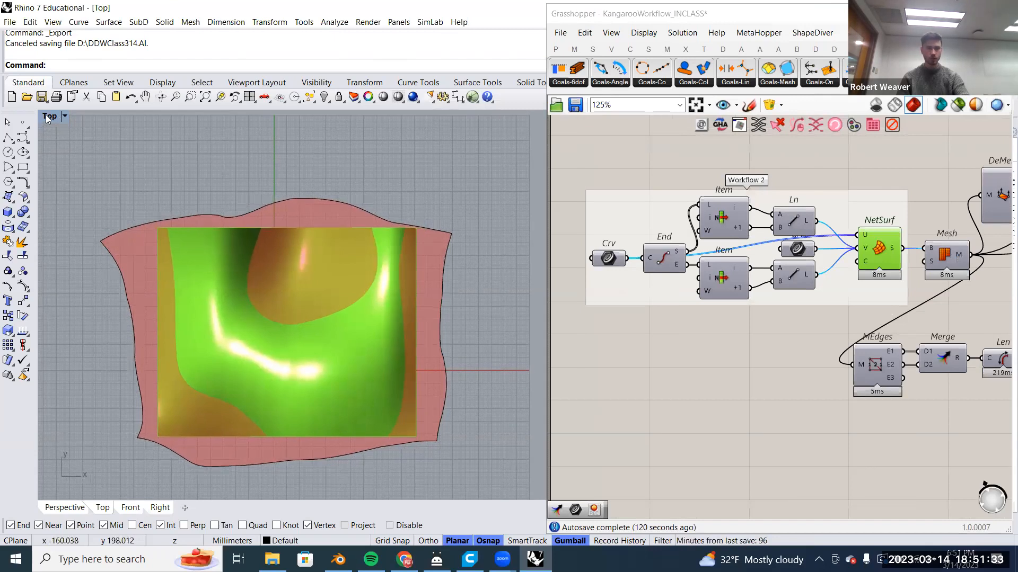
double_click(46, 118)
double_click(471, 119)
mouse_move(449, 176)
right_down()
mouse_move(394, 205)
mouse_move(387, 185)
mouse_move(398, 227)
right_up()
scroll(398, 218, up, 2)
scroll(399, 225, up, 1)
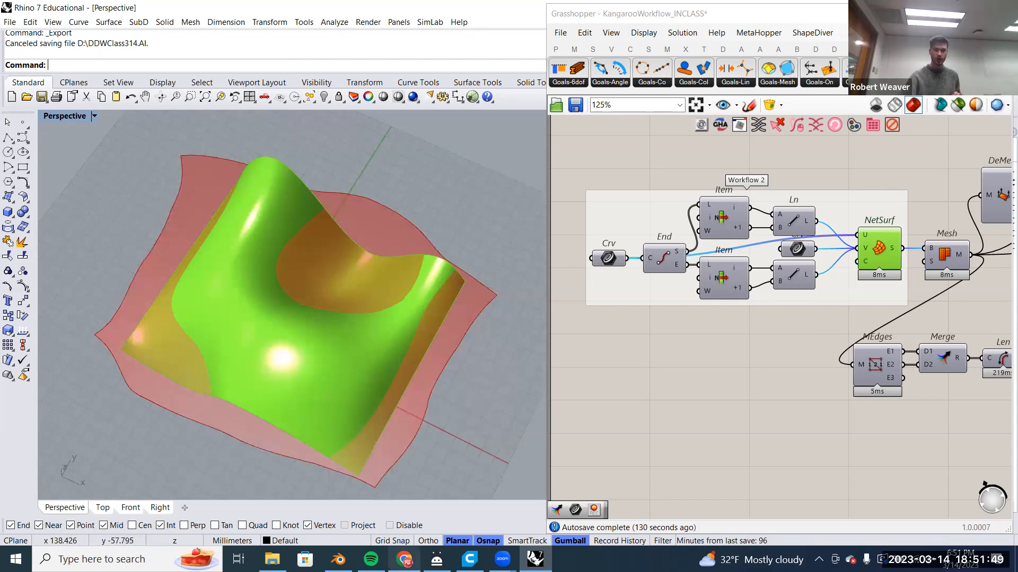
Switch to Chrome, browse the grasshopper kangaroo image results including the Physics in Kangaroo 2 preview, and return to Rhino.
mouse_move(404, 559)
click(407, 495)
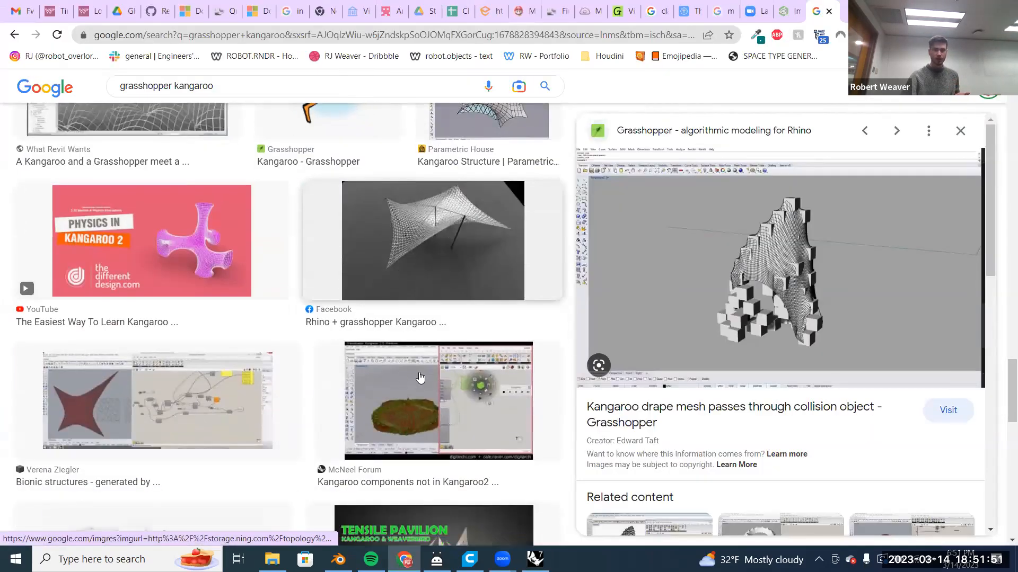
click(201, 274)
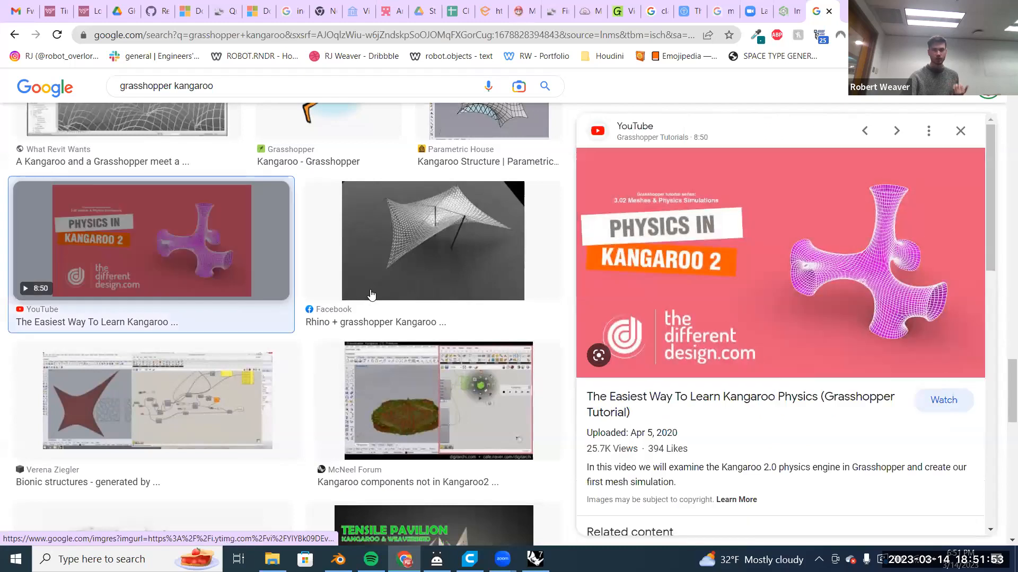
scroll(371, 297, up, 3)
scroll(371, 298, up, 5)
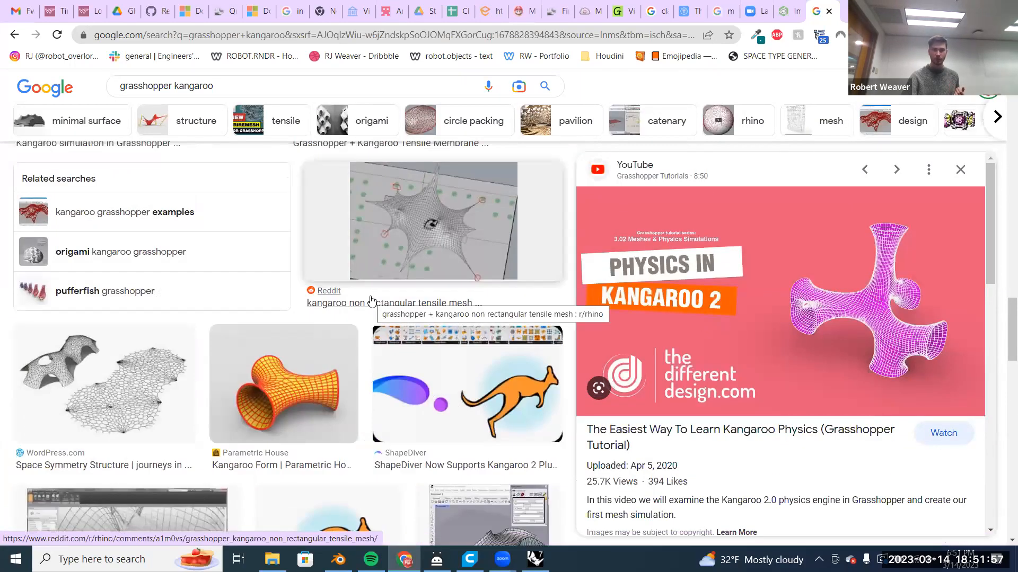
scroll(371, 301, up, 10)
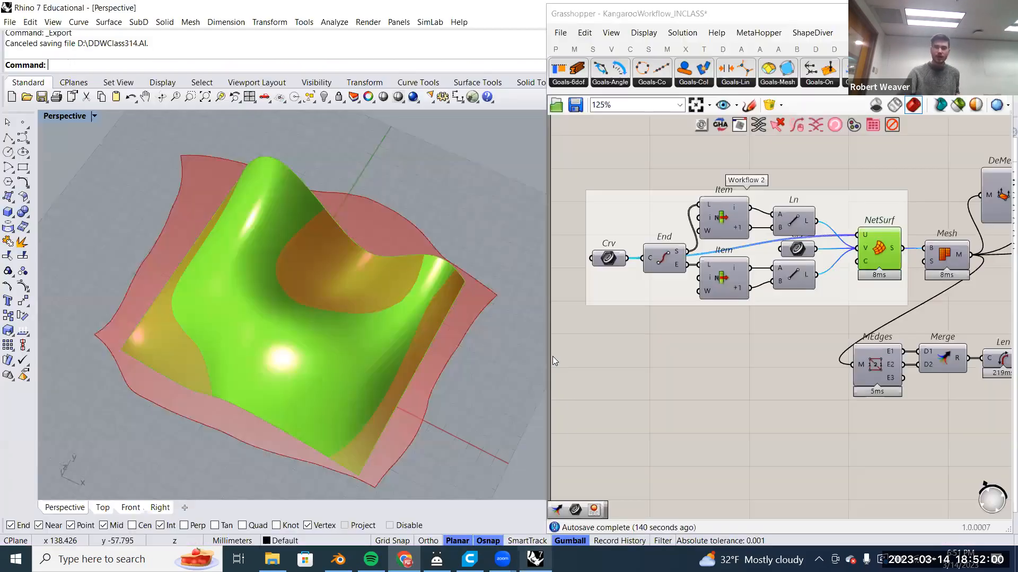
click(535, 559)
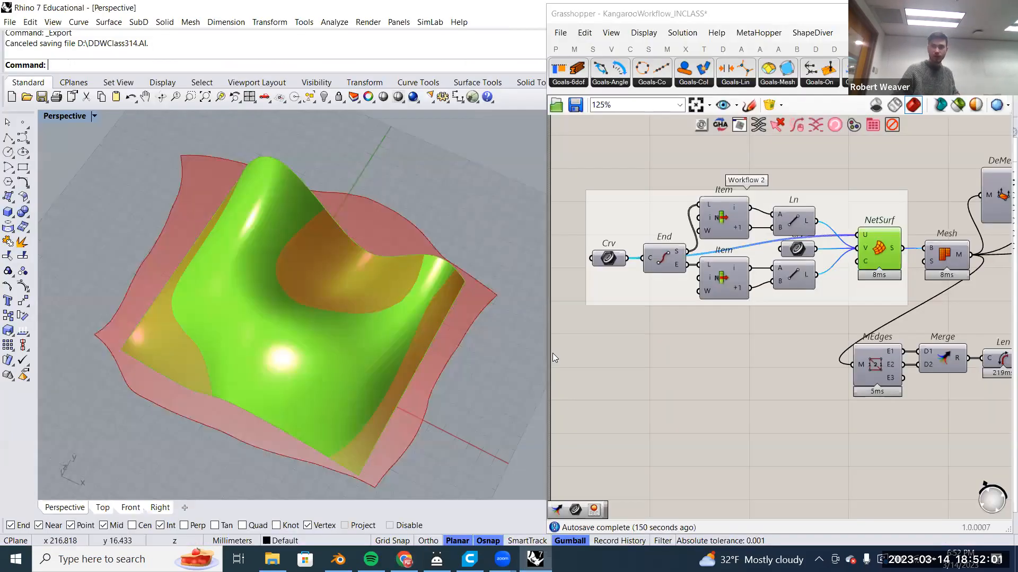